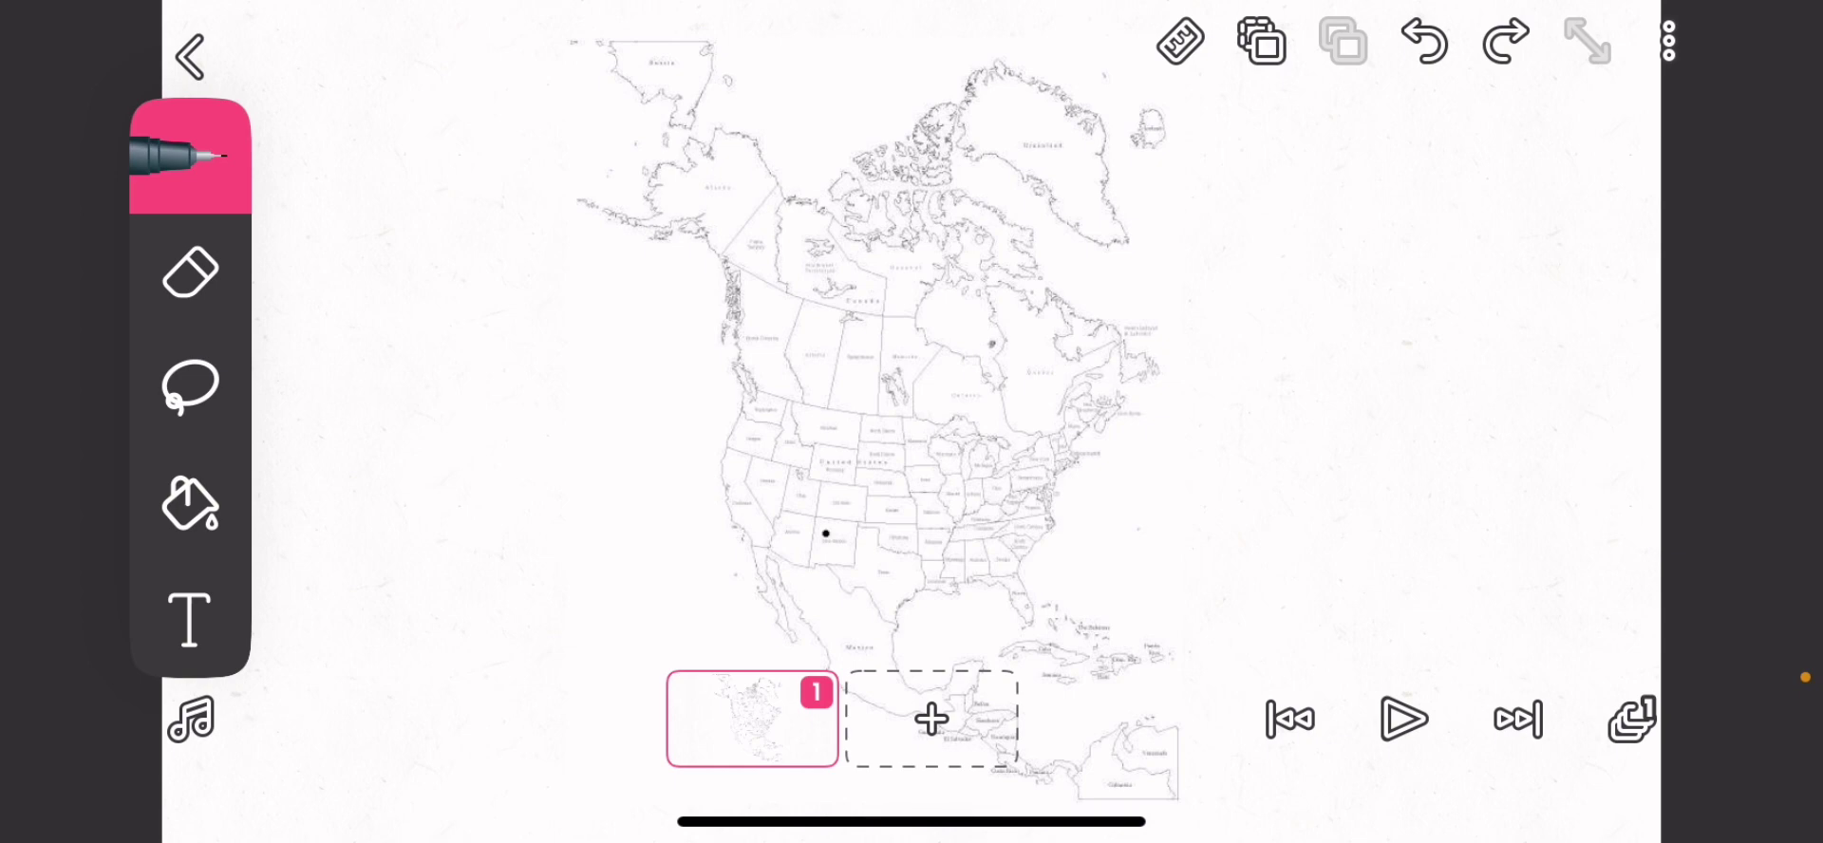
{"action": "scroll", "coordinate": [968, 485], "scroll_direction": "up", "scroll_amount": 3}
{"action": "scroll", "coordinate": [968, 484], "scroll_direction": "up", "scroll_amount": 3}
{"action": "scroll", "coordinate": [969, 484], "scroll_direction": "up", "scroll_amount": 5}
{"action": "scroll", "coordinate": [969, 484], "scroll_direction": "down", "scroll_amount": 5}
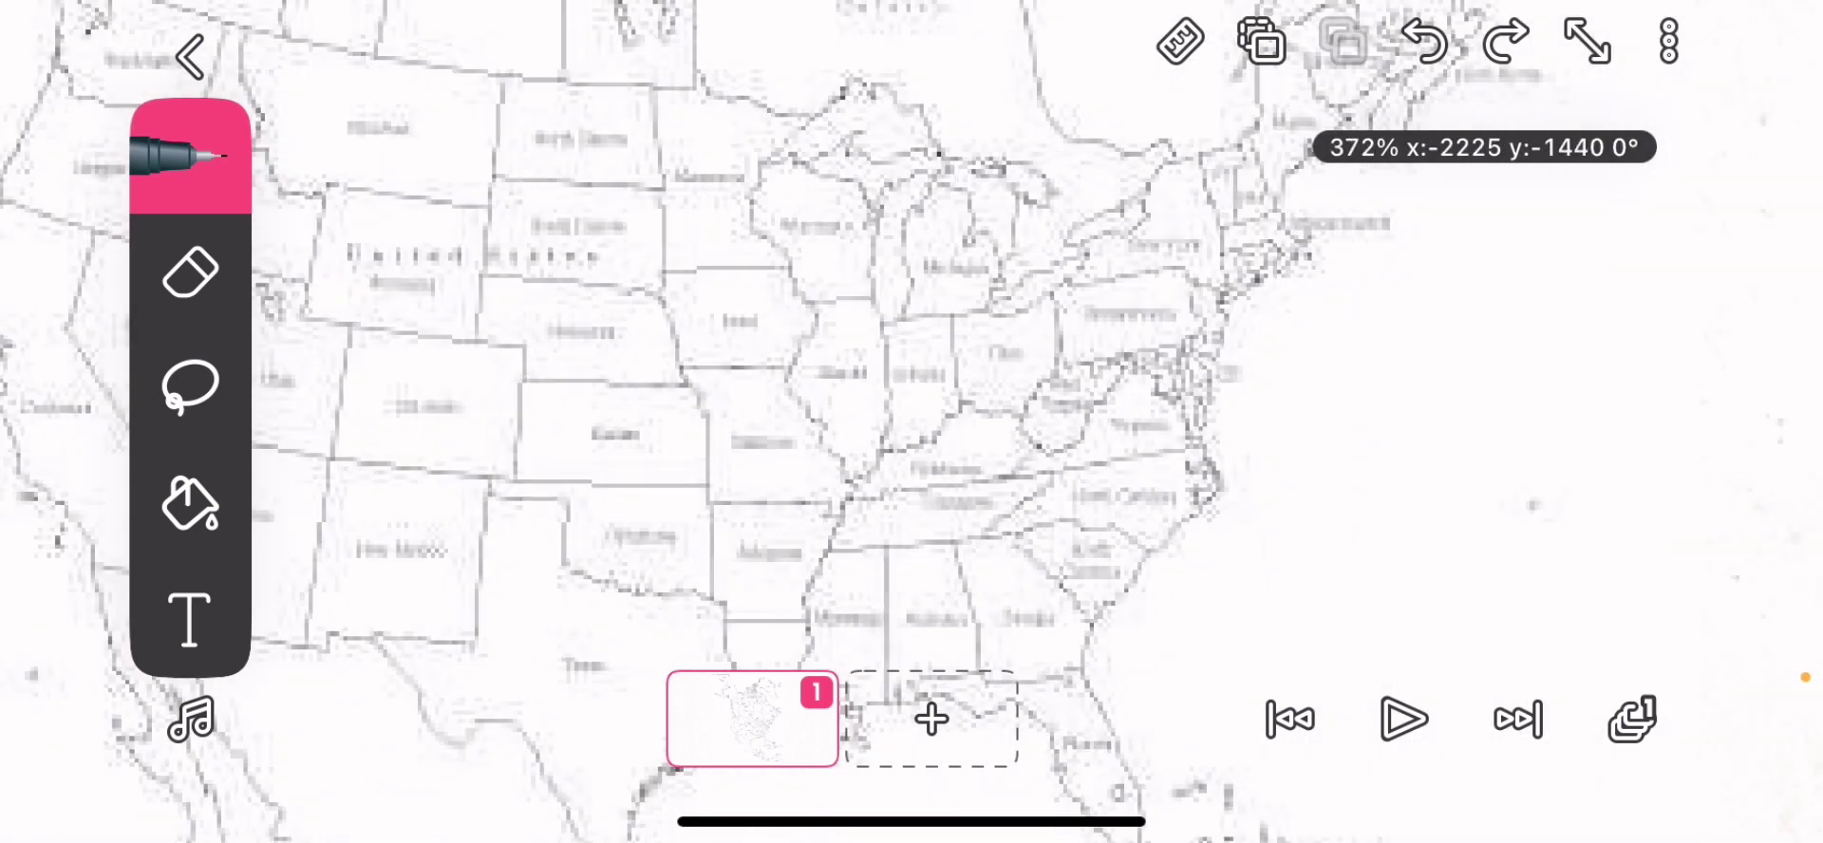
{"action": "scroll", "coordinate": [912, 399], "scroll_direction": "down", "scroll_amount": 5}
{"action": "scroll", "coordinate": [912, 398], "scroll_direction": "down", "scroll_amount": 3}
{"action": "scroll", "coordinate": [855, 370], "scroll_direction": "up", "scroll_amount": 1}
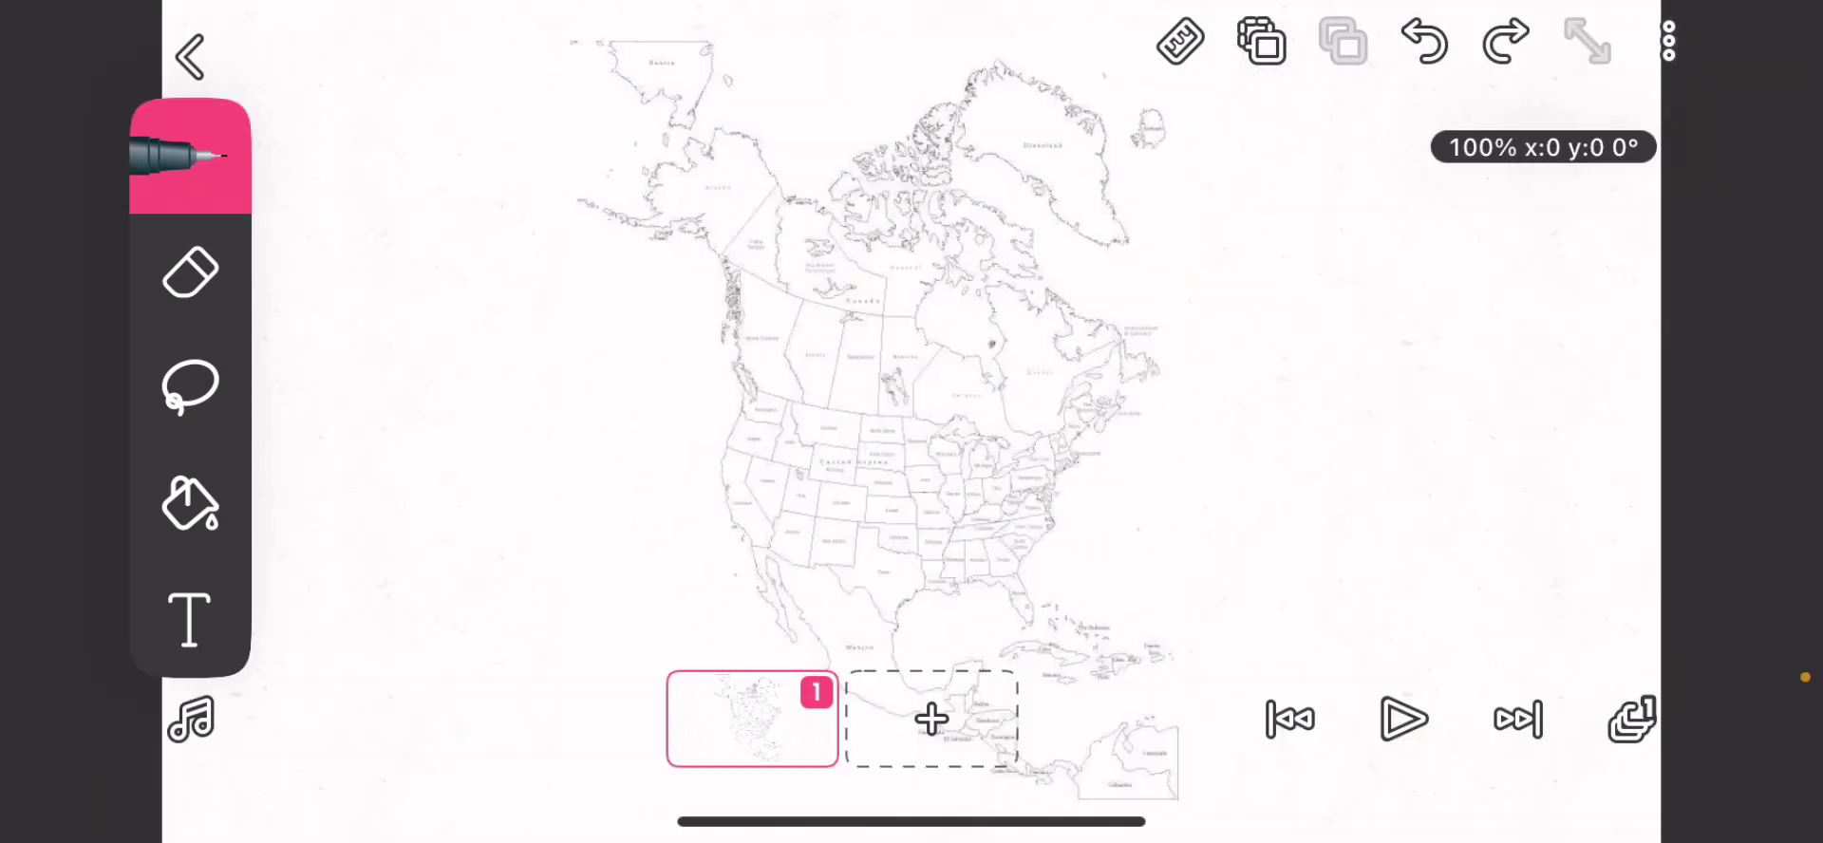
{"action": "scroll", "coordinate": [856, 370], "scroll_direction": "up", "scroll_amount": 2}
{"action": "scroll", "coordinate": [856, 370], "scroll_direction": "up", "scroll_amount": 3}
{"action": "scroll", "coordinate": [856, 372], "scroll_direction": "up", "scroll_amount": 3}
{"action": "scroll", "coordinate": [912, 399], "scroll_direction": "down", "scroll_amount": 3}
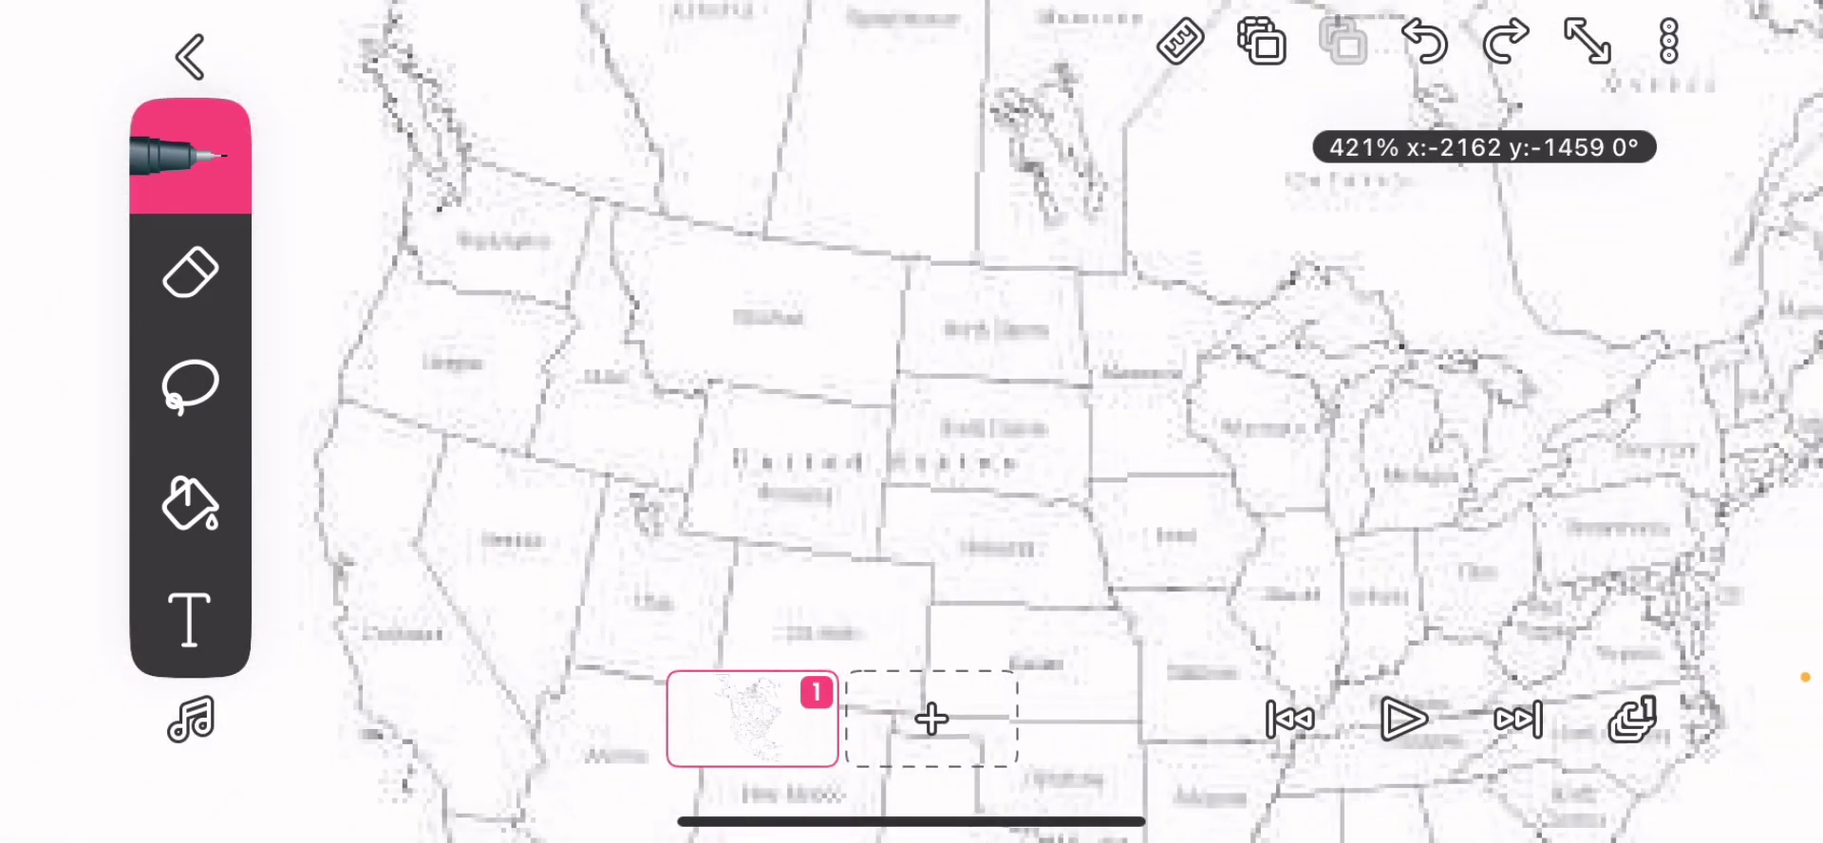
{"action": "scroll", "coordinate": [911, 399], "scroll_direction": "down", "scroll_amount": 2}
{"action": "scroll", "coordinate": [911, 400], "scroll_direction": "down", "scroll_amount": 5}
{"action": "scroll", "coordinate": [911, 399], "scroll_direction": "up", "scroll_amount": 3}
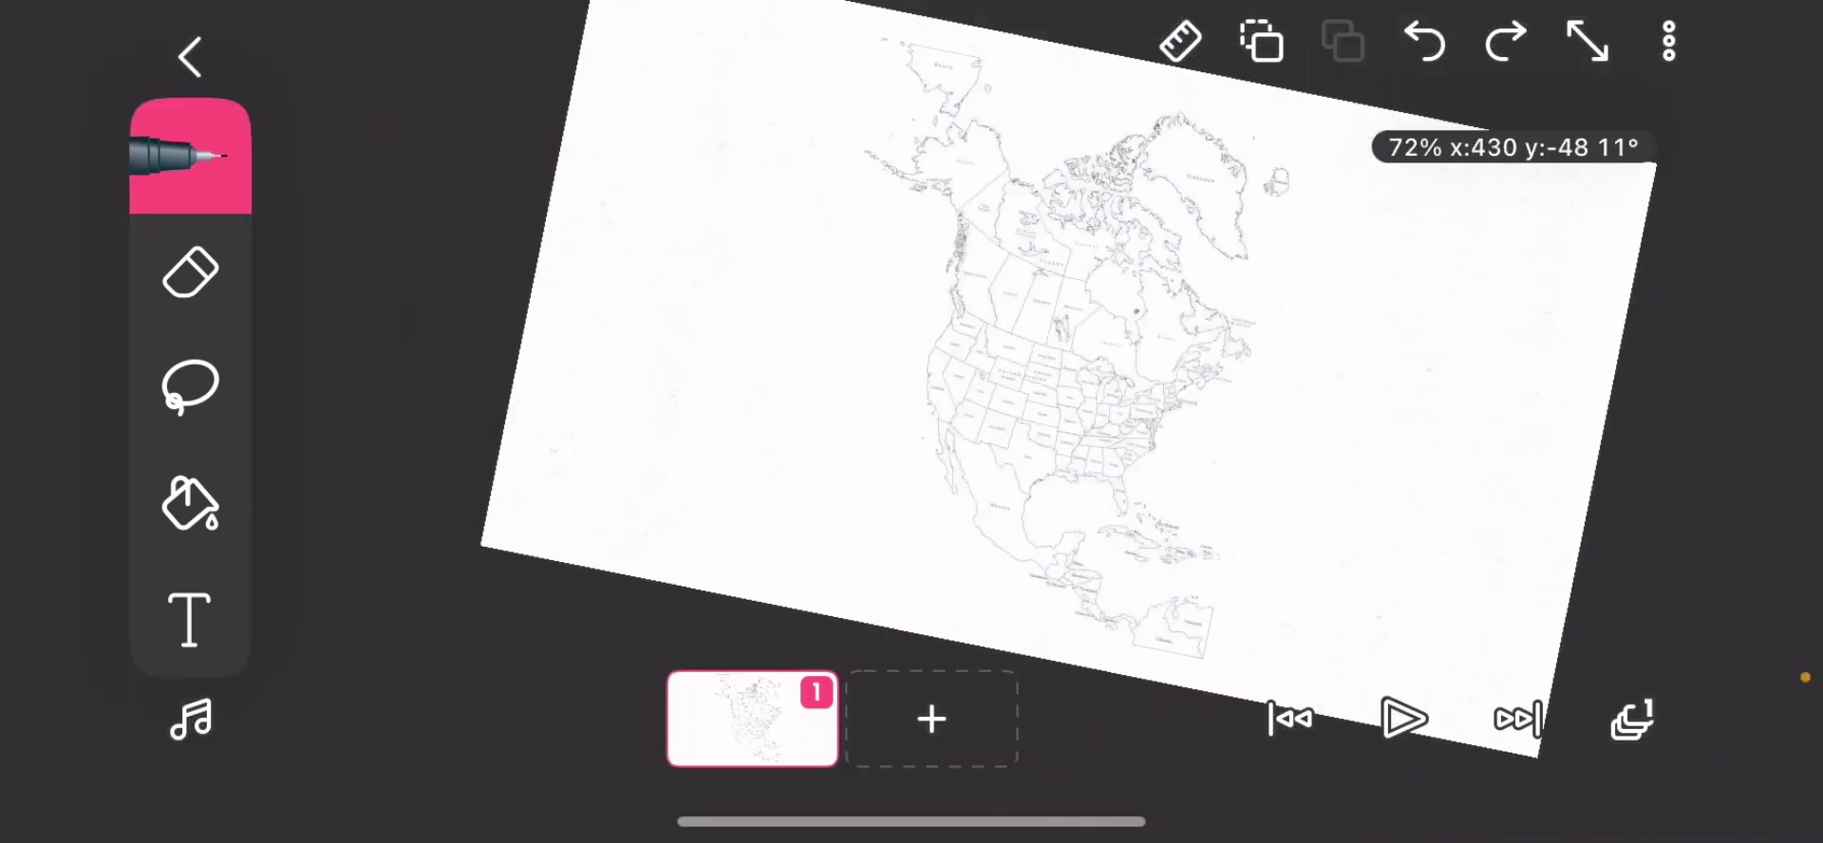
{"action": "scroll", "coordinate": [911, 399], "scroll_direction": "down", "scroll_amount": 1}
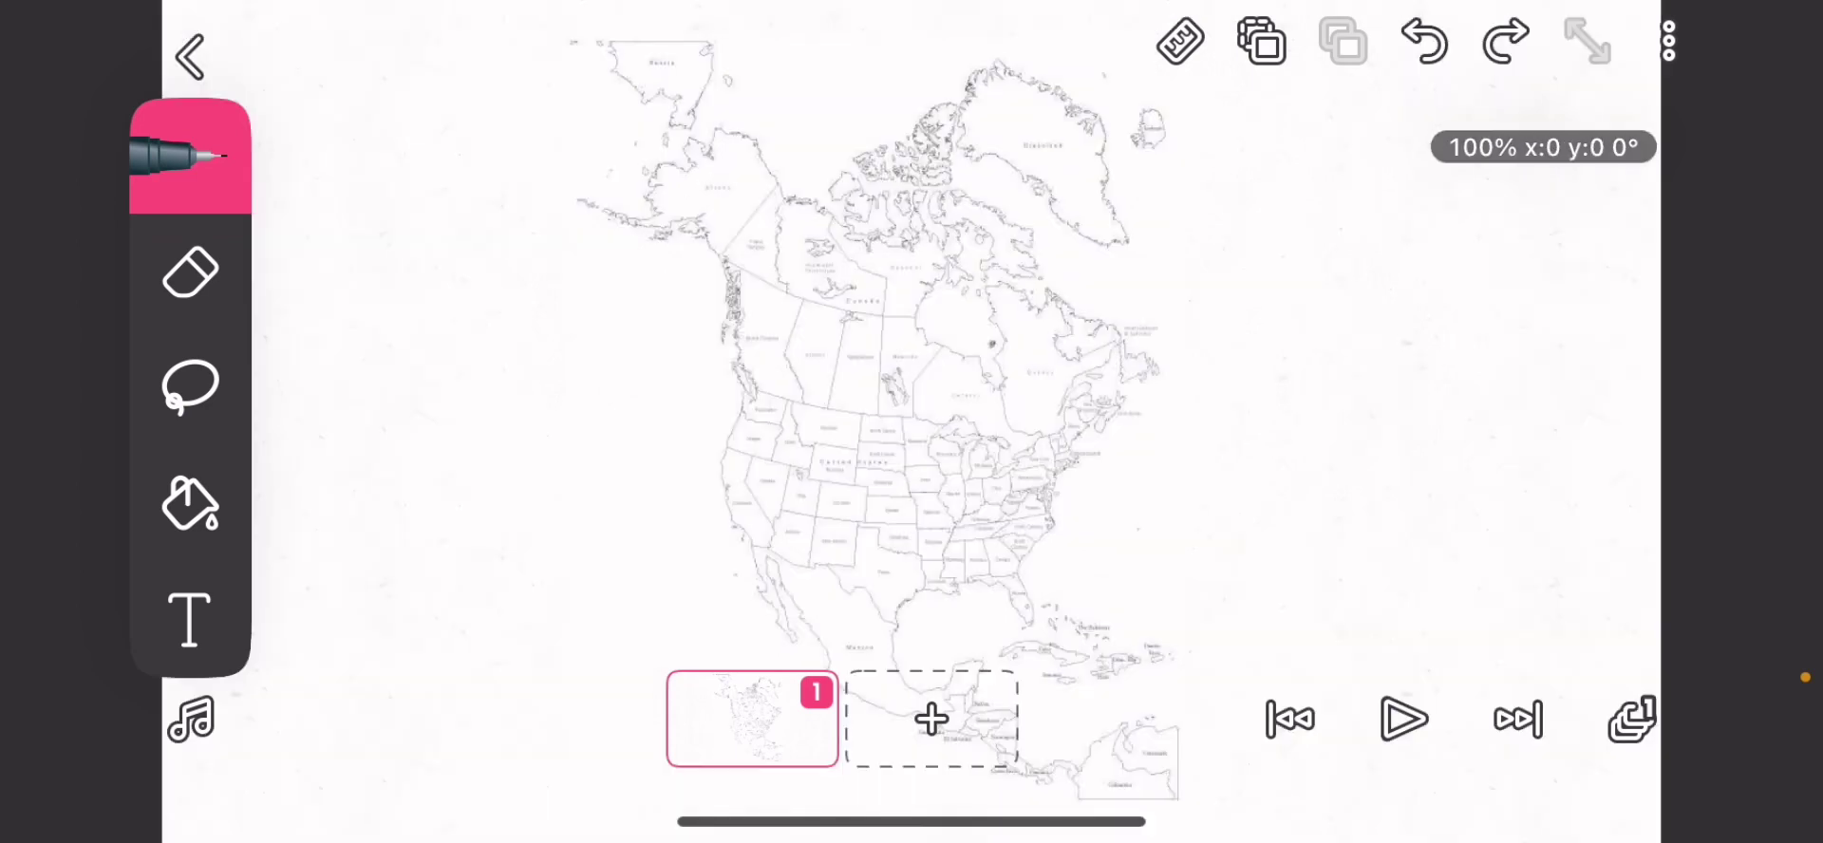
{"action": "scroll", "coordinate": [685, 171], "scroll_direction": "up", "scroll_amount": 1}
{"action": "scroll", "coordinate": [684, 171], "scroll_direction": "up", "scroll_amount": 3}
{"action": "scroll", "coordinate": [683, 172], "scroll_direction": "up", "scroll_amount": 1}
{"action": "scroll", "coordinate": [684, 171], "scroll_direction": "down", "scroll_amount": 1}
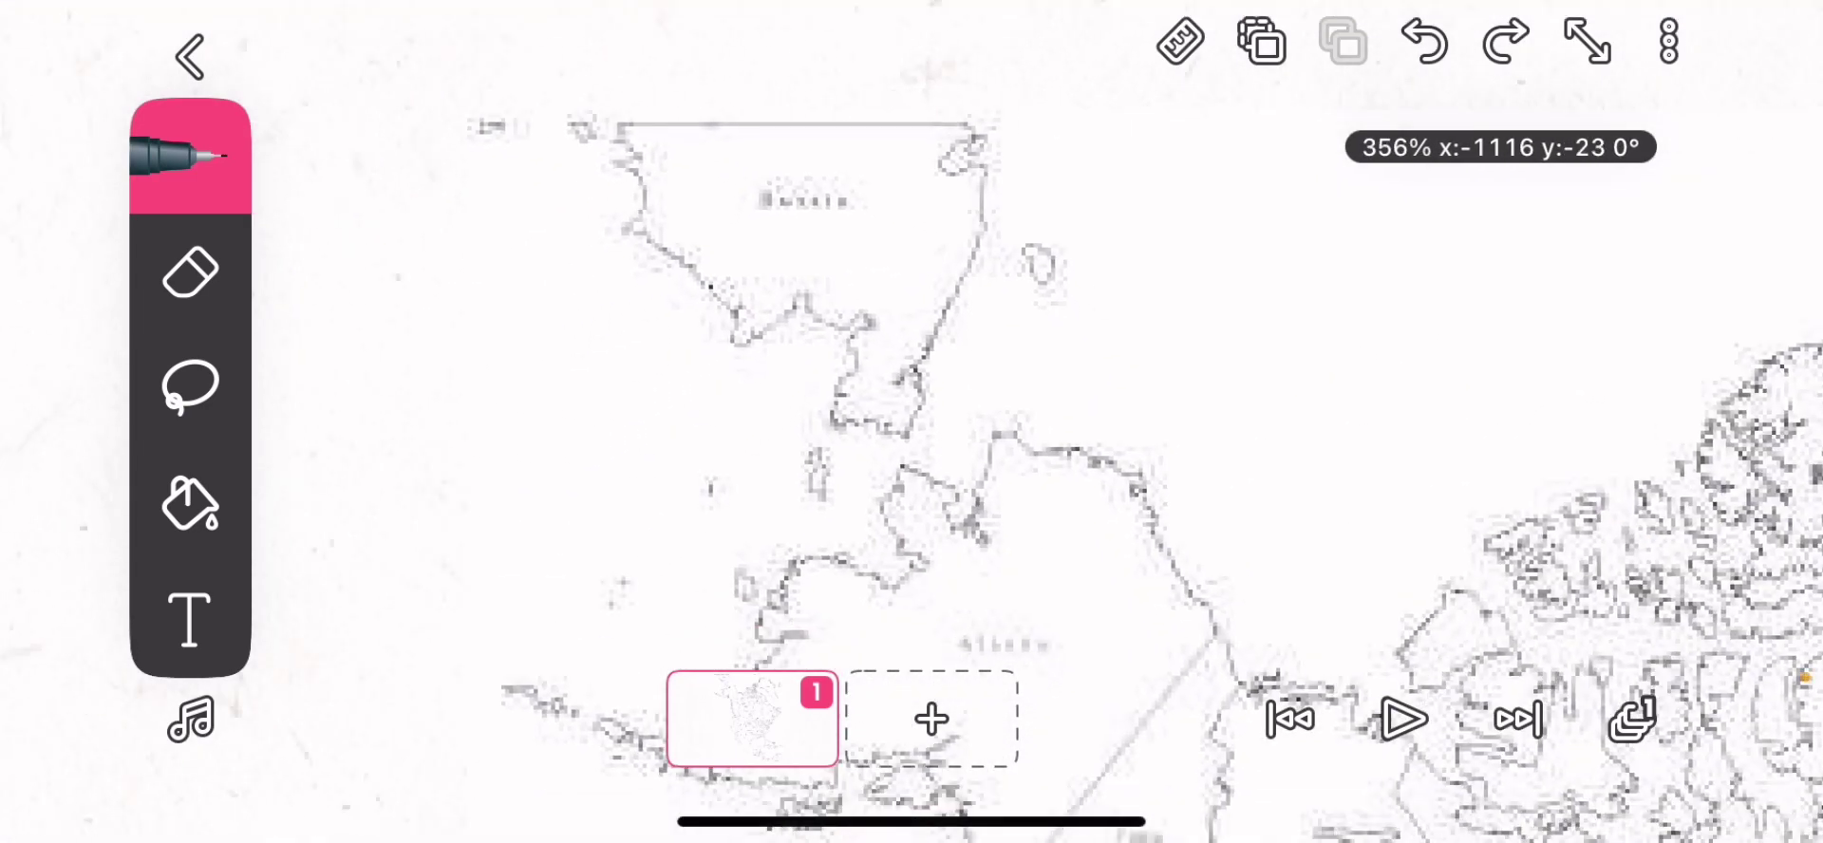
Lasso the Russian coastline and Greenland and drag each off the top of the canvas
{"action": "left_click", "coordinate": [190, 386]}
{"action": "scroll", "coordinate": [912, 428], "scroll_direction": "down", "scroll_amount": 2}
{"action": "scroll", "coordinate": [913, 428], "scroll_direction": "down", "scroll_amount": 1}
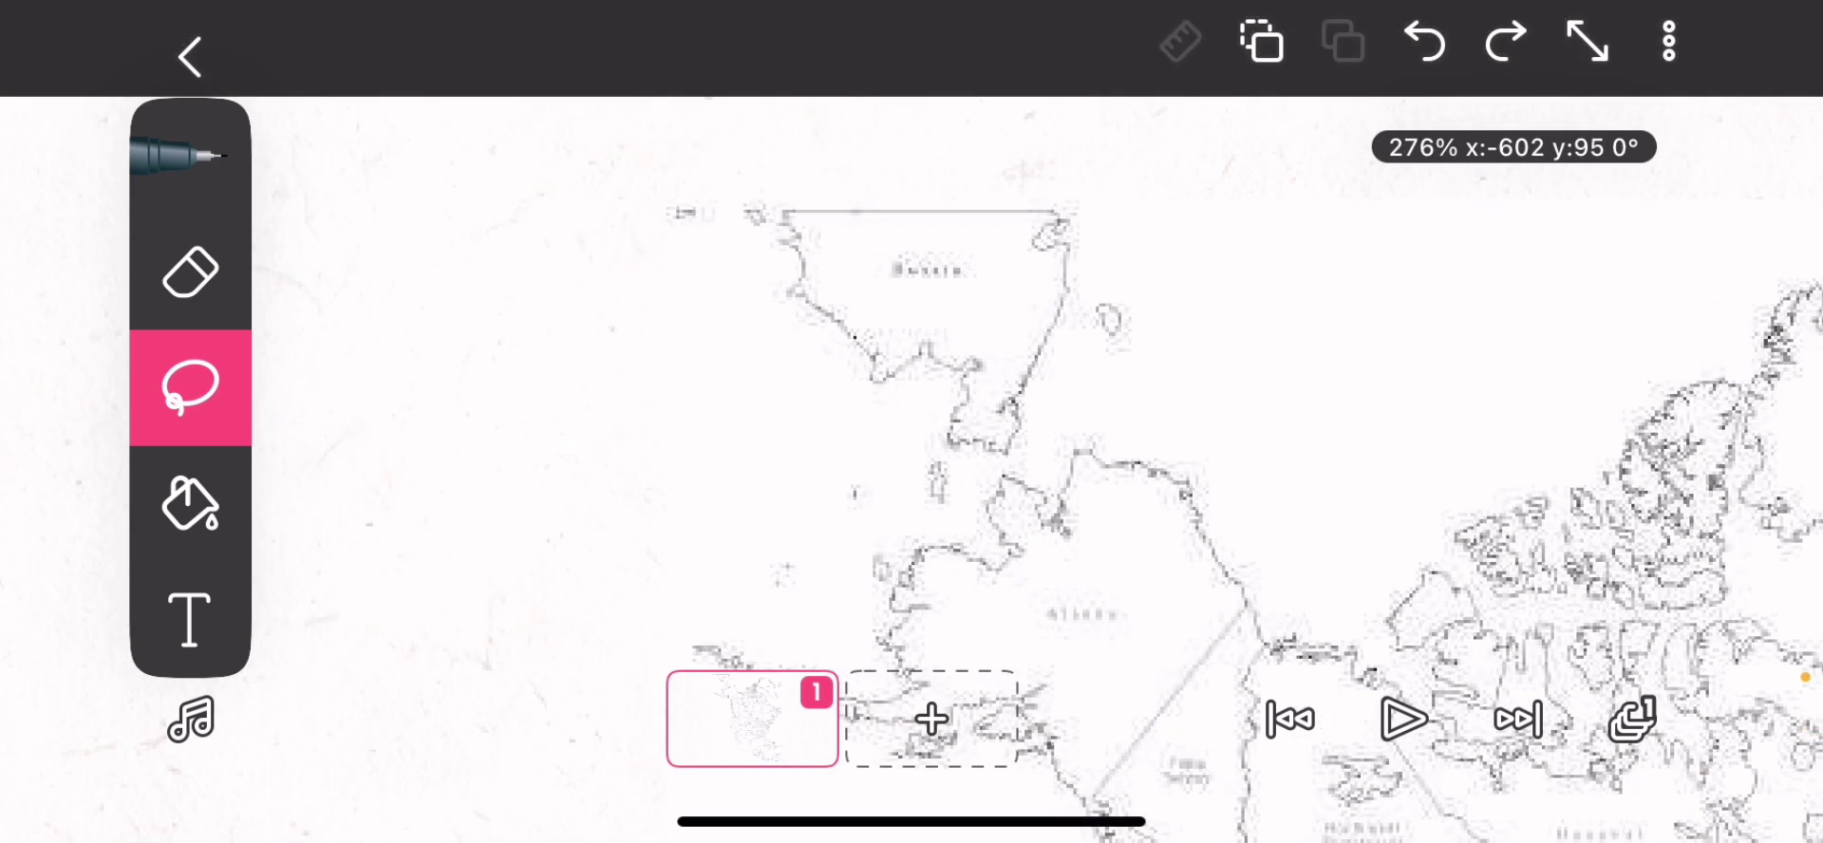
{"action": "scroll", "coordinate": [911, 427], "scroll_direction": "down", "scroll_amount": 1}
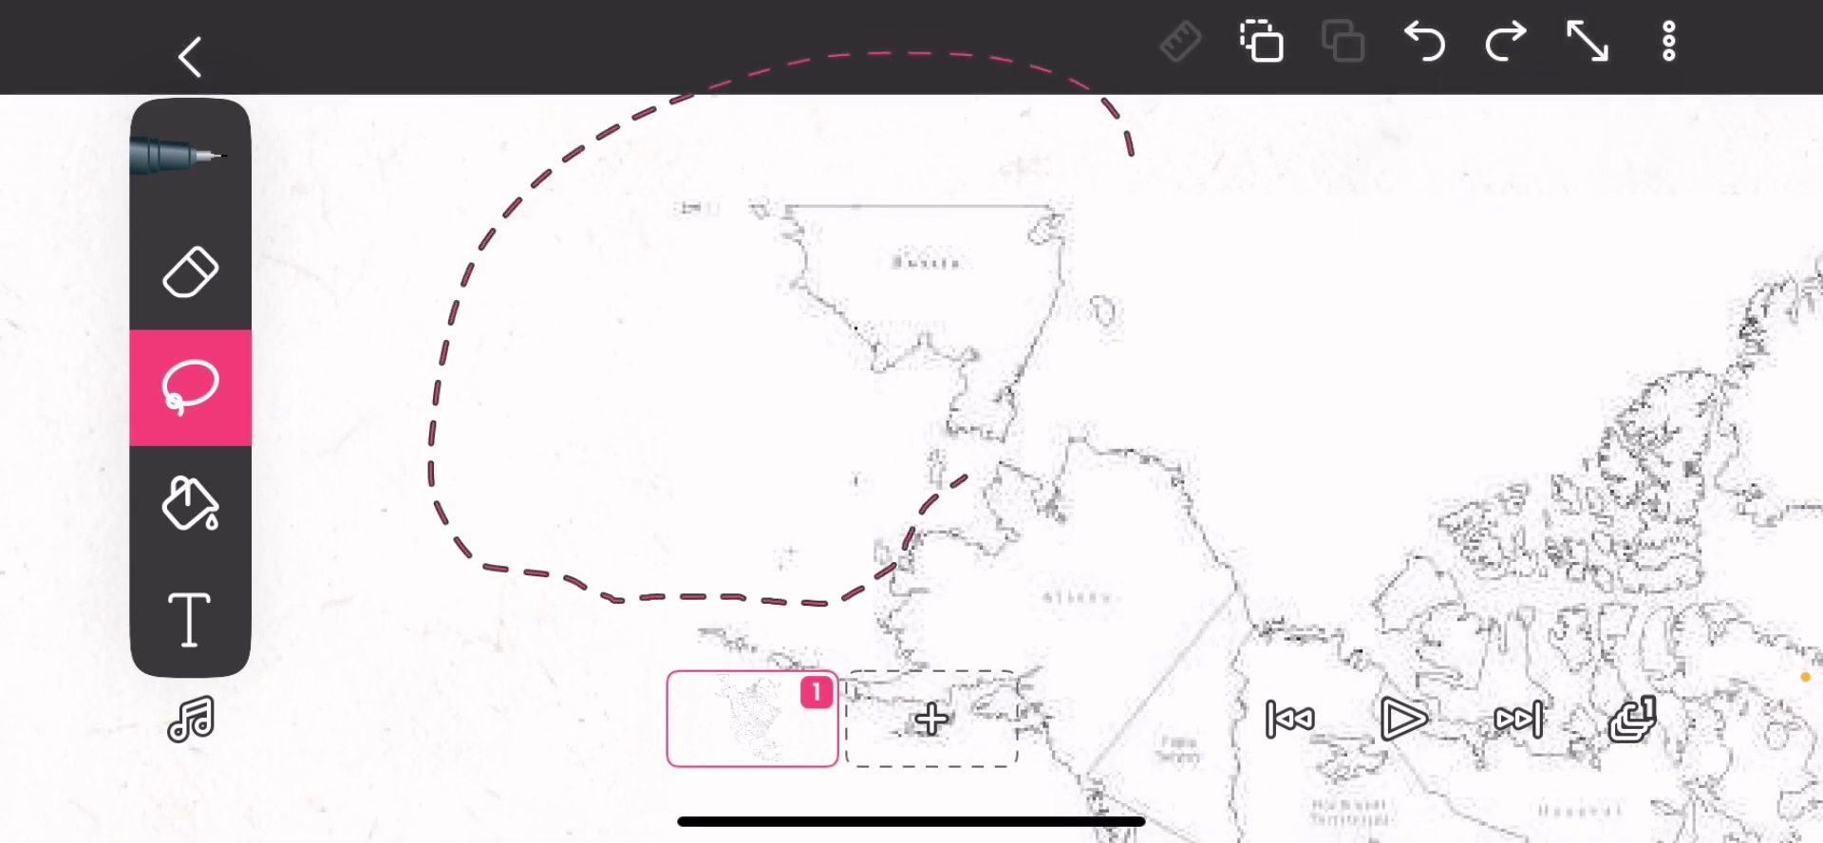
{"action": "left_click_drag", "start_coordinate": [812, 356], "coordinate": [776, 100]}
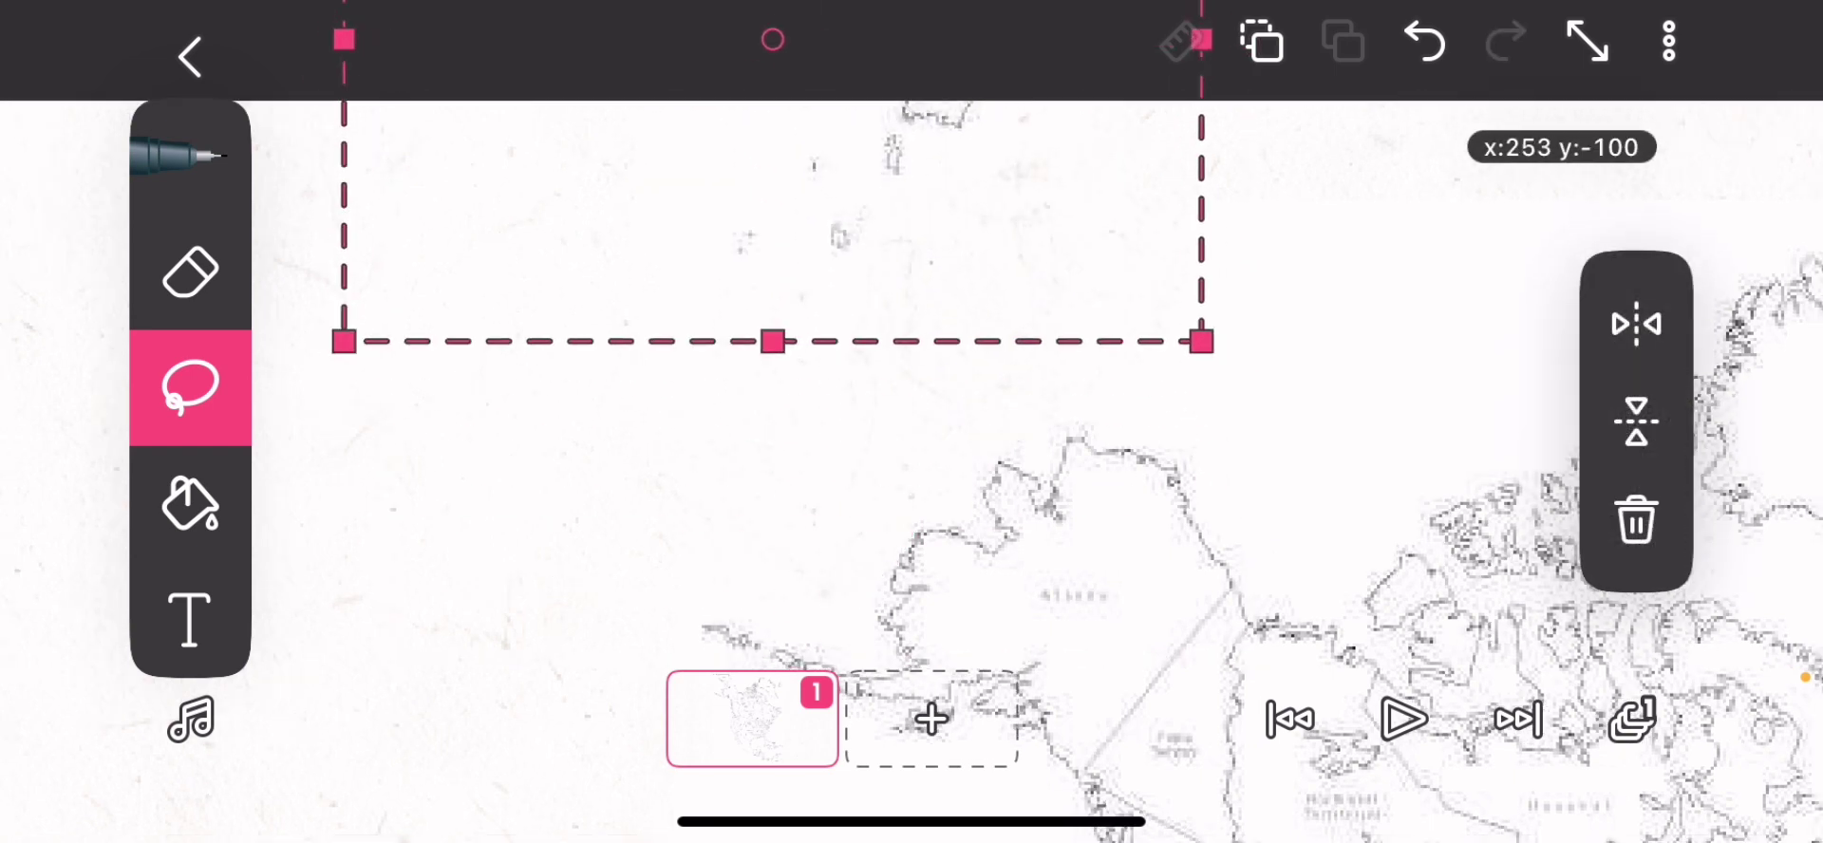
{"action": "scroll", "coordinate": [911, 499], "scroll_direction": "down", "scroll_amount": 2}
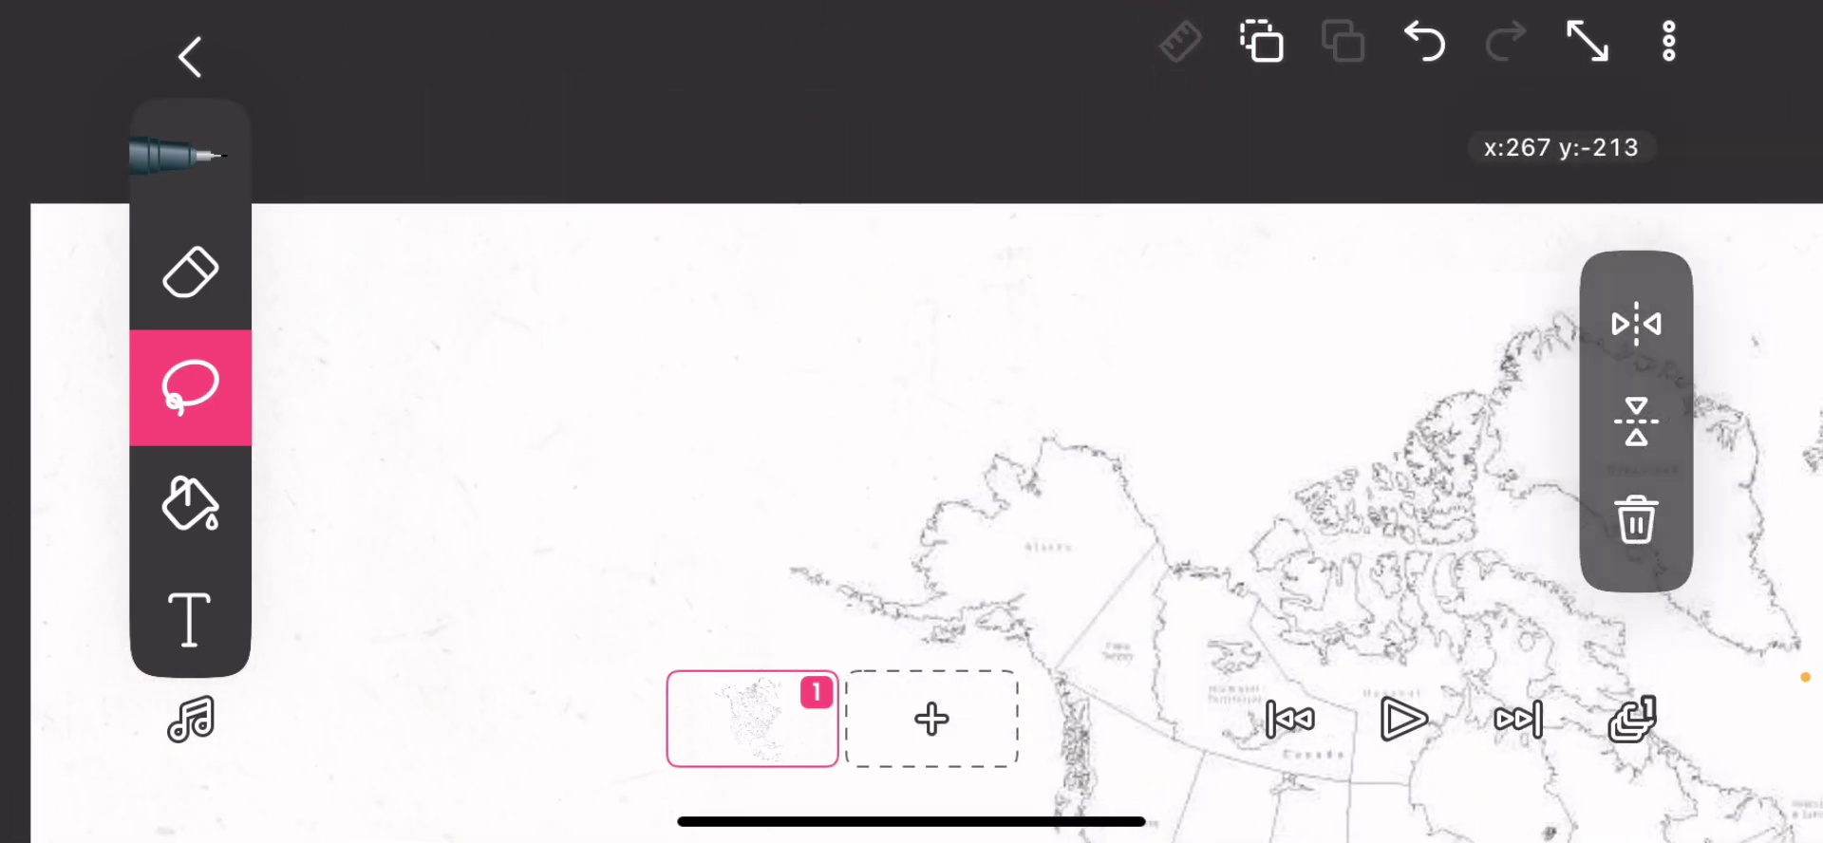
{"action": "scroll", "coordinate": [913, 427], "scroll_direction": "down", "scroll_amount": 2}
{"action": "scroll", "coordinate": [911, 428], "scroll_direction": "down", "scroll_amount": 2}
{"action": "scroll", "coordinate": [912, 428], "scroll_direction": "down", "scroll_amount": 1}
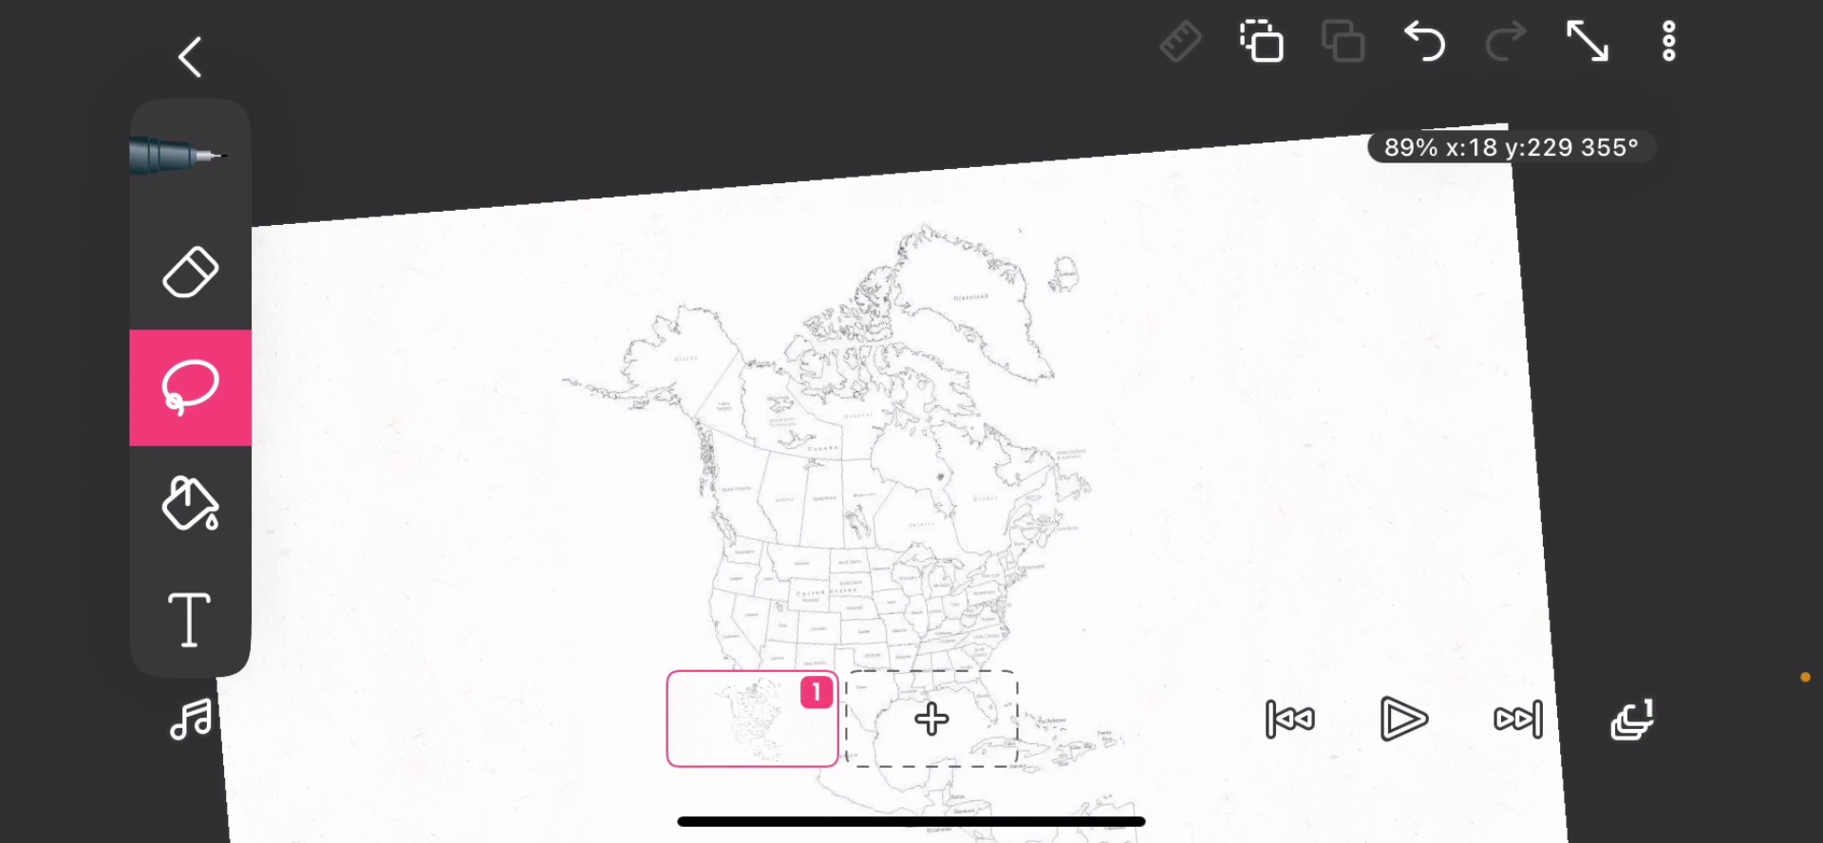
{"action": "left_click", "coordinate": [1587, 40]}
{"action": "scroll", "coordinate": [997, 286], "scroll_direction": "up", "scroll_amount": 2}
{"action": "scroll", "coordinate": [998, 285], "scroll_direction": "up", "scroll_amount": 3}
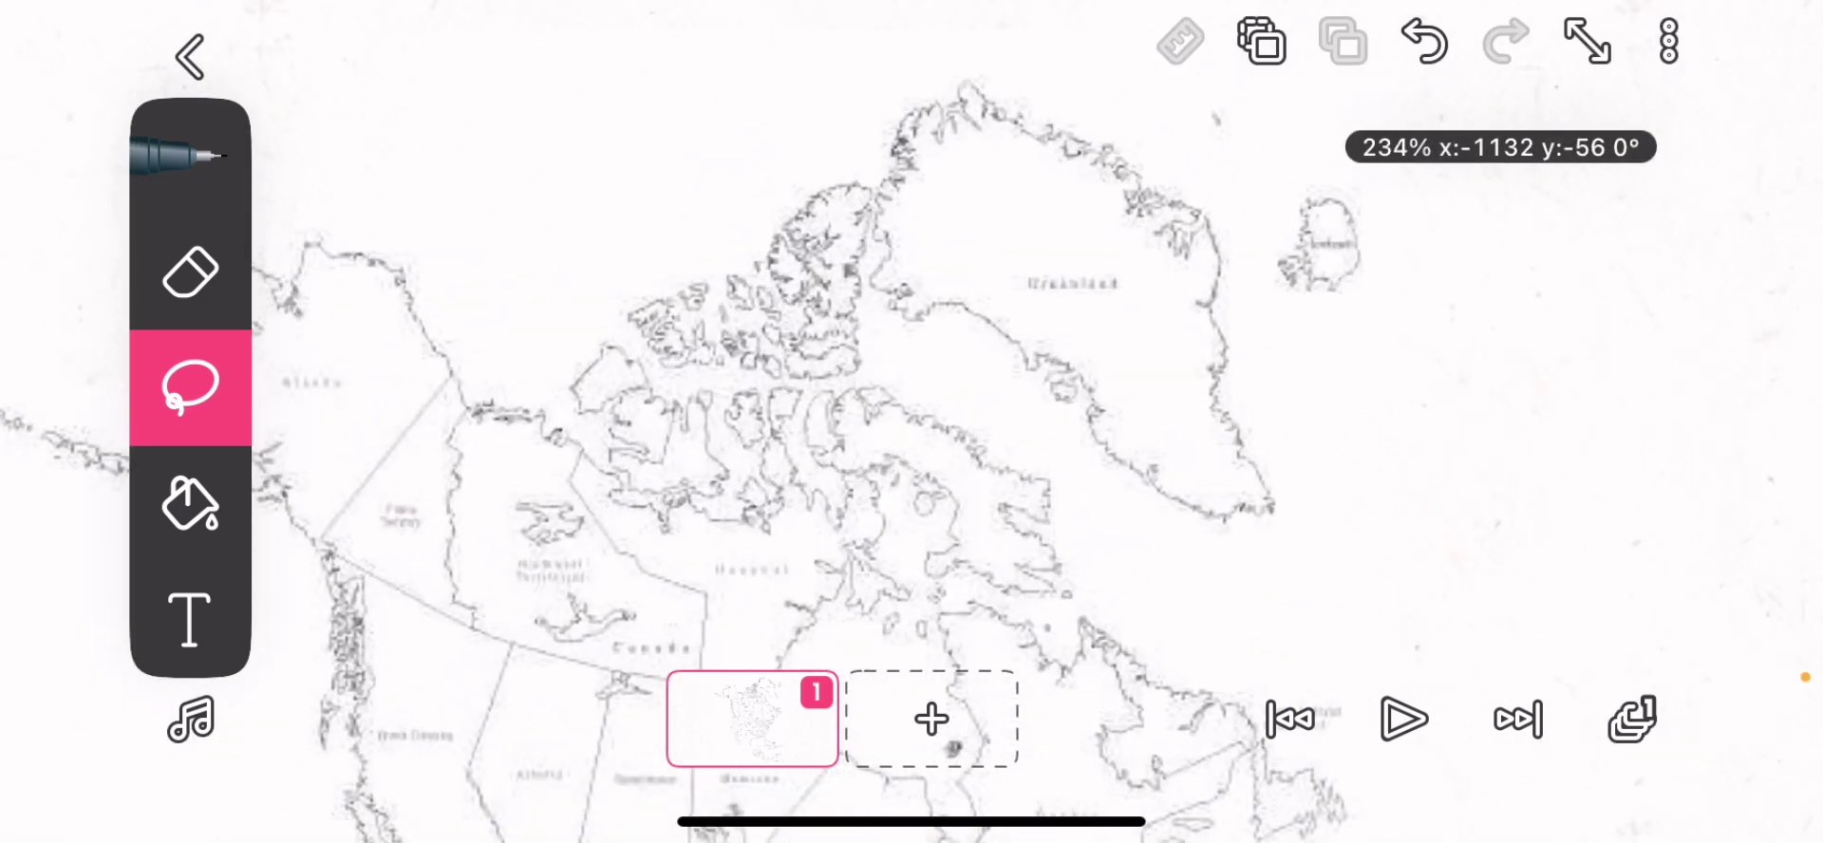
{"action": "scroll", "coordinate": [998, 285], "scroll_direction": "up", "scroll_amount": 1}
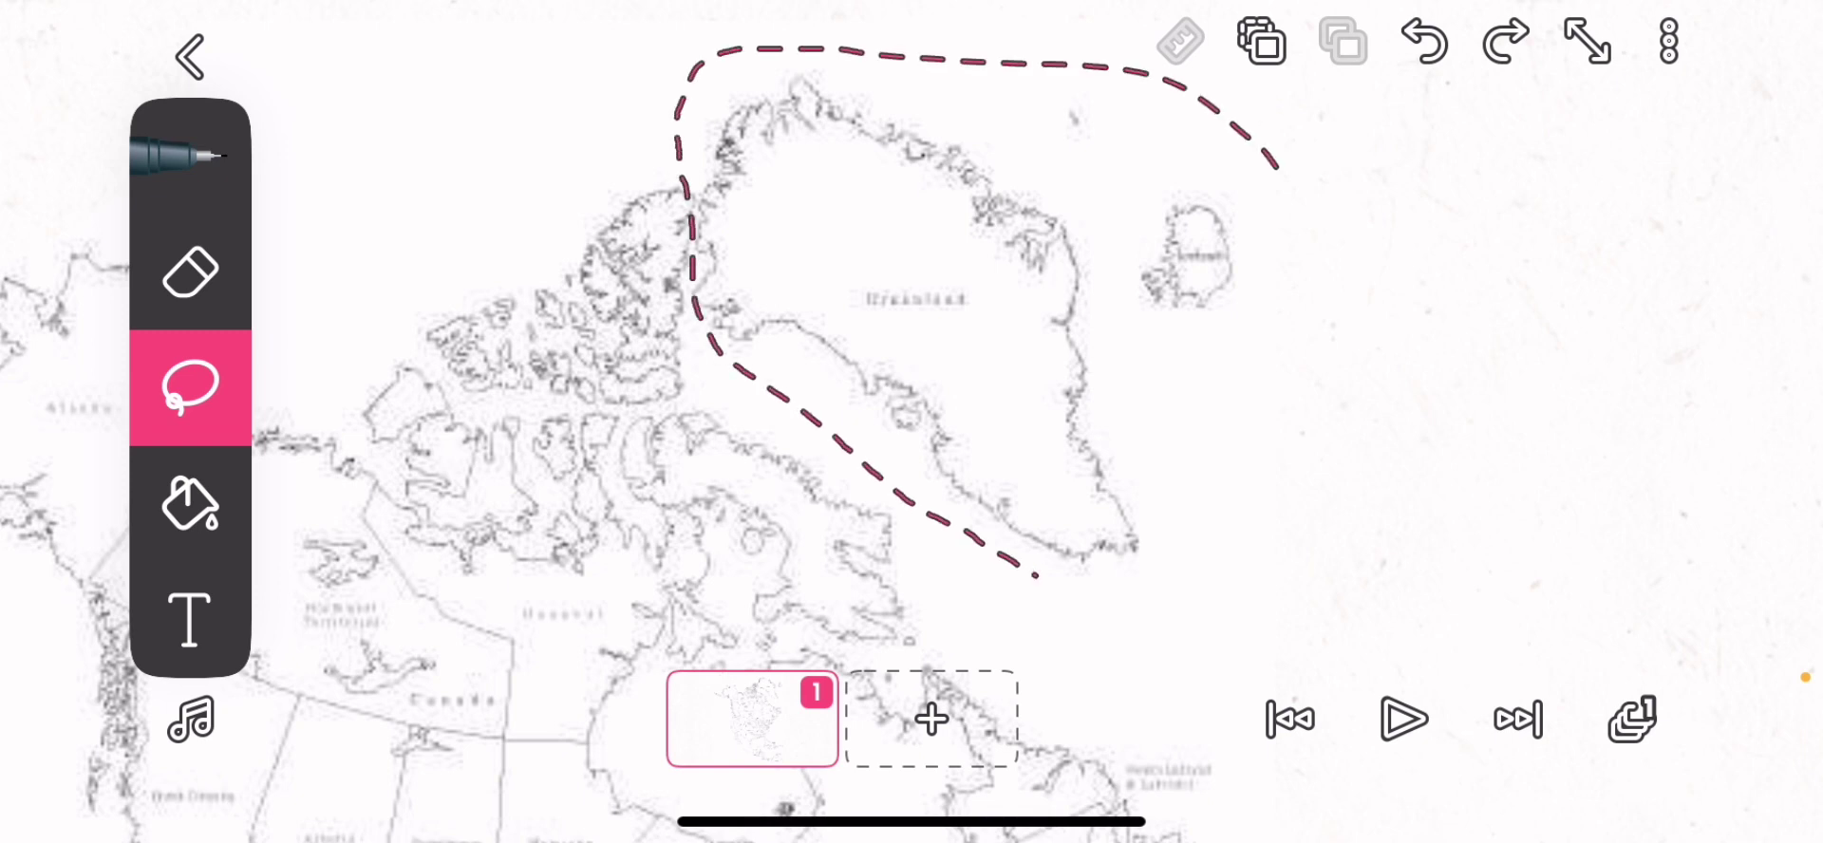
{"action": "scroll", "coordinate": [912, 428], "scroll_direction": "down", "scroll_amount": 3}
{"action": "left_click_drag", "start_coordinate": [978, 420], "coordinate": [1071, 213]}
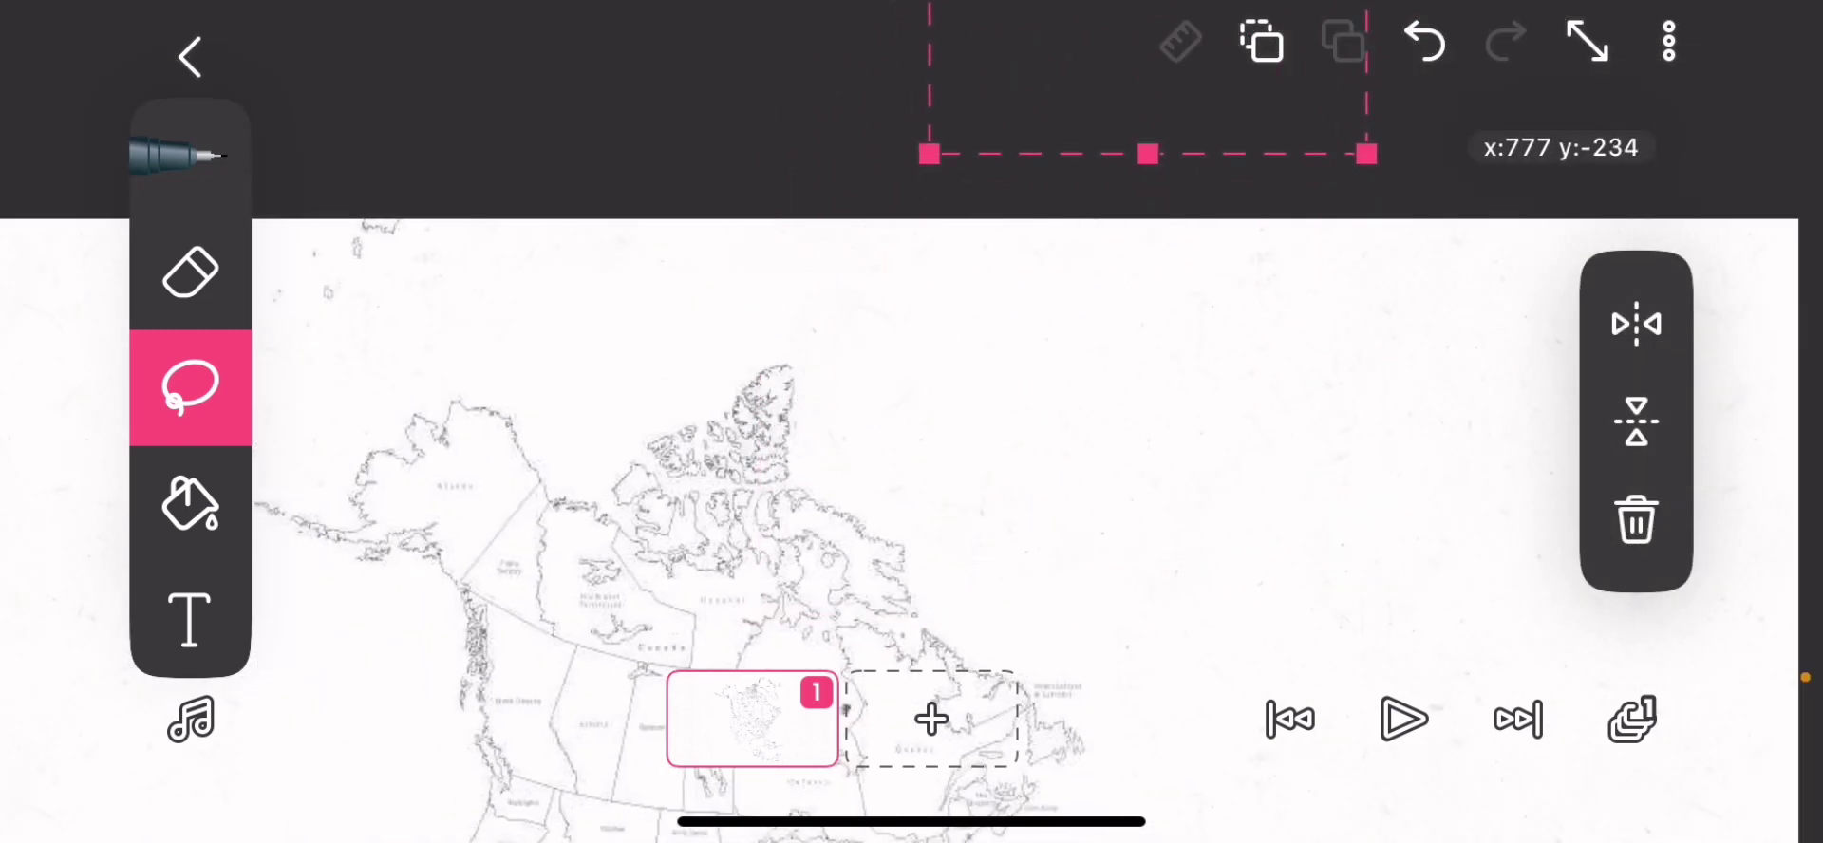
{"action": "scroll", "coordinate": [911, 499], "scroll_direction": "down", "scroll_amount": 2}
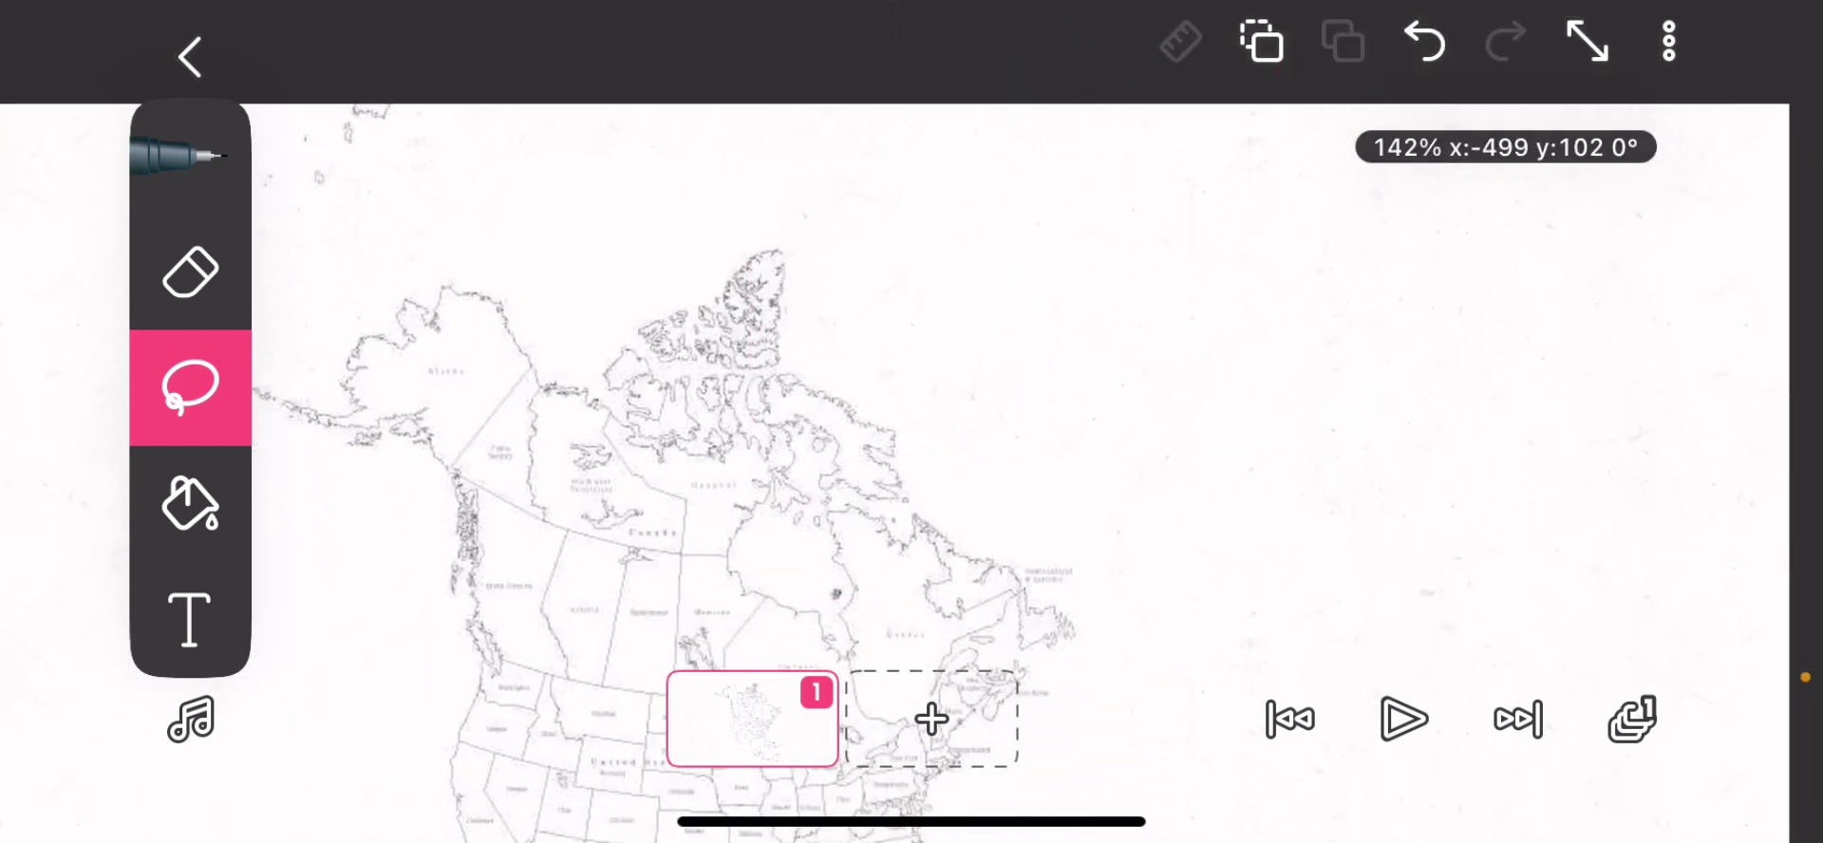
{"action": "scroll", "coordinate": [912, 427], "scroll_direction": "down", "scroll_amount": 5}
{"action": "scroll", "coordinate": [911, 427], "scroll_direction": "down", "scroll_amount": 3}
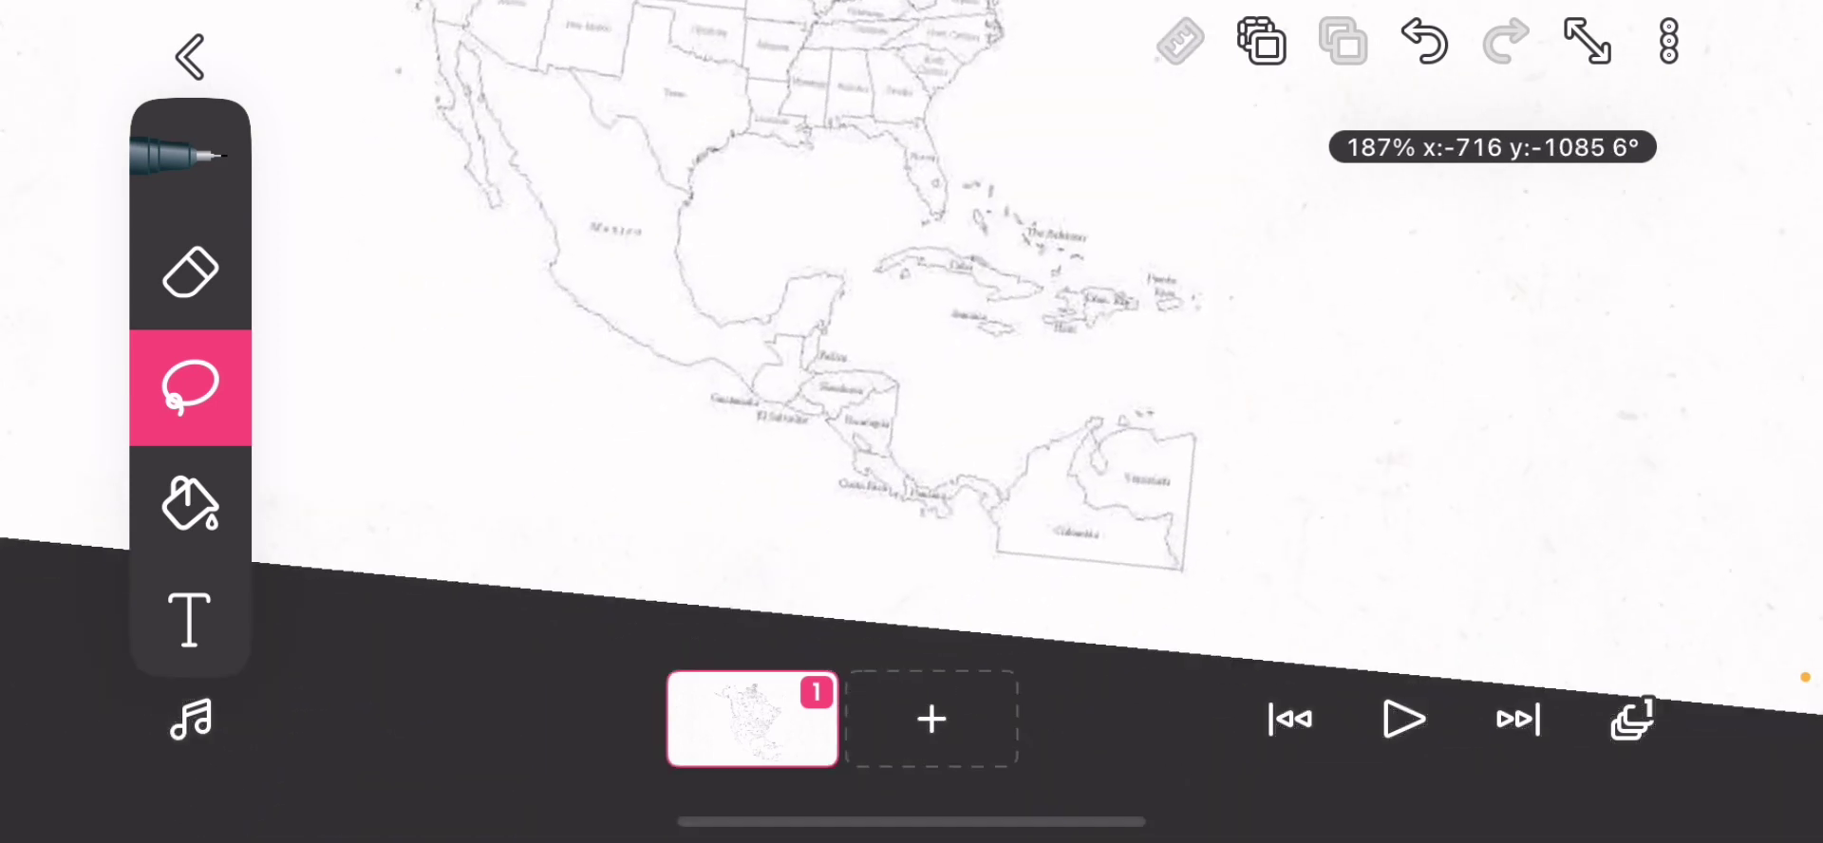
{"action": "scroll", "coordinate": [912, 427], "scroll_direction": "up", "scroll_amount": 3}
{"action": "scroll", "coordinate": [911, 428], "scroll_direction": "up", "scroll_amount": 2}
{"action": "scroll", "coordinate": [912, 427], "scroll_direction": "up", "scroll_amount": 1}
{"action": "scroll", "coordinate": [913, 428], "scroll_direction": "up", "scroll_amount": 1}
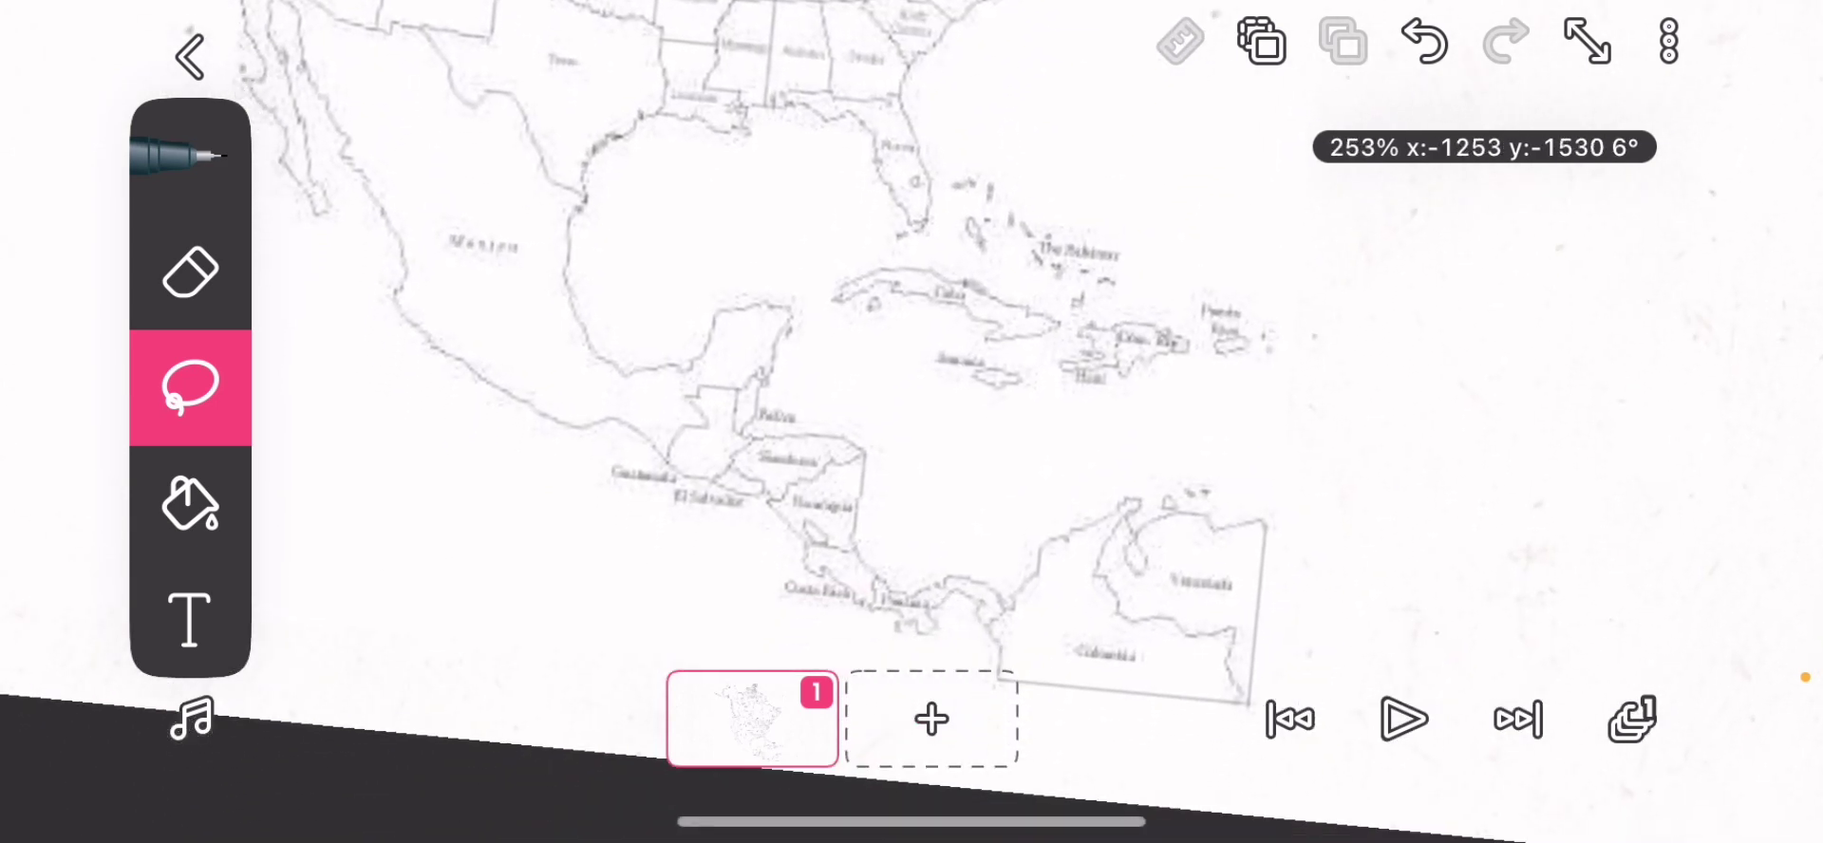
{"action": "scroll", "coordinate": [912, 427], "scroll_direction": "down", "scroll_amount": 1}
{"action": "scroll", "coordinate": [911, 427], "scroll_direction": "down", "scroll_amount": 2}
{"action": "scroll", "coordinate": [912, 429], "scroll_direction": "down", "scroll_amount": 4}
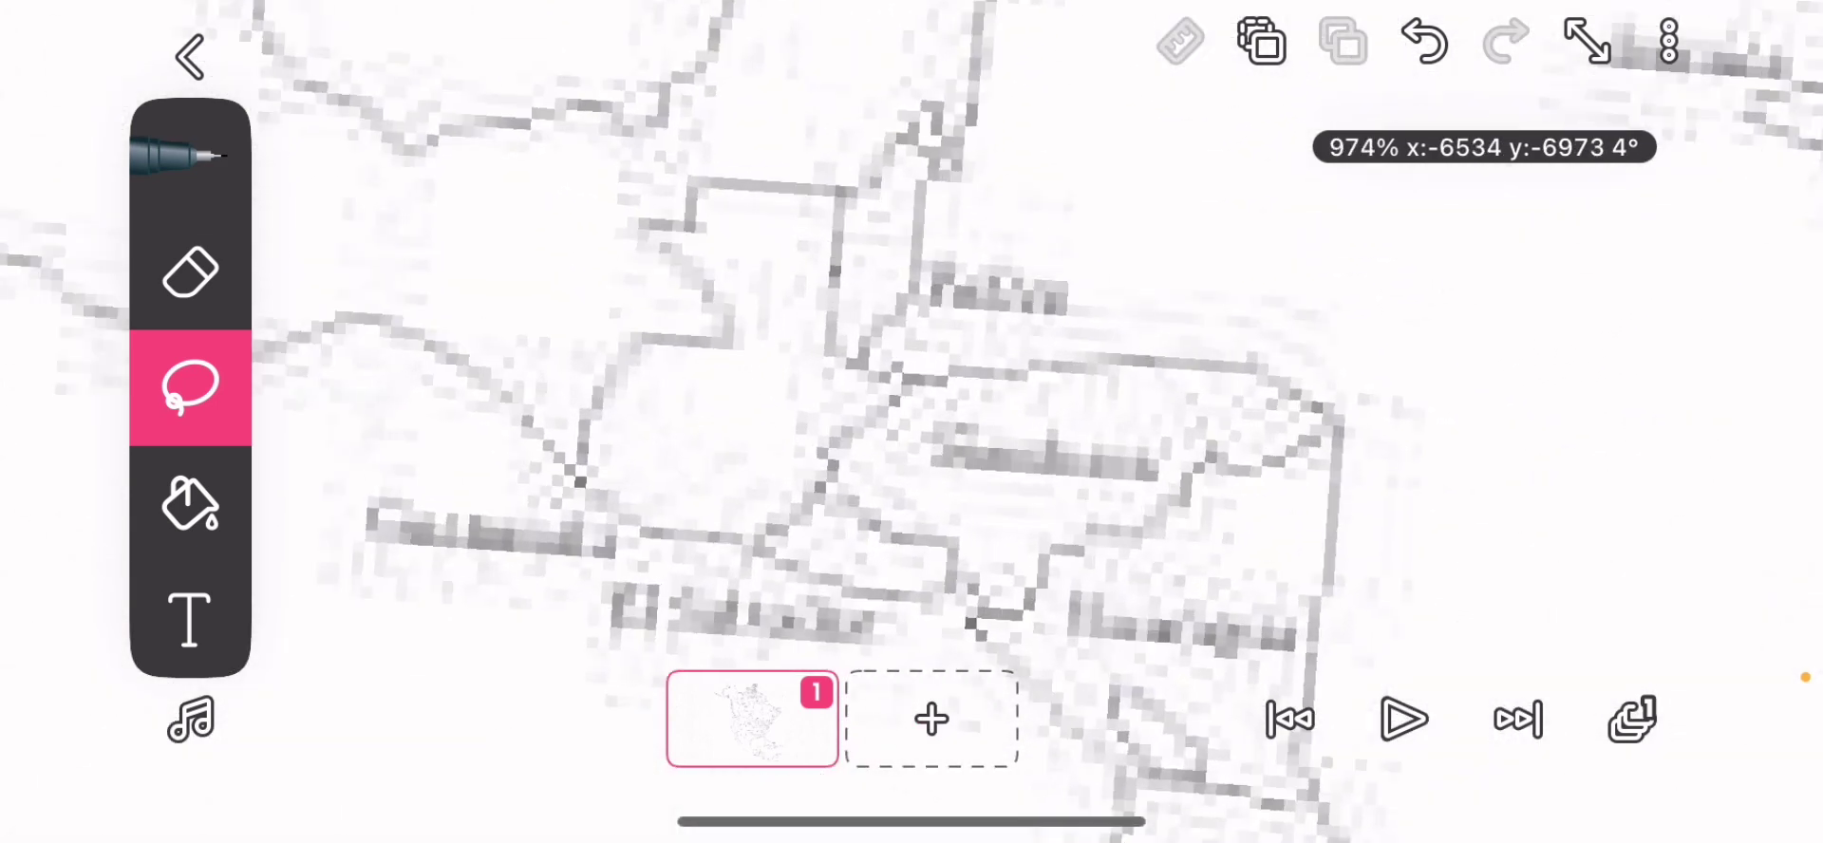
{"action": "scroll", "coordinate": [912, 427], "scroll_direction": "up", "scroll_amount": 2}
{"action": "scroll", "coordinate": [912, 428], "scroll_direction": "up", "scroll_amount": 3}
{"action": "scroll", "coordinate": [913, 428], "scroll_direction": "up", "scroll_amount": 1}
{"action": "scroll", "coordinate": [911, 428], "scroll_direction": "up", "scroll_amount": 3}
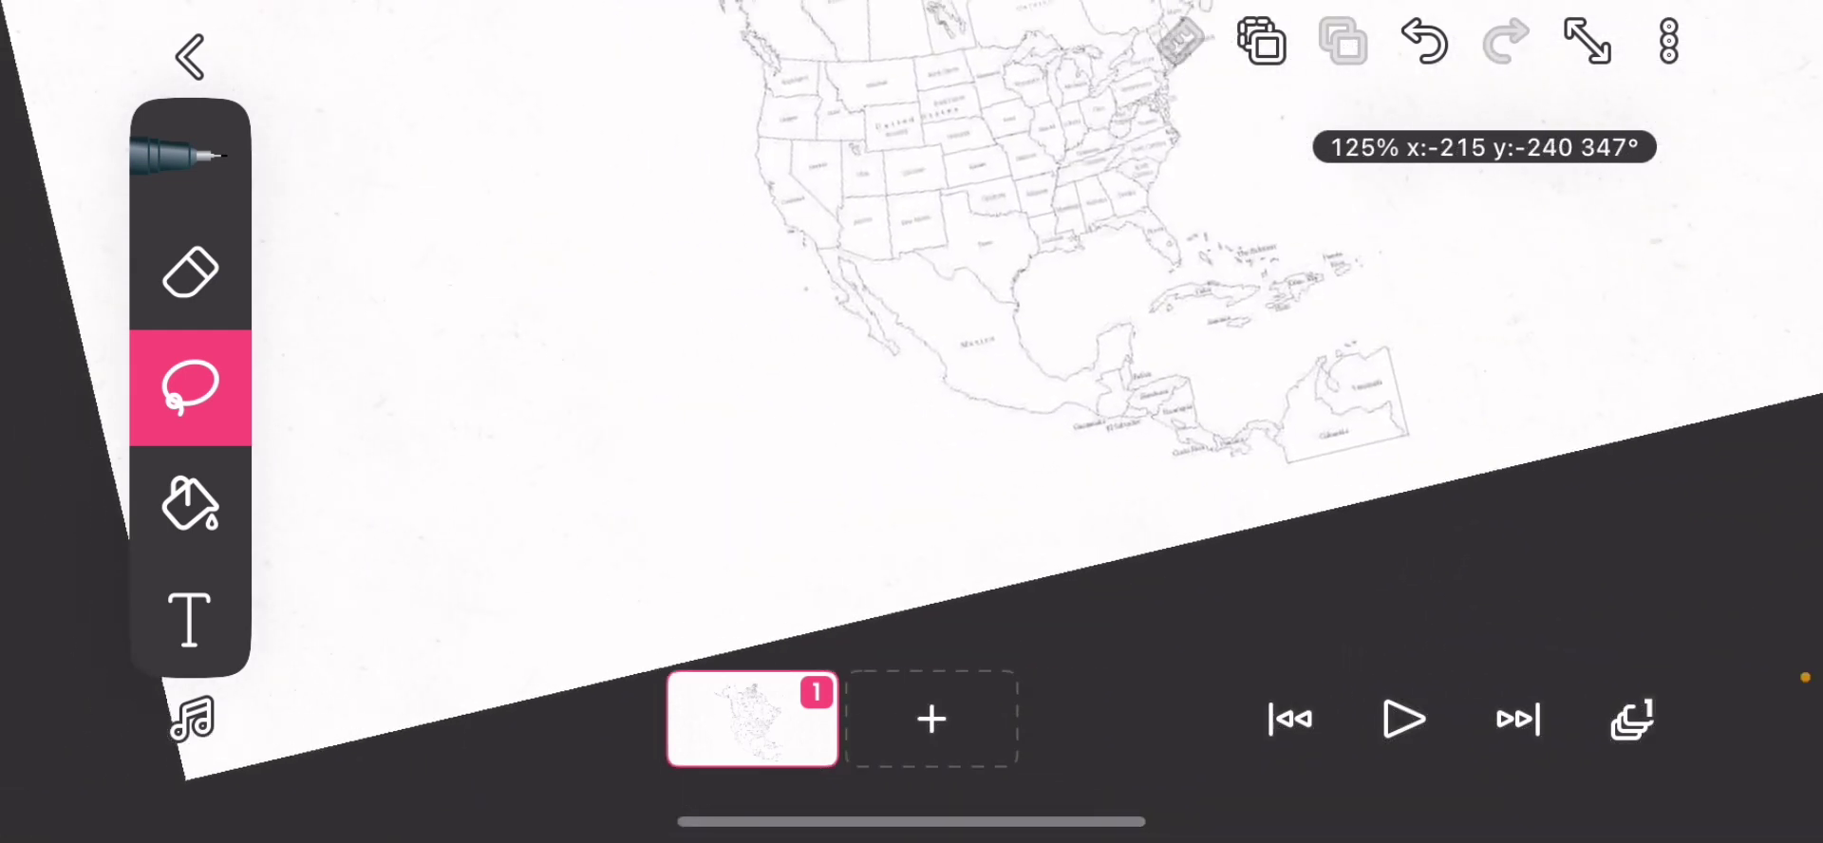
{"action": "scroll", "coordinate": [912, 428], "scroll_direction": "down", "scroll_amount": 3}
{"action": "scroll", "coordinate": [913, 428], "scroll_direction": "down", "scroll_amount": 3}
{"action": "scroll", "coordinate": [911, 427], "scroll_direction": "down", "scroll_amount": 3}
{"action": "scroll", "coordinate": [911, 427], "scroll_direction": "down", "scroll_amount": 1}
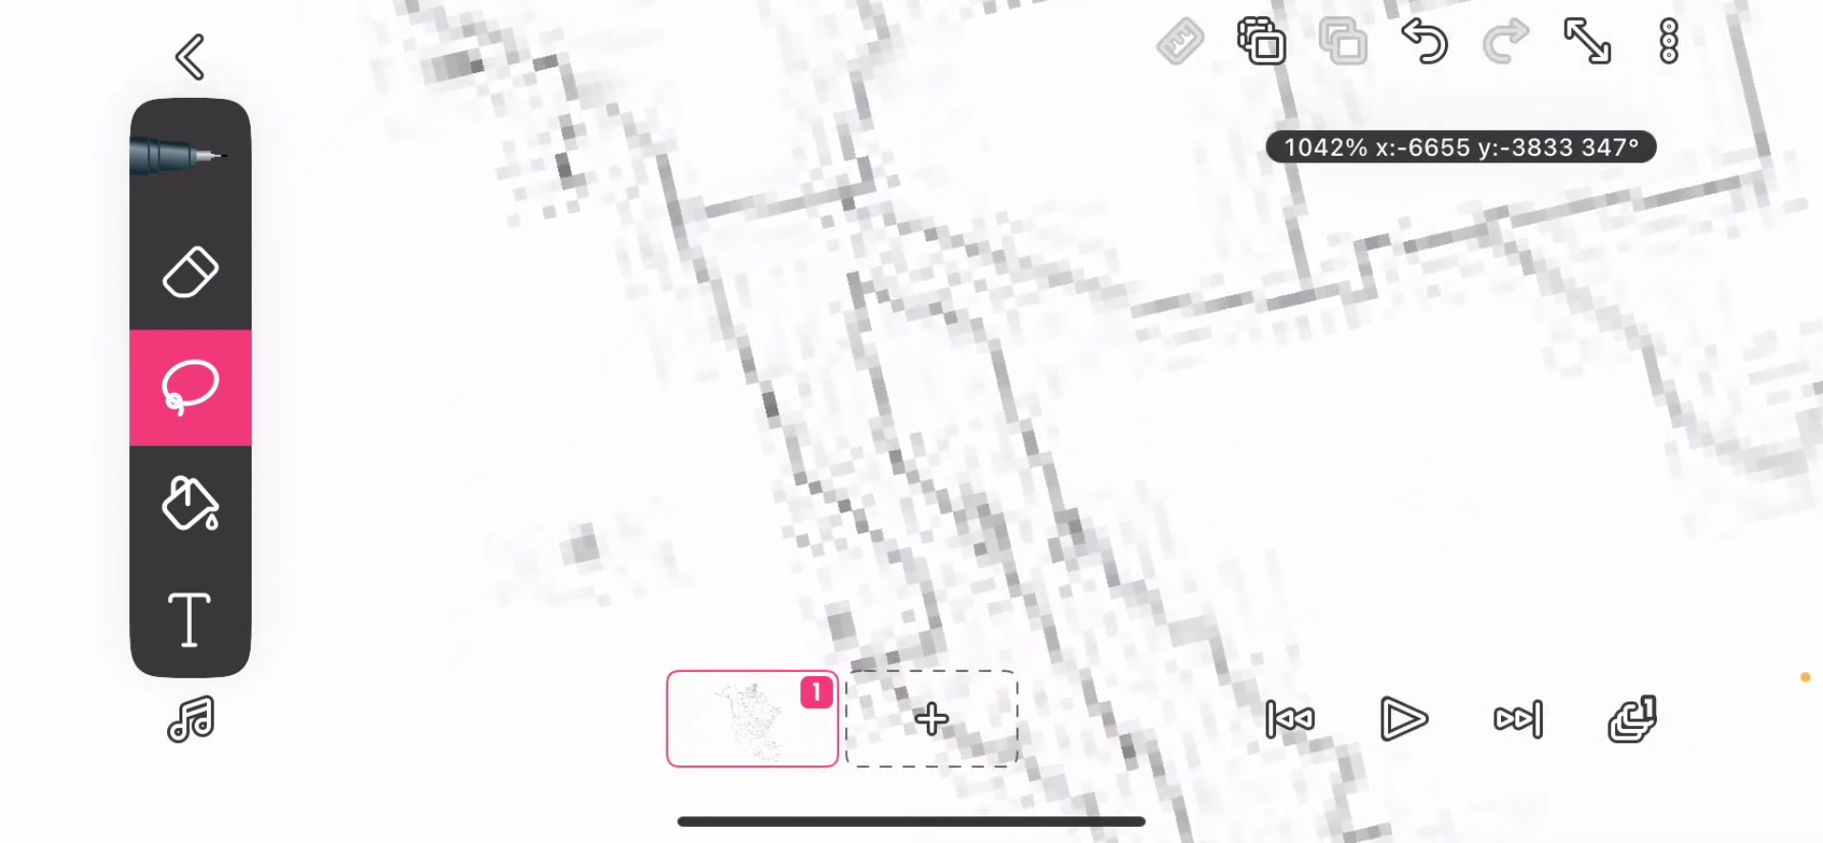
Draw a short dark pen stroke on the Pacific coast near the US–Mexico border
{"action": "left_click", "coordinate": [190, 156]}
{"action": "scroll", "coordinate": [912, 427], "scroll_direction": "down", "scroll_amount": 1}
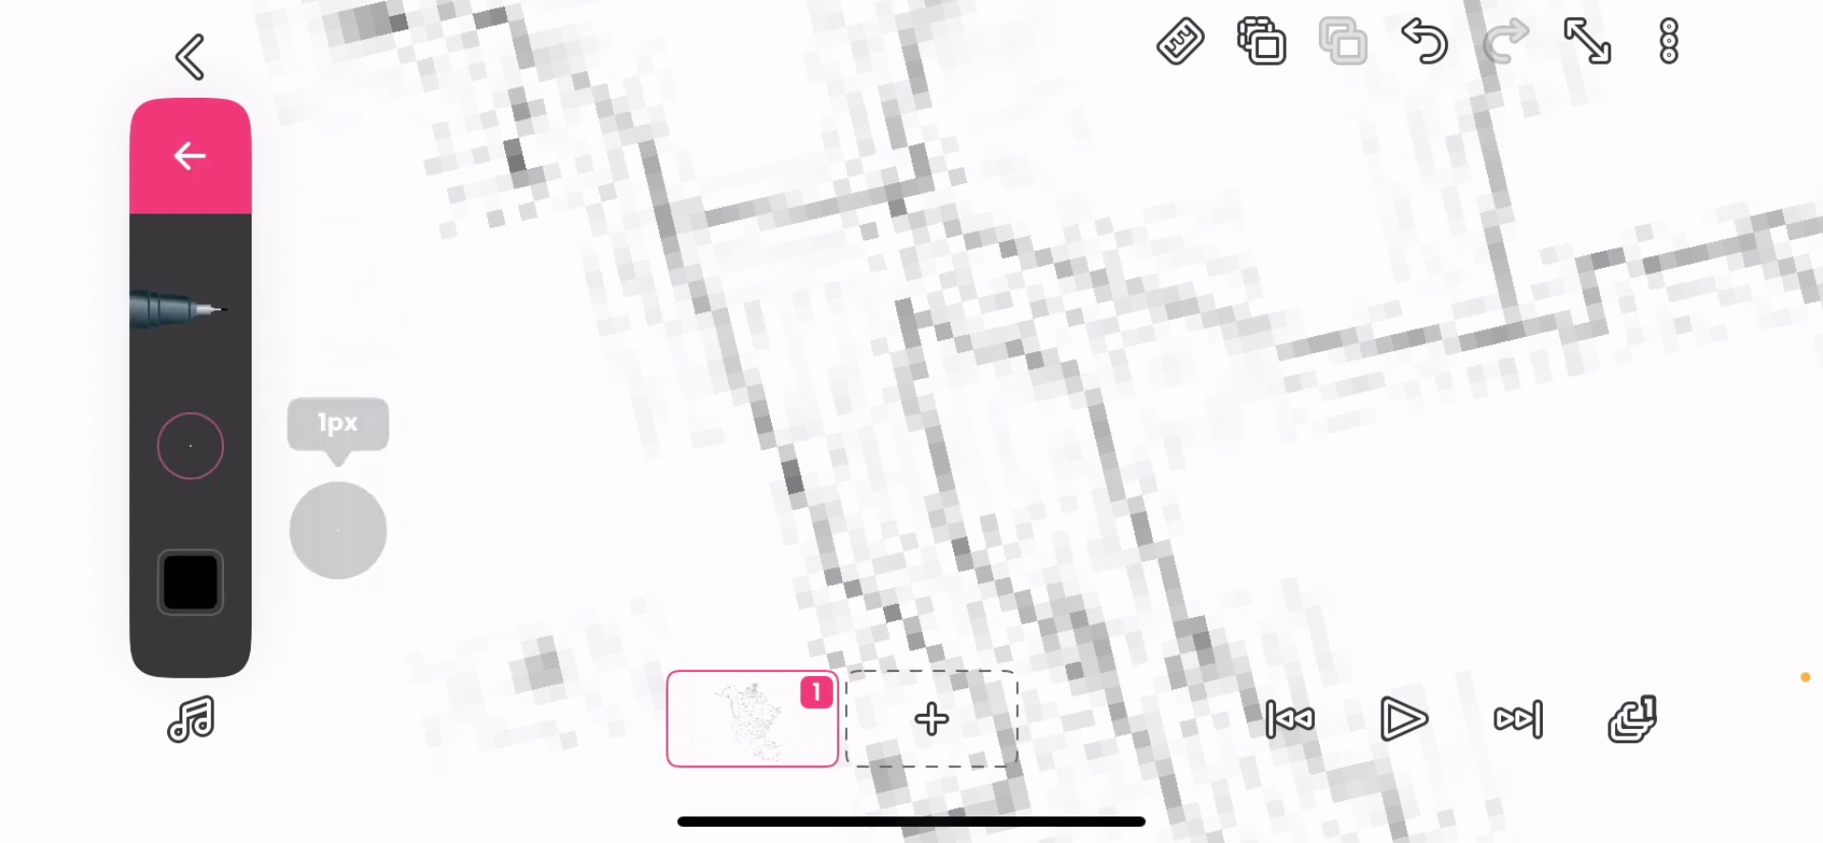
{"action": "scroll", "coordinate": [912, 428], "scroll_direction": "down", "scroll_amount": 2}
{"action": "scroll", "coordinate": [913, 428], "scroll_direction": "up", "scroll_amount": 2}
{"action": "scroll", "coordinate": [911, 427], "scroll_direction": "up", "scroll_amount": 2}
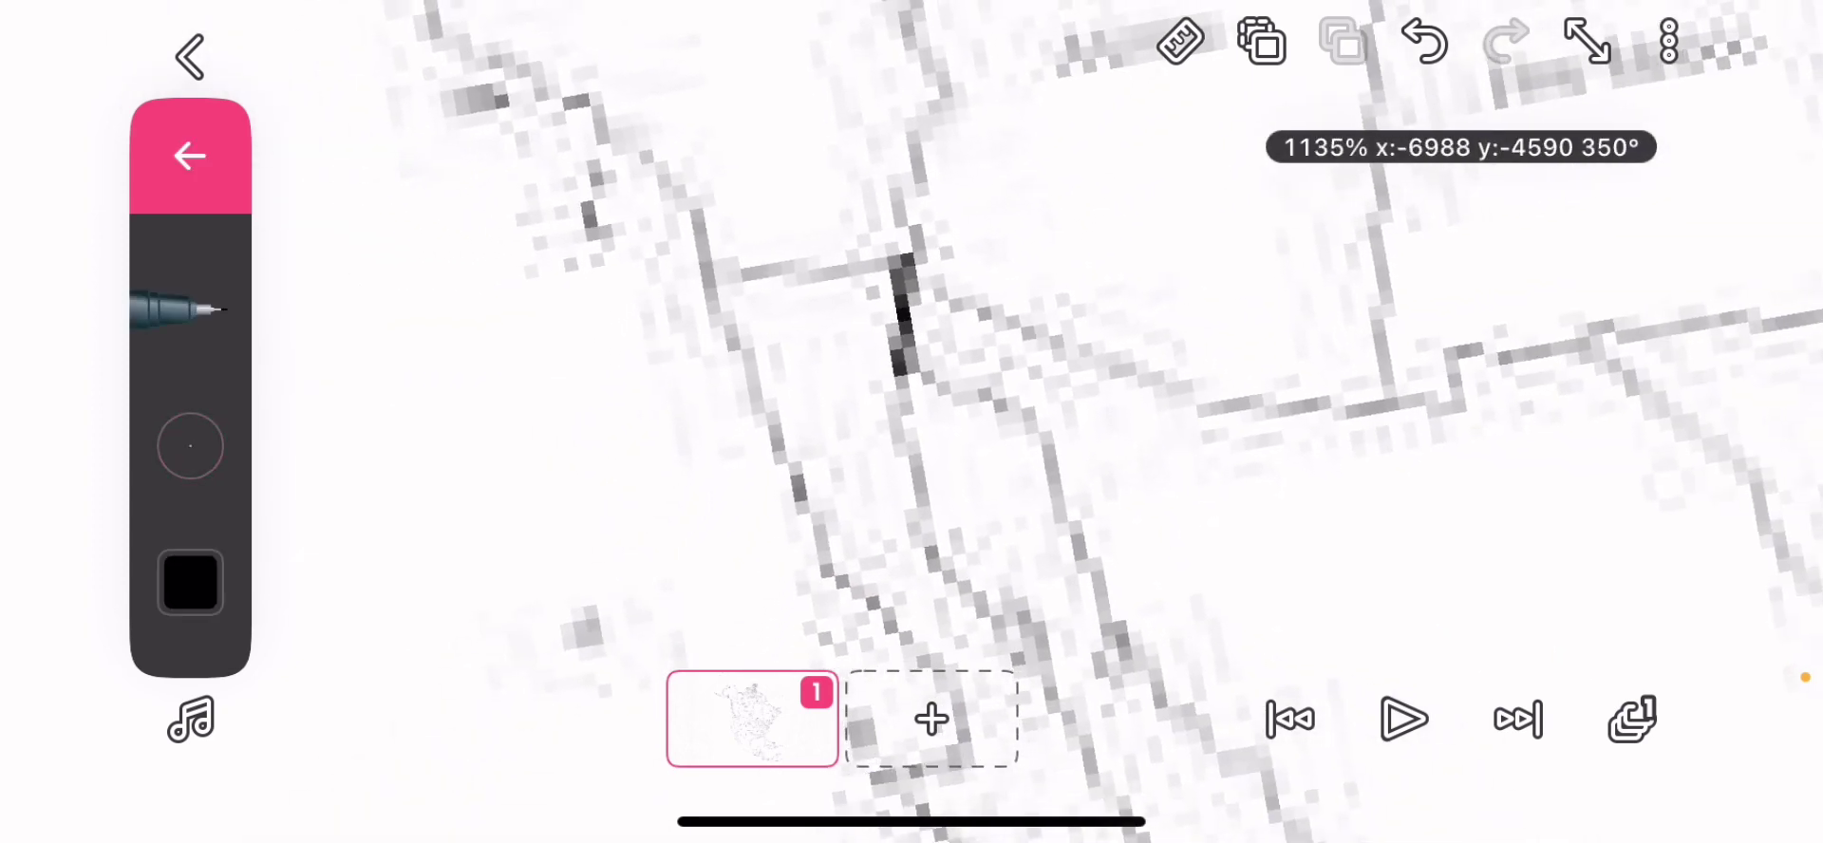
{"action": "scroll", "coordinate": [912, 428], "scroll_direction": "up", "scroll_amount": 4}
{"action": "scroll", "coordinate": [911, 427], "scroll_direction": "up", "scroll_amount": 3}
{"action": "mouse_move", "coordinate": [642, 549]}
{"action": "left_mouse_down"}
{"action": "mouse_move", "coordinate": [993, 752]}
{"action": "mouse_move", "coordinate": [1112, 793]}
{"action": "mouse_move", "coordinate": [997, 356]}
{"action": "left_mouse_up"}
{"action": "scroll", "coordinate": [912, 428], "scroll_direction": "down", "scroll_amount": 2}
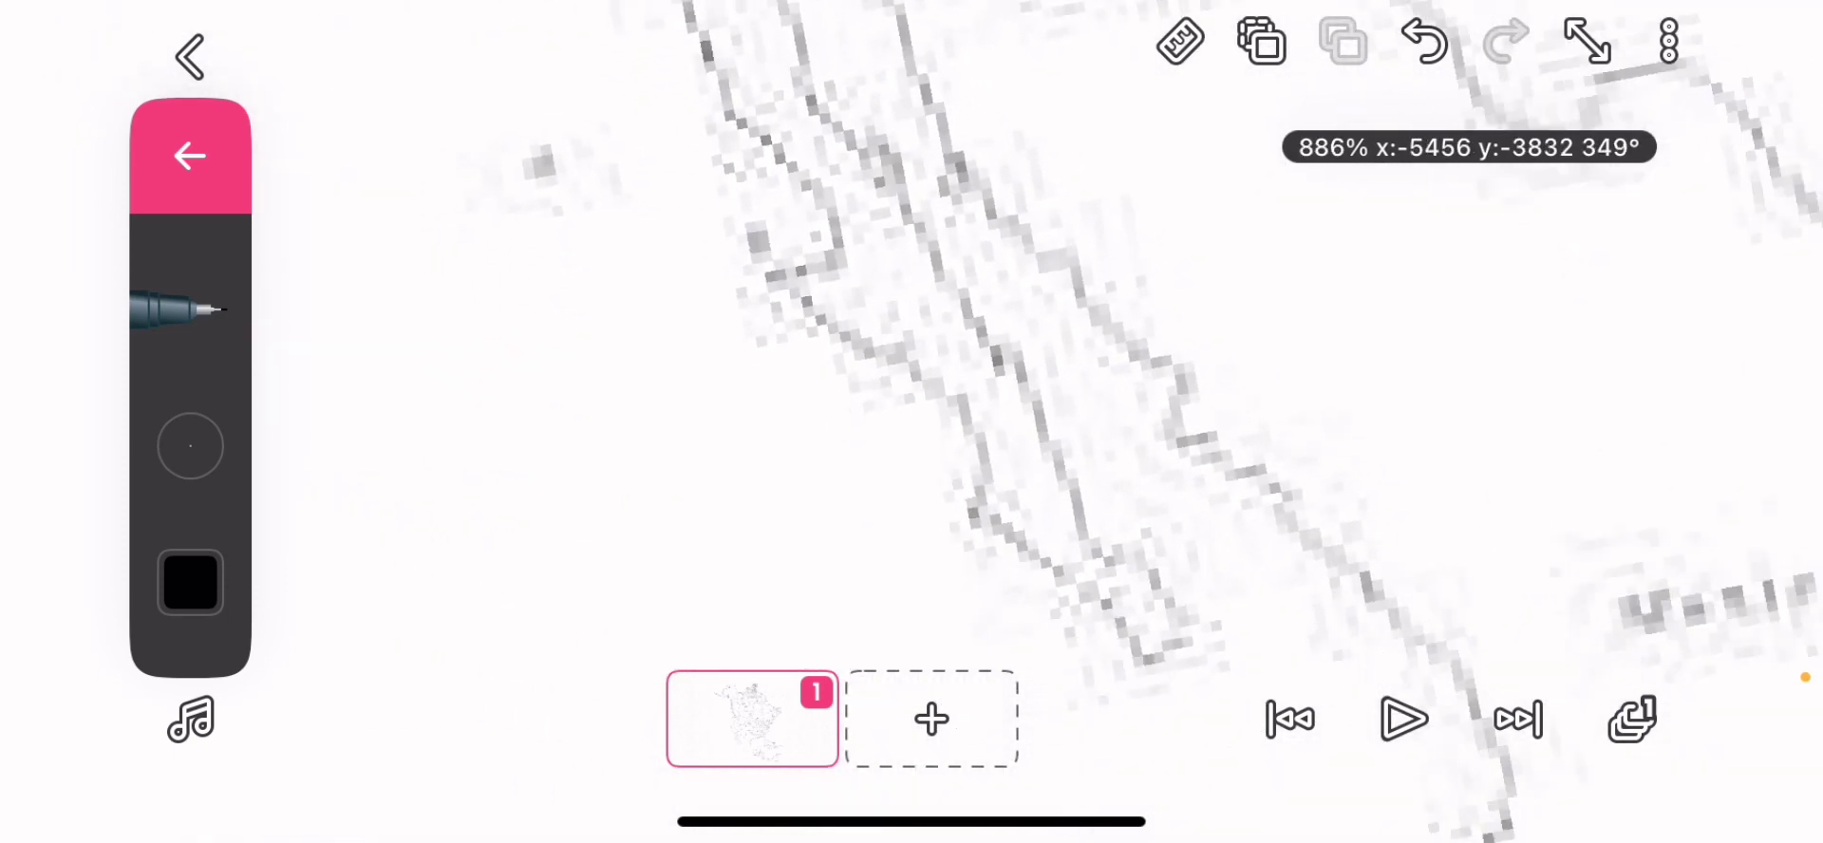
{"action": "left_click_drag", "start_coordinate": [912, 427], "coordinate": [854, 357]}
{"action": "scroll", "coordinate": [911, 428], "scroll_direction": "up", "scroll_amount": 3}
{"action": "scroll", "coordinate": [912, 427], "scroll_direction": "up", "scroll_amount": 1}
{"action": "scroll", "coordinate": [913, 427], "scroll_direction": "up", "scroll_amount": 2}
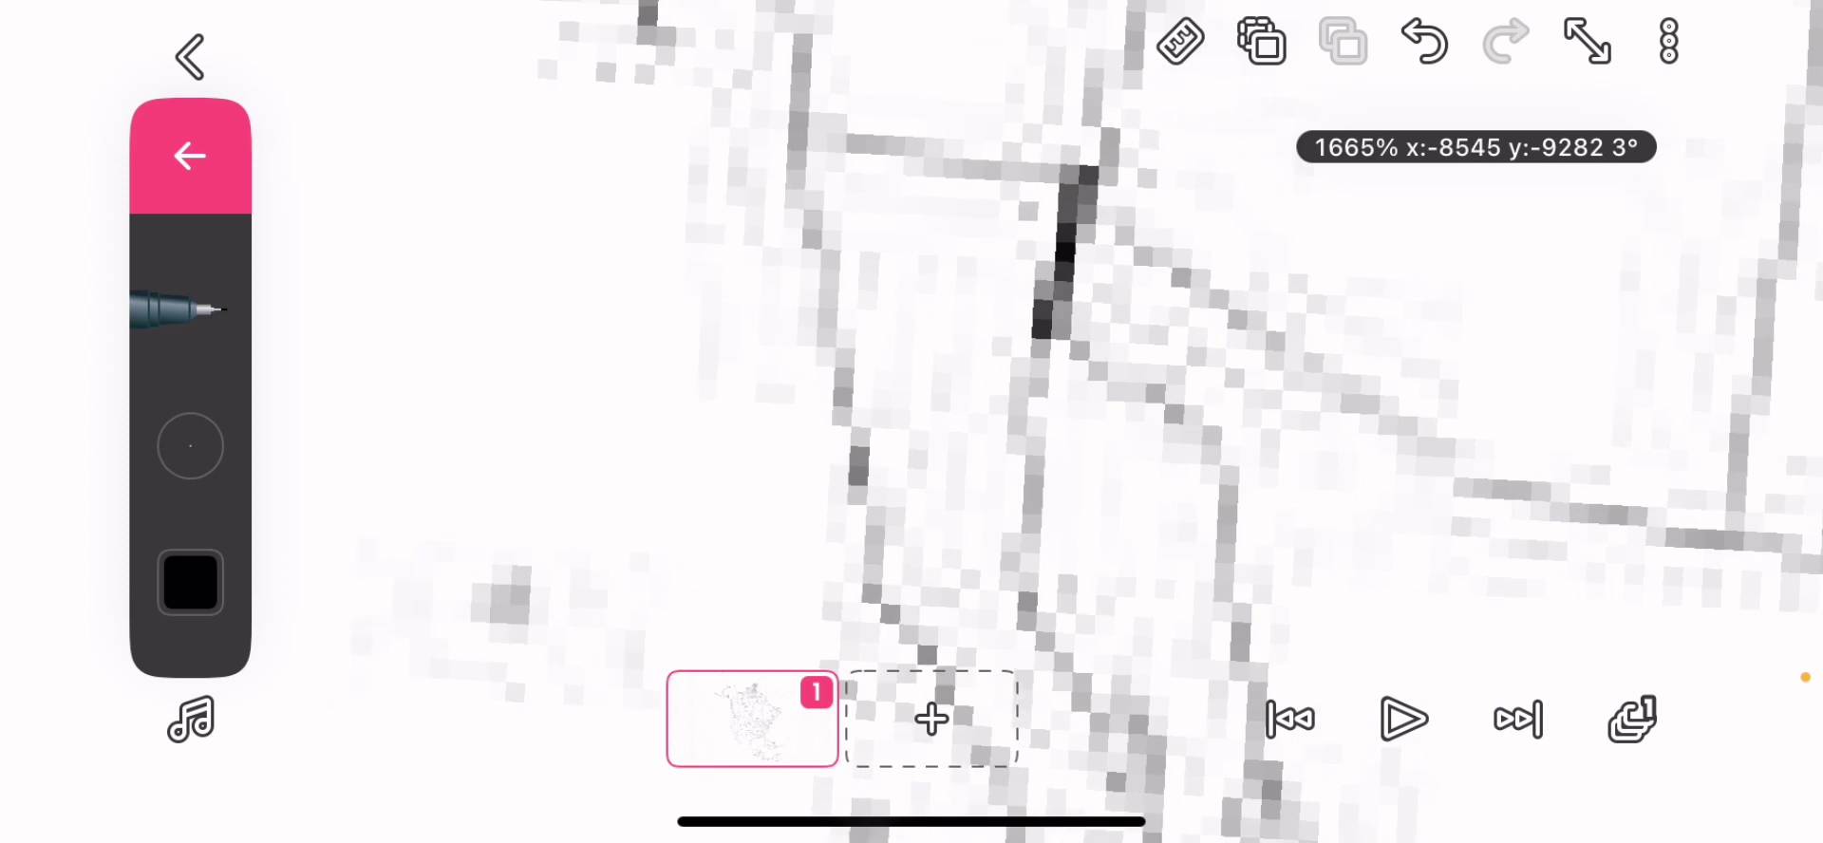
{"action": "scroll", "coordinate": [912, 428], "scroll_direction": "up", "scroll_amount": 3}
Lasso a small coastline fragment, stretch it taller, and move it left into the ocean
{"action": "left_click", "coordinate": [189, 386]}
{"action": "scroll", "coordinate": [912, 427], "scroll_direction": "up", "scroll_amount": 1}
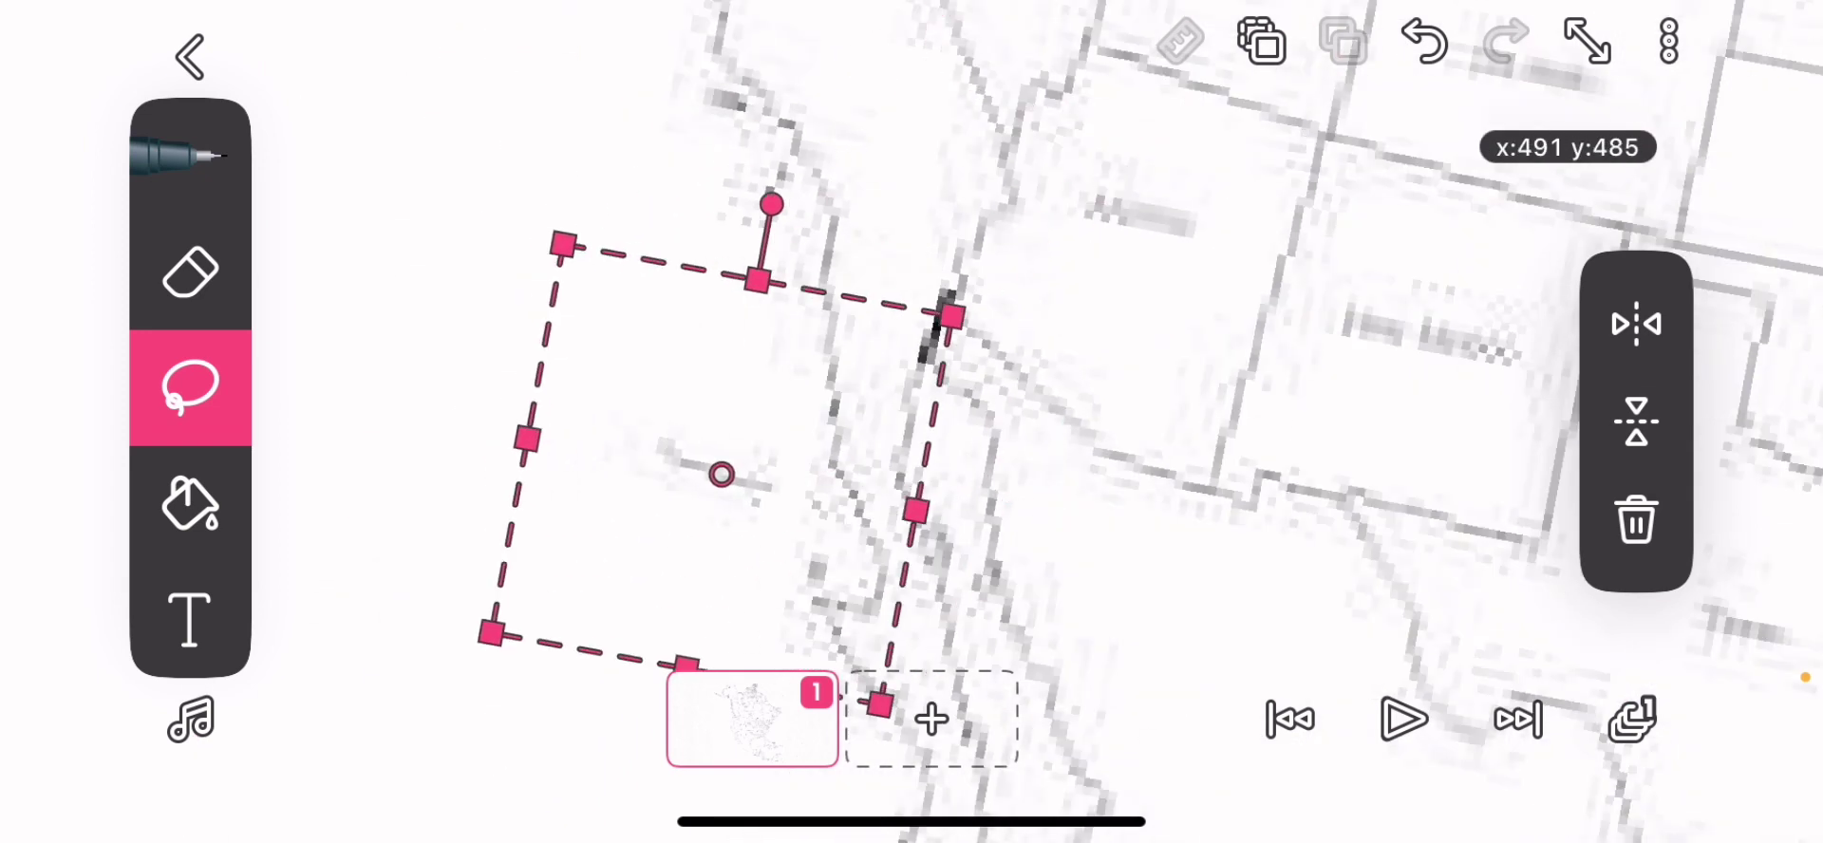
{"action": "scroll", "coordinate": [911, 428], "scroll_direction": "down", "scroll_amount": 3}
{"action": "left_click_drag", "start_coordinate": [875, 296], "coordinate": [915, 179]}
{"action": "left_click_drag", "start_coordinate": [860, 379], "coordinate": [705, 436]}
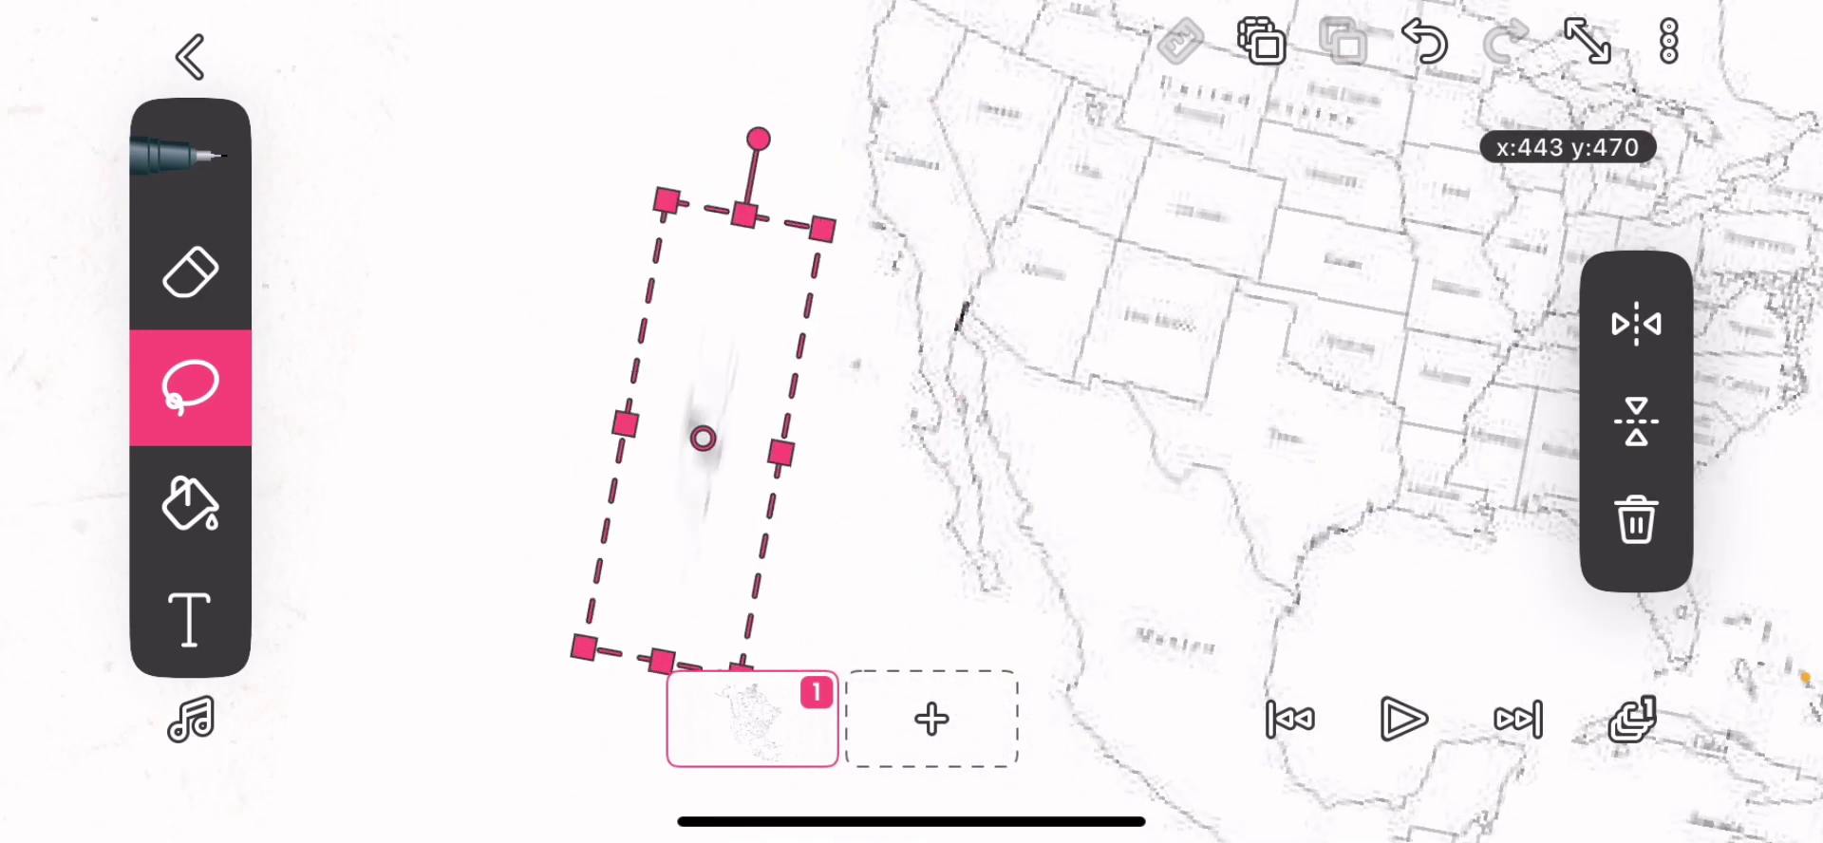
{"action": "scroll", "coordinate": [912, 427], "scroll_direction": "down", "scroll_amount": 1}
{"action": "scroll", "coordinate": [911, 427], "scroll_direction": "down", "scroll_amount": 2}
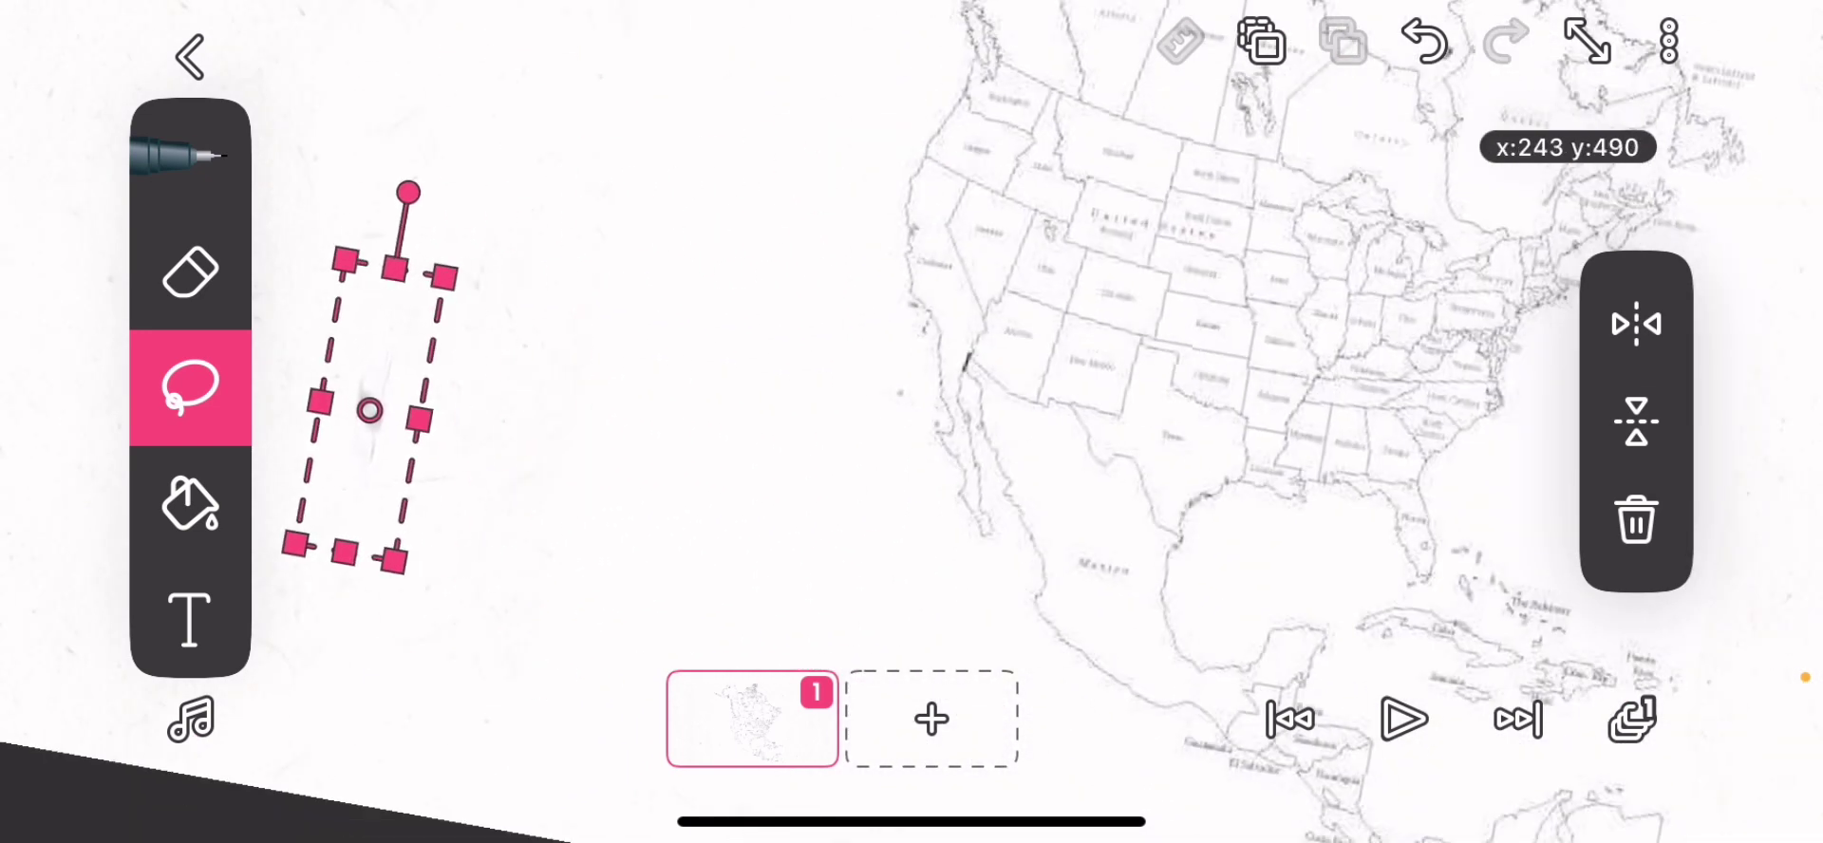
{"action": "key", "text": "Escape"}
{"action": "scroll", "coordinate": [1282, 428], "scroll_direction": "up", "scroll_amount": 1}
Lasso a piece of the old border near Texas and push it off the map
{"action": "left_click", "coordinate": [191, 271]}
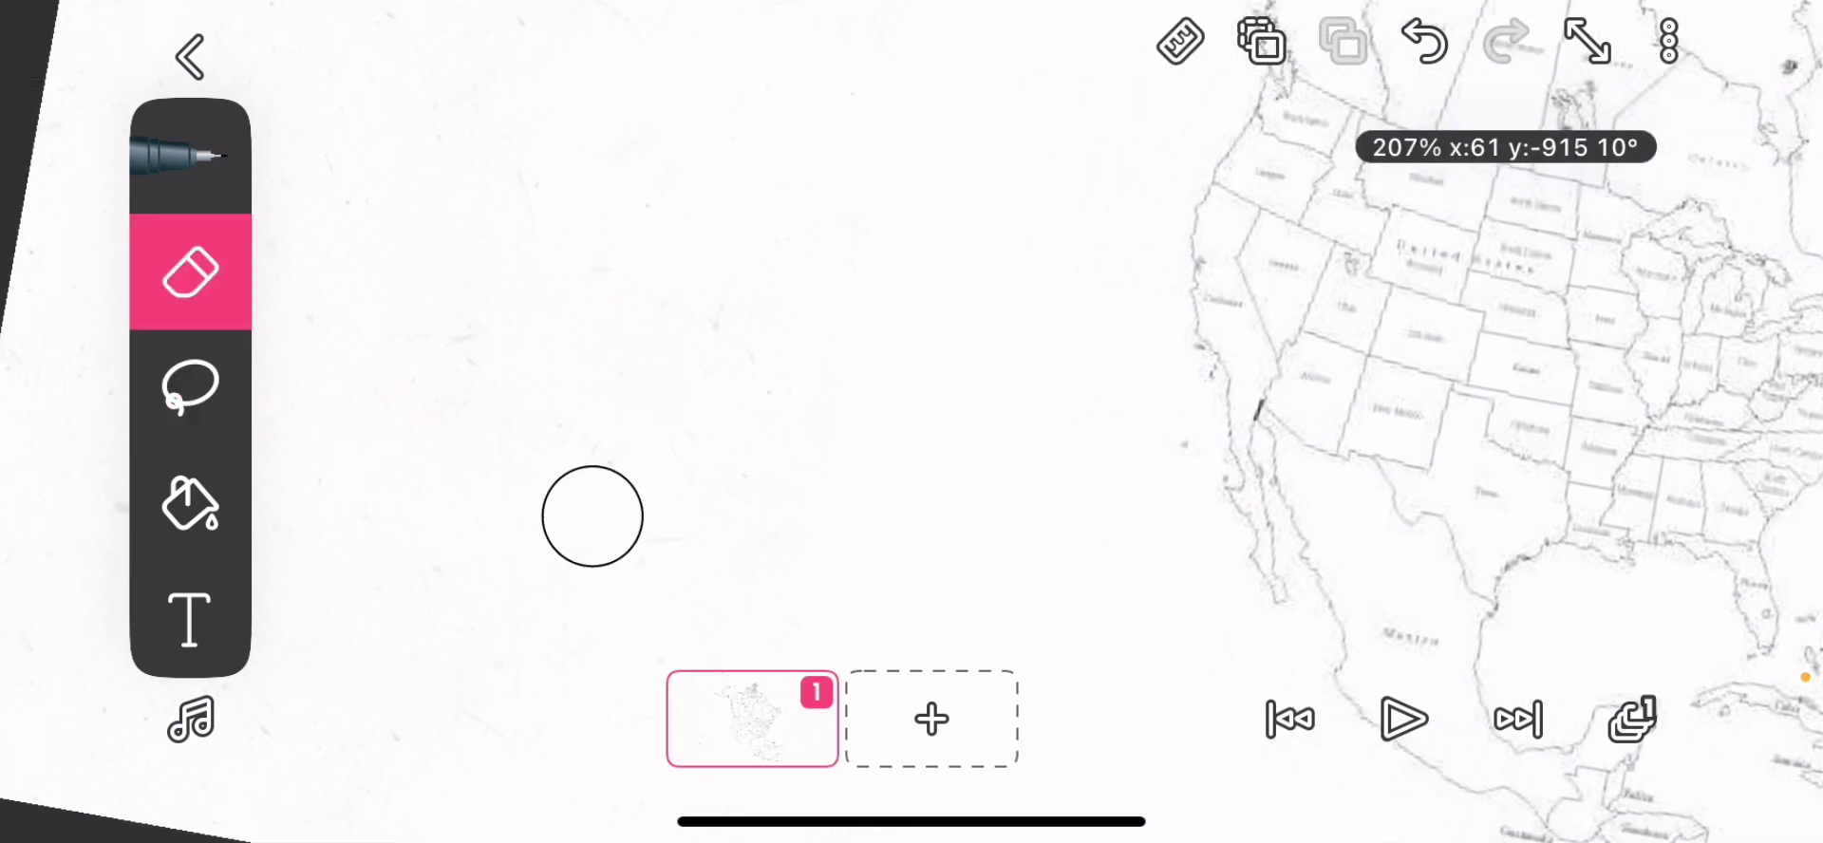
{"action": "left_click", "coordinate": [192, 157]}
{"action": "scroll", "coordinate": [1424, 428], "scroll_direction": "up", "scroll_amount": 2}
{"action": "scroll", "coordinate": [1424, 428], "scroll_direction": "up", "scroll_amount": 3}
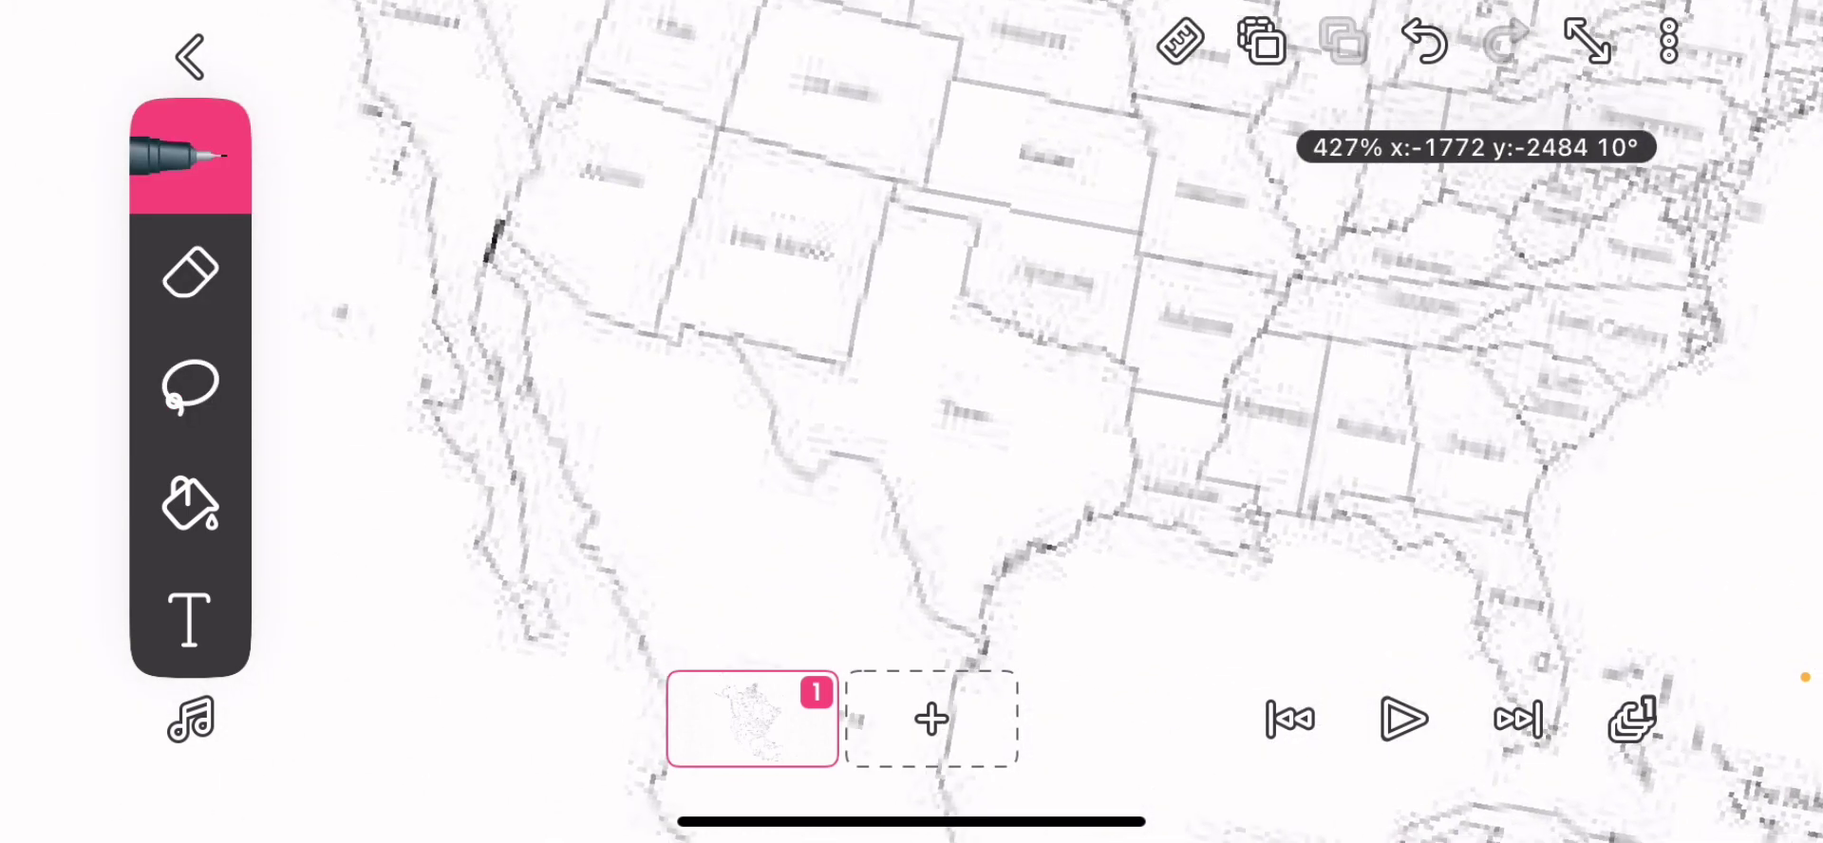
{"action": "scroll", "coordinate": [1140, 427], "scroll_direction": "up", "scroll_amount": 2}
{"action": "scroll", "coordinate": [997, 428], "scroll_direction": "up", "scroll_amount": 3}
{"action": "scroll", "coordinate": [997, 427], "scroll_direction": "down", "scroll_amount": 1}
{"action": "scroll", "coordinate": [998, 427], "scroll_direction": "down", "scroll_amount": 1}
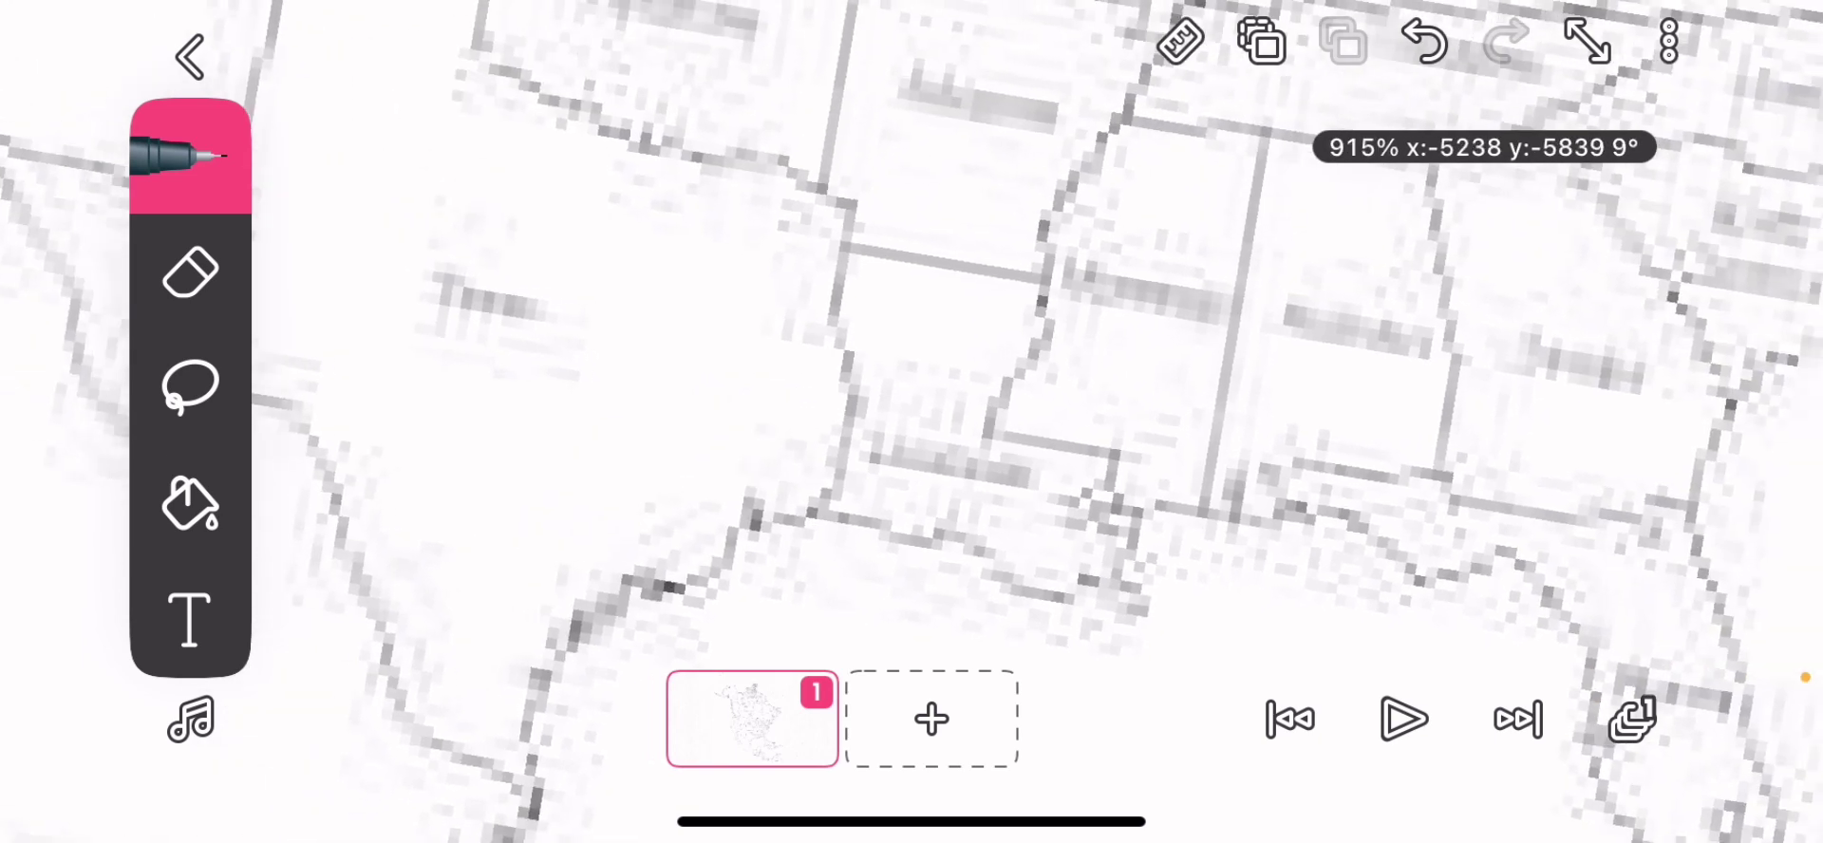
{"action": "scroll", "coordinate": [997, 428], "scroll_direction": "up", "scroll_amount": 2}
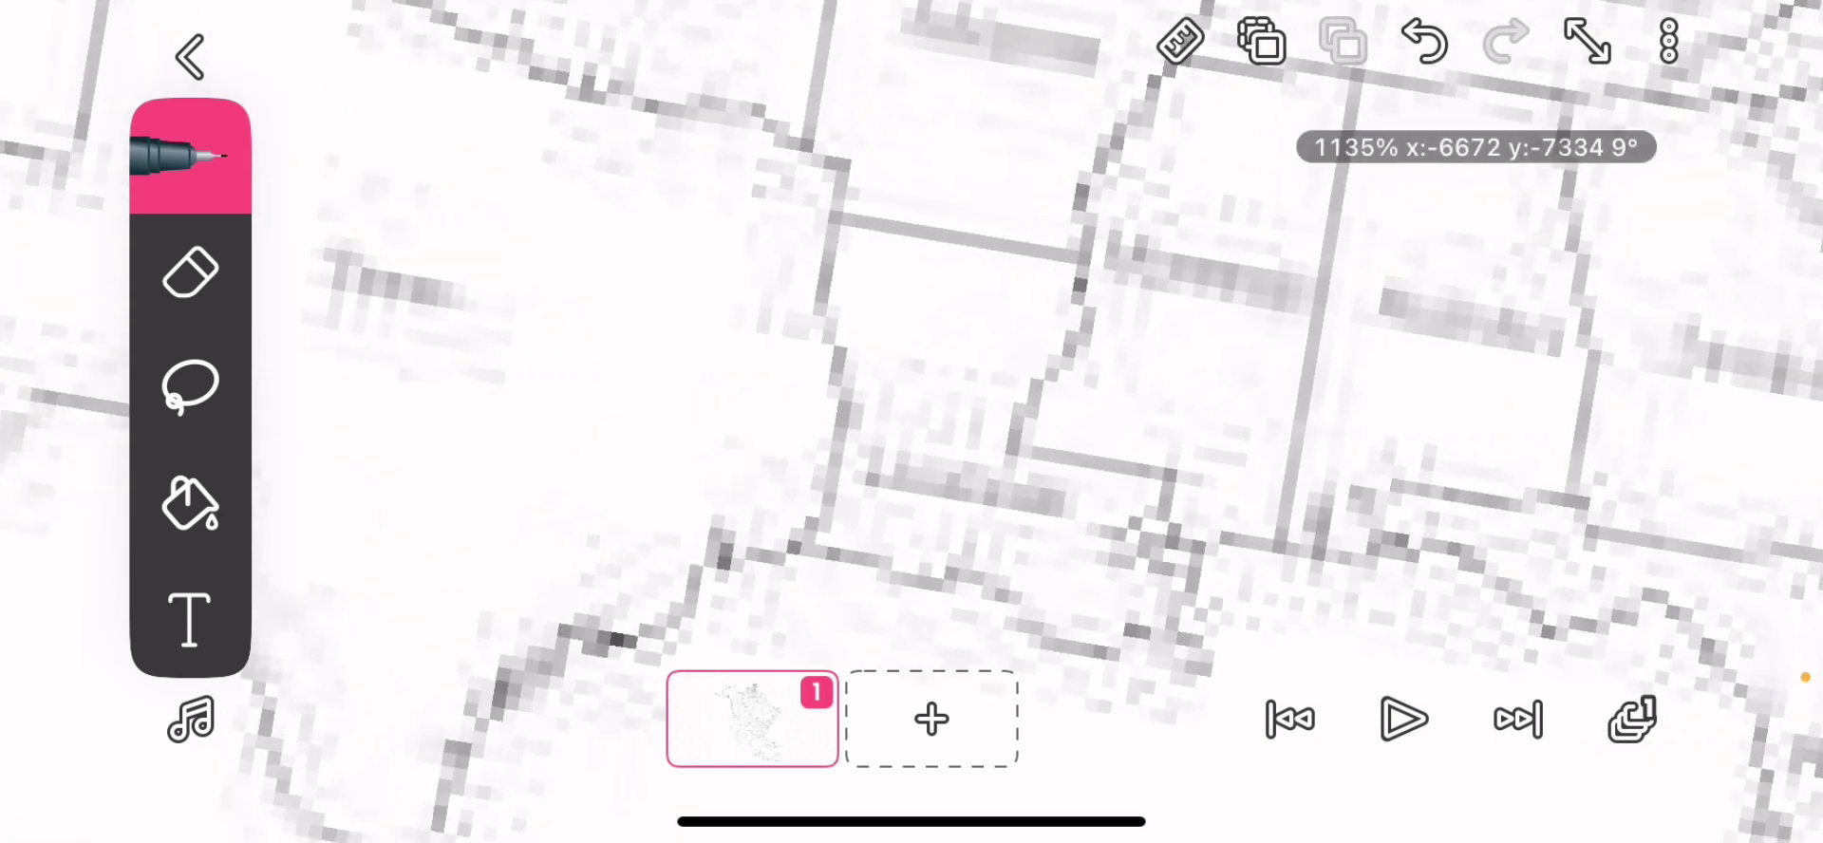
{"action": "scroll", "coordinate": [997, 428], "scroll_direction": "up", "scroll_amount": 2}
{"action": "scroll", "coordinate": [998, 428], "scroll_direction": "down", "scroll_amount": 1}
{"action": "scroll", "coordinate": [998, 428], "scroll_direction": "left", "scroll_amount": 1}
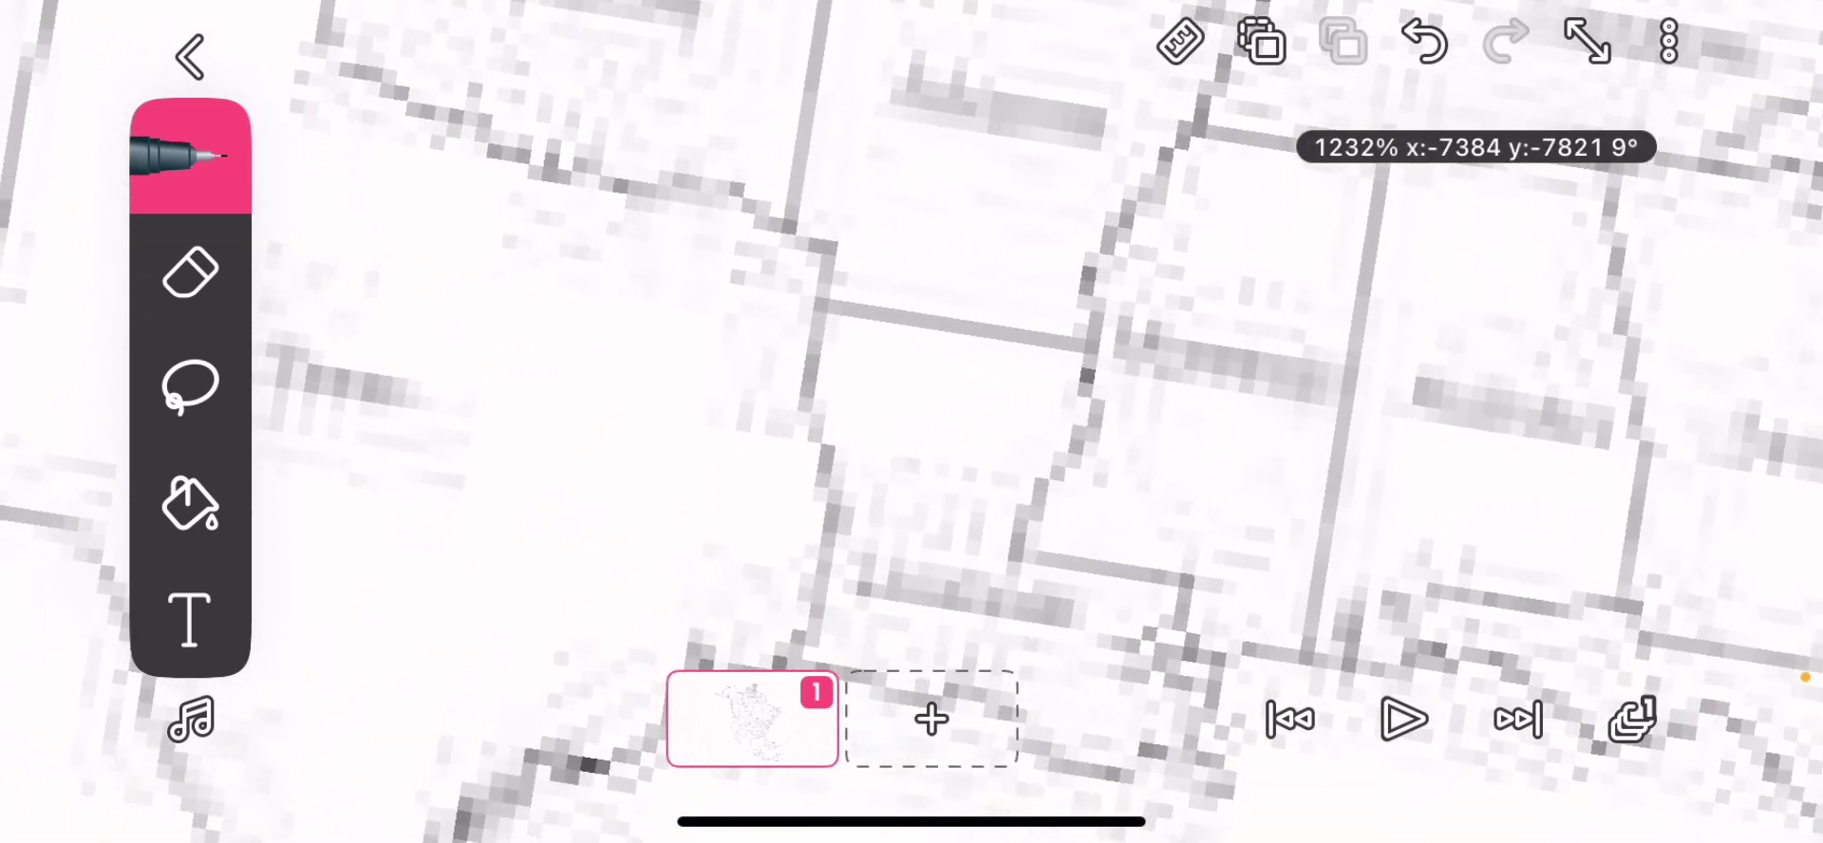
{"action": "scroll", "coordinate": [998, 428], "scroll_direction": "left", "scroll_amount": 1}
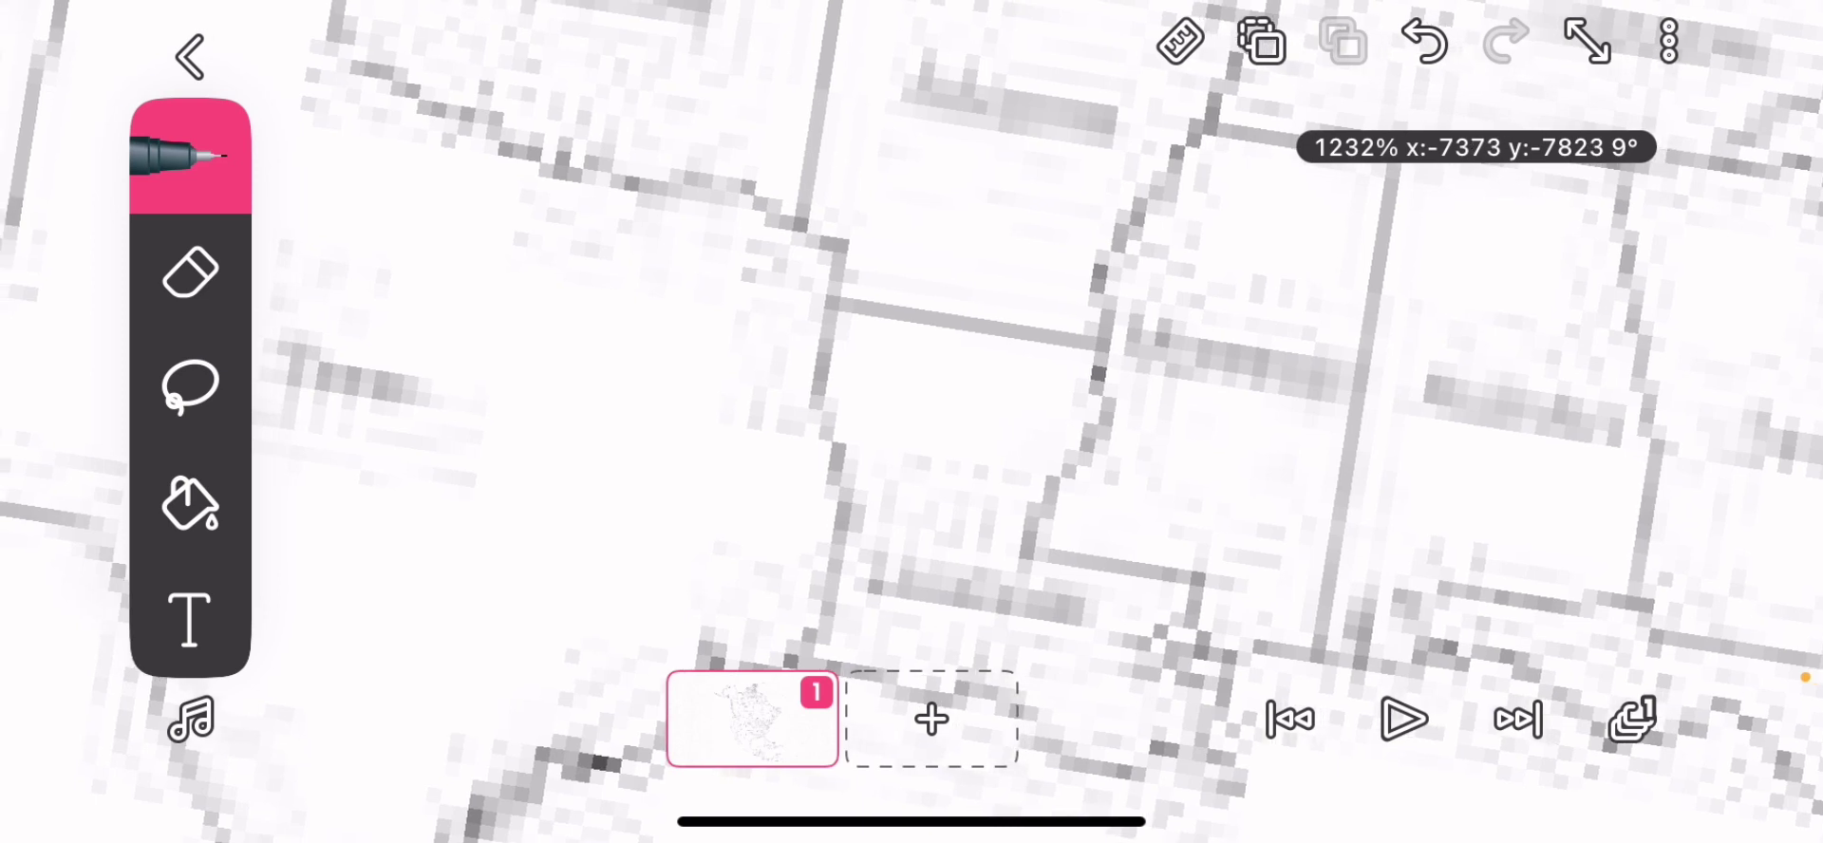
{"action": "left_click", "coordinate": [189, 386]}
{"action": "scroll", "coordinate": [997, 427], "scroll_direction": "up", "scroll_amount": 2}
{"action": "scroll", "coordinate": [998, 428], "scroll_direction": "down", "scroll_amount": 1}
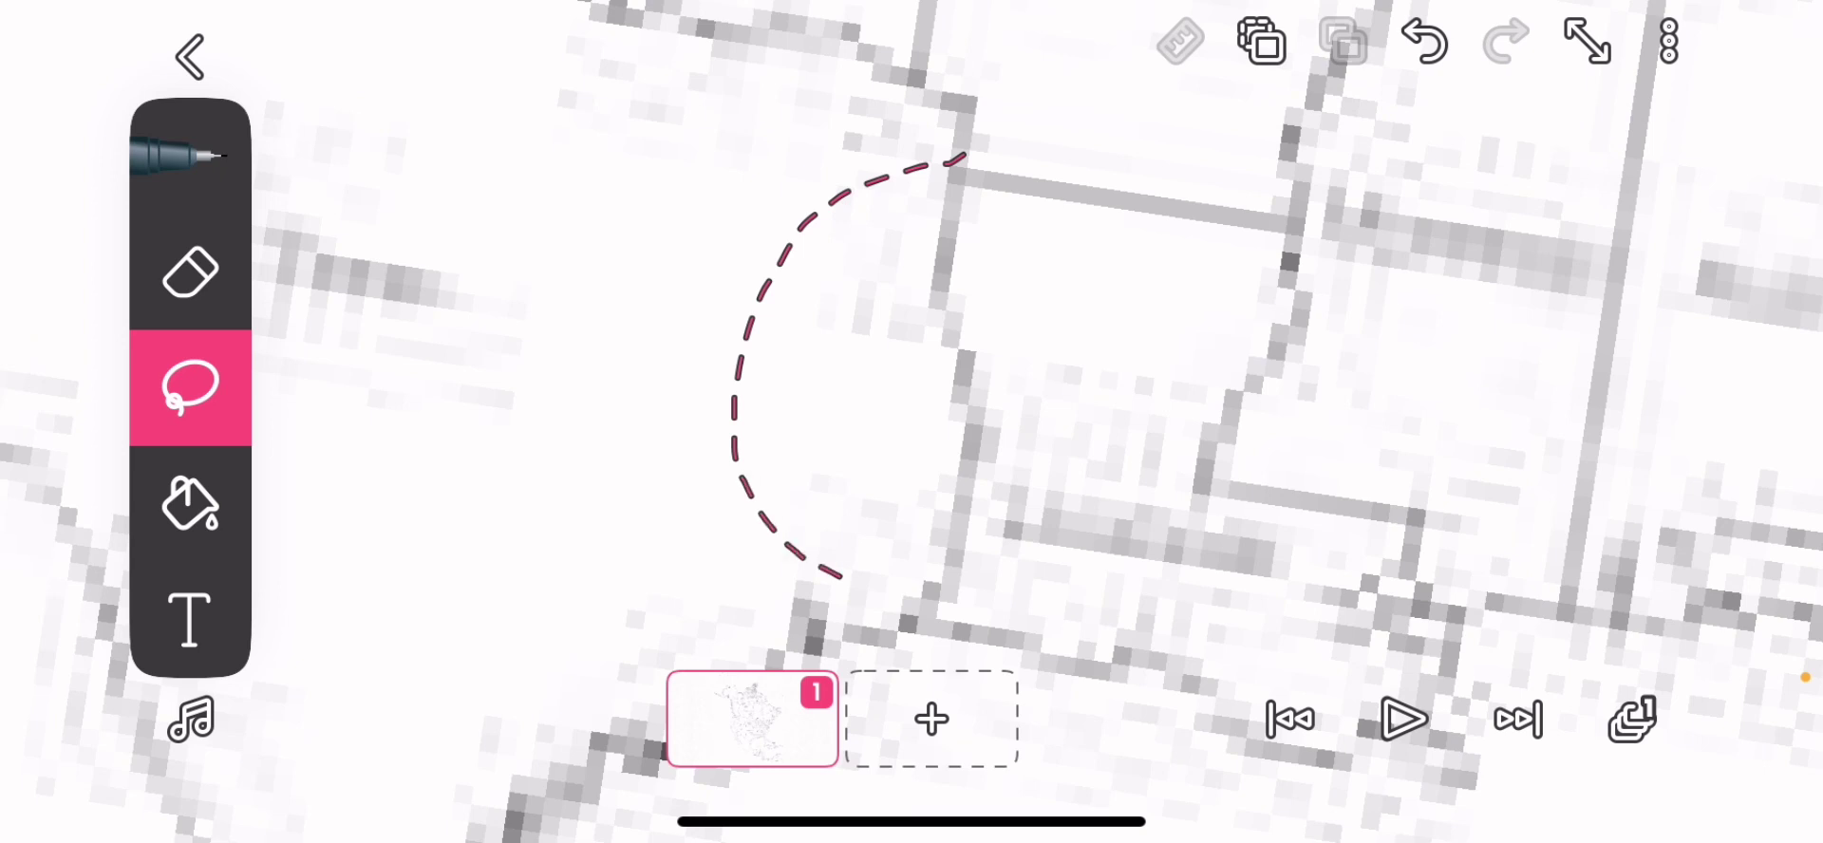
{"action": "left_click_drag", "start_coordinate": [983, 192], "coordinate": [966, 159]}
{"action": "scroll", "coordinate": [912, 429], "scroll_direction": "down", "scroll_amount": 3}
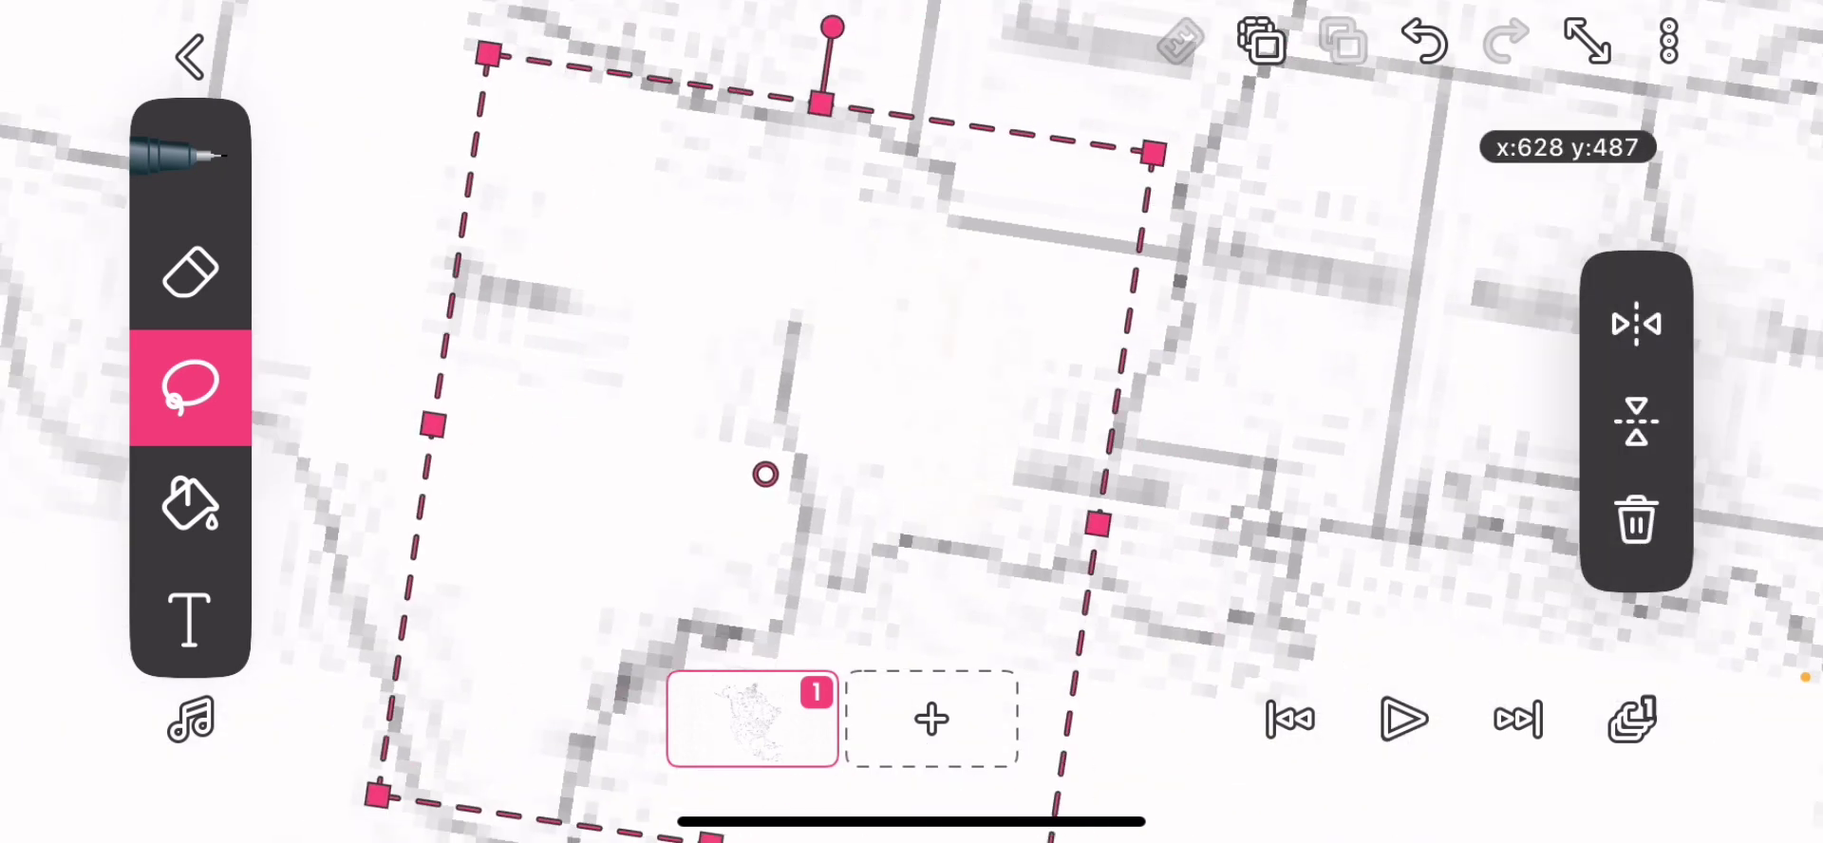
{"action": "scroll", "coordinate": [911, 428], "scroll_direction": "down", "scroll_amount": 2}
{"action": "scroll", "coordinate": [912, 428], "scroll_direction": "down", "scroll_amount": 5}
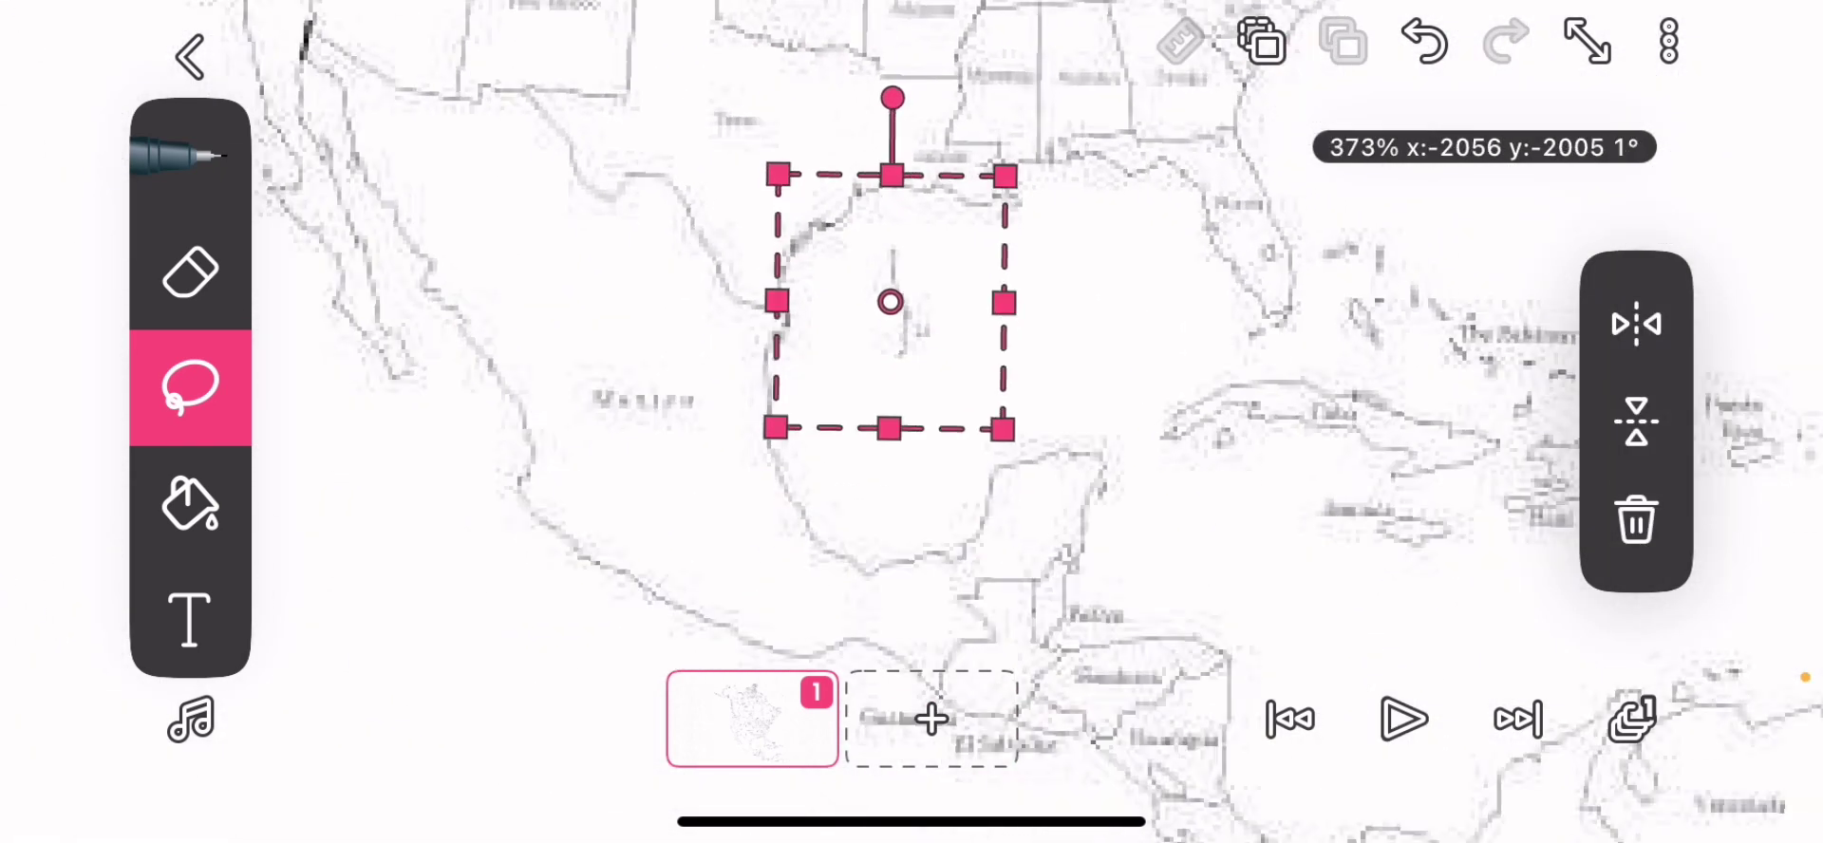
{"action": "left_click_drag", "start_coordinate": [835, 442], "coordinate": [807, 511]}
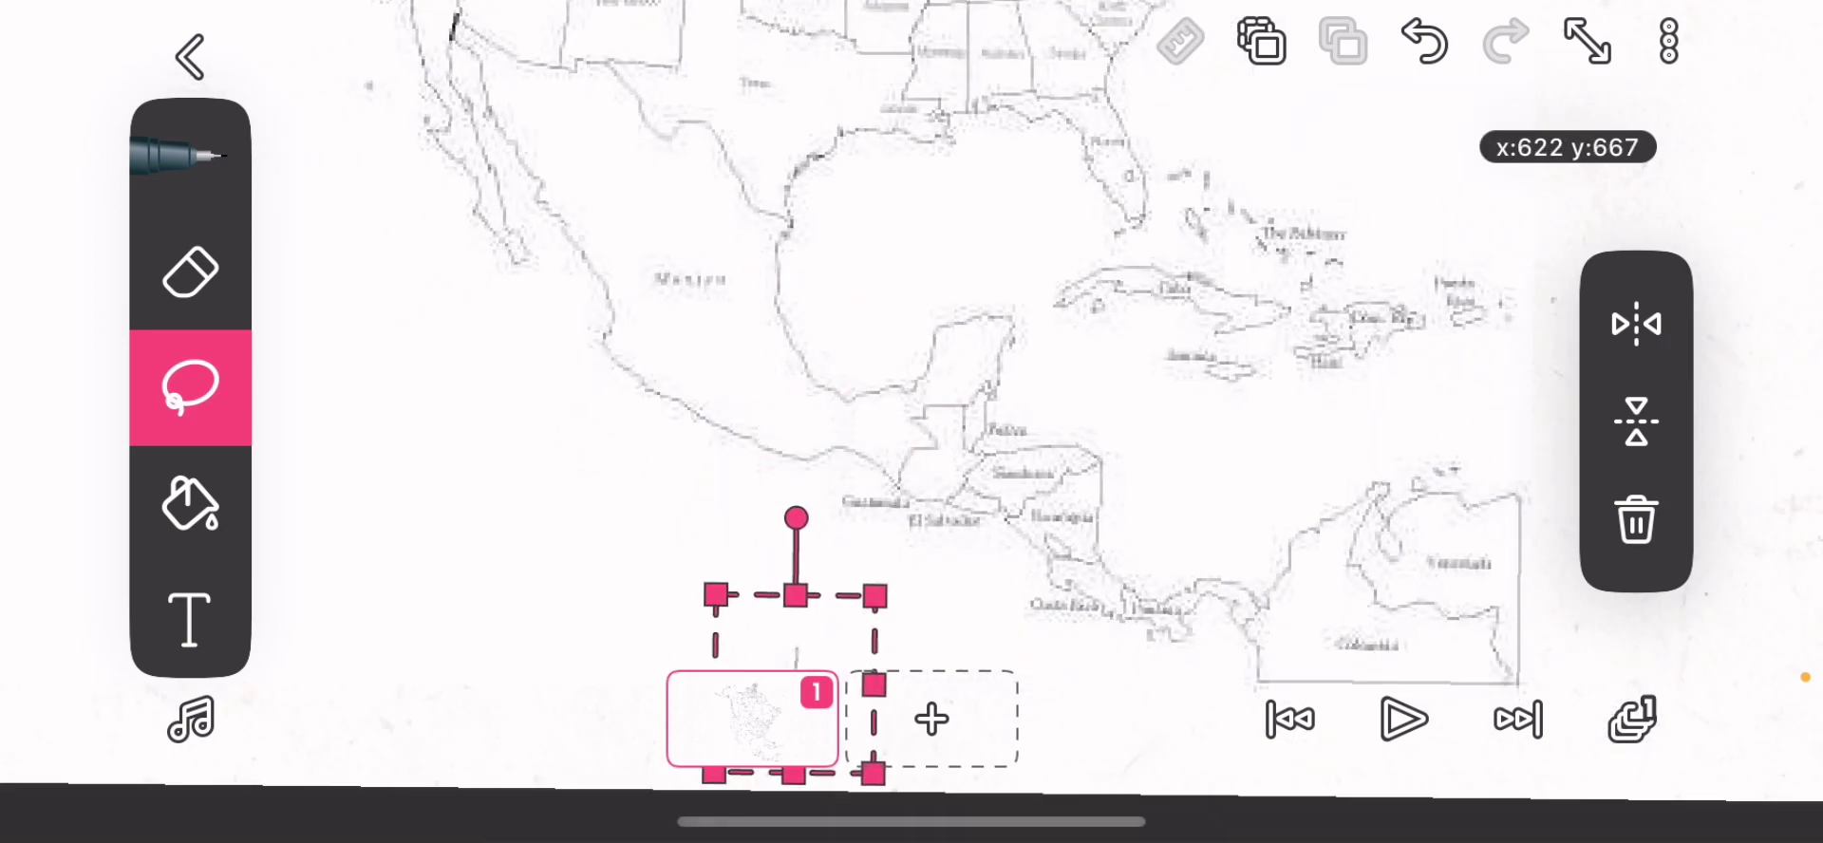
{"action": "left_click_drag", "start_coordinate": [799, 683], "coordinate": [823, 495]}
Trace the Texas–Louisiana border as a bold dark pen line
{"action": "left_click_drag", "start_coordinate": [912, 284], "coordinate": [911, 499]}
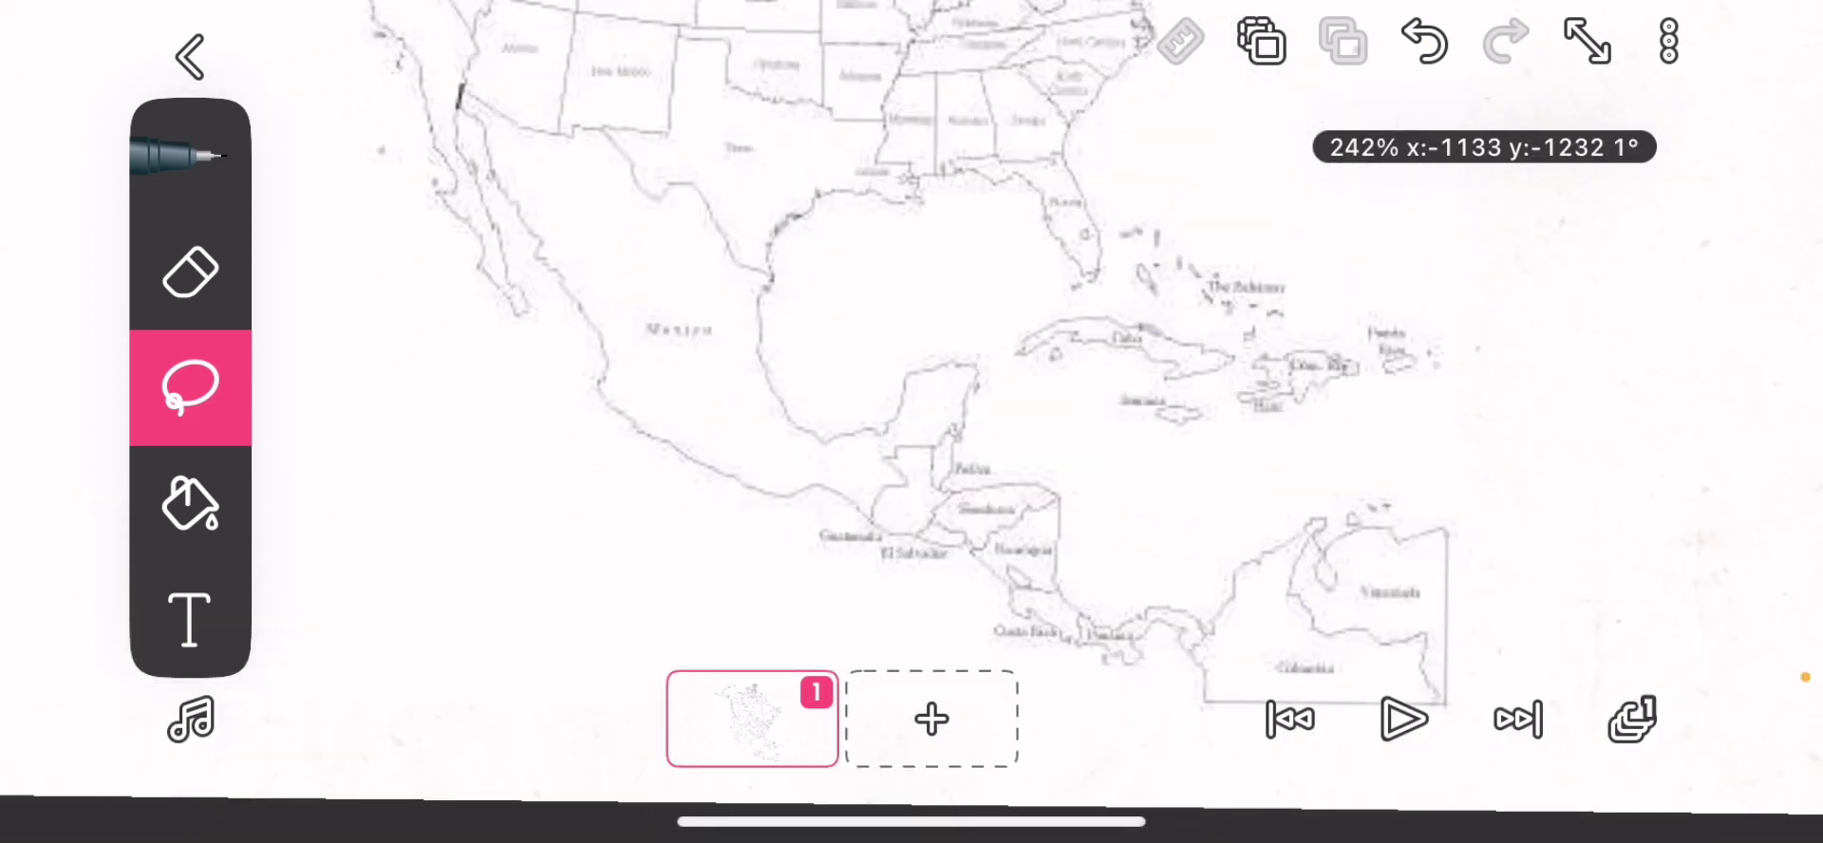
{"action": "scroll", "coordinate": [911, 427], "scroll_direction": "up", "scroll_amount": 5}
{"action": "scroll", "coordinate": [912, 427], "scroll_direction": "up", "scroll_amount": 5}
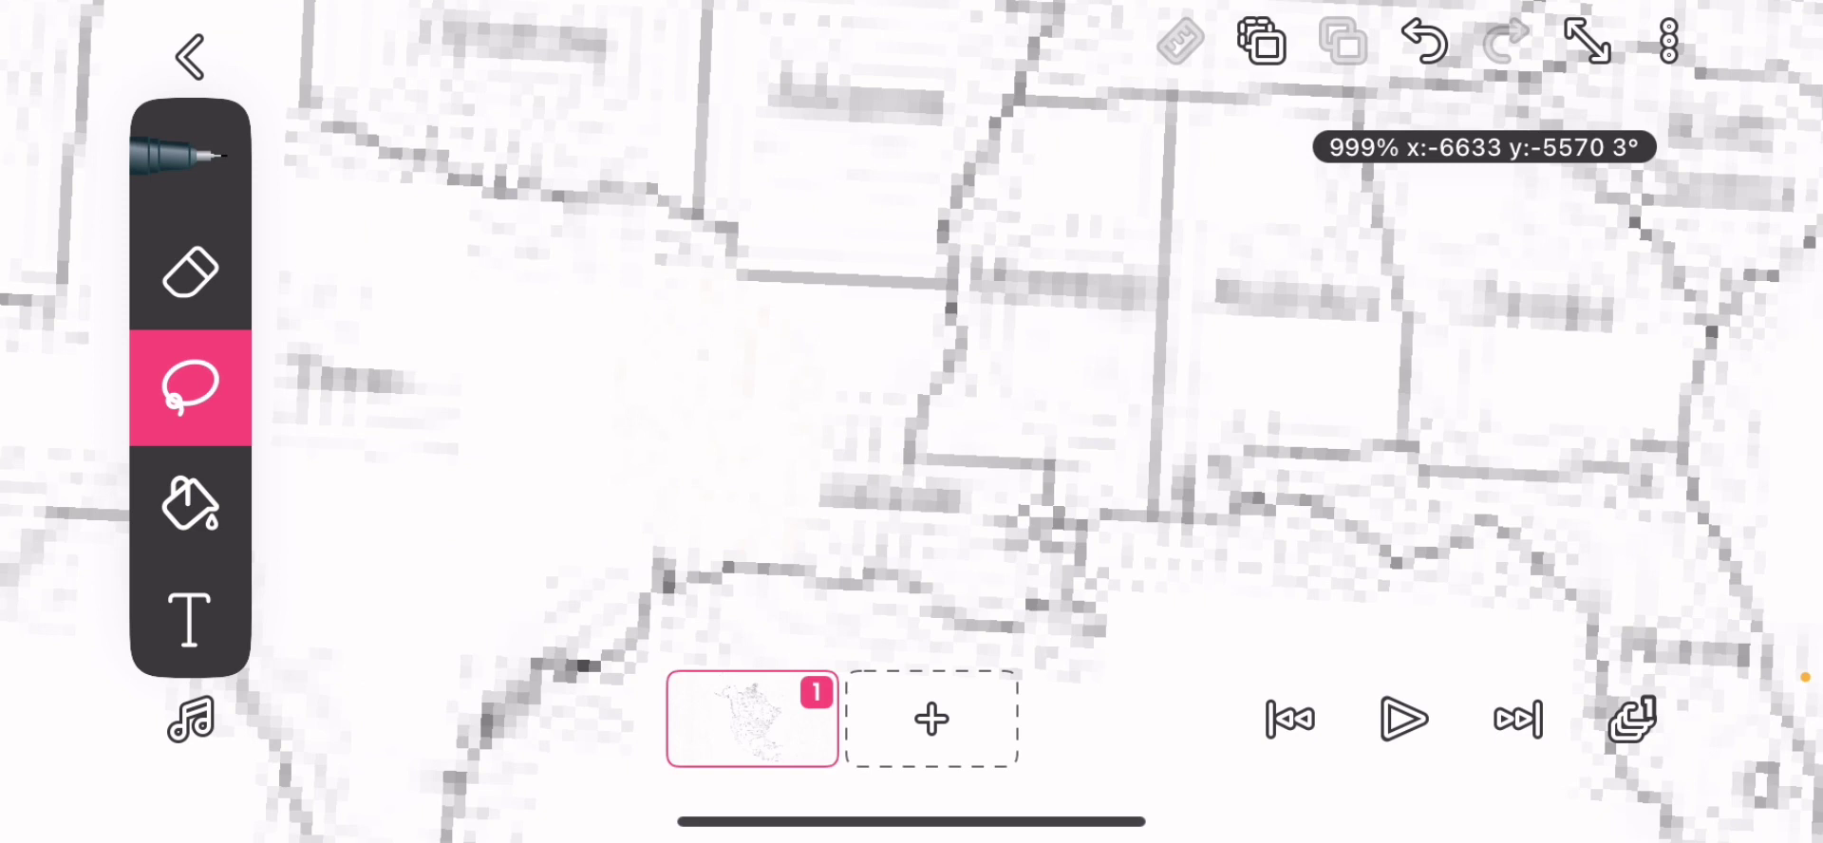
{"action": "left_click", "coordinate": [189, 157]}
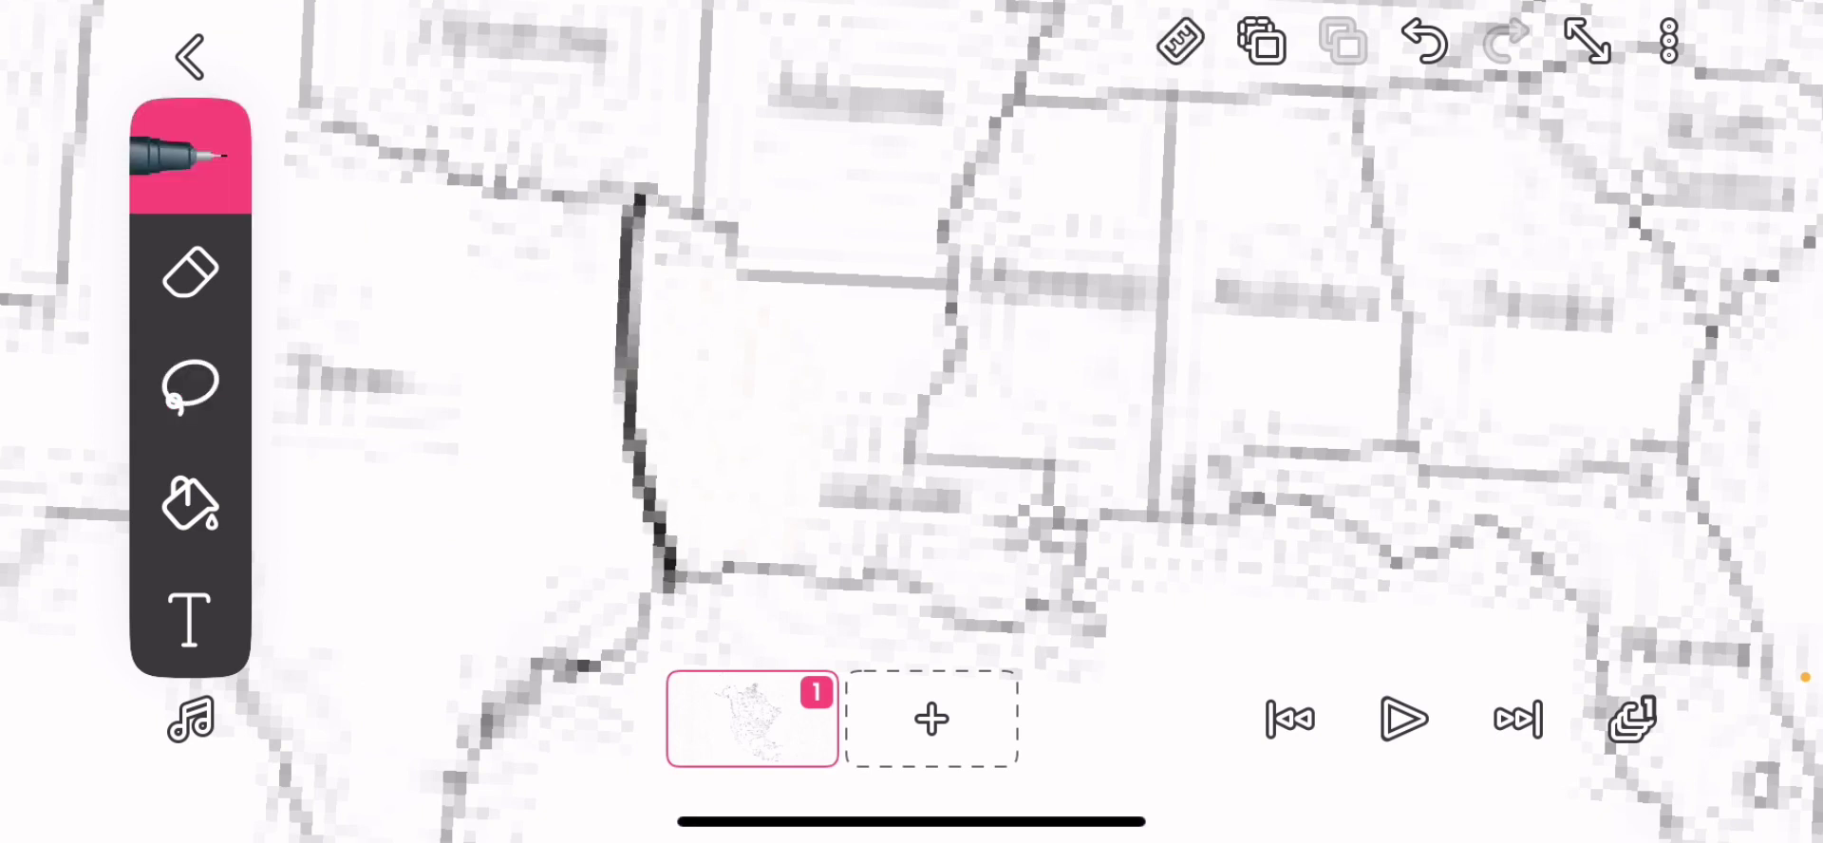
{"action": "scroll", "coordinate": [913, 427], "scroll_direction": "down", "scroll_amount": 1}
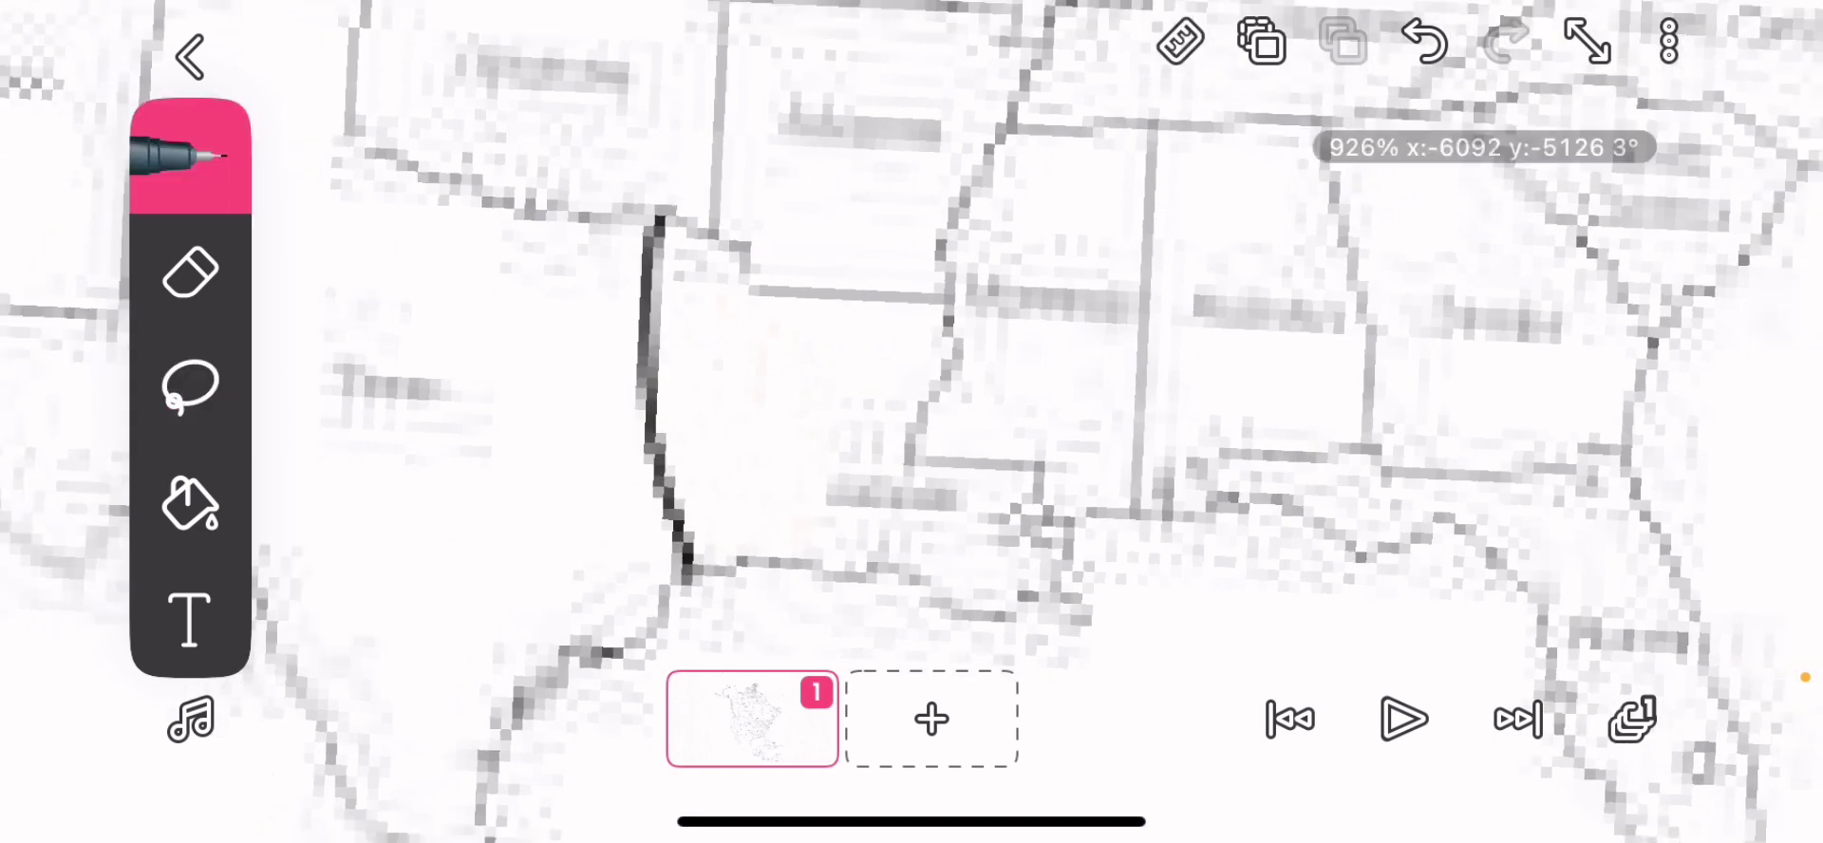
{"action": "scroll", "coordinate": [912, 428], "scroll_direction": "down", "scroll_amount": 2}
{"action": "scroll", "coordinate": [911, 427], "scroll_direction": "up", "scroll_amount": 1}
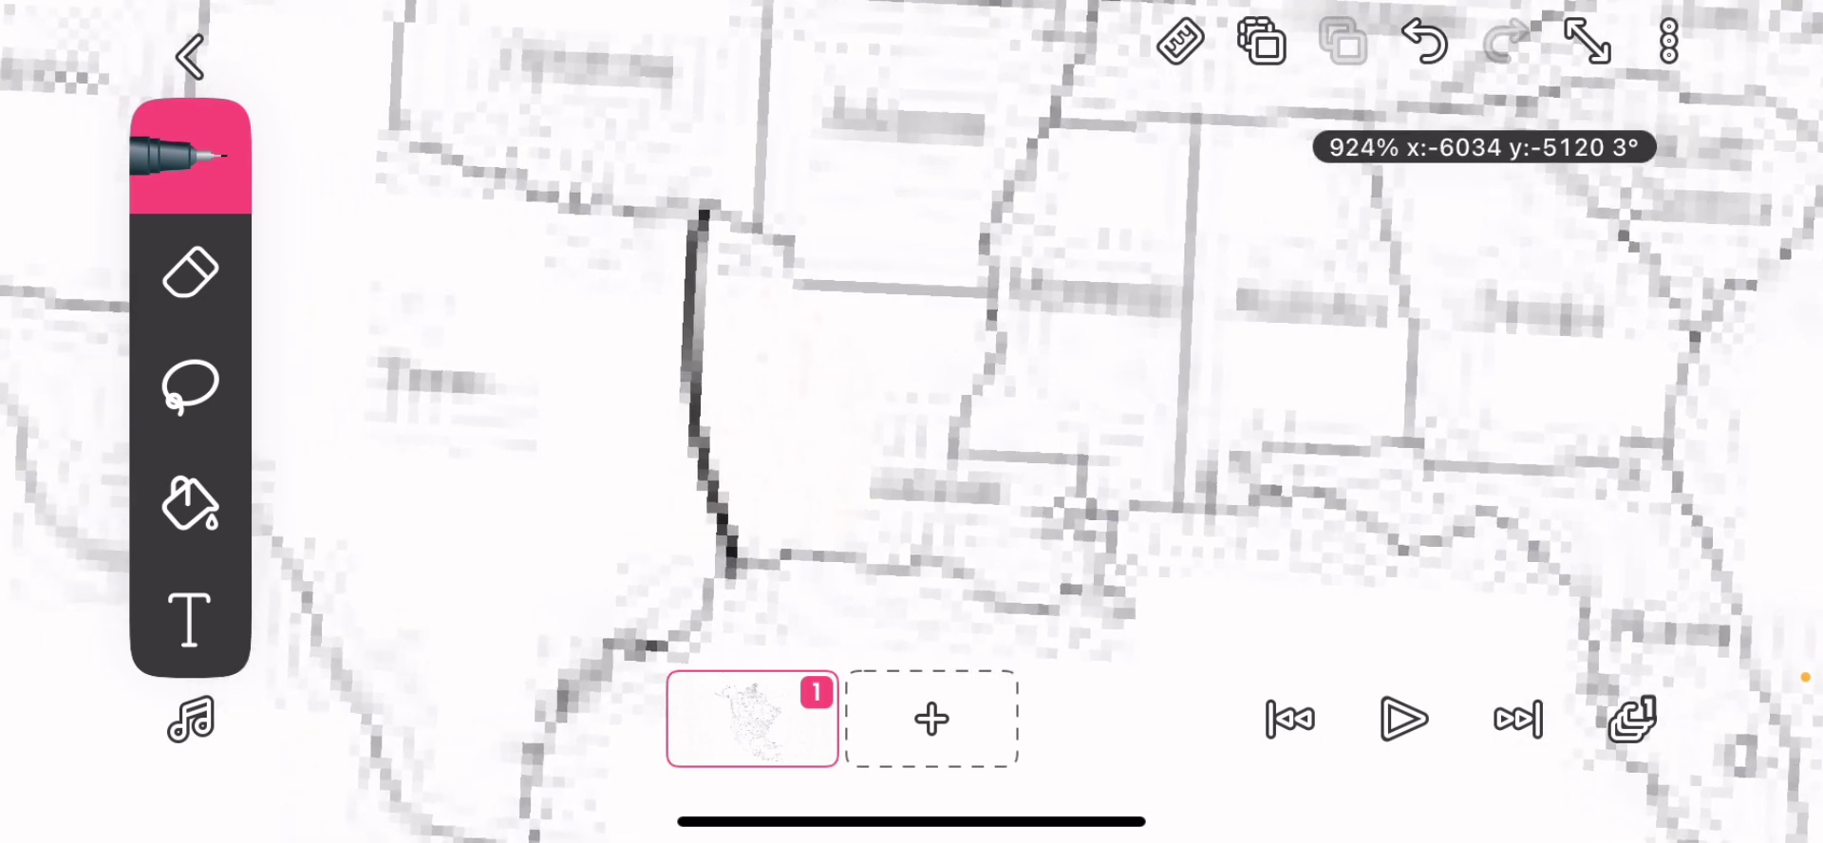
{"action": "scroll", "coordinate": [911, 428], "scroll_direction": "up", "scroll_amount": 1}
{"action": "scroll", "coordinate": [912, 427], "scroll_direction": "down", "scroll_amount": 3}
{"action": "scroll", "coordinate": [911, 428], "scroll_direction": "down", "scroll_amount": 1}
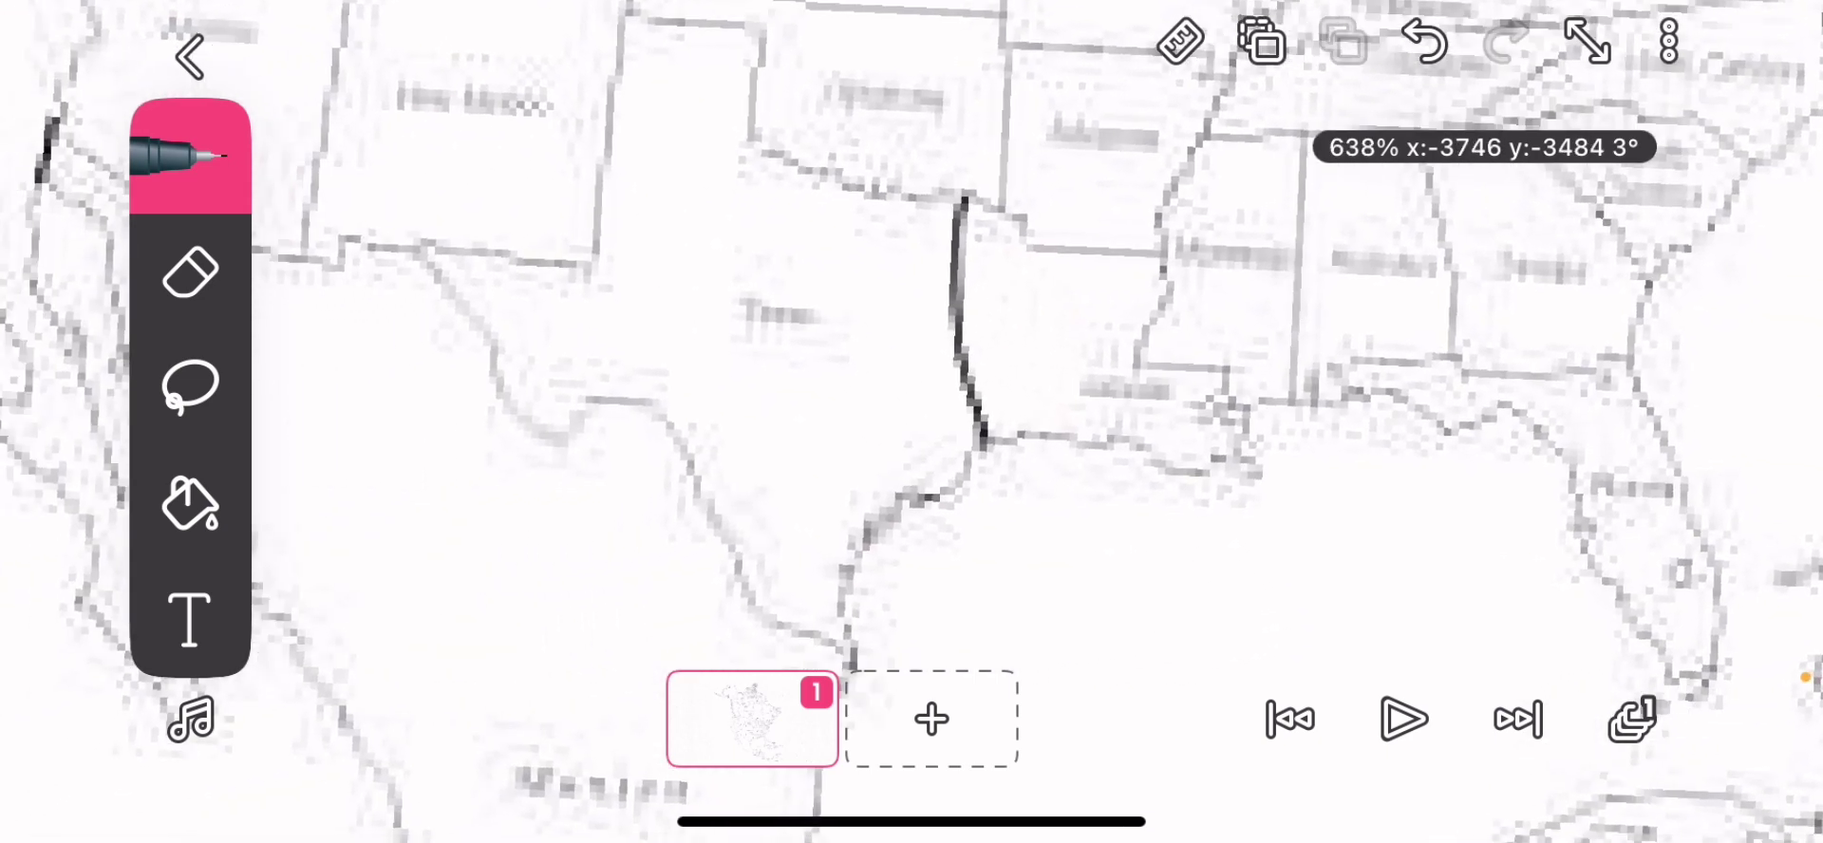
{"action": "scroll", "coordinate": [912, 427], "scroll_direction": "up", "scroll_amount": 3}
{"action": "scroll", "coordinate": [912, 429], "scroll_direction": "left", "scroll_amount": 2}
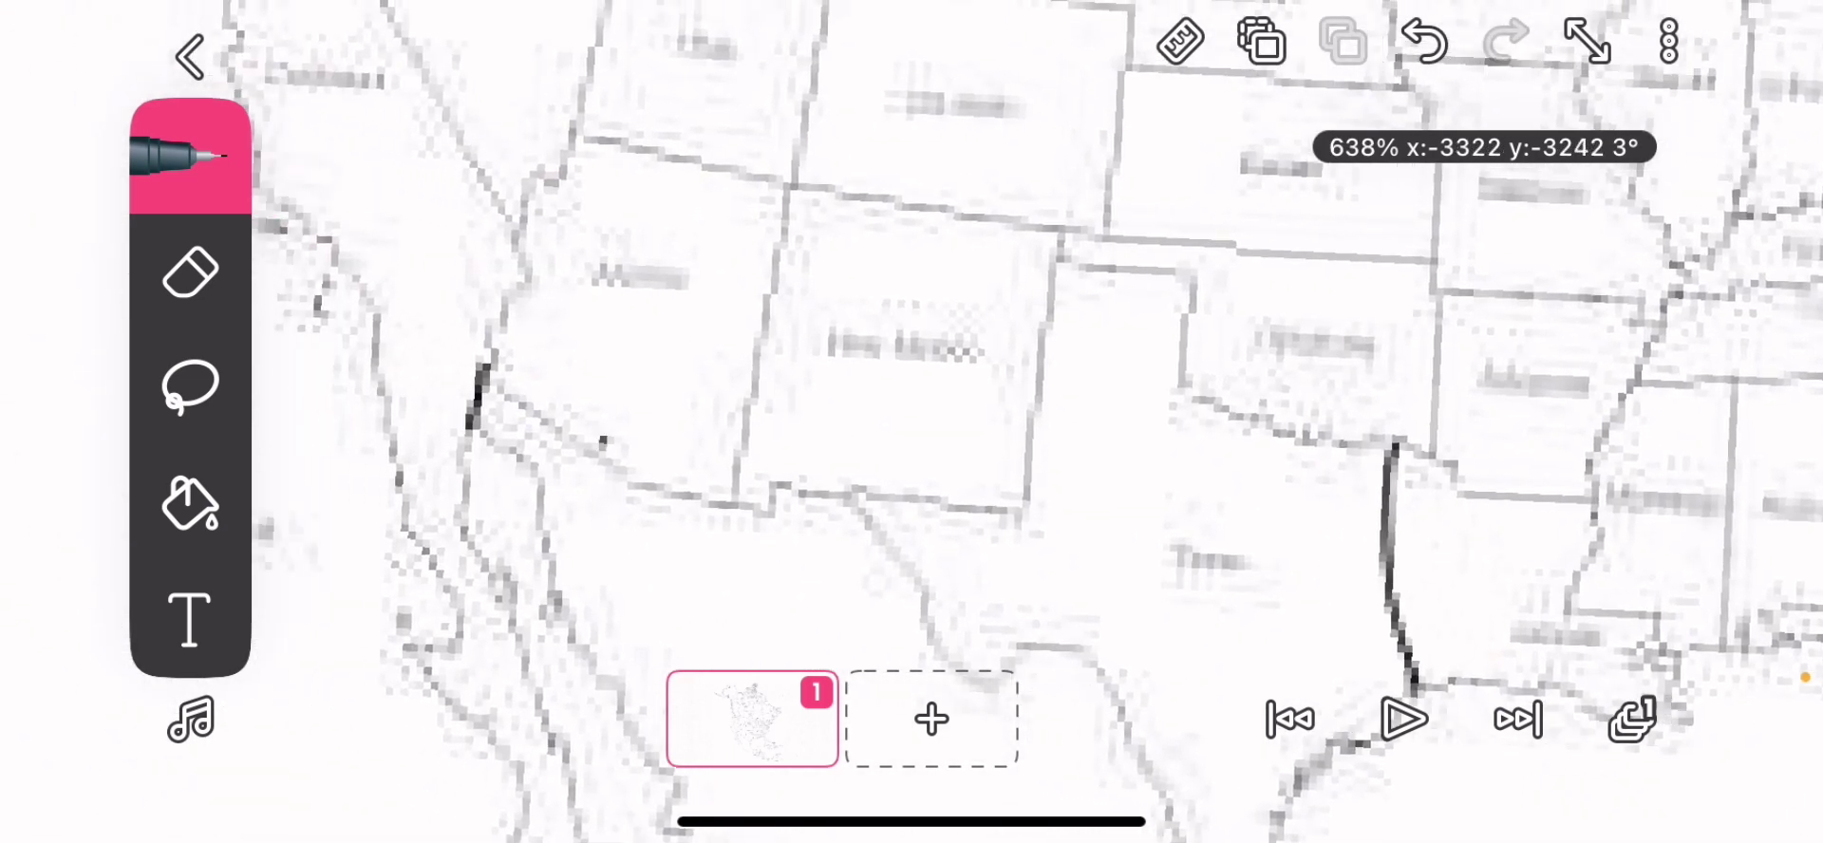
{"action": "scroll", "coordinate": [912, 428], "scroll_direction": "up", "scroll_amount": 3}
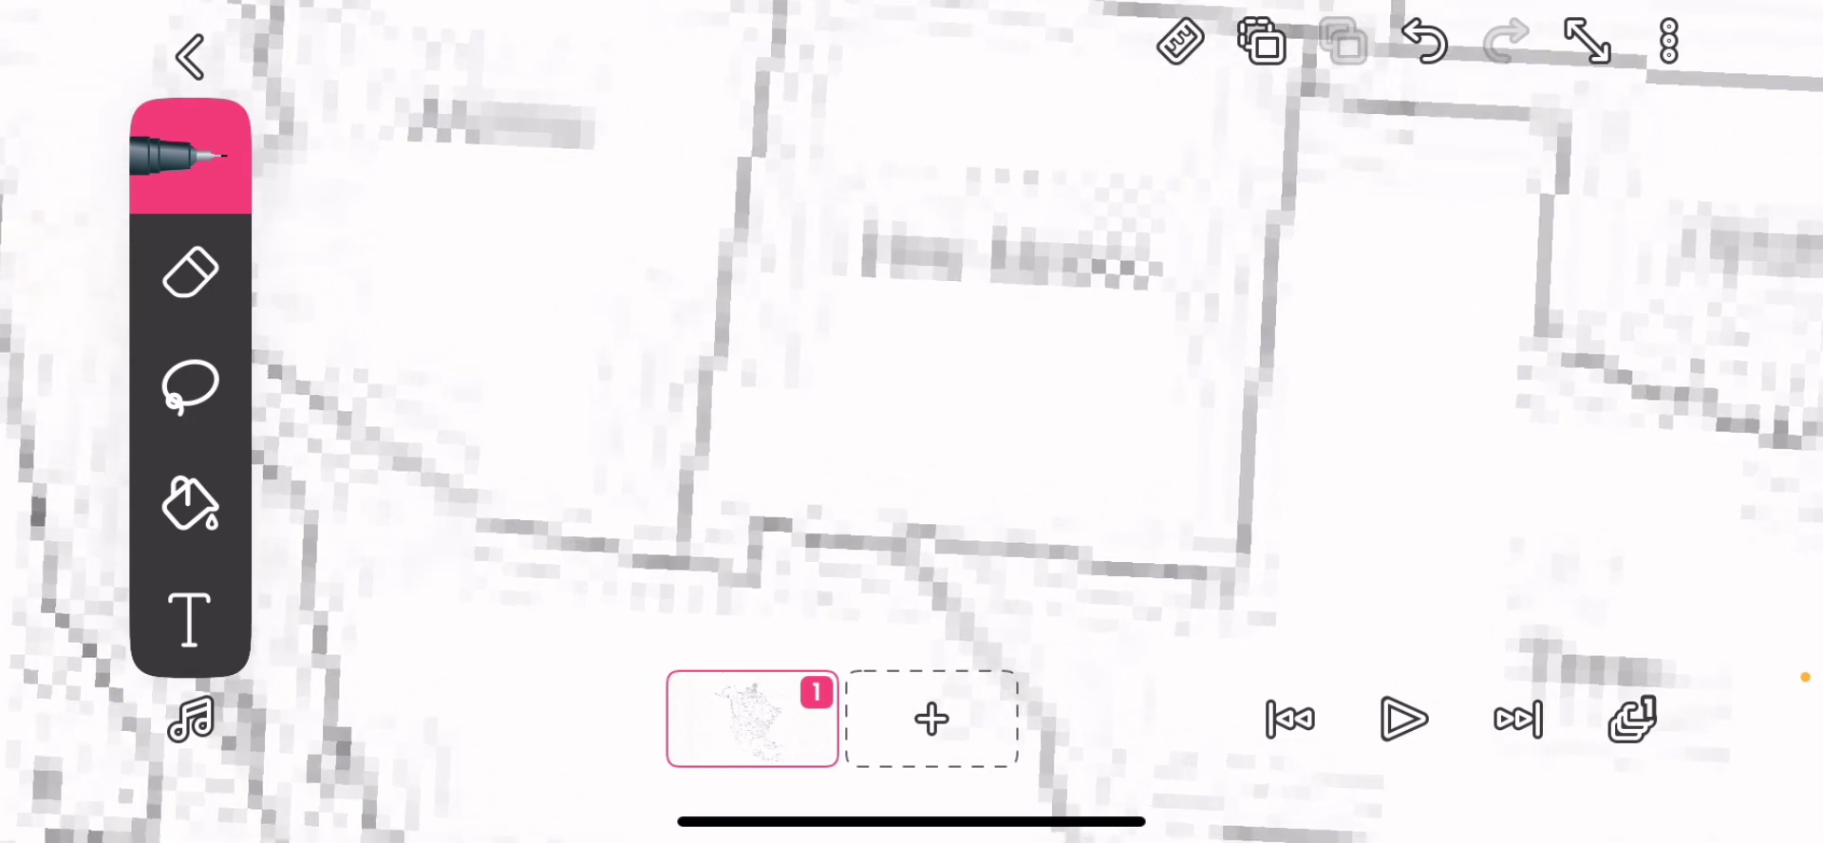
{"action": "left_click", "coordinate": [190, 387]}
{"action": "scroll", "coordinate": [912, 427], "scroll_direction": "up", "scroll_amount": 1}
{"action": "scroll", "coordinate": [911, 427], "scroll_direction": "down", "scroll_amount": 2}
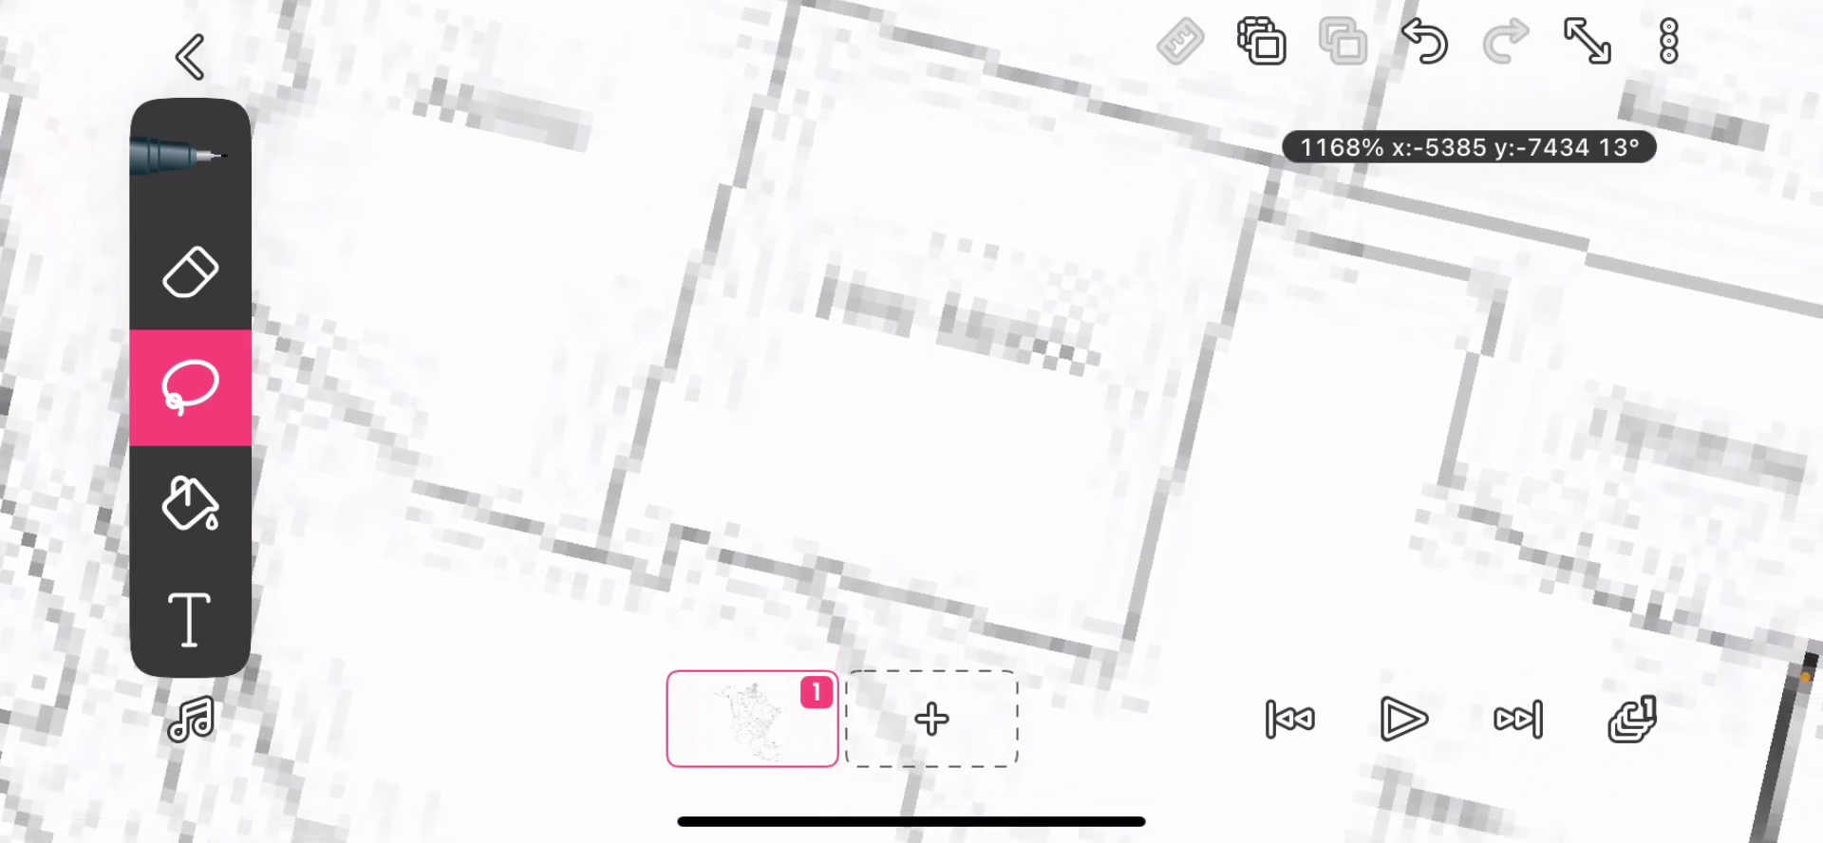
{"action": "scroll", "coordinate": [913, 428], "scroll_direction": "up", "scroll_amount": 2}
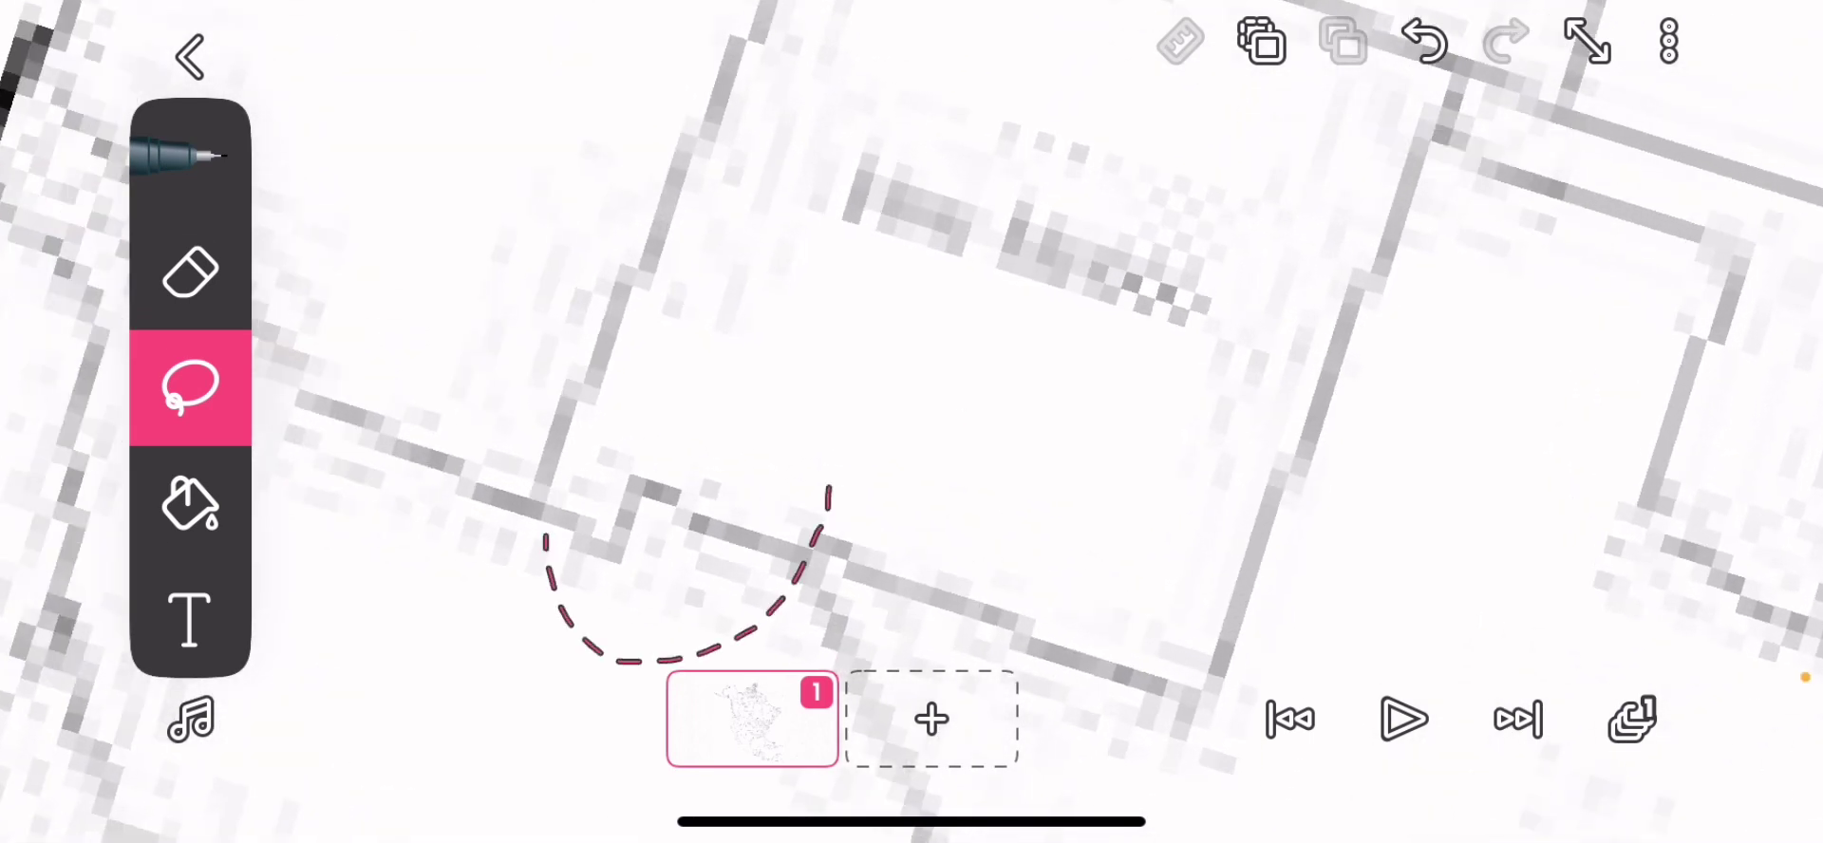
Lasso New Mexico's southern border corner and drag it down off the canvas
{"action": "left_click_drag", "start_coordinate": [845, 465], "coordinate": [840, 476]}
{"action": "scroll", "coordinate": [912, 428], "scroll_direction": "down", "scroll_amount": 2}
{"action": "scroll", "coordinate": [912, 428], "scroll_direction": "down", "scroll_amount": 2}
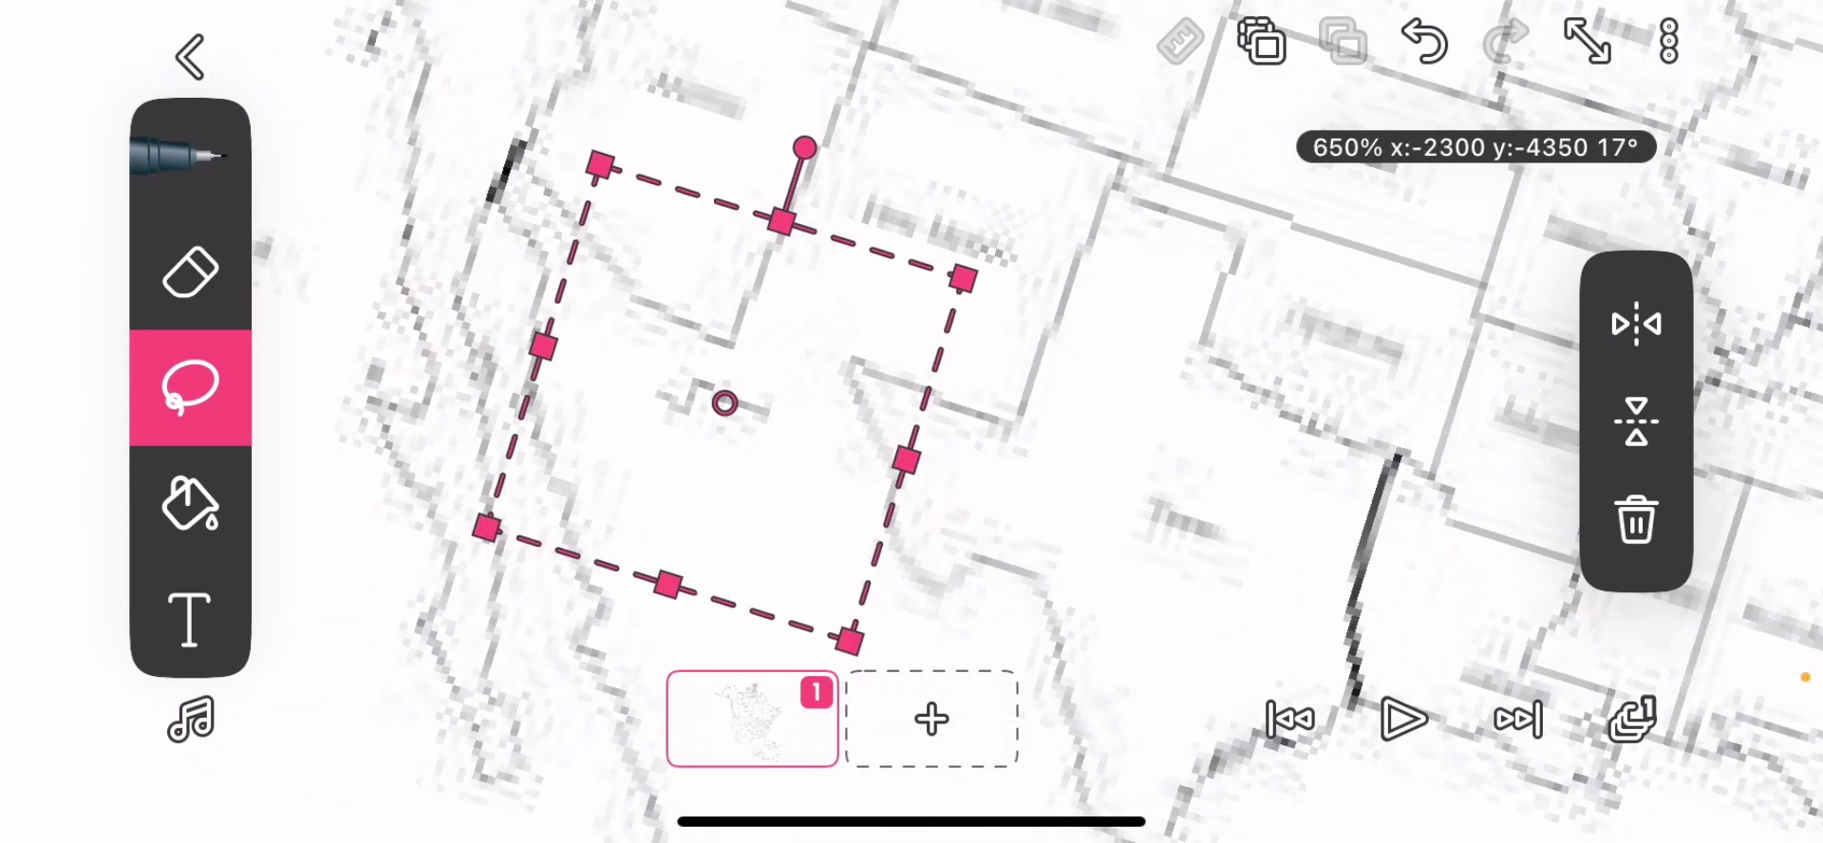
{"action": "scroll", "coordinate": [911, 428], "scroll_direction": "down", "scroll_amount": 1}
{"action": "scroll", "coordinate": [913, 427], "scroll_direction": "down", "scroll_amount": 2}
{"action": "scroll", "coordinate": [911, 428], "scroll_direction": "down", "scroll_amount": 3}
{"action": "left_click_drag", "start_coordinate": [817, 342], "coordinate": [850, 661]}
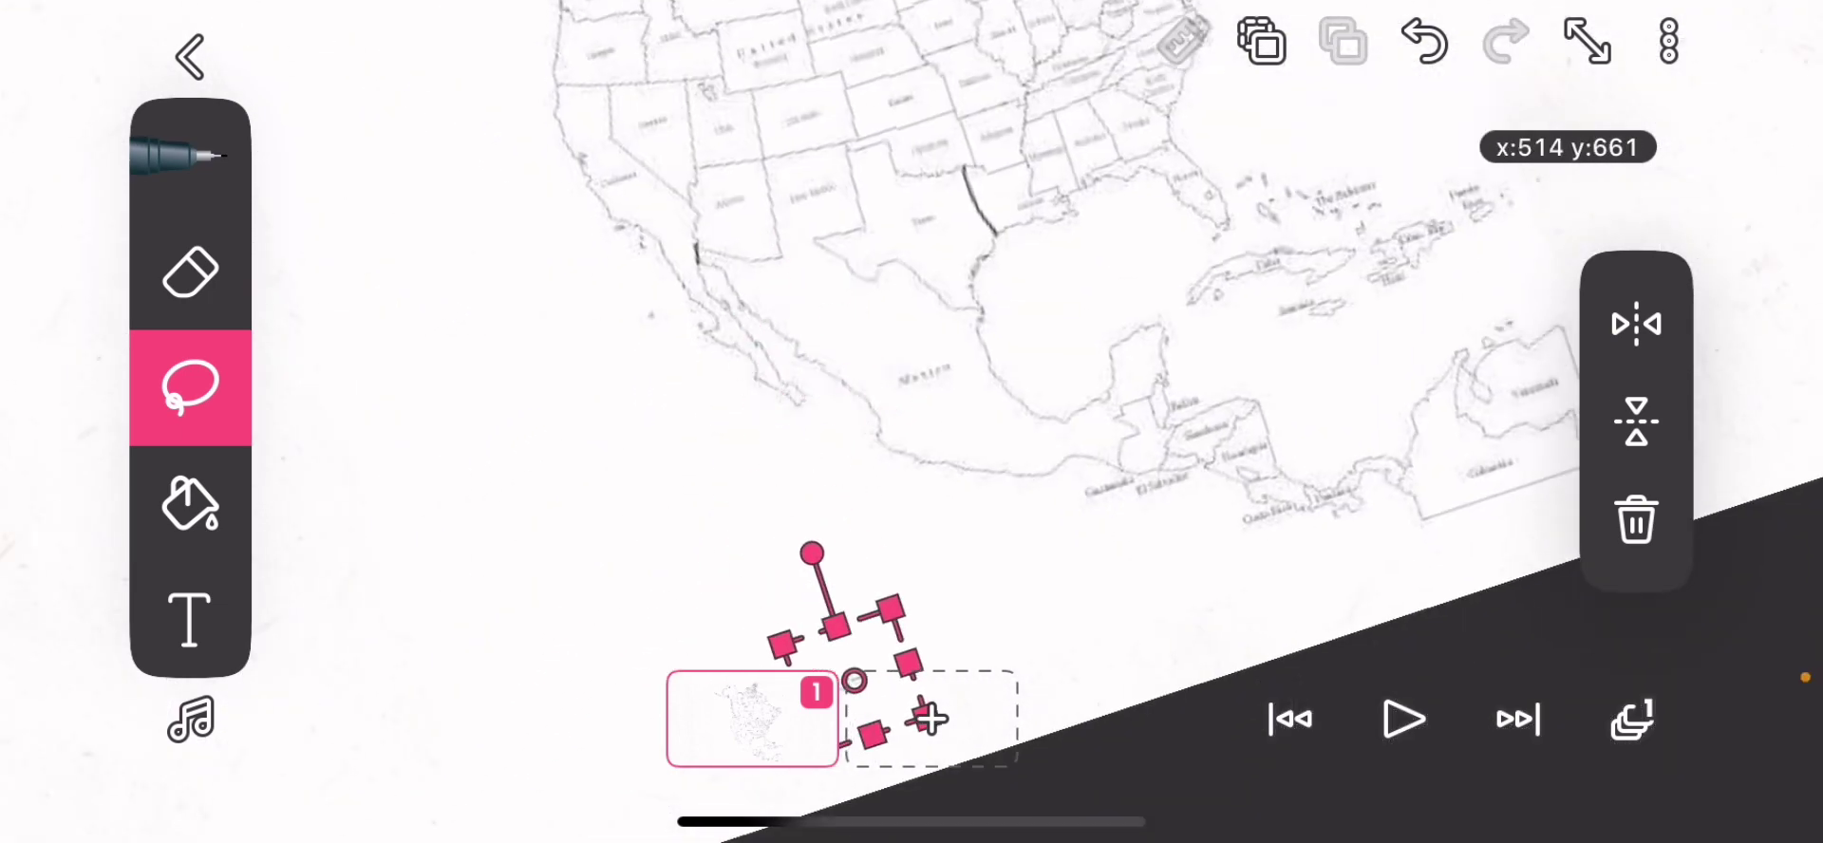
{"action": "scroll", "coordinate": [911, 428], "scroll_direction": "down", "scroll_amount": 2}
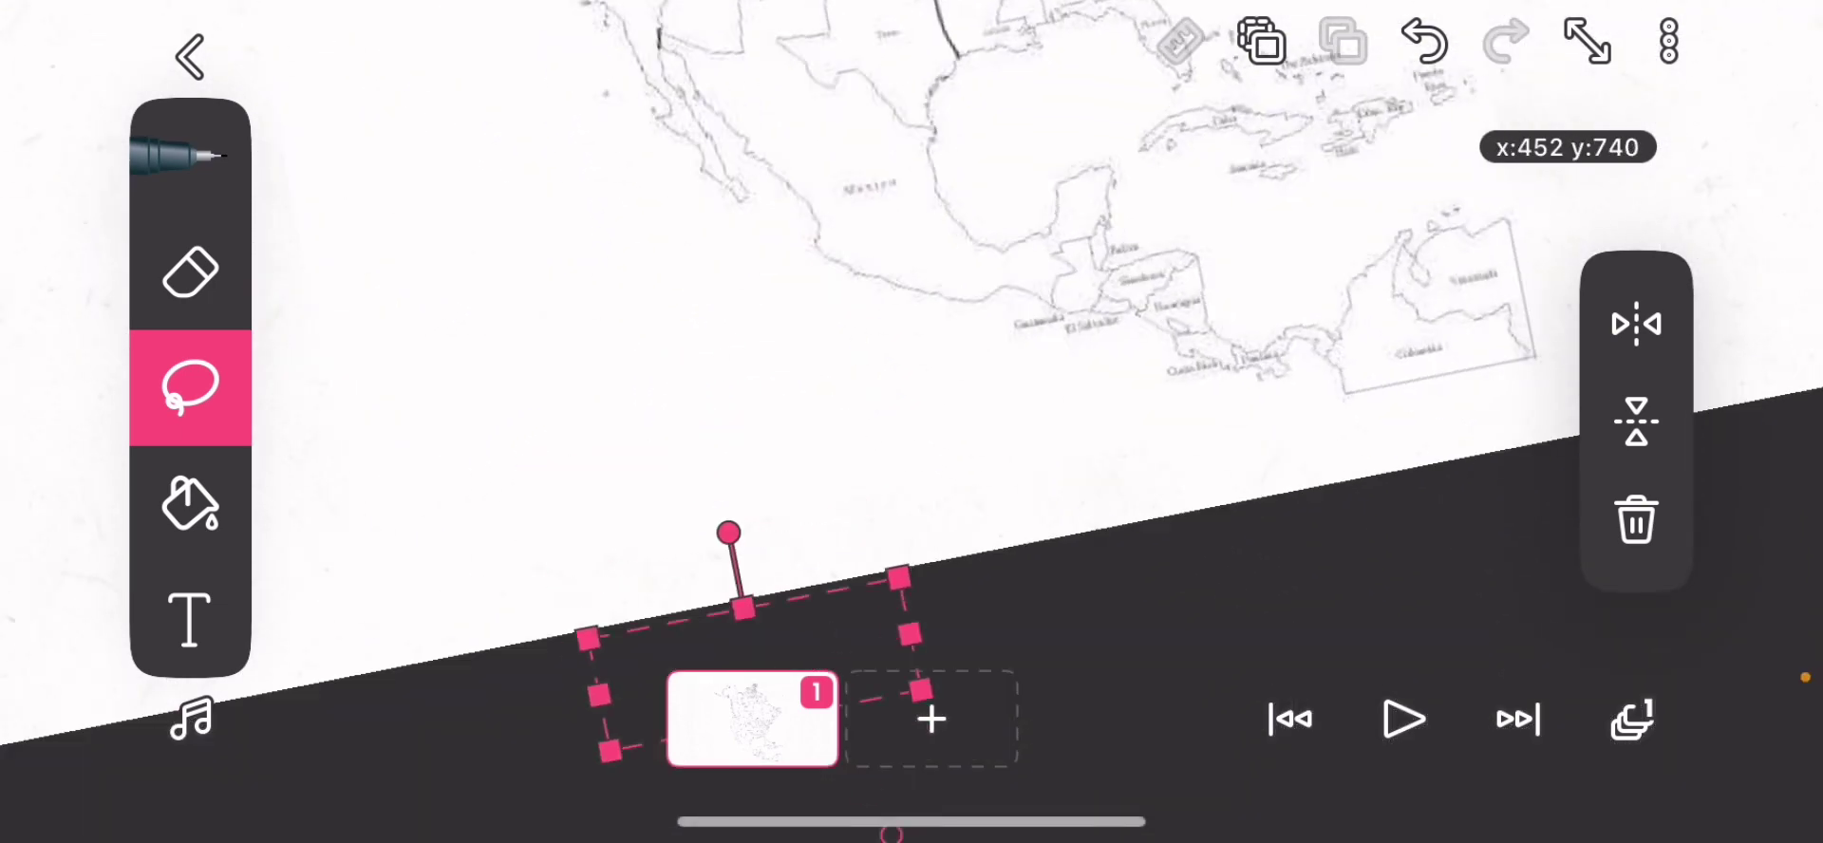
{"action": "mouse_move", "coordinate": [912, 286]}
{"action": "left_mouse_down"}
{"action": "mouse_move", "coordinate": [911, 570]}
{"action": "mouse_move", "coordinate": [911, 427]}
{"action": "left_mouse_up"}
{"action": "scroll", "coordinate": [911, 427], "scroll_direction": "up", "scroll_amount": 2}
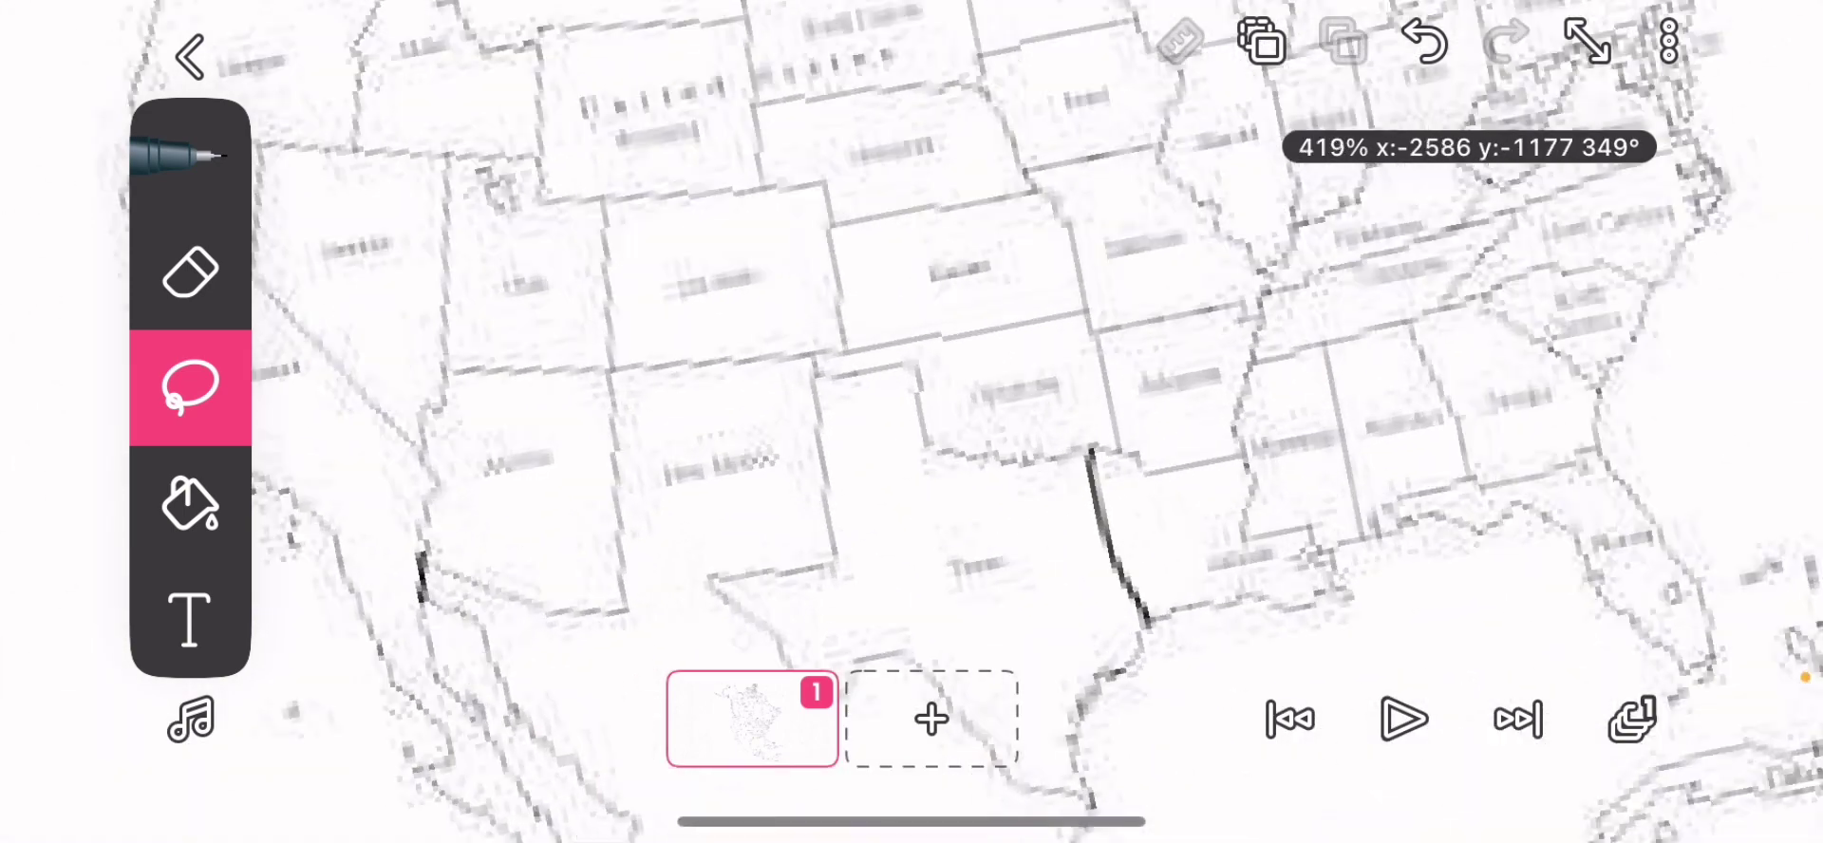
{"action": "scroll", "coordinate": [912, 427], "scroll_direction": "up", "scroll_amount": 3}
{"action": "scroll", "coordinate": [912, 428], "scroll_direction": "up", "scroll_amount": 2}
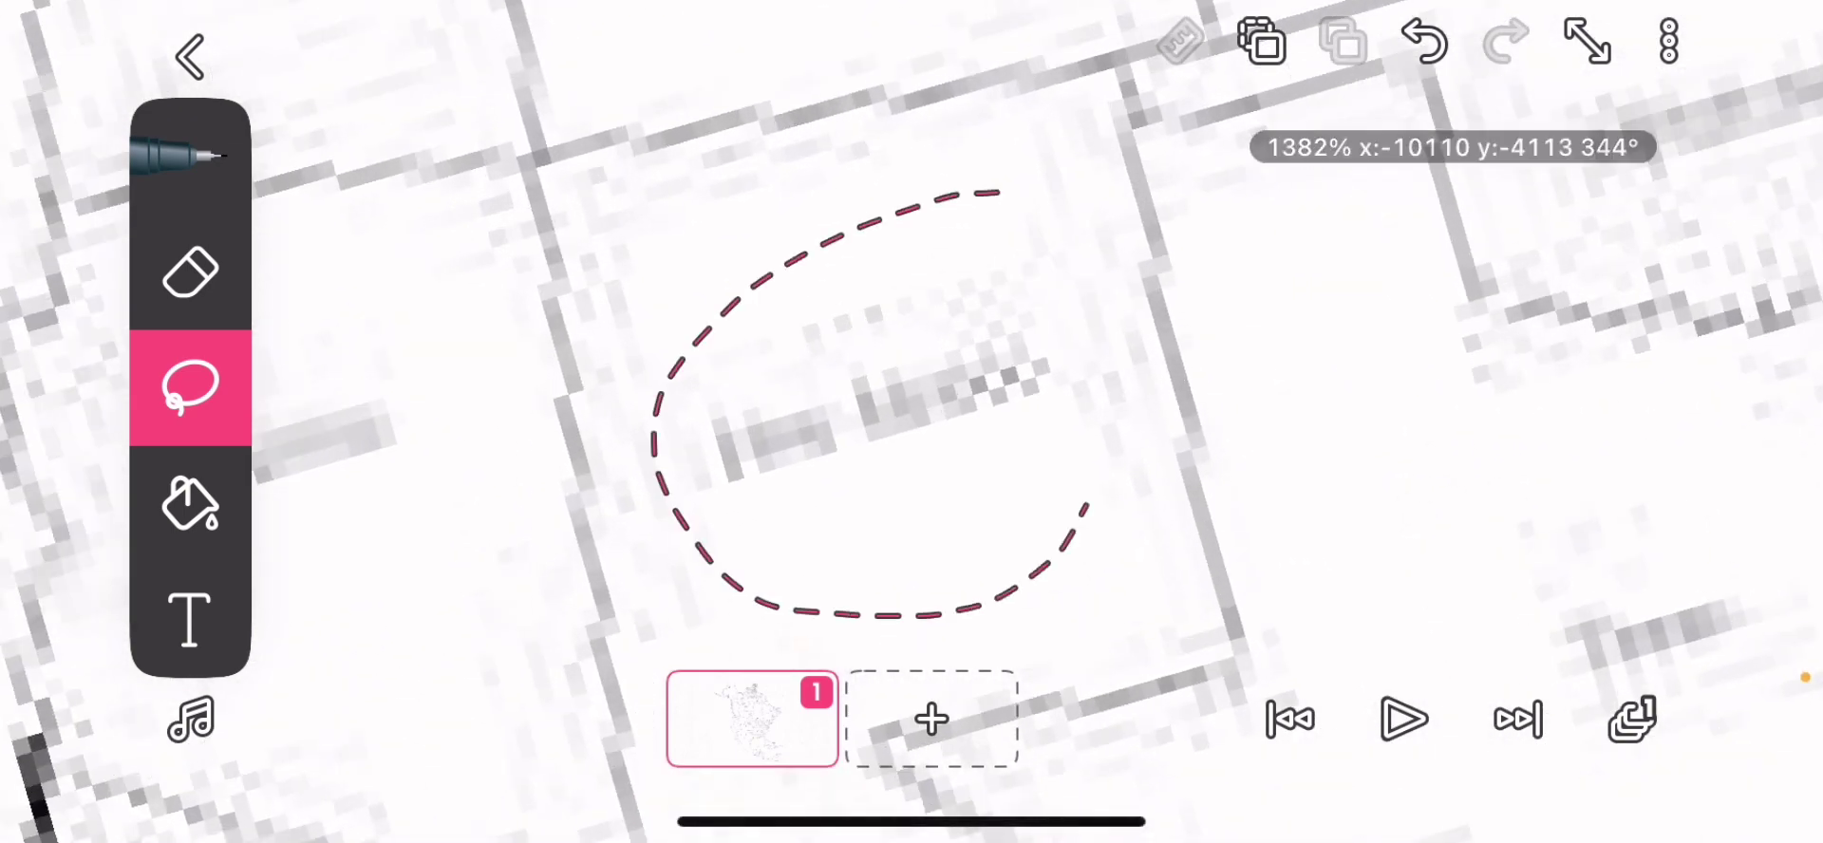
{"action": "left_click_drag", "start_coordinate": [1086, 506], "coordinate": [1053, 228]}
{"action": "scroll", "coordinate": [912, 429], "scroll_direction": "down", "scroll_amount": 3}
{"action": "scroll", "coordinate": [912, 429], "scroll_direction": "down", "scroll_amount": 2}
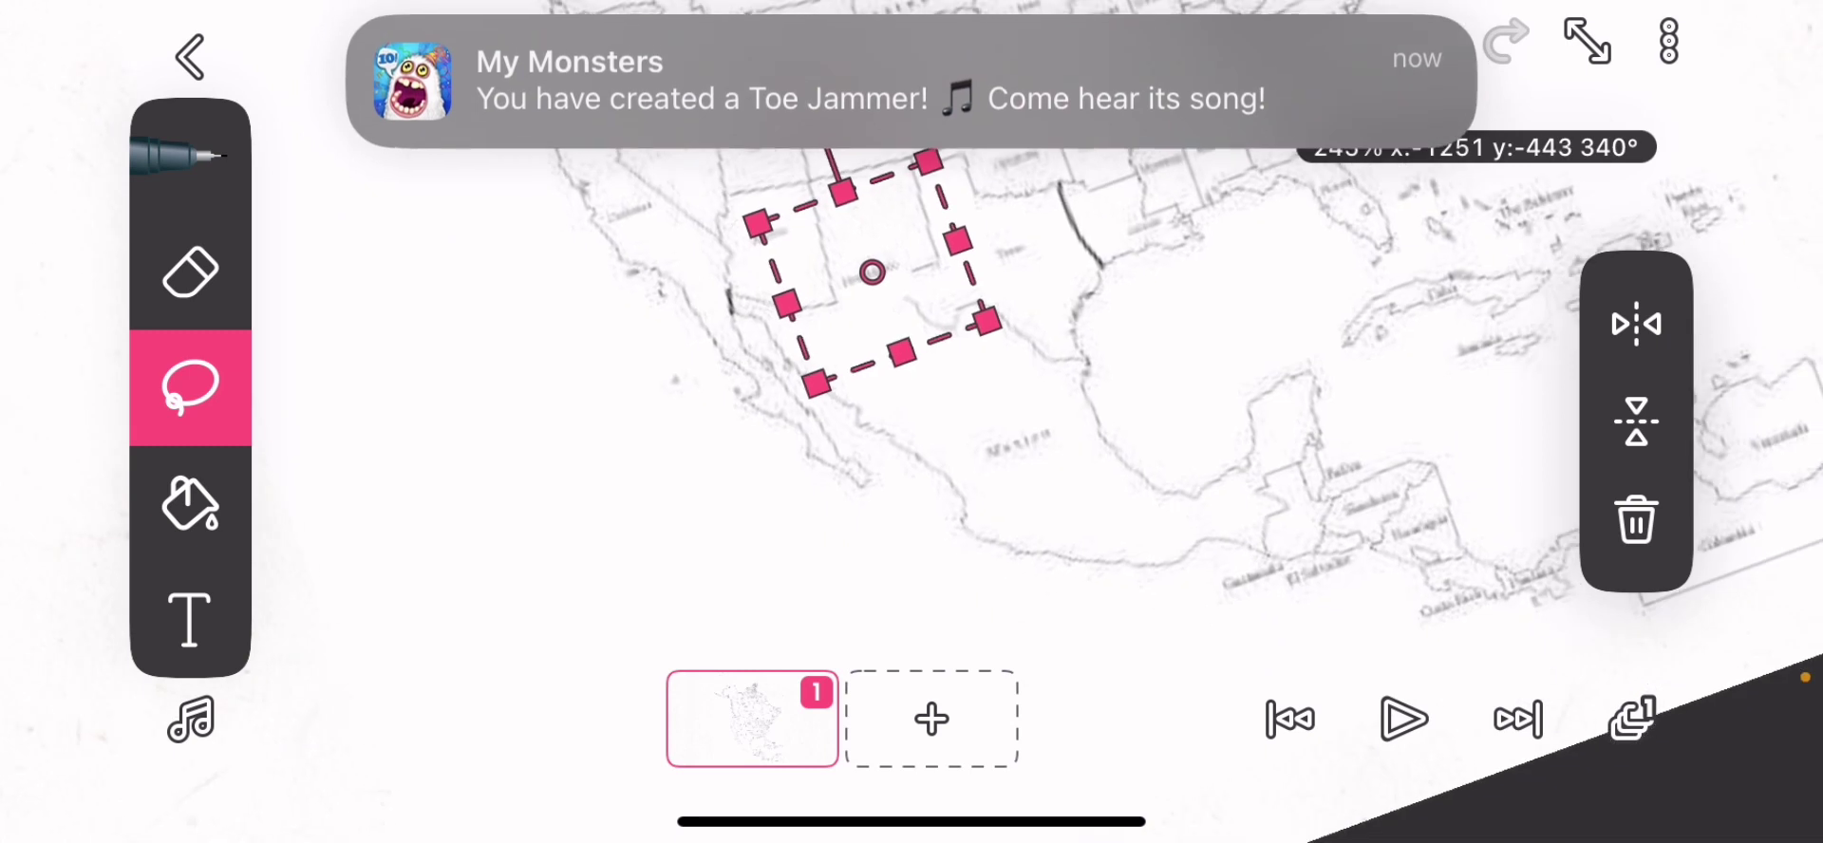
{"action": "scroll", "coordinate": [912, 429], "scroll_direction": "down", "scroll_amount": 2}
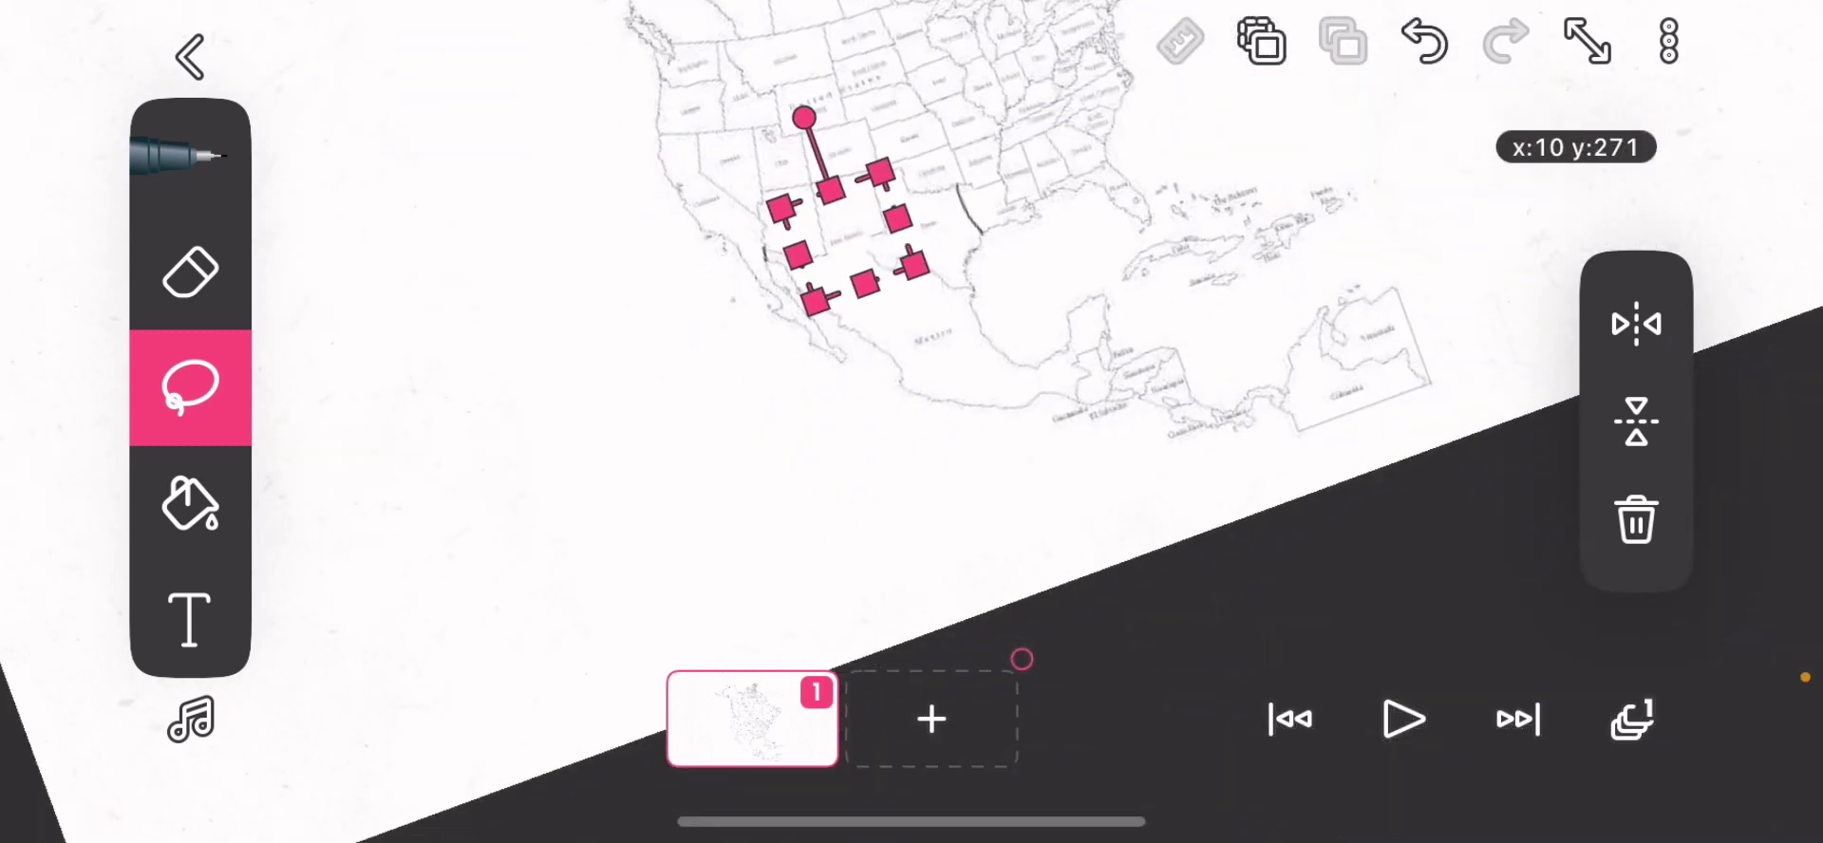
{"action": "scroll", "coordinate": [912, 428], "scroll_direction": "up", "scroll_amount": 1}
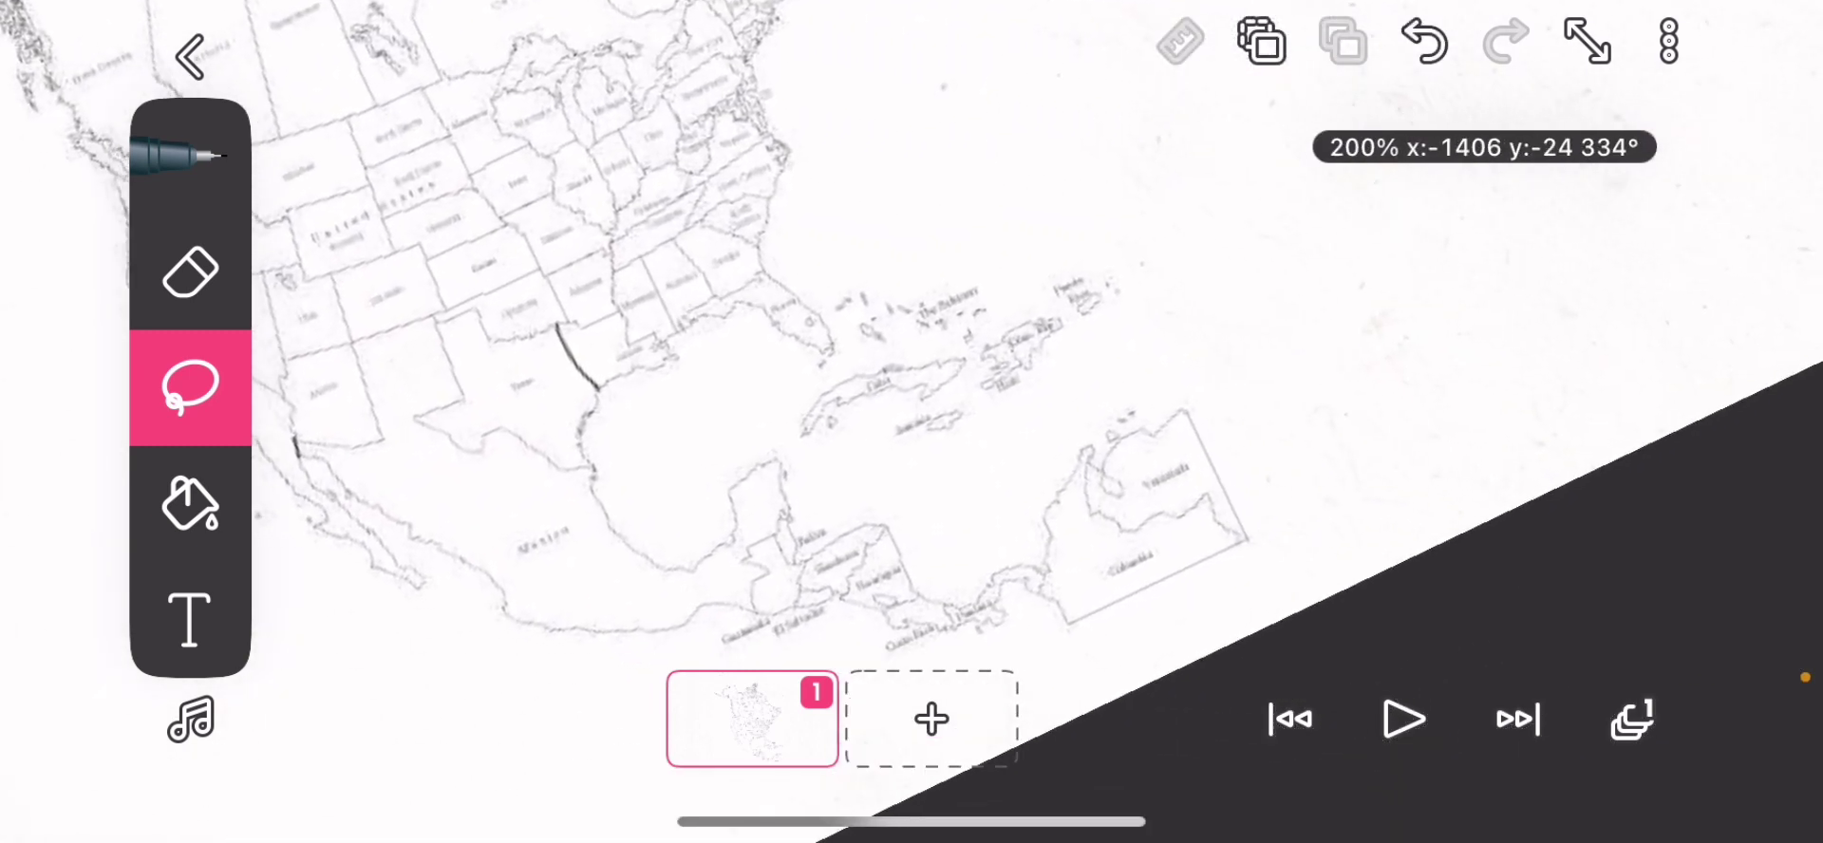
{"action": "scroll", "coordinate": [912, 427], "scroll_direction": "up", "scroll_amount": 2}
{"action": "scroll", "coordinate": [912, 428], "scroll_direction": "up", "scroll_amount": 1}
{"action": "scroll", "coordinate": [913, 427], "scroll_direction": "up", "scroll_amount": 1}
{"action": "scroll", "coordinate": [912, 427], "scroll_direction": "up", "scroll_amount": 1}
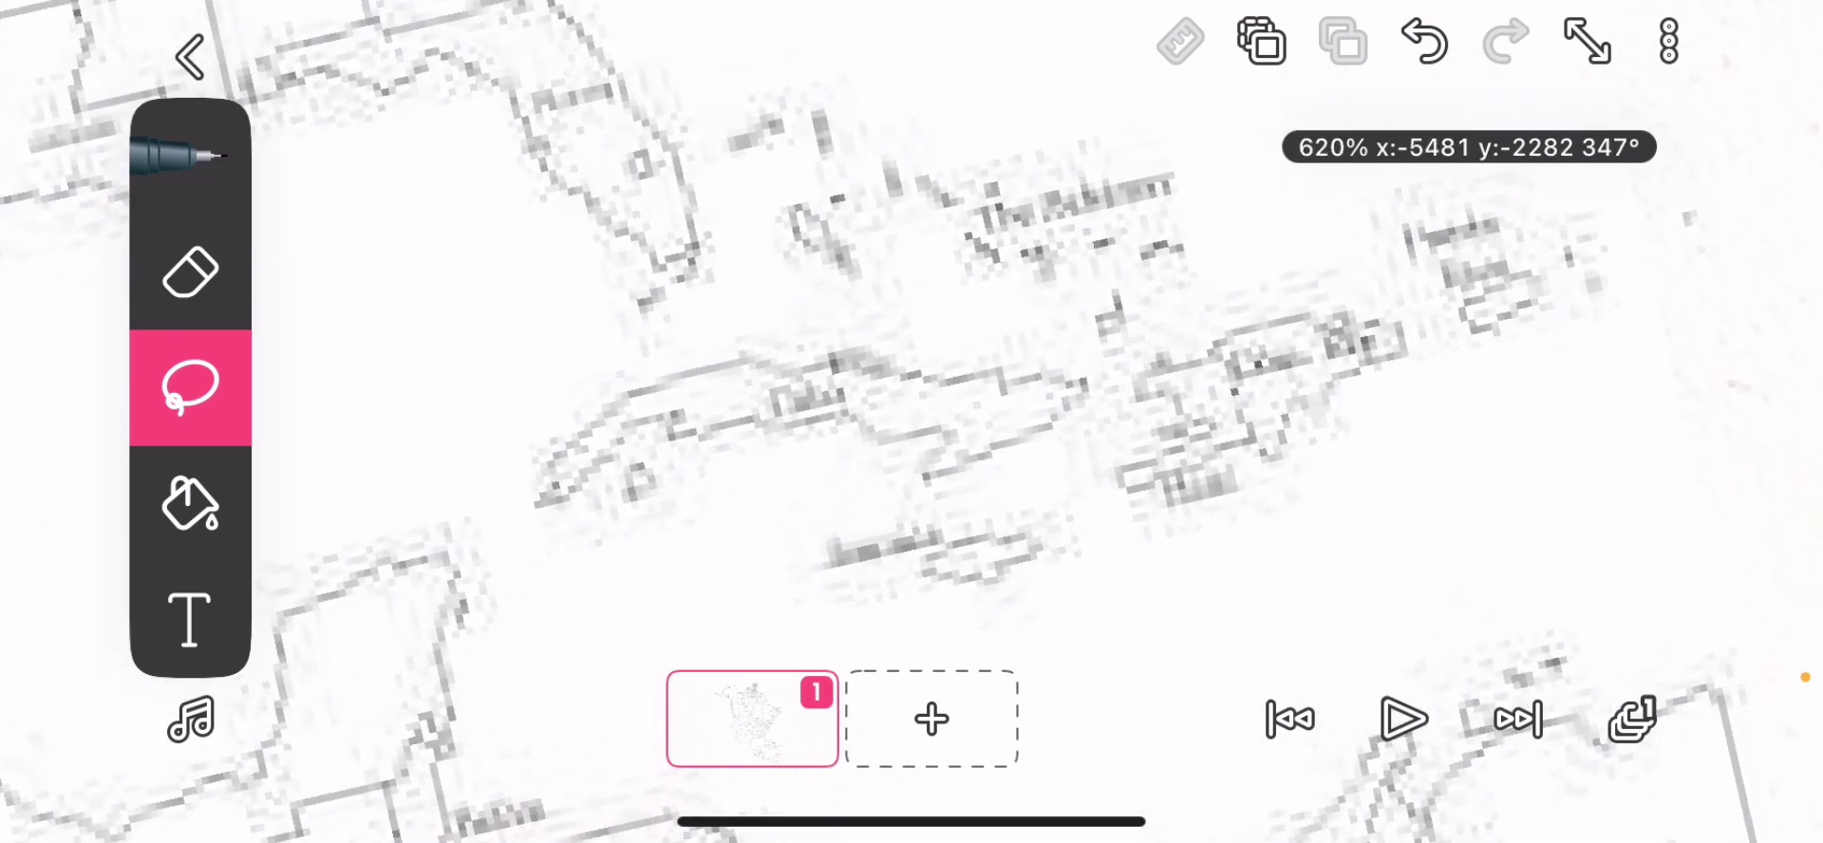
{"action": "scroll", "coordinate": [912, 428], "scroll_direction": "up", "scroll_amount": 1}
{"action": "scroll", "coordinate": [912, 427], "scroll_direction": "down", "scroll_amount": 1}
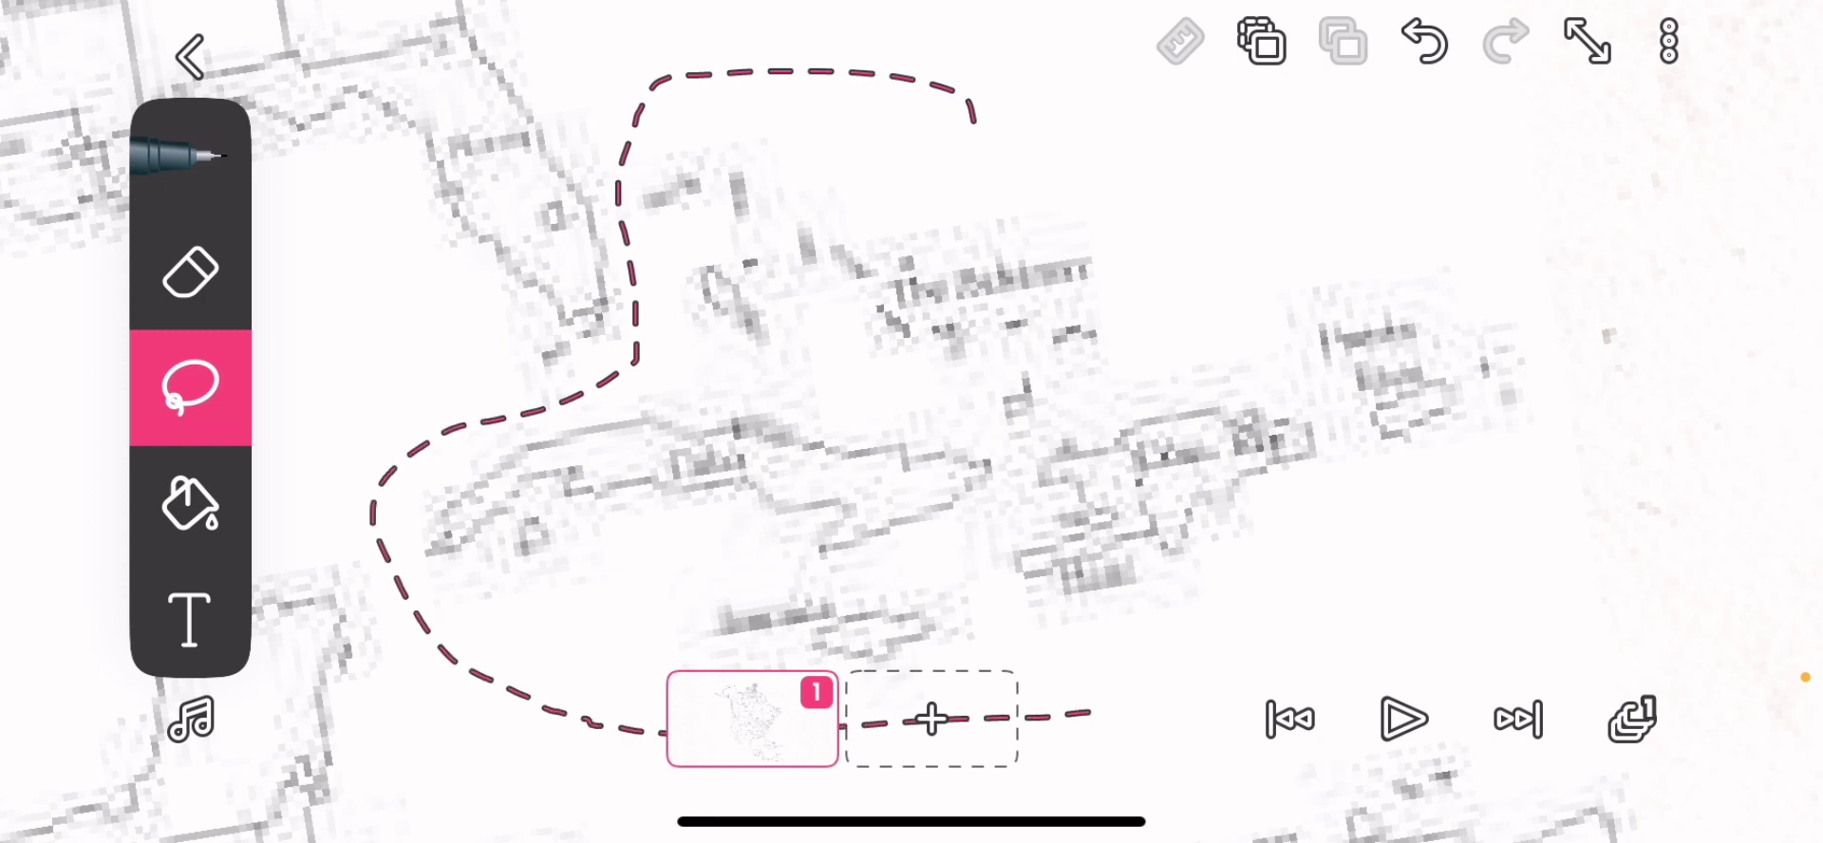
Lasso the Caribbean islands and move them up and to the right as one piece
{"action": "left_click_drag", "start_coordinate": [1265, 142], "coordinate": [1265, 142]}
{"action": "scroll", "coordinate": [912, 427], "scroll_direction": "down", "scroll_amount": 1}
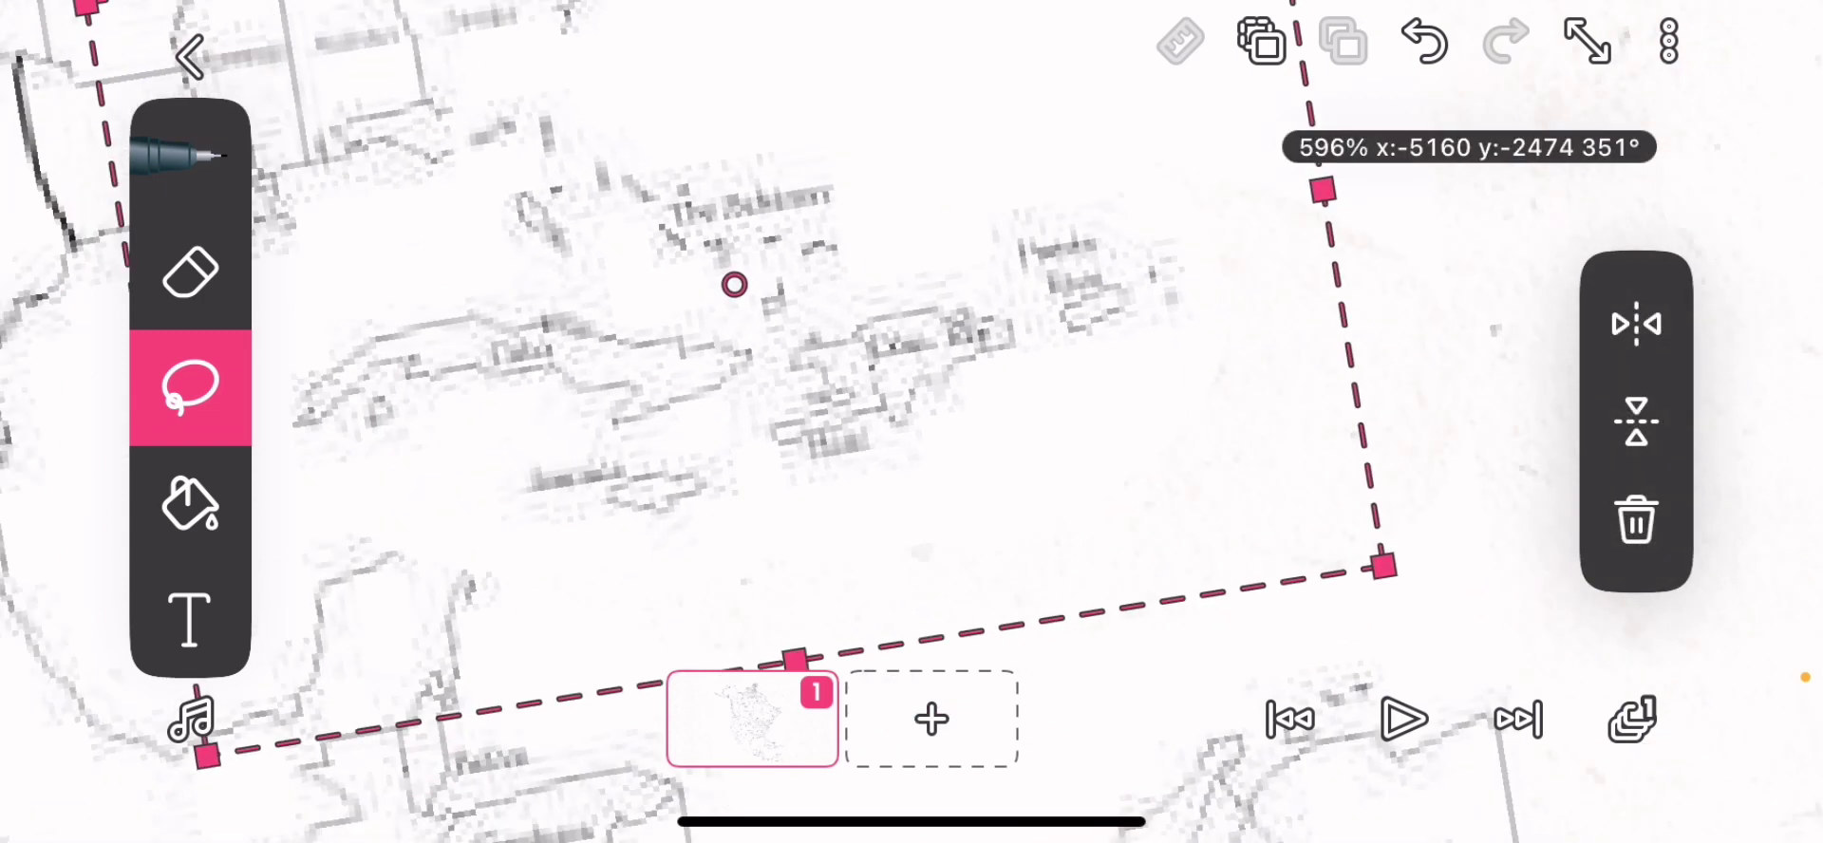
{"action": "scroll", "coordinate": [912, 428], "scroll_direction": "down", "scroll_amount": 5}
{"action": "left_click_drag", "start_coordinate": [1219, 380], "coordinate": [1803, 138]}
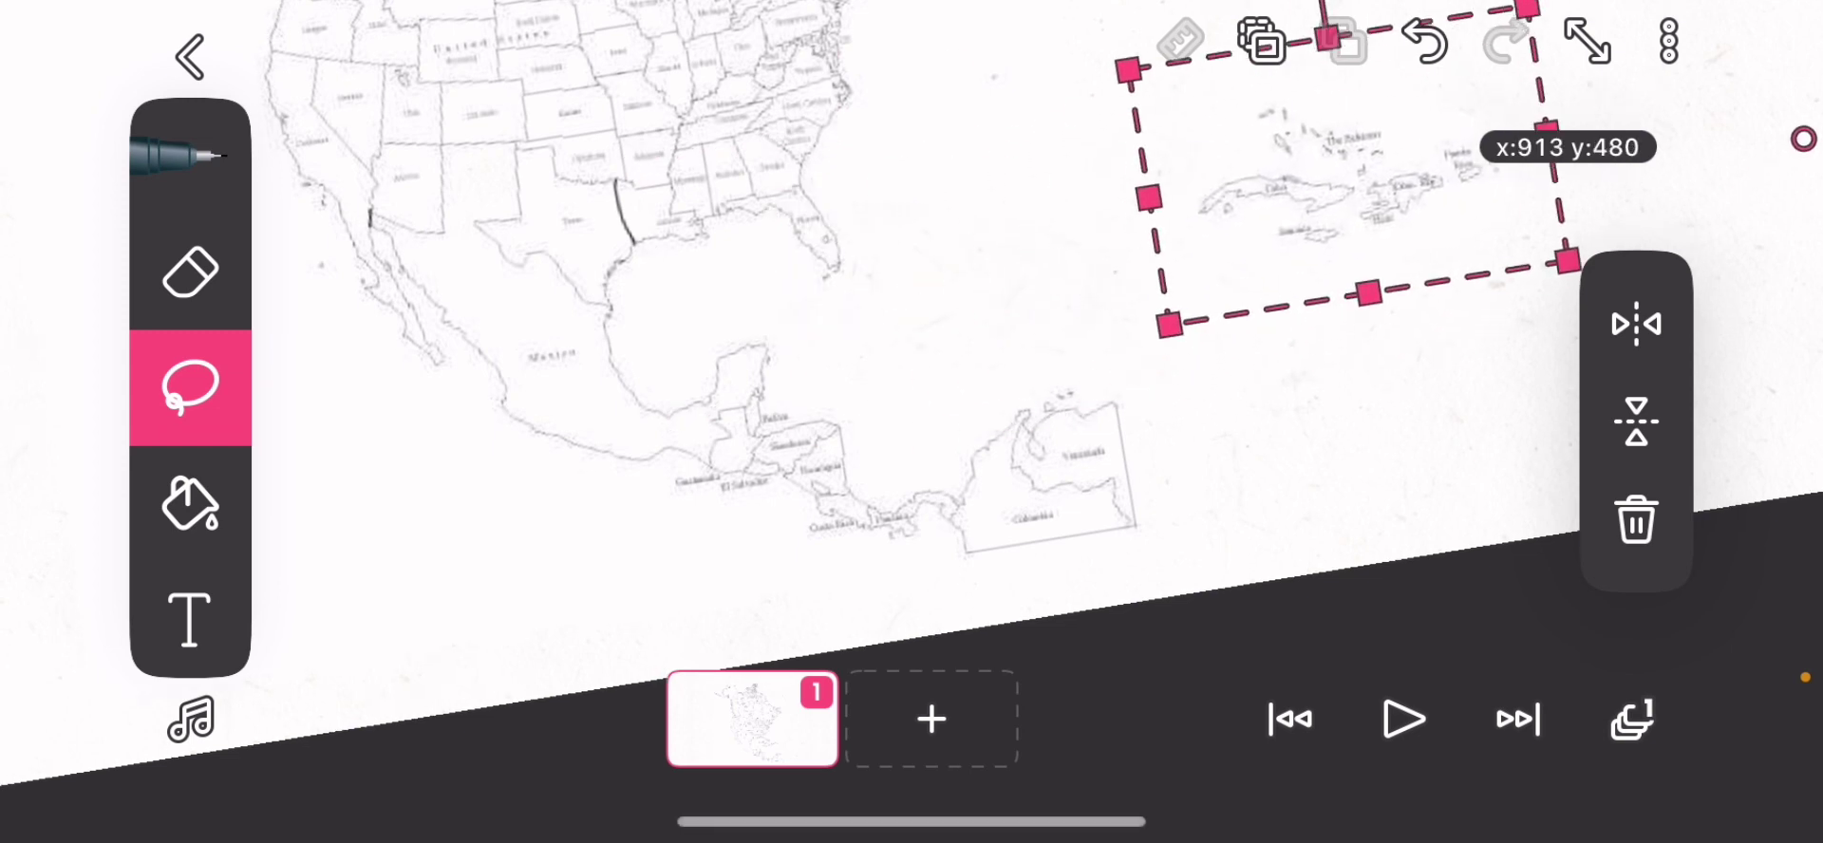
{"action": "scroll", "coordinate": [1600, 231], "scroll_direction": "down", "scroll_amount": 2}
{"action": "scroll", "coordinate": [1231, 328], "scroll_direction": "down", "scroll_amount": 3}
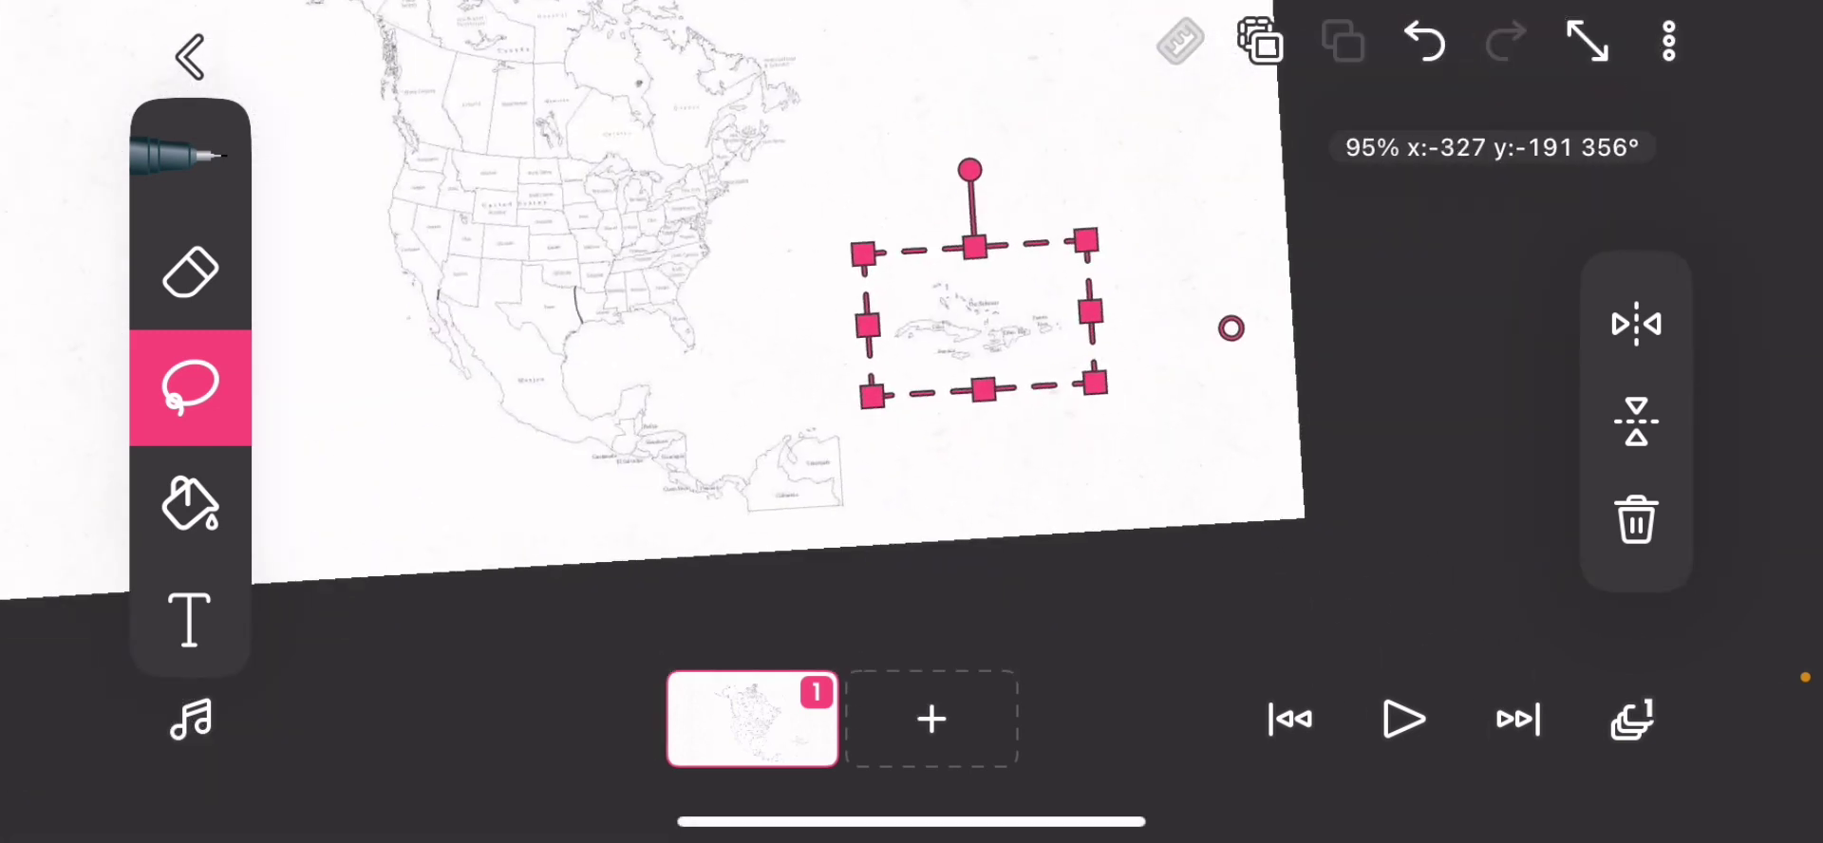
Lasso Colombia and Venezuela and push them off the bottom of the canvas
{"action": "left_click", "coordinate": [1793, 259]}
{"action": "scroll", "coordinate": [750, 485], "scroll_direction": "up", "scroll_amount": 3}
{"action": "scroll", "coordinate": [750, 485], "scroll_direction": "up", "scroll_amount": 2}
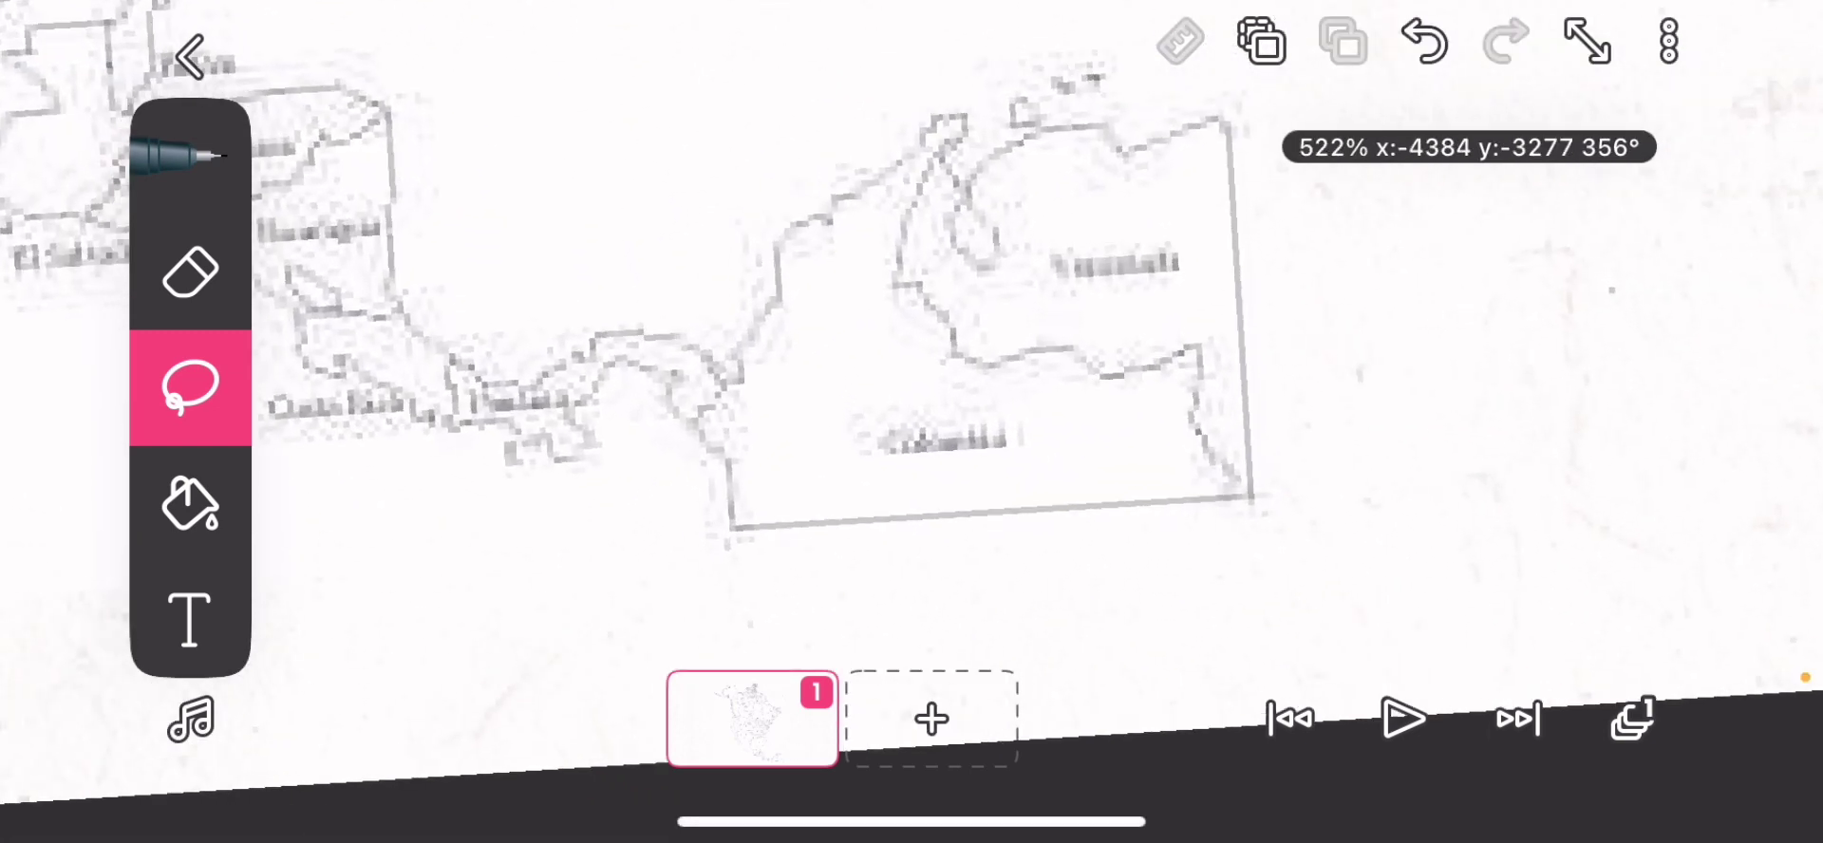
{"action": "scroll", "coordinate": [751, 484], "scroll_direction": "up", "scroll_amount": 1}
{"action": "scroll", "coordinate": [912, 385], "scroll_direction": "down", "scroll_amount": 2}
{"action": "scroll", "coordinate": [911, 385], "scroll_direction": "down", "scroll_amount": 2}
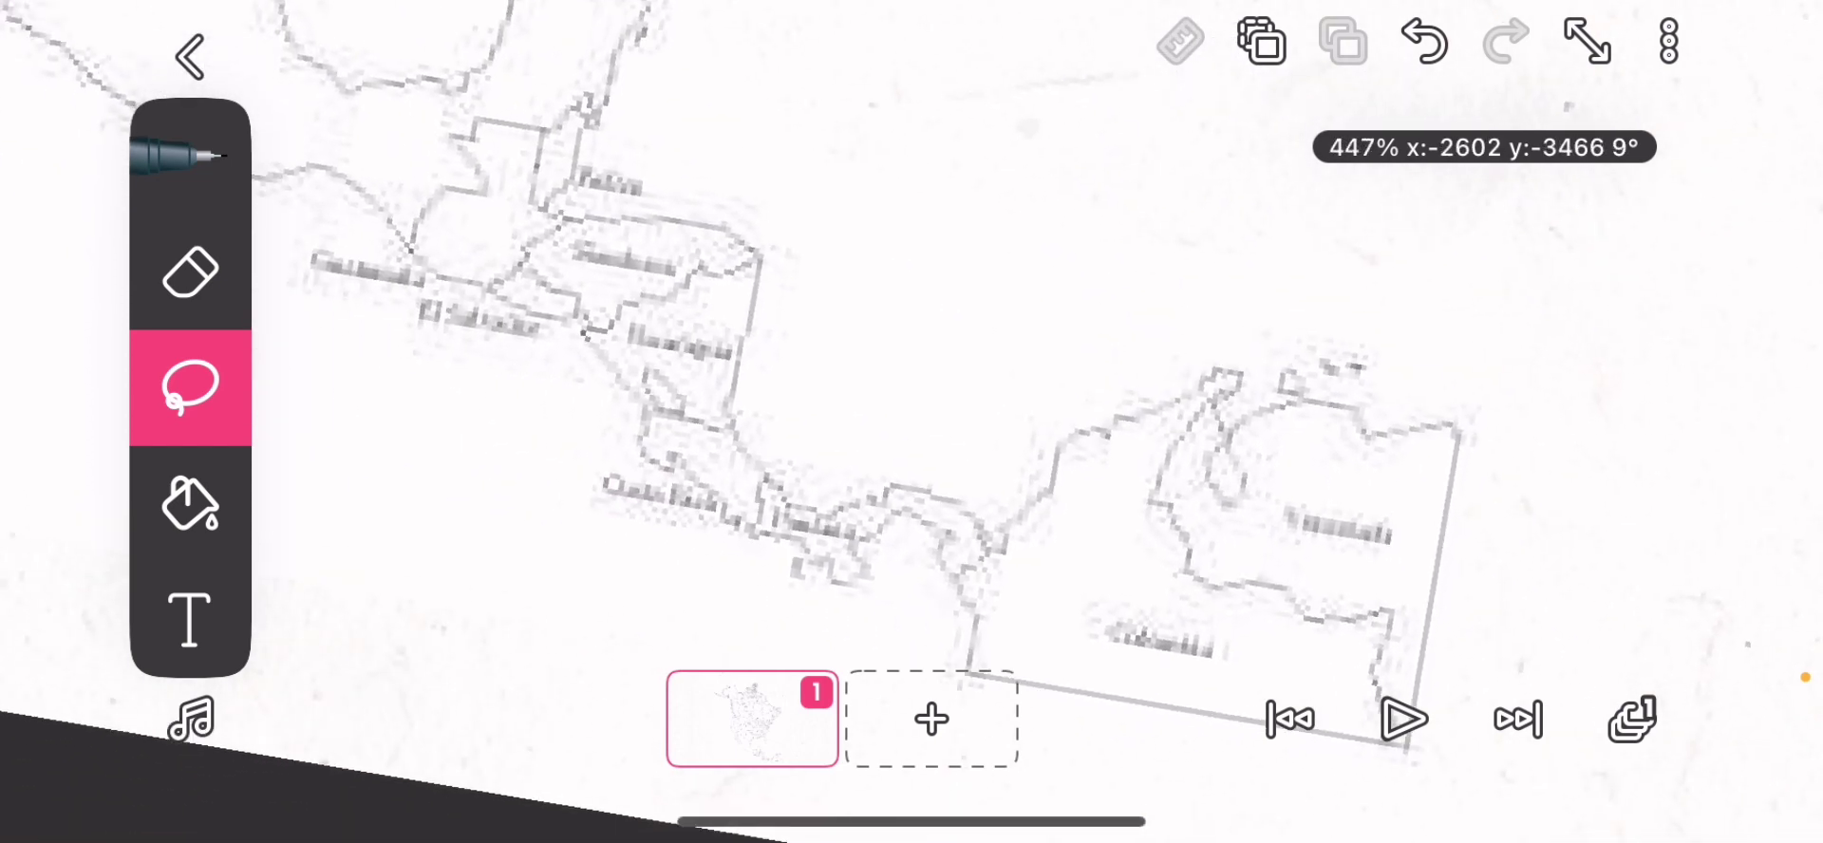
{"action": "scroll", "coordinate": [911, 384], "scroll_direction": "up", "scroll_amount": 2}
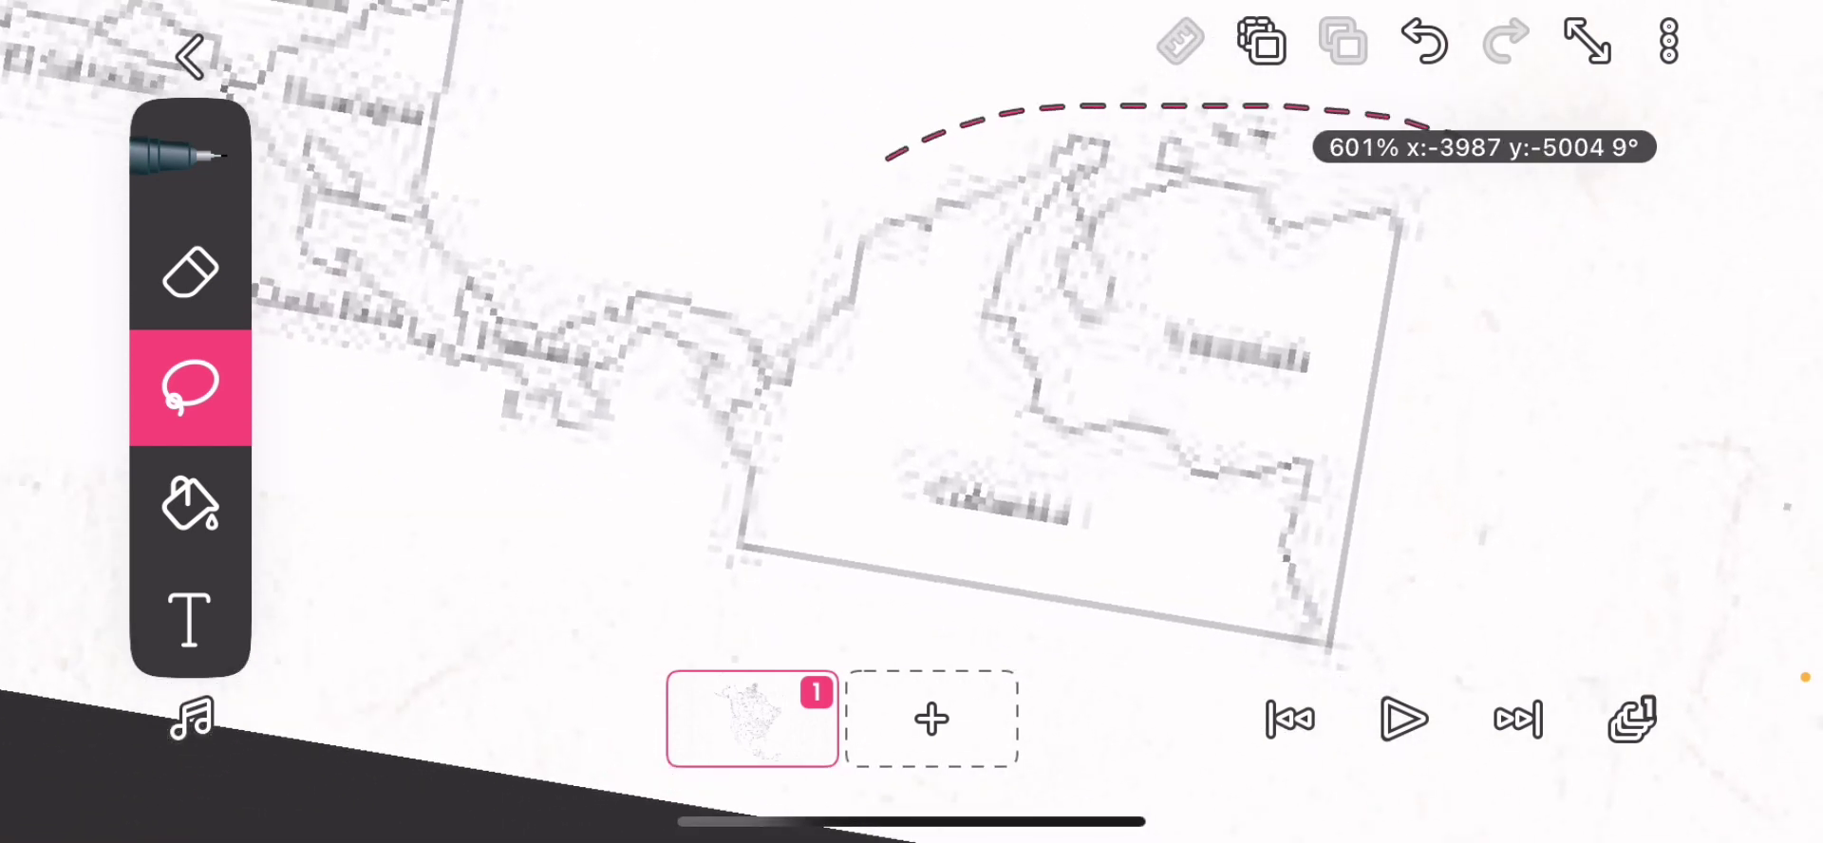
{"action": "left_click_drag", "start_coordinate": [1403, 684], "coordinate": [1424, 670]}
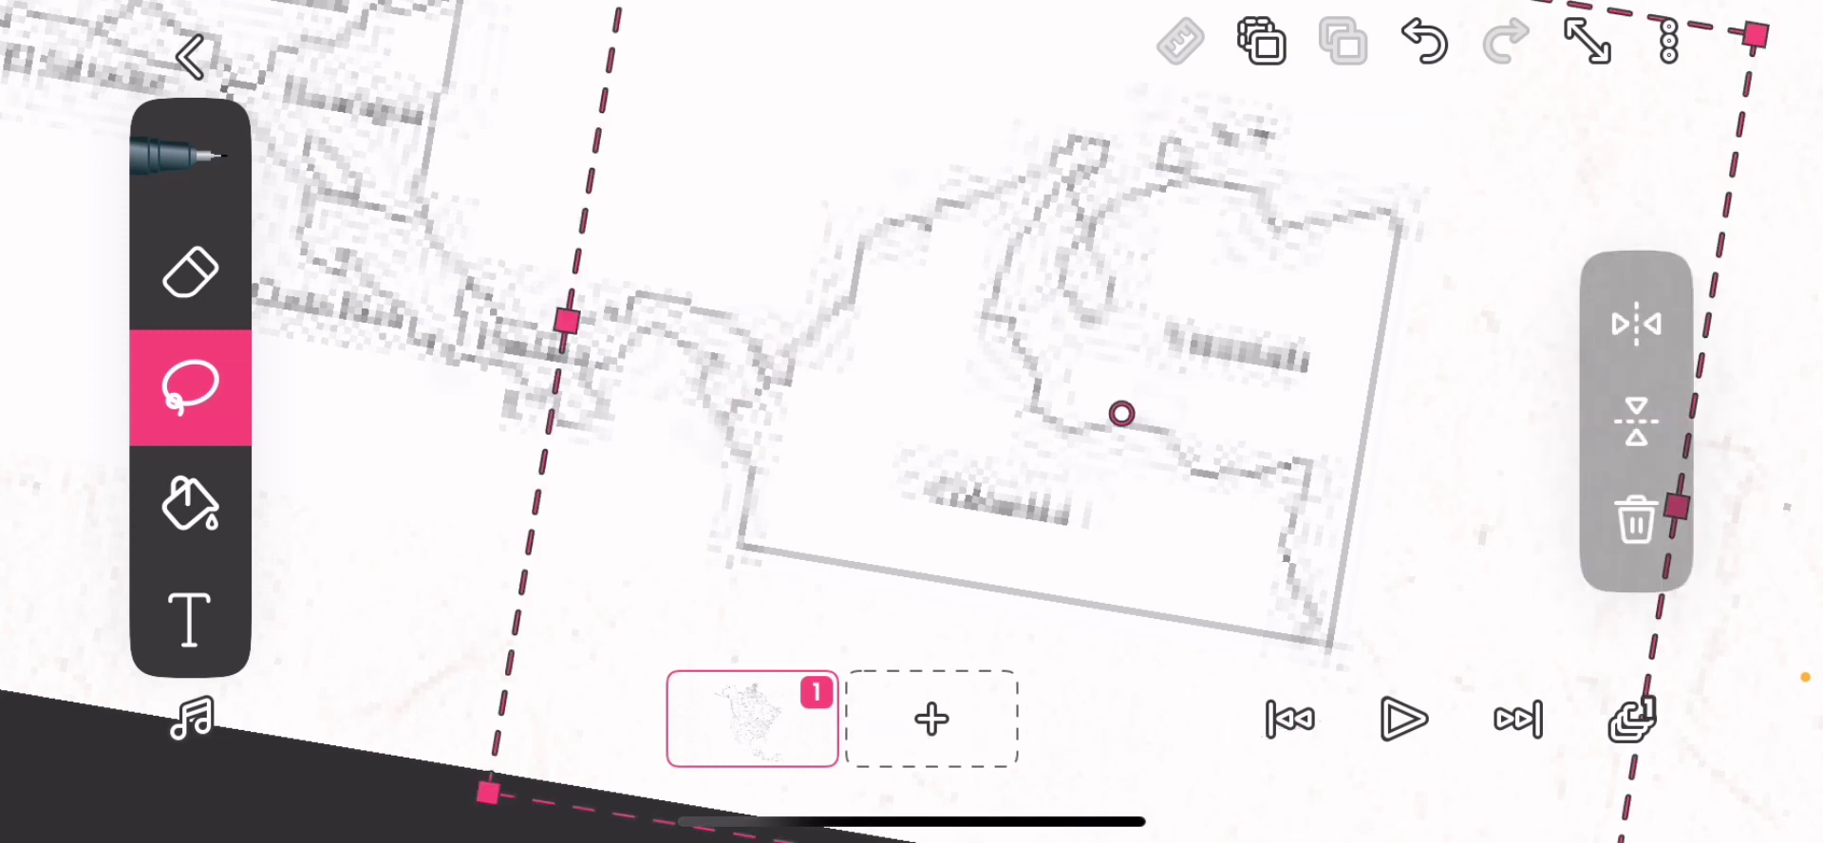
{"action": "left_click_drag", "start_coordinate": [1120, 413], "coordinate": [1221, 594]}
{"action": "scroll", "coordinate": [912, 429], "scroll_direction": "down", "scroll_amount": 2}
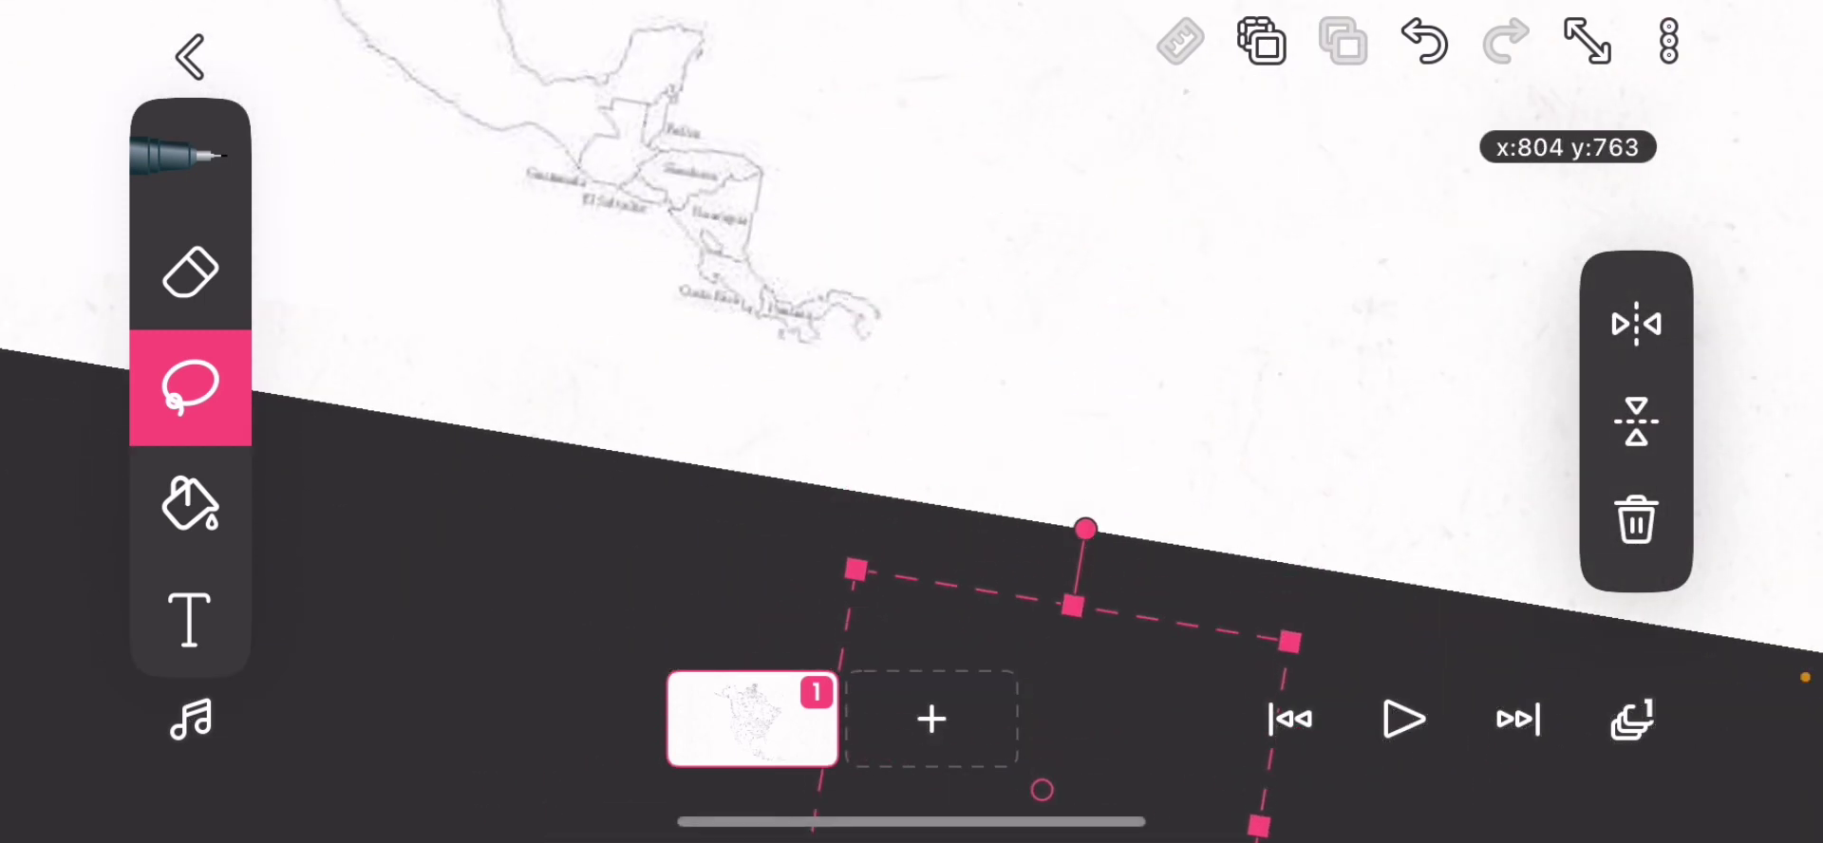
{"action": "scroll", "coordinate": [913, 427], "scroll_direction": "down", "scroll_amount": 3}
{"action": "left_click", "coordinate": [1670, 39]}
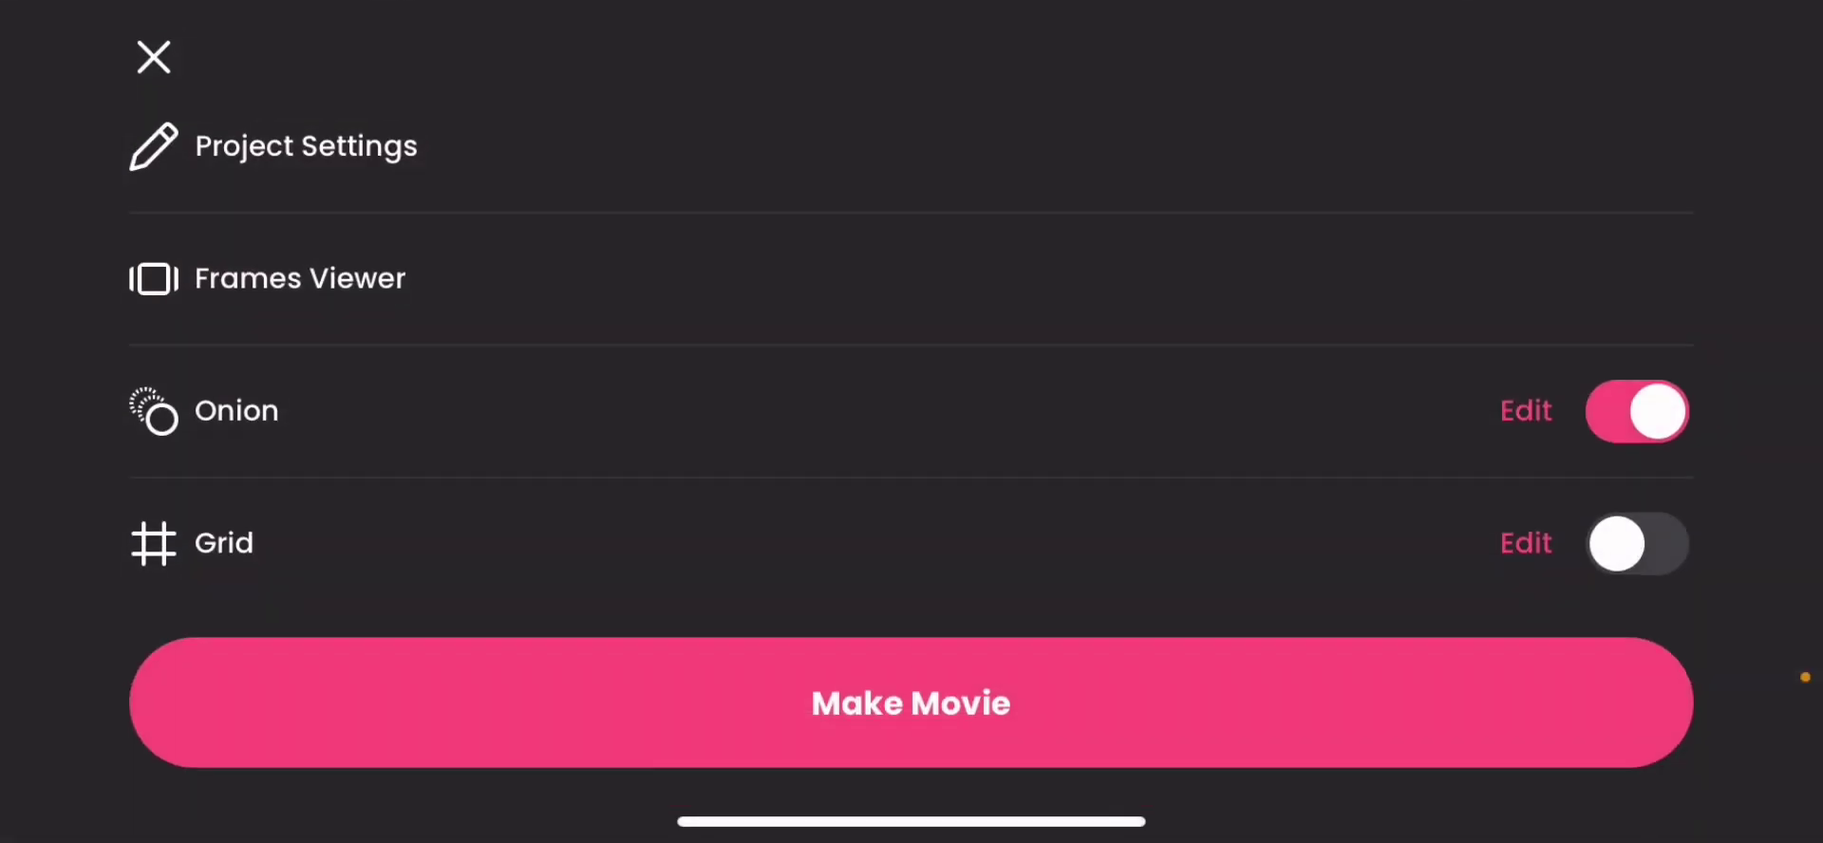
{"action": "left_click", "coordinate": [153, 58]}
{"action": "left_click", "coordinate": [1586, 41]}
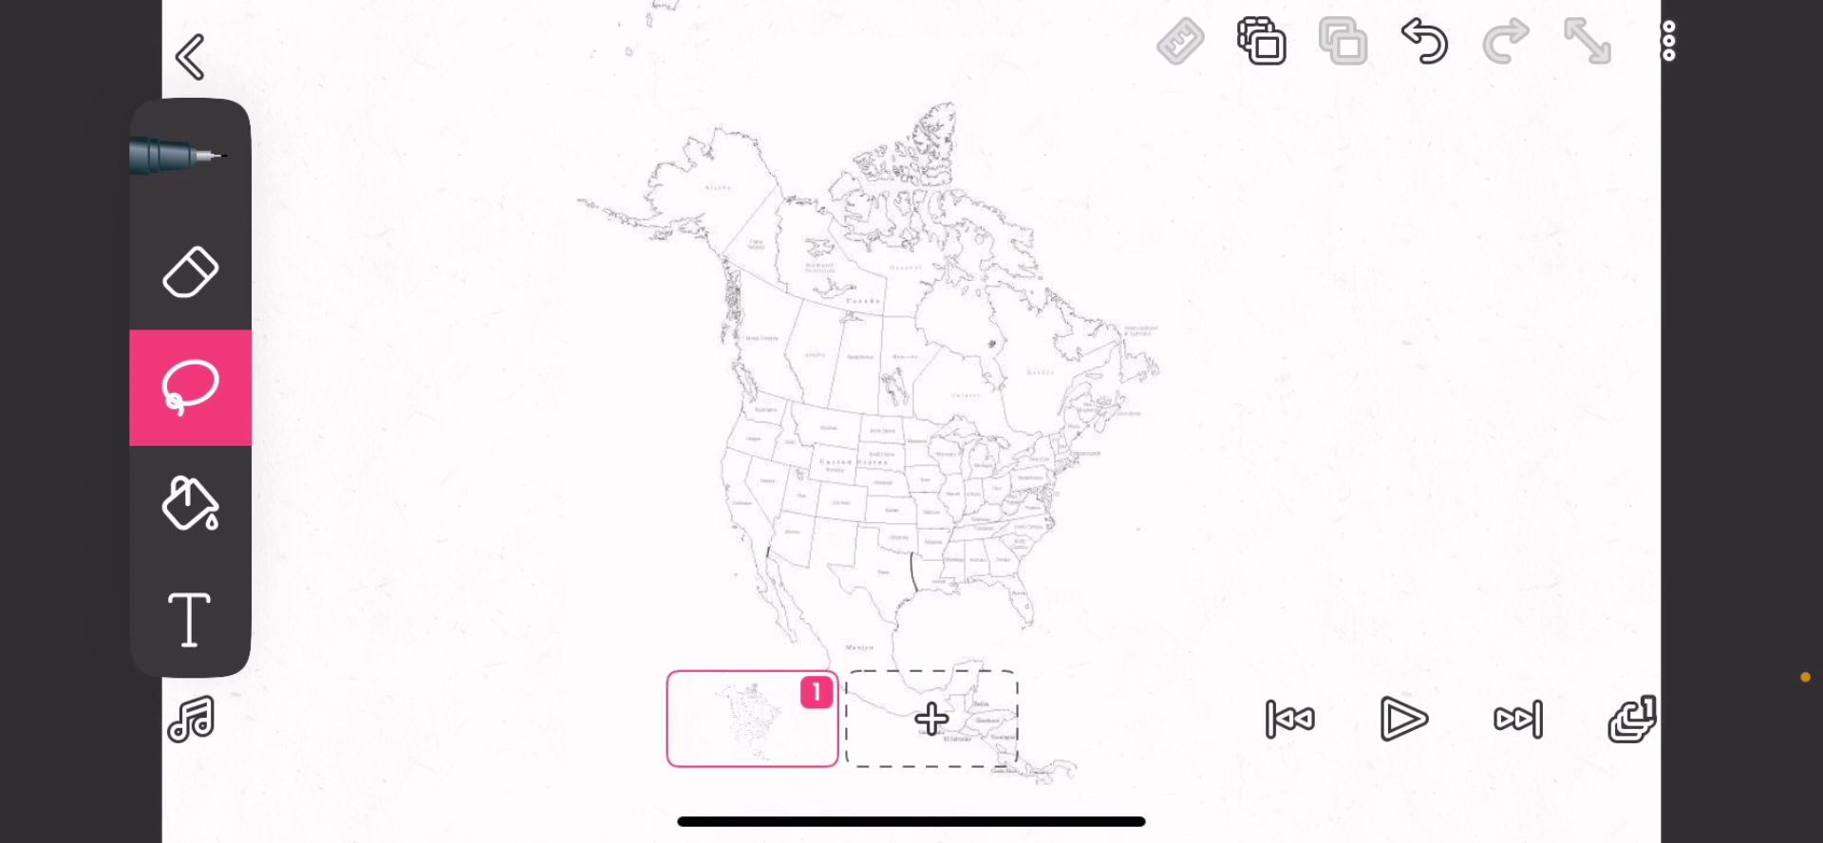
{"action": "scroll", "coordinate": [912, 470], "scroll_direction": "up", "scroll_amount": 3}
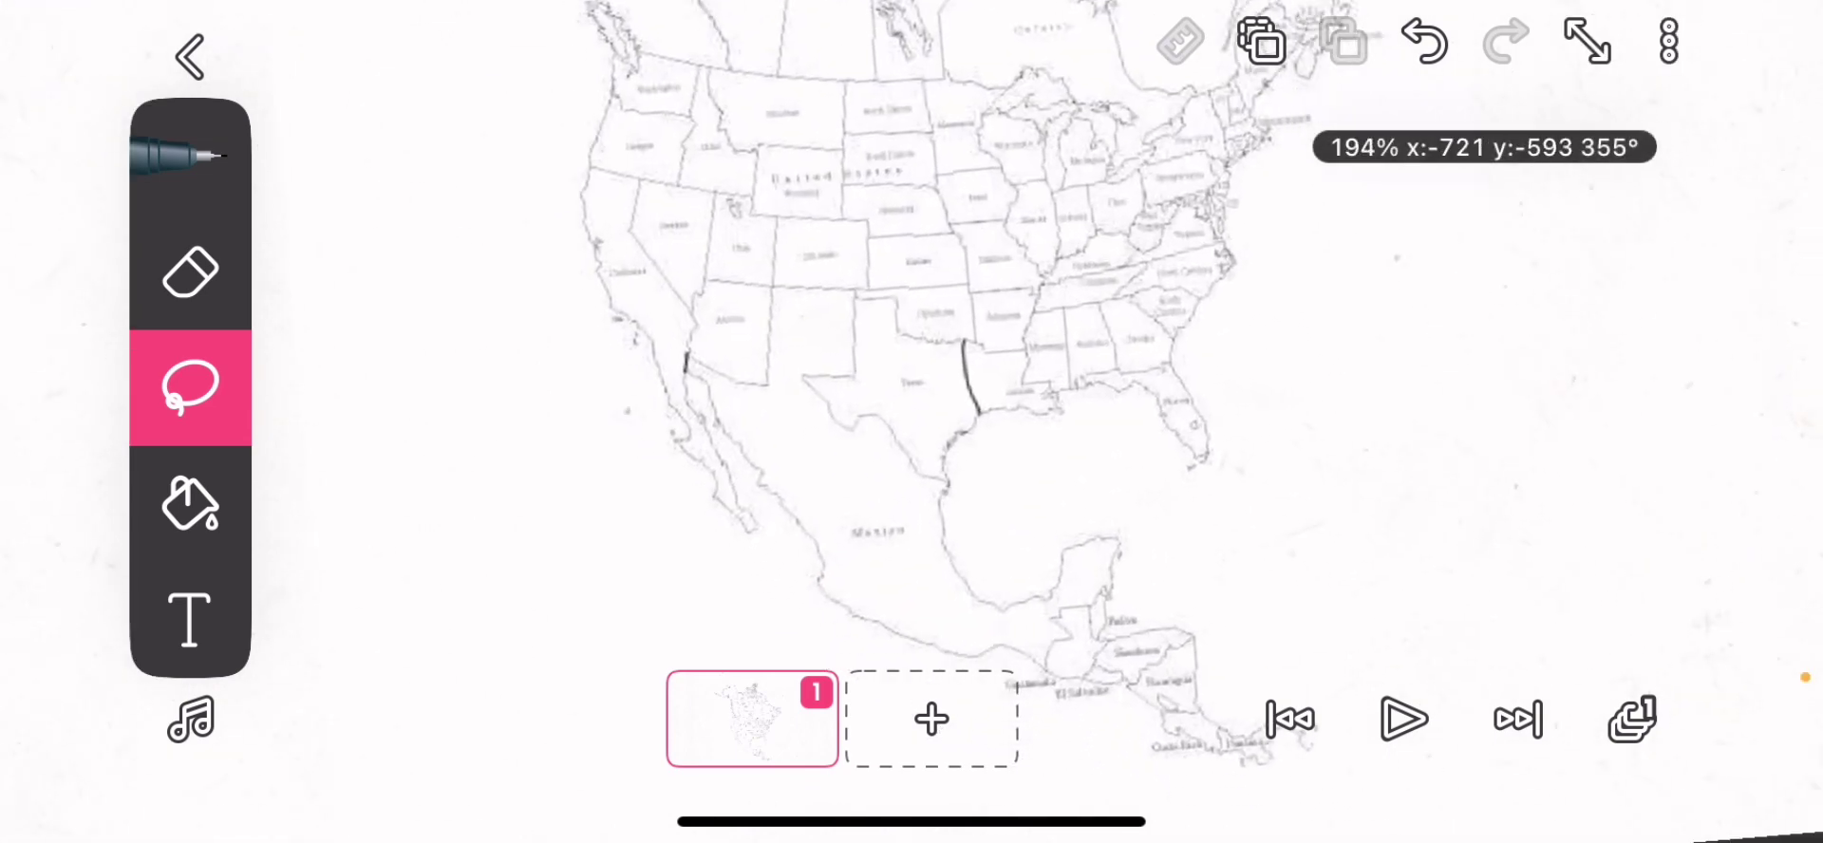
{"action": "scroll", "coordinate": [912, 471], "scroll_direction": "up", "scroll_amount": 3}
{"action": "scroll", "coordinate": [912, 470], "scroll_direction": "up", "scroll_amount": 3}
{"action": "scroll", "coordinate": [912, 427], "scroll_direction": "down", "scroll_amount": 2}
{"action": "scroll", "coordinate": [913, 427], "scroll_direction": "up", "scroll_amount": 4}
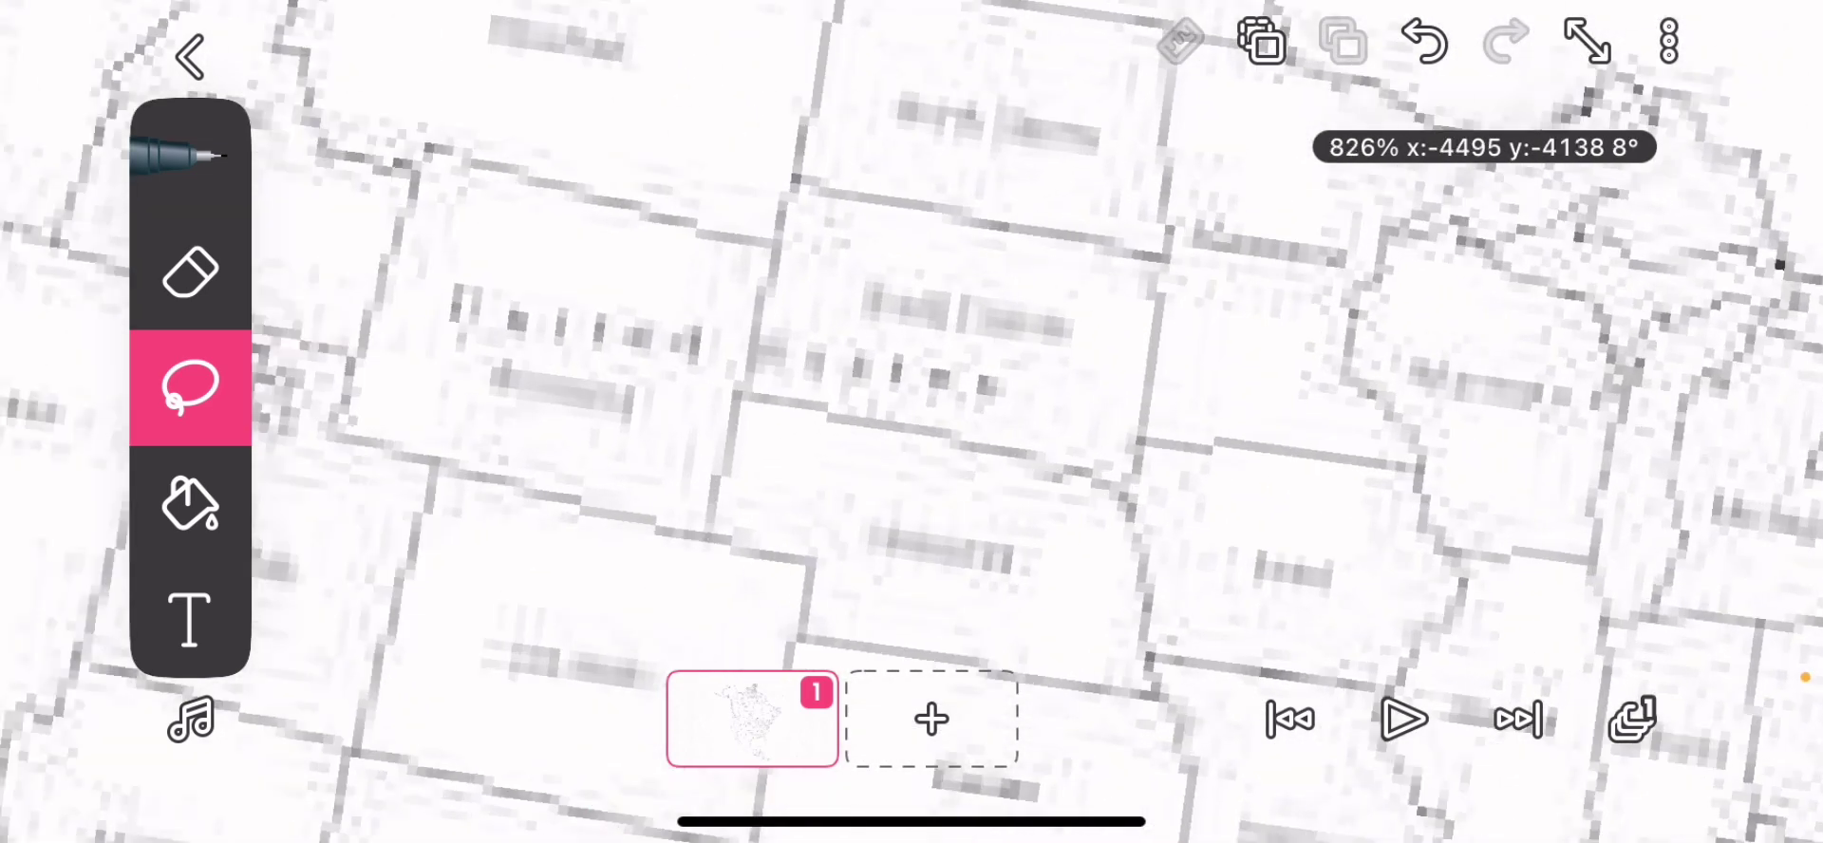
{"action": "scroll", "coordinate": [912, 427], "scroll_direction": "up", "scroll_amount": 2}
{"action": "scroll", "coordinate": [912, 429], "scroll_direction": "up", "scroll_amount": 2}
{"action": "scroll", "coordinate": [913, 428], "scroll_direction": "up", "scroll_amount": 1}
{"action": "scroll", "coordinate": [911, 428], "scroll_direction": "up", "scroll_amount": 1}
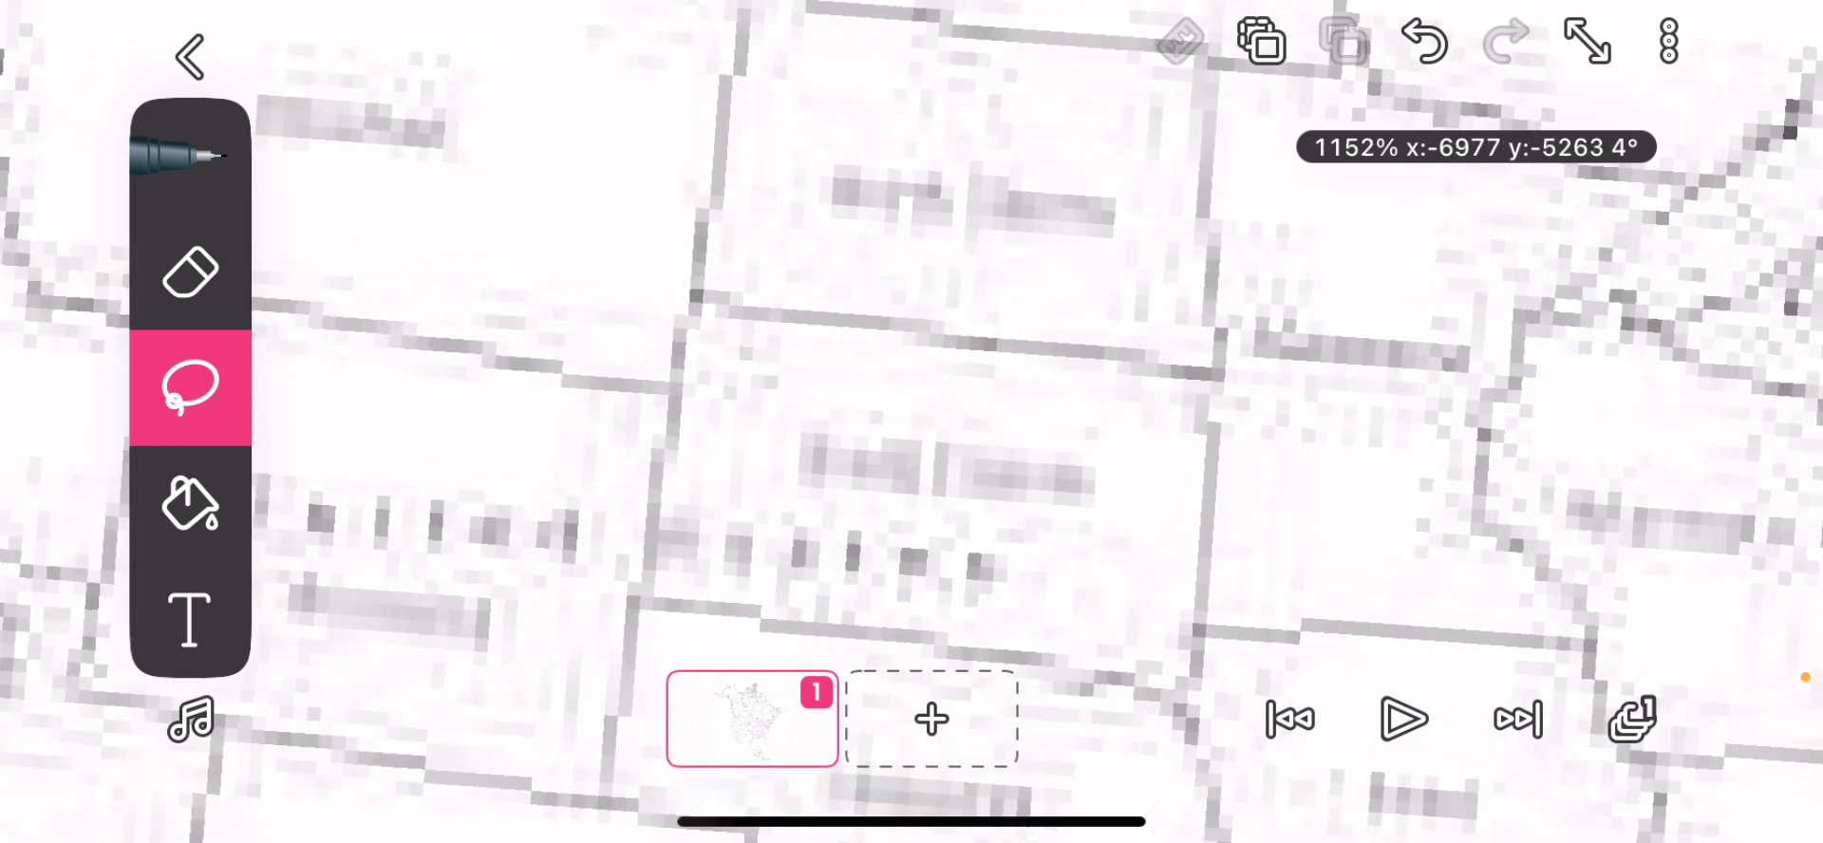
{"action": "scroll", "coordinate": [912, 428], "scroll_direction": "up", "scroll_amount": 1}
{"action": "scroll", "coordinate": [911, 427], "scroll_direction": "up", "scroll_amount": 3}
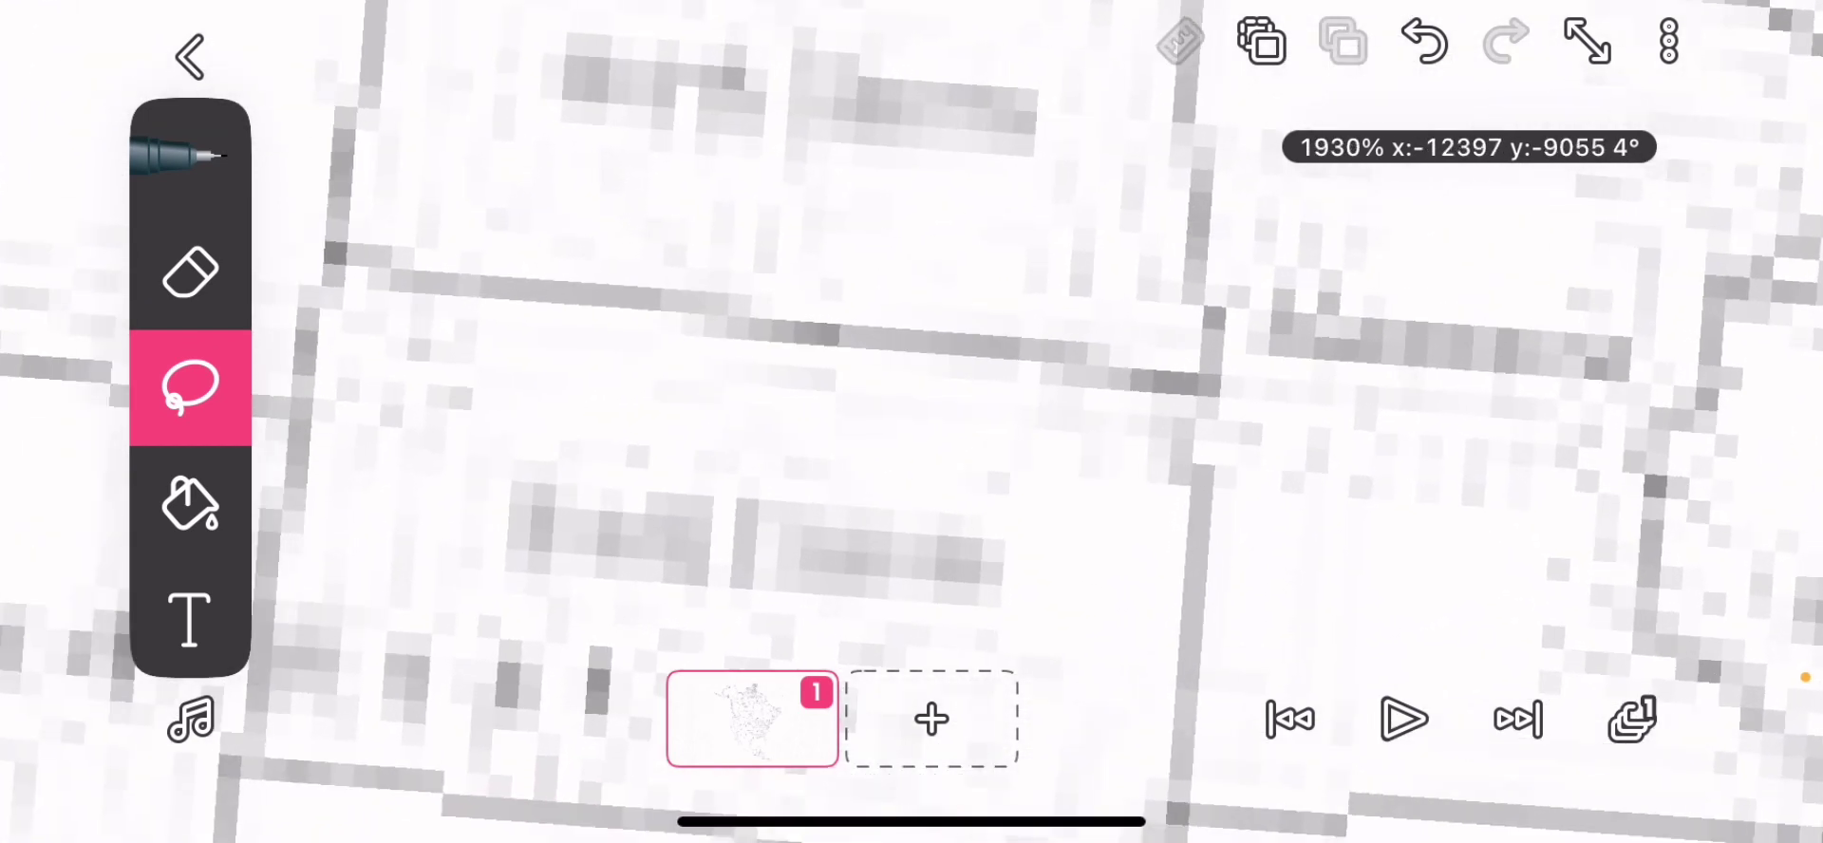
{"action": "scroll", "coordinate": [912, 428], "scroll_direction": "down", "scroll_amount": 1}
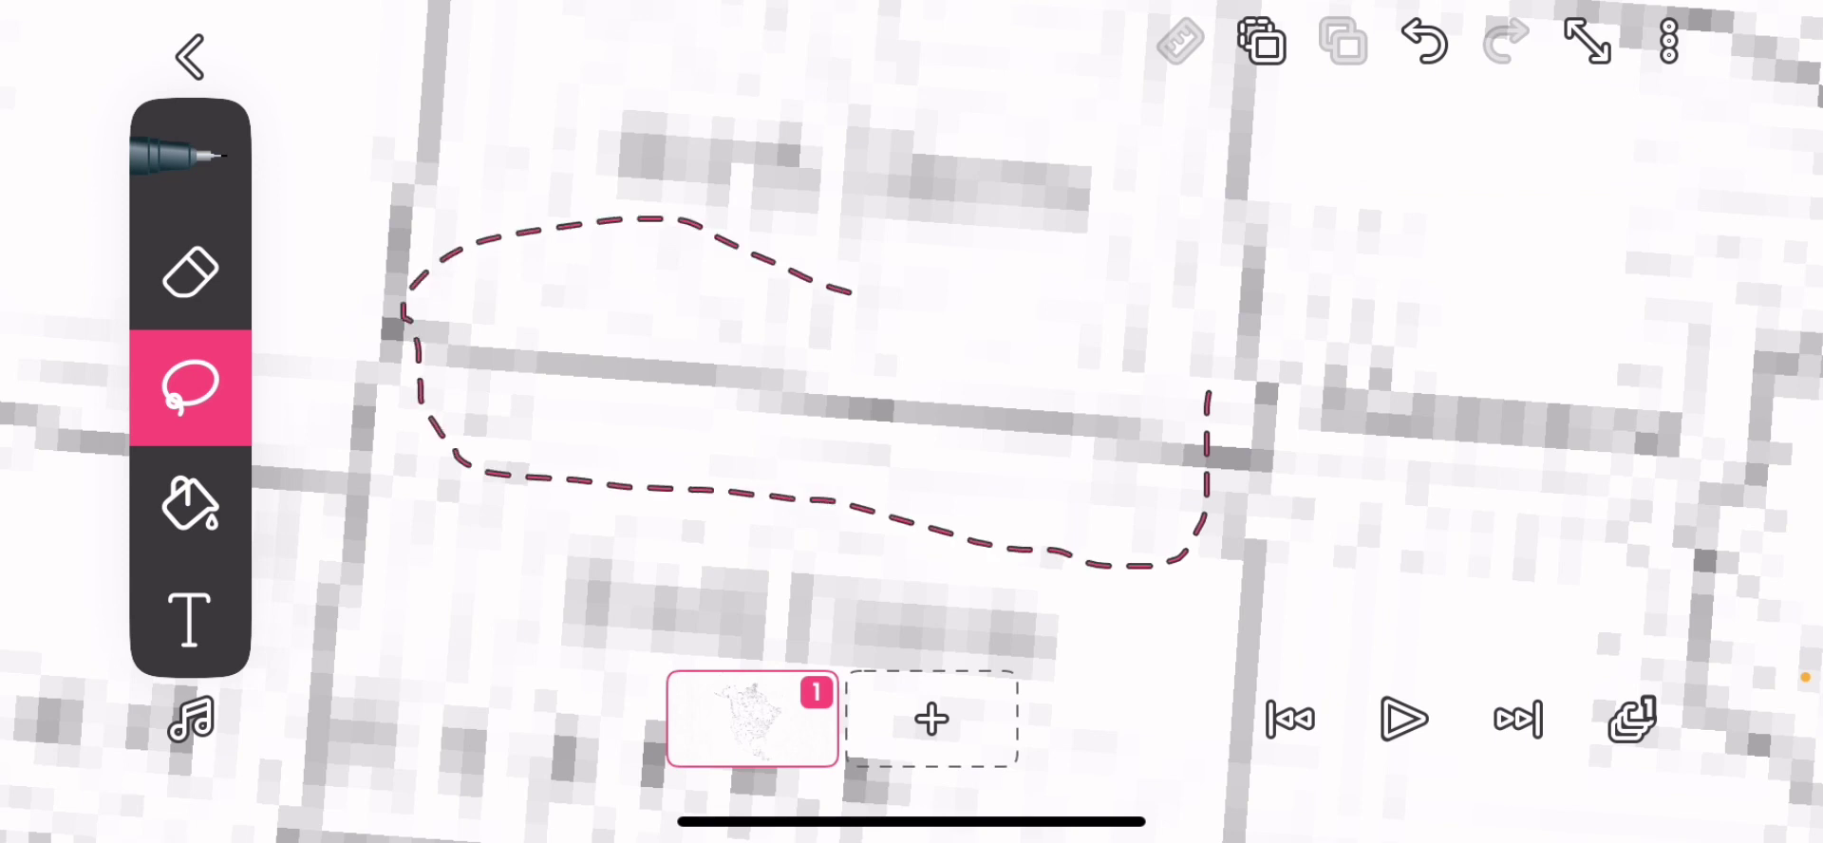
Drag away the North–South Dakota border line and hand-letter 'DA' on the merged state
{"action": "left_click_drag", "start_coordinate": [850, 292], "coordinate": [926, 314]}
{"action": "scroll", "coordinate": [913, 427], "scroll_direction": "down", "scroll_amount": 2}
{"action": "scroll", "coordinate": [912, 427], "scroll_direction": "down", "scroll_amount": 3}
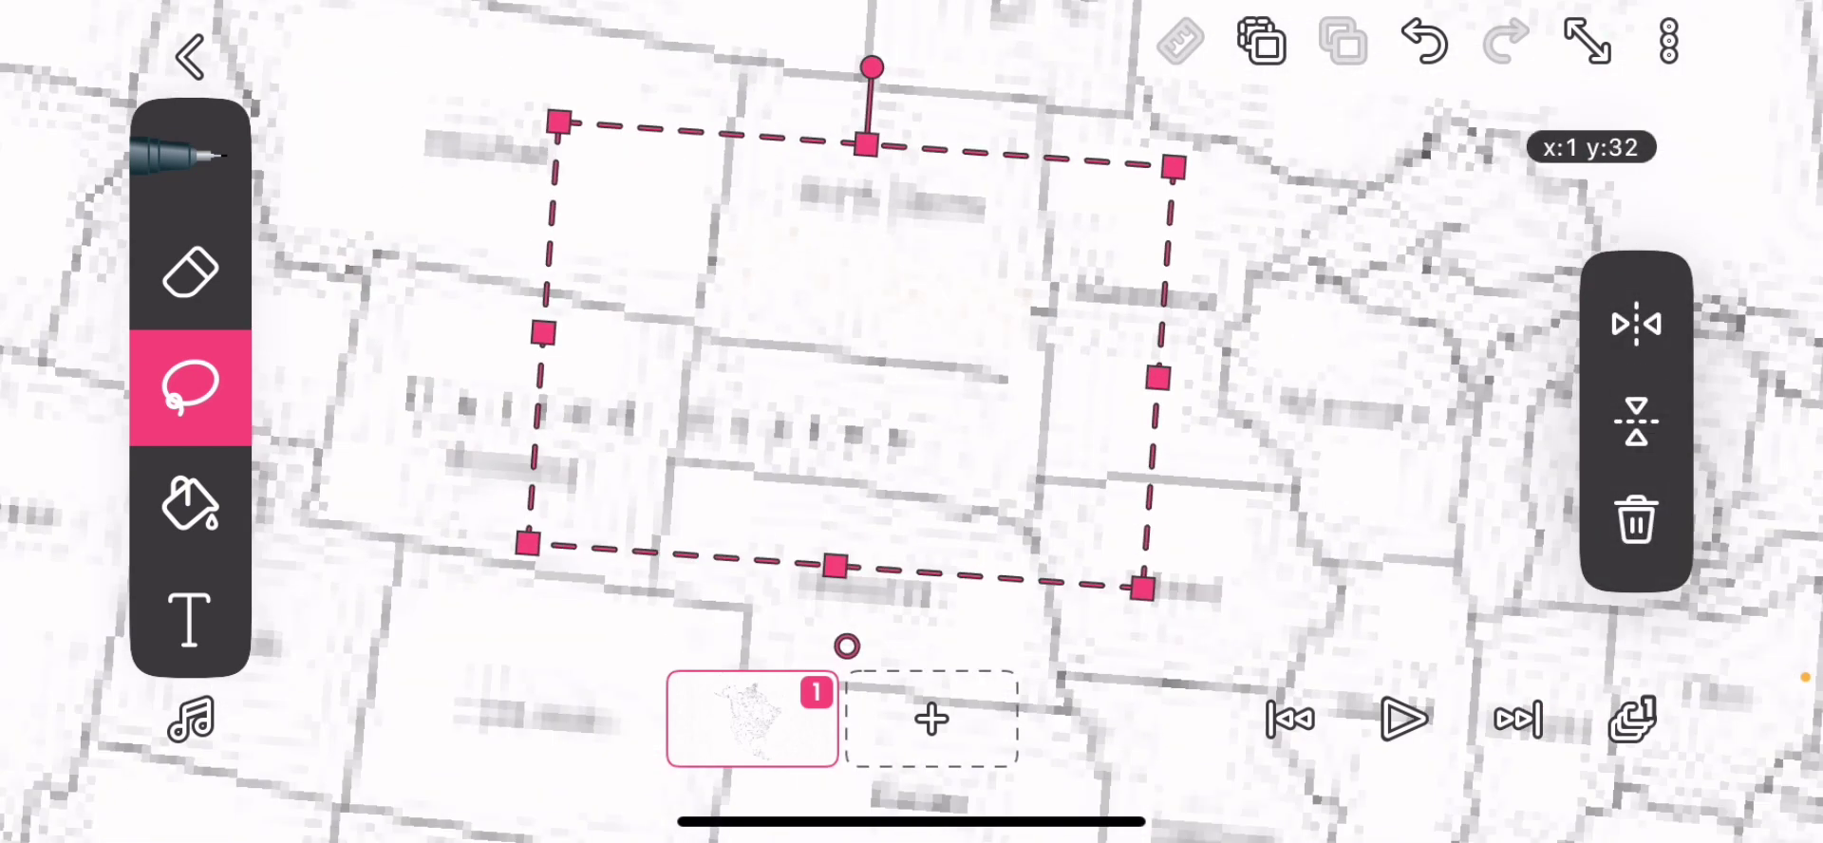
{"action": "left_click_drag", "start_coordinate": [850, 357], "coordinate": [826, 640]}
{"action": "scroll", "coordinate": [912, 427], "scroll_direction": "down", "scroll_amount": 2}
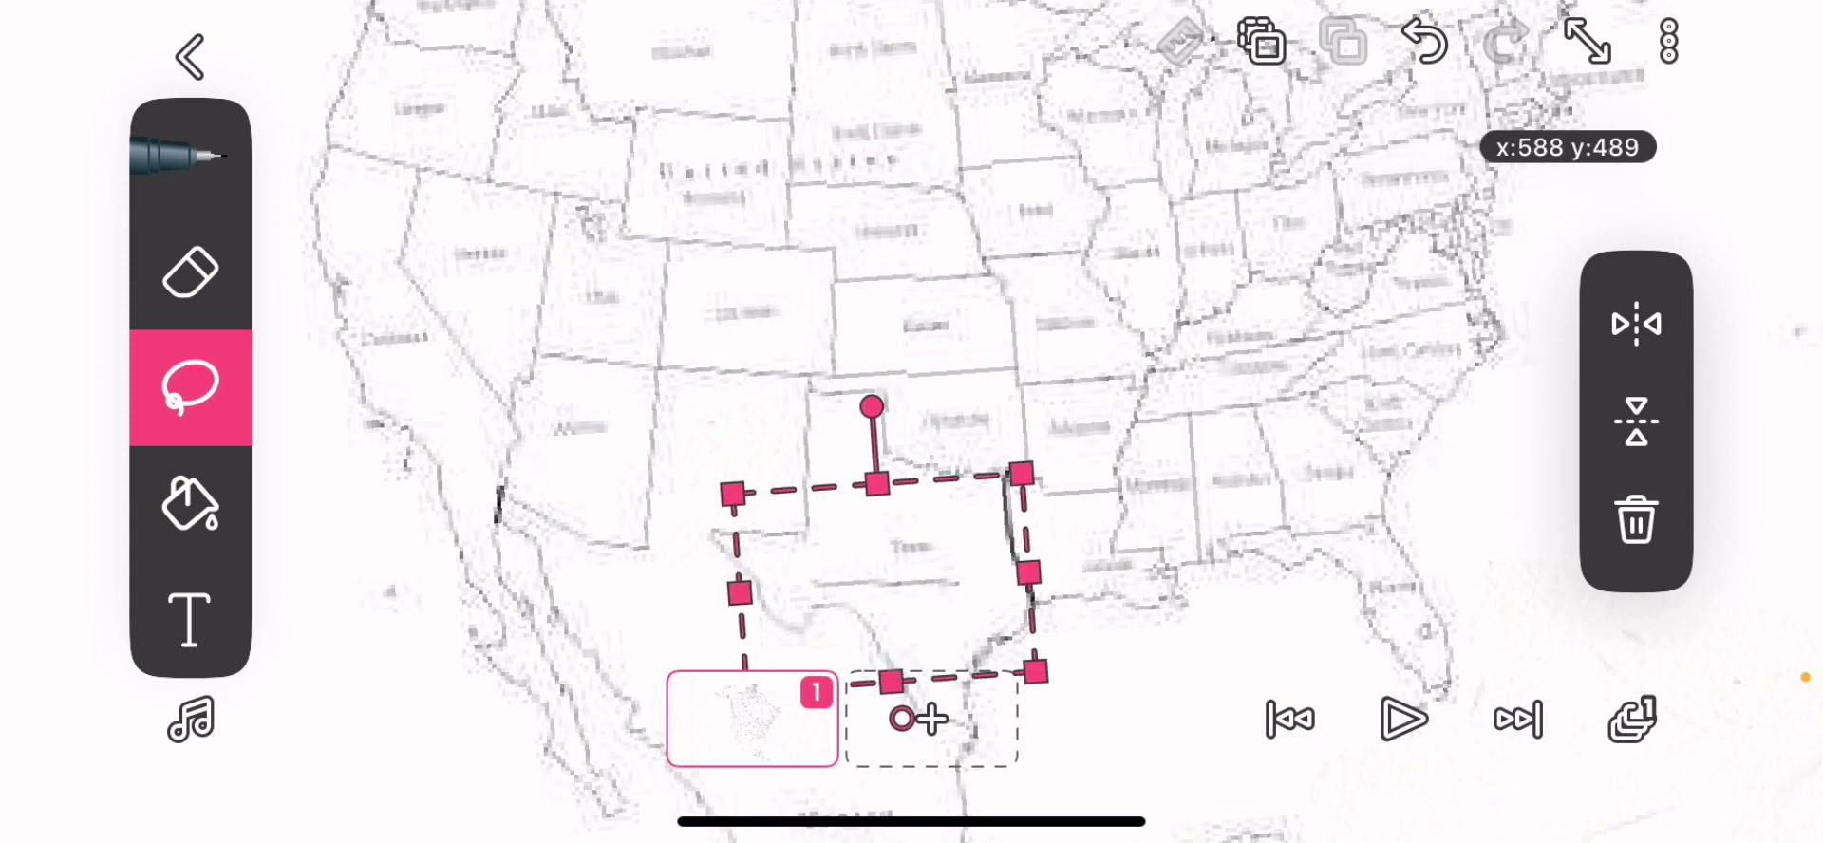
{"action": "scroll", "coordinate": [912, 428], "scroll_direction": "down", "scroll_amount": 2}
{"action": "scroll", "coordinate": [911, 429], "scroll_direction": "down", "scroll_amount": 1}
{"action": "scroll", "coordinate": [911, 427], "scroll_direction": "down", "scroll_amount": 2}
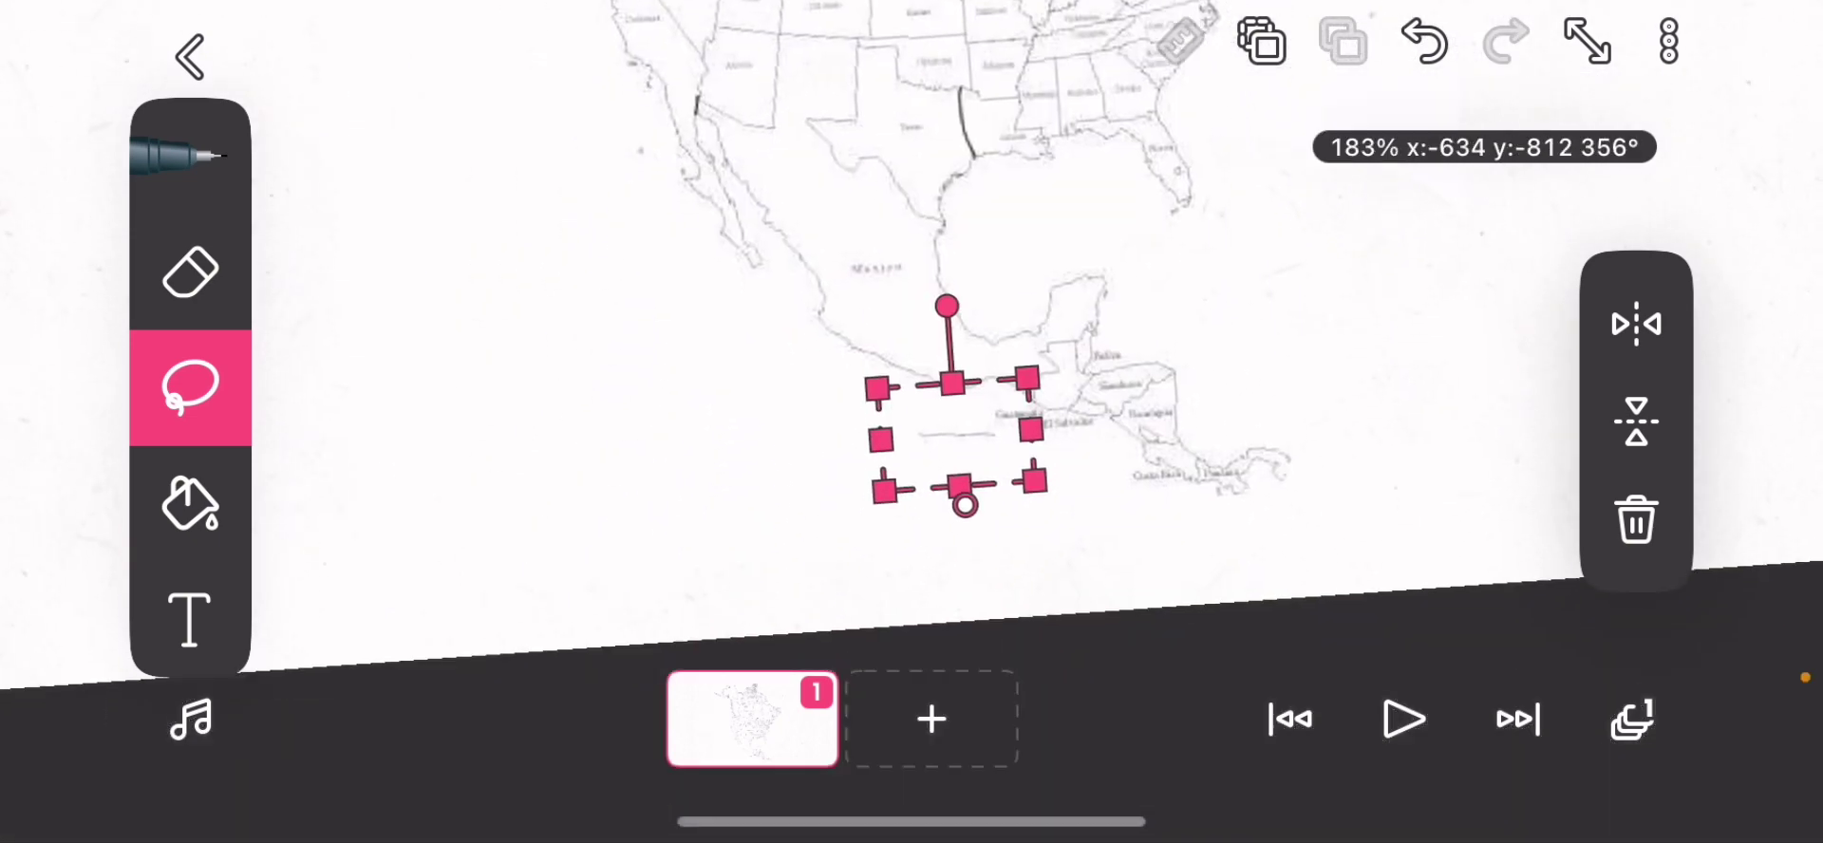
{"action": "scroll", "coordinate": [912, 427], "scroll_direction": "up", "scroll_amount": 2}
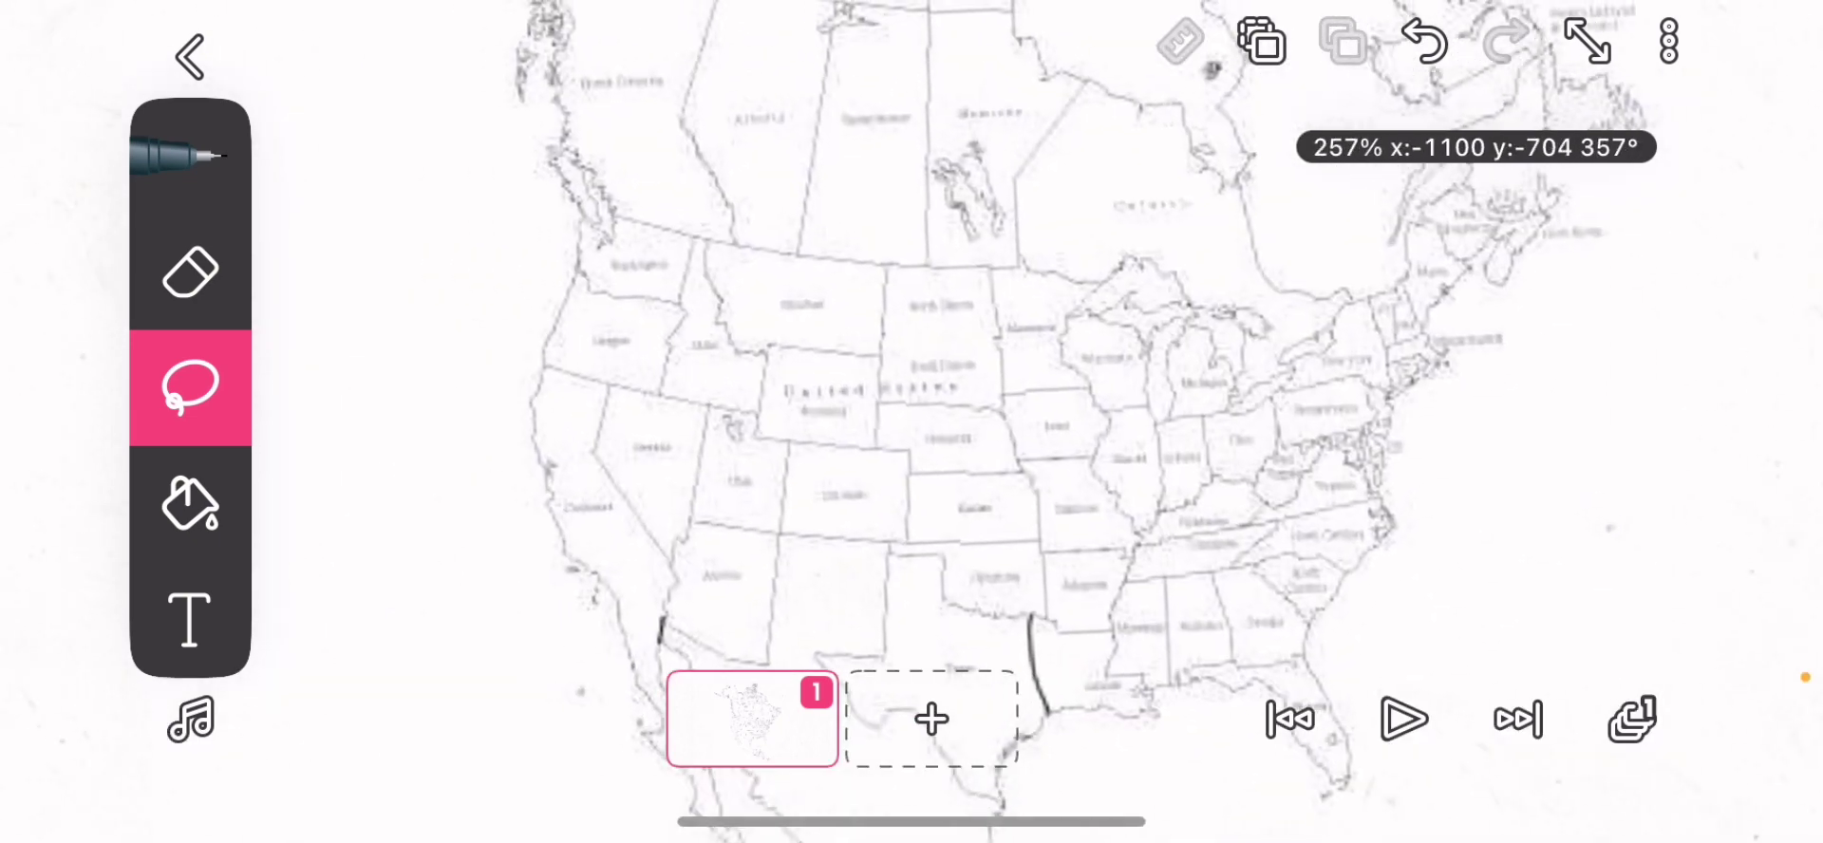
{"action": "scroll", "coordinate": [912, 399], "scroll_direction": "up", "scroll_amount": 5}
{"action": "scroll", "coordinate": [911, 399], "scroll_direction": "up", "scroll_amount": 3}
{"action": "scroll", "coordinate": [913, 399], "scroll_direction": "up", "scroll_amount": 2}
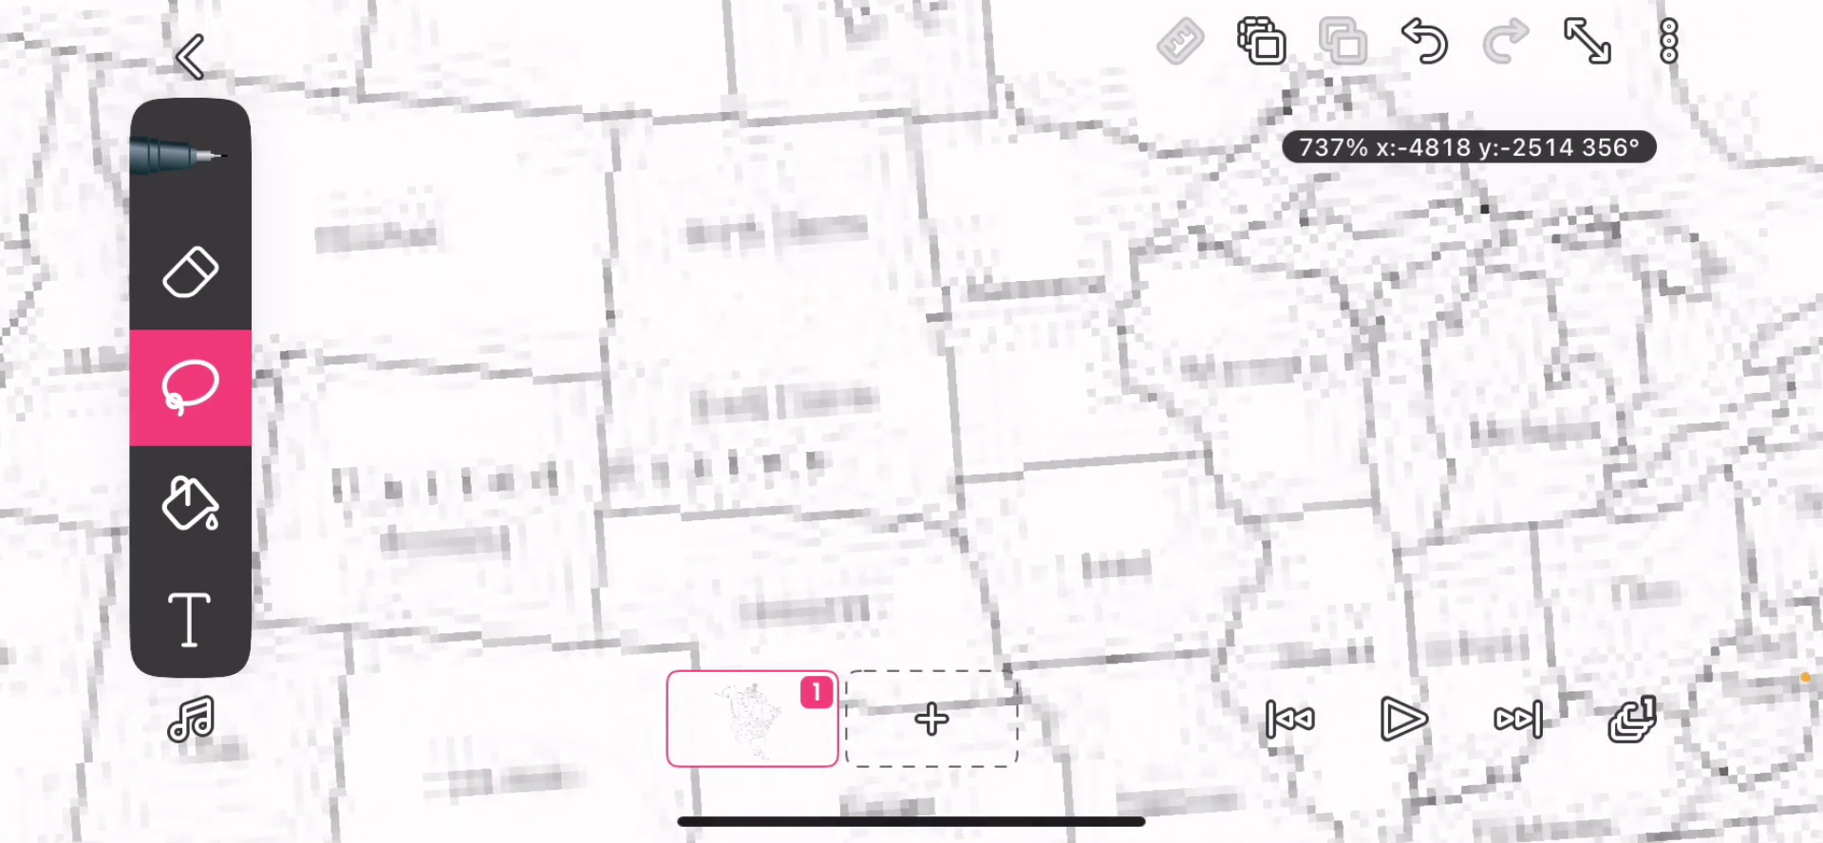
{"action": "scroll", "coordinate": [912, 400], "scroll_direction": "up", "scroll_amount": 5}
{"action": "scroll", "coordinate": [913, 399], "scroll_direction": "up", "scroll_amount": 1}
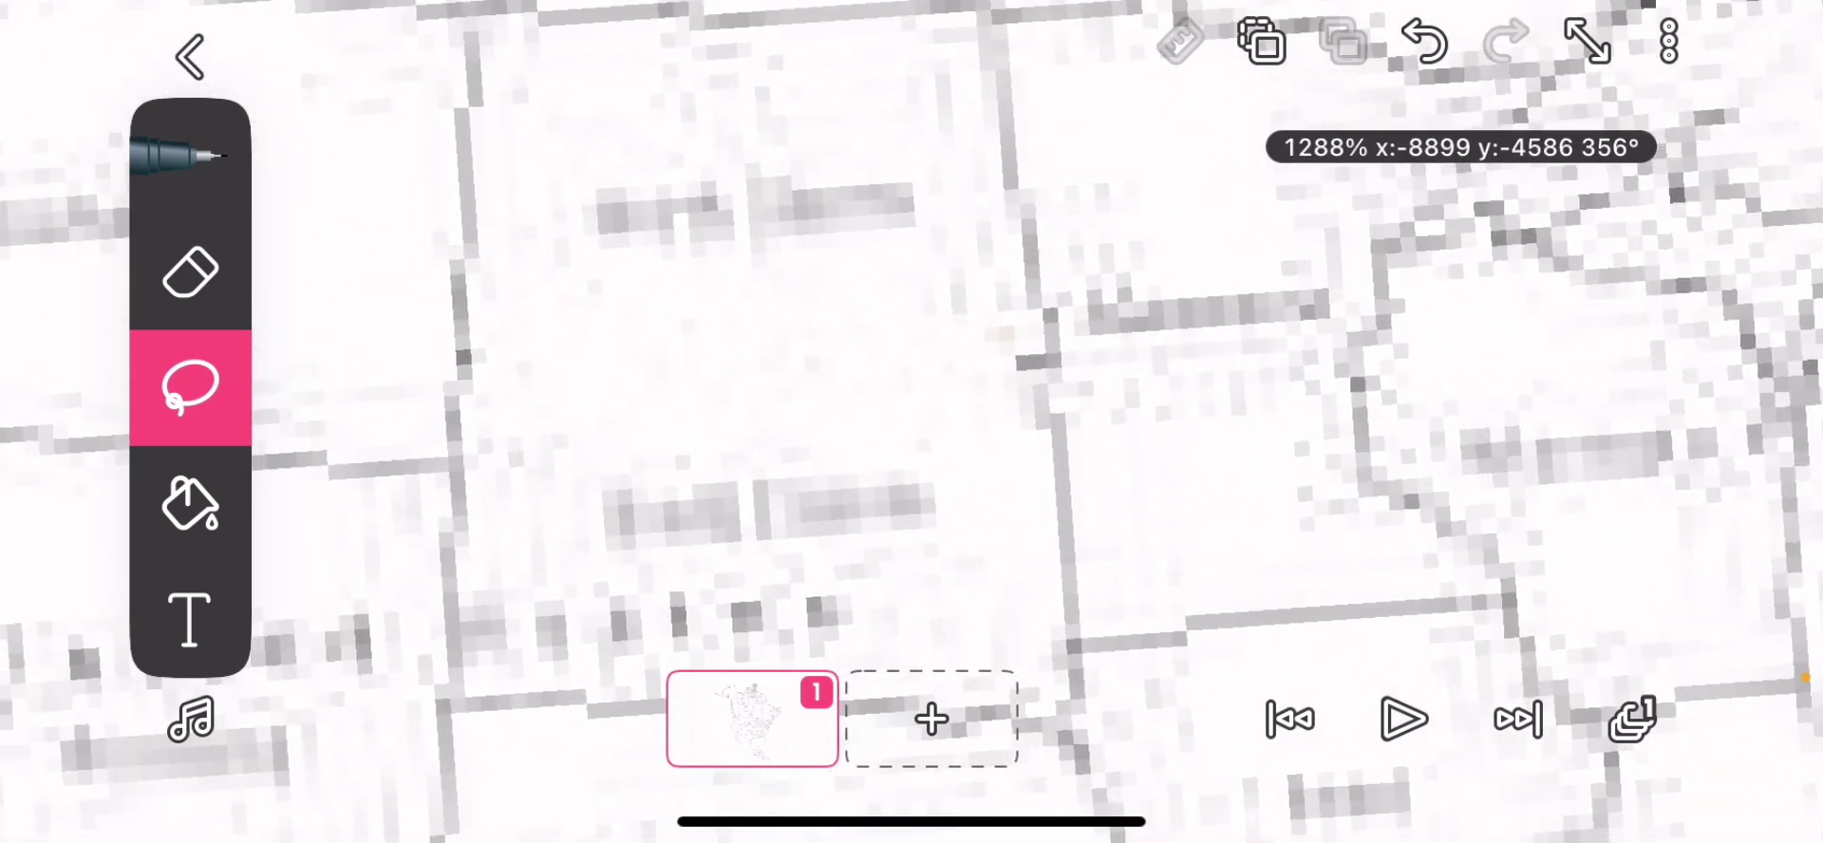
{"action": "left_click", "coordinate": [192, 156]}
{"action": "left_click", "coordinate": [191, 620]}
{"action": "left_click", "coordinate": [192, 157]}
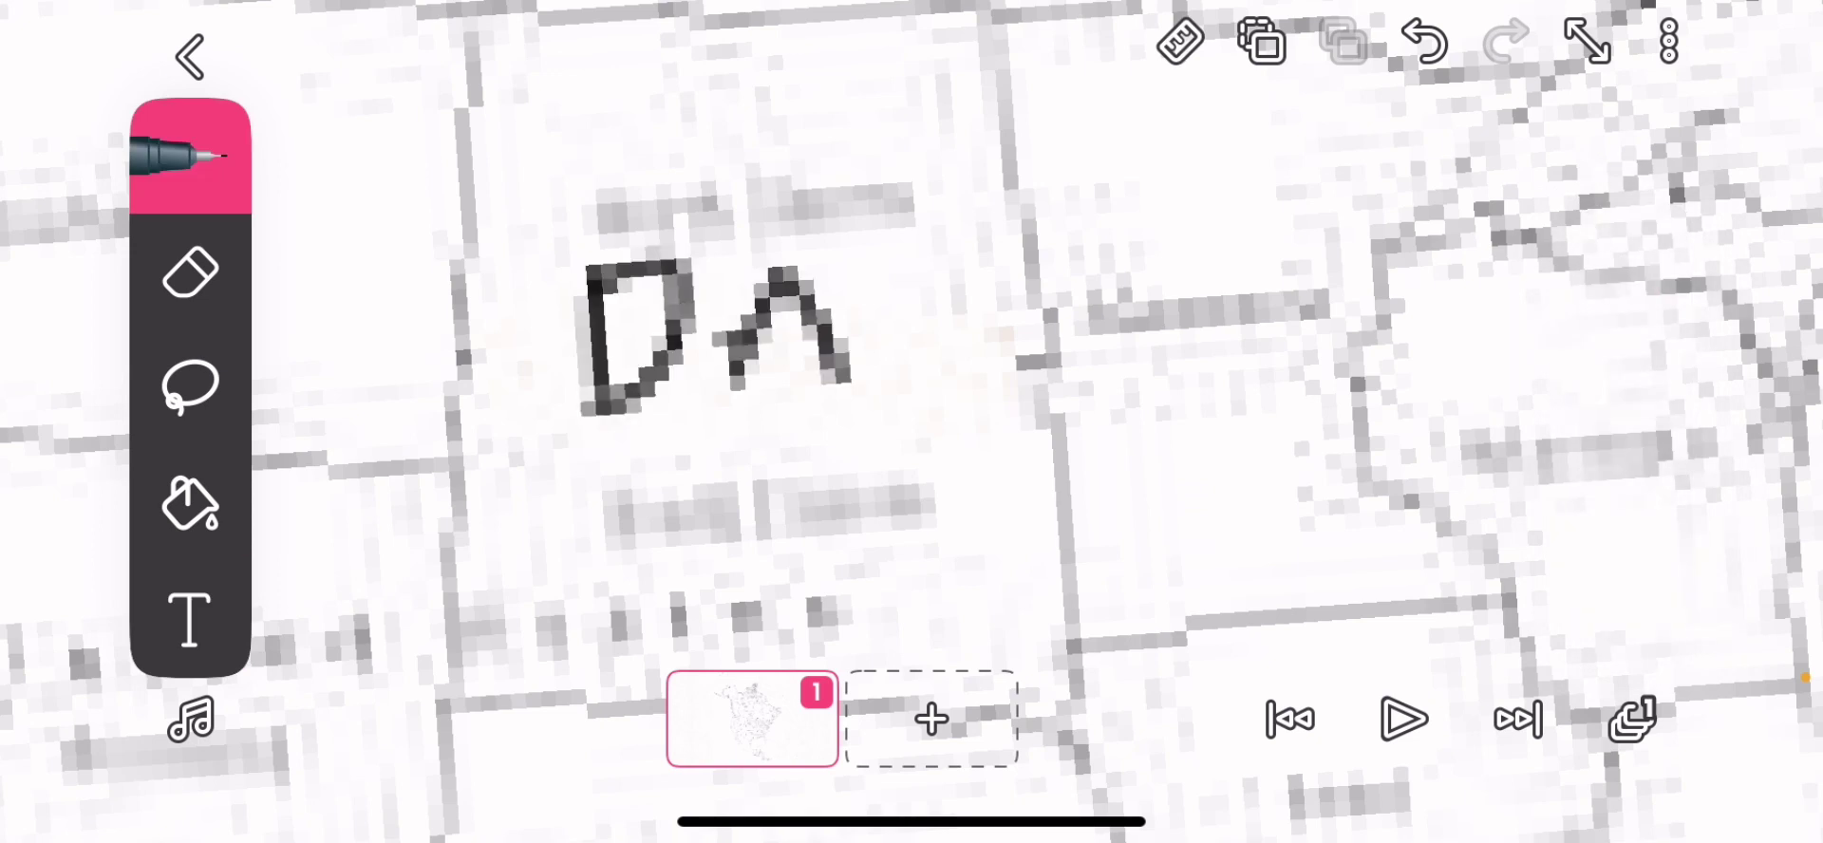
{"action": "scroll", "coordinate": [912, 421], "scroll_direction": "down", "scroll_amount": 3}
{"action": "scroll", "coordinate": [912, 422], "scroll_direction": "down", "scroll_amount": 5}
{"action": "scroll", "coordinate": [912, 423], "scroll_direction": "down", "scroll_amount": 5}
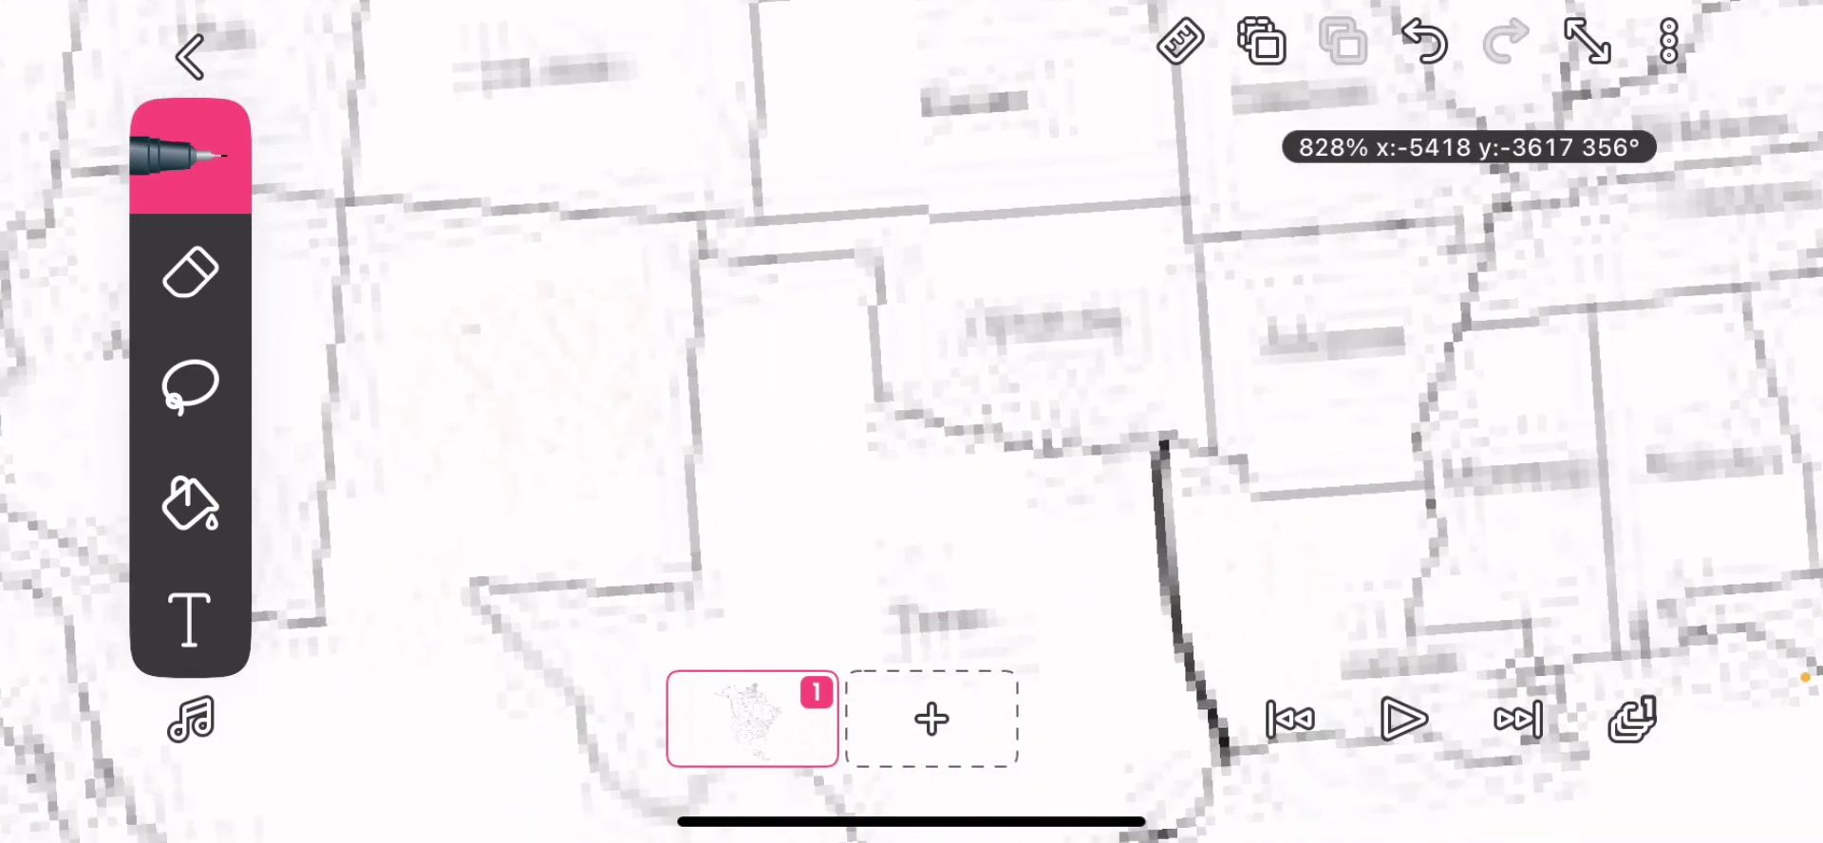
{"action": "scroll", "coordinate": [911, 422], "scroll_direction": "down", "scroll_amount": 3}
{"action": "scroll", "coordinate": [913, 422], "scroll_direction": "left", "scroll_amount": 3}
{"action": "scroll", "coordinate": [913, 421], "scroll_direction": "down", "scroll_amount": 2}
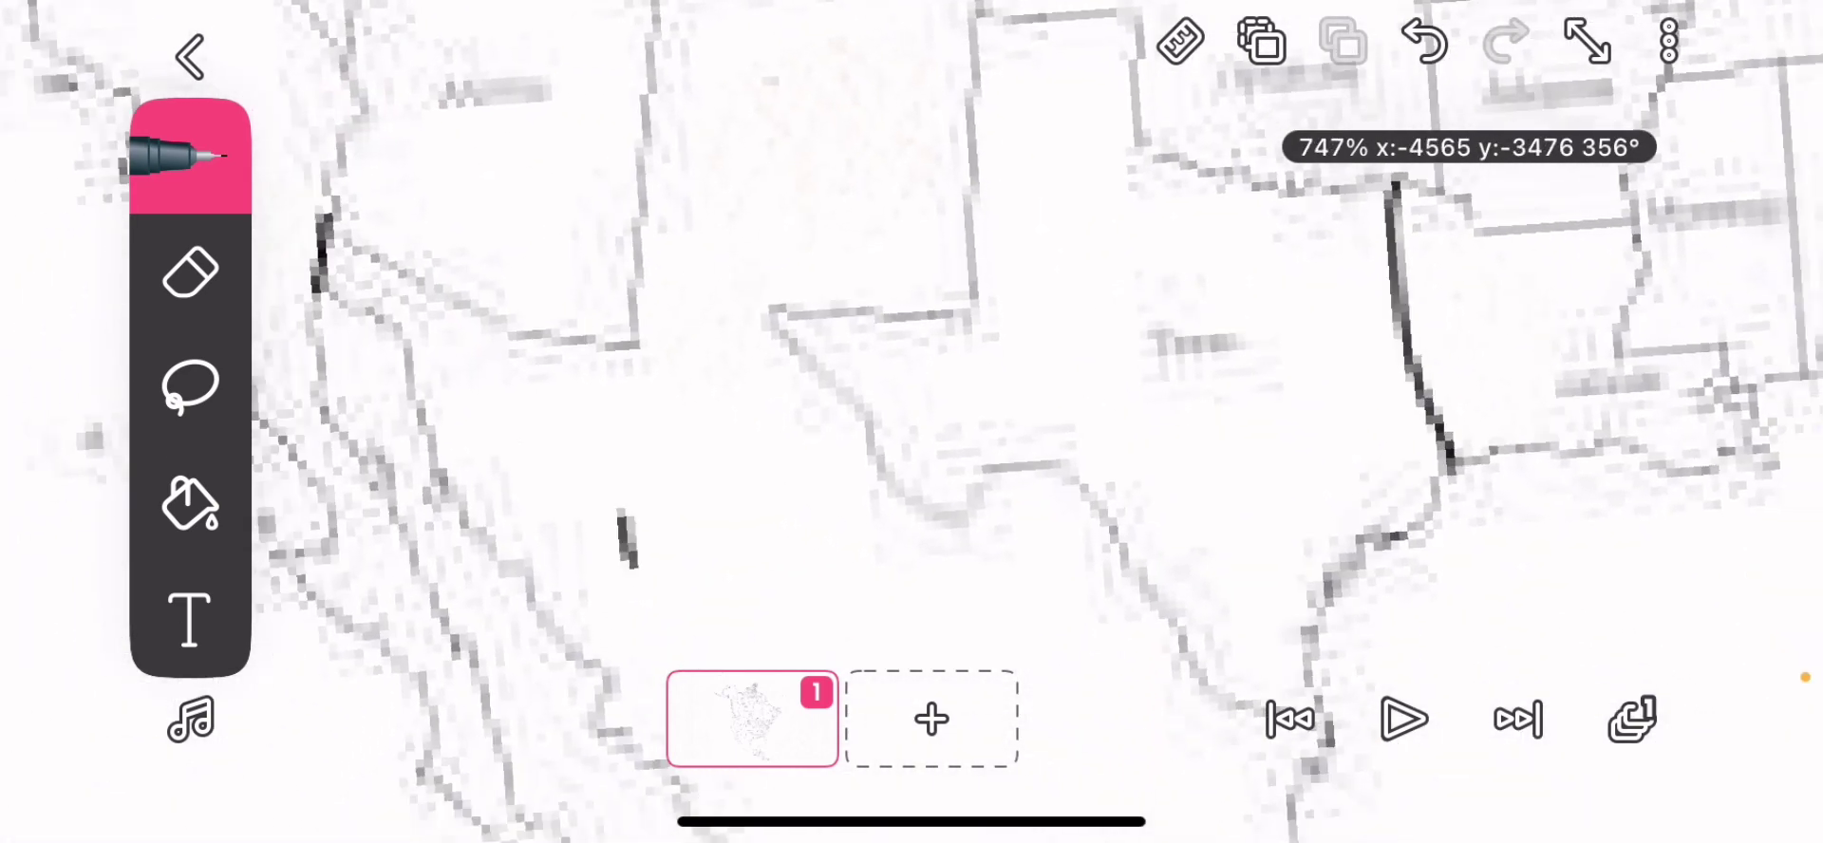
{"action": "scroll", "coordinate": [912, 423], "scroll_direction": "right", "scroll_amount": 3}
{"action": "scroll", "coordinate": [912, 422], "scroll_direction": "up", "scroll_amount": 5}
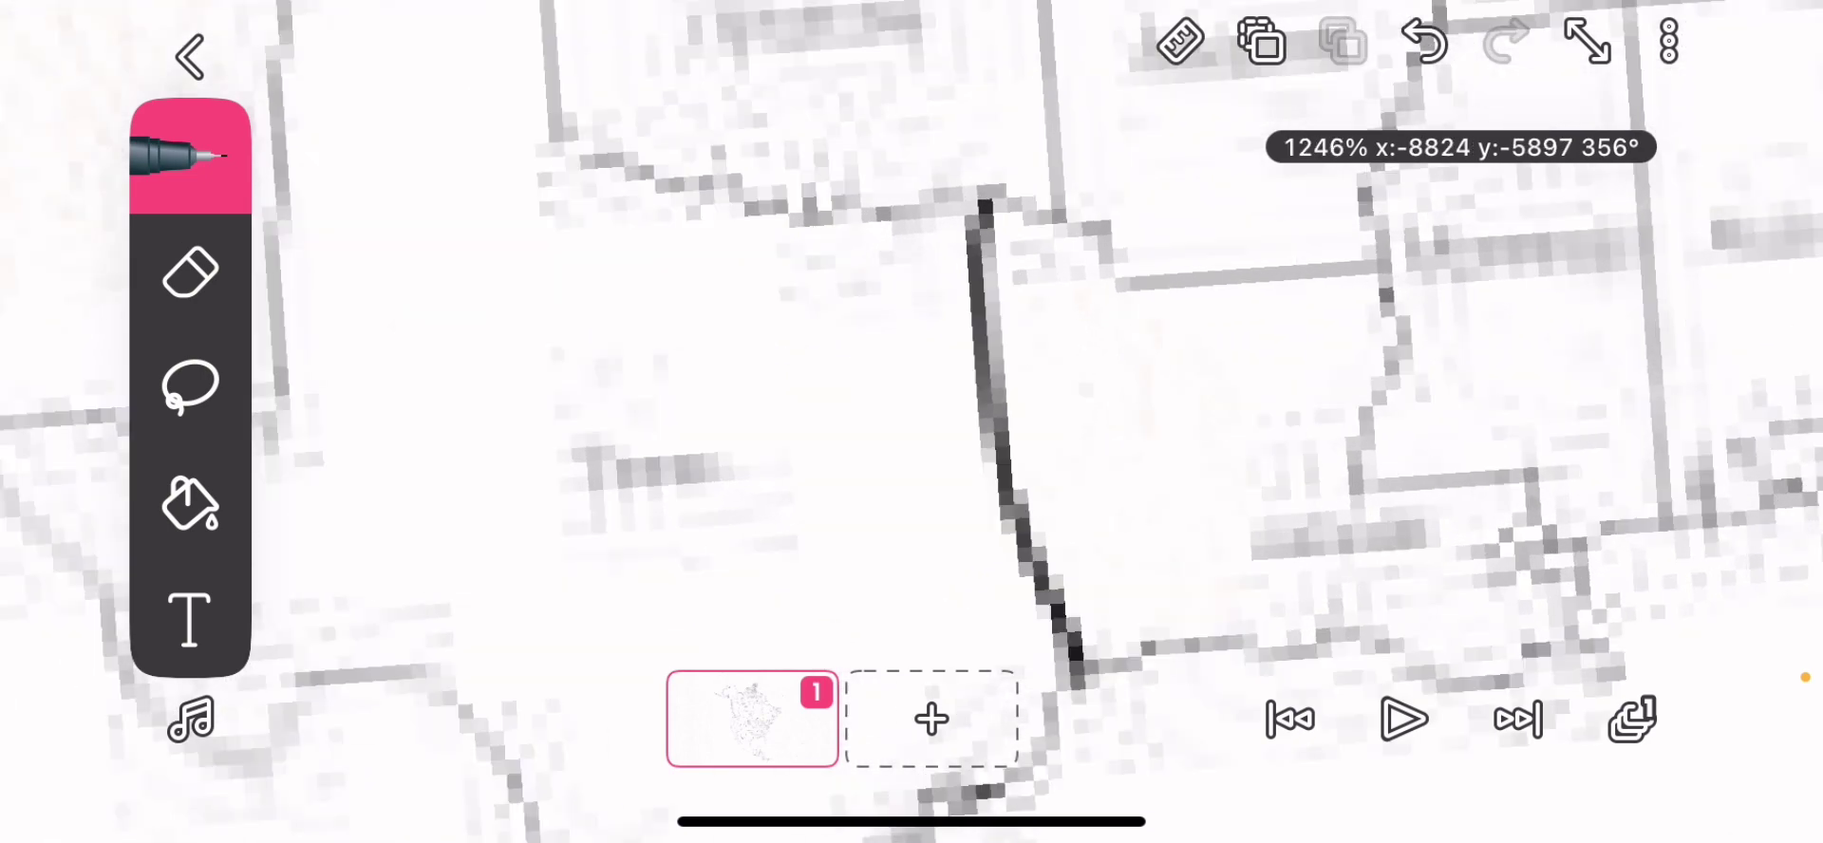
{"action": "scroll", "coordinate": [912, 422], "scroll_direction": "up", "scroll_amount": 3}
{"action": "scroll", "coordinate": [913, 422], "scroll_direction": "down", "scroll_amount": 5}
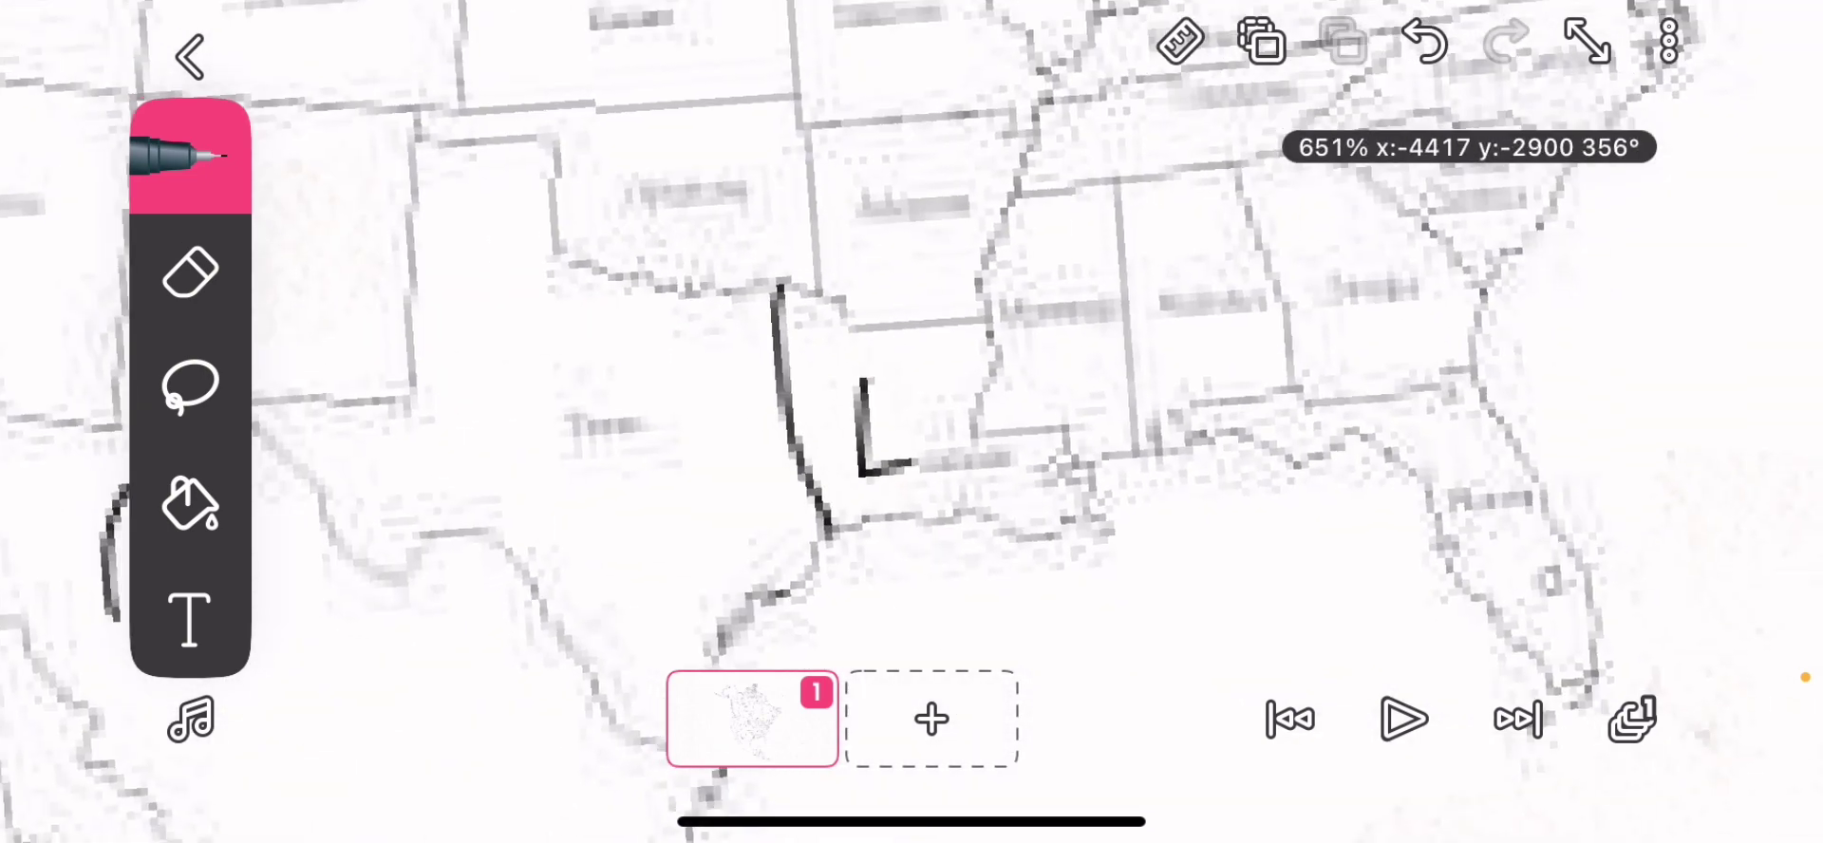
{"action": "scroll", "coordinate": [912, 421], "scroll_direction": "down", "scroll_amount": 5}
{"action": "scroll", "coordinate": [913, 422], "scroll_direction": "up", "scroll_amount": 2}
{"action": "scroll", "coordinate": [912, 422], "scroll_direction": "up", "scroll_amount": 3}
{"action": "scroll", "coordinate": [912, 421], "scroll_direction": "up", "scroll_amount": 3}
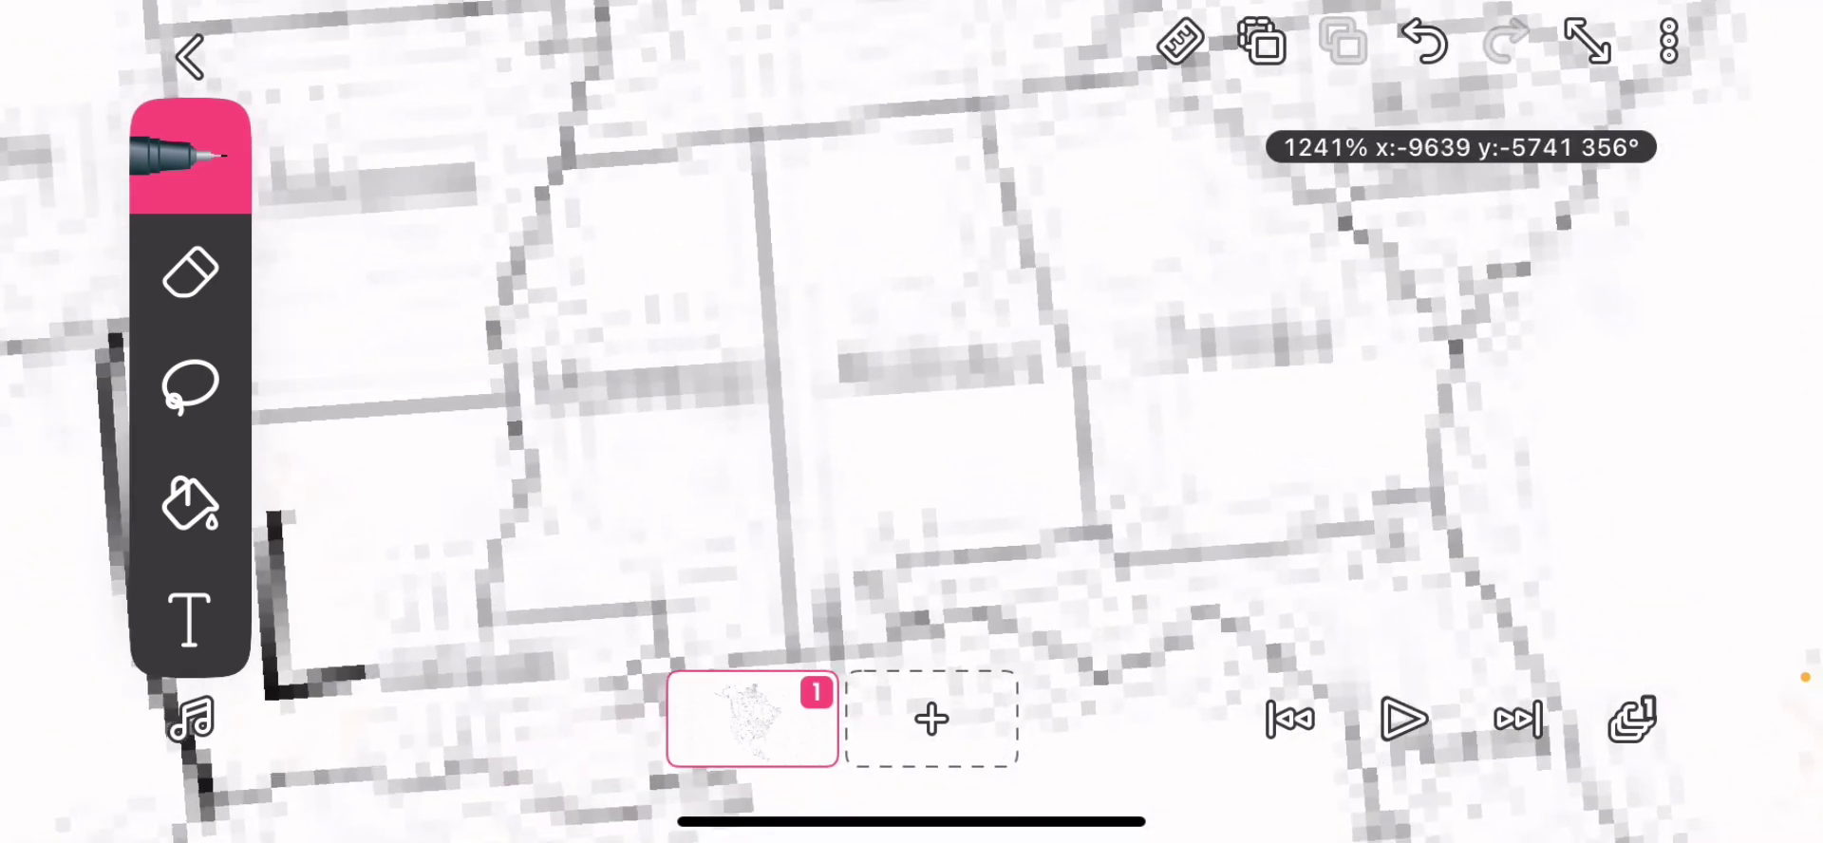
{"action": "scroll", "coordinate": [912, 422], "scroll_direction": "up", "scroll_amount": 1}
{"action": "scroll", "coordinate": [911, 422], "scroll_direction": "up", "scroll_amount": 1}
{"action": "scroll", "coordinate": [912, 422], "scroll_direction": "up", "scroll_amount": 3}
{"action": "scroll", "coordinate": [912, 422], "scroll_direction": "up", "scroll_amount": 1}
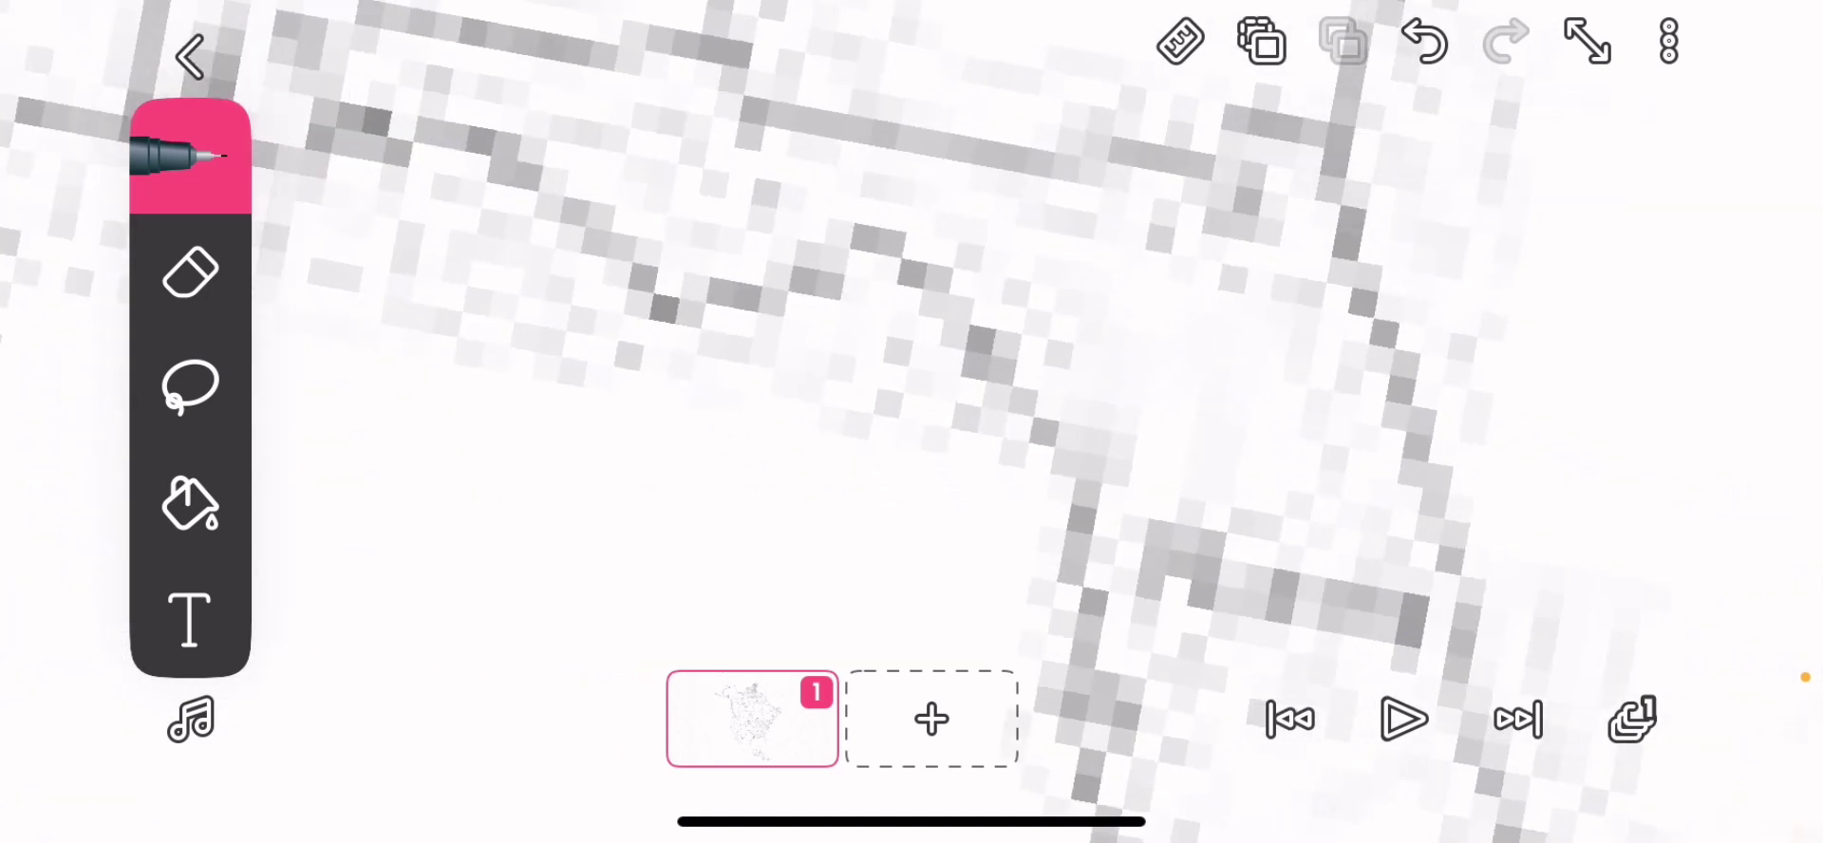
{"action": "scroll", "coordinate": [912, 421], "scroll_direction": "down", "scroll_amount": 3}
{"action": "scroll", "coordinate": [912, 422], "scroll_direction": "down", "scroll_amount": 1}
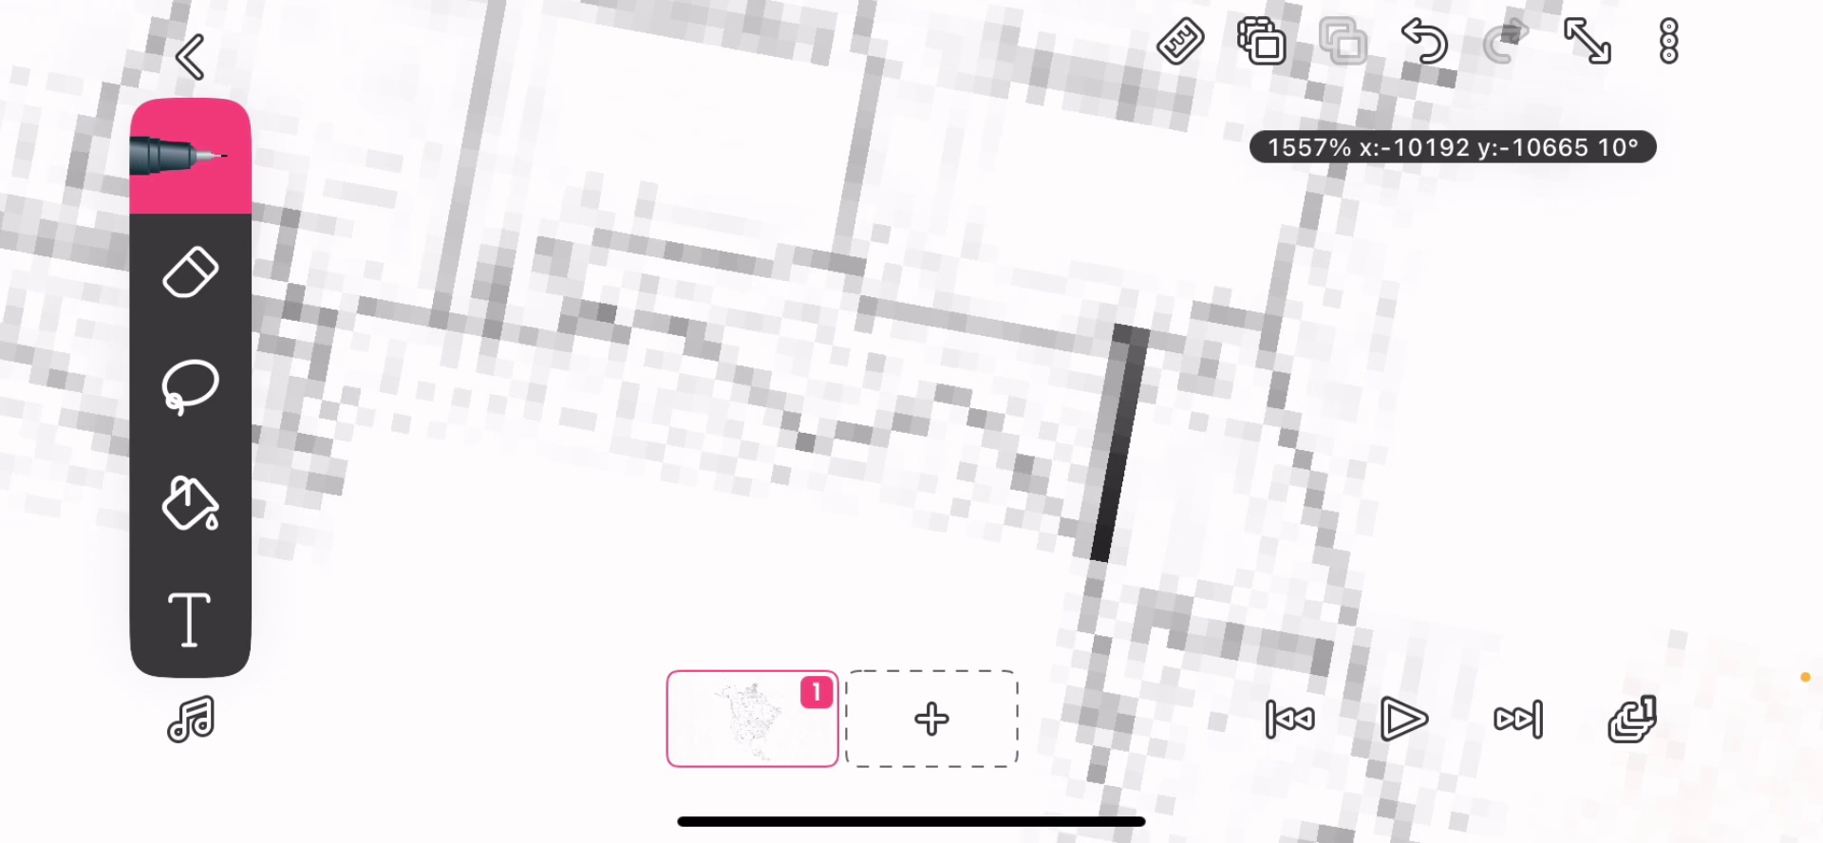
{"action": "scroll", "coordinate": [913, 422], "scroll_direction": "up", "scroll_amount": 1}
{"action": "scroll", "coordinate": [911, 422], "scroll_direction": "up", "scroll_amount": 1}
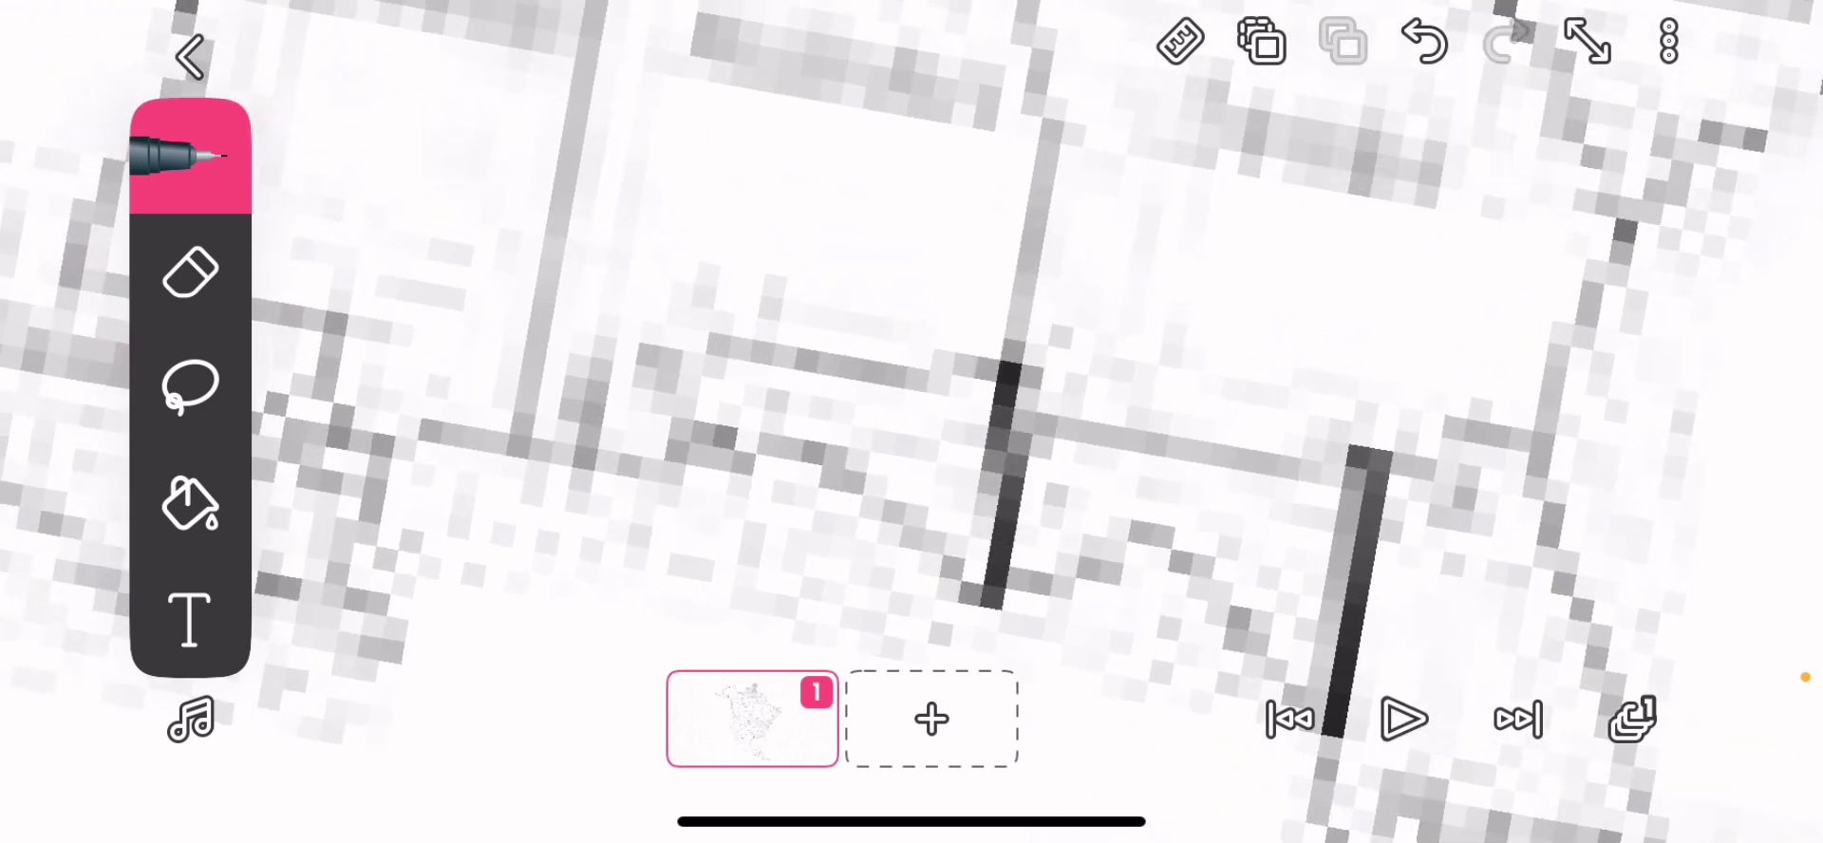
Hand-draw an L on Louisiana and thick dark lines along neighbouring Gulf Coast borders
{"action": "left_click", "coordinate": [191, 386]}
{"action": "scroll", "coordinate": [912, 422], "scroll_direction": "up", "scroll_amount": 2}
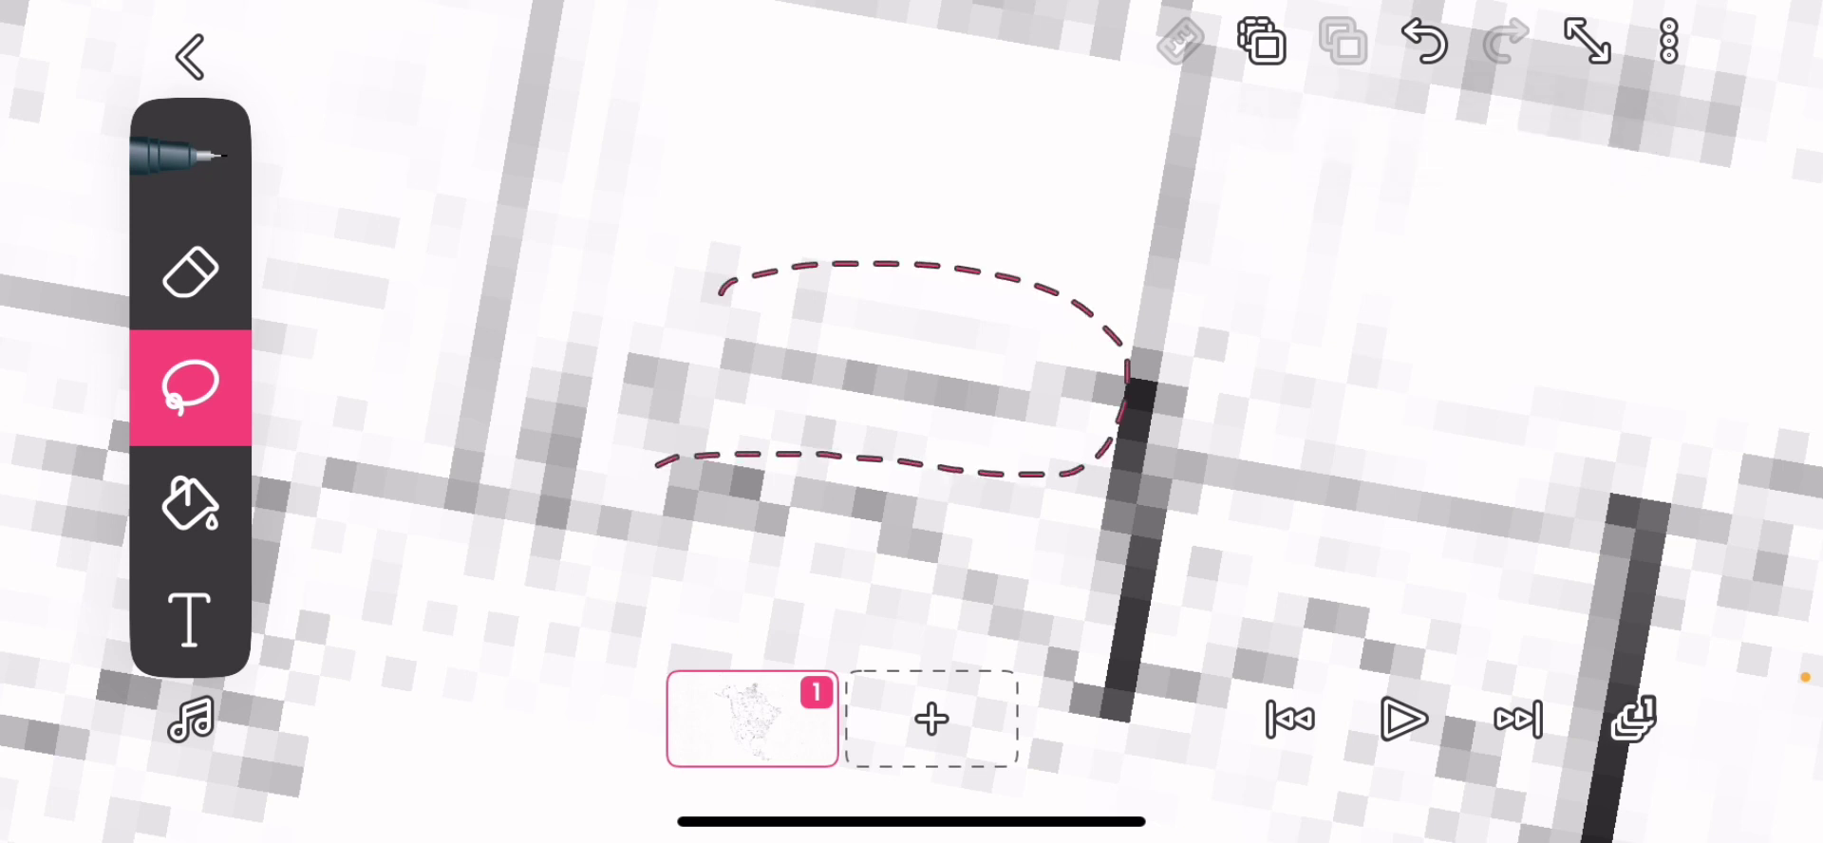
Shift lassoed Gulf Coast border pieces down into the Gulf and angle the eastern line's top
{"action": "left_click_drag", "start_coordinate": [655, 463], "coordinate": [693, 396]}
{"action": "scroll", "coordinate": [911, 422], "scroll_direction": "down", "scroll_amount": 1}
{"action": "scroll", "coordinate": [912, 422], "scroll_direction": "down", "scroll_amount": 5}
{"action": "left_click_drag", "start_coordinate": [811, 342], "coordinate": [814, 402]}
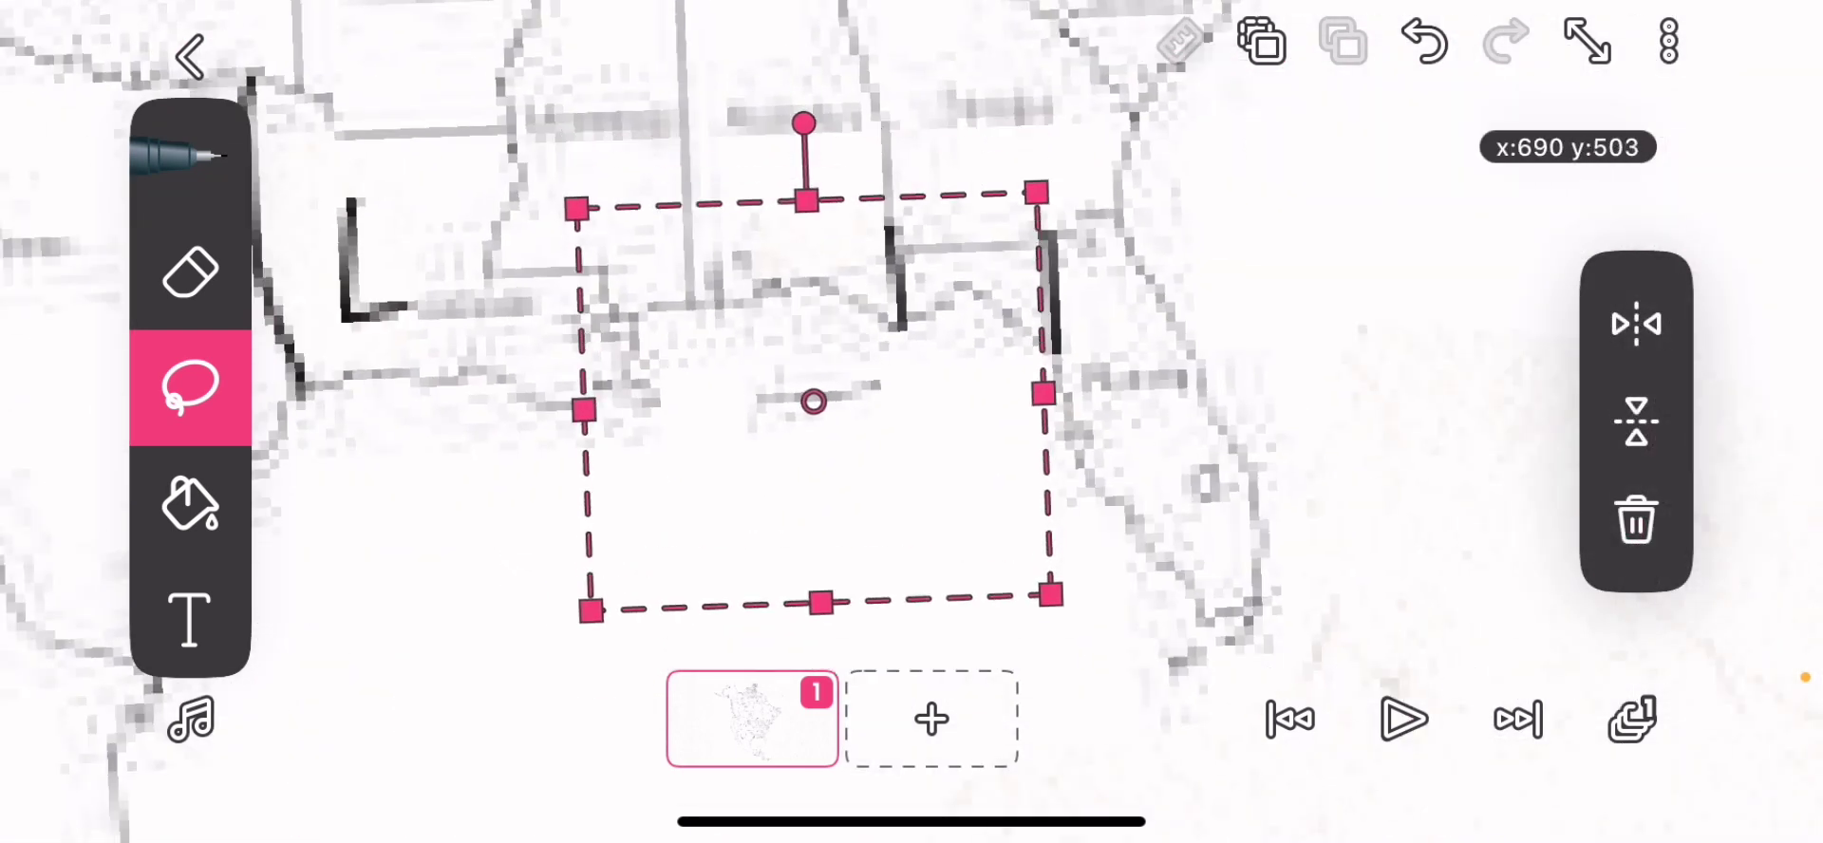
{"action": "scroll", "coordinate": [912, 421], "scroll_direction": "down", "scroll_amount": 3}
{"action": "scroll", "coordinate": [911, 422], "scroll_direction": "down", "scroll_amount": 2}
{"action": "scroll", "coordinate": [917, 485], "scroll_direction": "down", "scroll_amount": 1}
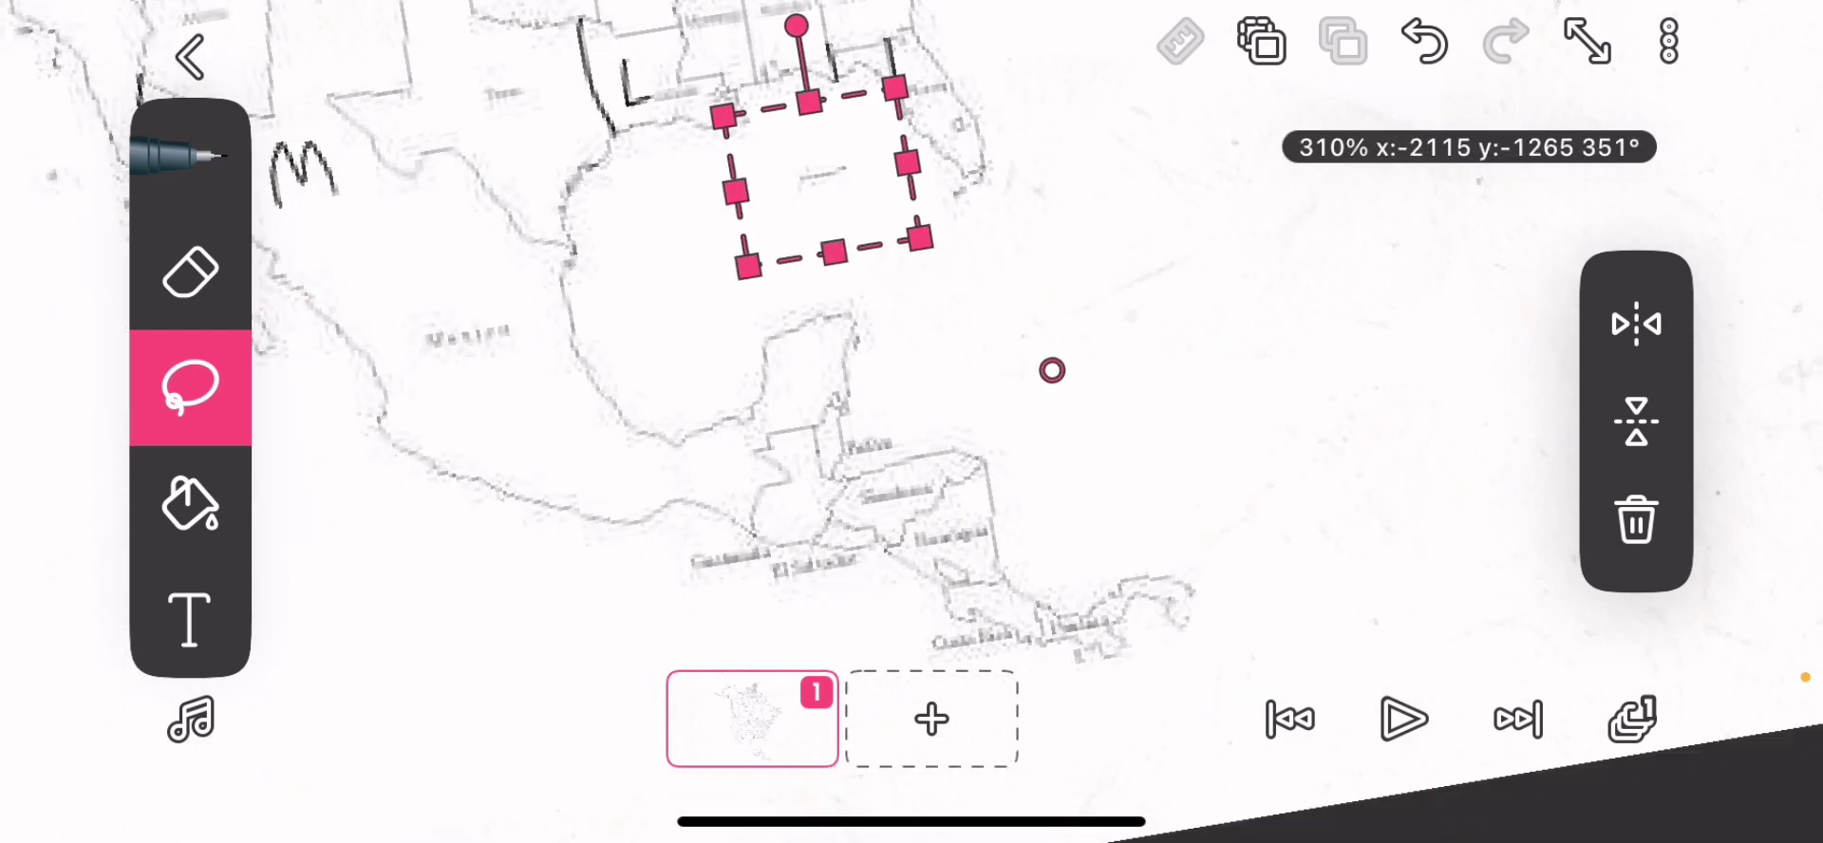
{"action": "left_click_drag", "start_coordinate": [1034, 347], "coordinate": [1439, 838]}
{"action": "scroll", "coordinate": [911, 422], "scroll_direction": "up", "scroll_amount": 2}
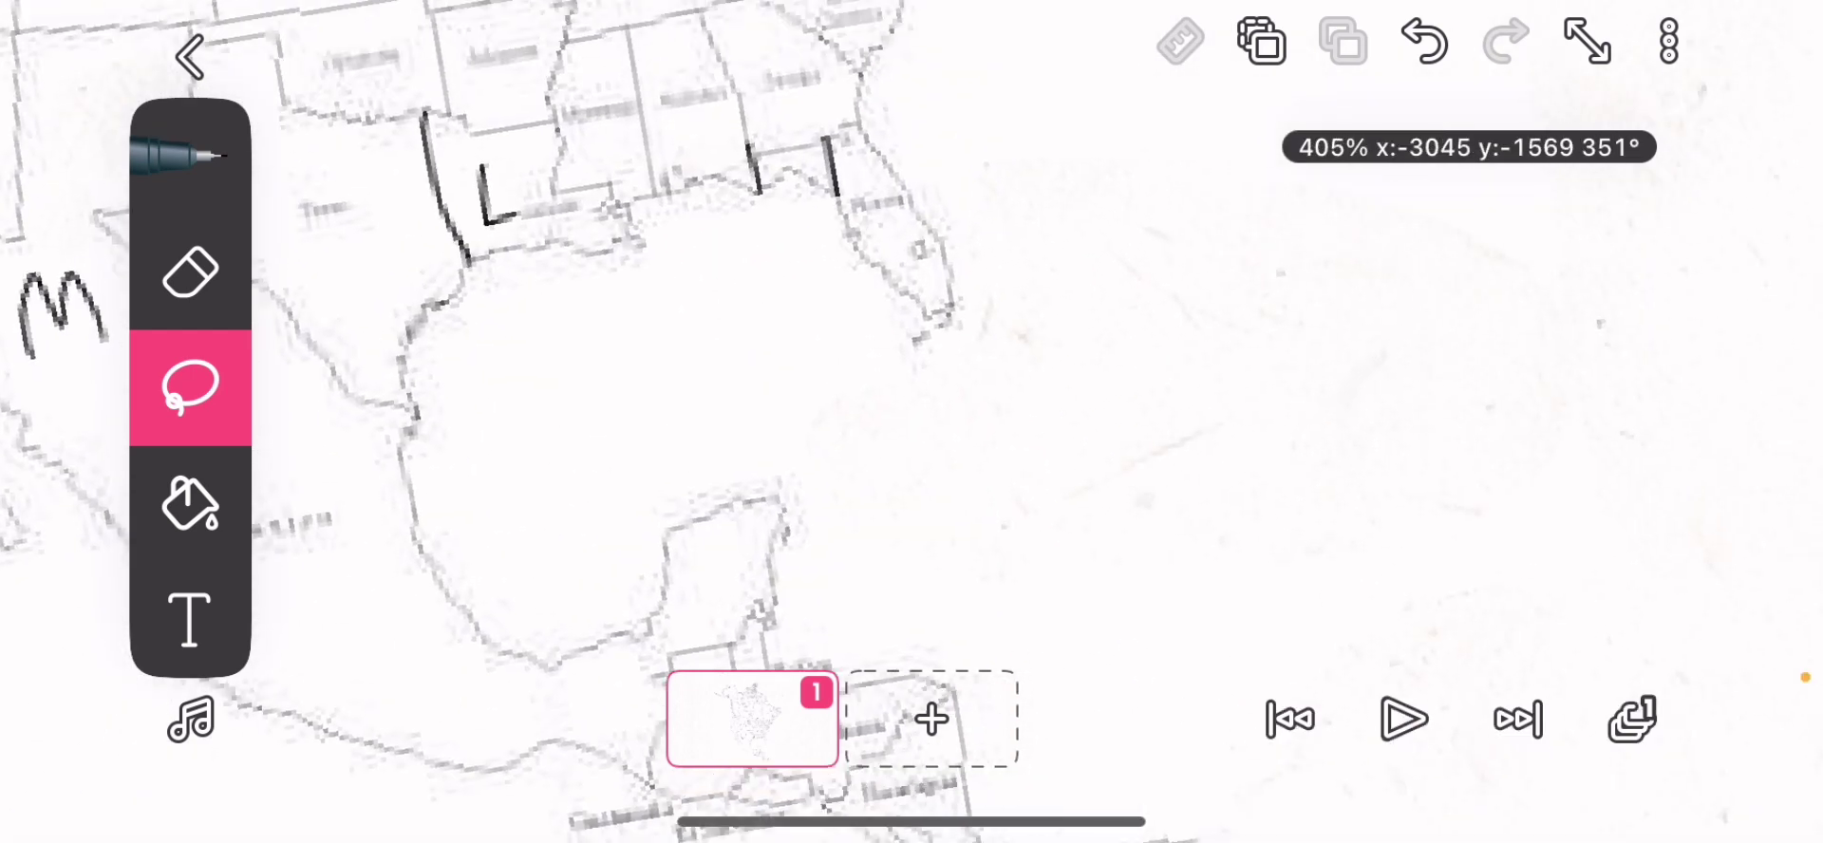
{"action": "scroll", "coordinate": [911, 423], "scroll_direction": "up", "scroll_amount": 2}
{"action": "scroll", "coordinate": [912, 422], "scroll_direction": "up", "scroll_amount": 3}
{"action": "scroll", "coordinate": [912, 421], "scroll_direction": "up", "scroll_amount": 1}
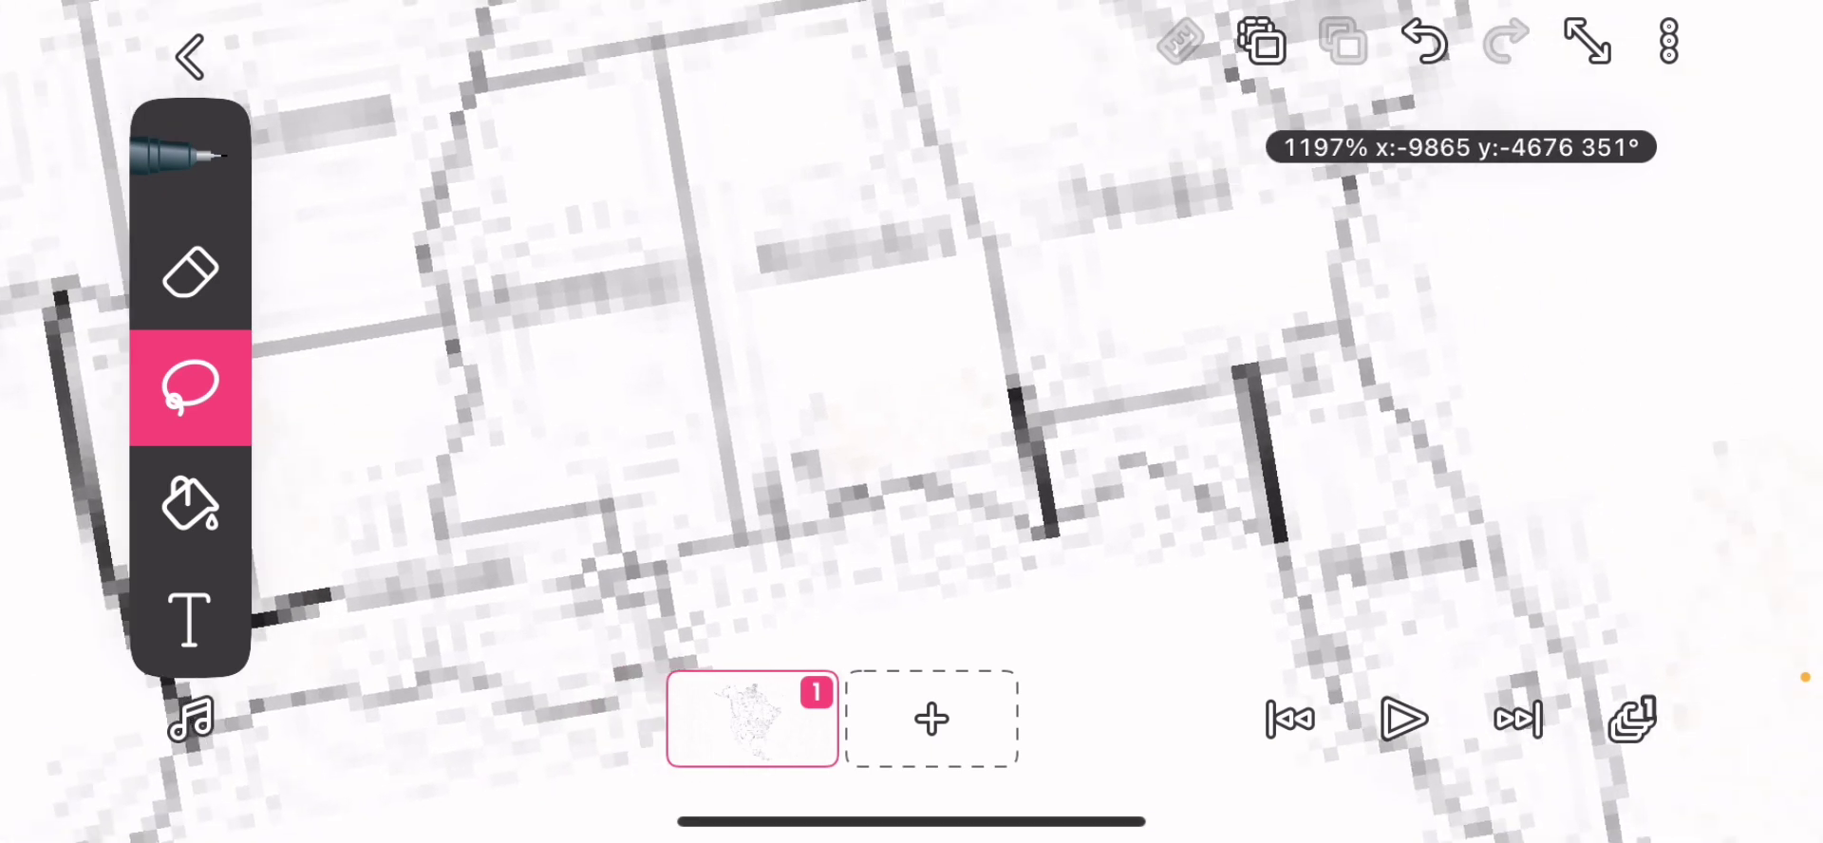
{"action": "scroll", "coordinate": [912, 422], "scroll_direction": "up", "scroll_amount": 1}
{"action": "scroll", "coordinate": [912, 422], "scroll_direction": "up", "scroll_amount": 1}
{"action": "scroll", "coordinate": [911, 422], "scroll_direction": "up", "scroll_amount": 1}
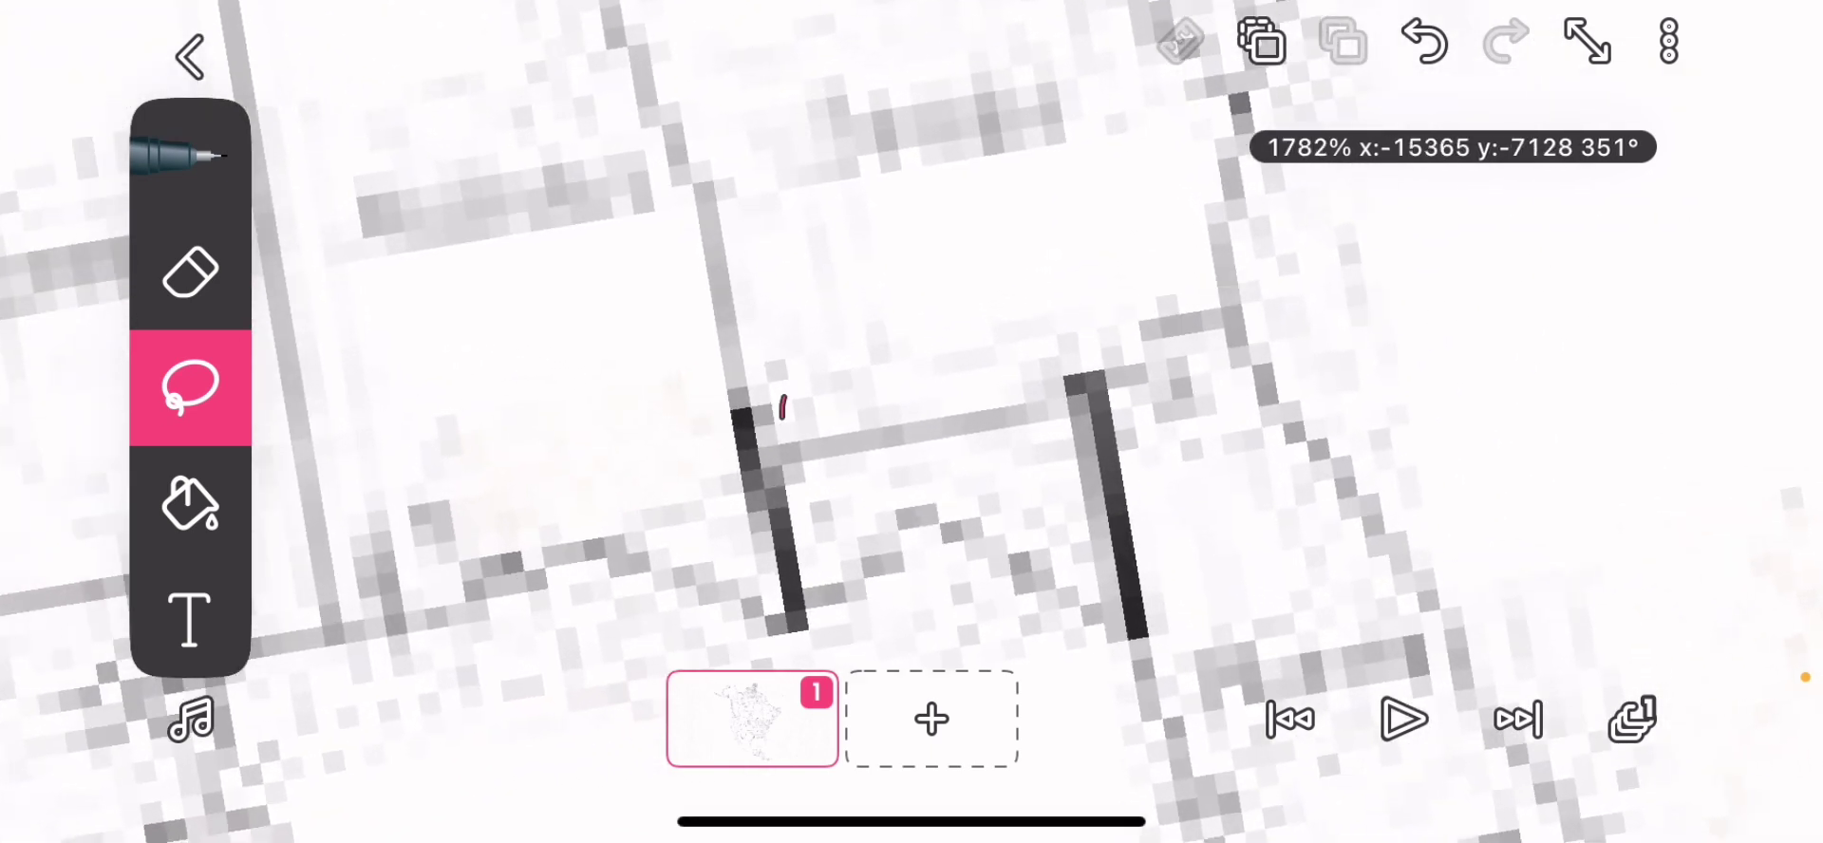
{"action": "left_click_drag", "start_coordinate": [1074, 413], "coordinate": [781, 399]}
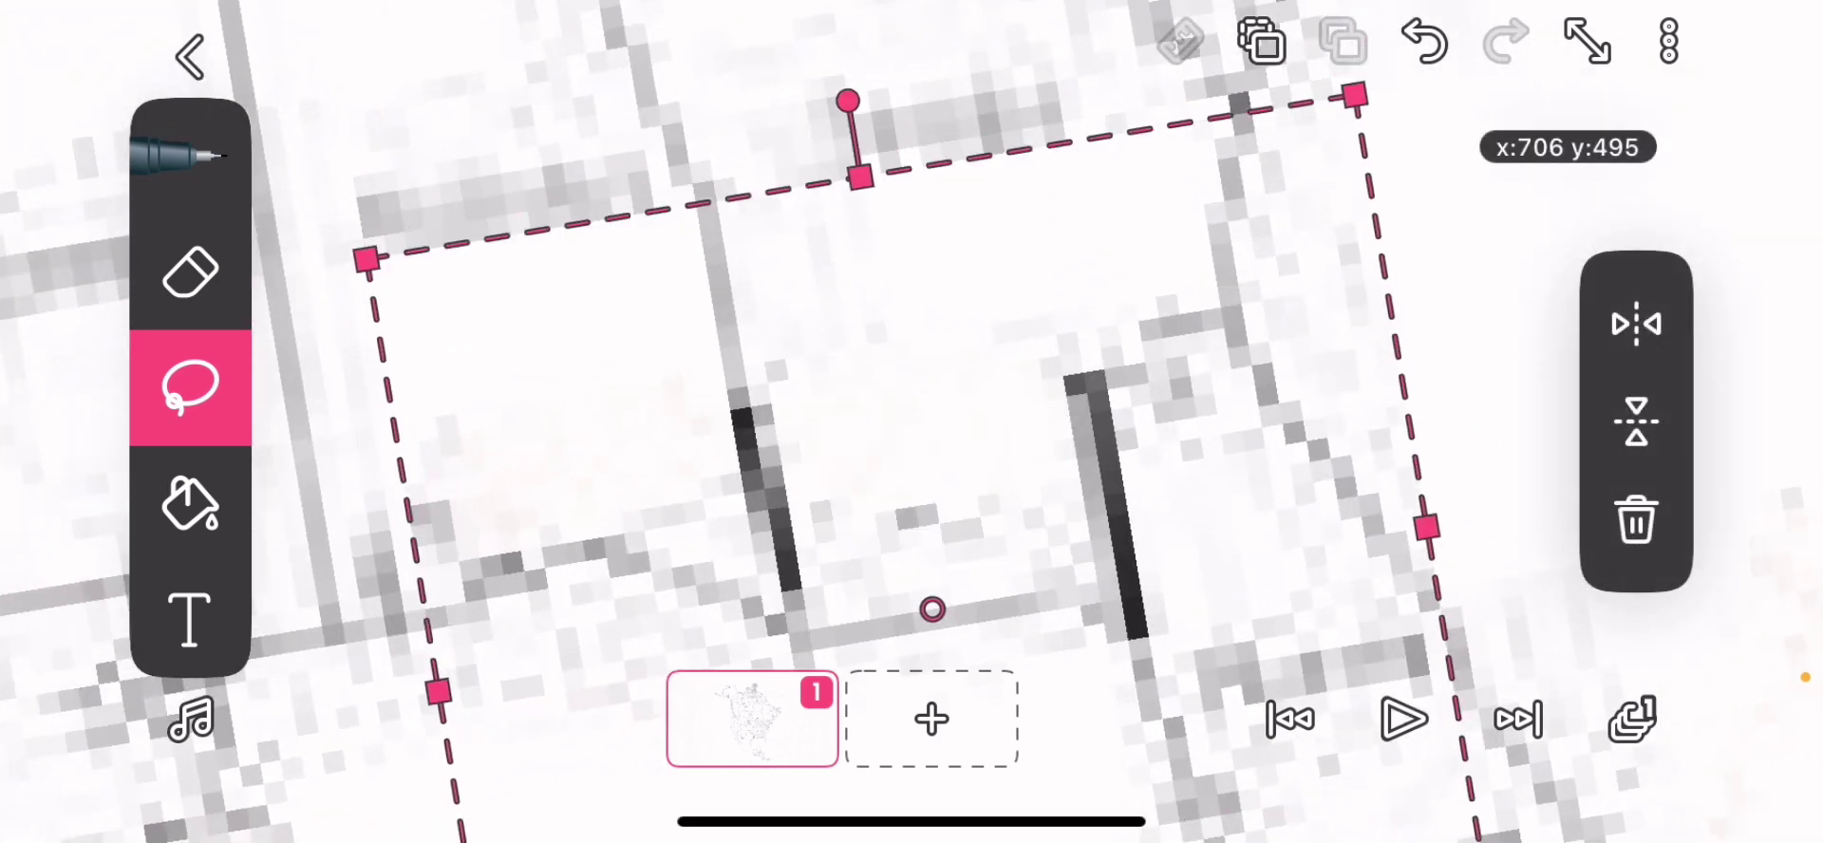
{"action": "scroll", "coordinate": [911, 421], "scroll_direction": "down", "scroll_amount": 2}
{"action": "scroll", "coordinate": [911, 421], "scroll_direction": "down", "scroll_amount": 2}
{"action": "scroll", "coordinate": [913, 421], "scroll_direction": "down", "scroll_amount": 3}
{"action": "scroll", "coordinate": [912, 421], "scroll_direction": "down", "scroll_amount": 1}
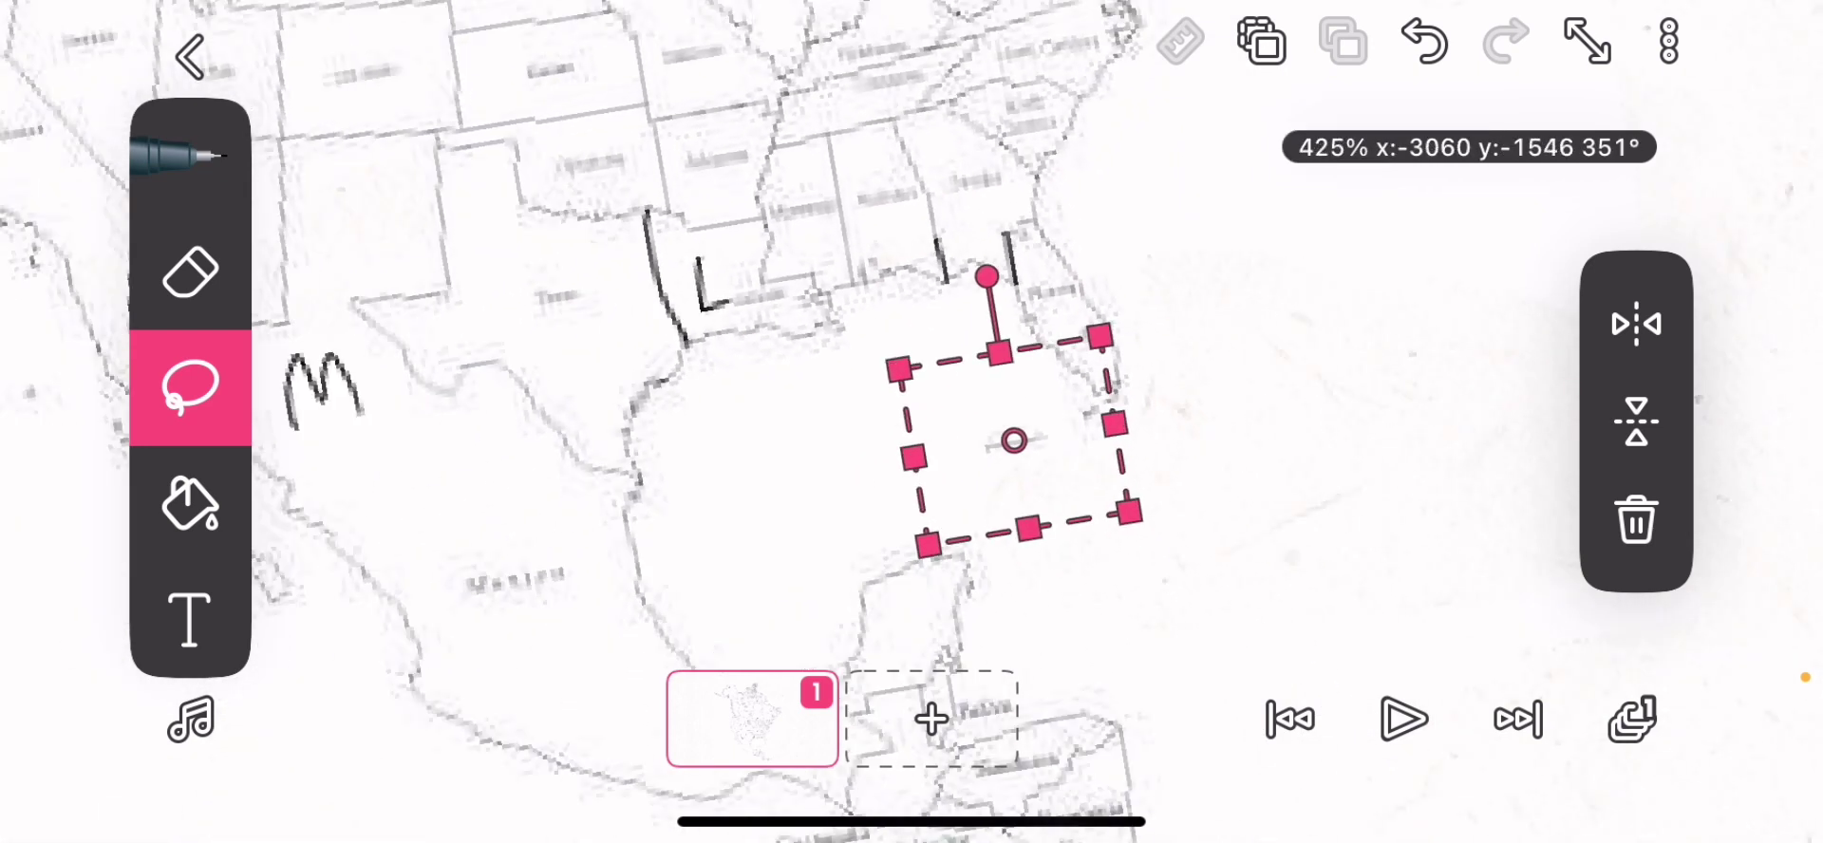
{"action": "scroll", "coordinate": [911, 422], "scroll_direction": "down", "scroll_amount": 2}
{"action": "scroll", "coordinate": [912, 422], "scroll_direction": "down", "scroll_amount": 2}
{"action": "scroll", "coordinate": [912, 422], "scroll_direction": "down", "scroll_amount": 2}
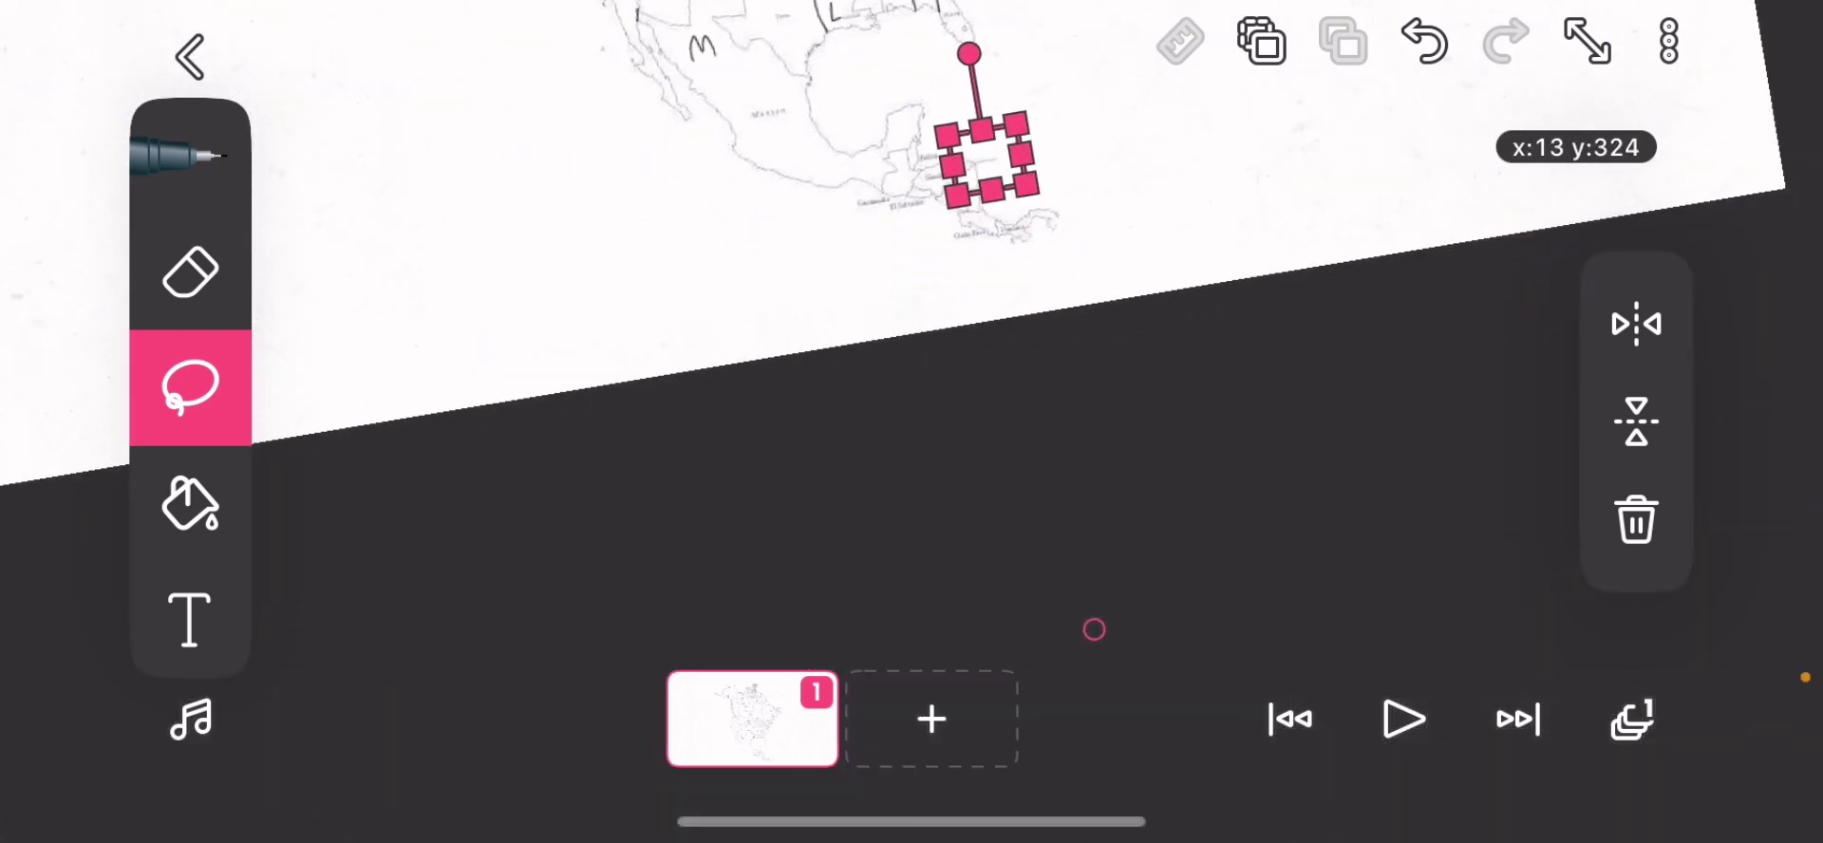
{"action": "scroll", "coordinate": [913, 421], "scroll_direction": "up", "scroll_amount": 1}
{"action": "scroll", "coordinate": [911, 423], "scroll_direction": "up", "scroll_amount": 3}
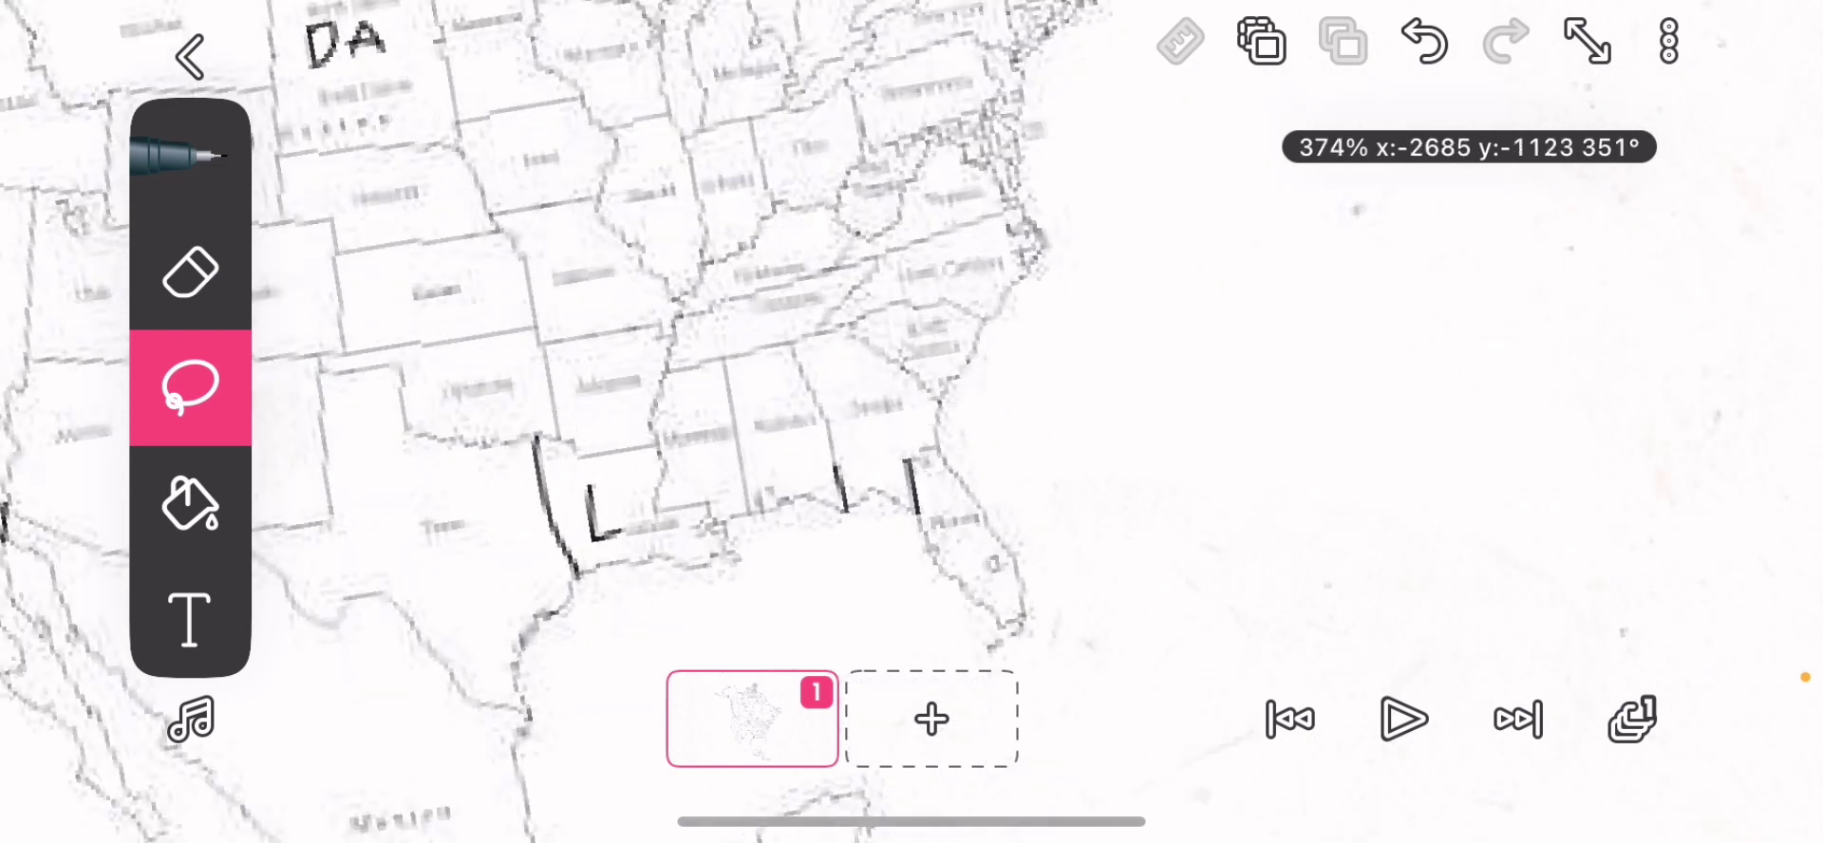
{"action": "scroll", "coordinate": [912, 422], "scroll_direction": "up", "scroll_amount": 2}
{"action": "scroll", "coordinate": [913, 422], "scroll_direction": "up", "scroll_amount": 2}
{"action": "scroll", "coordinate": [912, 422], "scroll_direction": "up", "scroll_amount": 2}
{"action": "scroll", "coordinate": [911, 422], "scroll_direction": "up", "scroll_amount": 2}
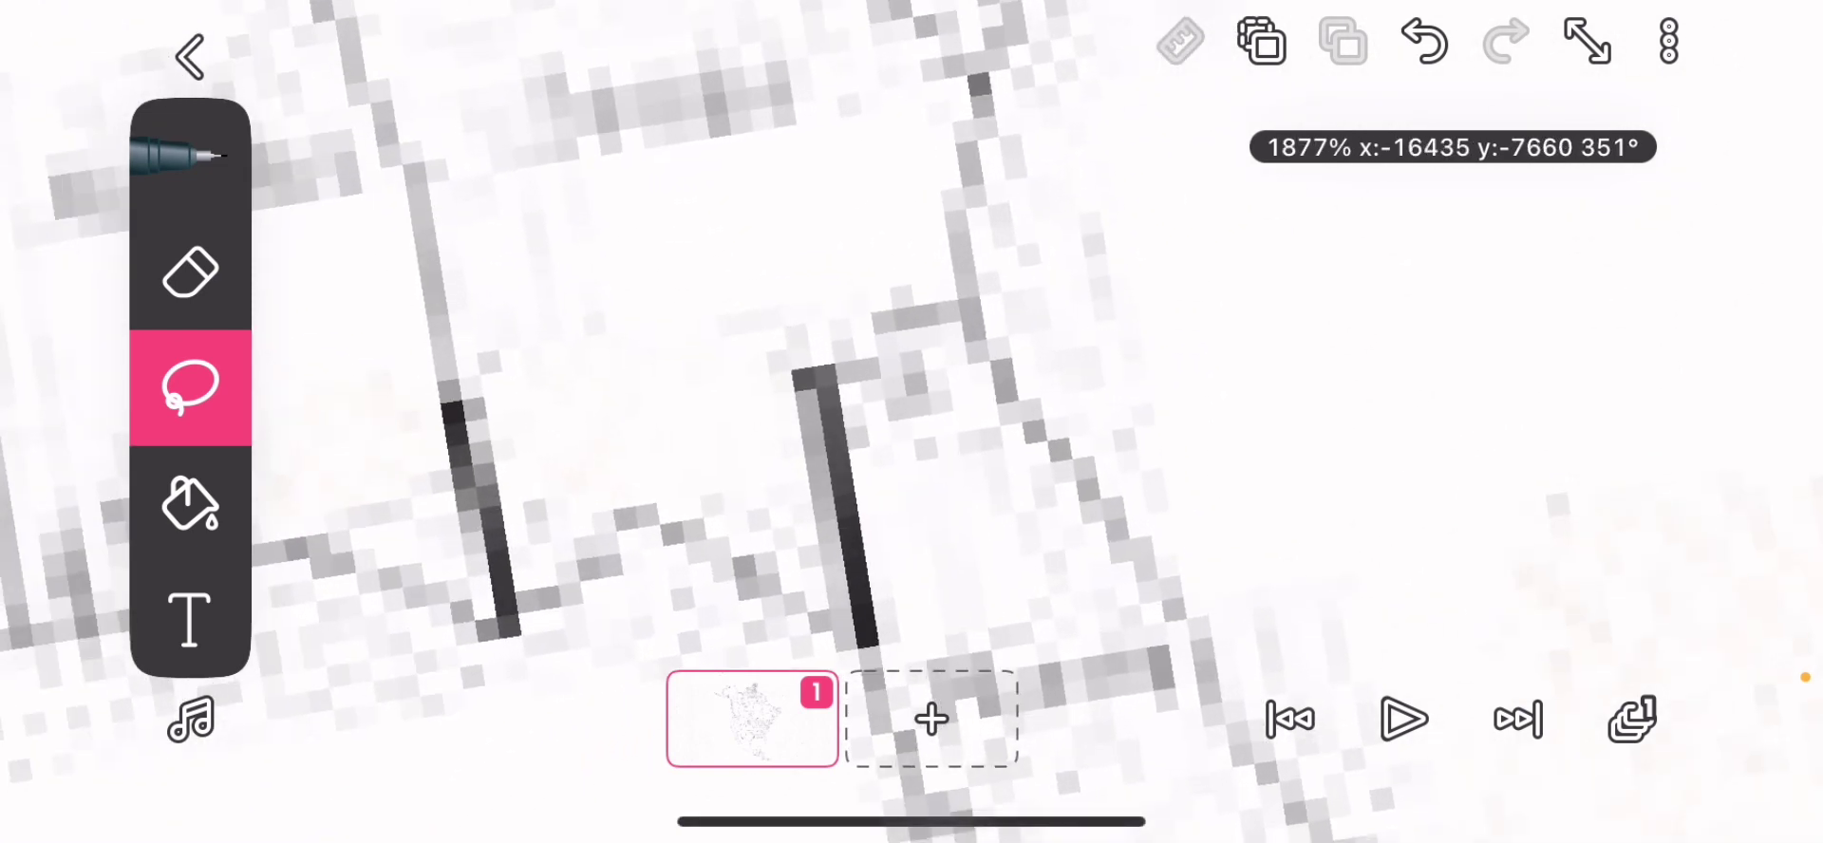
{"action": "left_click", "coordinate": [190, 156]}
{"action": "scroll", "coordinate": [912, 422], "scroll_direction": "down", "scroll_amount": 2}
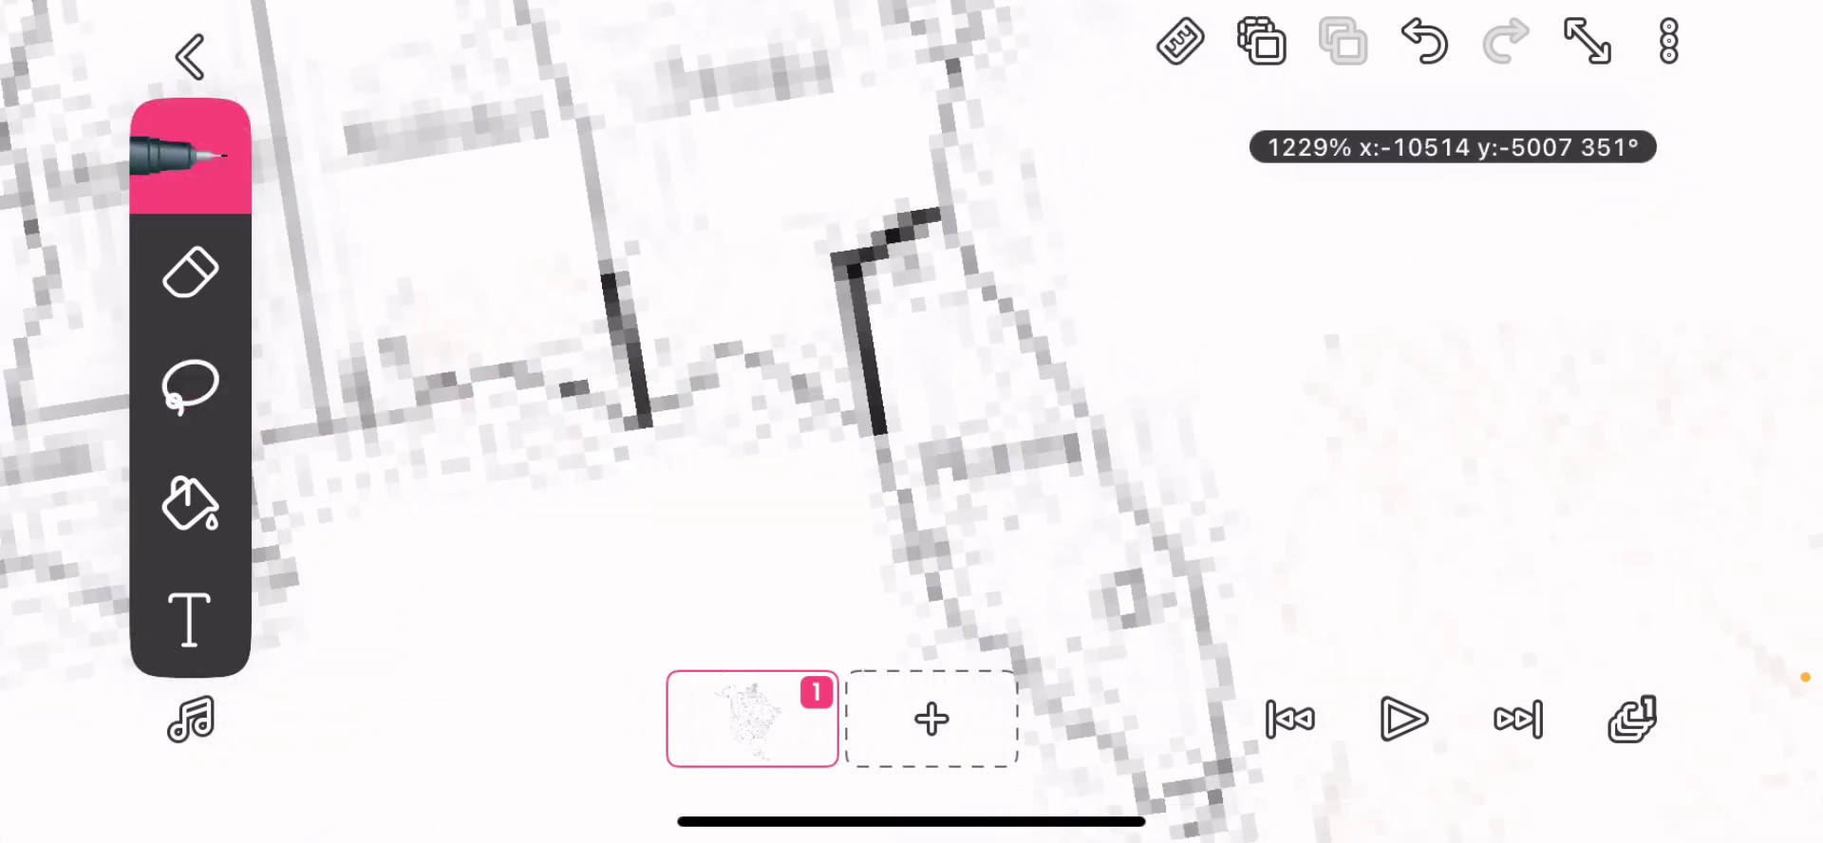
{"action": "scroll", "coordinate": [912, 423], "scroll_direction": "down", "scroll_amount": 2}
{"action": "scroll", "coordinate": [913, 422], "scroll_direction": "down", "scroll_amount": 1}
{"action": "scroll", "coordinate": [913, 422], "scroll_direction": "down", "scroll_amount": 1}
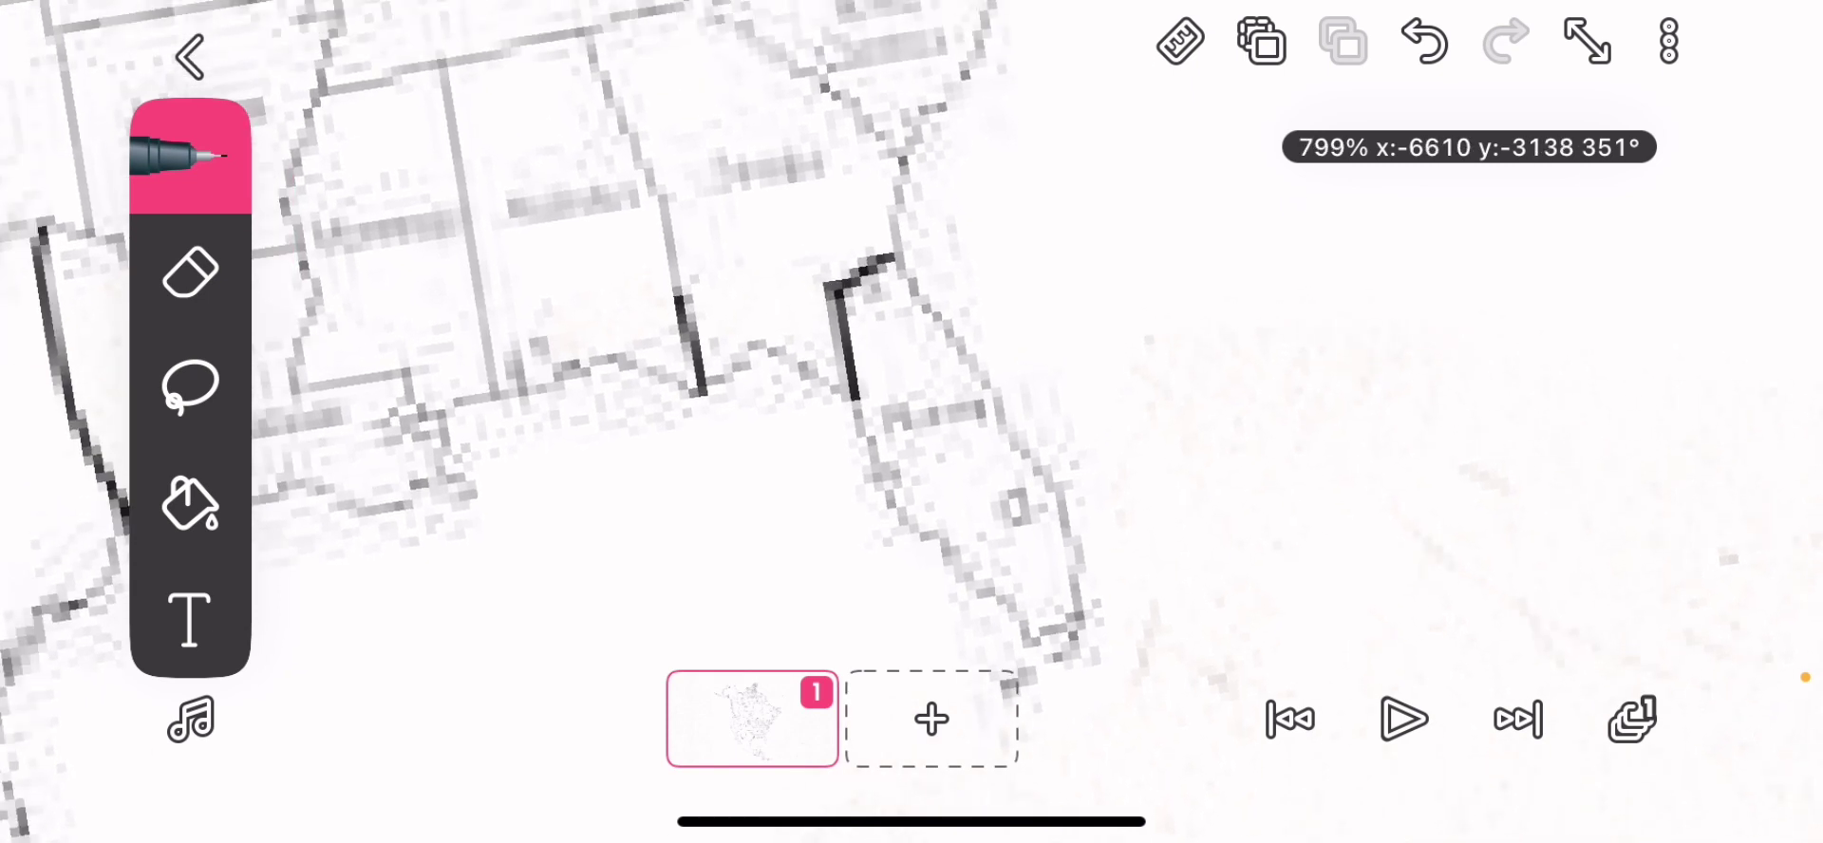
{"action": "scroll", "coordinate": [912, 422], "scroll_direction": "up", "scroll_amount": 1}
{"action": "scroll", "coordinate": [911, 423], "scroll_direction": "up", "scroll_amount": 3}
{"action": "scroll", "coordinate": [912, 422], "scroll_direction": "up", "scroll_amount": 2}
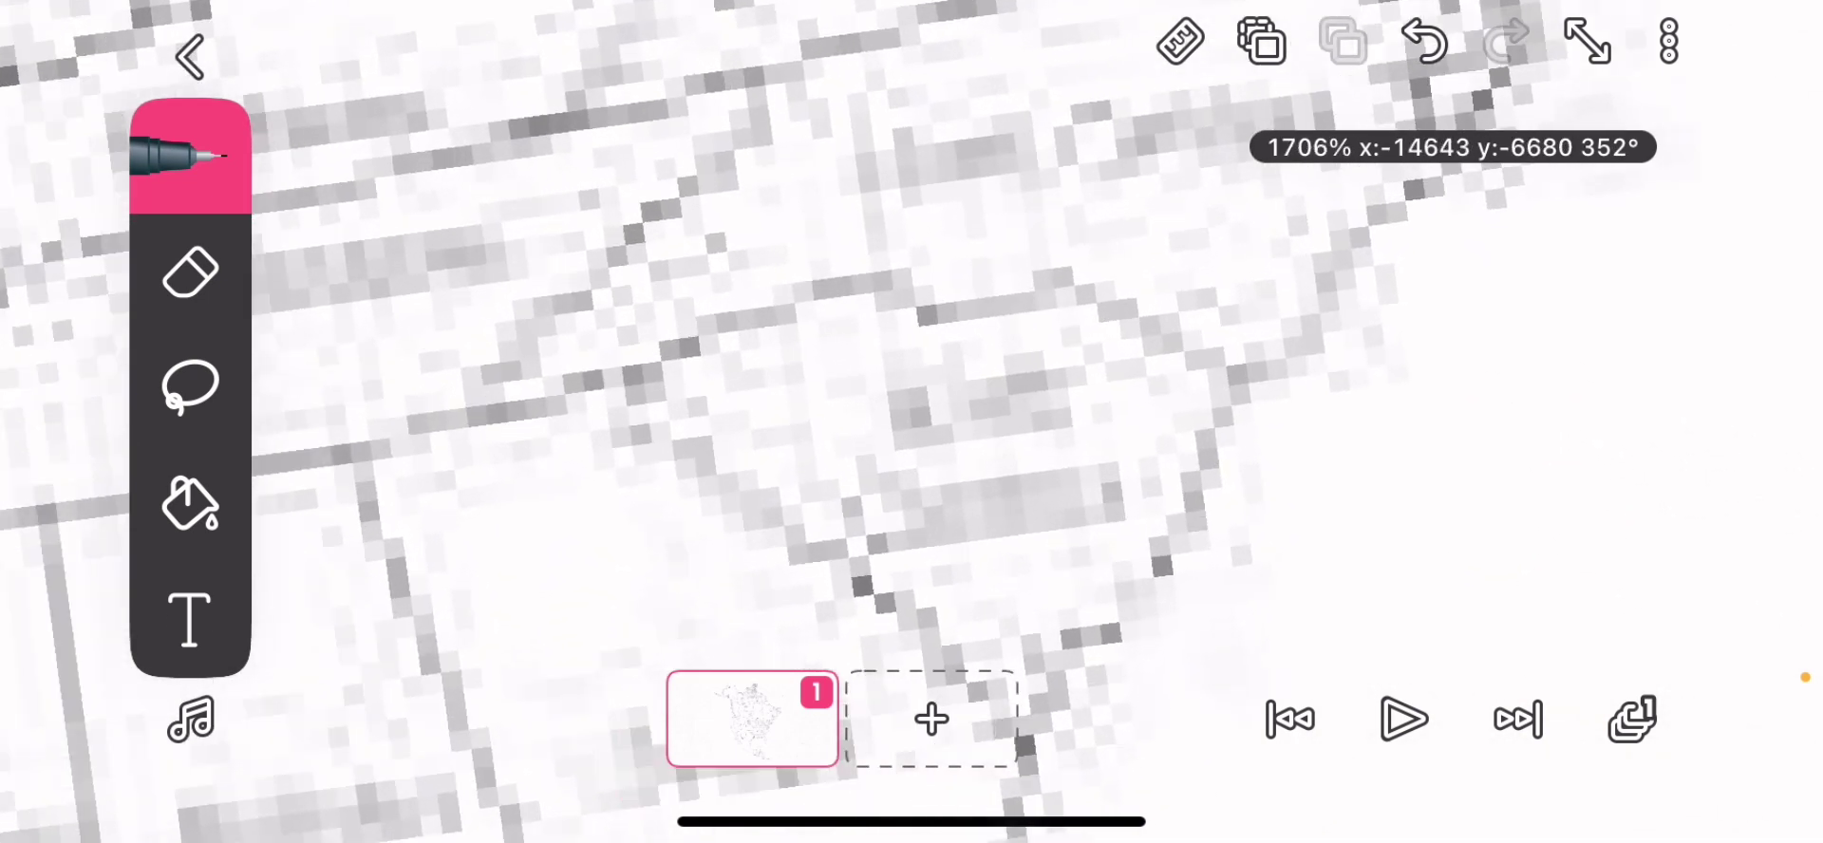
{"action": "scroll", "coordinate": [912, 422], "scroll_direction": "down", "scroll_amount": 1}
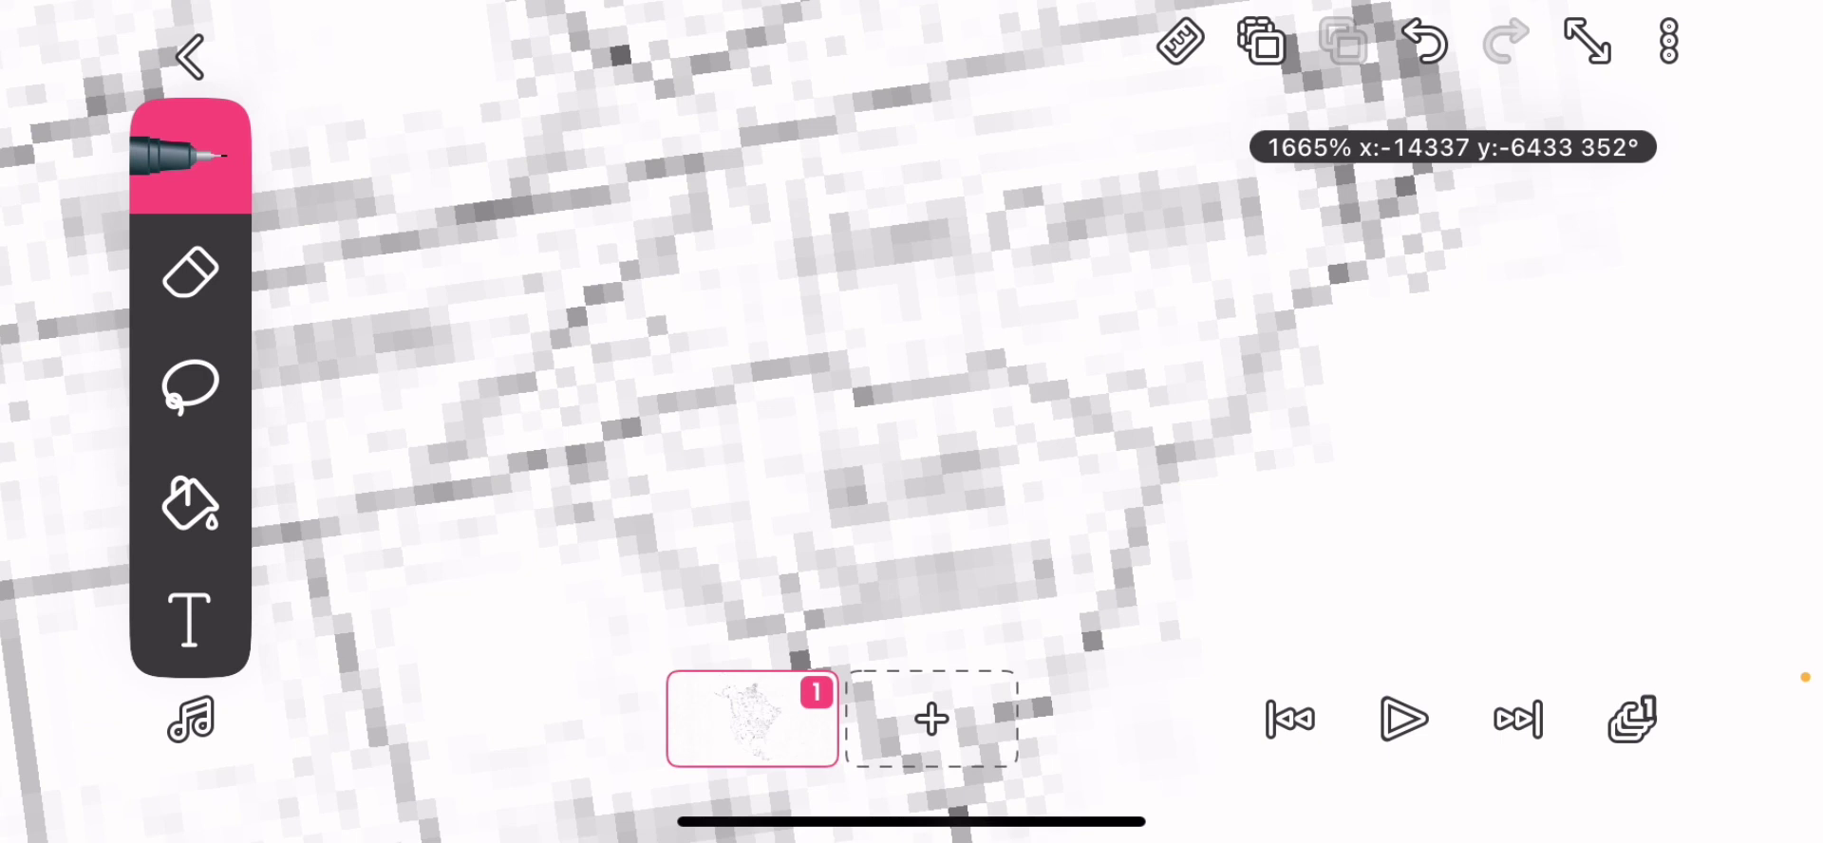
Lasso a southeastern-states patch, stretch it taller, and drag it toward Central America
{"action": "left_click", "coordinate": [192, 387]}
{"action": "scroll", "coordinate": [911, 422], "scroll_direction": "up", "scroll_amount": 1}
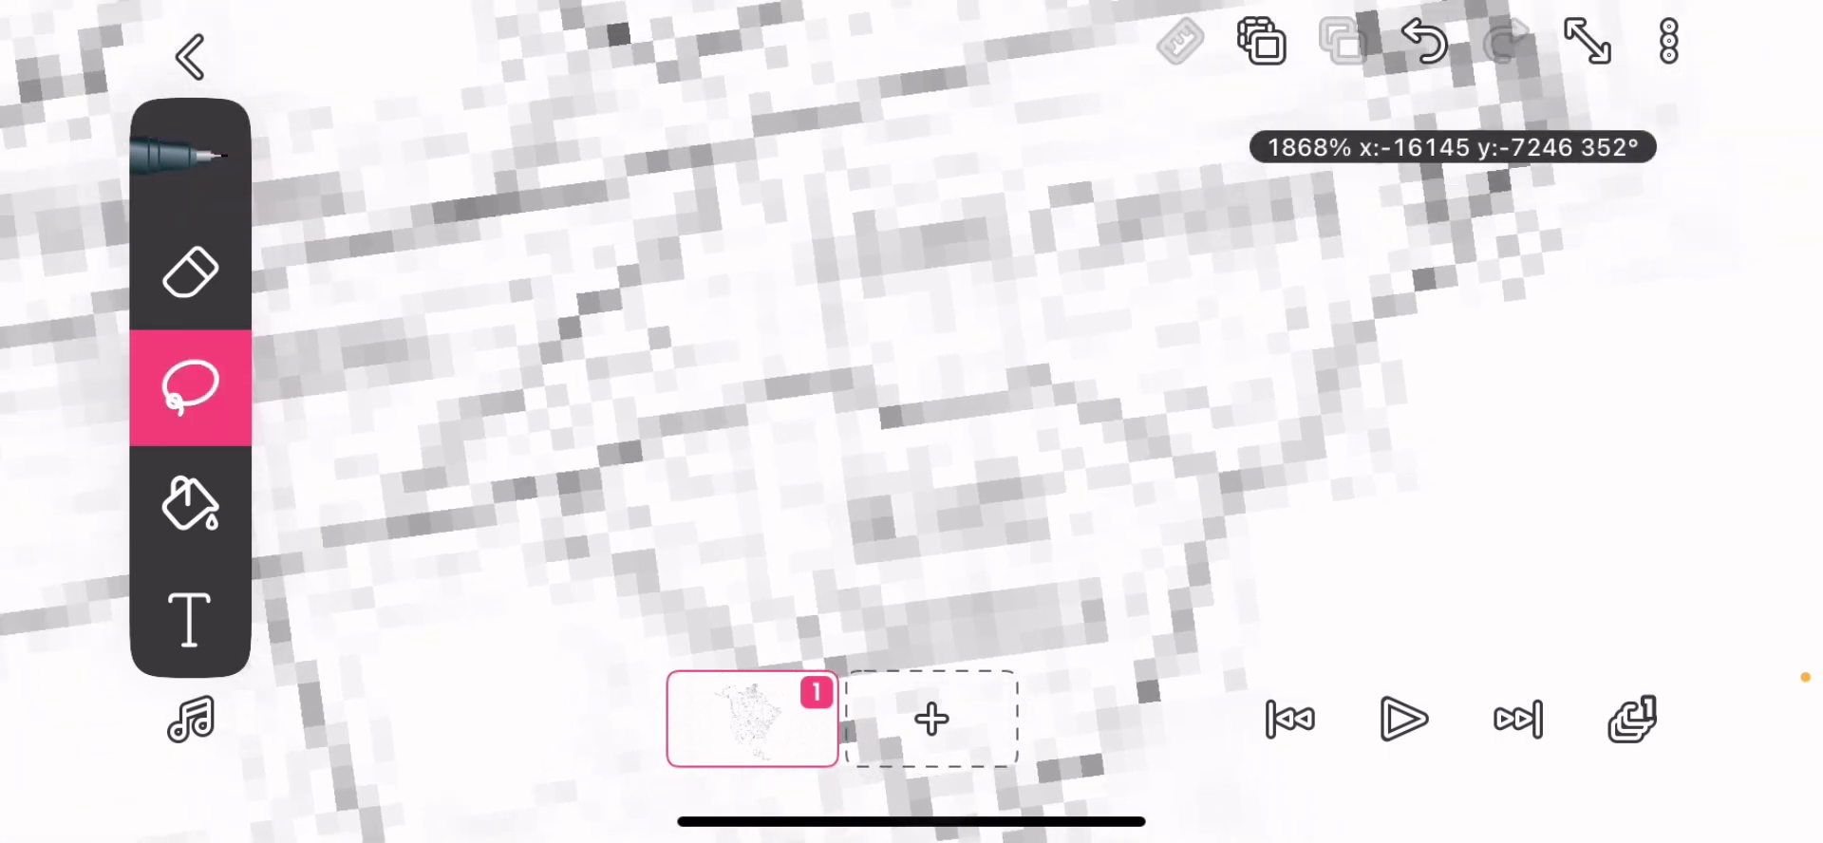
{"action": "scroll", "coordinate": [912, 423], "scroll_direction": "up", "scroll_amount": 1}
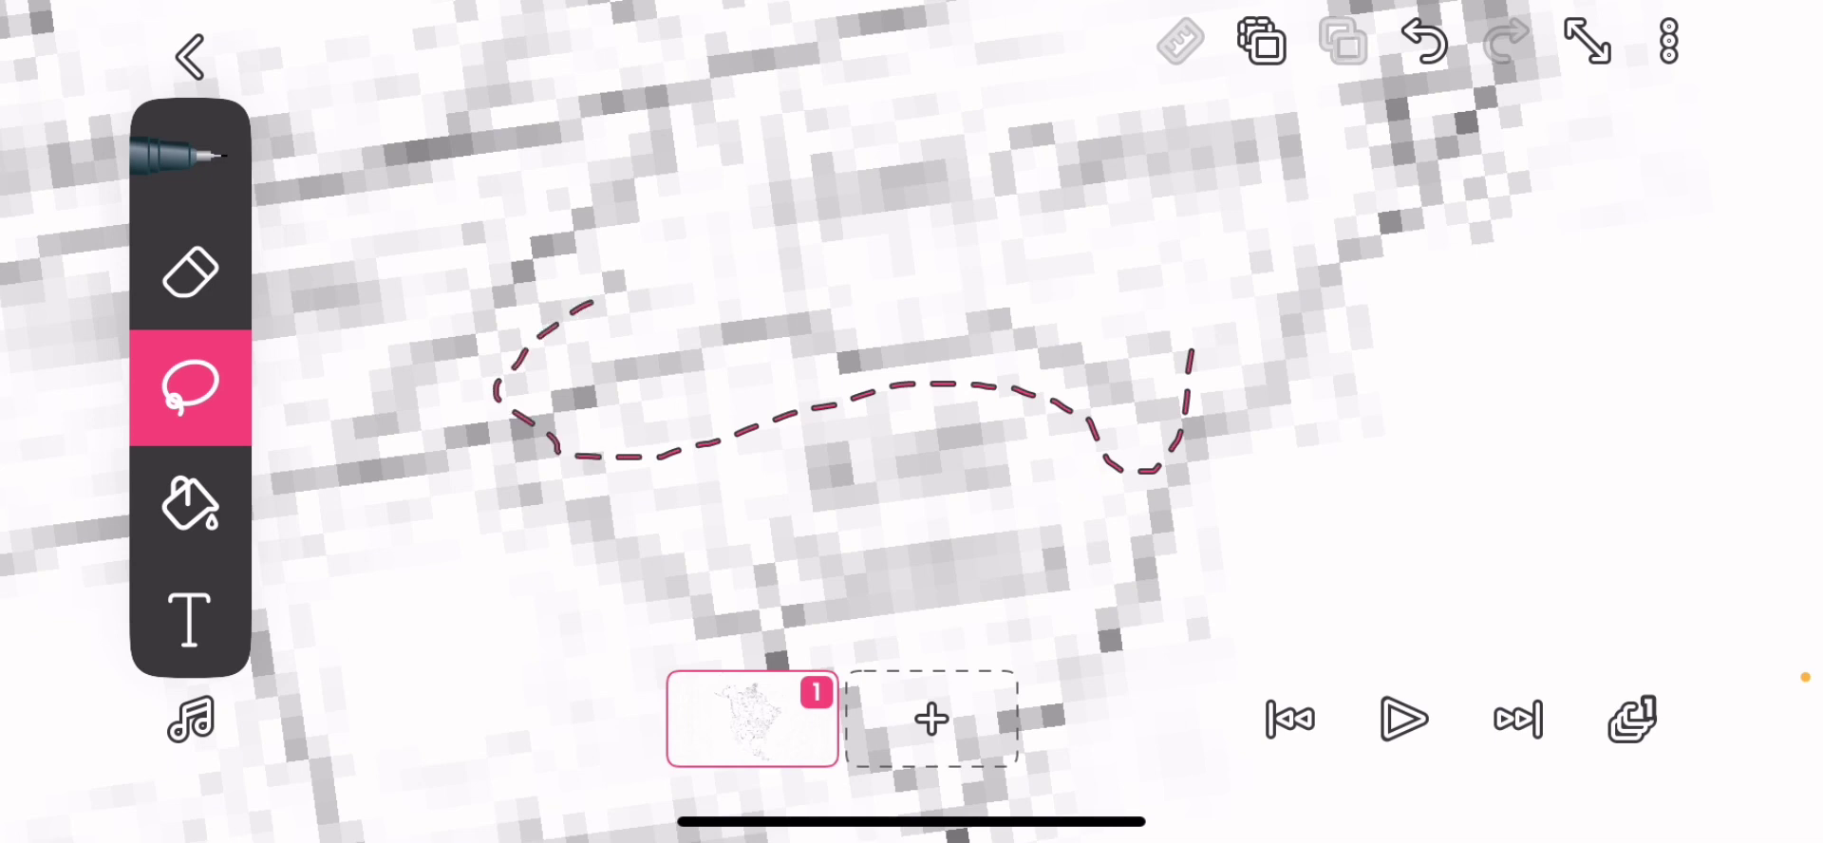
{"action": "left_click_drag", "start_coordinate": [1190, 357], "coordinate": [1156, 287]}
{"action": "scroll", "coordinate": [912, 421], "scroll_direction": "down", "scroll_amount": 5}
{"action": "scroll", "coordinate": [912, 421], "scroll_direction": "down", "scroll_amount": 5}
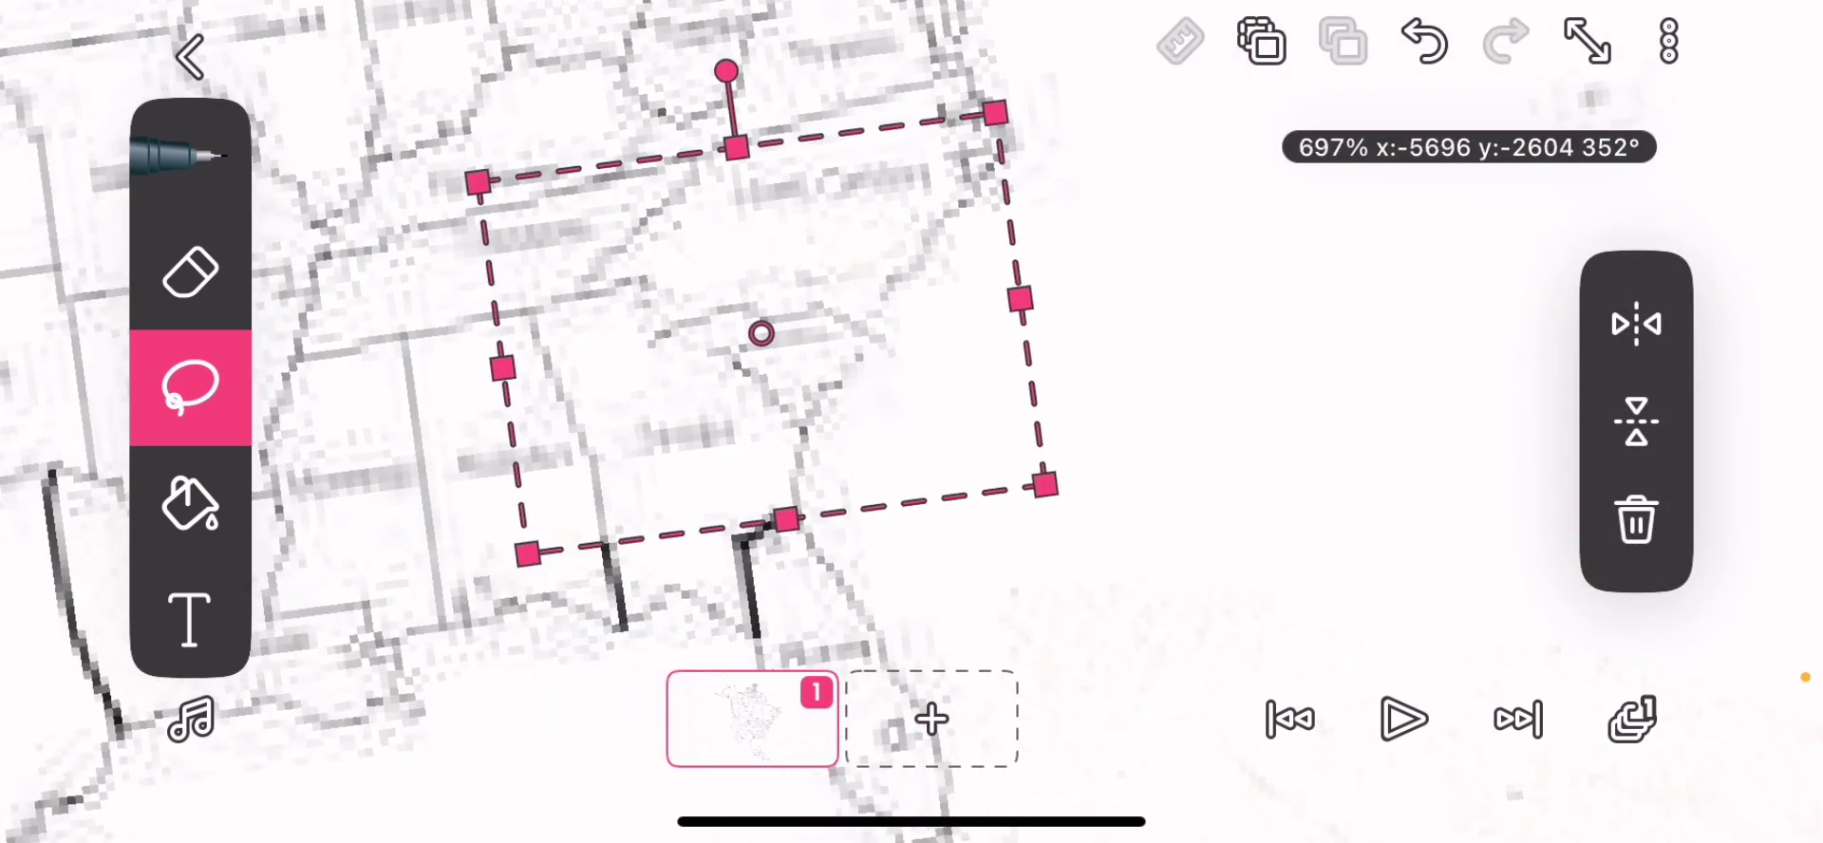
{"action": "scroll", "coordinate": [911, 421], "scroll_direction": "down", "scroll_amount": 5}
{"action": "scroll", "coordinate": [911, 421], "scroll_direction": "up", "scroll_amount": 2}
{"action": "scroll", "coordinate": [912, 423], "scroll_direction": "down", "scroll_amount": 3}
{"action": "scroll", "coordinate": [912, 421], "scroll_direction": "down", "scroll_amount": 3}
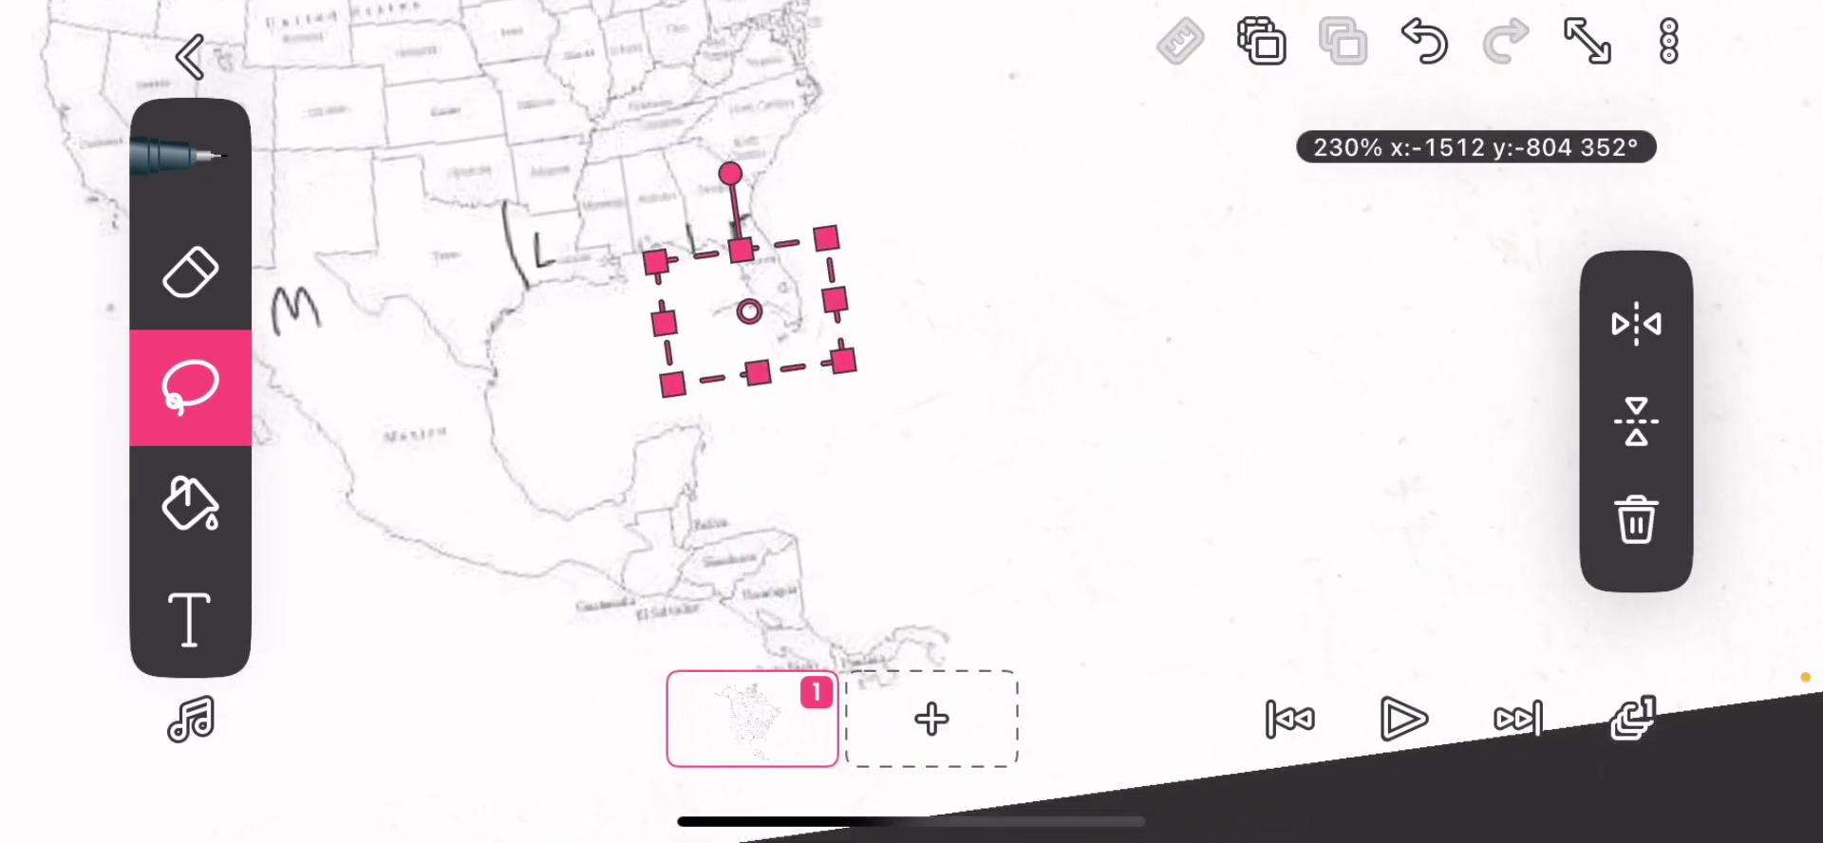
{"action": "scroll", "coordinate": [912, 422], "scroll_direction": "down", "scroll_amount": 3}
{"action": "left_click_drag", "start_coordinate": [736, 293], "coordinate": [782, 618]}
{"action": "mouse_move", "coordinate": [755, 428]}
{"action": "left_mouse_down"}
{"action": "mouse_move", "coordinate": [682, 473]}
{"action": "mouse_move", "coordinate": [668, 552]}
{"action": "left_mouse_up"}
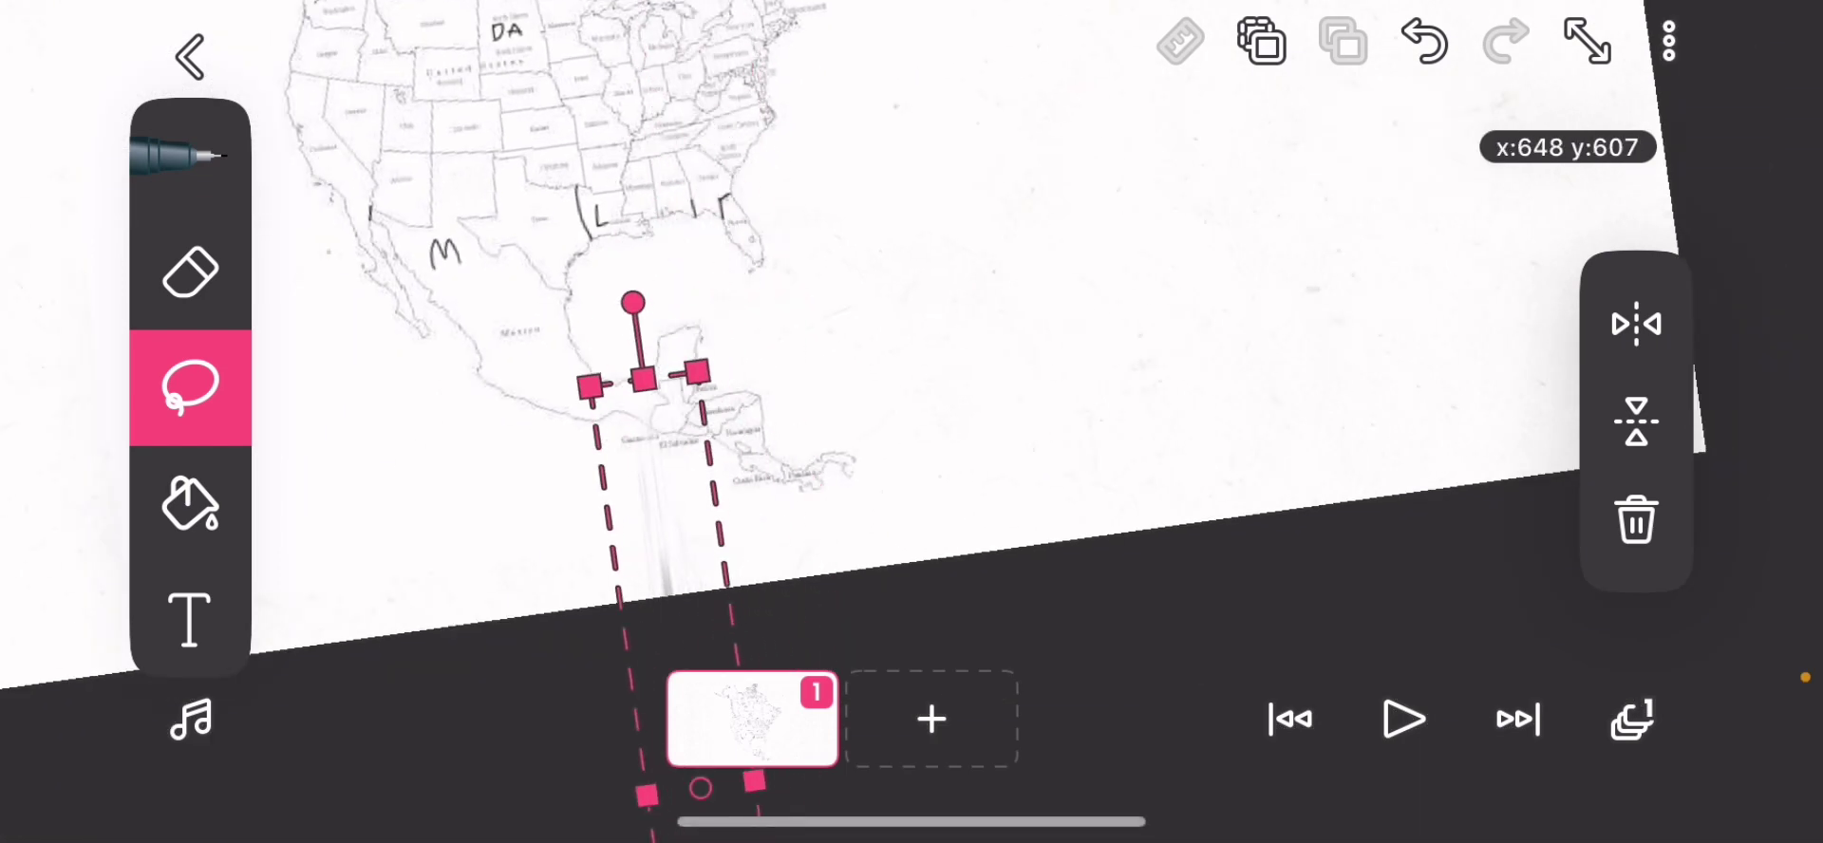
{"action": "scroll", "coordinate": [911, 422], "scroll_direction": "up", "scroll_amount": 2}
{"action": "scroll", "coordinate": [912, 422], "scroll_direction": "up", "scroll_amount": 3}
{"action": "scroll", "coordinate": [912, 422], "scroll_direction": "up", "scroll_amount": 3}
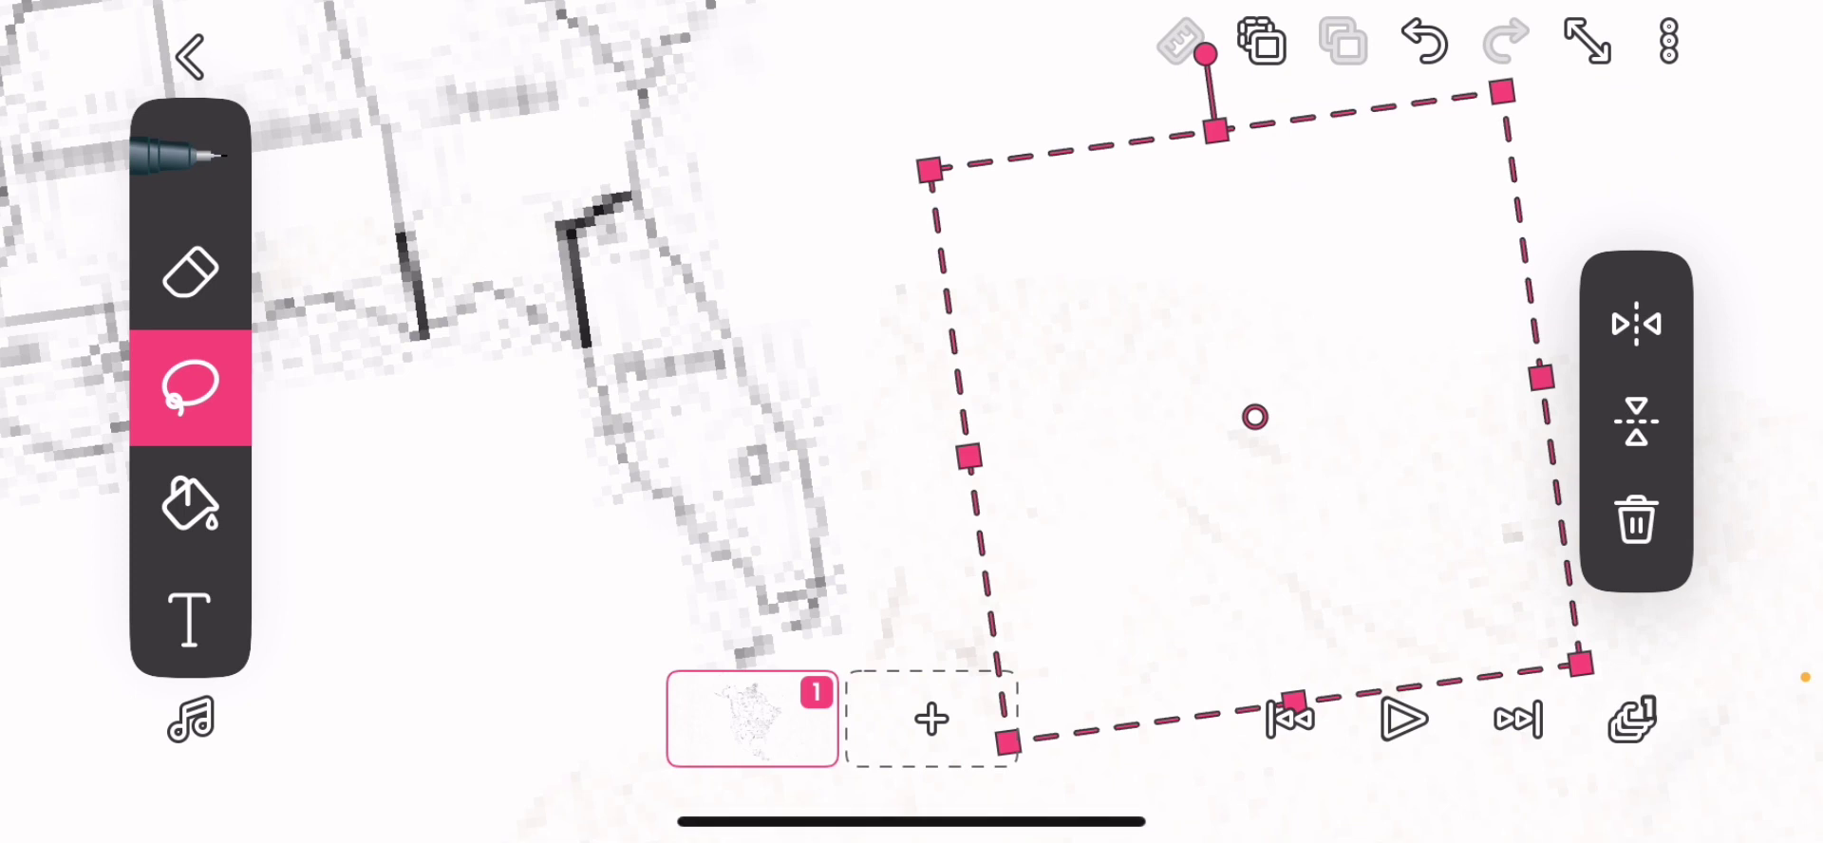
{"action": "left_click", "coordinate": [455, 435]}
{"action": "scroll", "coordinate": [911, 421], "scroll_direction": "up", "scroll_amount": 2}
{"action": "left_click", "coordinate": [189, 158]}
{"action": "scroll", "coordinate": [913, 423], "scroll_direction": "up", "scroll_amount": 2}
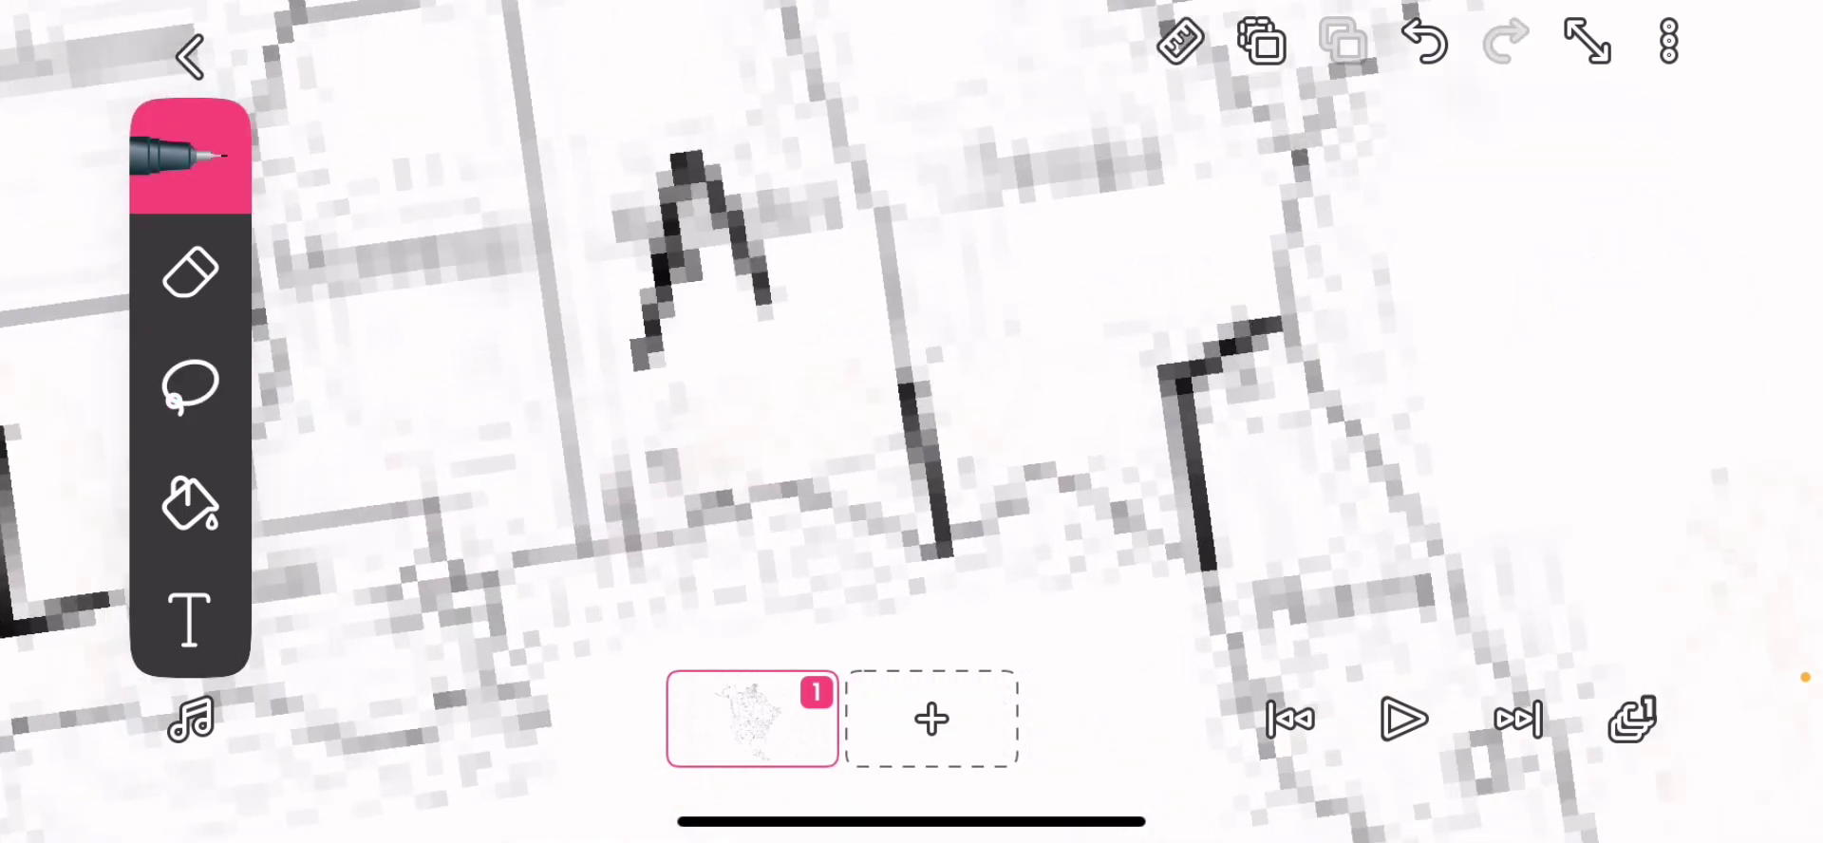
{"action": "scroll", "coordinate": [913, 421], "scroll_direction": "right", "scroll_amount": 2}
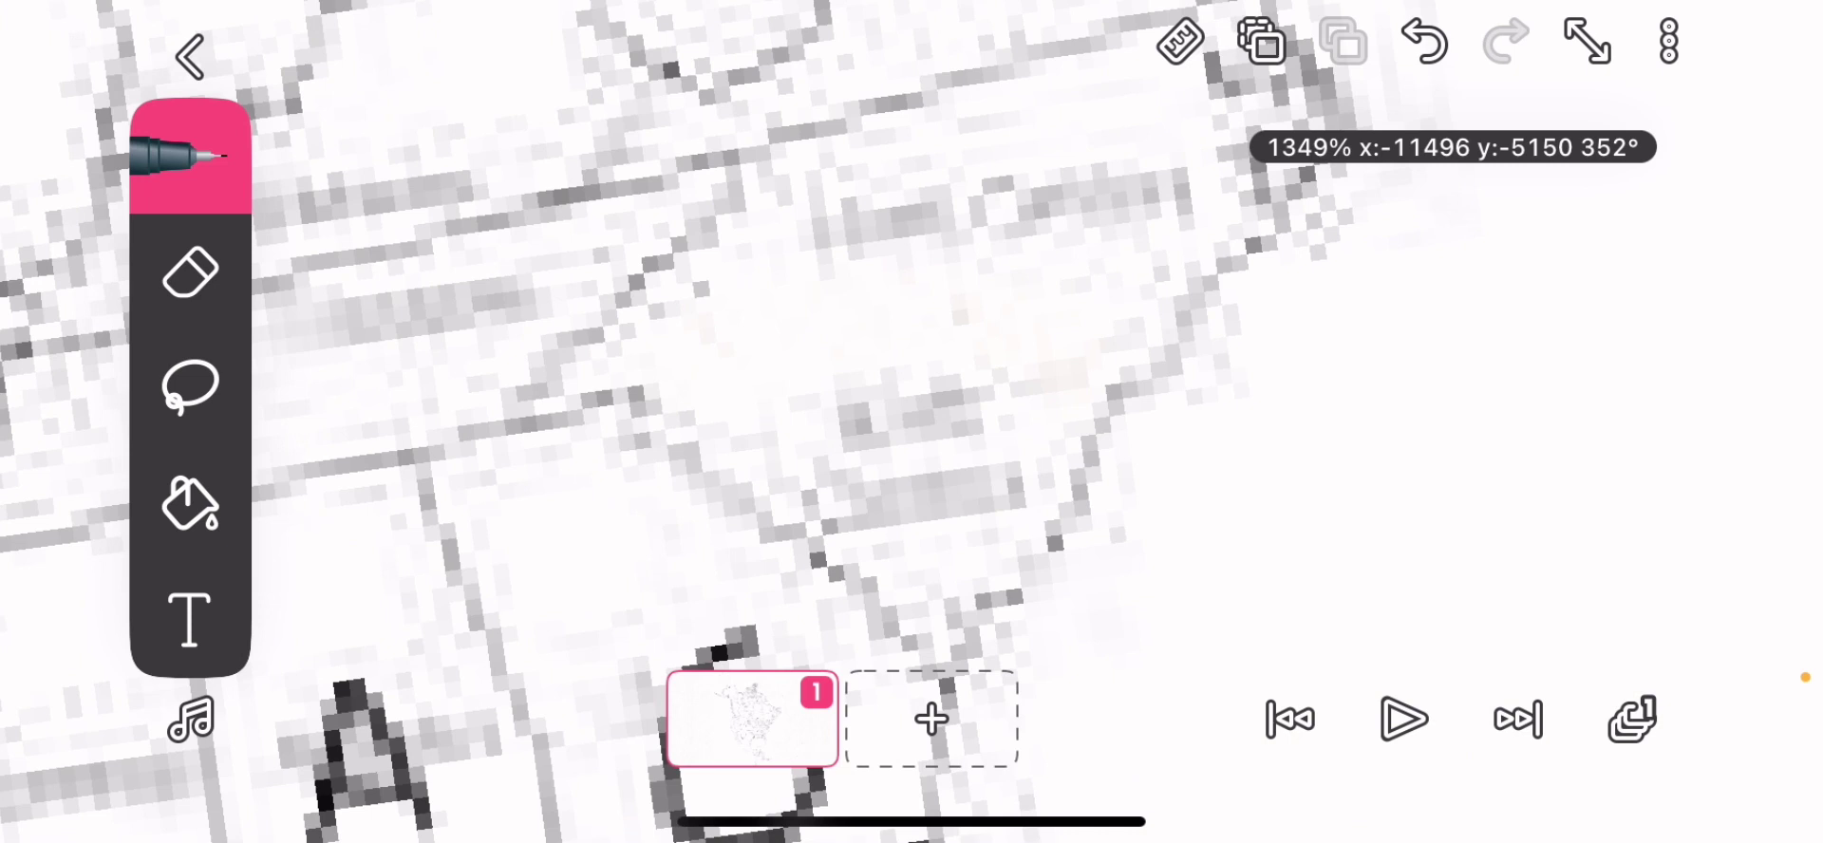
{"action": "scroll", "coordinate": [911, 421], "scroll_direction": "down", "scroll_amount": 3}
{"action": "scroll", "coordinate": [912, 423], "scroll_direction": "up", "scroll_amount": 2}
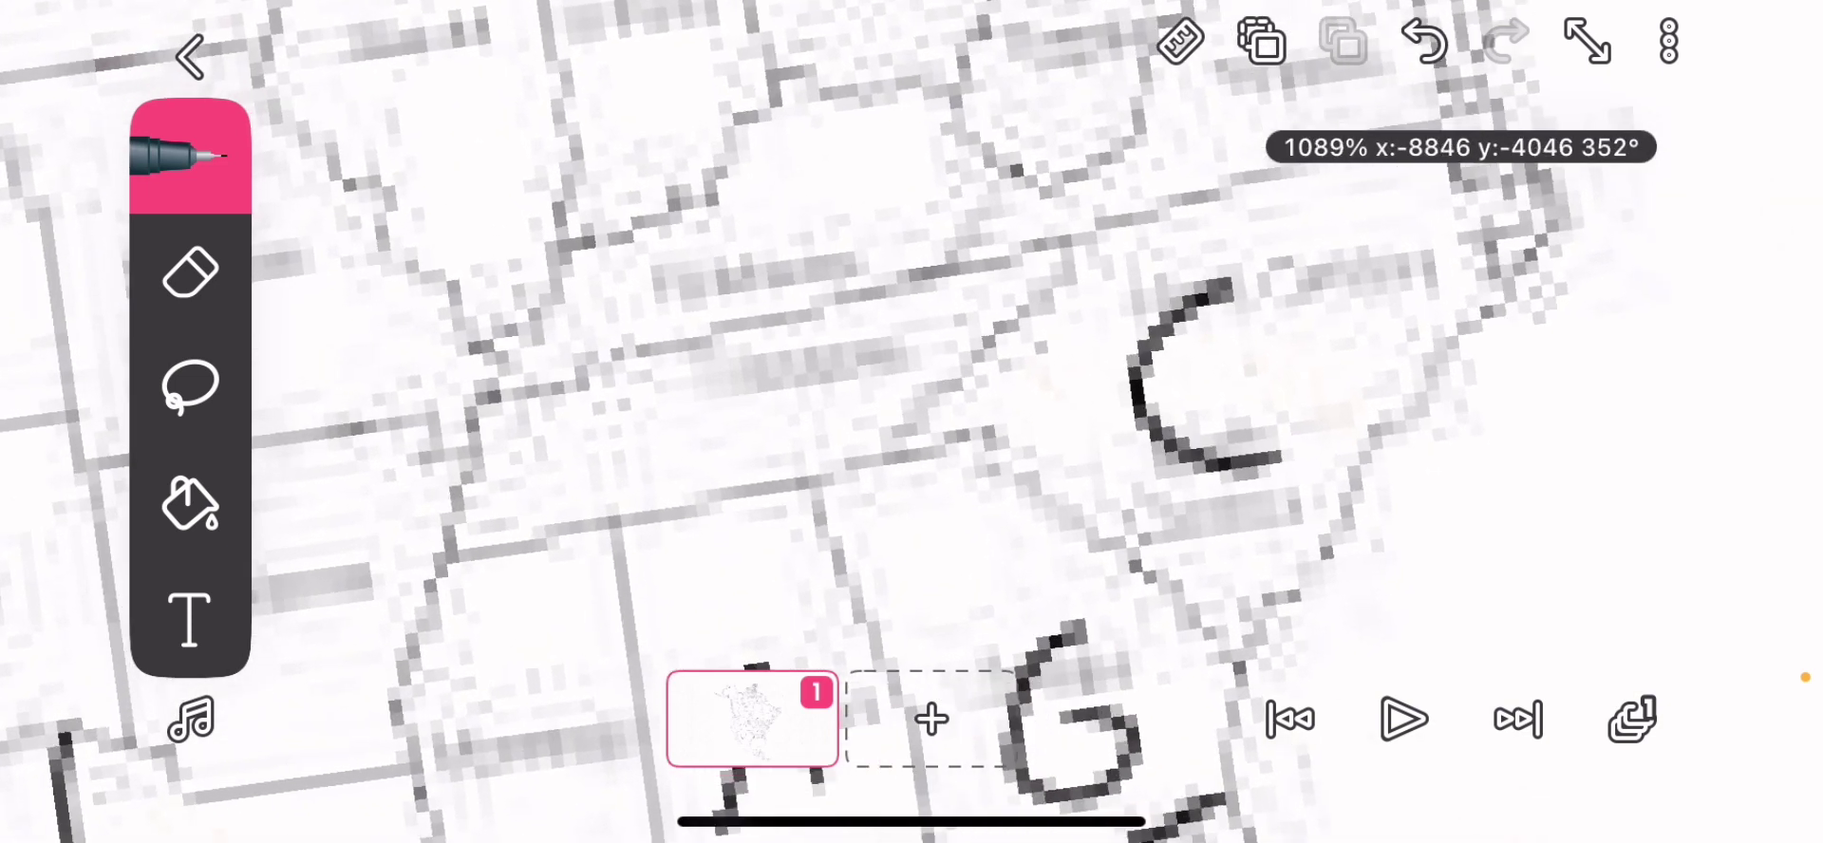
{"action": "scroll", "coordinate": [911, 421], "scroll_direction": "down", "scroll_amount": 1}
{"action": "scroll", "coordinate": [911, 423], "scroll_direction": "up", "scroll_amount": 3}
{"action": "scroll", "coordinate": [912, 422], "scroll_direction": "down", "scroll_amount": 1}
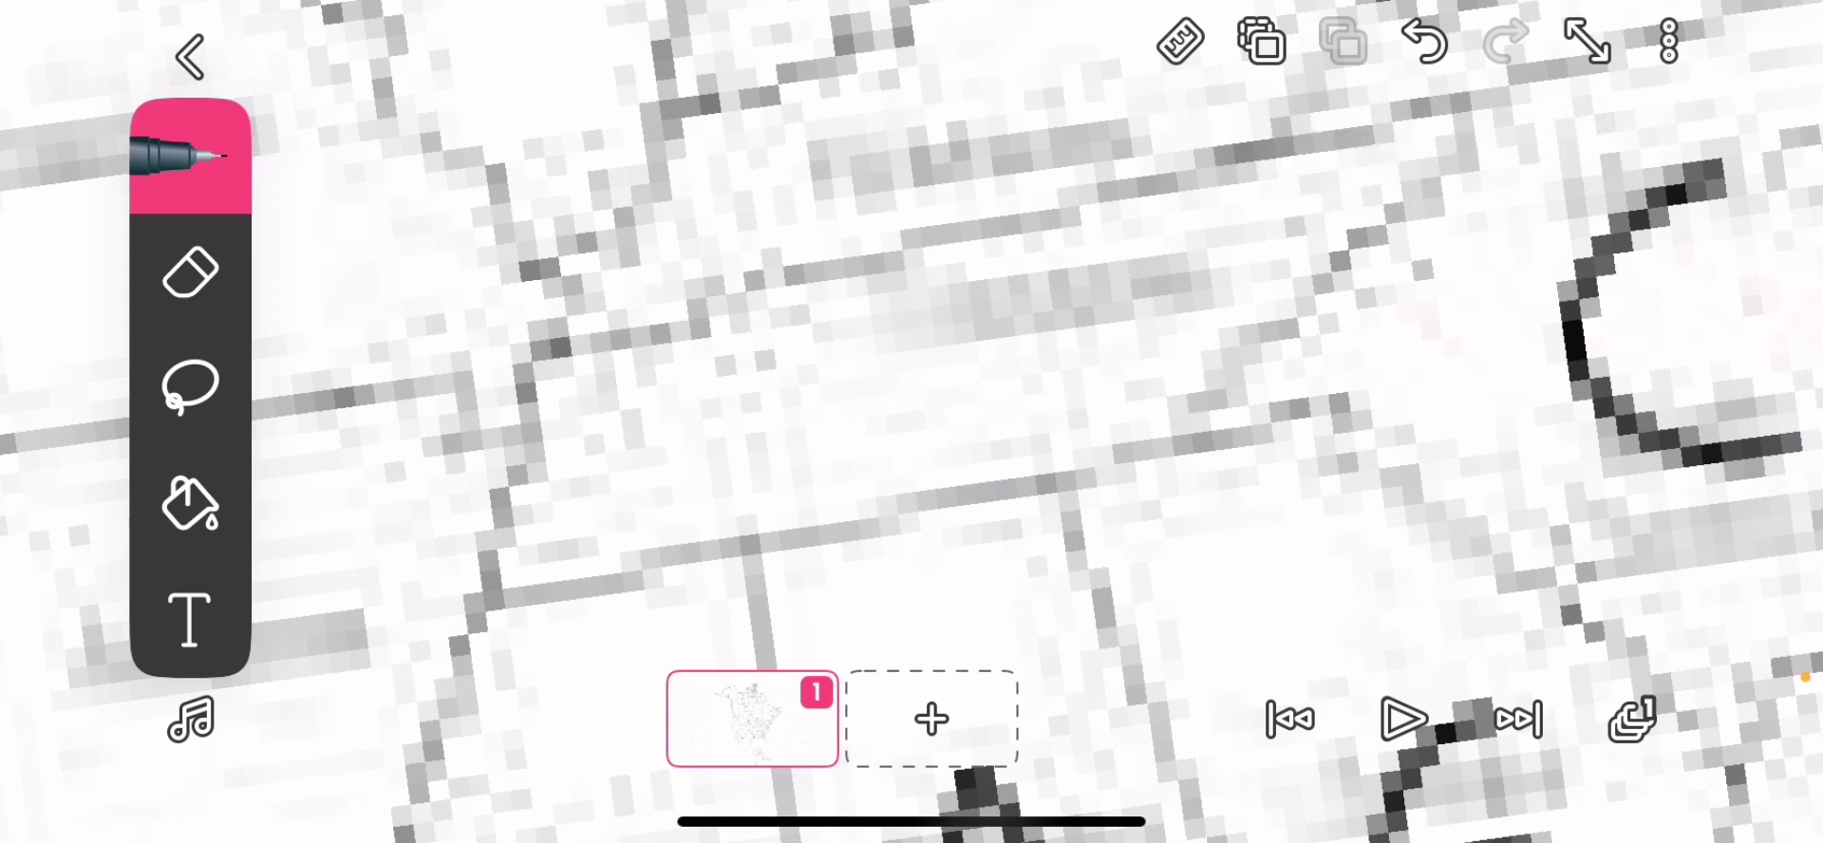
Lasso the area around the new letters and drag it south past Central America
{"action": "left_click", "coordinate": [191, 384]}
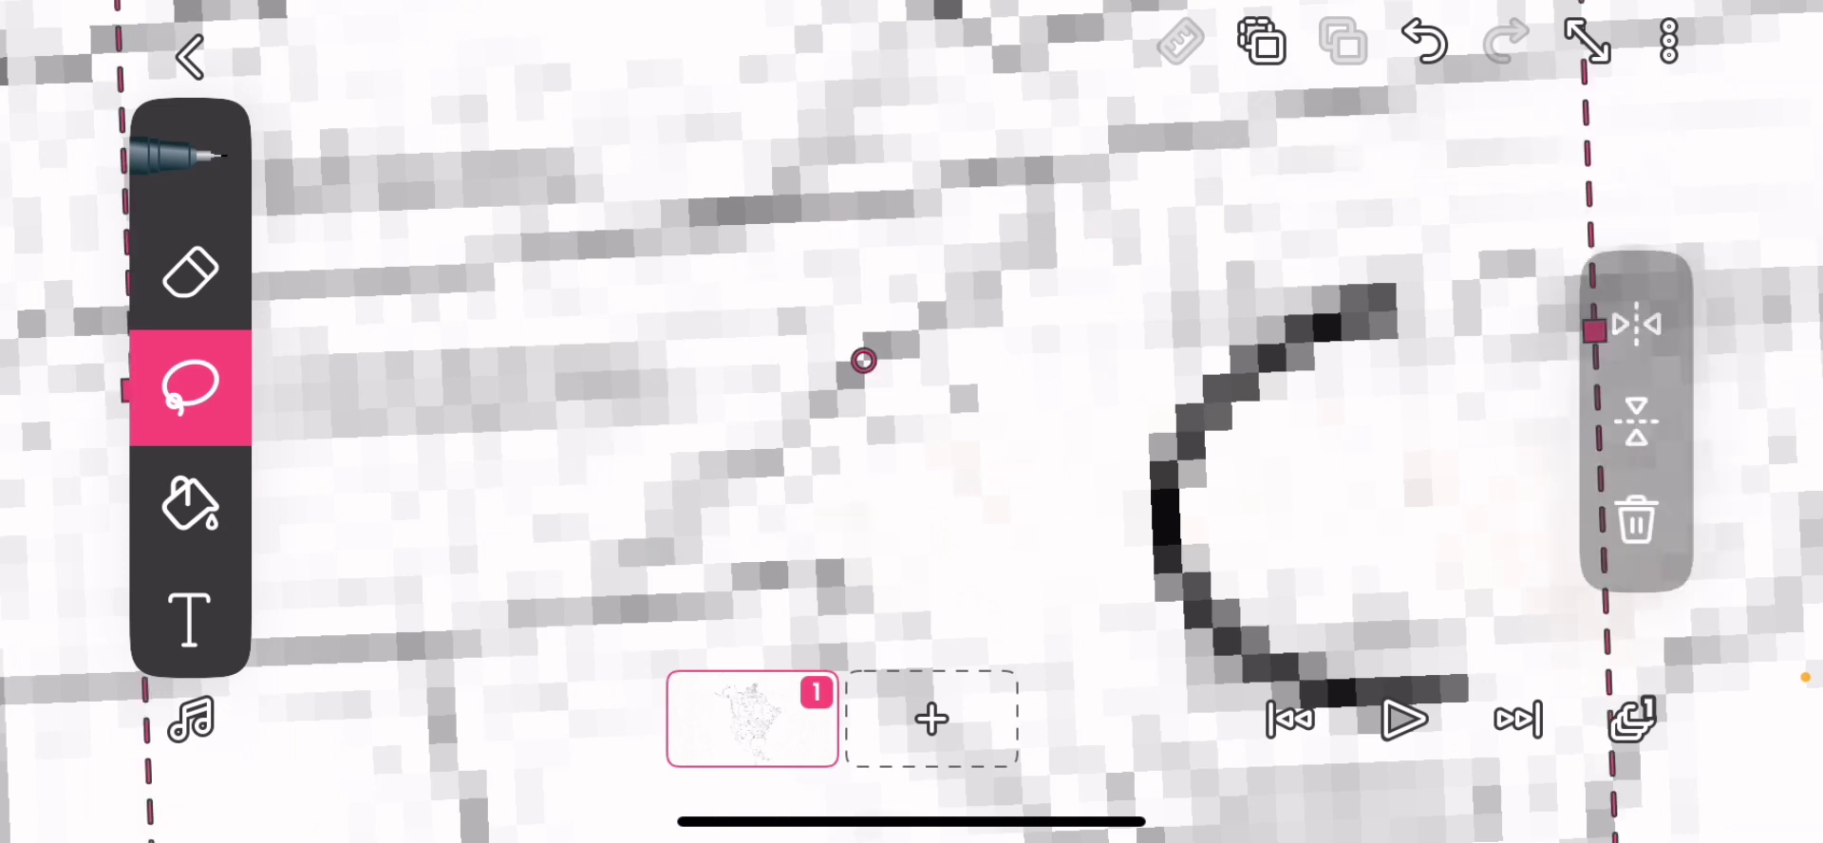
{"action": "scroll", "coordinate": [912, 422], "scroll_direction": "down", "scroll_amount": 5}
{"action": "left_click_drag", "start_coordinate": [840, 294], "coordinate": [924, 604]}
{"action": "scroll", "coordinate": [911, 421], "scroll_direction": "down", "scroll_amount": 2}
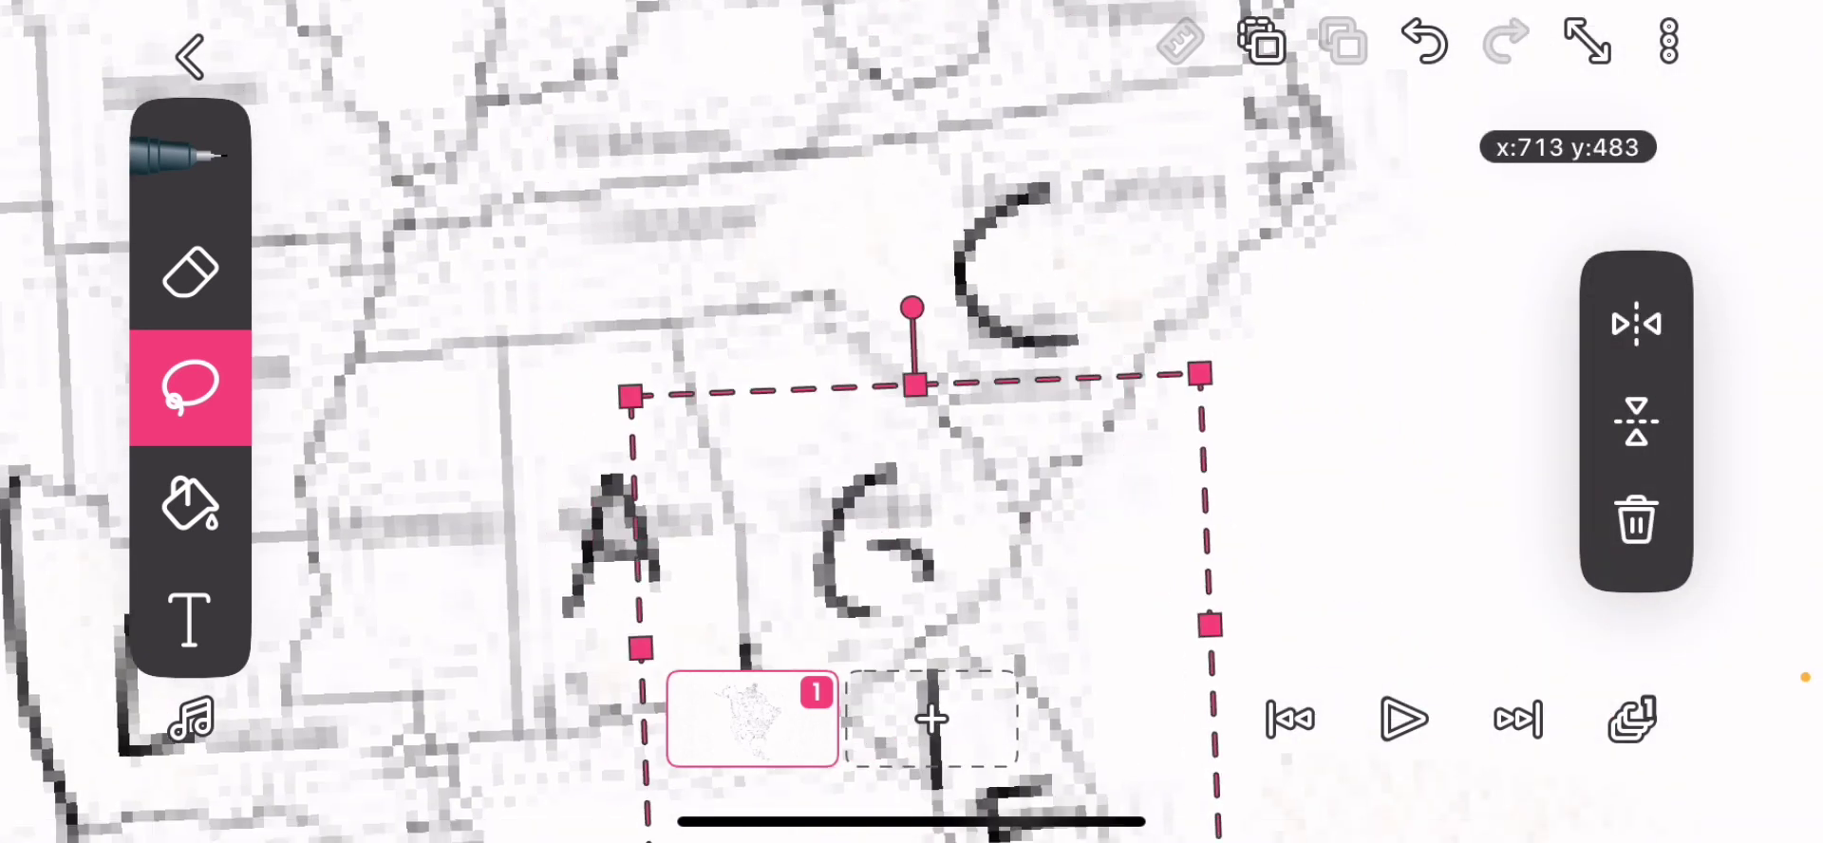
{"action": "scroll", "coordinate": [911, 422], "scroll_direction": "down", "scroll_amount": 3}
{"action": "scroll", "coordinate": [912, 422], "scroll_direction": "down", "scroll_amount": 3}
{"action": "scroll", "coordinate": [912, 422], "scroll_direction": "down", "scroll_amount": 2}
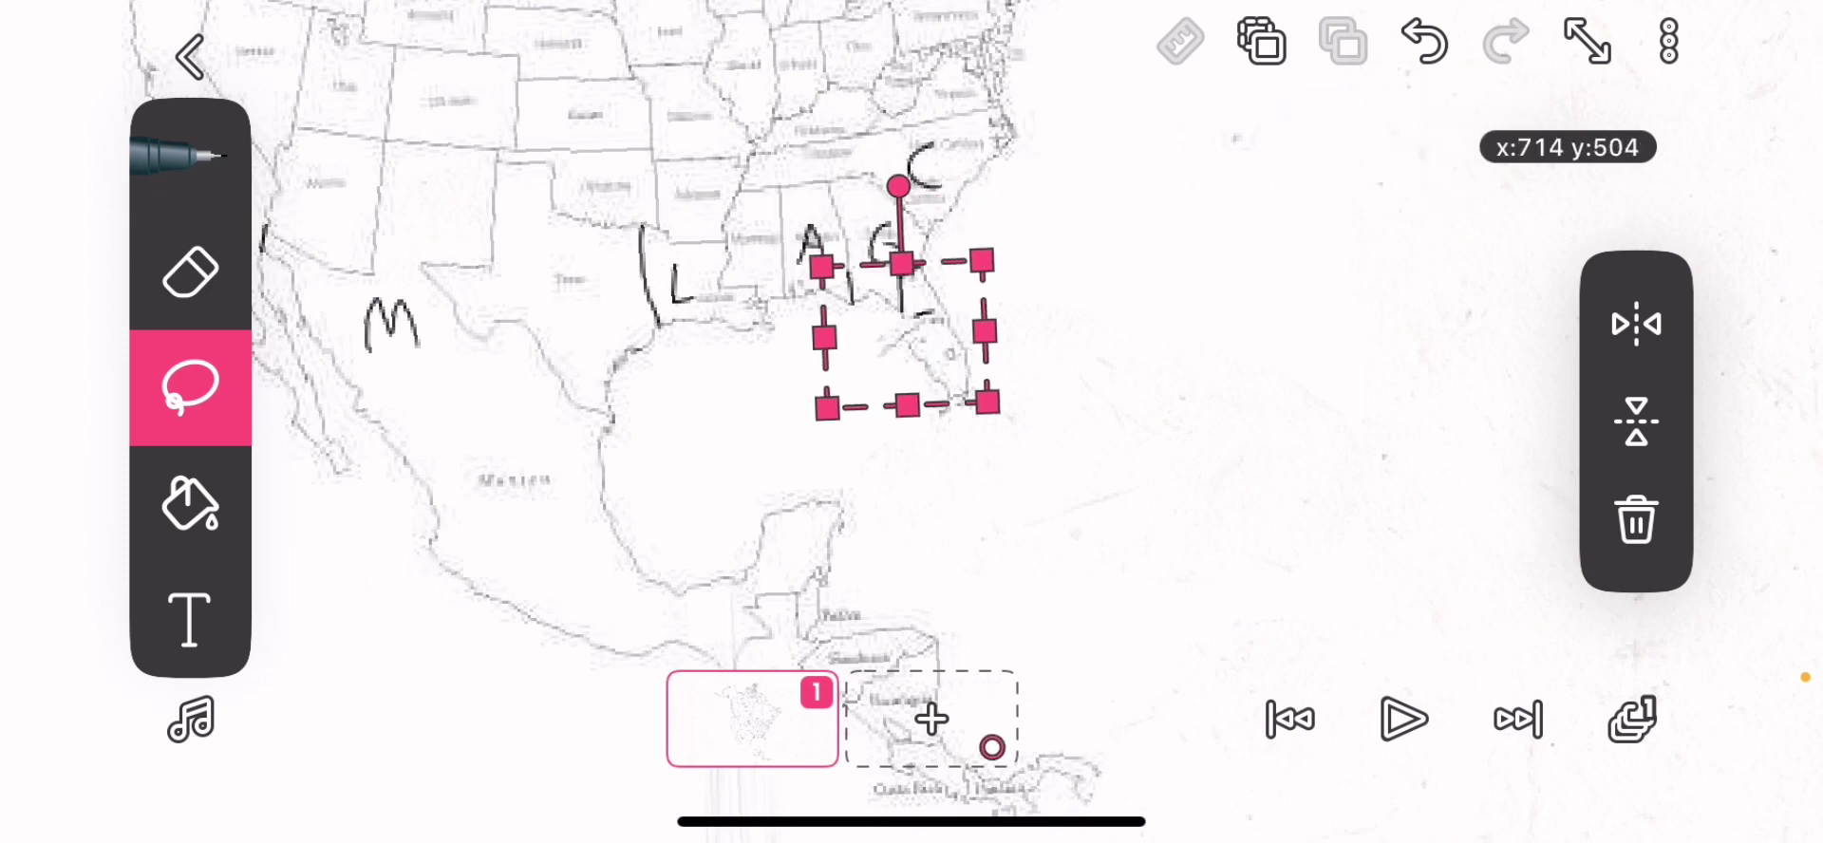
{"action": "left_click_drag", "start_coordinate": [991, 748], "coordinate": [1026, 769]}
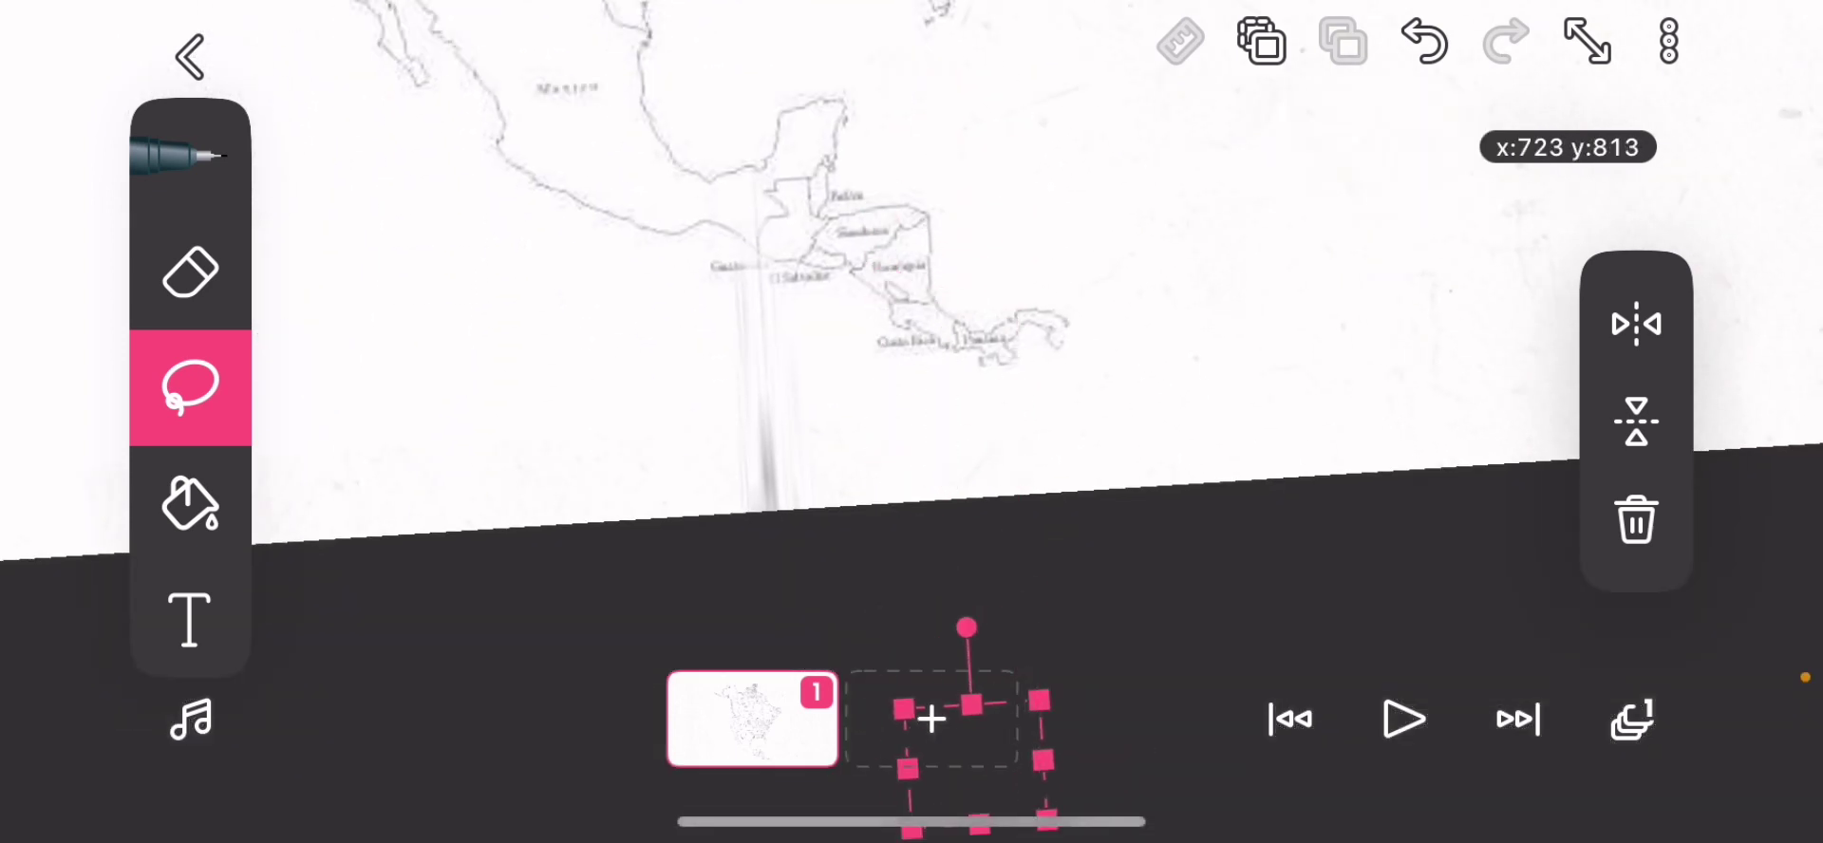
{"action": "scroll", "coordinate": [911, 422], "scroll_direction": "up", "scroll_amount": 3}
{"action": "scroll", "coordinate": [911, 423], "scroll_direction": "up", "scroll_amount": 2}
{"action": "scroll", "coordinate": [912, 421], "scroll_direction": "up", "scroll_amount": 1}
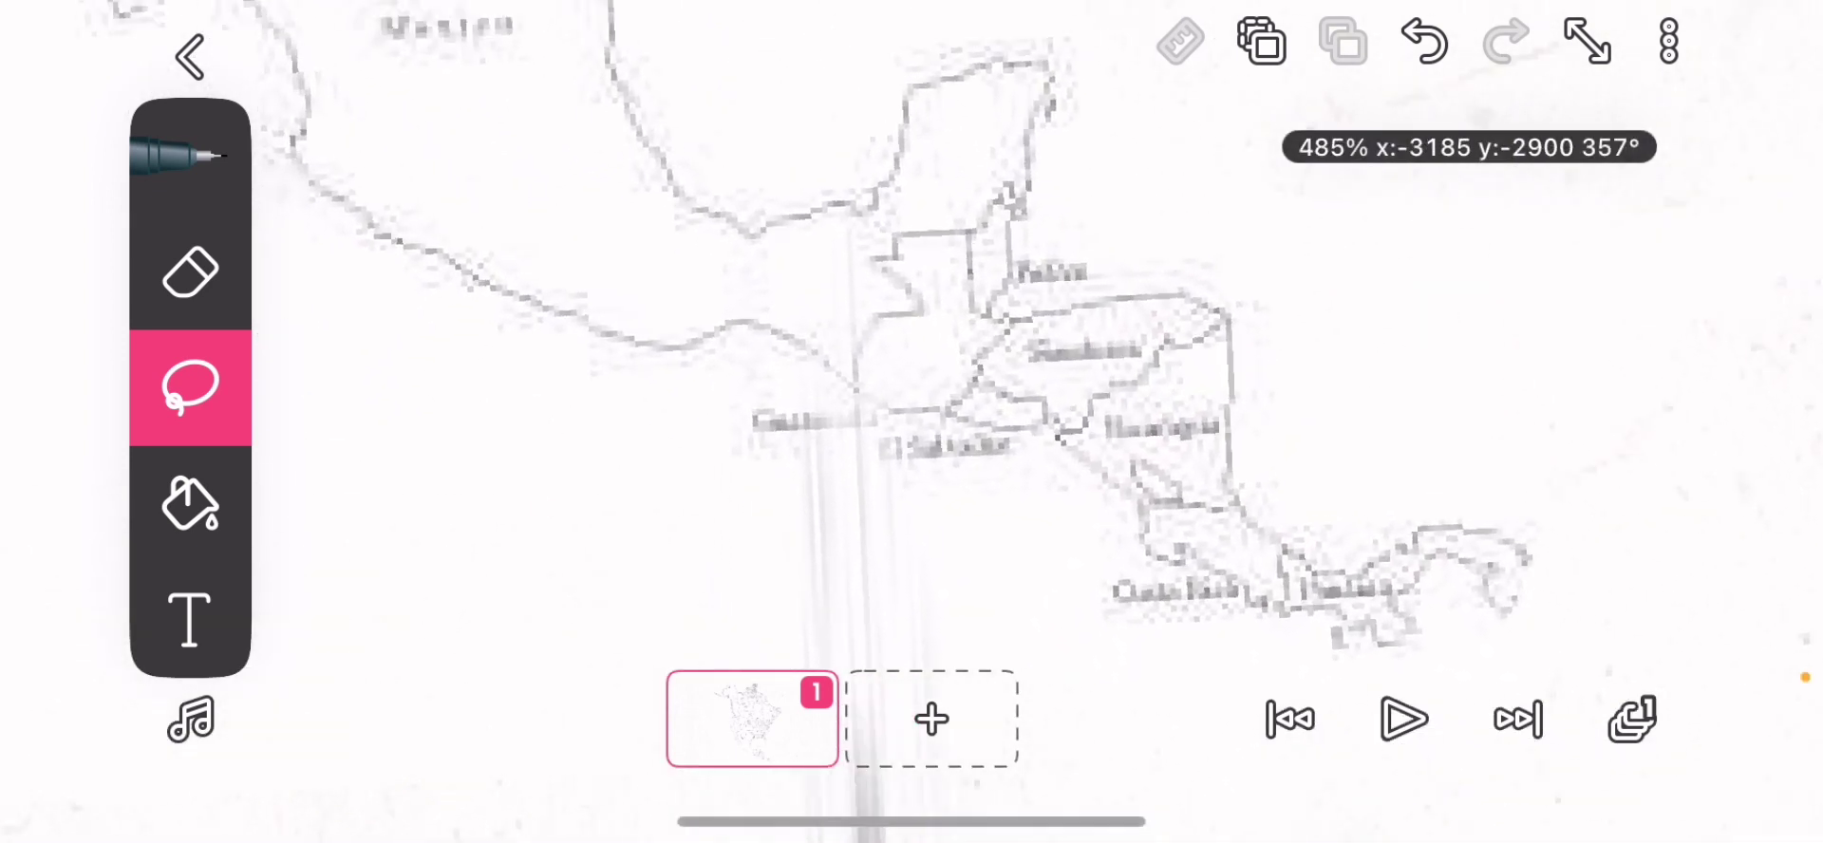
{"action": "scroll", "coordinate": [911, 422], "scroll_direction": "up", "scroll_amount": 3}
{"action": "scroll", "coordinate": [912, 421], "scroll_direction": "up", "scroll_amount": 1}
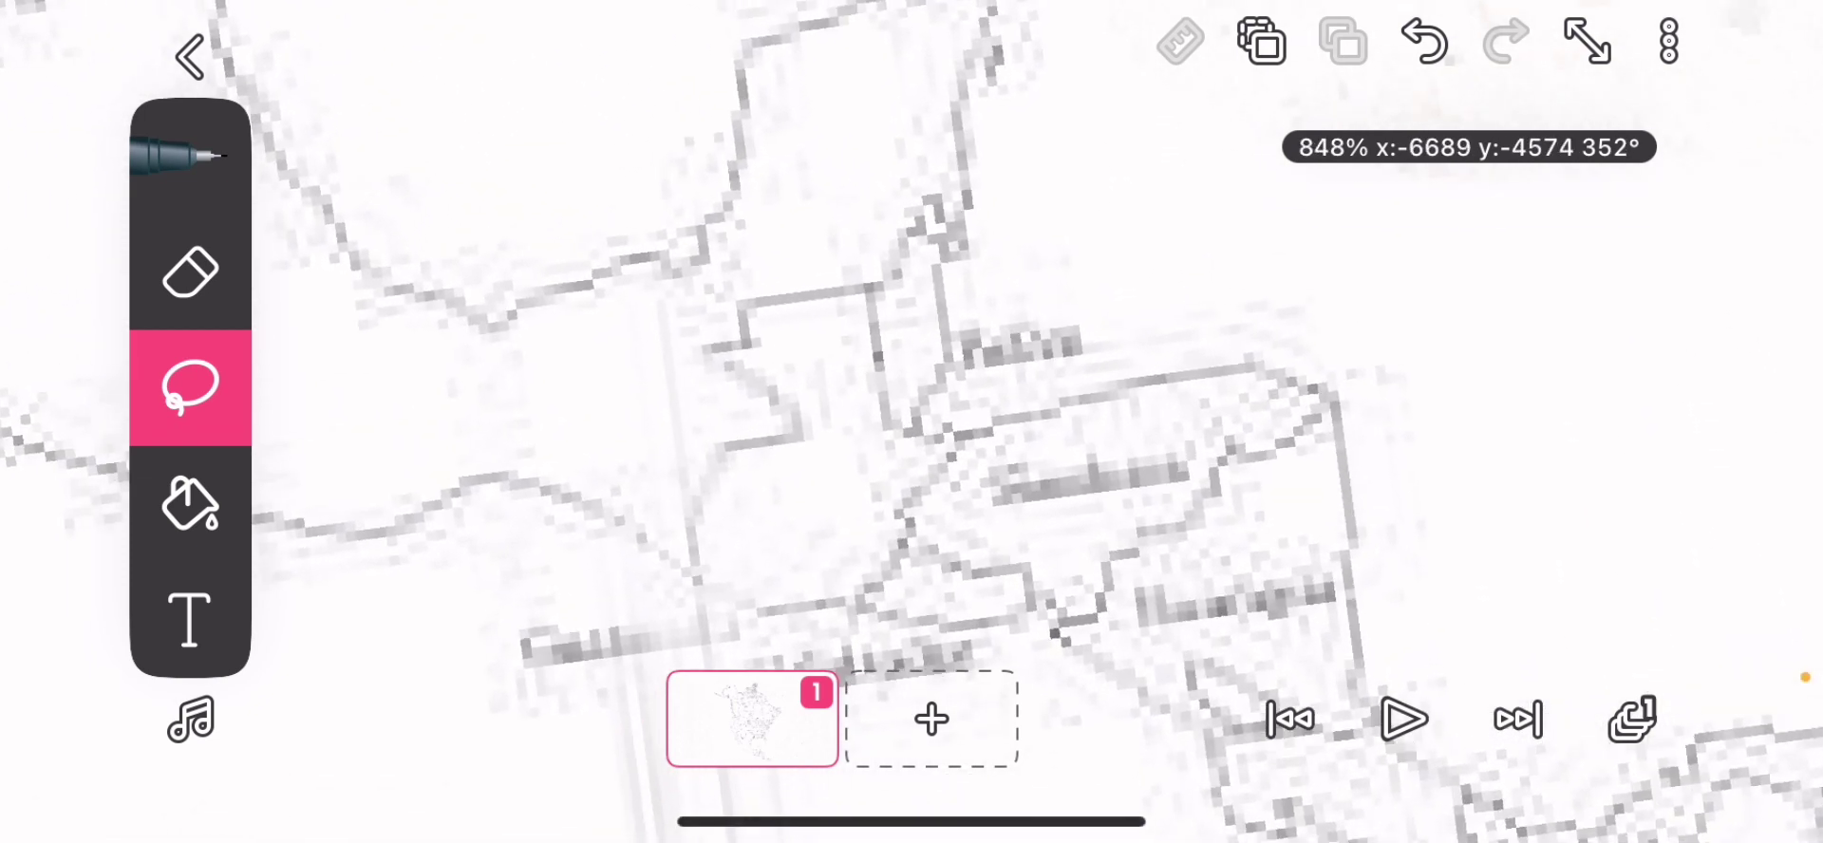
{"action": "scroll", "coordinate": [911, 423], "scroll_direction": "down", "scroll_amount": 1}
{"action": "scroll", "coordinate": [912, 422], "scroll_direction": "down", "scroll_amount": 2}
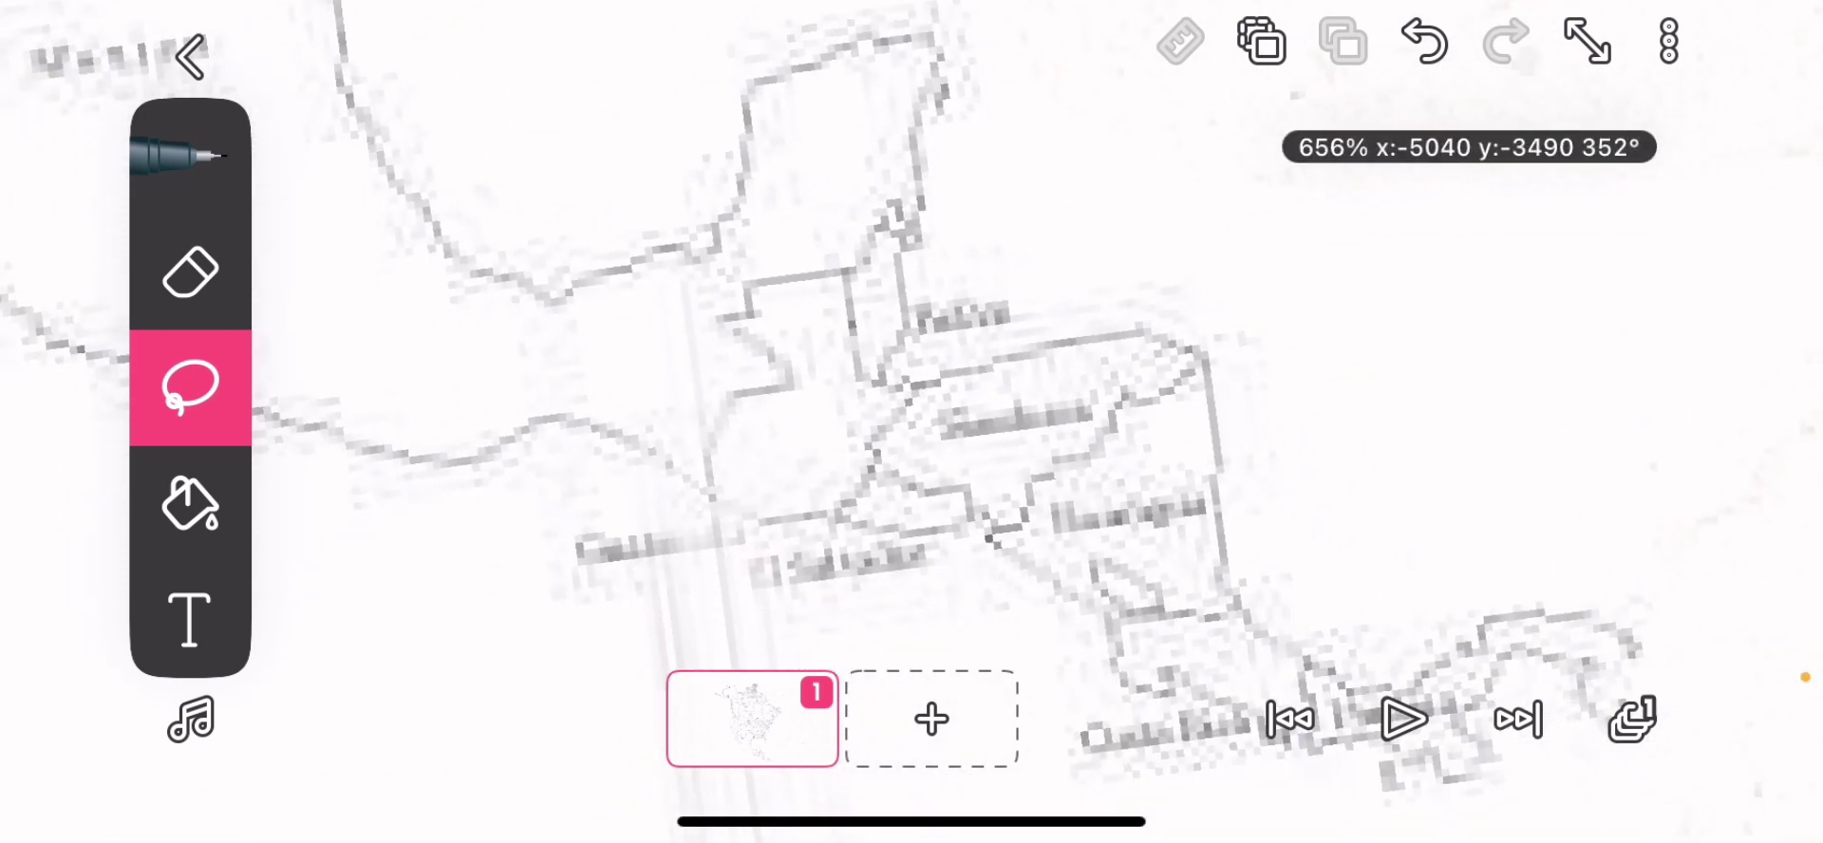
{"action": "scroll", "coordinate": [912, 422], "scroll_direction": "down", "scroll_amount": 3}
{"action": "scroll", "coordinate": [913, 422], "scroll_direction": "down", "scroll_amount": 1}
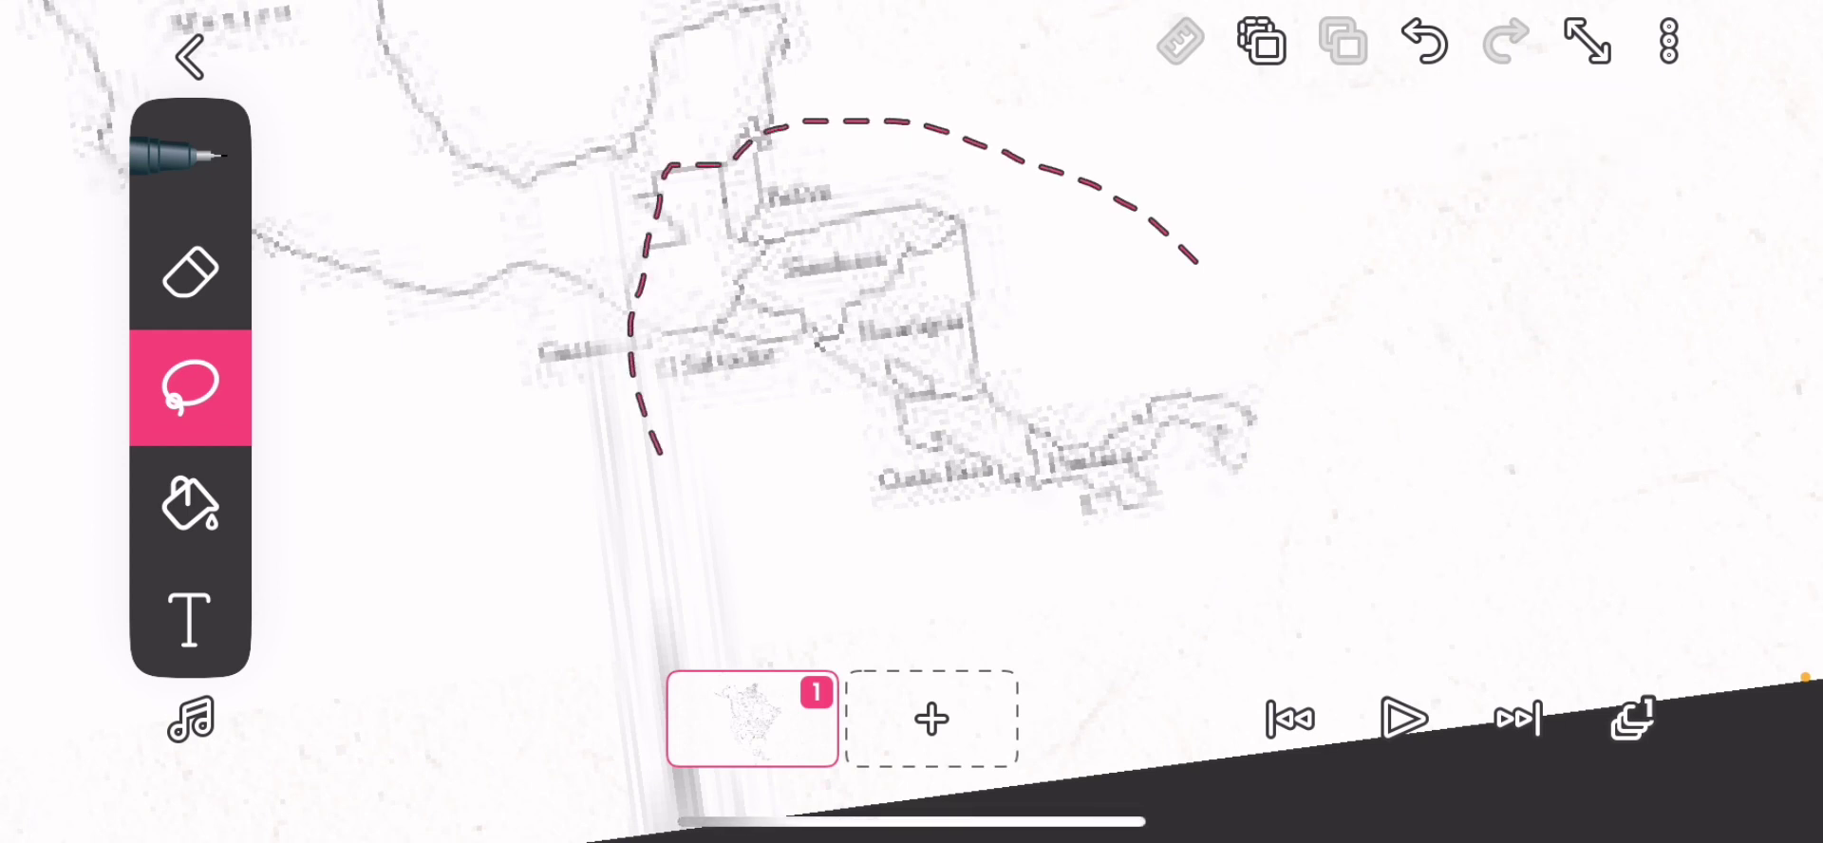
Lasso Central America and the leftover streak below Mexico and push both off the map
{"action": "left_click_drag", "start_coordinate": [1197, 261], "coordinate": [1254, 370]}
{"action": "scroll", "coordinate": [912, 422], "scroll_direction": "down", "scroll_amount": 2}
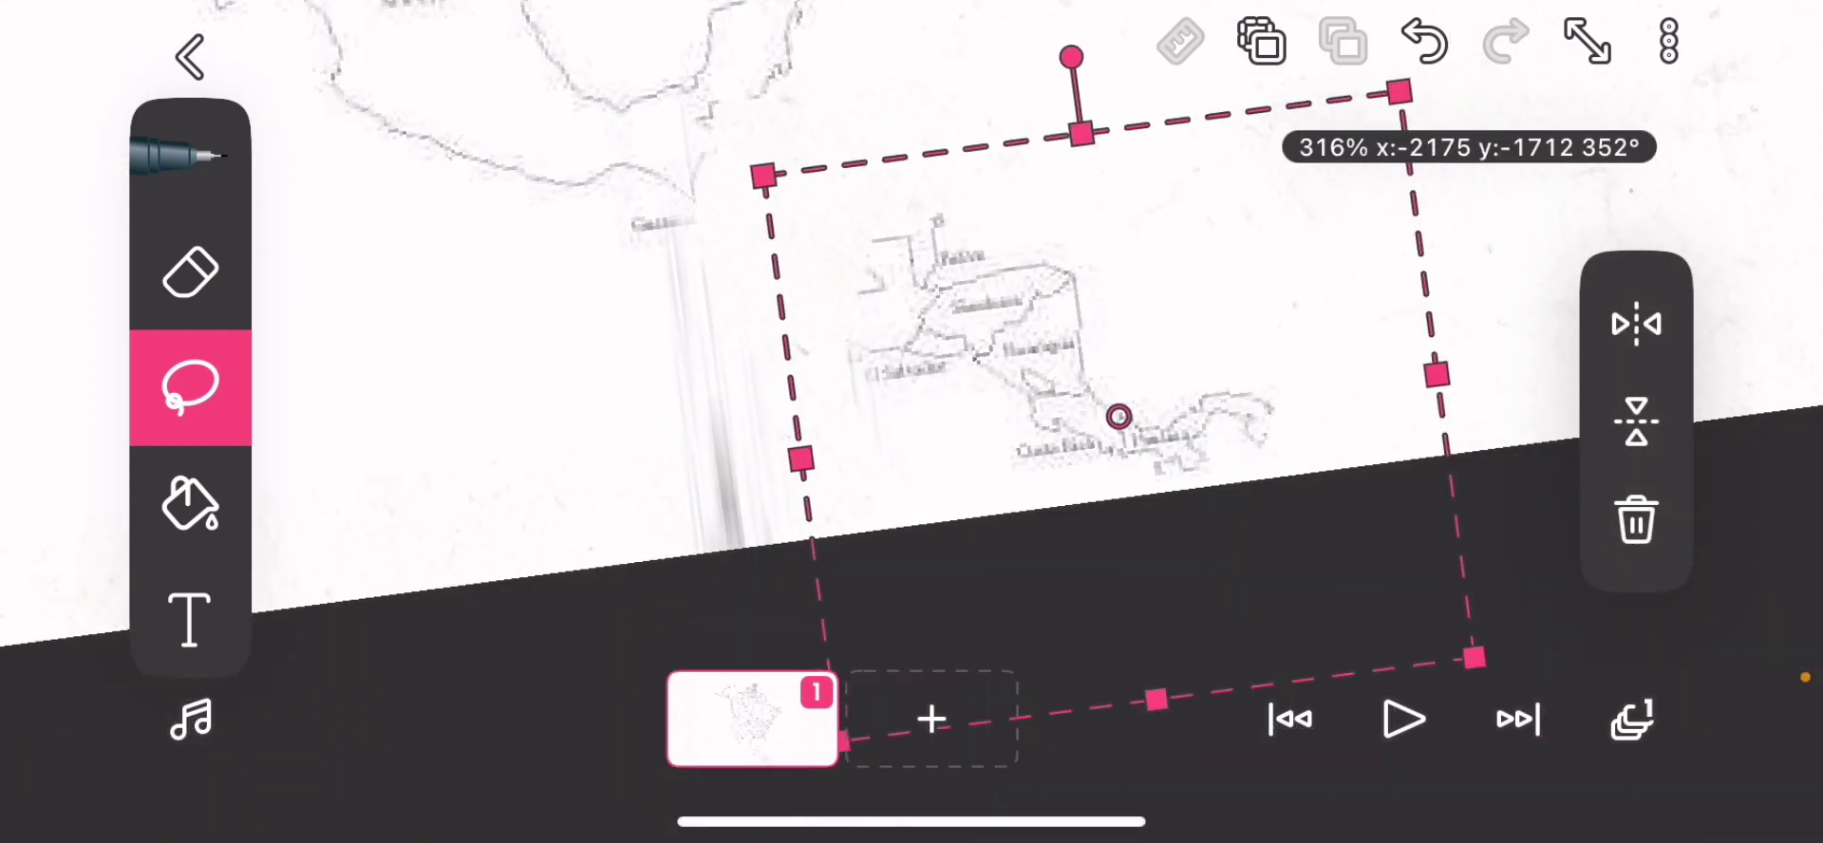
{"action": "scroll", "coordinate": [912, 422], "scroll_direction": "down", "scroll_amount": 2}
{"action": "left_click_drag", "start_coordinate": [1015, 333], "coordinate": [944, 531]}
{"action": "scroll", "coordinate": [911, 422], "scroll_direction": "up", "scroll_amount": 1}
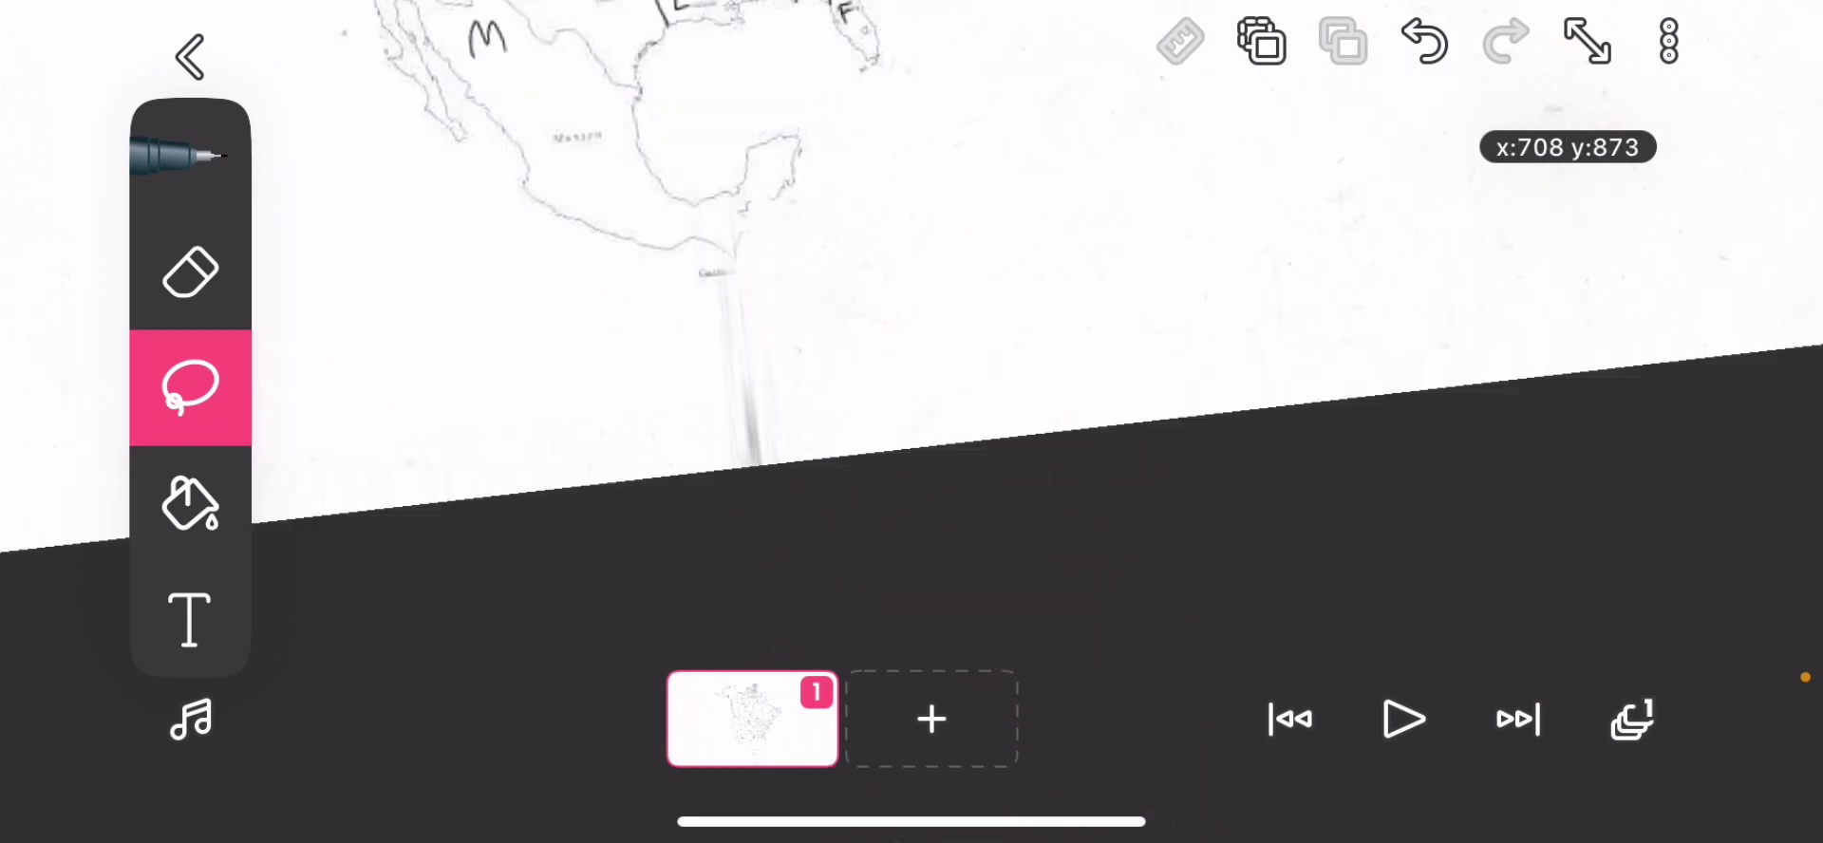
{"action": "scroll", "coordinate": [912, 422], "scroll_direction": "up", "scroll_amount": 2}
{"action": "scroll", "coordinate": [912, 423], "scroll_direction": "up", "scroll_amount": 2}
{"action": "scroll", "coordinate": [911, 423], "scroll_direction": "up", "scroll_amount": 1}
{"action": "scroll", "coordinate": [911, 422], "scroll_direction": "down", "scroll_amount": 2}
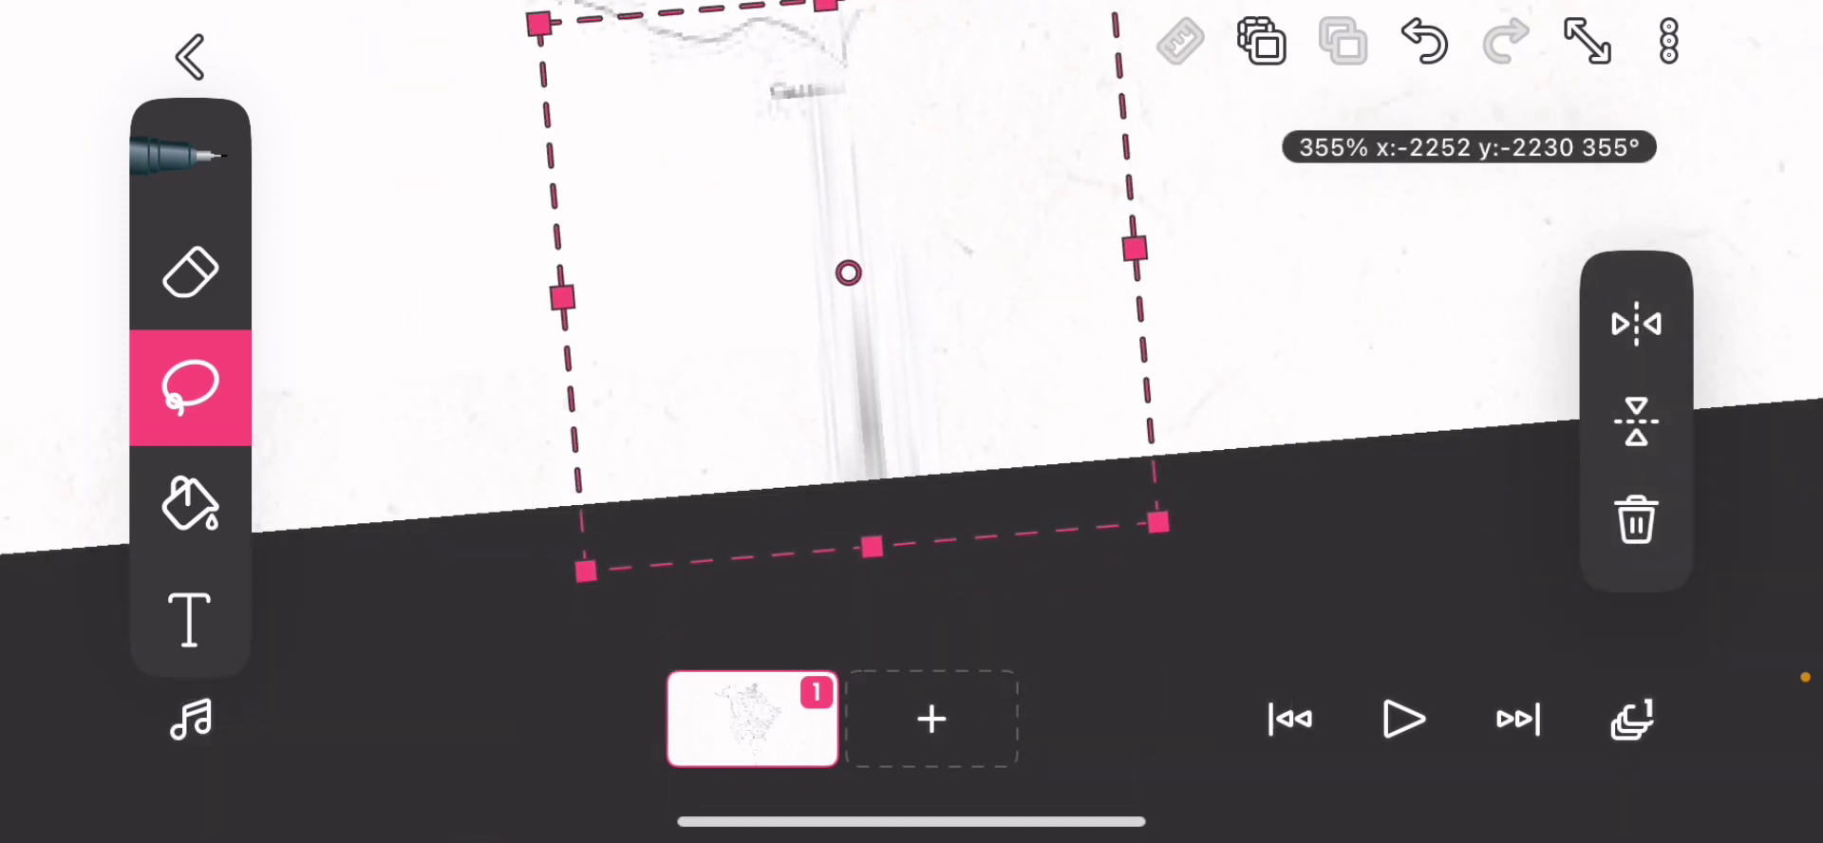
{"action": "left_click_drag", "start_coordinate": [851, 271], "coordinate": [869, 692]}
{"action": "scroll", "coordinate": [912, 423], "scroll_direction": "down", "scroll_amount": 1}
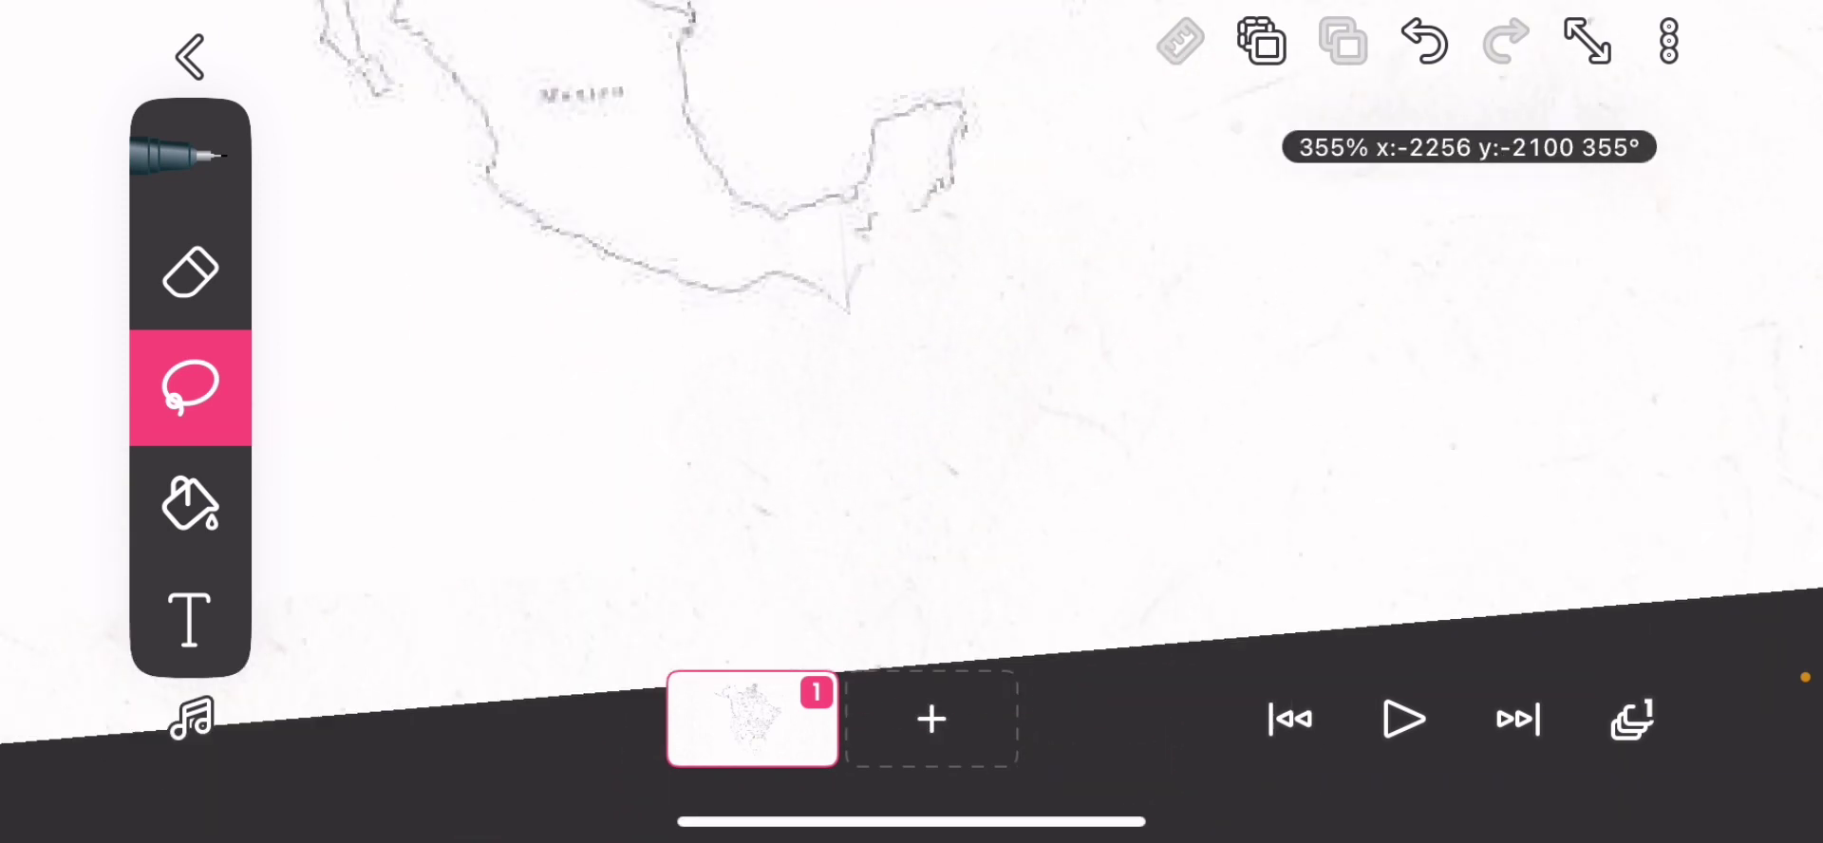
{"action": "scroll", "coordinate": [911, 422], "scroll_direction": "down", "scroll_amount": 3}
{"action": "scroll", "coordinate": [912, 422], "scroll_direction": "down", "scroll_amount": 1}
{"action": "scroll", "coordinate": [913, 421], "scroll_direction": "up", "scroll_amount": 3}
{"action": "scroll", "coordinate": [911, 421], "scroll_direction": "up", "scroll_amount": 3}
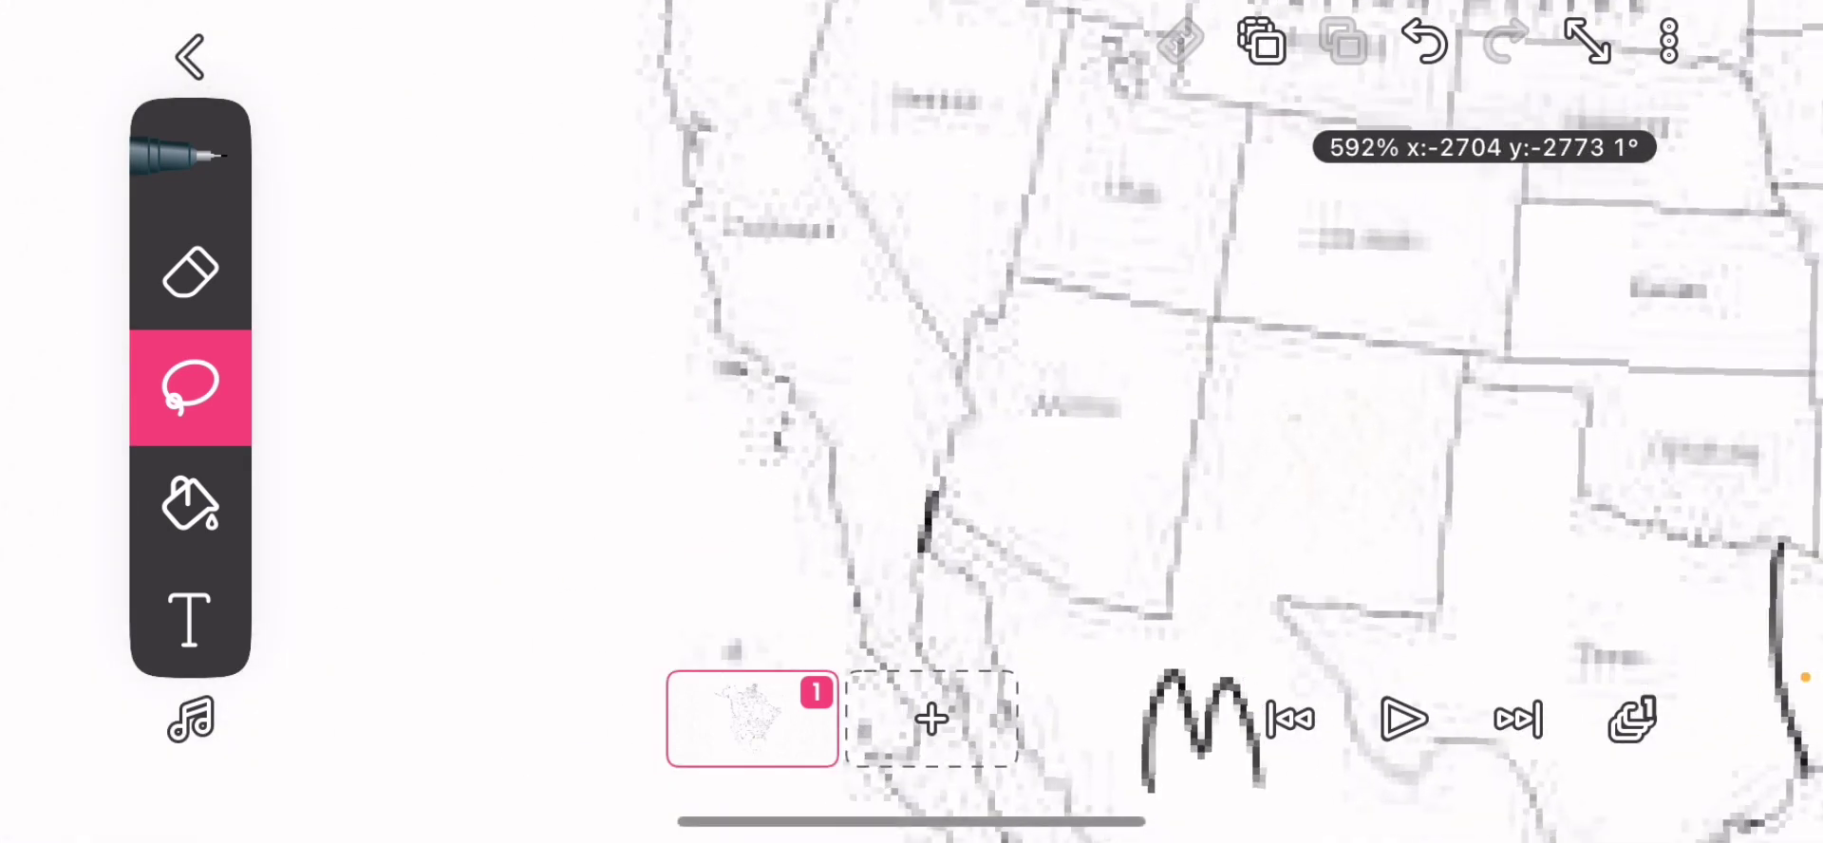
{"action": "scroll", "coordinate": [911, 423], "scroll_direction": "up", "scroll_amount": 2}
Switch to the pen tool to start lettering California
{"action": "left_click", "coordinate": [191, 157]}
{"action": "scroll", "coordinate": [911, 421], "scroll_direction": "down", "scroll_amount": 3}
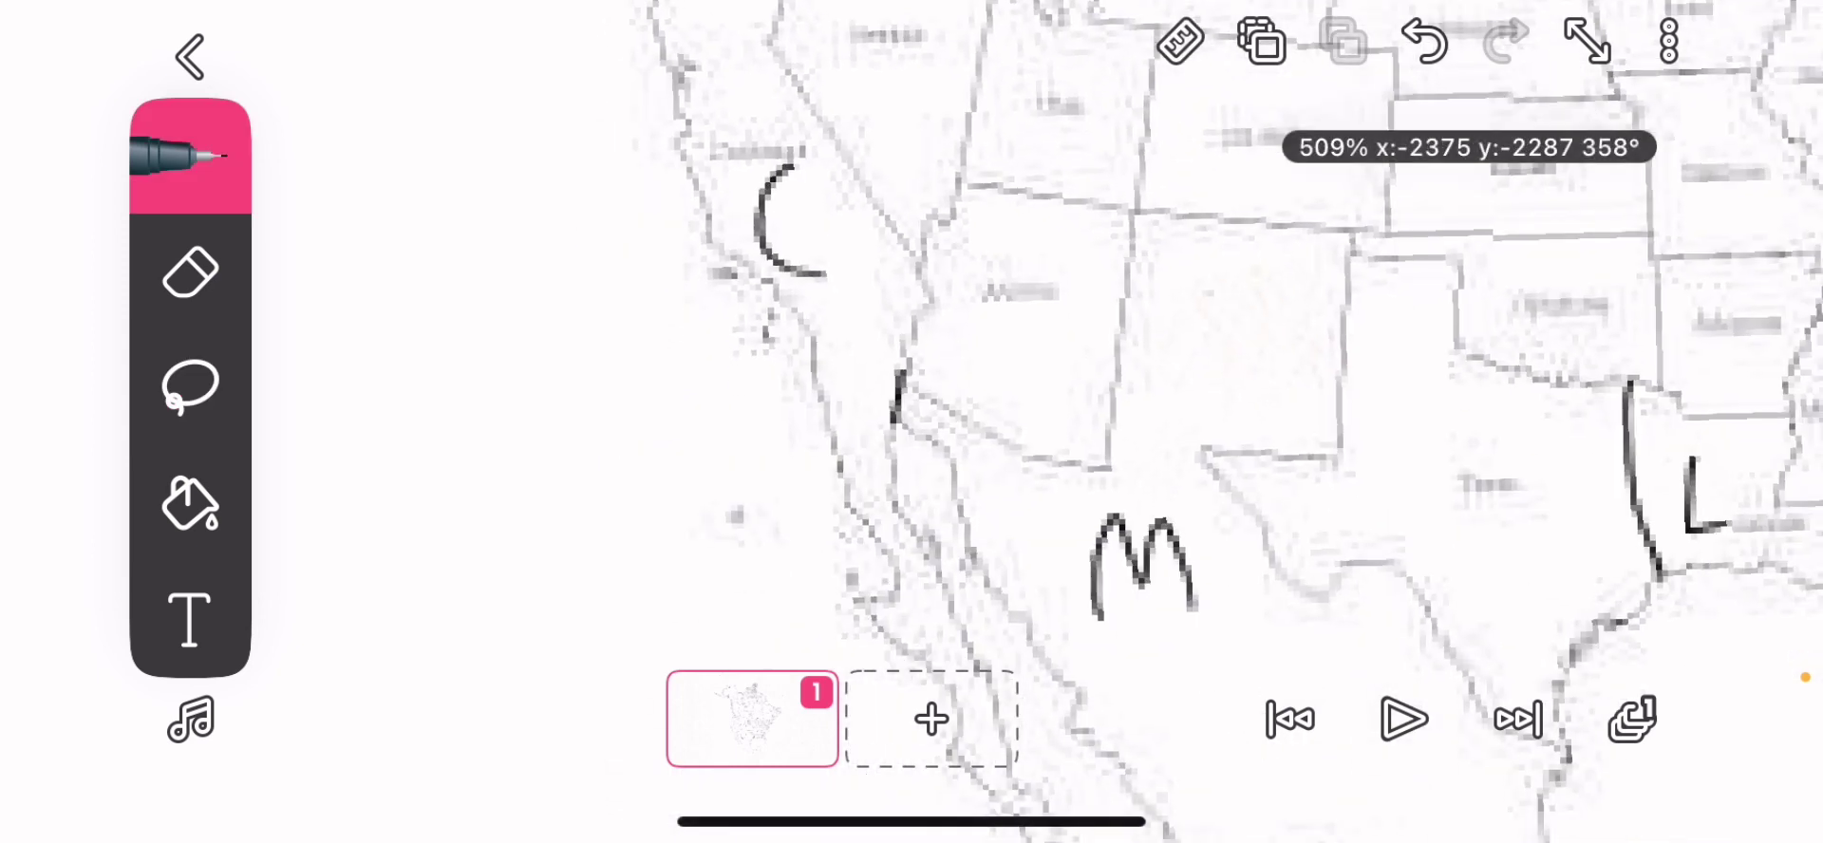
{"action": "scroll", "coordinate": [913, 421], "scroll_direction": "down", "scroll_amount": 3}
{"action": "scroll", "coordinate": [913, 423], "scroll_direction": "up", "scroll_amount": 2}
{"action": "scroll", "coordinate": [911, 422], "scroll_direction": "up", "scroll_amount": 1}
{"action": "scroll", "coordinate": [911, 421], "scroll_direction": "up", "scroll_amount": 2}
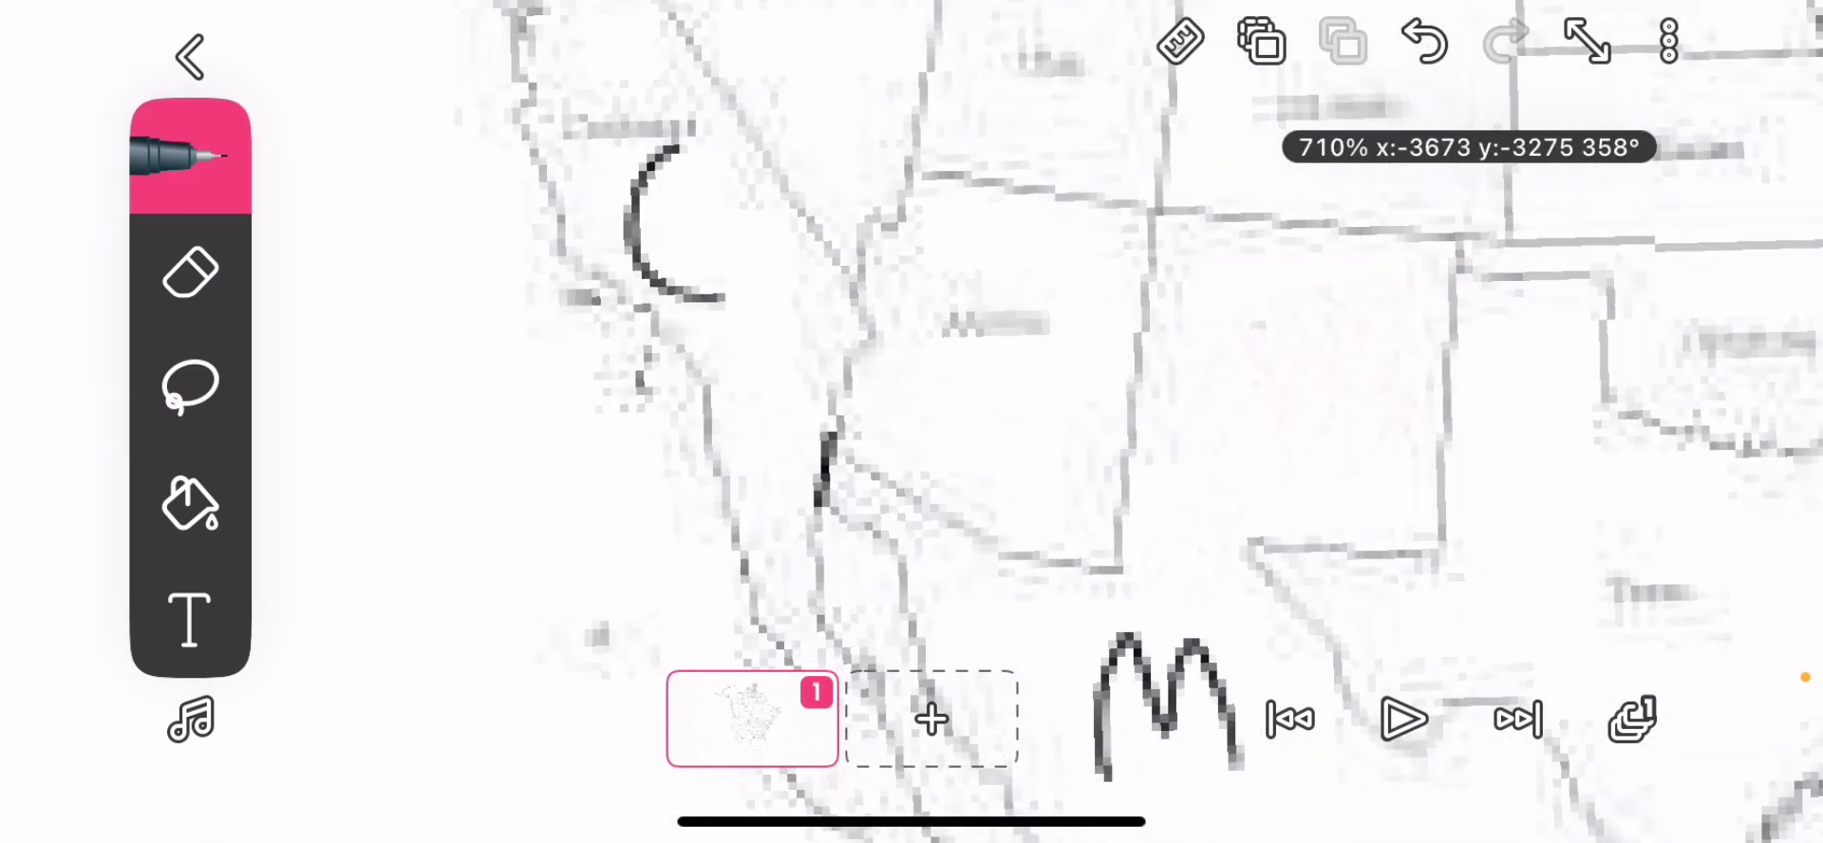
{"action": "scroll", "coordinate": [911, 422], "scroll_direction": "up", "scroll_amount": 2}
{"action": "scroll", "coordinate": [911, 421], "scroll_direction": "down", "scroll_amount": 2}
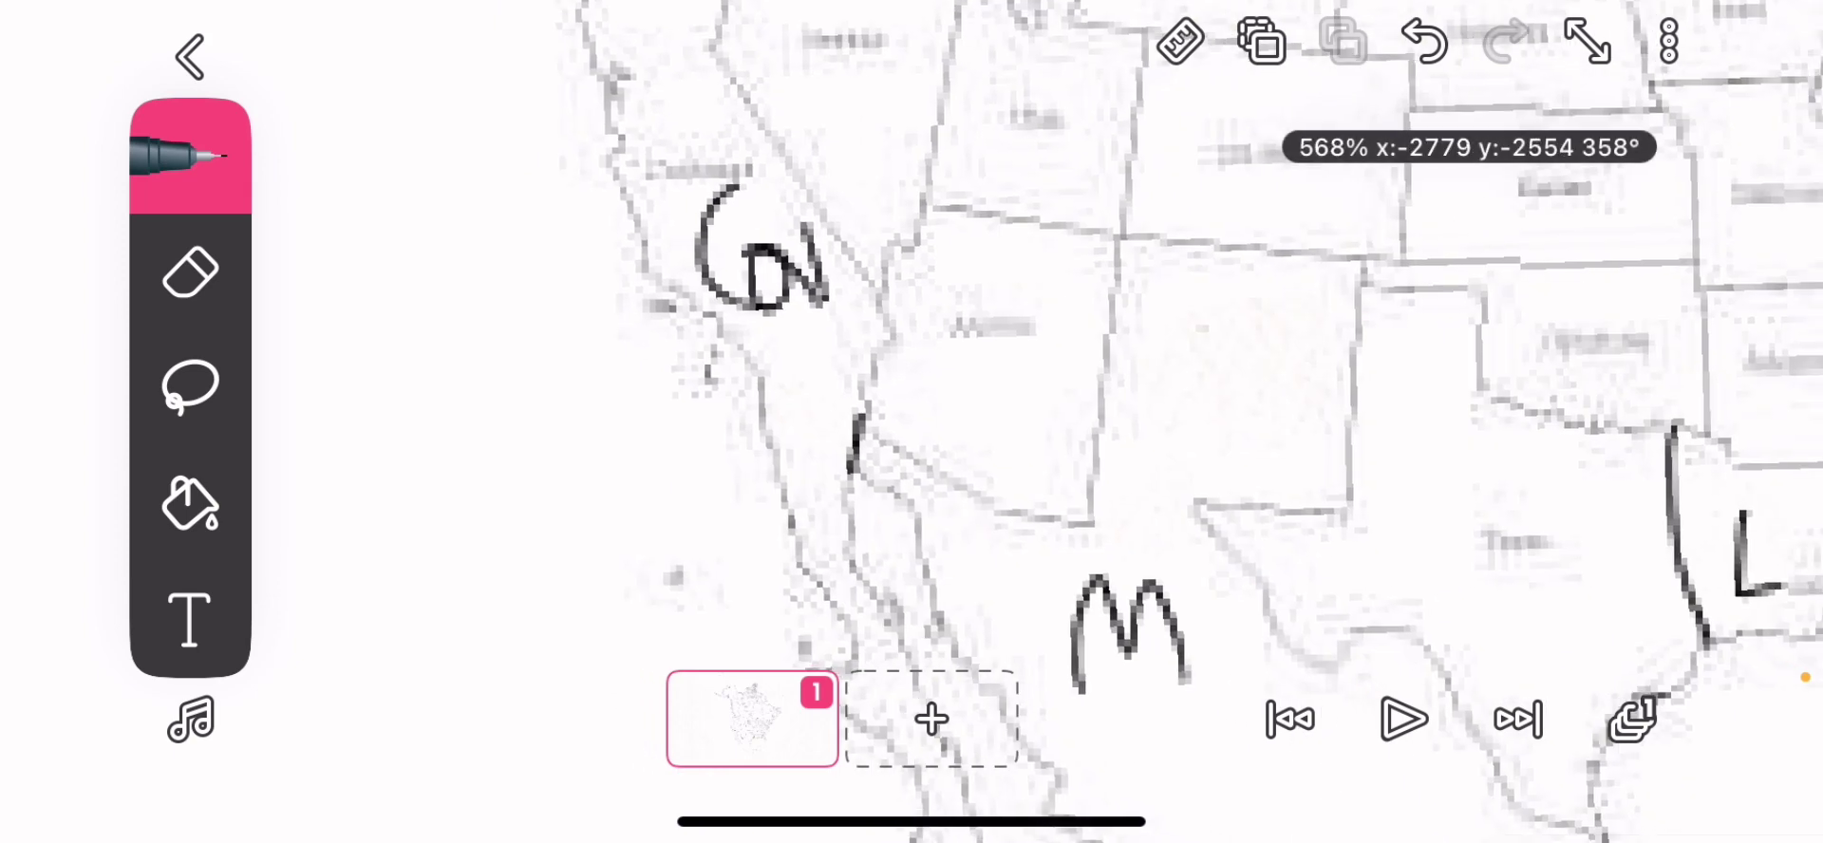
{"action": "scroll", "coordinate": [912, 421], "scroll_direction": "down", "scroll_amount": 2}
{"action": "scroll", "coordinate": [911, 423], "scroll_direction": "down", "scroll_amount": 1}
{"action": "scroll", "coordinate": [911, 422], "scroll_direction": "up", "scroll_amount": 2}
{"action": "scroll", "coordinate": [912, 422], "scroll_direction": "up", "scroll_amount": 2}
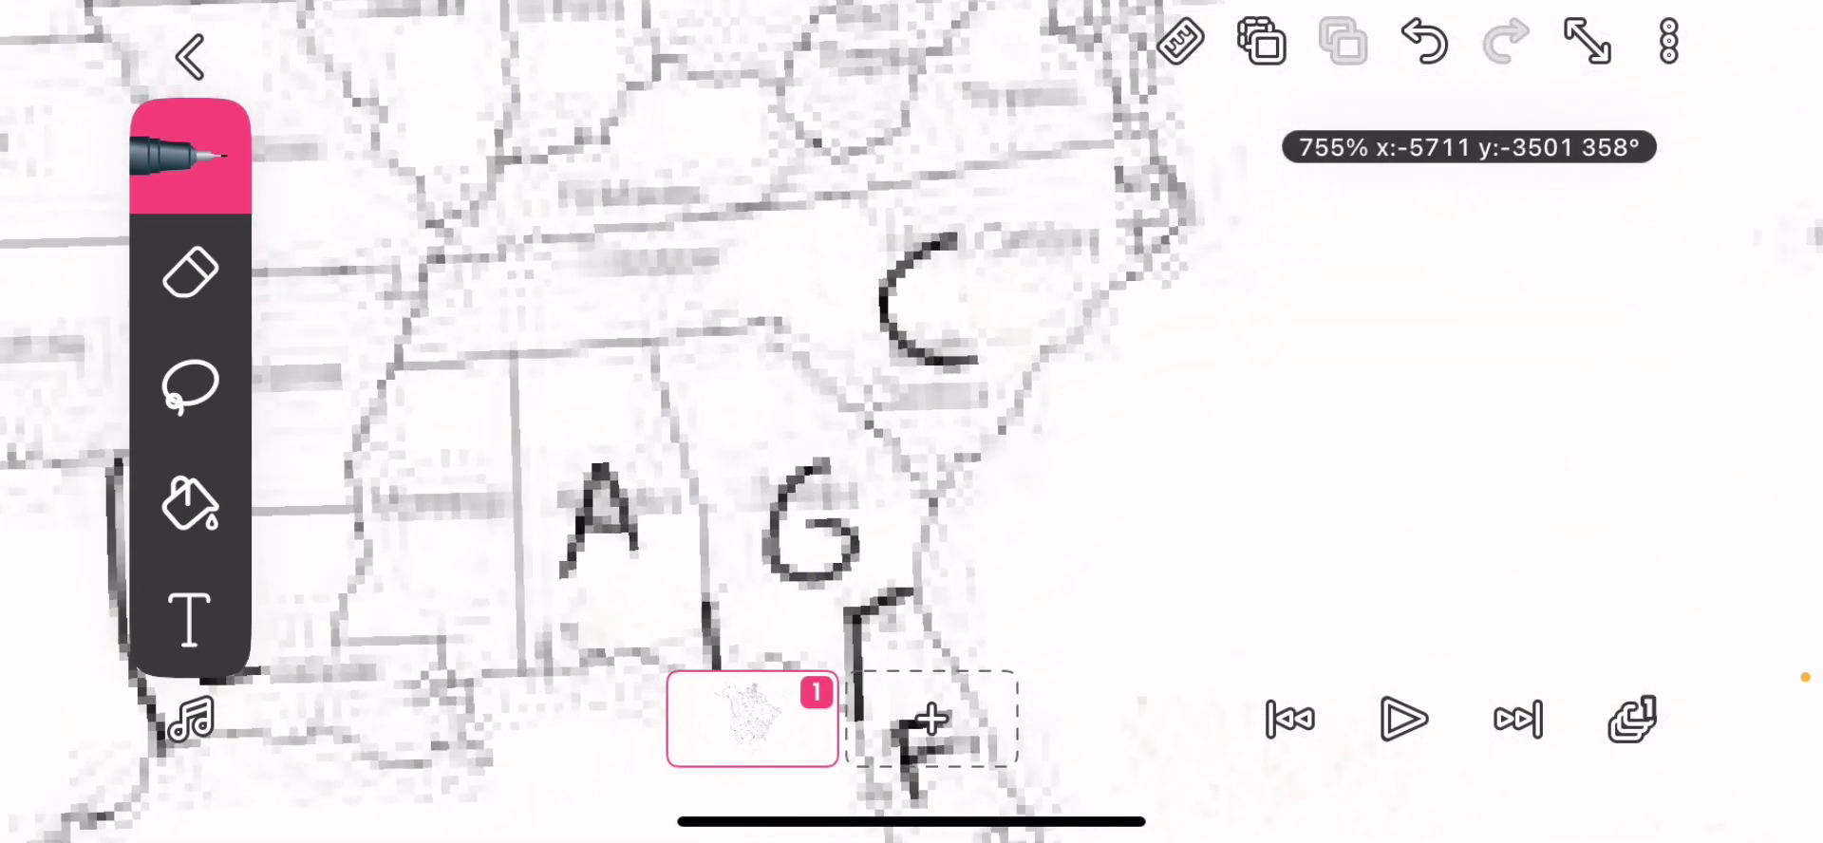
{"action": "scroll", "coordinate": [912, 422], "scroll_direction": "down", "scroll_amount": 2}
{"action": "scroll", "coordinate": [913, 421], "scroll_direction": "down", "scroll_amount": 1}
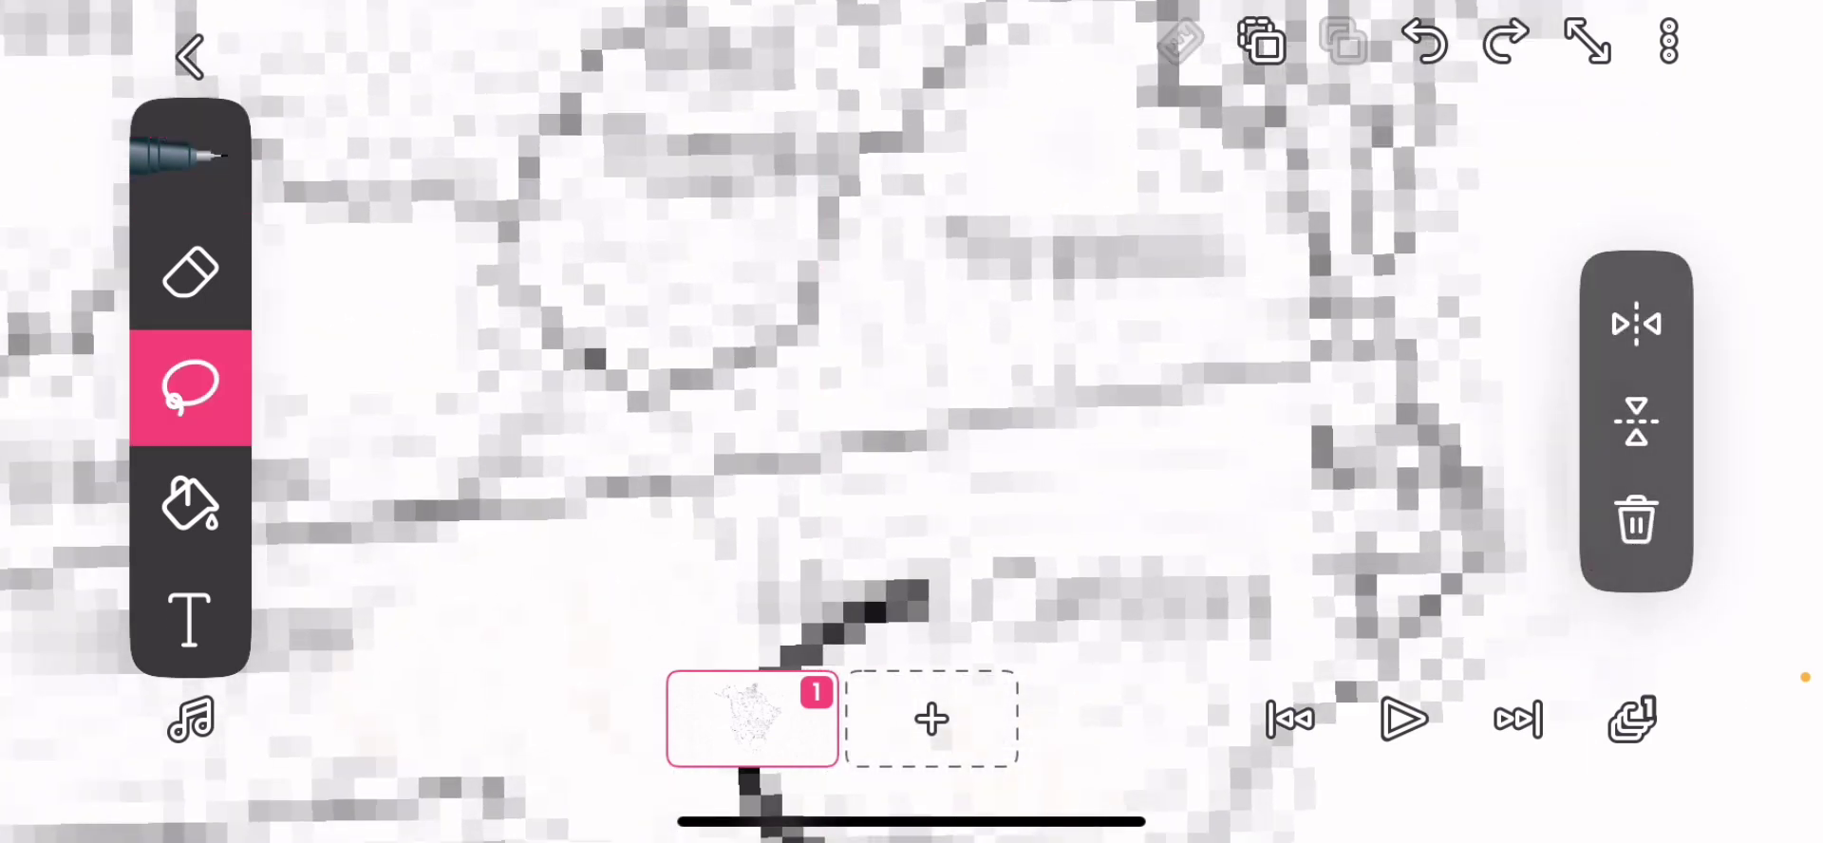
{"action": "scroll", "coordinate": [911, 421], "scroll_direction": "down", "scroll_amount": 1}
{"action": "scroll", "coordinate": [911, 422], "scroll_direction": "down", "scroll_amount": 1}
{"action": "scroll", "coordinate": [911, 421], "scroll_direction": "up", "scroll_amount": 1}
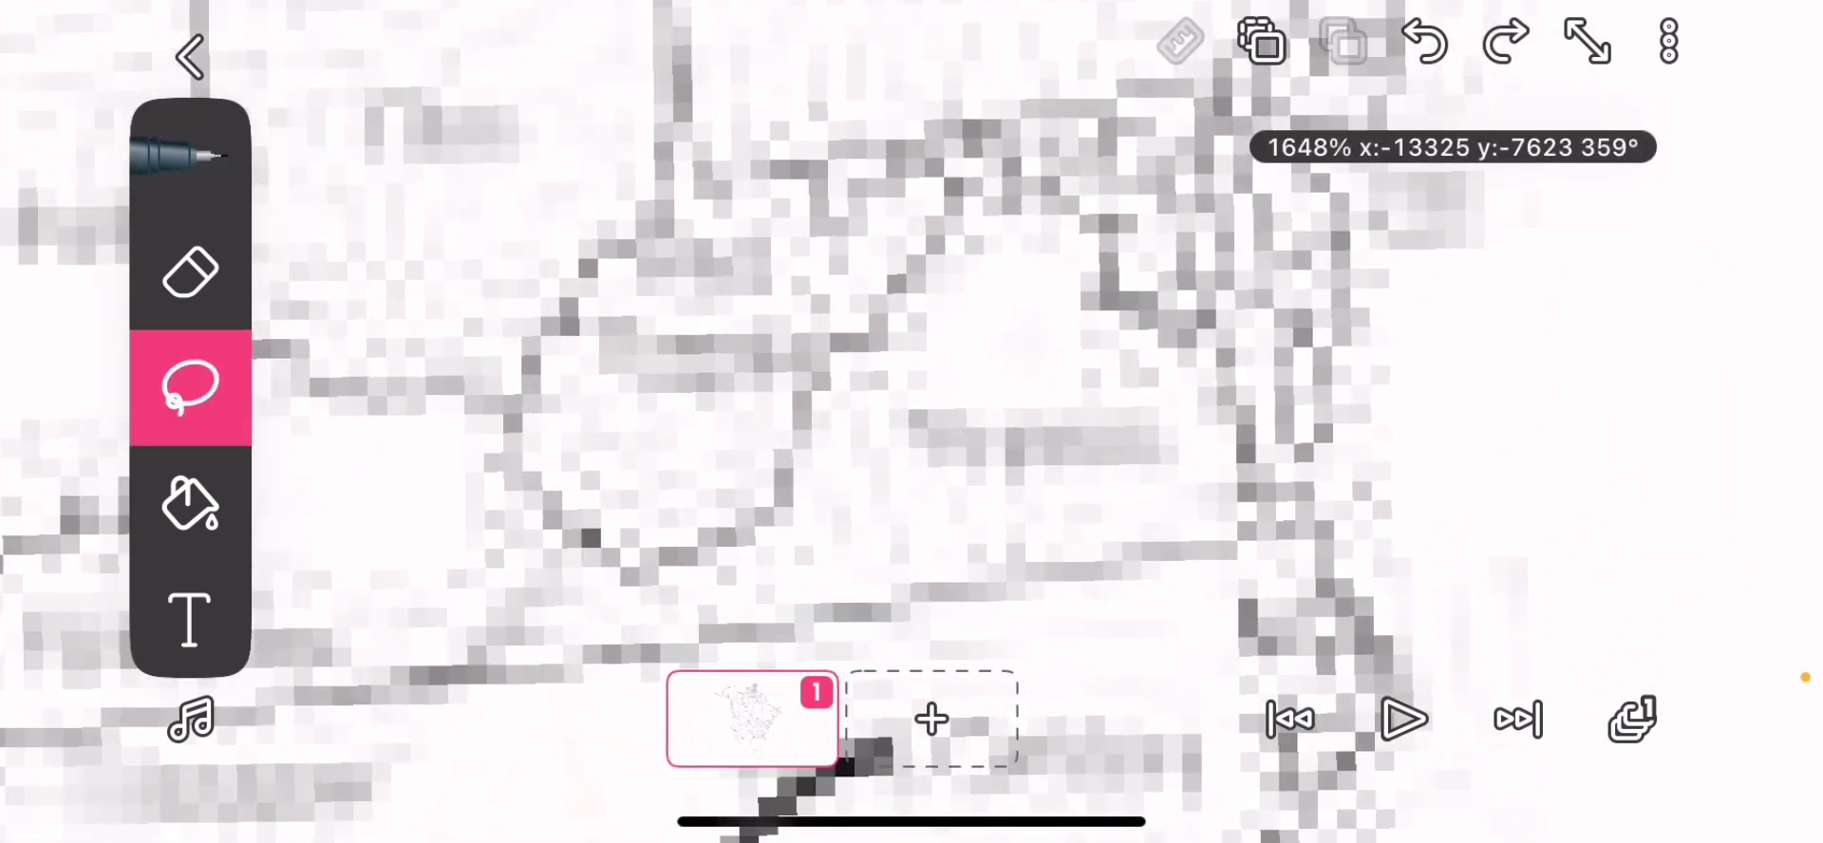
{"action": "scroll", "coordinate": [912, 421], "scroll_direction": "down", "scroll_amount": 2}
{"action": "scroll", "coordinate": [912, 421], "scroll_direction": "up", "scroll_amount": 2}
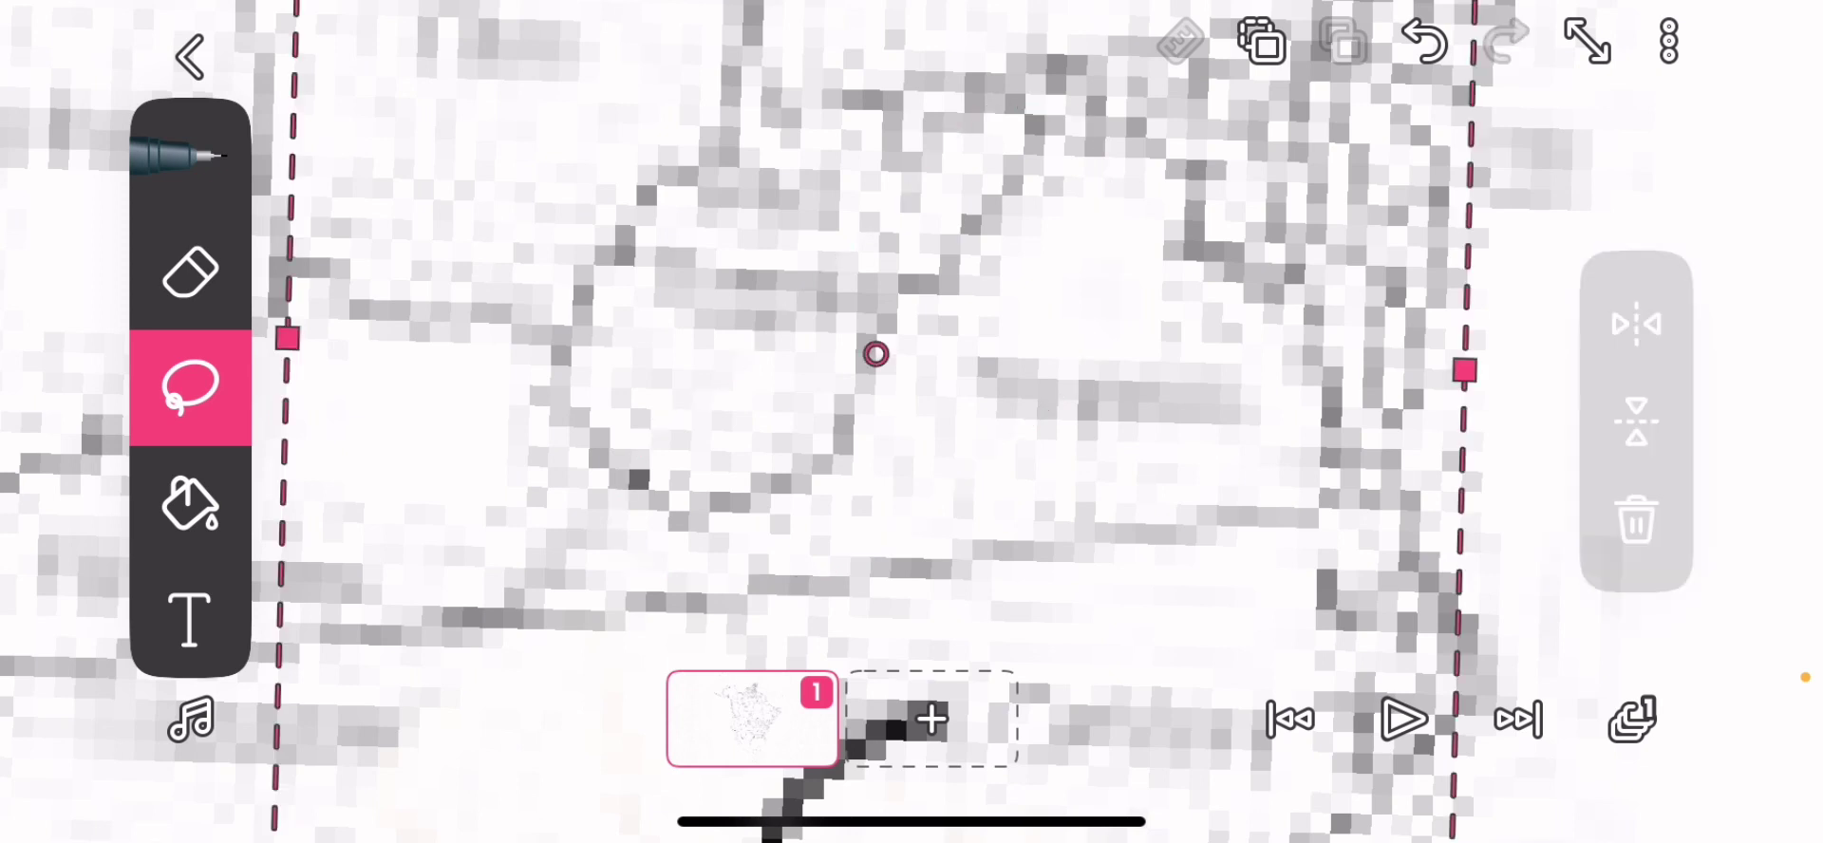
{"action": "scroll", "coordinate": [913, 422], "scroll_direction": "down", "scroll_amount": 1}
{"action": "scroll", "coordinate": [912, 421], "scroll_direction": "down", "scroll_amount": 2}
{"action": "scroll", "coordinate": [912, 421], "scroll_direction": "down", "scroll_amount": 2}
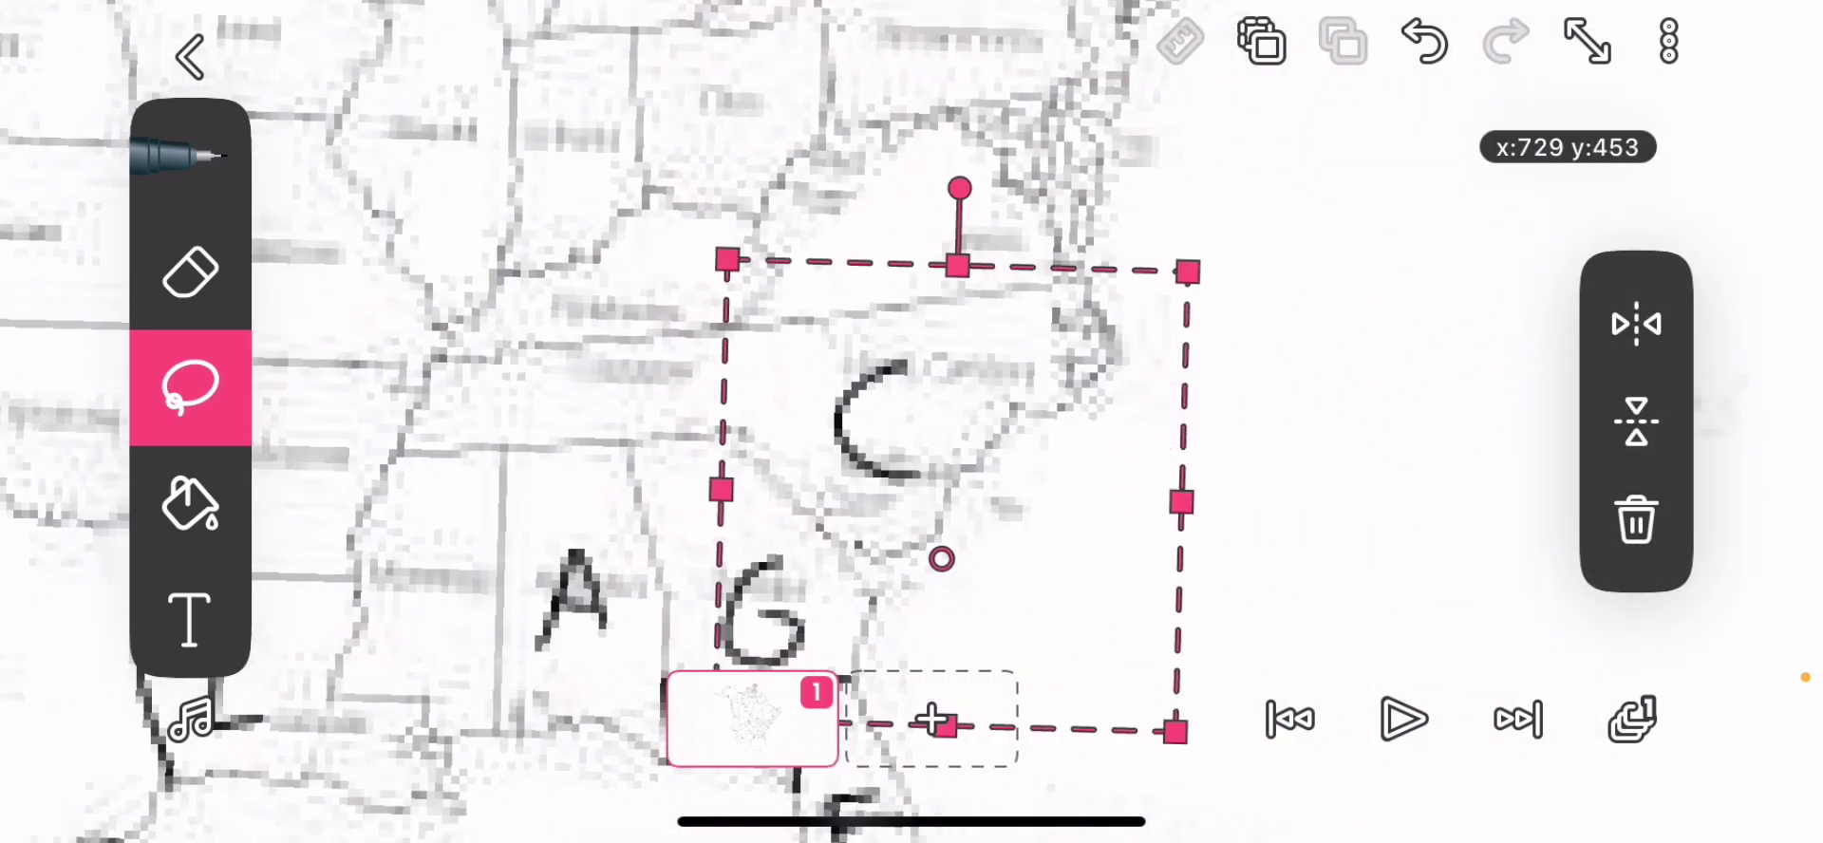
{"action": "scroll", "coordinate": [911, 422], "scroll_direction": "down", "scroll_amount": 2}
{"action": "scroll", "coordinate": [911, 423], "scroll_direction": "down", "scroll_amount": 2}
{"action": "scroll", "coordinate": [912, 422], "scroll_direction": "down", "scroll_amount": 2}
{"action": "scroll", "coordinate": [913, 422], "scroll_direction": "up", "scroll_amount": 3}
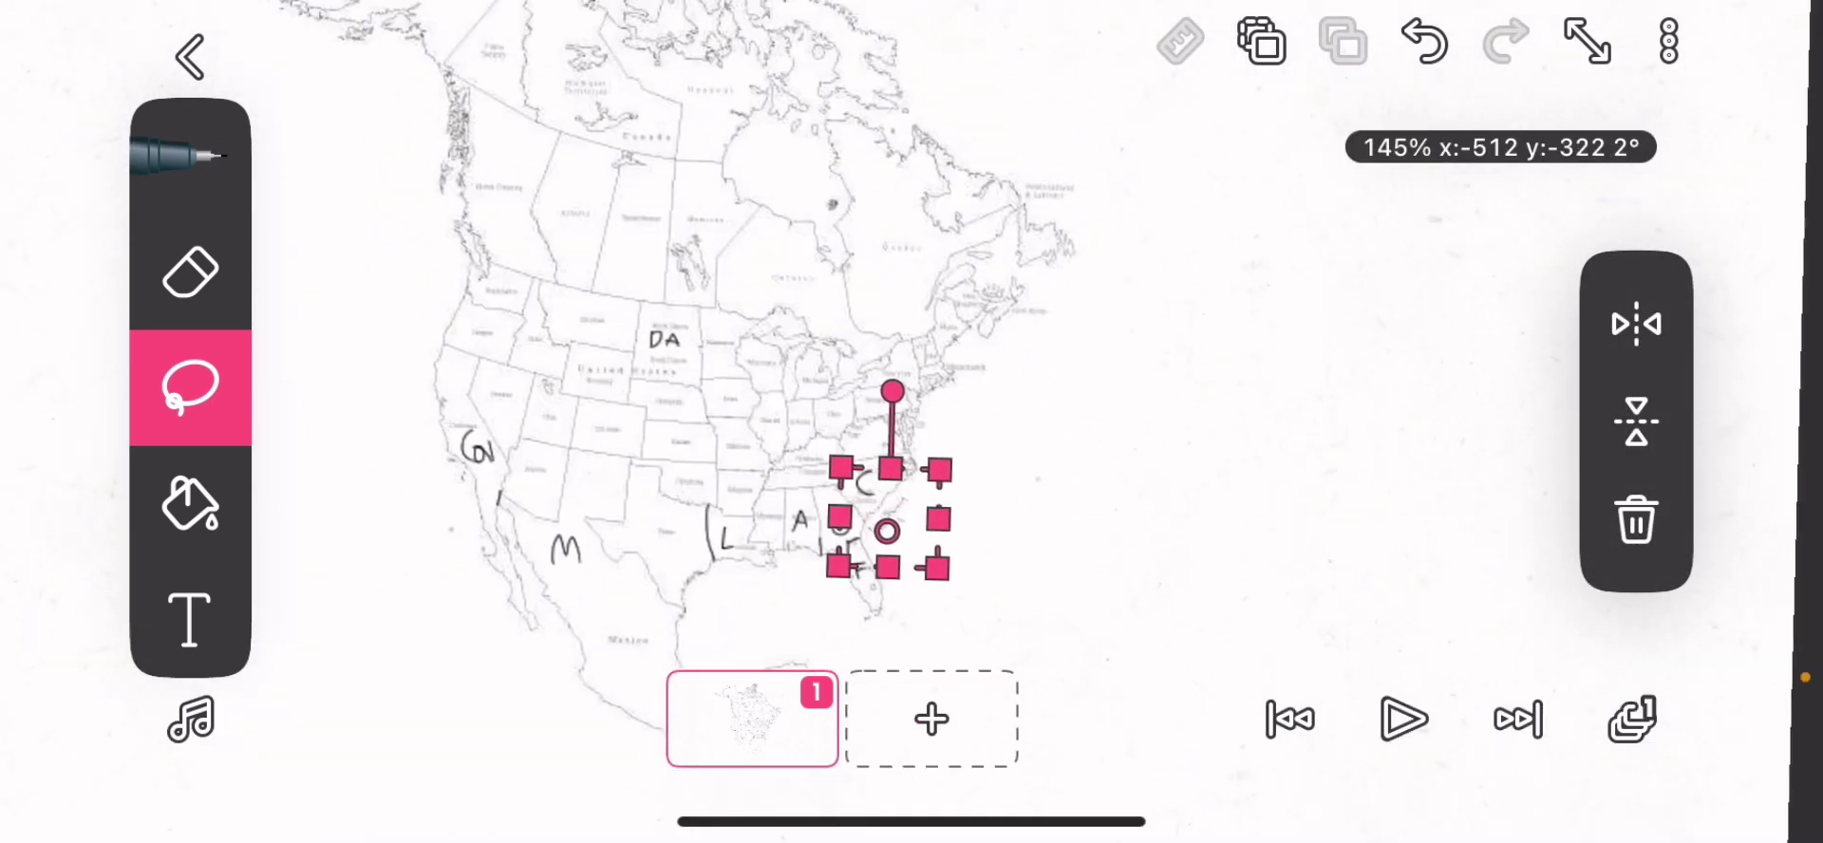
{"action": "scroll", "coordinate": [912, 421], "scroll_direction": "down", "scroll_amount": 1}
{"action": "scroll", "coordinate": [912, 422], "scroll_direction": "down", "scroll_amount": 2}
{"action": "scroll", "coordinate": [912, 423], "scroll_direction": "up", "scroll_amount": 3}
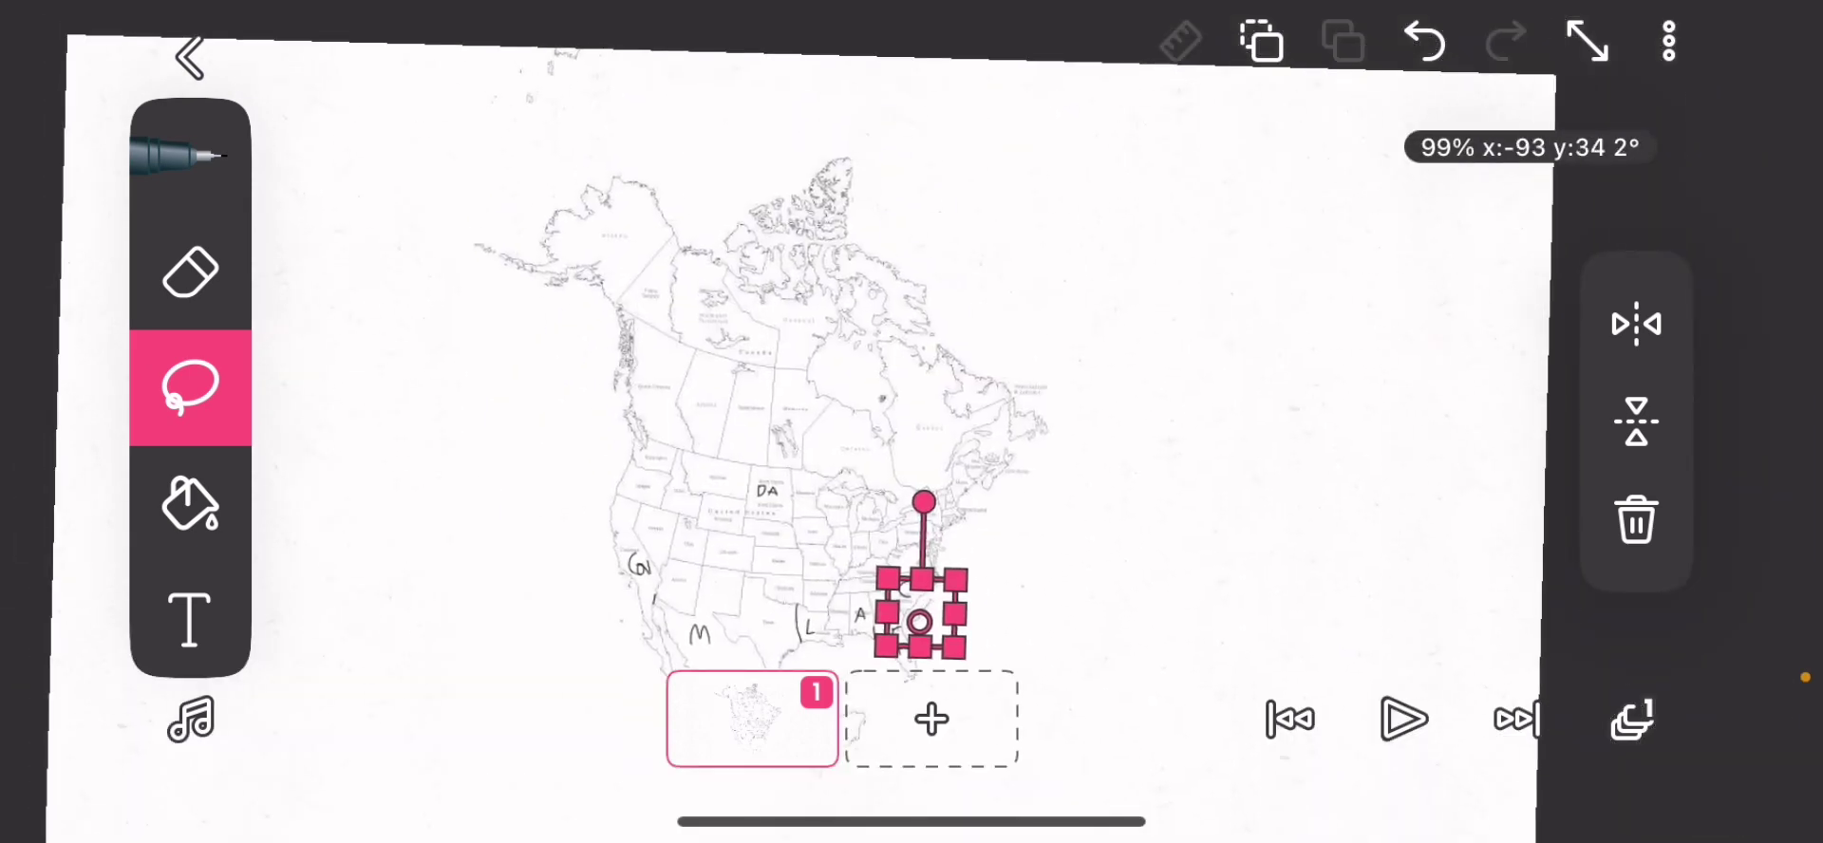
{"action": "scroll", "coordinate": [911, 422], "scroll_direction": "down", "scroll_amount": 3}
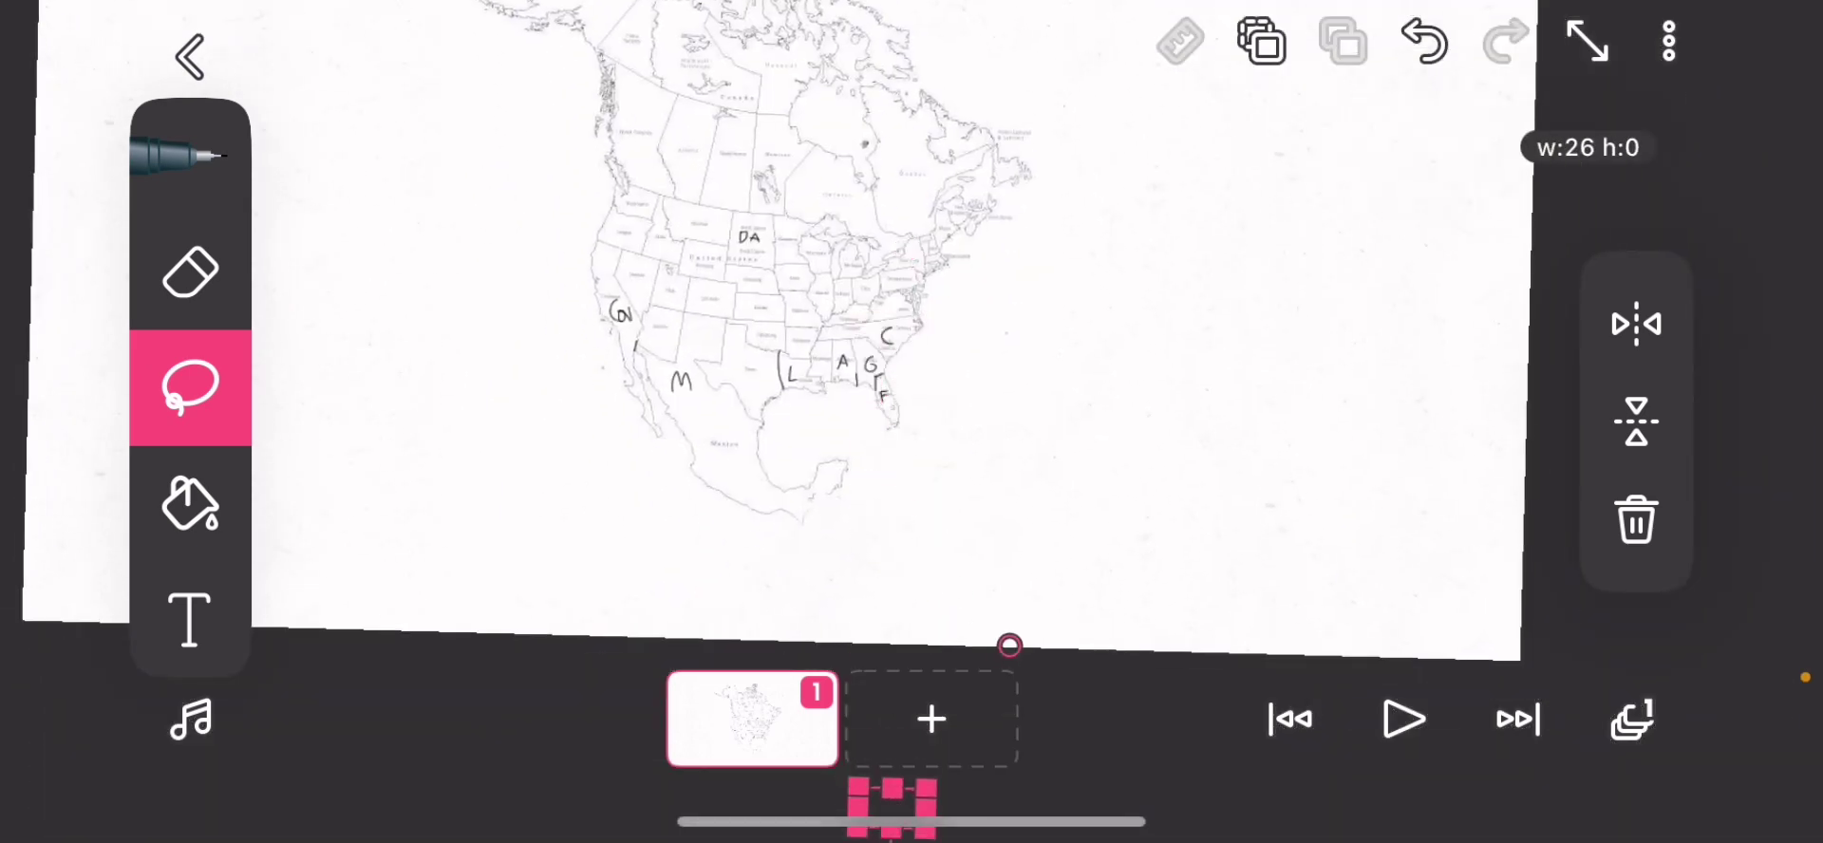
{"action": "left_click", "coordinate": [189, 157]}
{"action": "scroll", "coordinate": [912, 422], "scroll_direction": "up", "scroll_amount": 2}
{"action": "scroll", "coordinate": [911, 423], "scroll_direction": "up", "scroll_amount": 2}
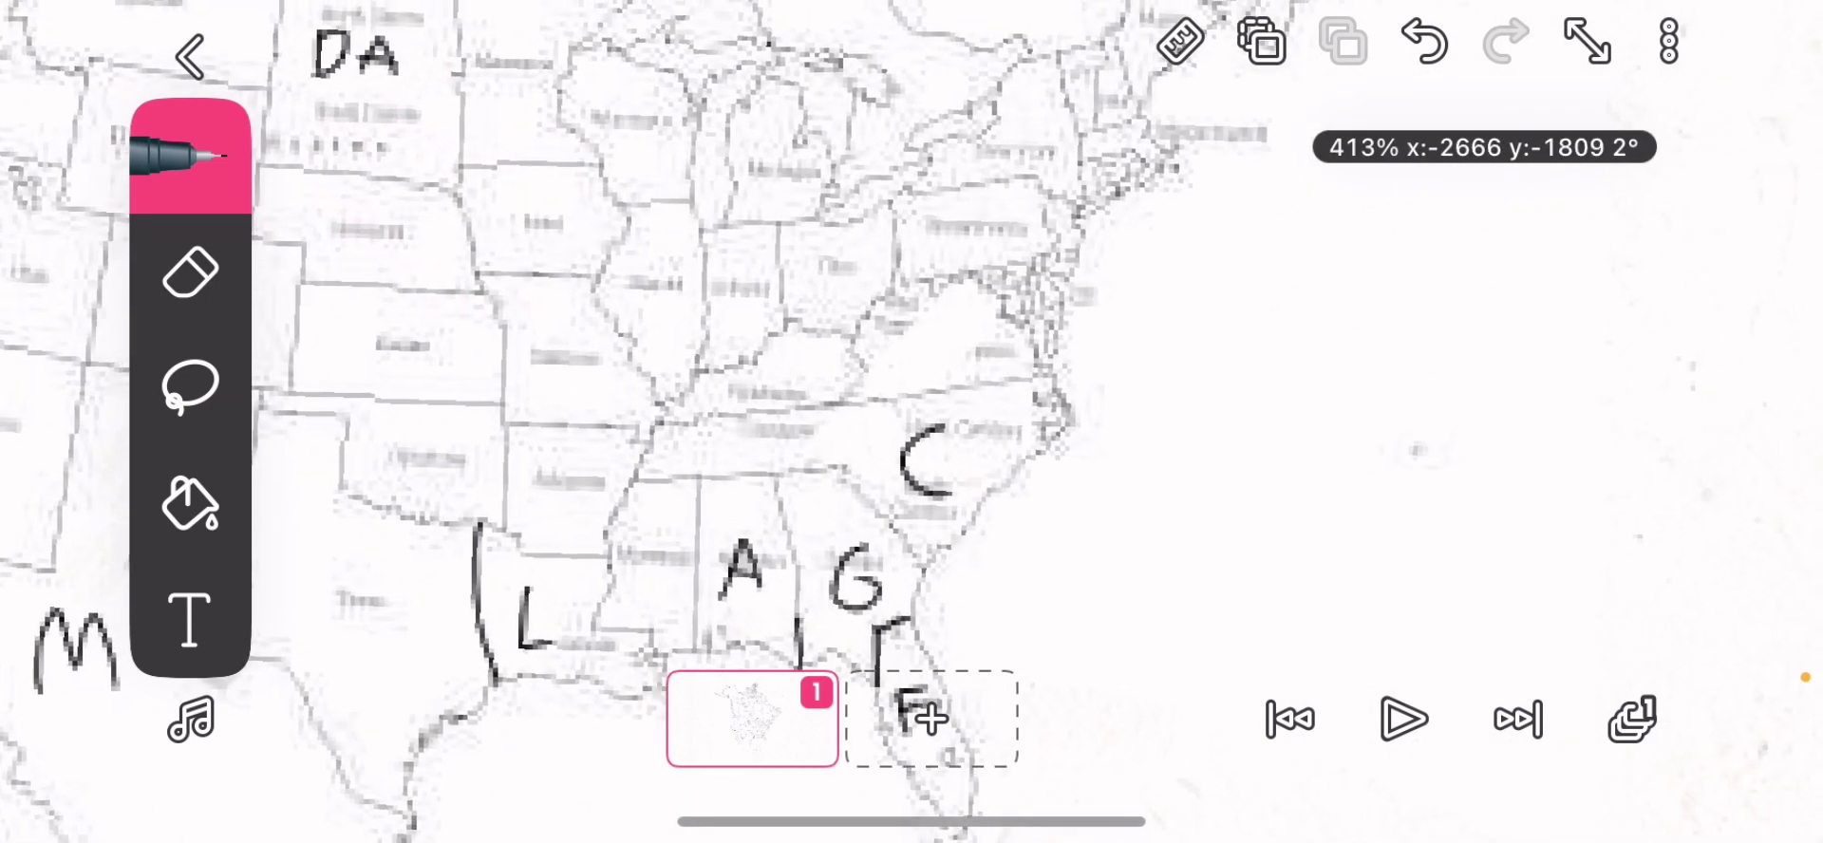
{"action": "scroll", "coordinate": [912, 421], "scroll_direction": "up", "scroll_amount": 3}
{"action": "scroll", "coordinate": [911, 421], "scroll_direction": "up", "scroll_amount": 2}
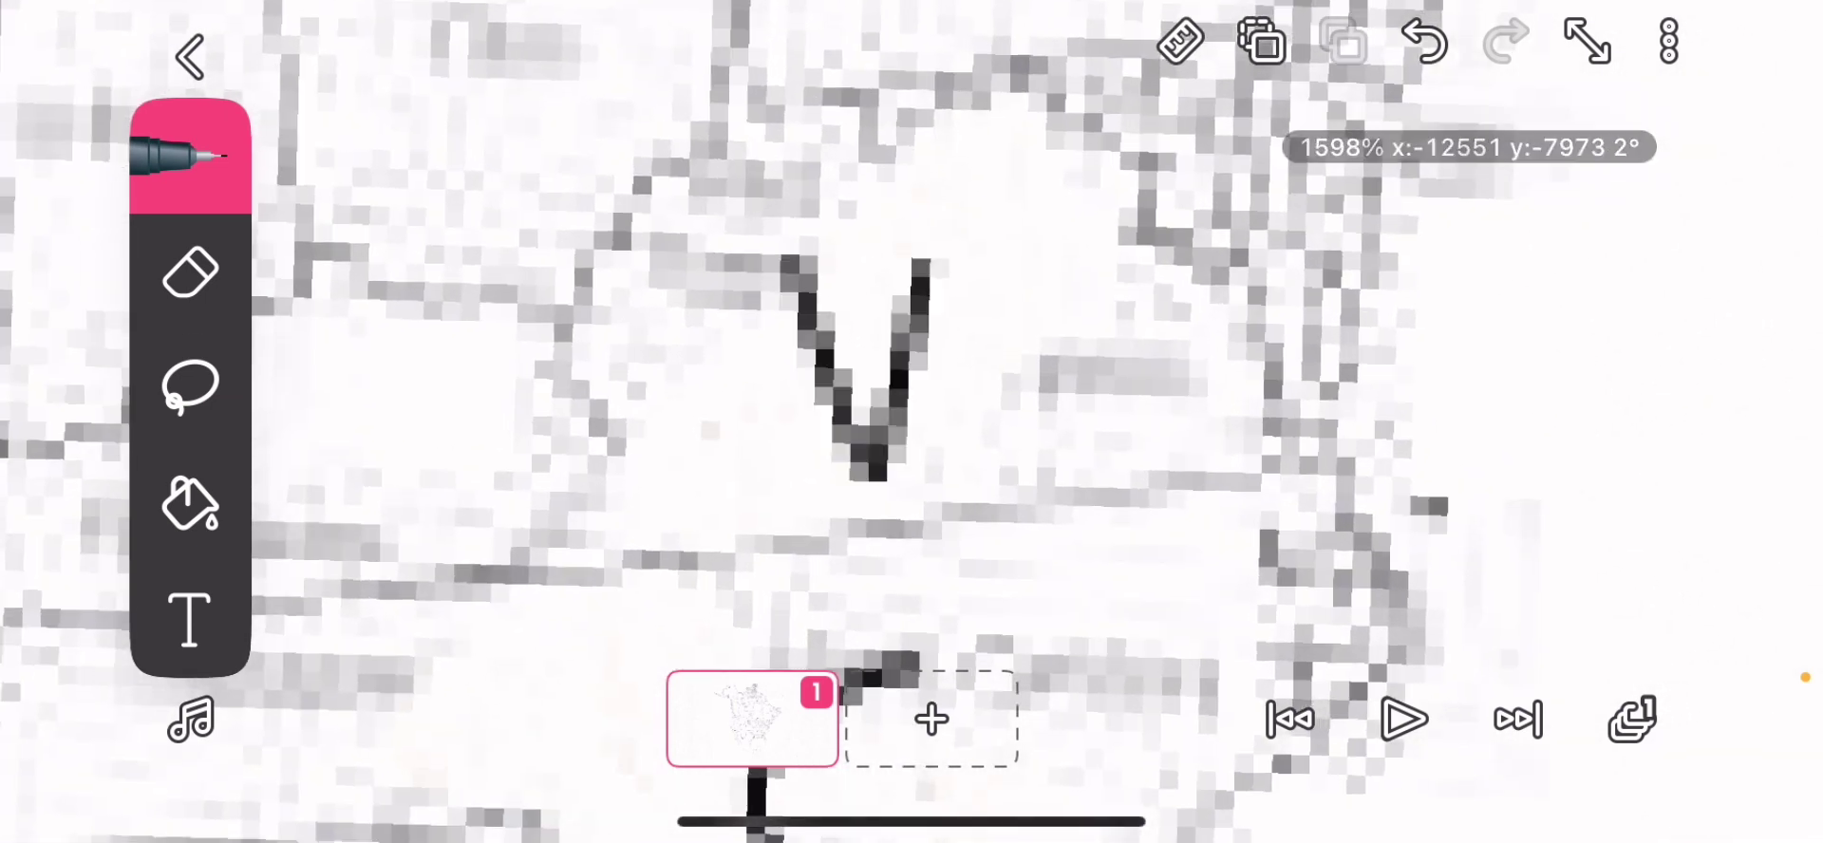
{"action": "scroll", "coordinate": [912, 422], "scroll_direction": "down", "scroll_amount": 2}
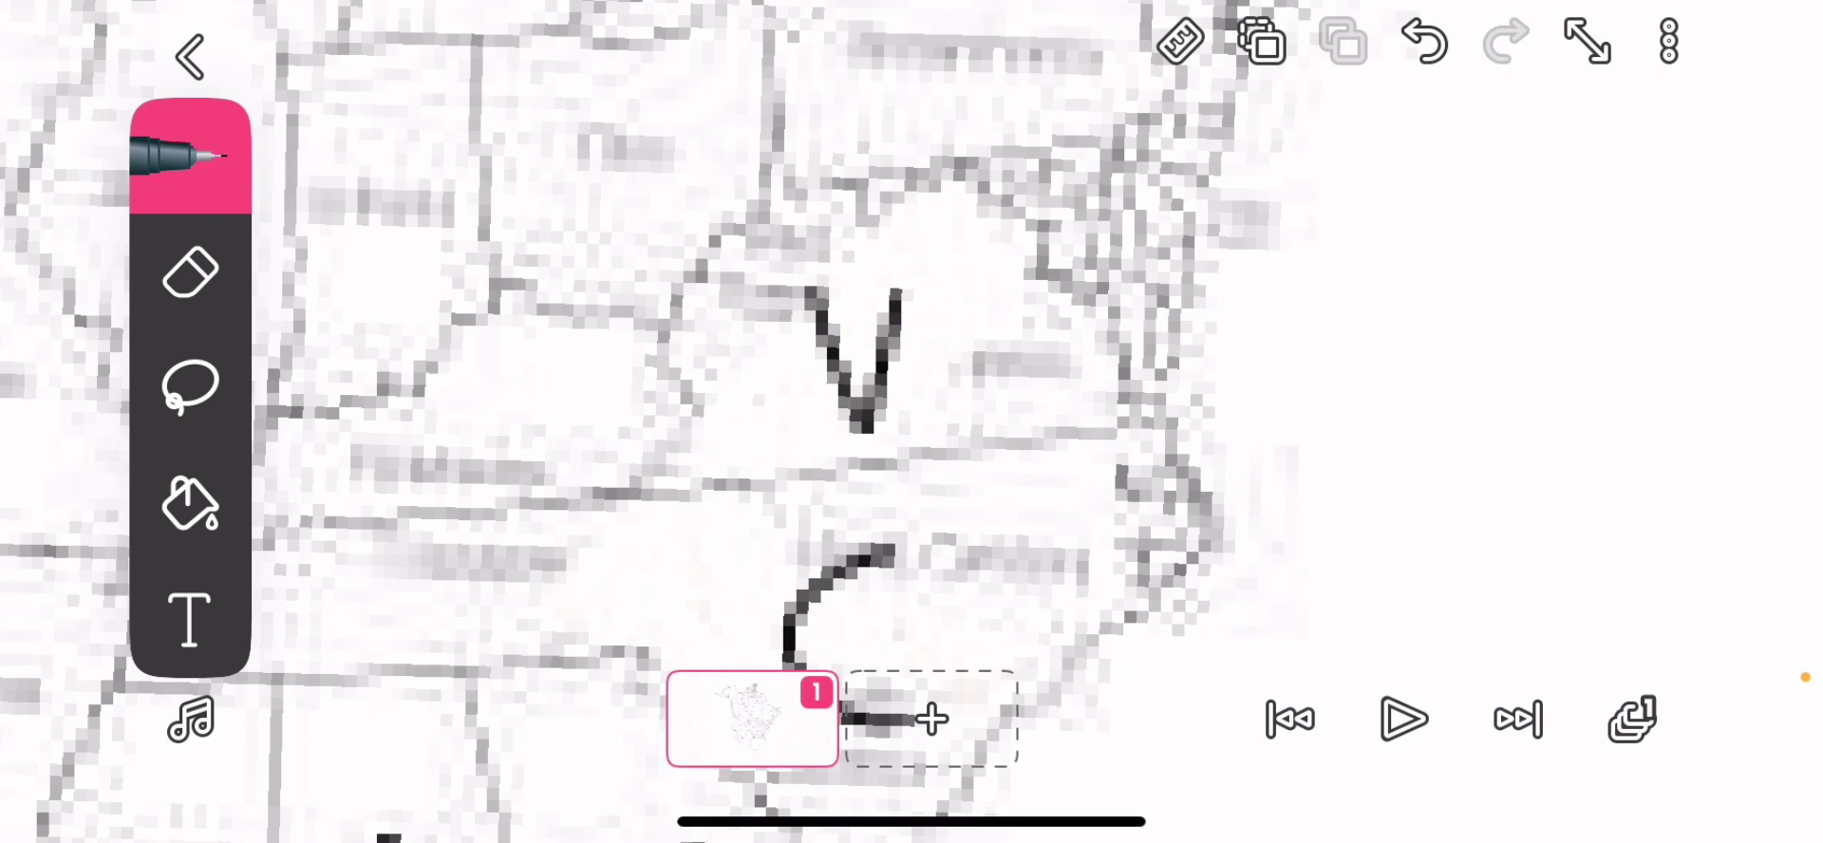
Zoom in on Virginia's V, undo a stray stroke beside it, and return to the pen
{"action": "left_click_drag", "start_coordinate": [854, 356], "coordinate": [755, 799]}
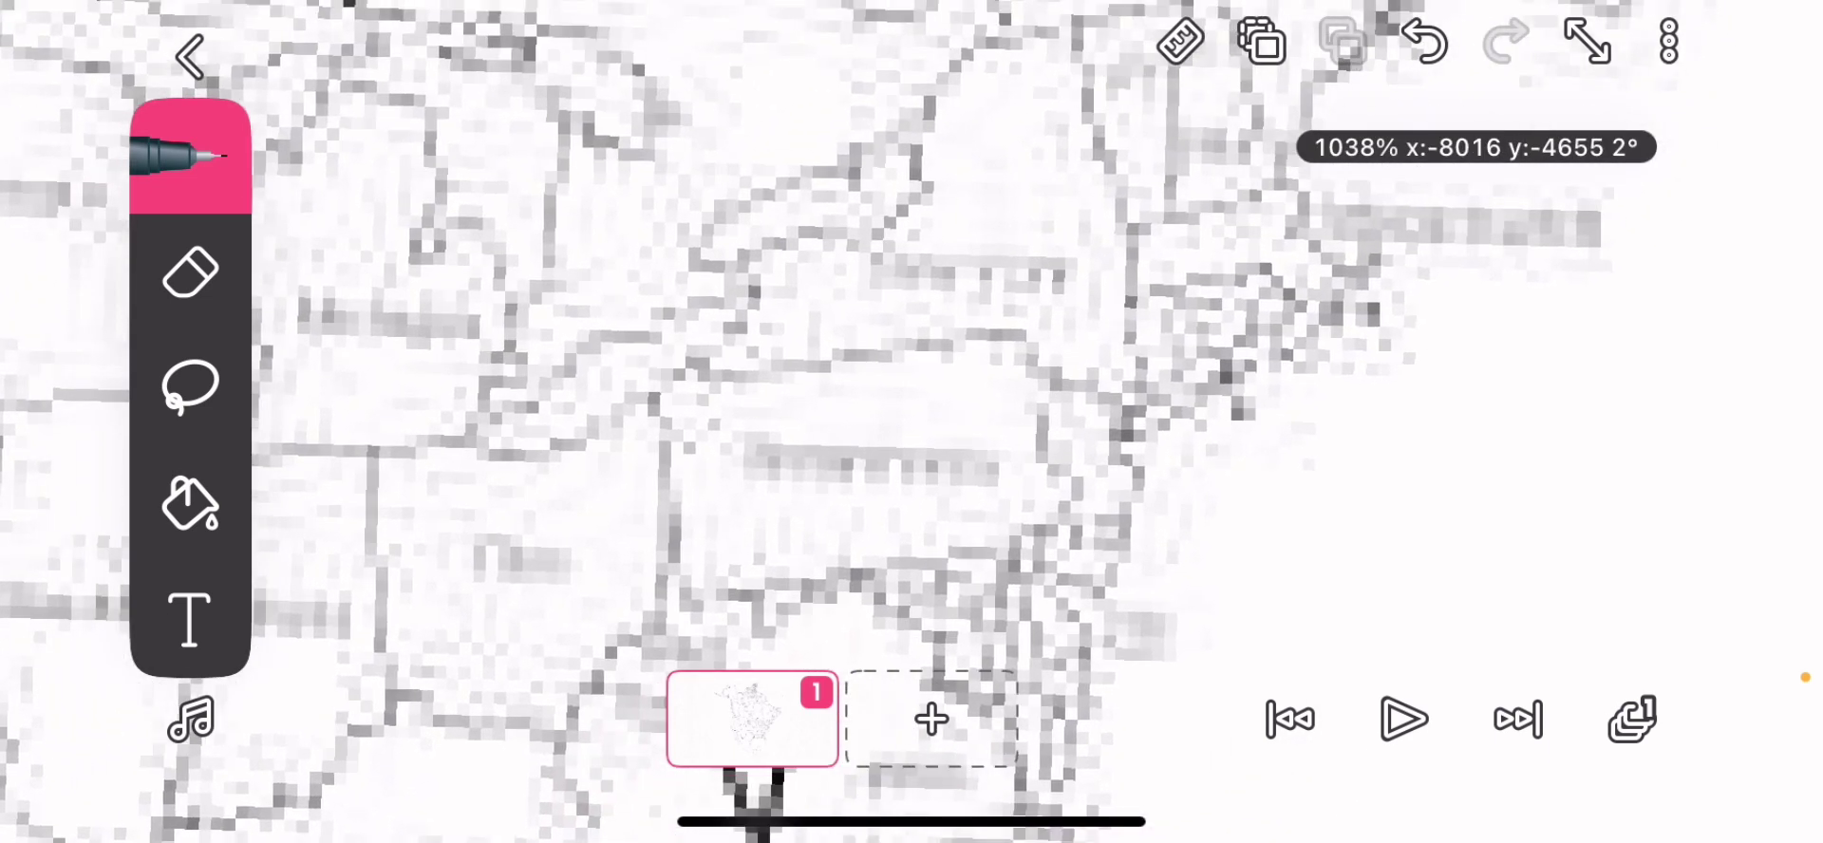
{"action": "mouse_move", "coordinate": [755, 570]}
{"action": "left_mouse_down"}
{"action": "mouse_move", "coordinate": [798, 428]}
{"action": "mouse_move", "coordinate": [598, 598]}
{"action": "mouse_move", "coordinate": [627, 585]}
{"action": "left_mouse_up"}
{"action": "mouse_move", "coordinate": [713, 427]}
{"action": "left_mouse_down"}
{"action": "mouse_move", "coordinate": [968, 456]}
{"action": "mouse_move", "coordinate": [1212, 400]}
{"action": "mouse_move", "coordinate": [1026, 499]}
{"action": "mouse_move", "coordinate": [1182, 442]}
{"action": "left_mouse_up"}
{"action": "left_click_drag", "start_coordinate": [997, 500], "coordinate": [1119, 378]}
{"action": "left_click", "coordinate": [1256, 297]}
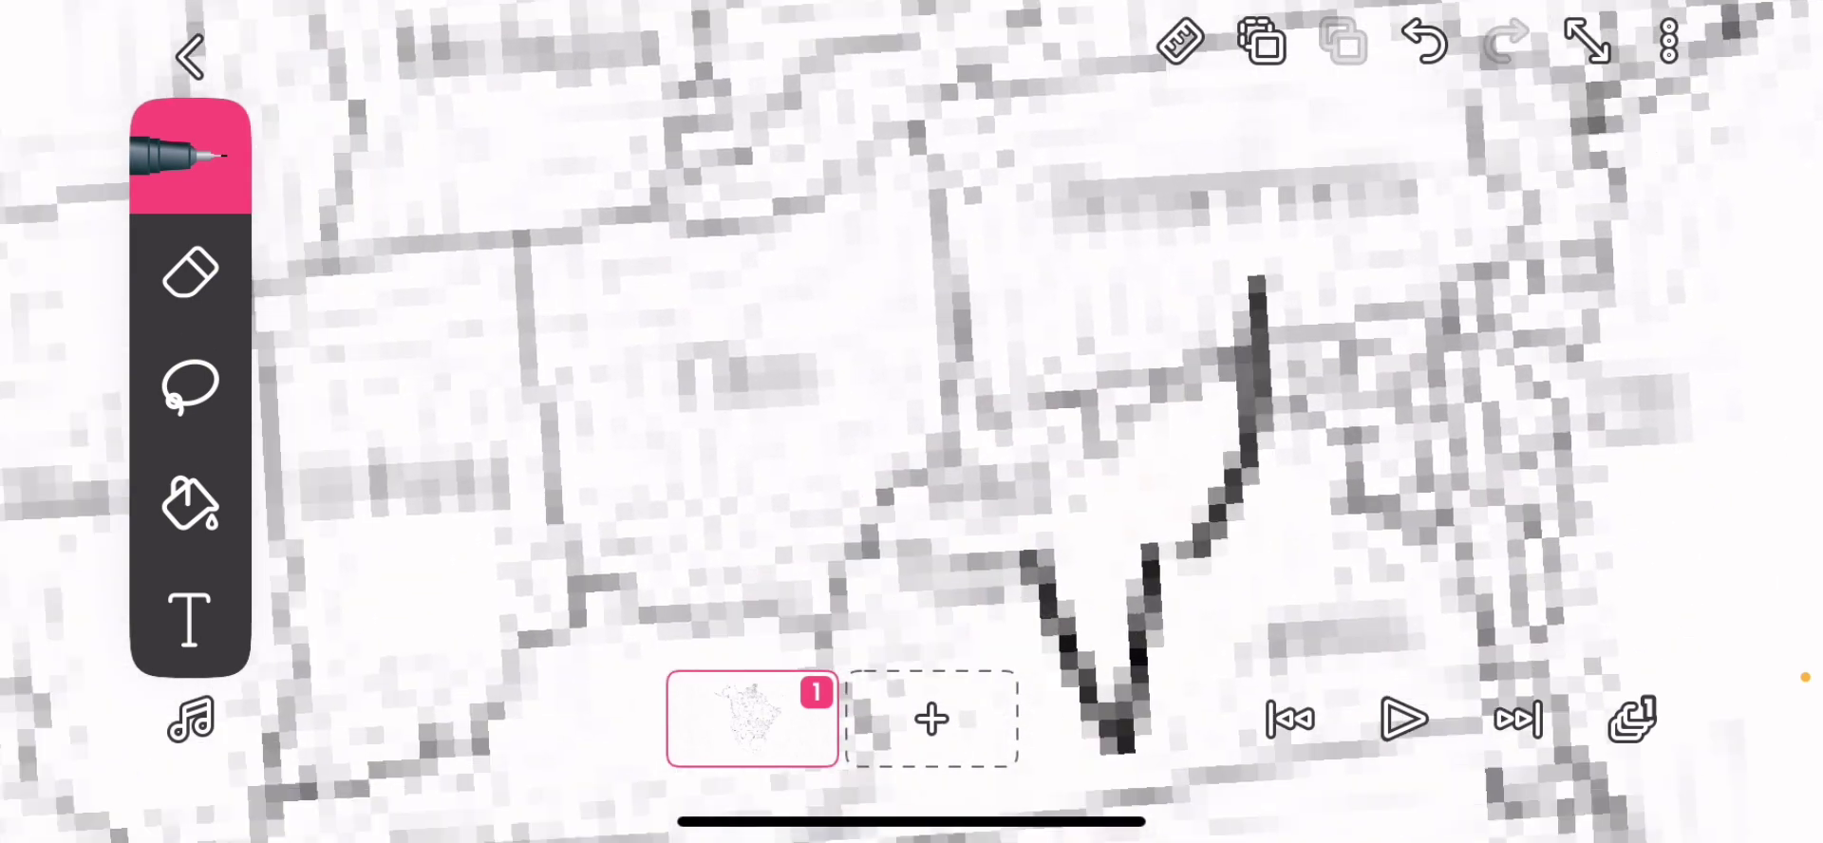
{"action": "key", "text": "ctrl+z"}
{"action": "scroll", "coordinate": [1139, 569], "scroll_direction": "up", "scroll_amount": 5}
{"action": "scroll", "coordinate": [1139, 569], "scroll_direction": "down", "scroll_amount": 5}
{"action": "scroll", "coordinate": [1140, 569], "scroll_direction": "up", "scroll_amount": 8}
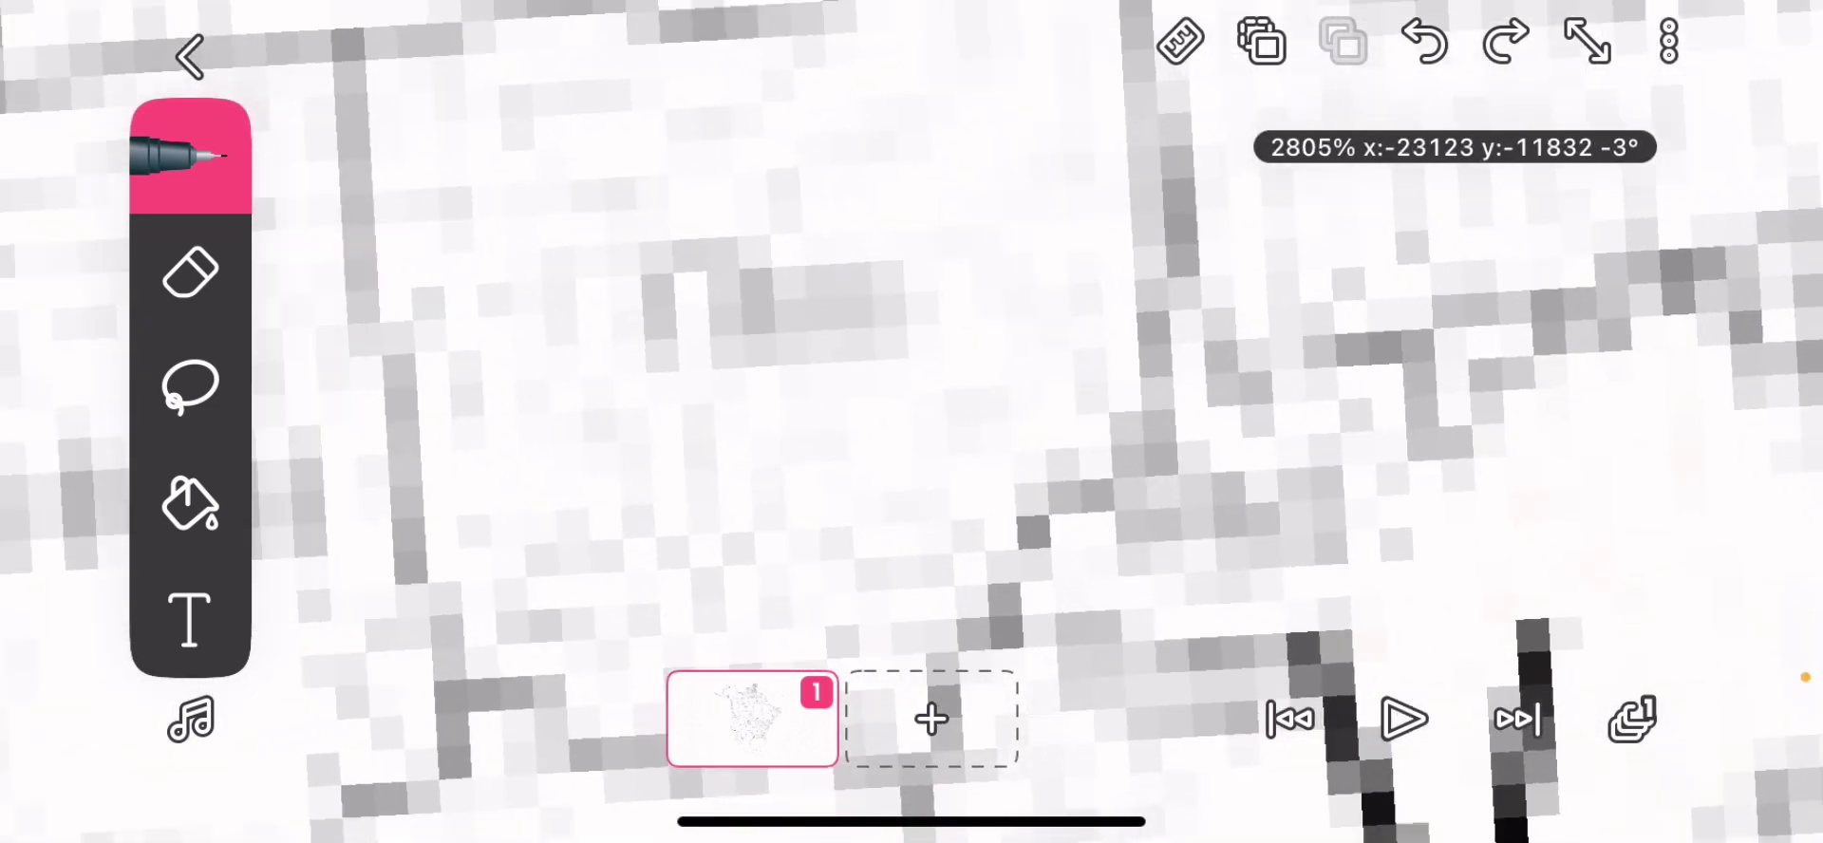
{"action": "scroll", "coordinate": [912, 428], "scroll_direction": "down", "scroll_amount": 5}
{"action": "left_click", "coordinate": [190, 385]}
{"action": "scroll", "coordinate": [912, 427], "scroll_direction": "up", "scroll_amount": 2}
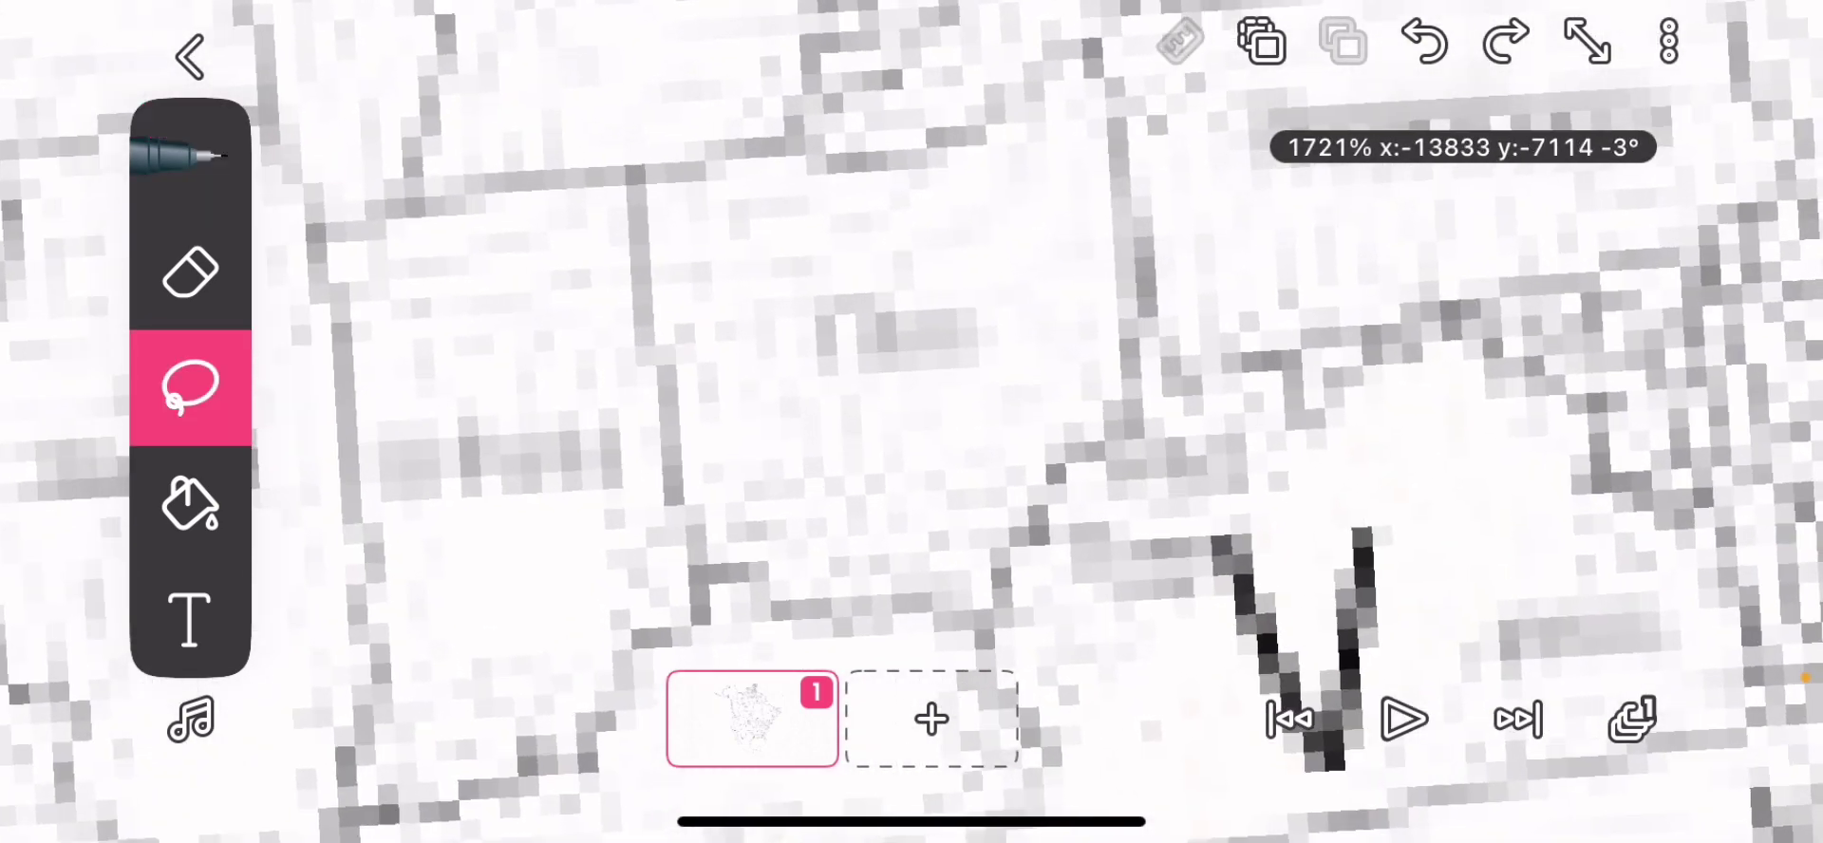
{"action": "scroll", "coordinate": [911, 427], "scroll_direction": "up", "scroll_amount": 3}
{"action": "scroll", "coordinate": [912, 428], "scroll_direction": "up", "scroll_amount": 3}
{"action": "left_click", "coordinate": [191, 158]}
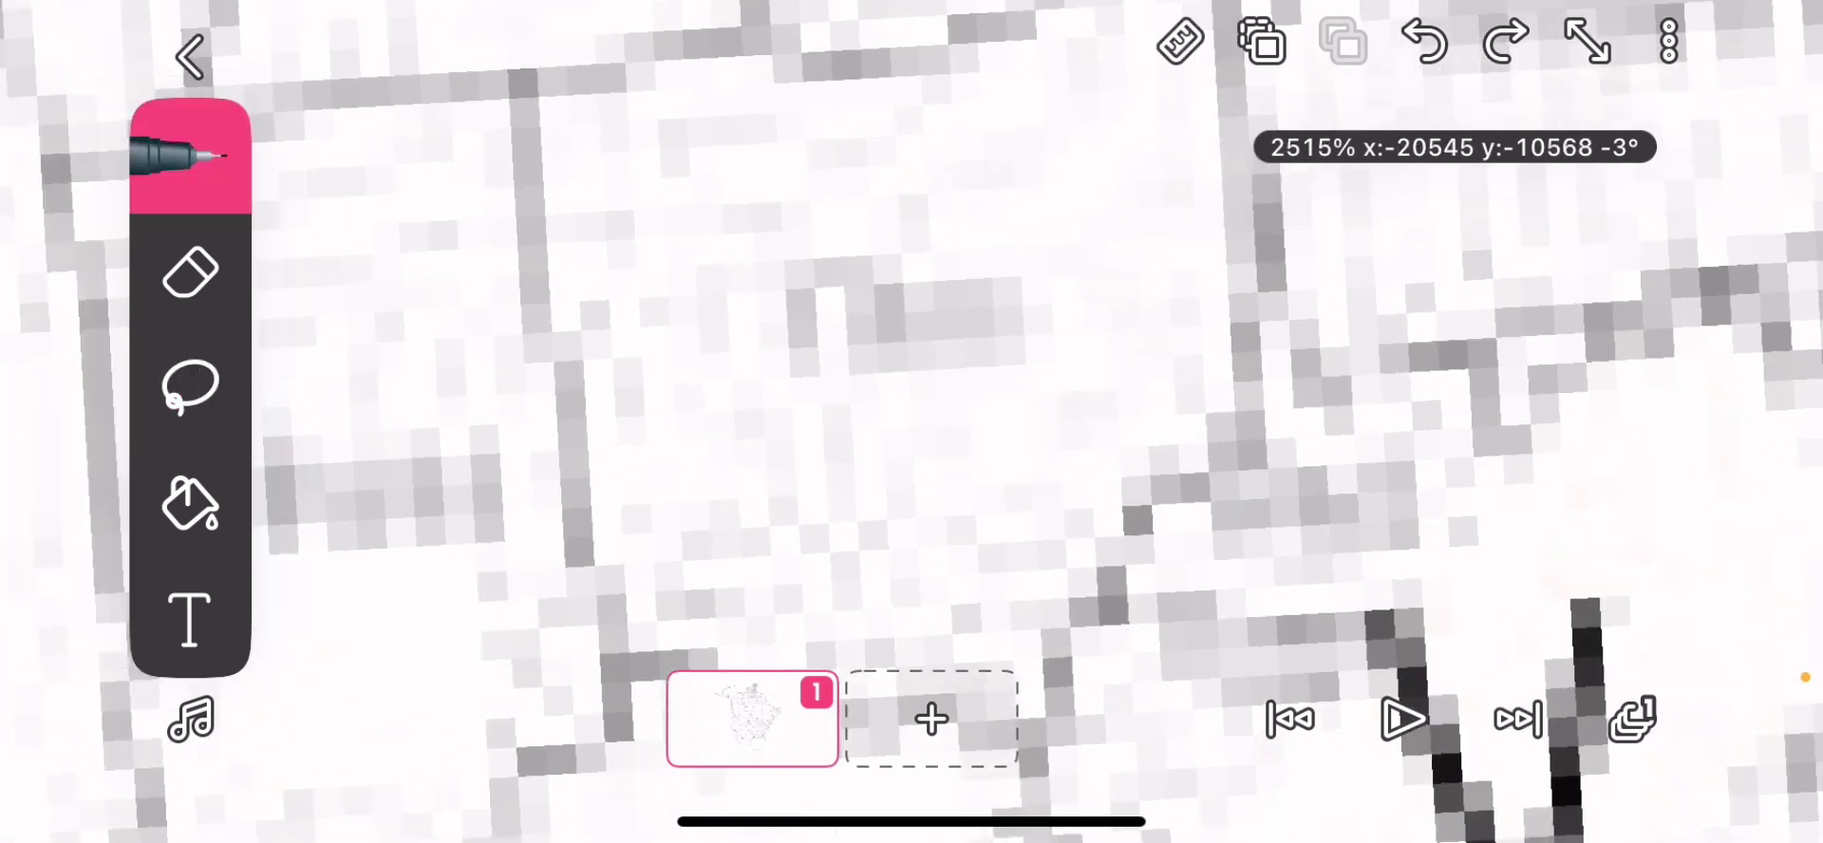
Draw a small circle above the V, then lasso both marks and reposition them
{"action": "mouse_move", "coordinate": [1054, 168]}
{"action": "left_mouse_down"}
{"action": "mouse_move", "coordinate": [983, 515]}
{"action": "mouse_move", "coordinate": [1089, 169]}
{"action": "left_mouse_up"}
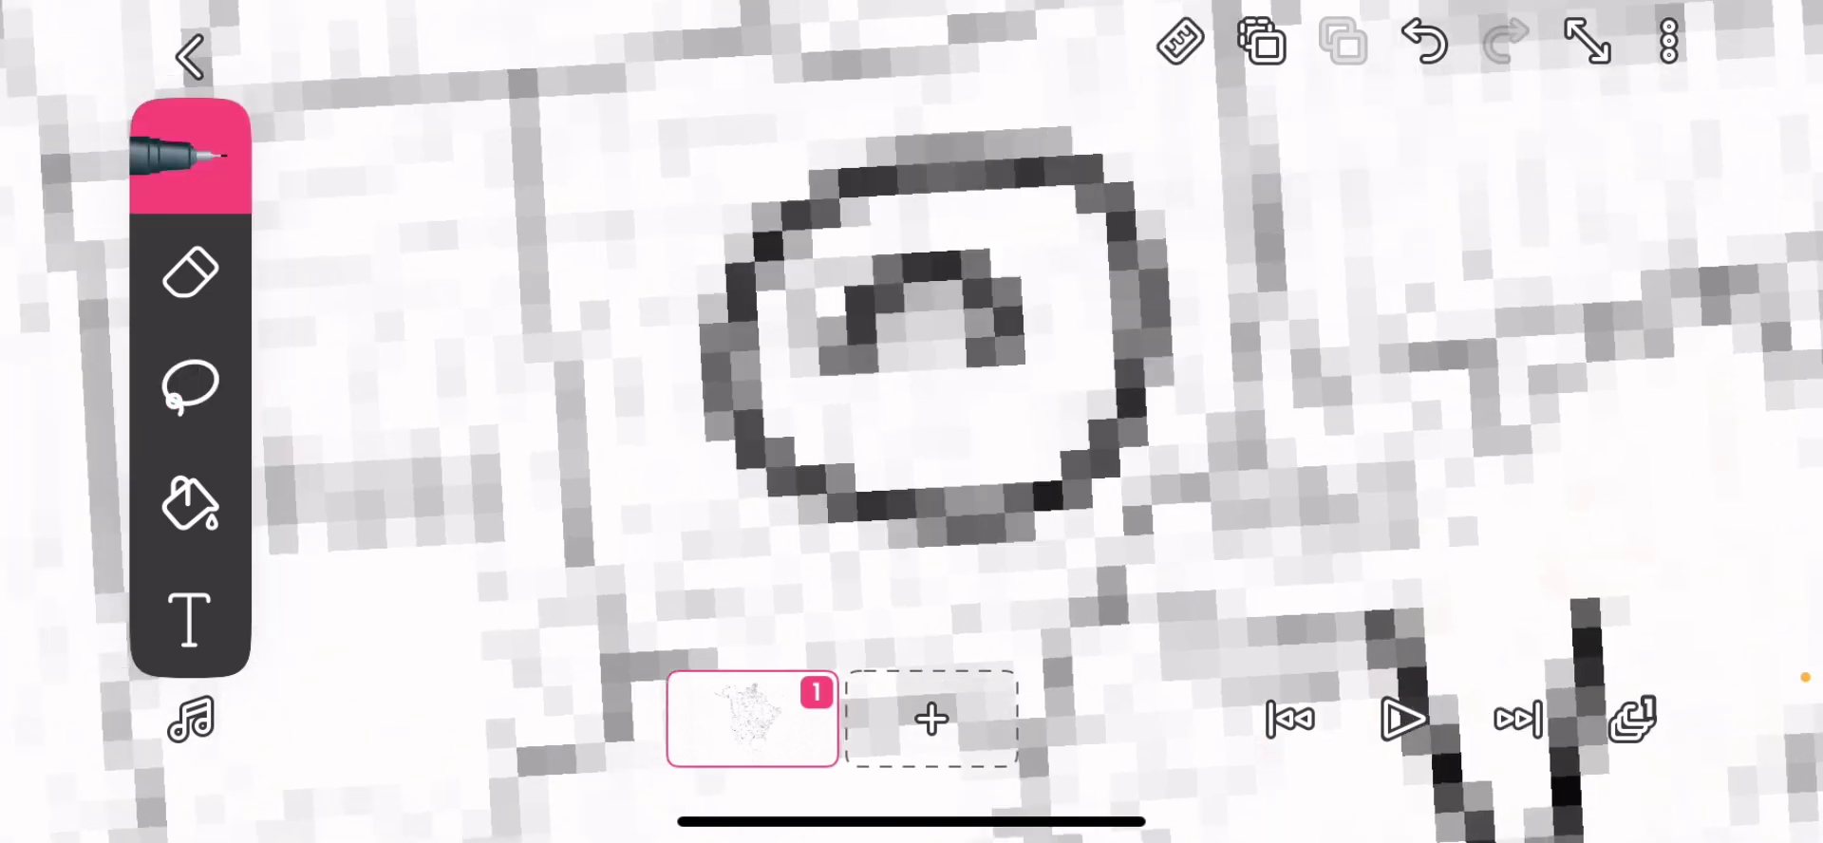
{"action": "scroll", "coordinate": [912, 429], "scroll_direction": "down", "scroll_amount": 2}
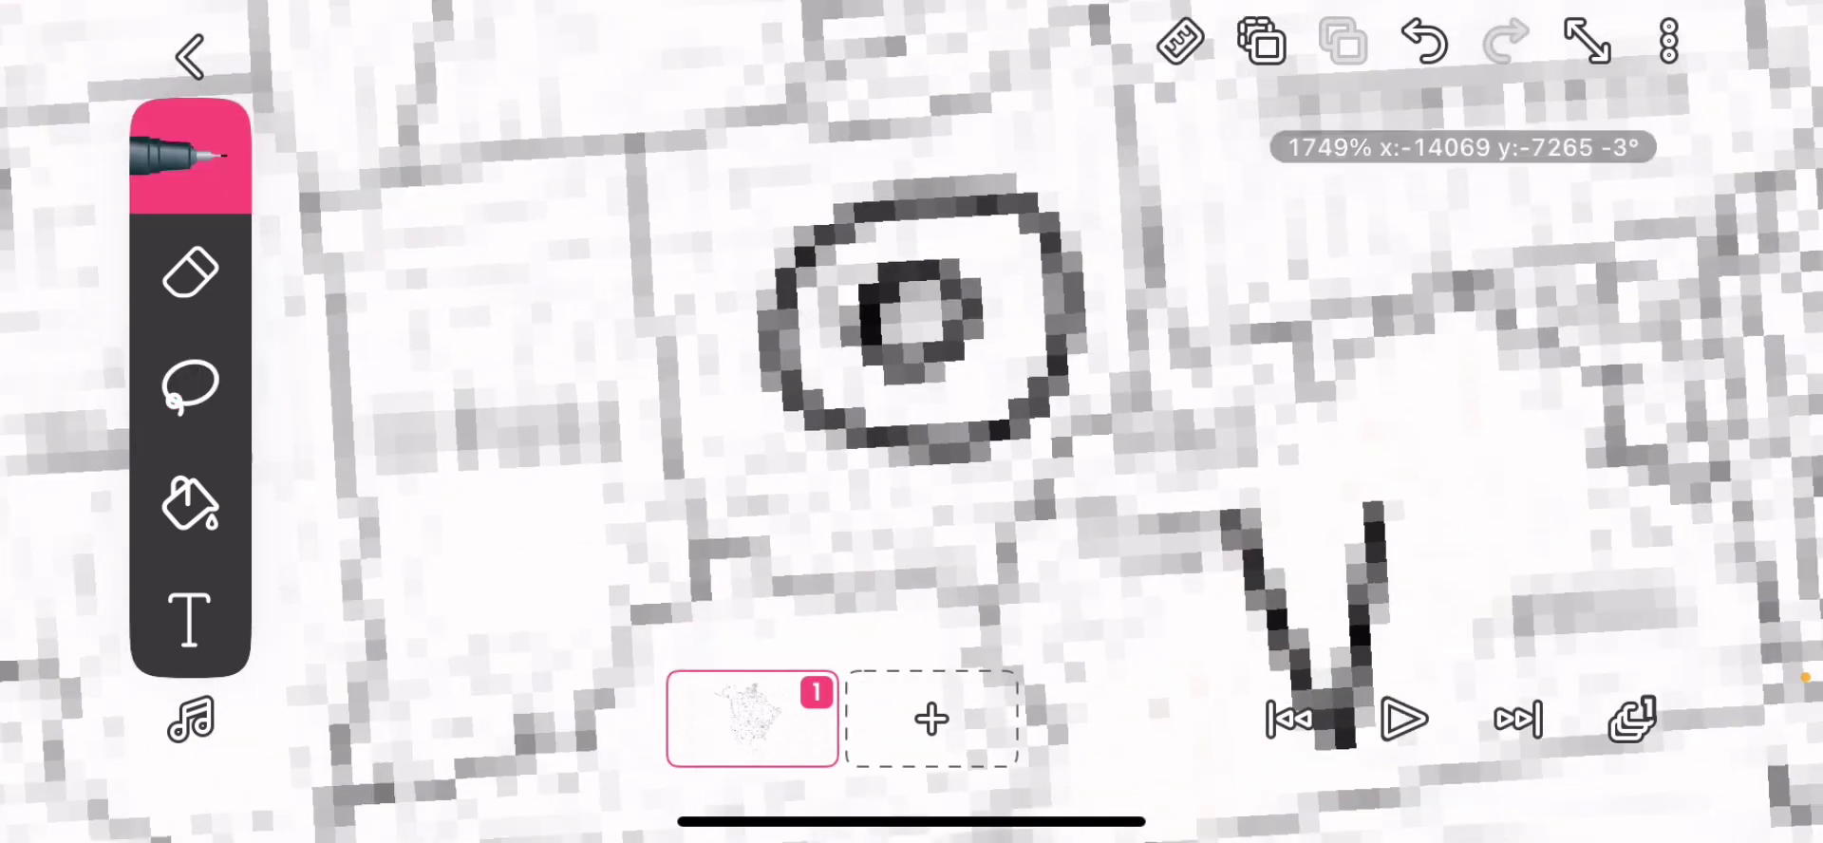
{"action": "left_click", "coordinate": [190, 385]}
{"action": "scroll", "coordinate": [911, 428], "scroll_direction": "up", "scroll_amount": 2}
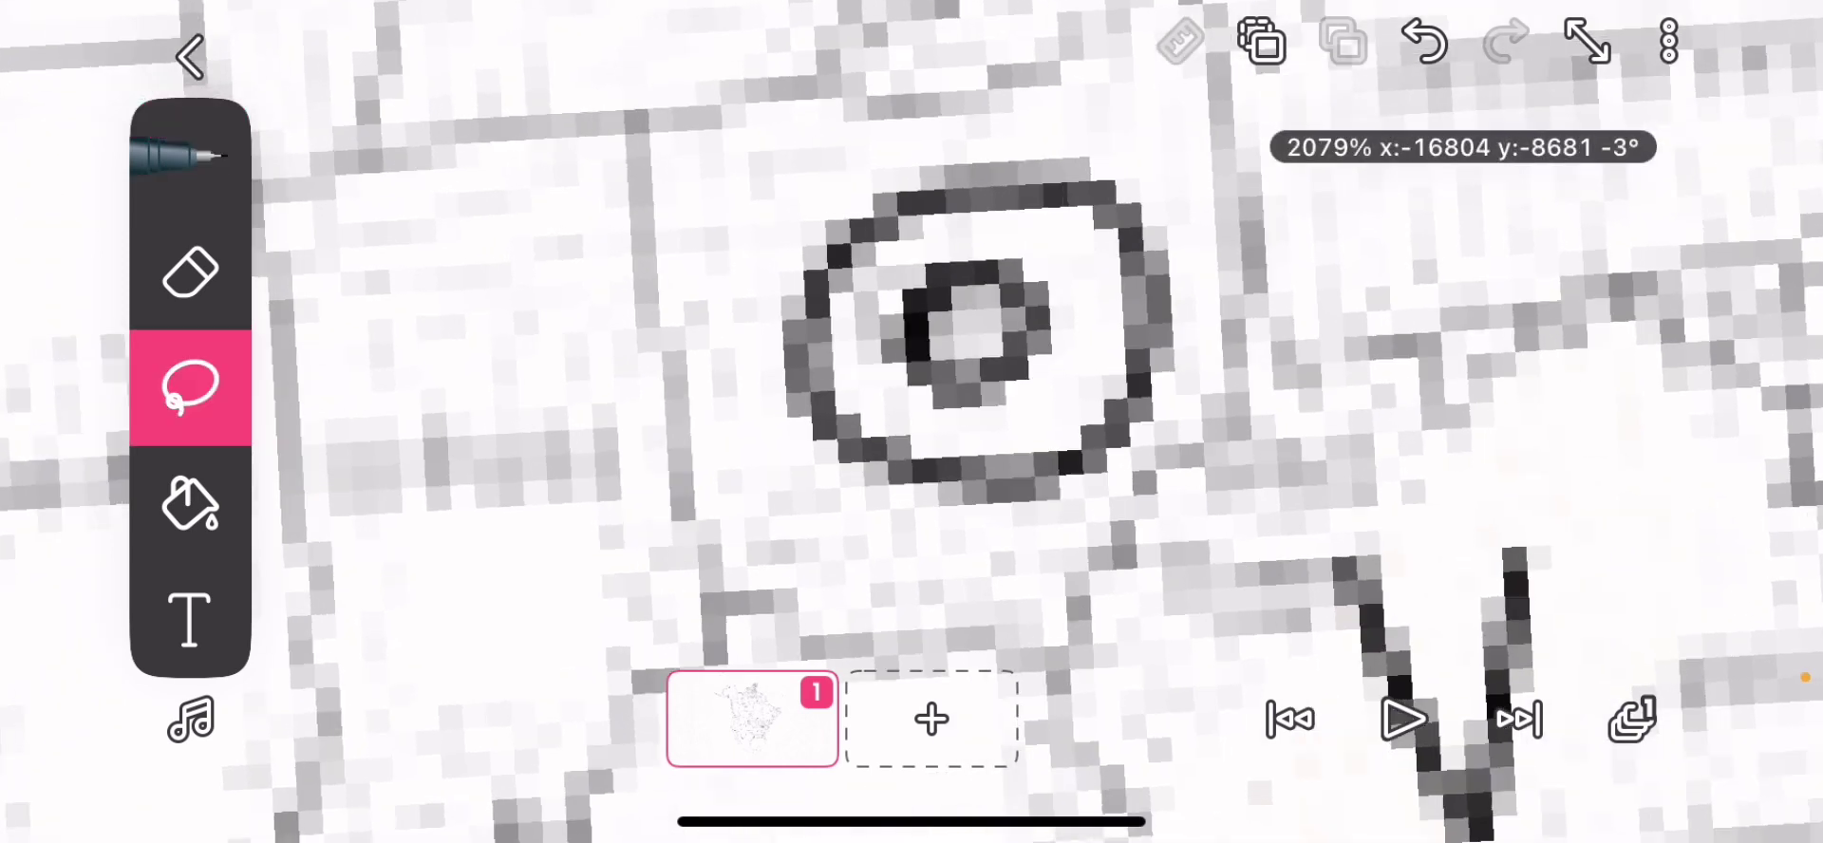
{"action": "scroll", "coordinate": [912, 427], "scroll_direction": "up", "scroll_amount": 1}
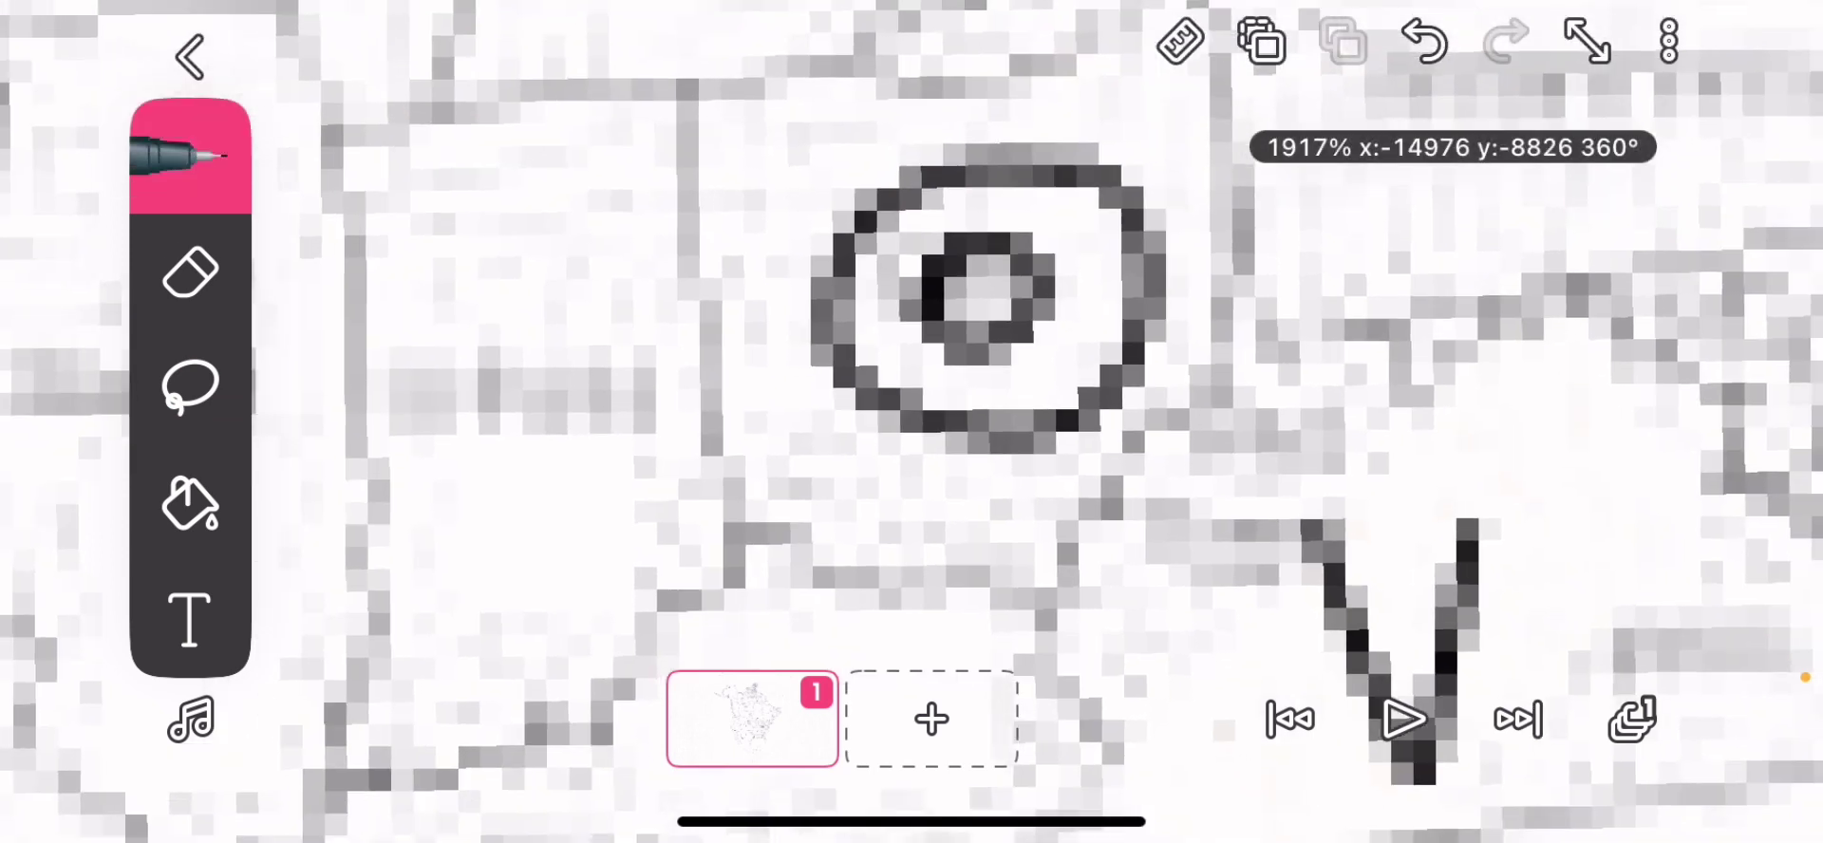
{"action": "scroll", "coordinate": [913, 427], "scroll_direction": "down", "scroll_amount": 1}
{"action": "scroll", "coordinate": [912, 428], "scroll_direction": "up", "scroll_amount": 1}
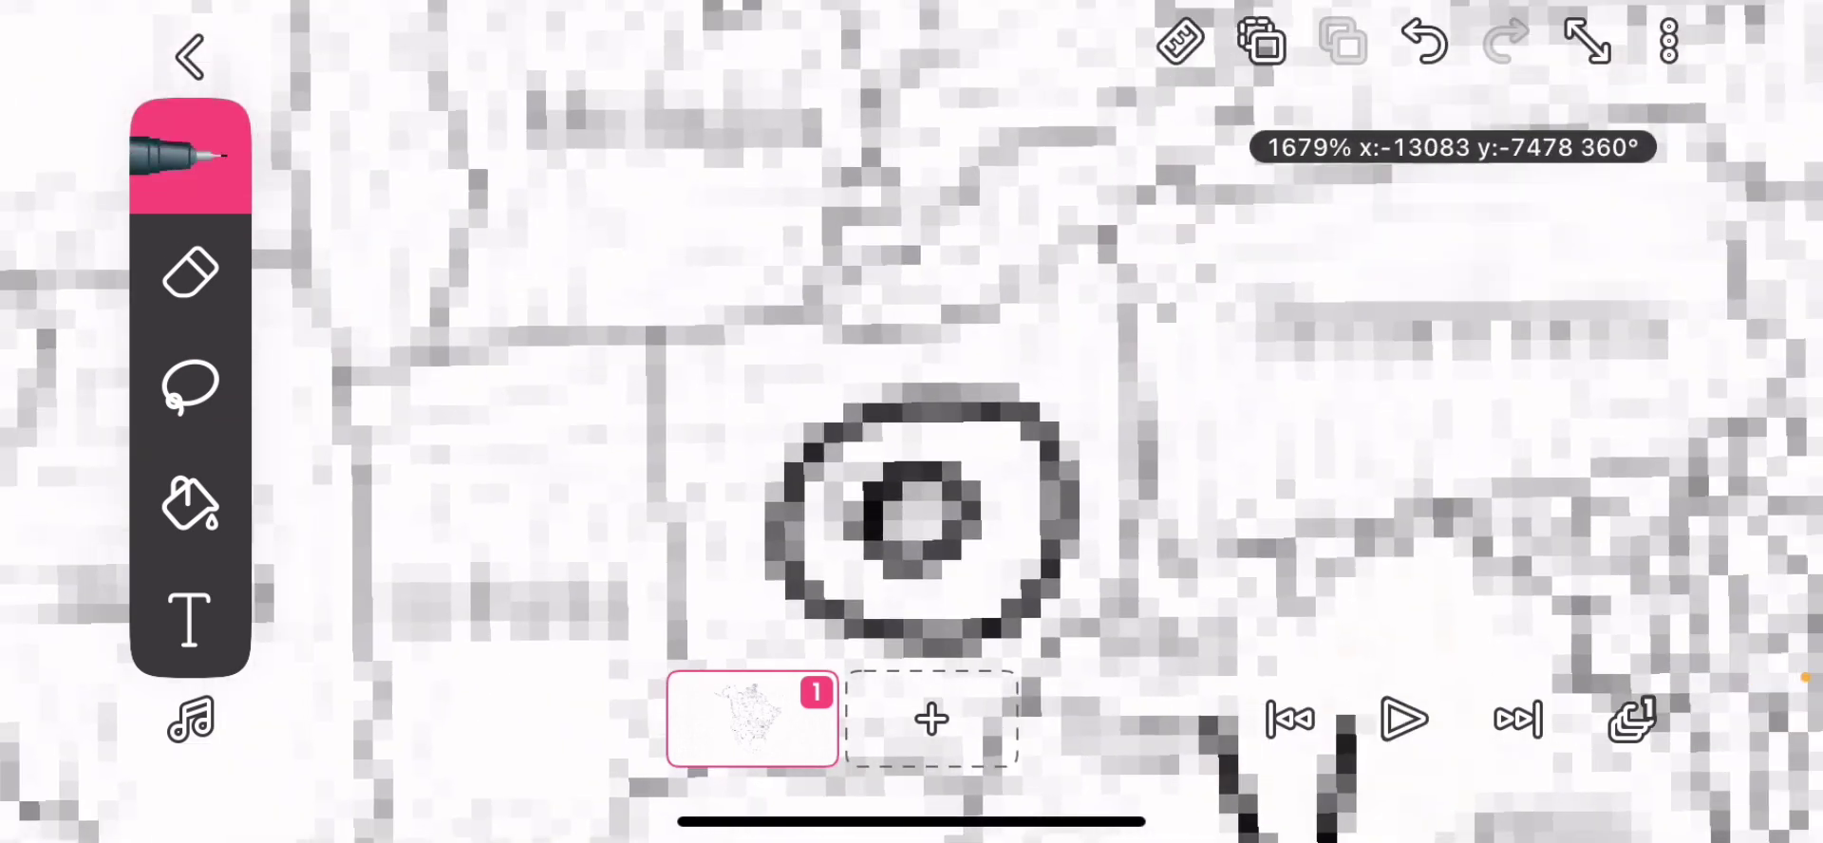
{"action": "scroll", "coordinate": [912, 427], "scroll_direction": "down", "scroll_amount": 3}
{"action": "scroll", "coordinate": [911, 428], "scroll_direction": "down", "scroll_amount": 2}
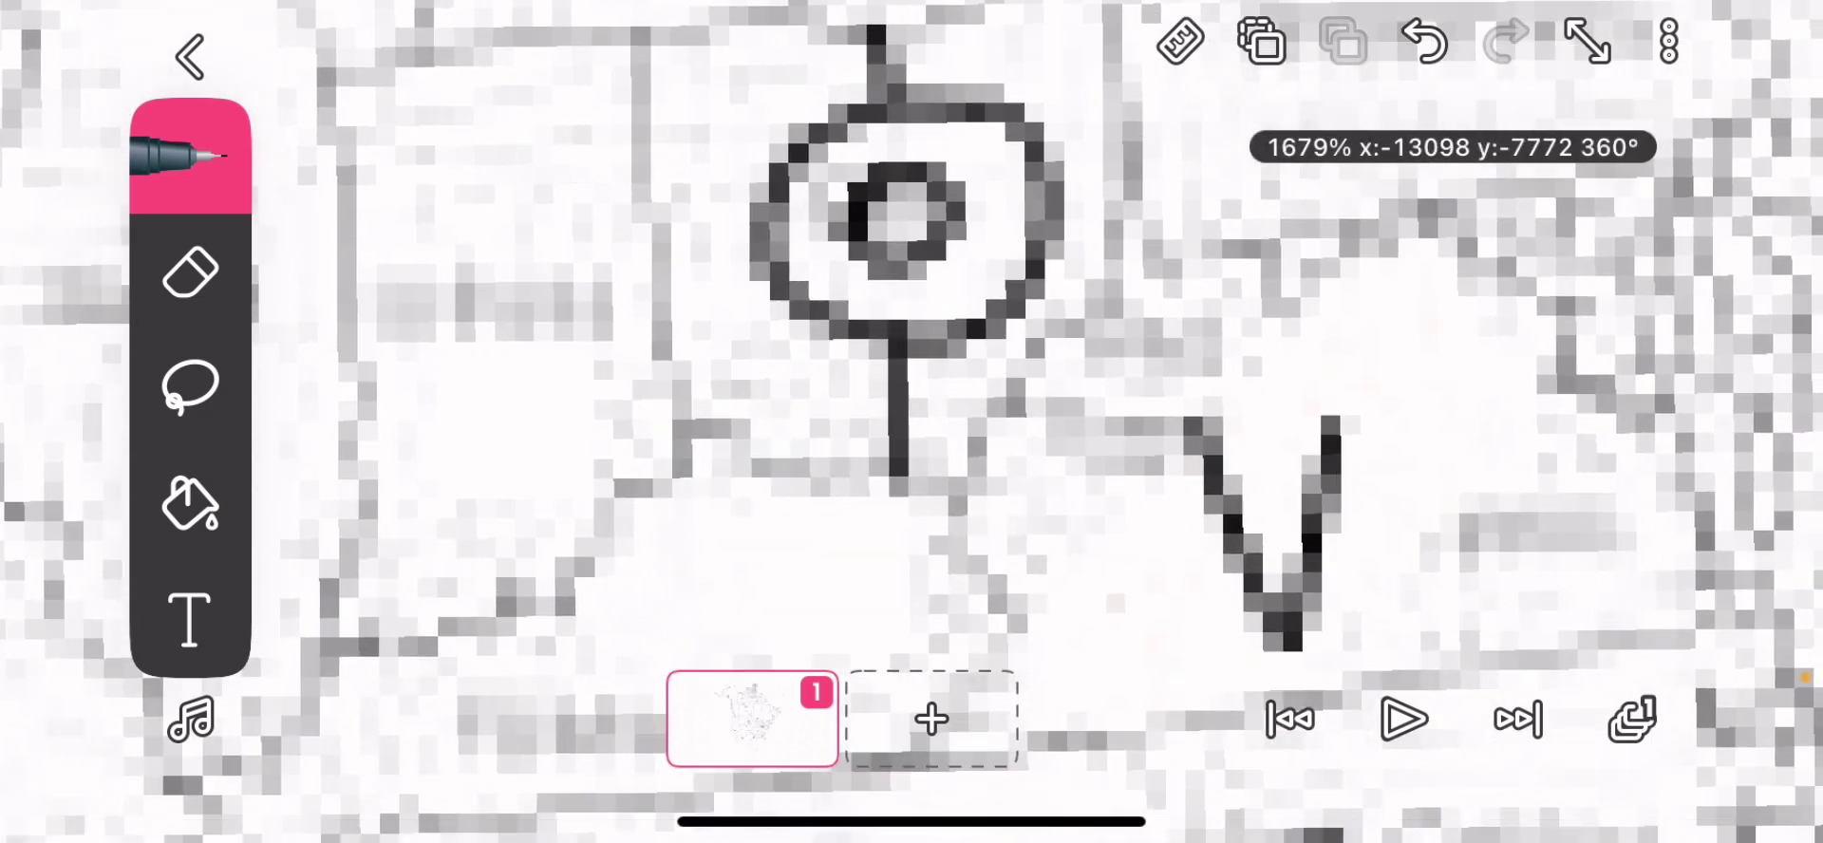
{"action": "scroll", "coordinate": [993, 427], "scroll_direction": "up", "scroll_amount": 3}
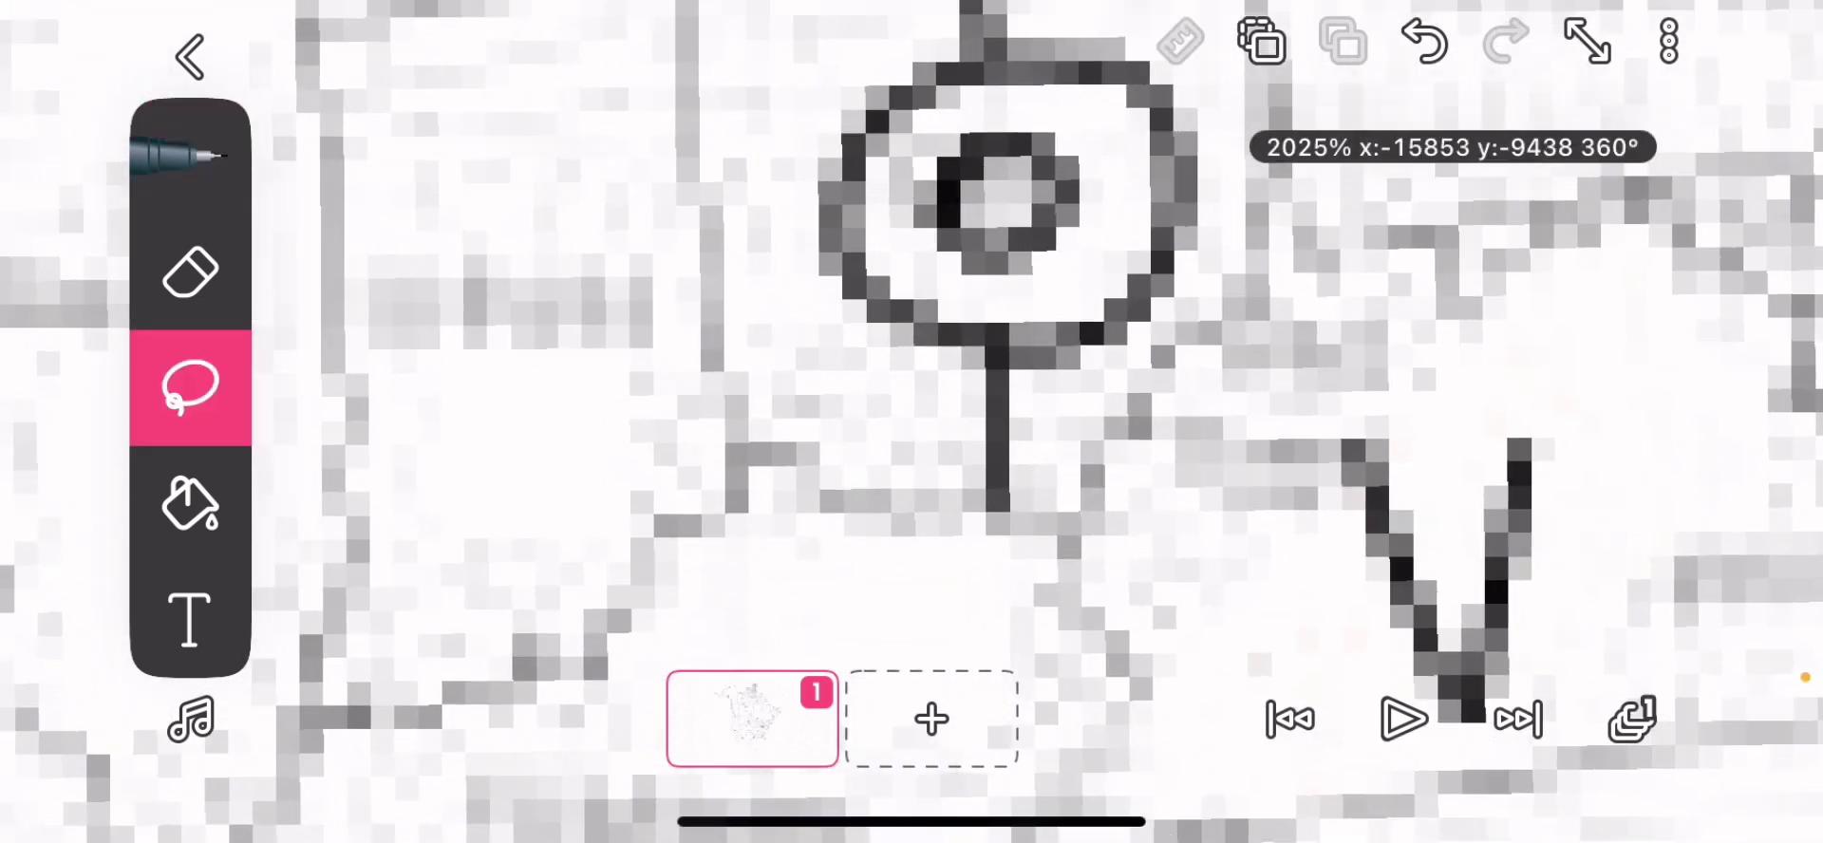
{"action": "scroll", "coordinate": [993, 425], "scroll_direction": "up", "scroll_amount": 1}
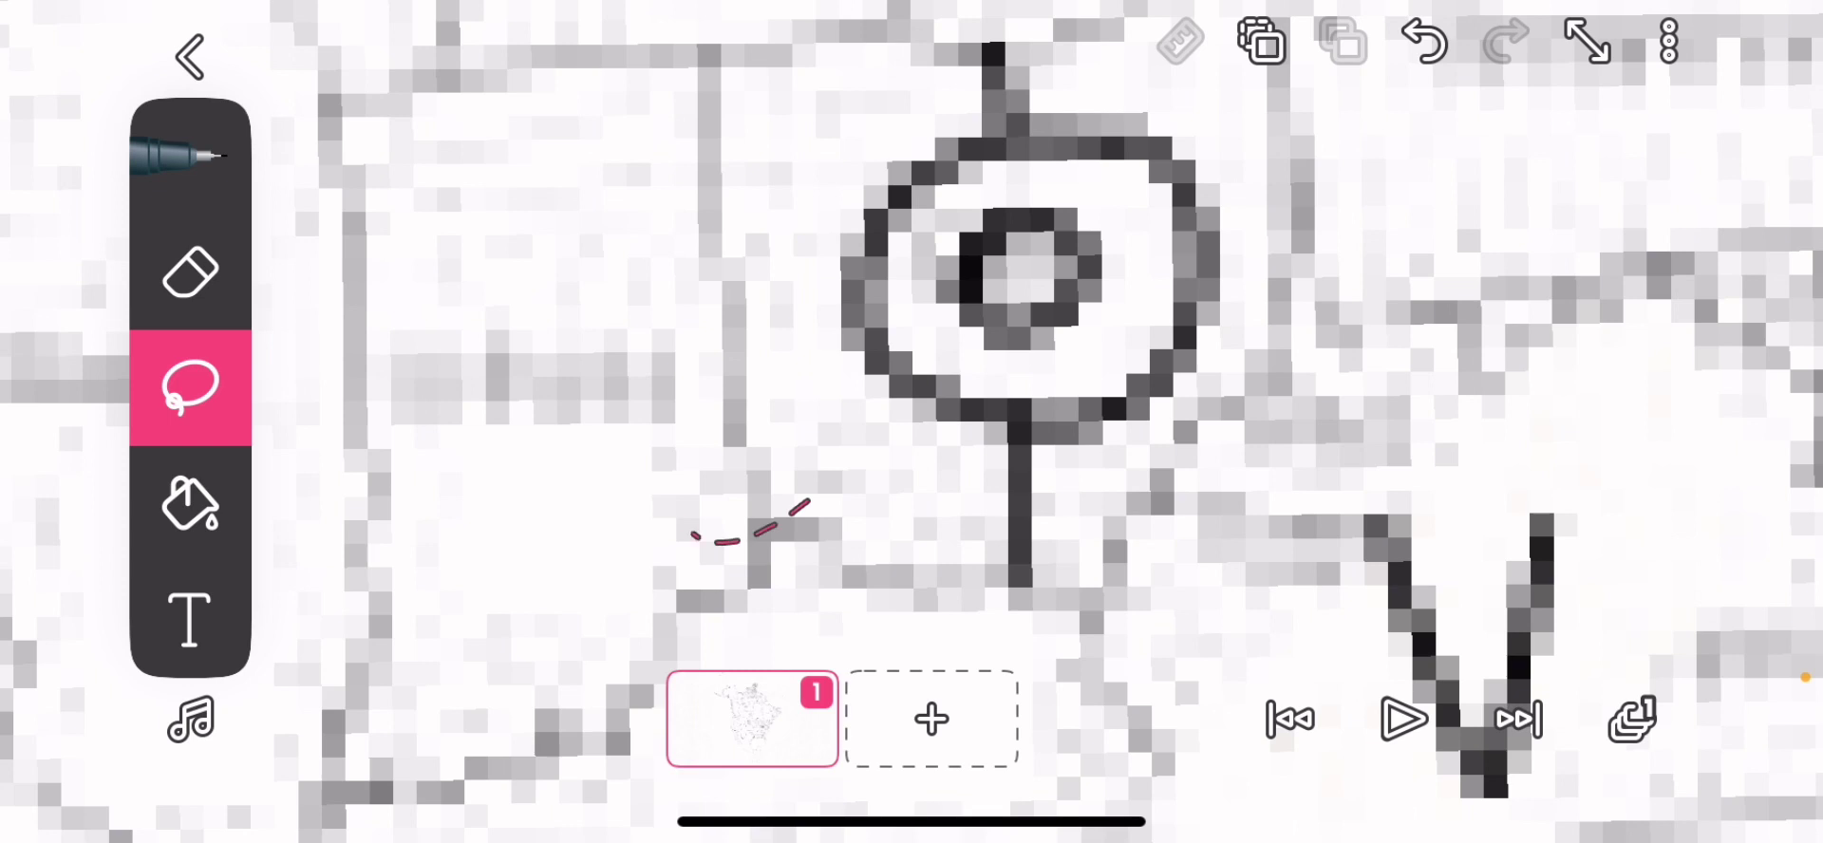
{"action": "left_click_drag", "start_coordinate": [813, 501], "coordinate": [690, 530]}
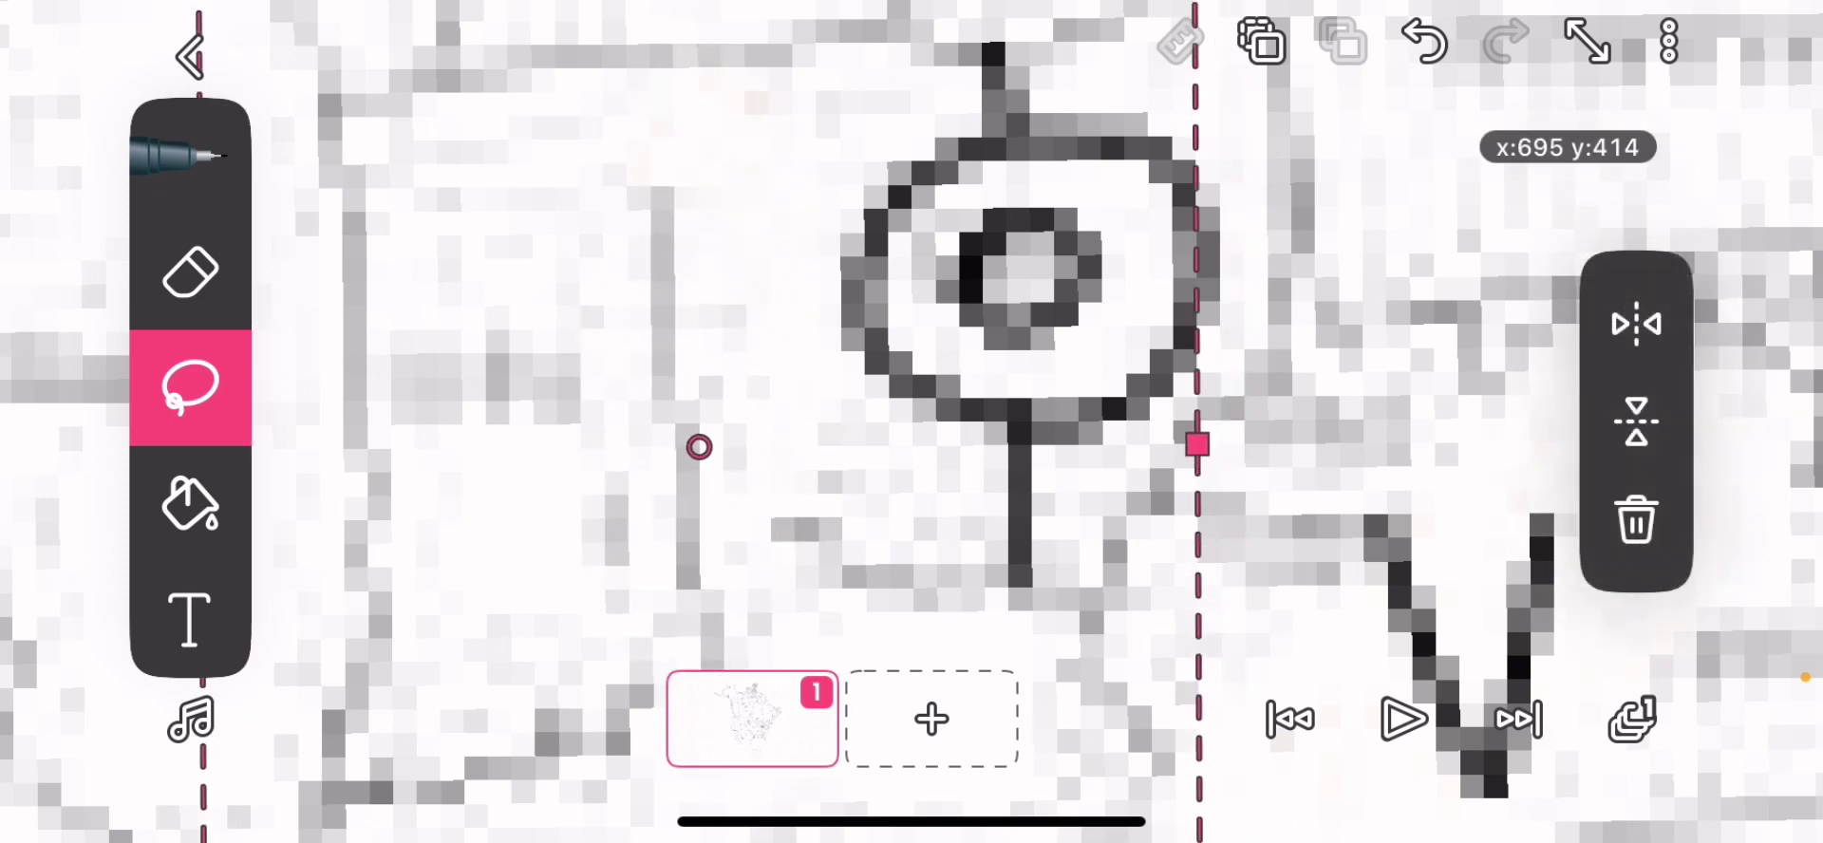
{"action": "scroll", "coordinate": [913, 428], "scroll_direction": "down", "scroll_amount": 2}
{"action": "scroll", "coordinate": [911, 428], "scroll_direction": "down", "scroll_amount": 1}
{"action": "scroll", "coordinate": [912, 428], "scroll_direction": "down", "scroll_amount": 2}
{"action": "scroll", "coordinate": [911, 427], "scroll_direction": "down", "scroll_amount": 2}
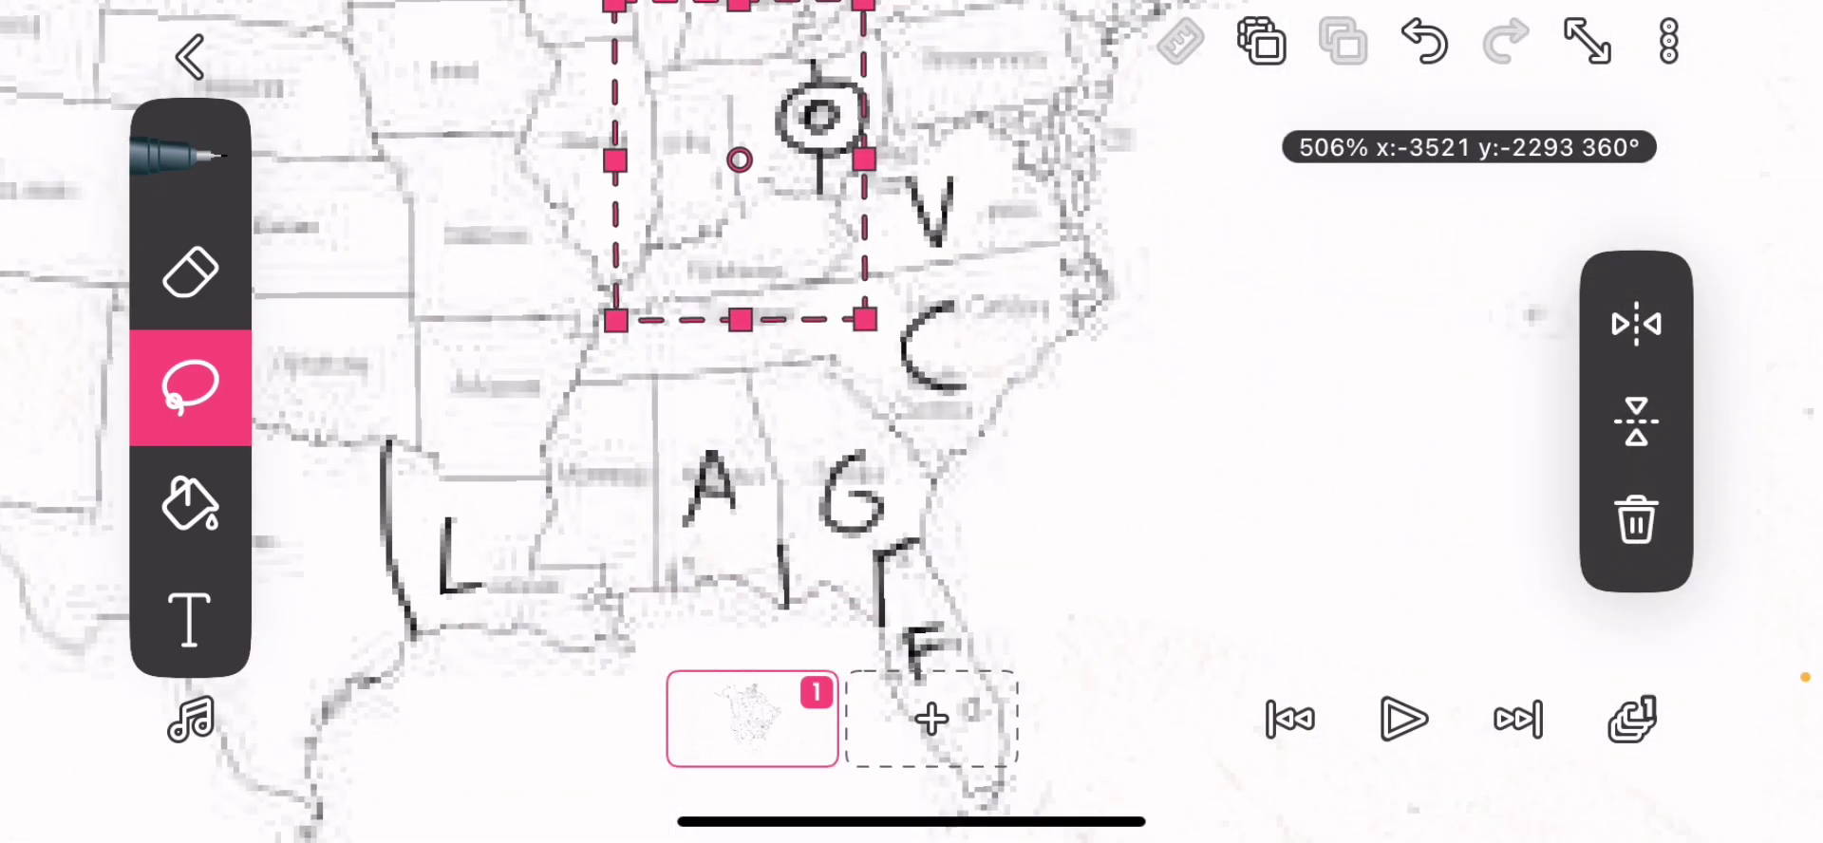
{"action": "left_click_drag", "start_coordinate": [740, 159], "coordinate": [861, 510]}
{"action": "scroll", "coordinate": [912, 428], "scroll_direction": "down", "scroll_amount": 3}
{"action": "scroll", "coordinate": [912, 428], "scroll_direction": "down", "scroll_amount": 2}
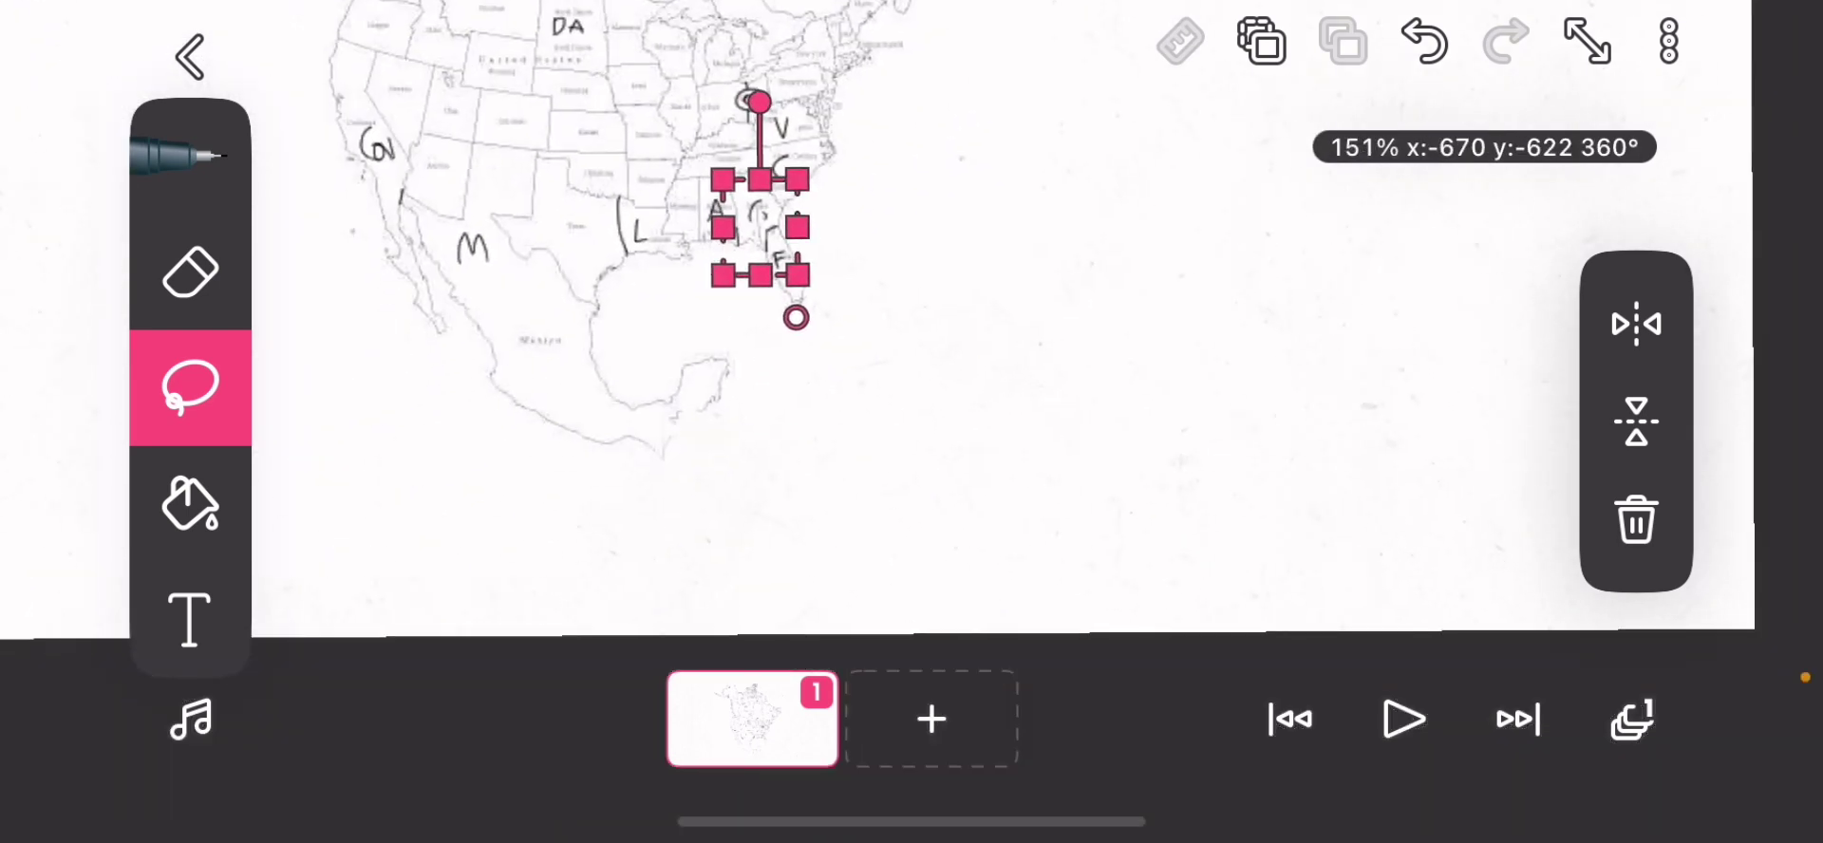
{"action": "scroll", "coordinate": [912, 427], "scroll_direction": "down", "scroll_amount": 2}
{"action": "scroll", "coordinate": [911, 428], "scroll_direction": "down", "scroll_amount": 1}
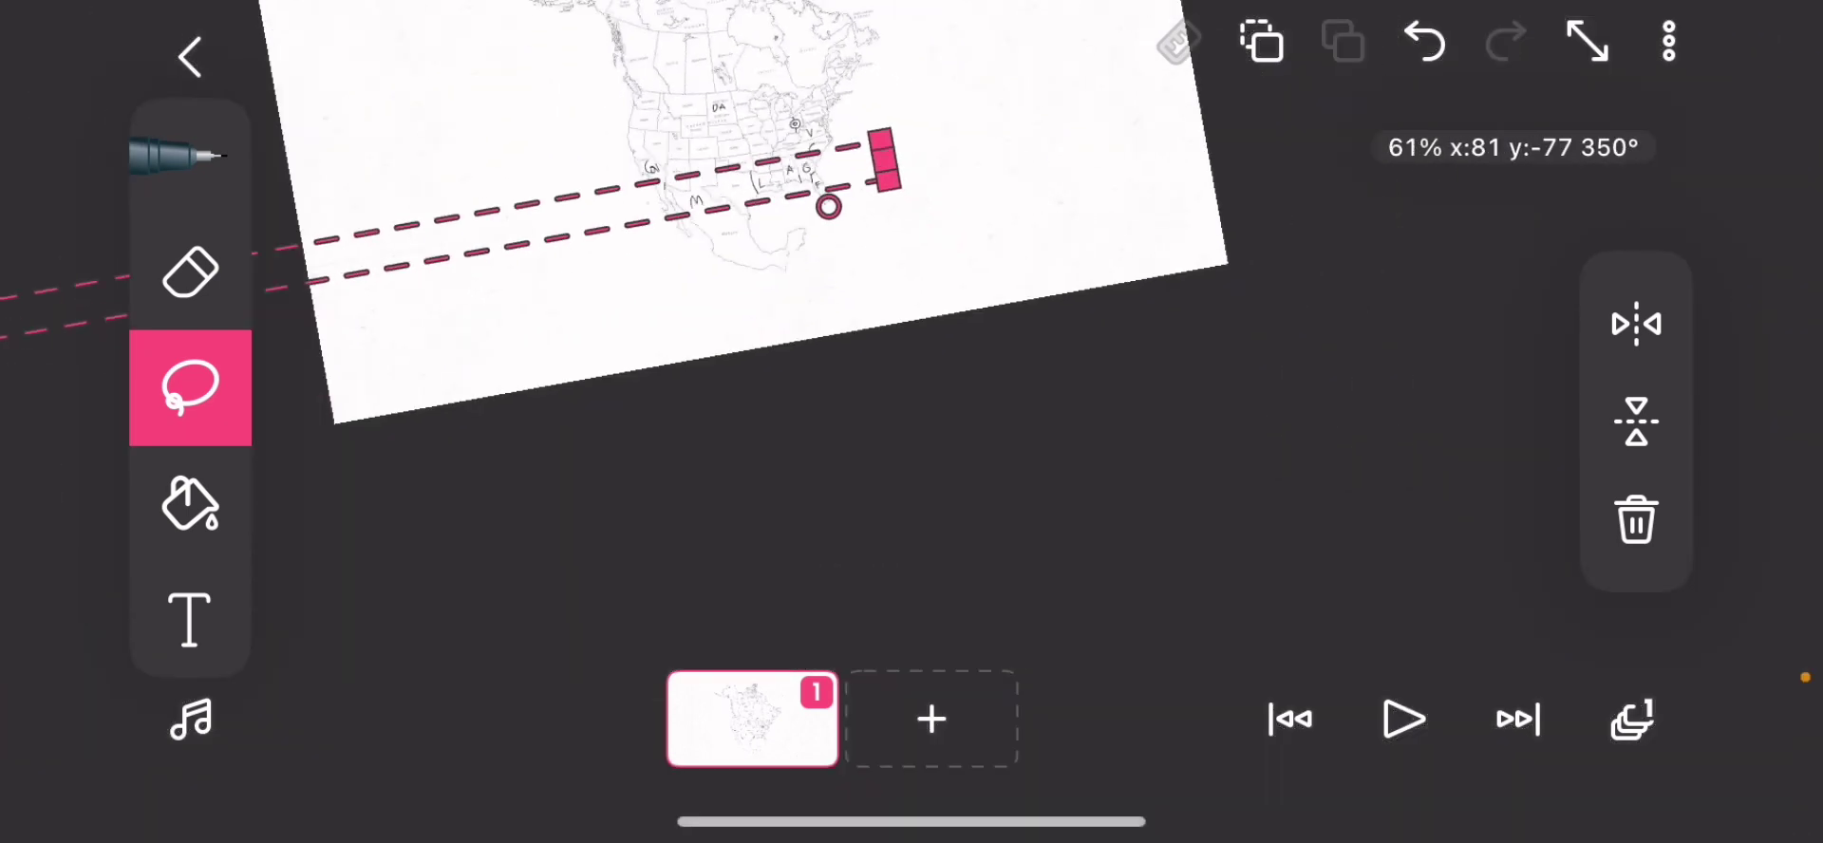
{"action": "scroll", "coordinate": [911, 428], "scroll_direction": "up", "scroll_amount": 1}
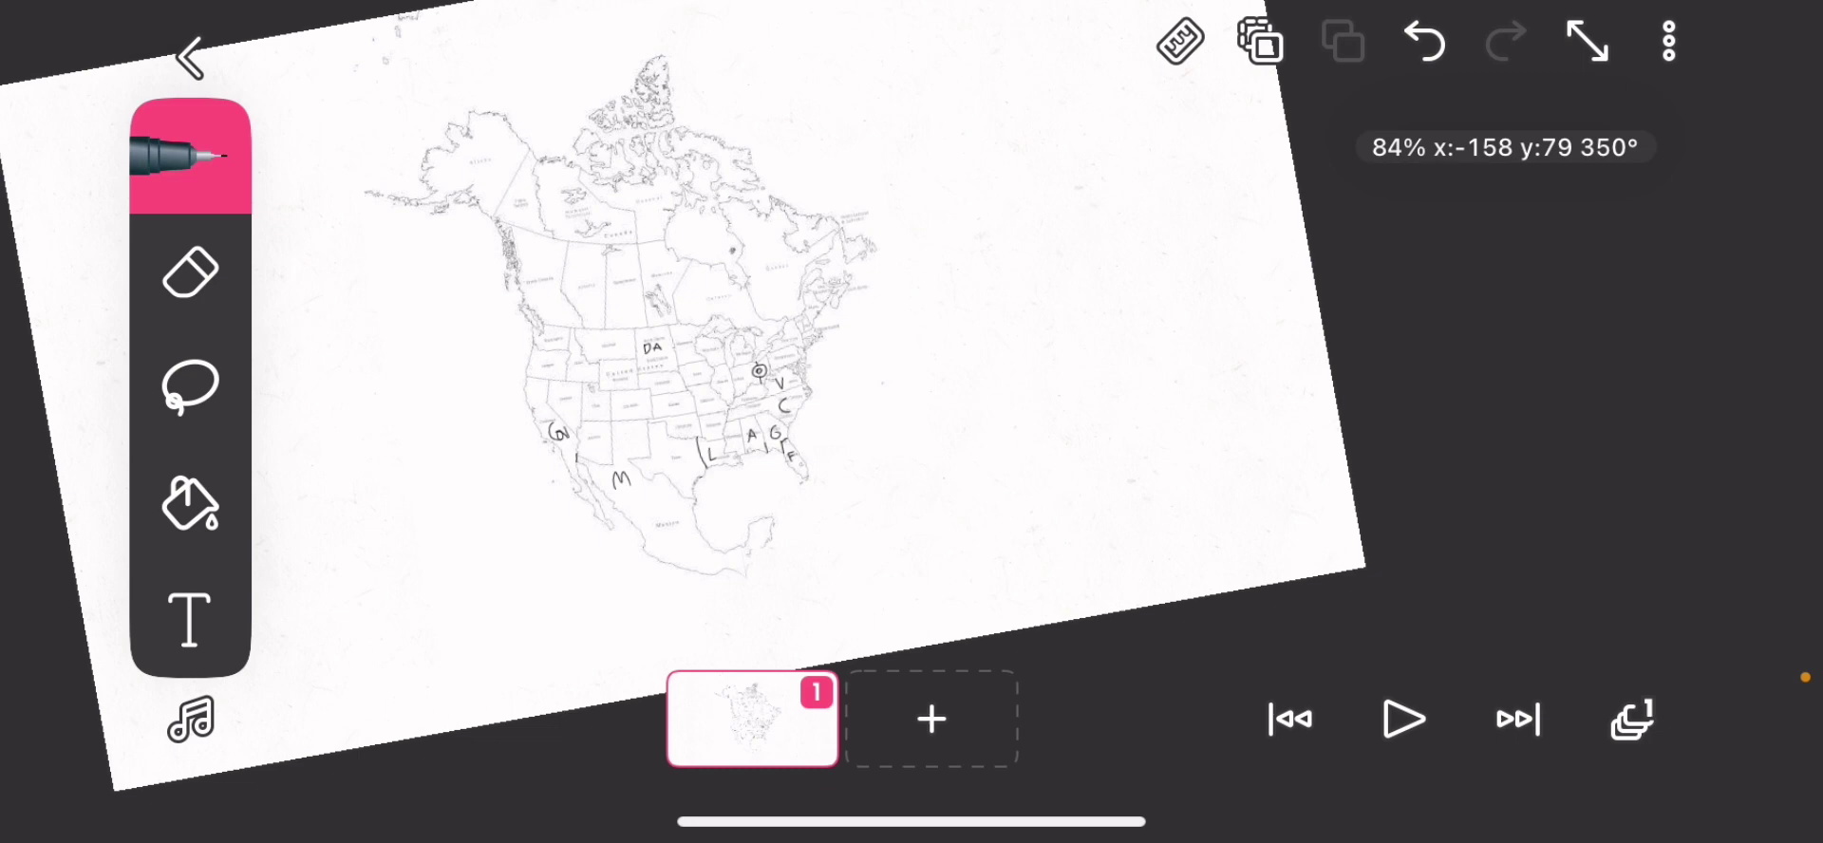
{"action": "scroll", "coordinate": [912, 428], "scroll_direction": "up", "scroll_amount": 2}
{"action": "scroll", "coordinate": [913, 428], "scroll_direction": "up", "scroll_amount": 2}
{"action": "scroll", "coordinate": [912, 427], "scroll_direction": "up", "scroll_amount": 2}
{"action": "scroll", "coordinate": [913, 428], "scroll_direction": "up", "scroll_amount": 2}
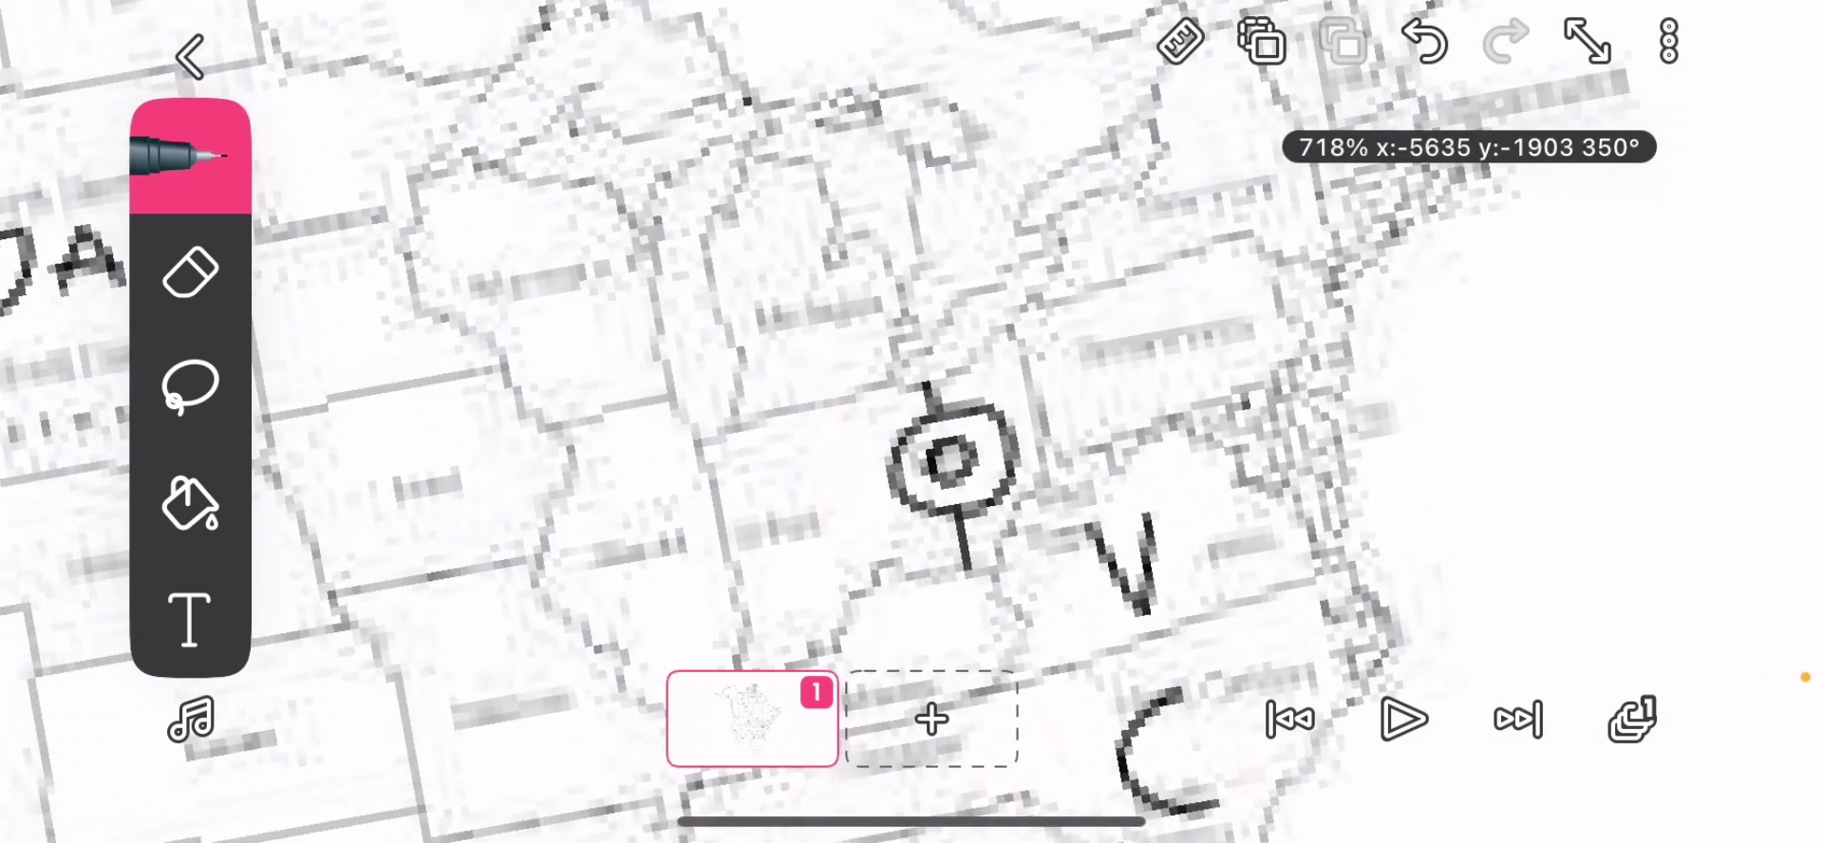
{"action": "scroll", "coordinate": [912, 427], "scroll_direction": "up", "scroll_amount": 2}
{"action": "scroll", "coordinate": [911, 427], "scroll_direction": "up", "scroll_amount": 1}
{"action": "scroll", "coordinate": [913, 428], "scroll_direction": "up", "scroll_amount": 1}
{"action": "scroll", "coordinate": [913, 427], "scroll_direction": "down", "scroll_amount": 1}
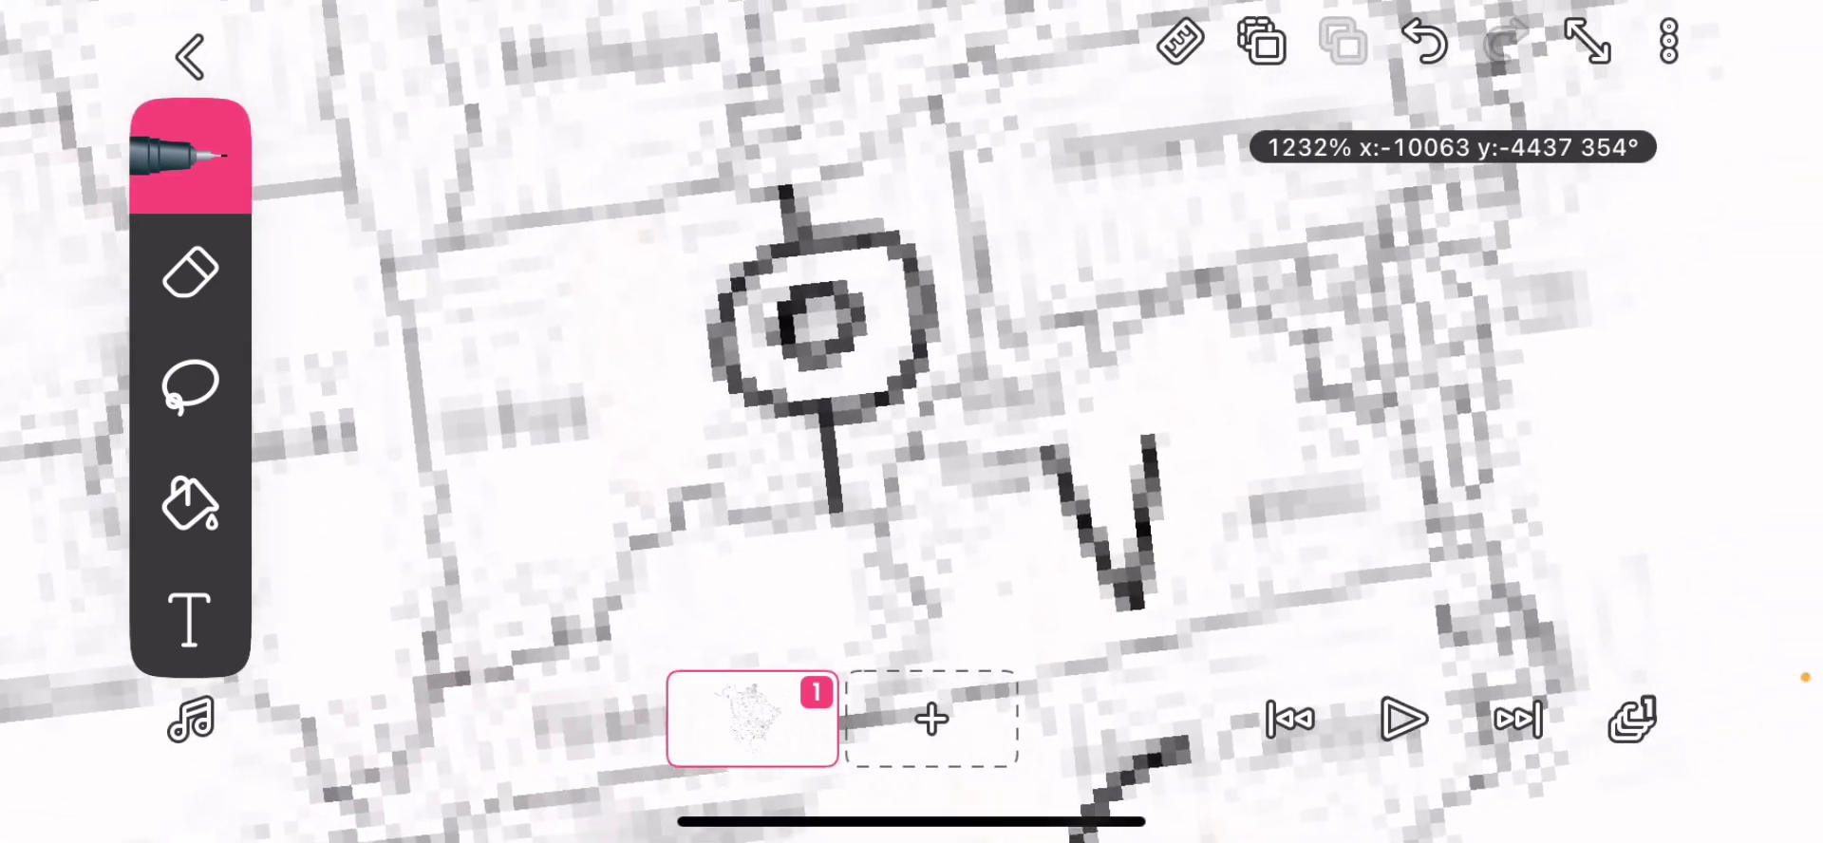
{"action": "scroll", "coordinate": [912, 428], "scroll_direction": "up", "scroll_amount": 1}
{"action": "scroll", "coordinate": [912, 427], "scroll_direction": "up", "scroll_amount": 1}
{"action": "scroll", "coordinate": [912, 428], "scroll_direction": "up", "scroll_amount": 2}
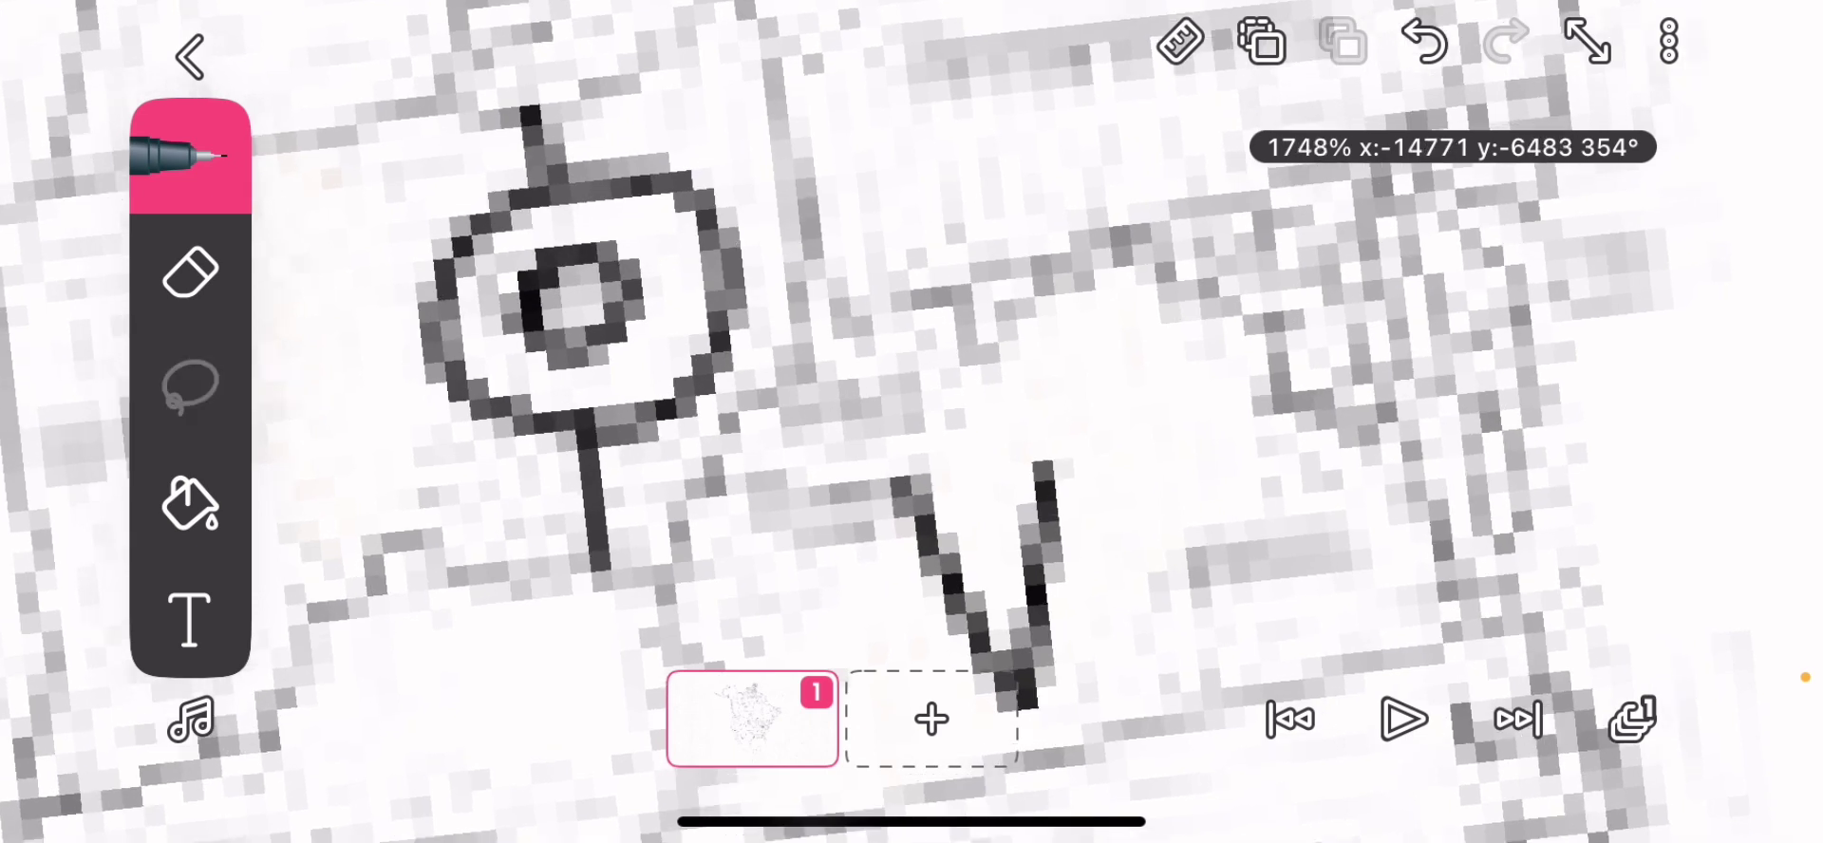
Switch to the lasso to reselect the circle symbol and V
{"action": "left_click", "coordinate": [191, 386]}
{"action": "scroll", "coordinate": [911, 427], "scroll_direction": "up", "scroll_amount": 1}
{"action": "scroll", "coordinate": [913, 428], "scroll_direction": "up", "scroll_amount": 2}
{"action": "scroll", "coordinate": [912, 428], "scroll_direction": "down", "scroll_amount": 1}
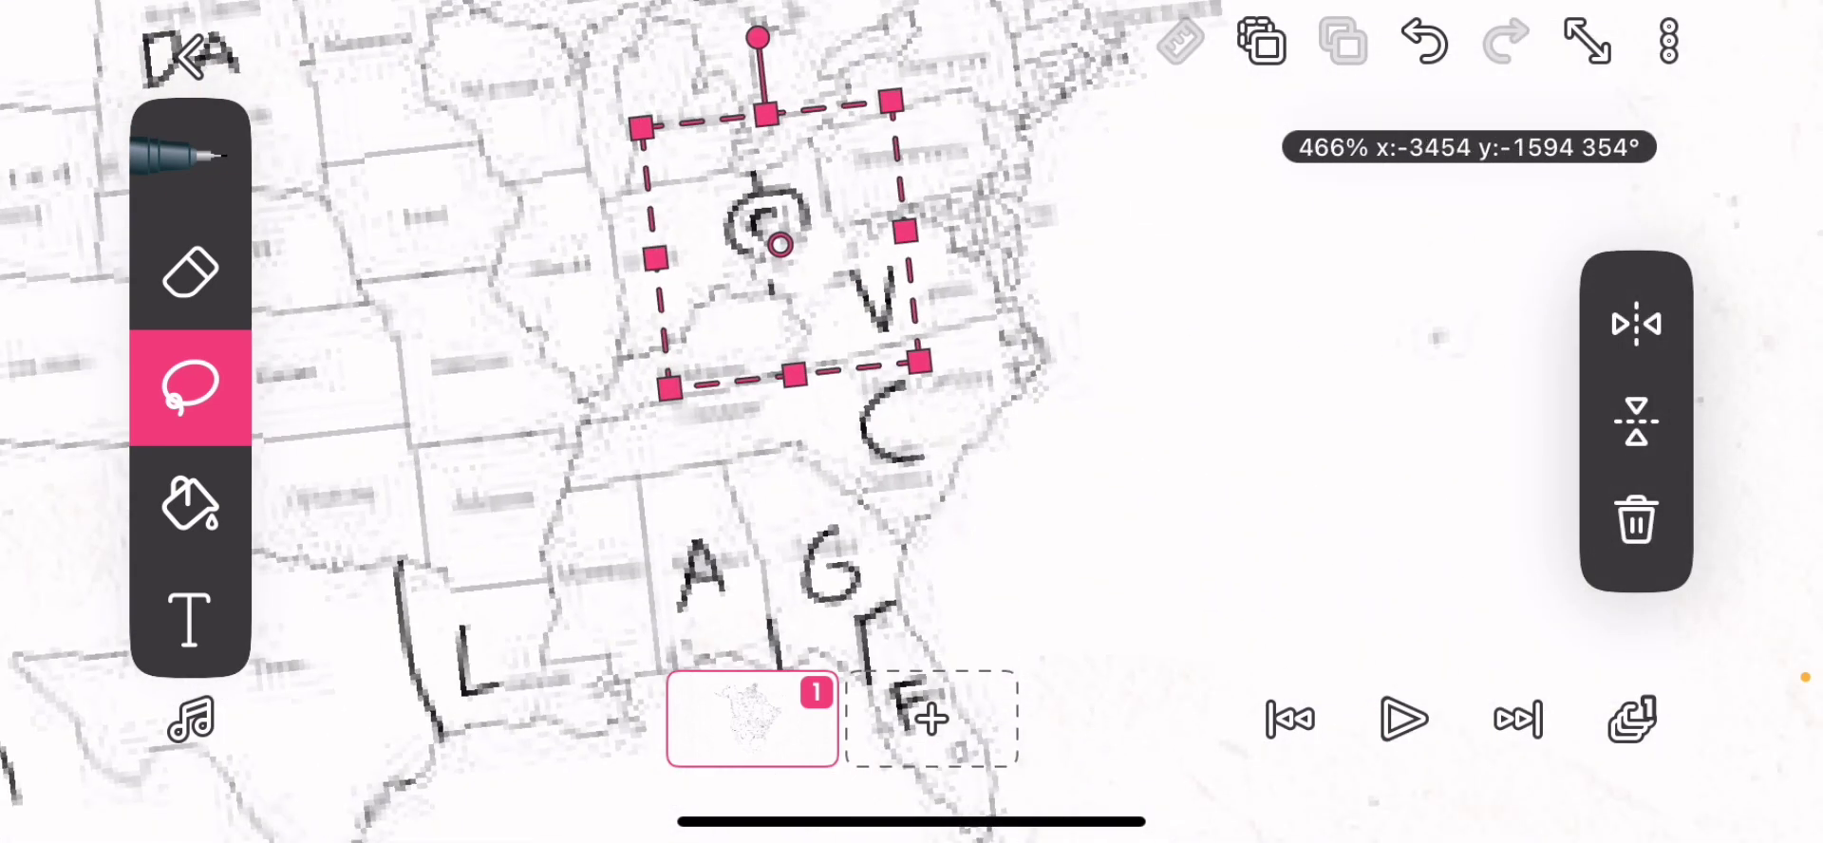
{"action": "scroll", "coordinate": [911, 427], "scroll_direction": "down", "scroll_amount": 1}
{"action": "scroll", "coordinate": [912, 427], "scroll_direction": "down", "scroll_amount": 3}
{"action": "scroll", "coordinate": [912, 427], "scroll_direction": "down", "scroll_amount": 2}
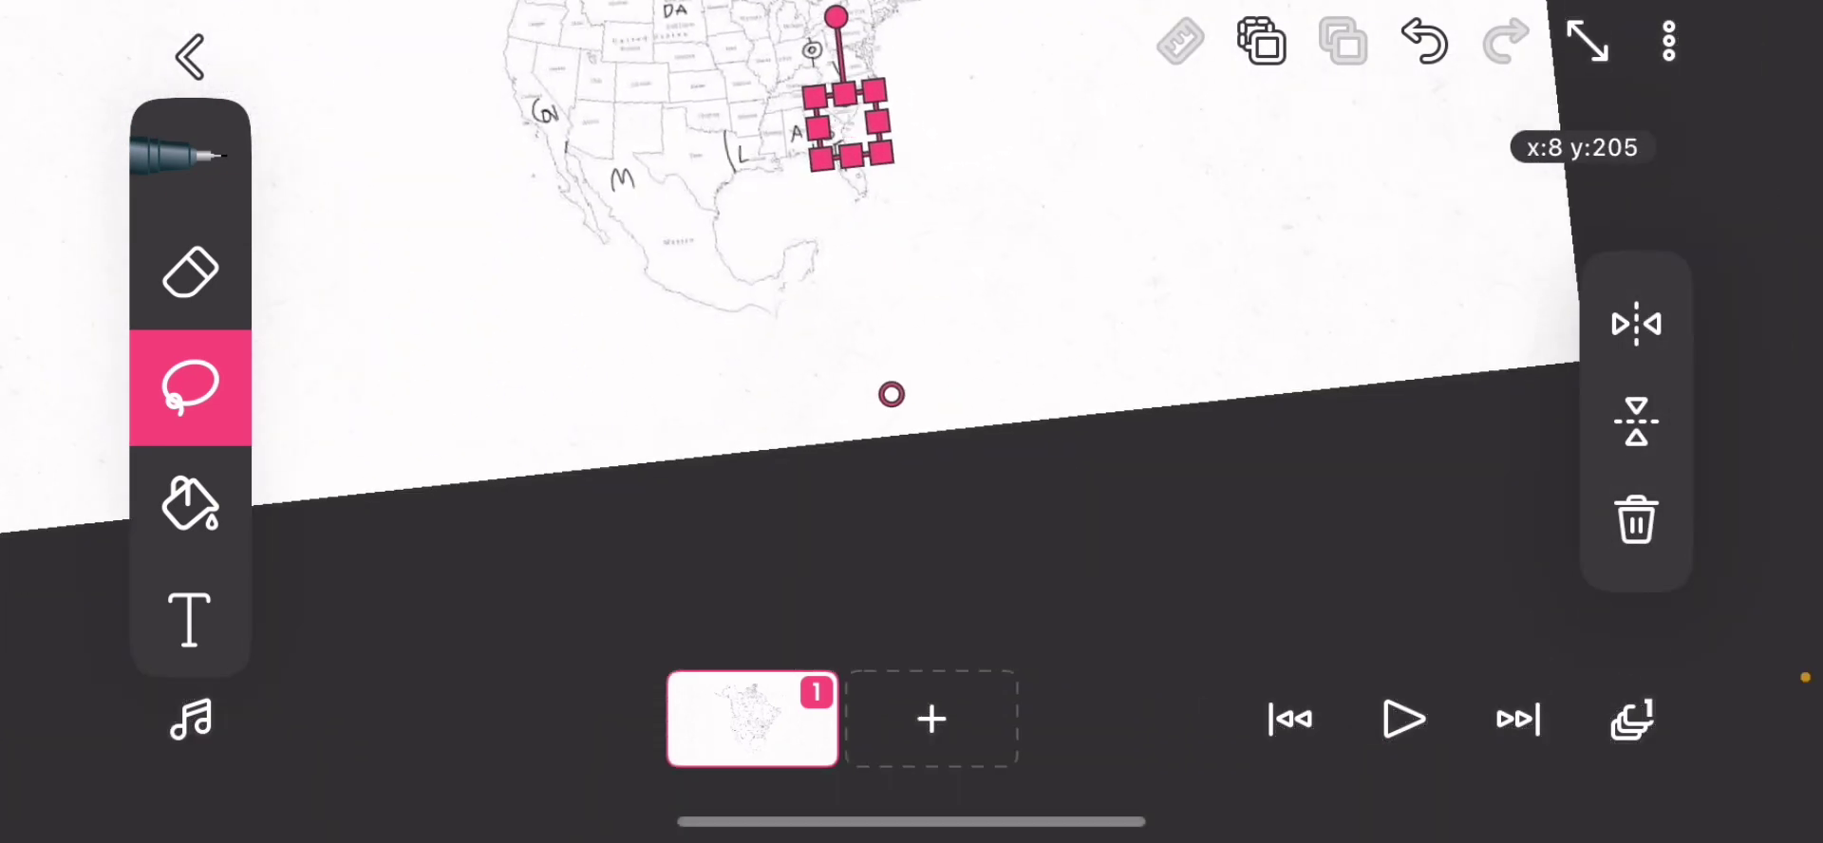
{"action": "scroll", "coordinate": [912, 428], "scroll_direction": "up", "scroll_amount": 1}
{"action": "scroll", "coordinate": [912, 429], "scroll_direction": "up", "scroll_amount": 3}
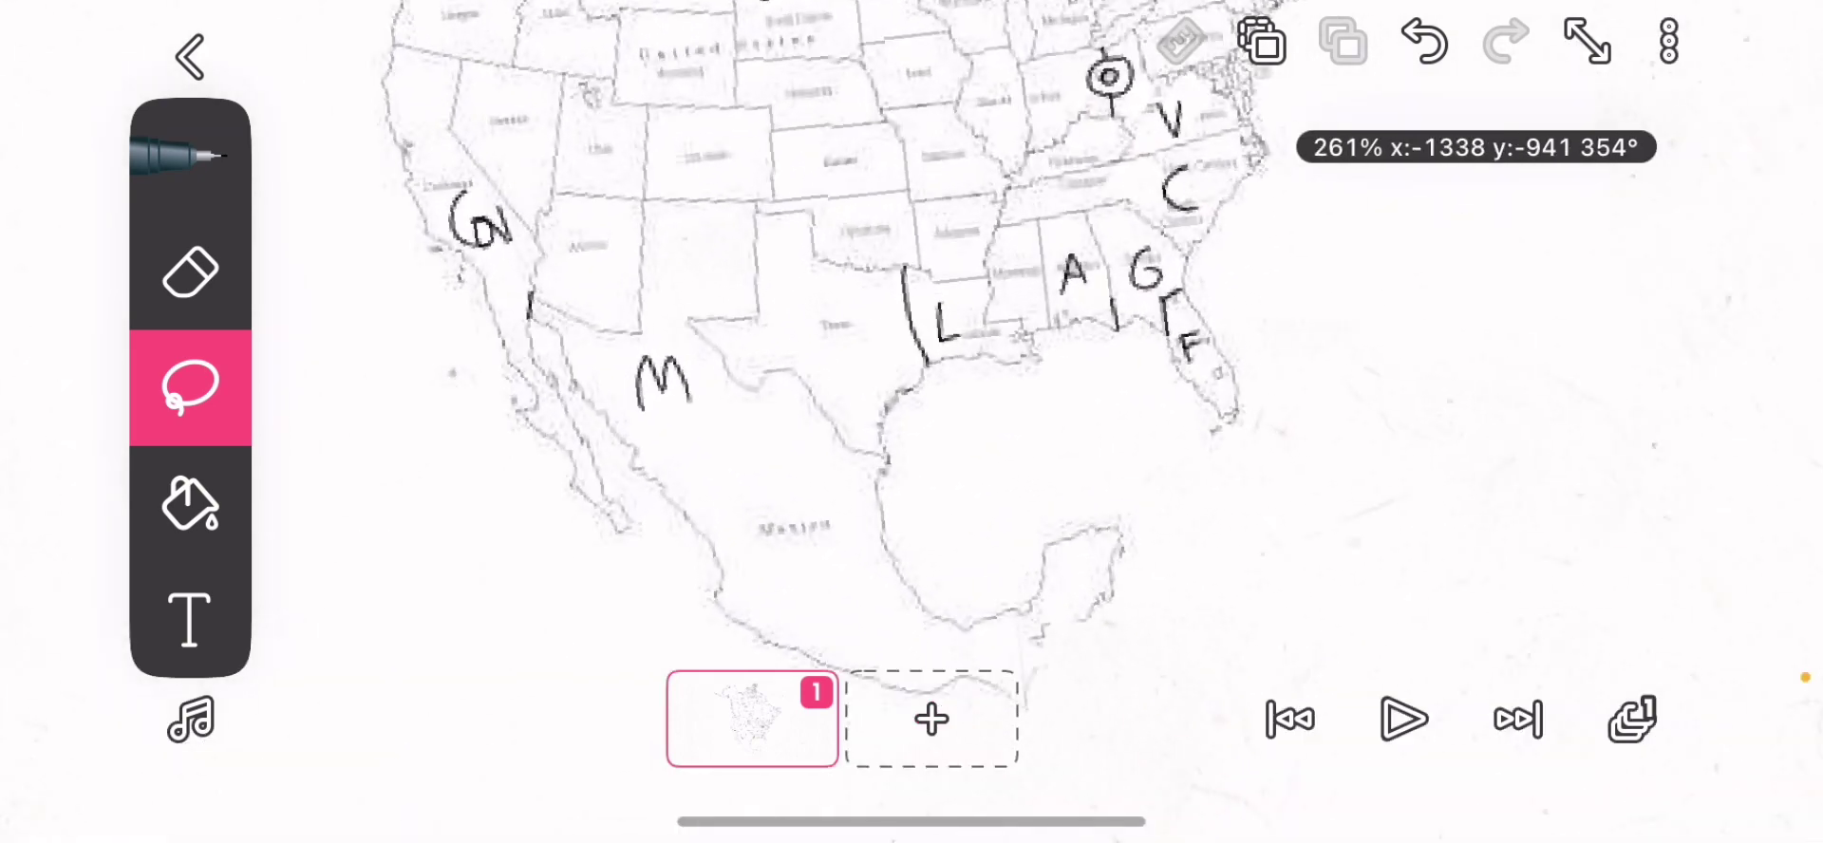
{"action": "scroll", "coordinate": [911, 427], "scroll_direction": "up", "scroll_amount": 1}
{"action": "scroll", "coordinate": [912, 429], "scroll_direction": "up", "scroll_amount": 1}
{"action": "scroll", "coordinate": [912, 427], "scroll_direction": "up", "scroll_amount": 2}
{"action": "scroll", "coordinate": [911, 427], "scroll_direction": "up", "scroll_amount": 1}
{"action": "scroll", "coordinate": [912, 427], "scroll_direction": "up", "scroll_amount": 2}
{"action": "scroll", "coordinate": [913, 428], "scroll_direction": "down", "scroll_amount": 2}
{"action": "scroll", "coordinate": [911, 427], "scroll_direction": "up", "scroll_amount": 1}
{"action": "scroll", "coordinate": [911, 427], "scroll_direction": "up", "scroll_amount": 3}
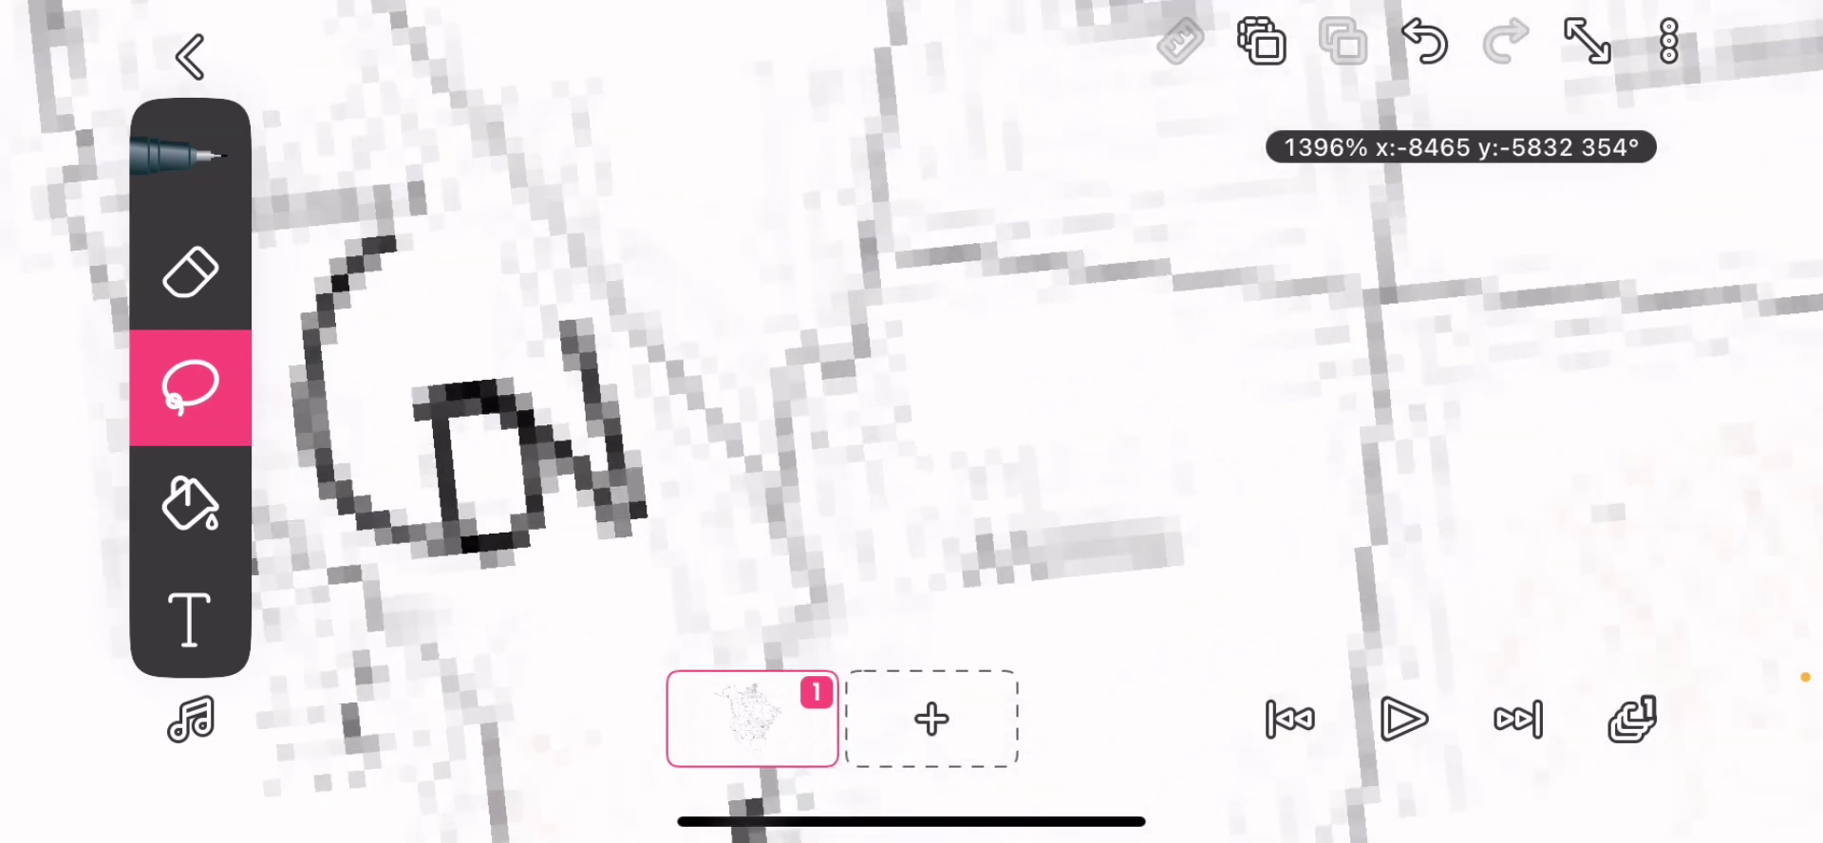
{"action": "scroll", "coordinate": [912, 427], "scroll_direction": "up", "scroll_amount": 3}
{"action": "scroll", "coordinate": [911, 428], "scroll_direction": "up", "scroll_amount": 1}
{"action": "scroll", "coordinate": [912, 428], "scroll_direction": "down", "scroll_amount": 1}
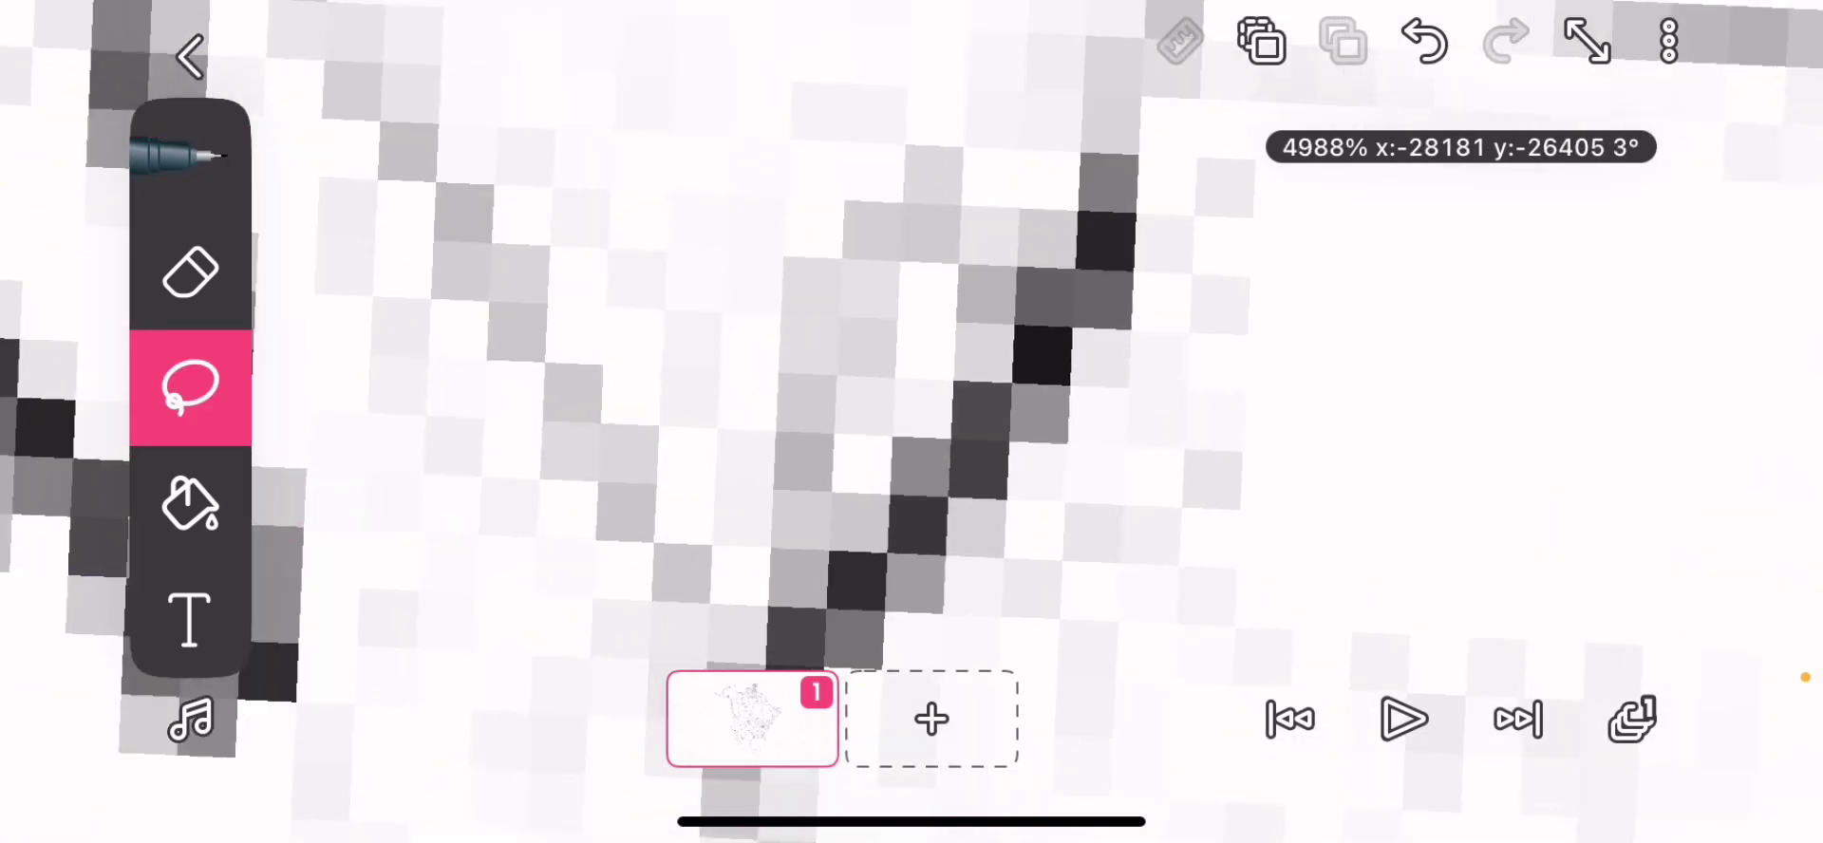
{"action": "scroll", "coordinate": [911, 428], "scroll_direction": "up", "scroll_amount": 1}
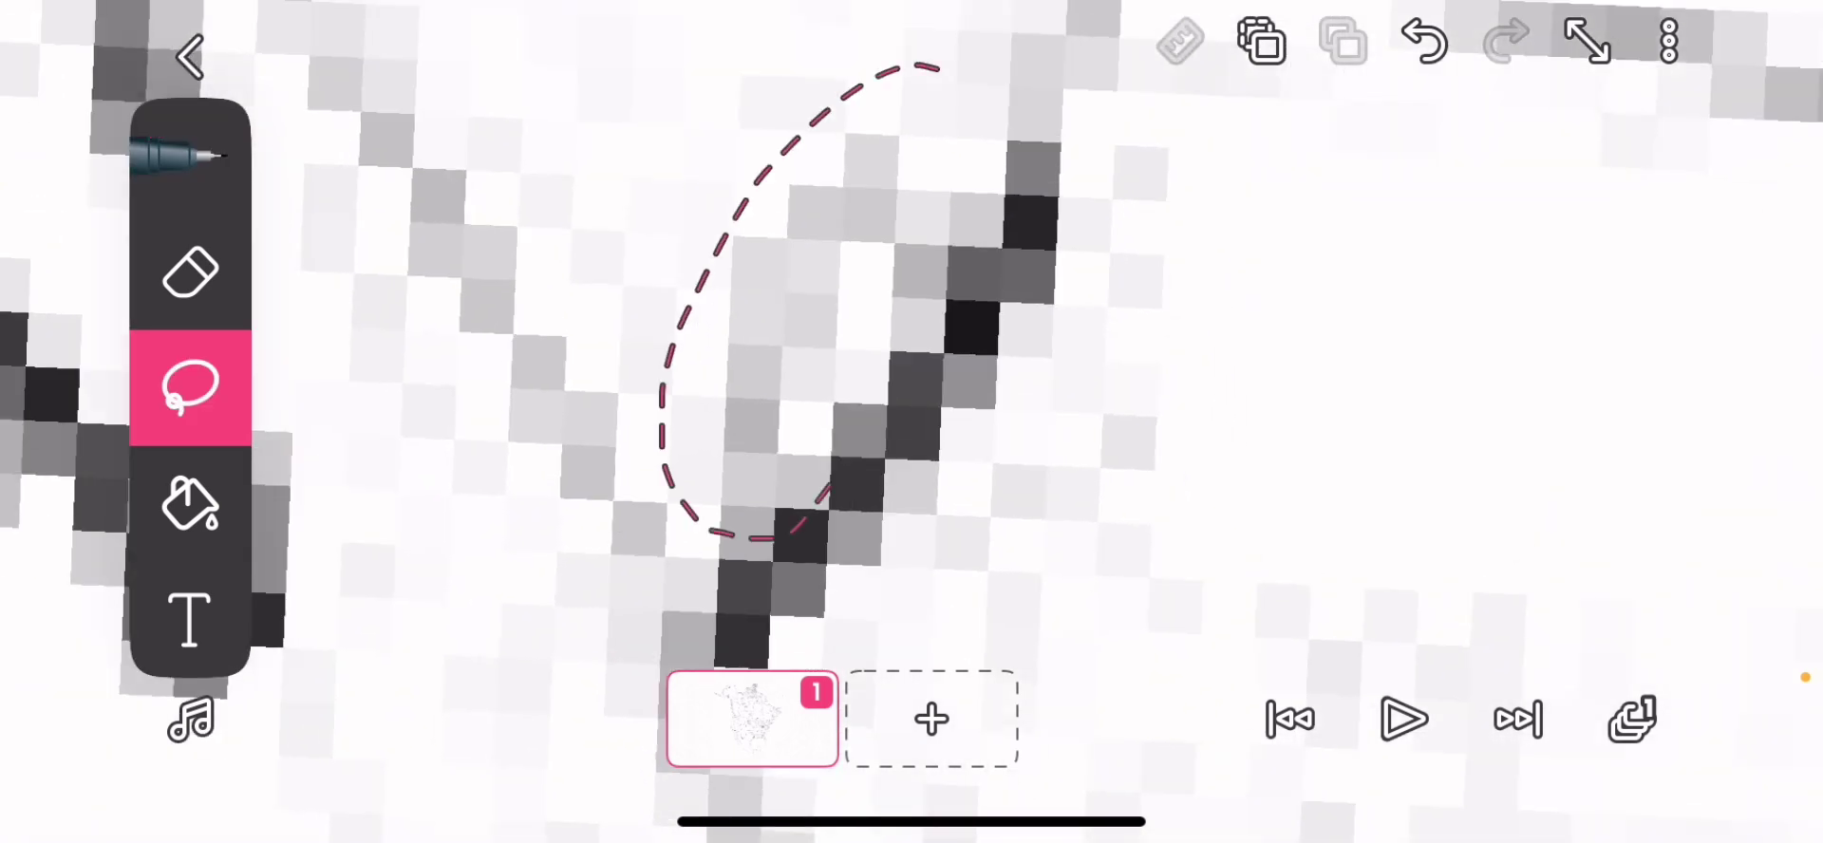
{"action": "scroll", "coordinate": [913, 428], "scroll_direction": "down", "scroll_amount": 1}
{"action": "scroll", "coordinate": [911, 428], "scroll_direction": "down", "scroll_amount": 5}
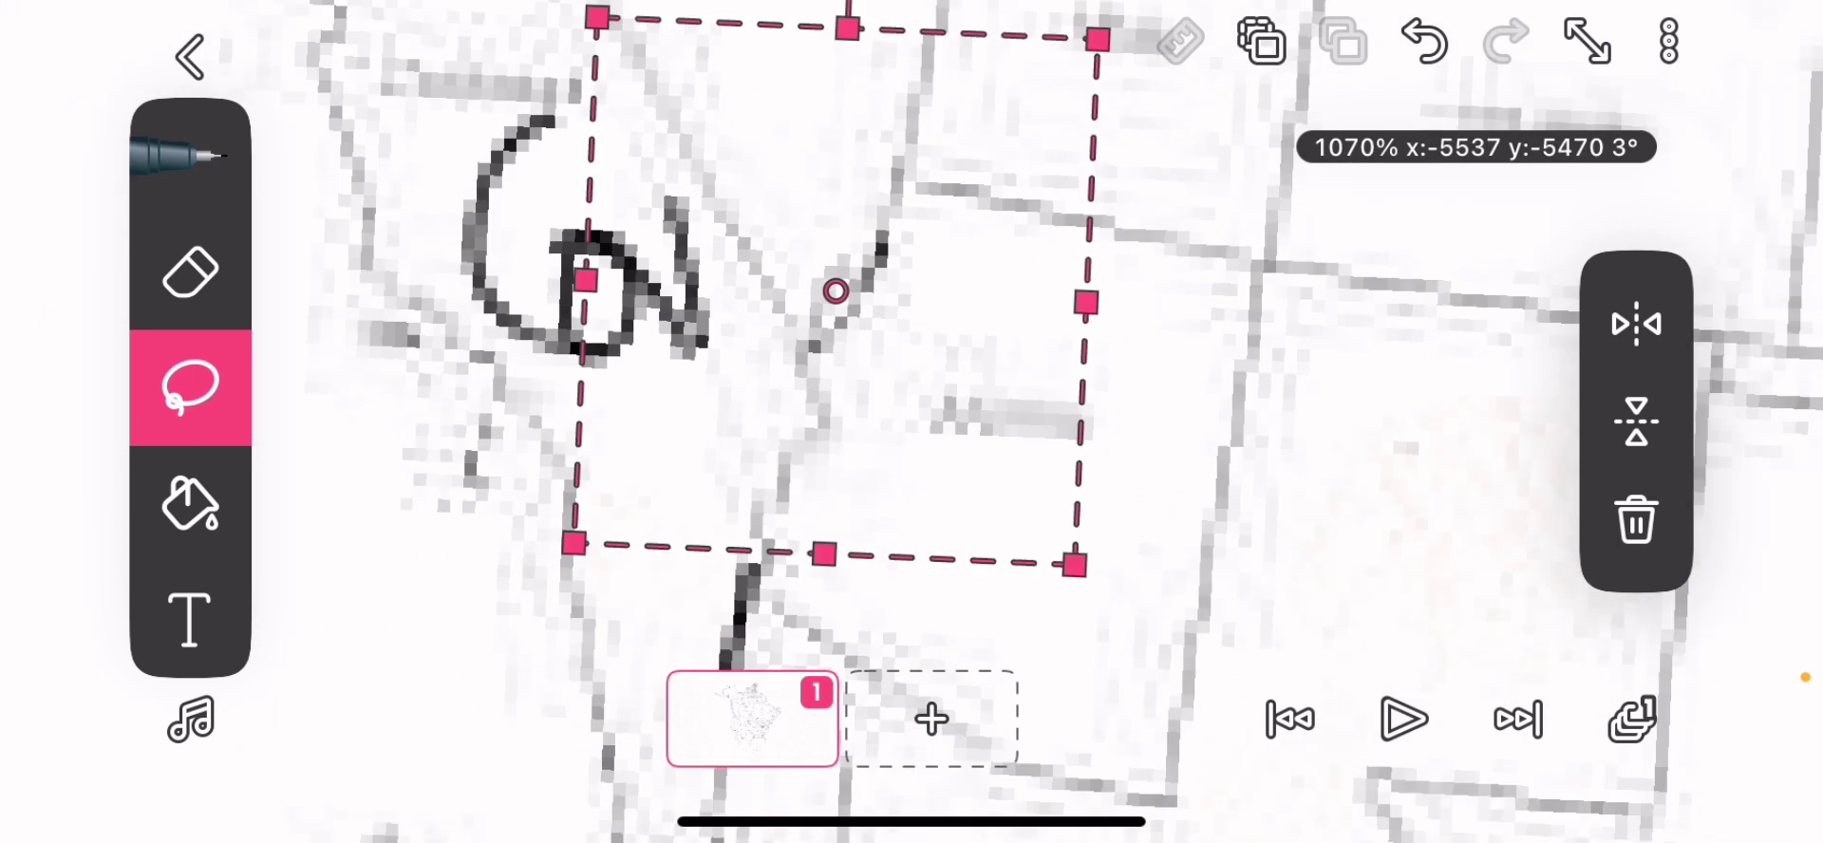
{"action": "scroll", "coordinate": [912, 427], "scroll_direction": "down", "scroll_amount": 1}
{"action": "scroll", "coordinate": [913, 427], "scroll_direction": "down", "scroll_amount": 3}
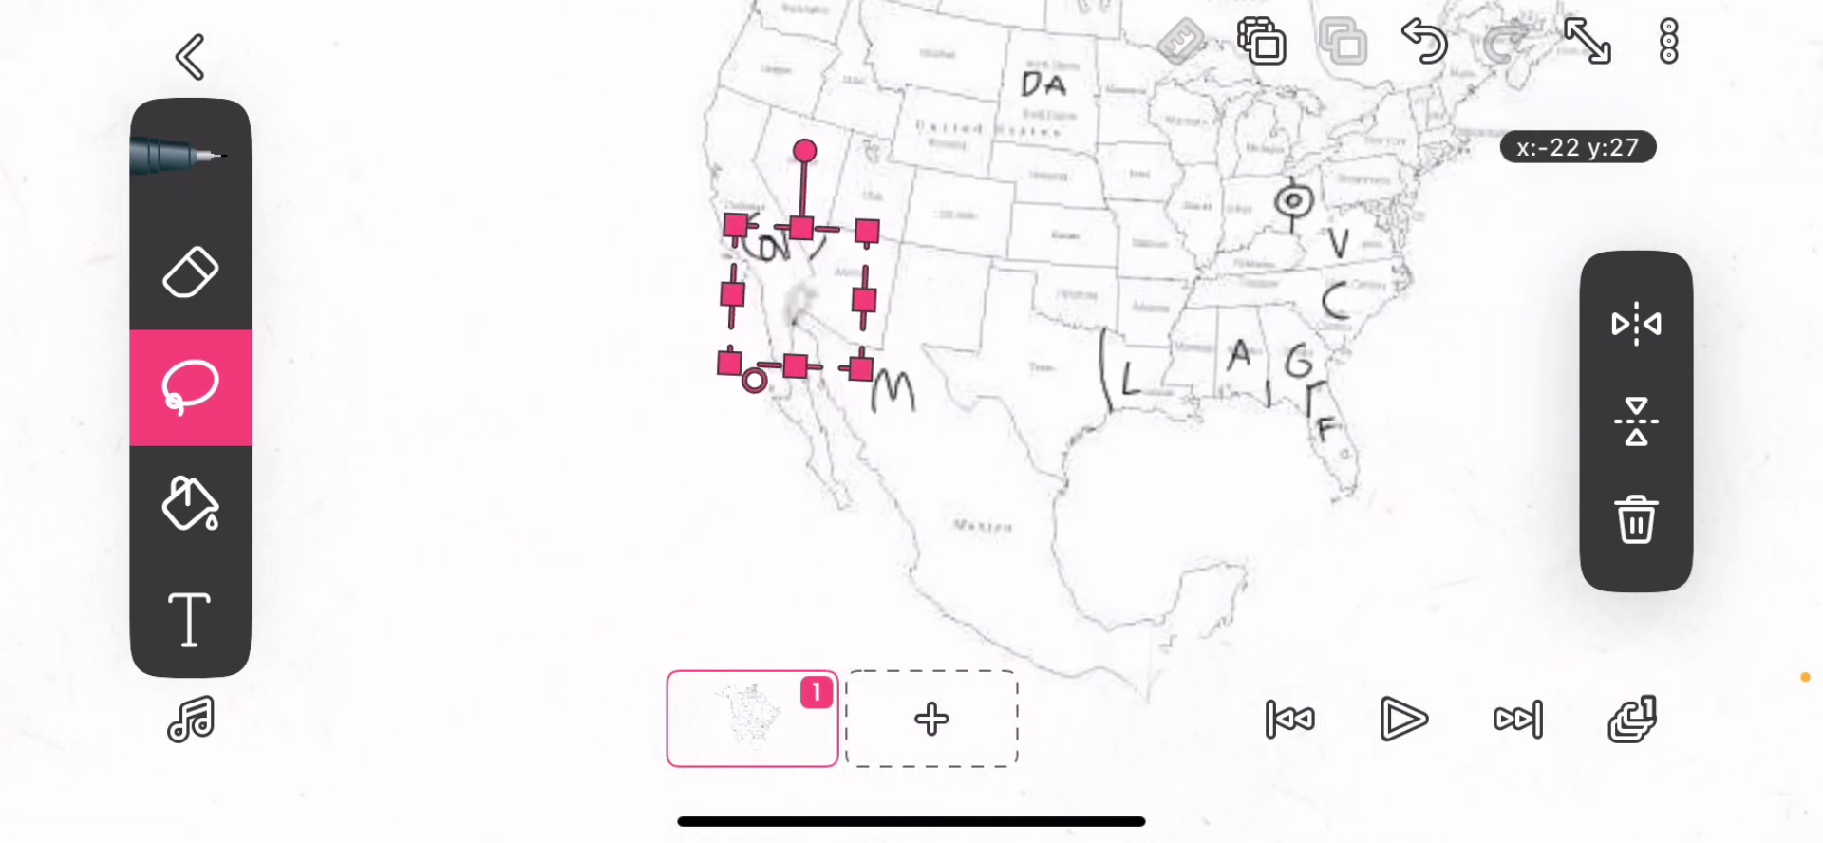
{"action": "scroll", "coordinate": [911, 428], "scroll_direction": "down", "scroll_amount": 2}
{"action": "scroll", "coordinate": [911, 427], "scroll_direction": "down", "scroll_amount": 2}
{"action": "scroll", "coordinate": [912, 427], "scroll_direction": "down", "scroll_amount": 1}
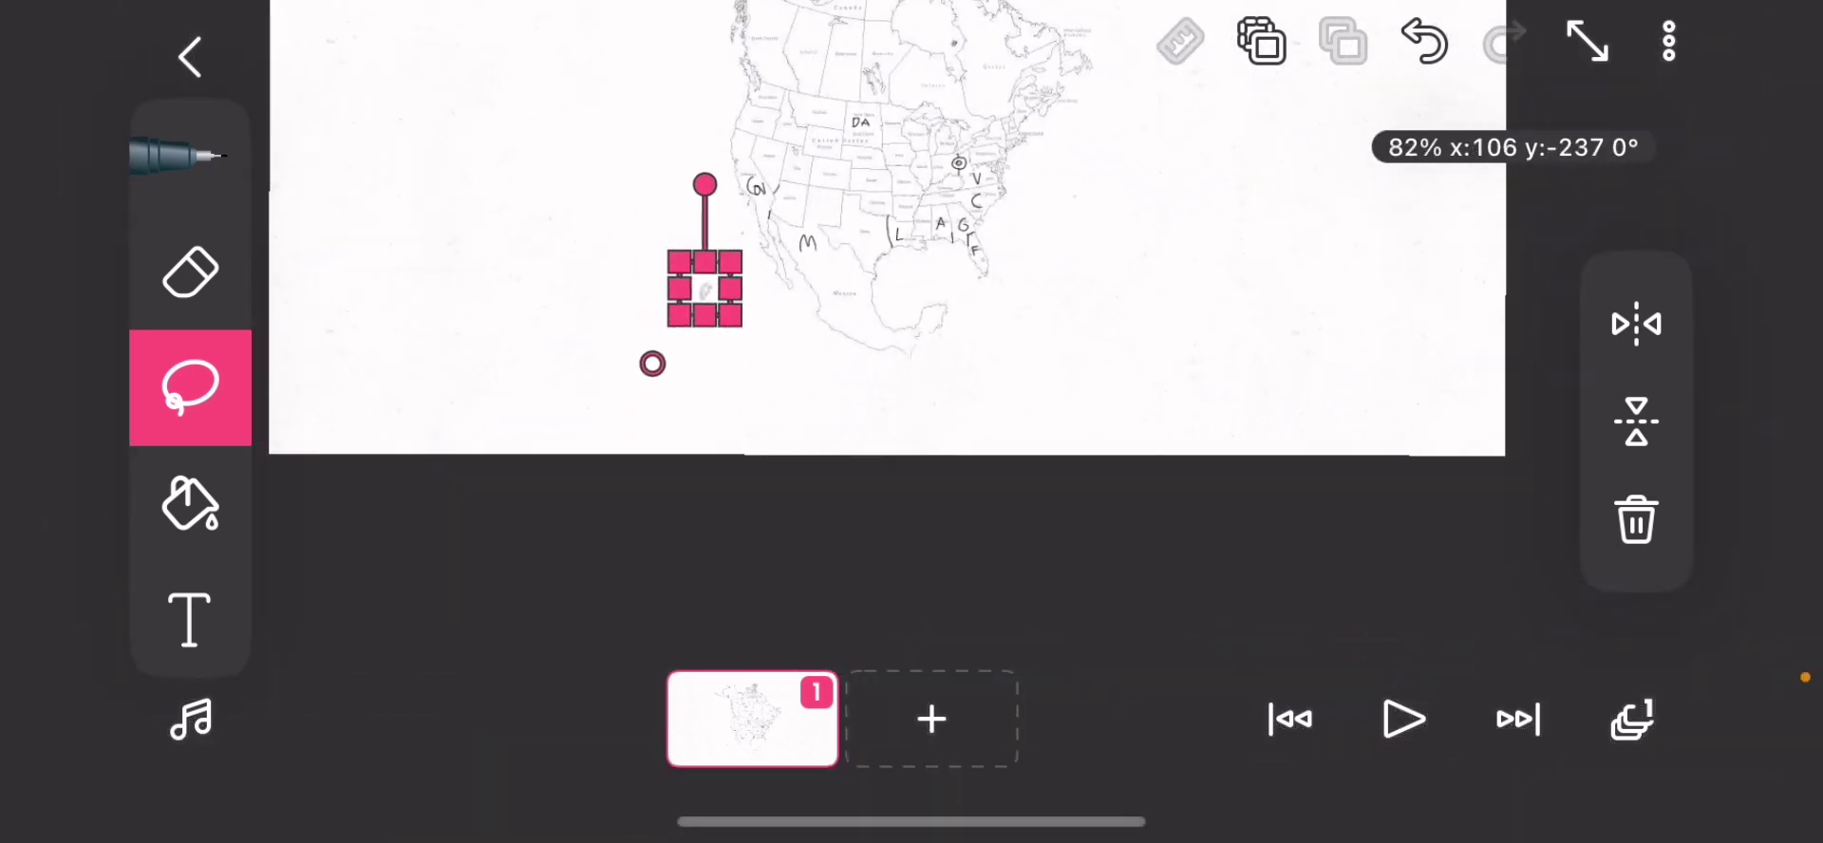
{"action": "scroll", "coordinate": [912, 428], "scroll_direction": "up", "scroll_amount": 1}
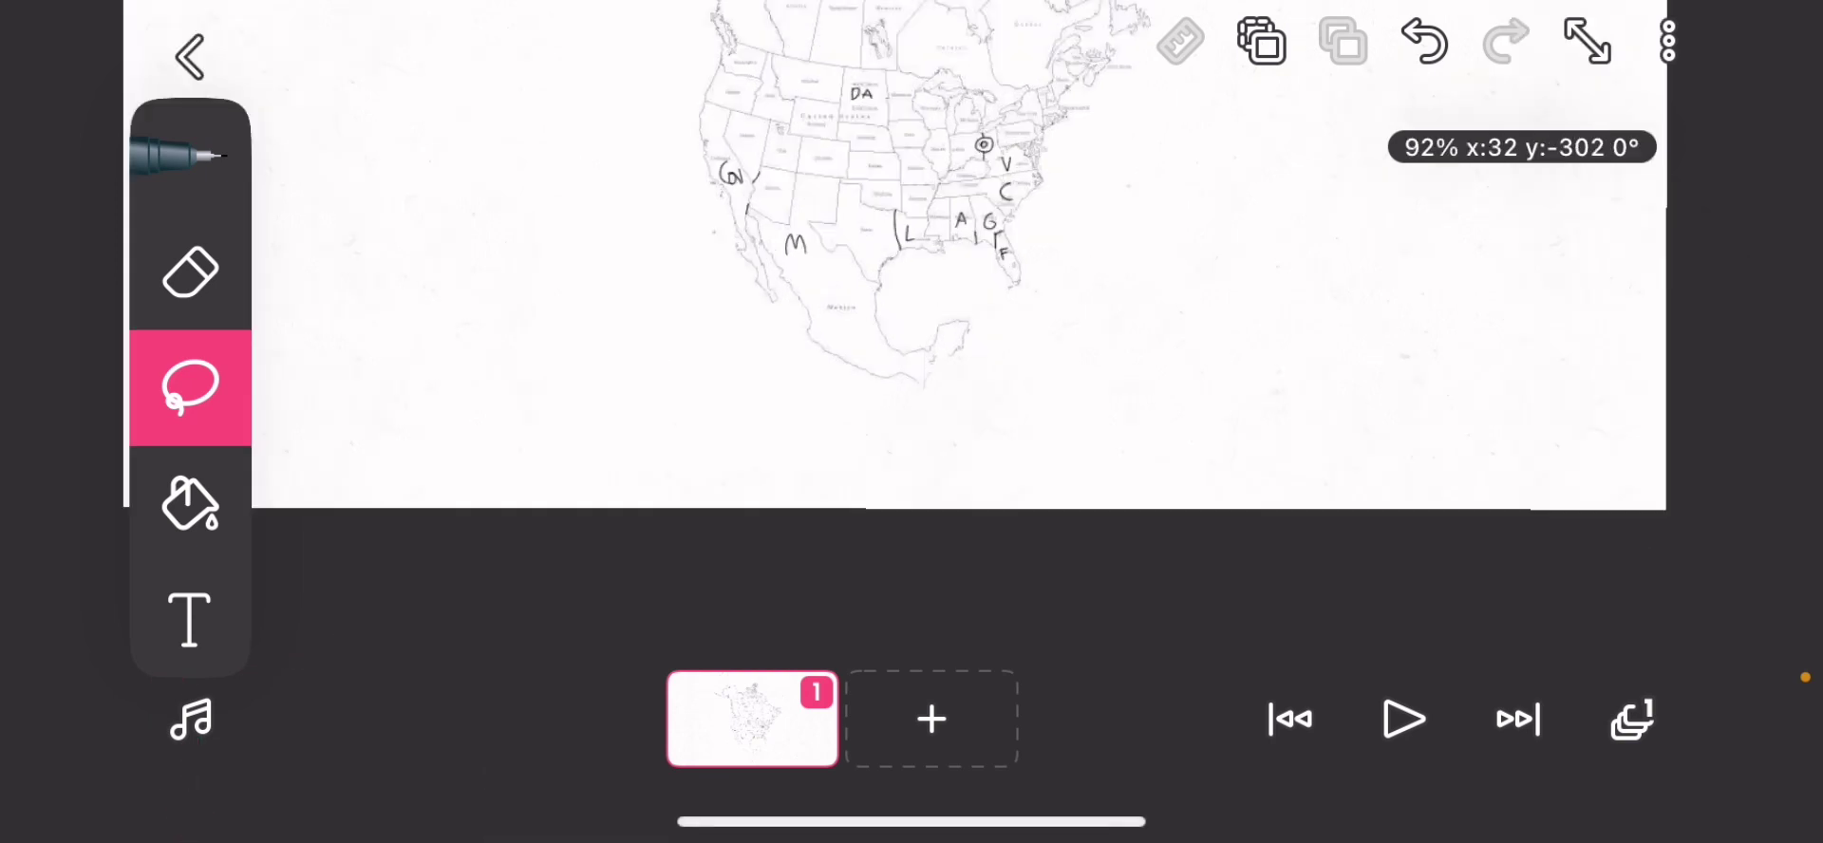
{"action": "scroll", "coordinate": [911, 427], "scroll_direction": "up", "scroll_amount": 2}
{"action": "scroll", "coordinate": [912, 427], "scroll_direction": "up", "scroll_amount": 2}
{"action": "scroll", "coordinate": [911, 428], "scroll_direction": "up", "scroll_amount": 2}
{"action": "scroll", "coordinate": [911, 428], "scroll_direction": "up", "scroll_amount": 1}
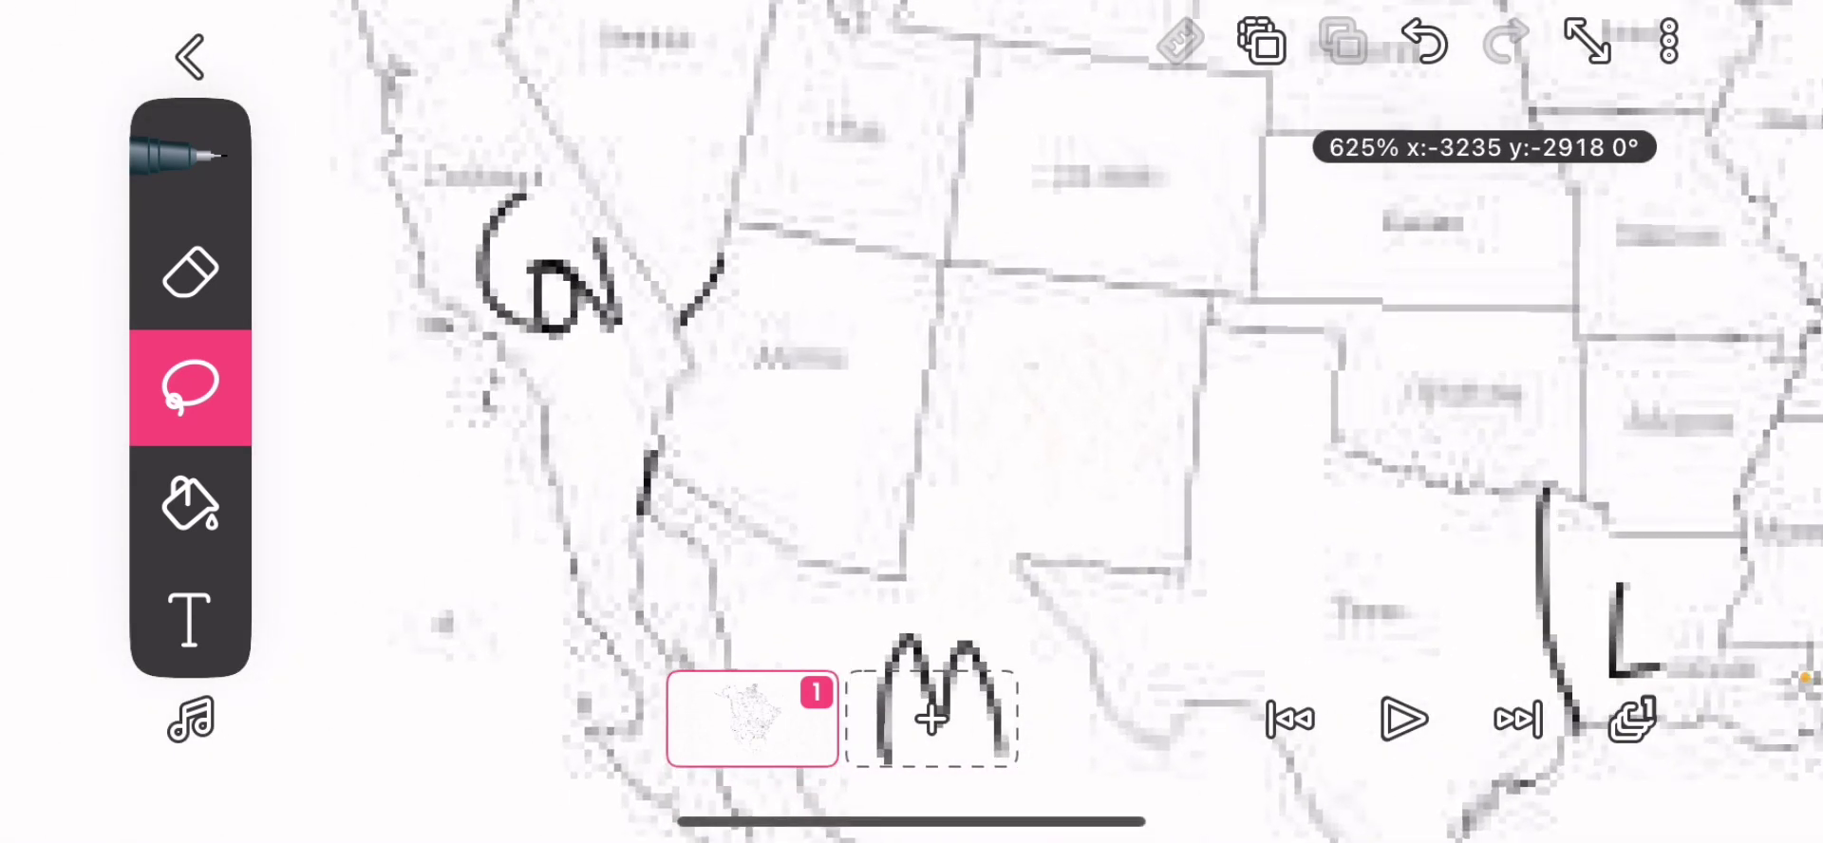
{"action": "scroll", "coordinate": [913, 428], "scroll_direction": "up", "scroll_amount": 1}
{"action": "scroll", "coordinate": [912, 427], "scroll_direction": "up", "scroll_amount": 2}
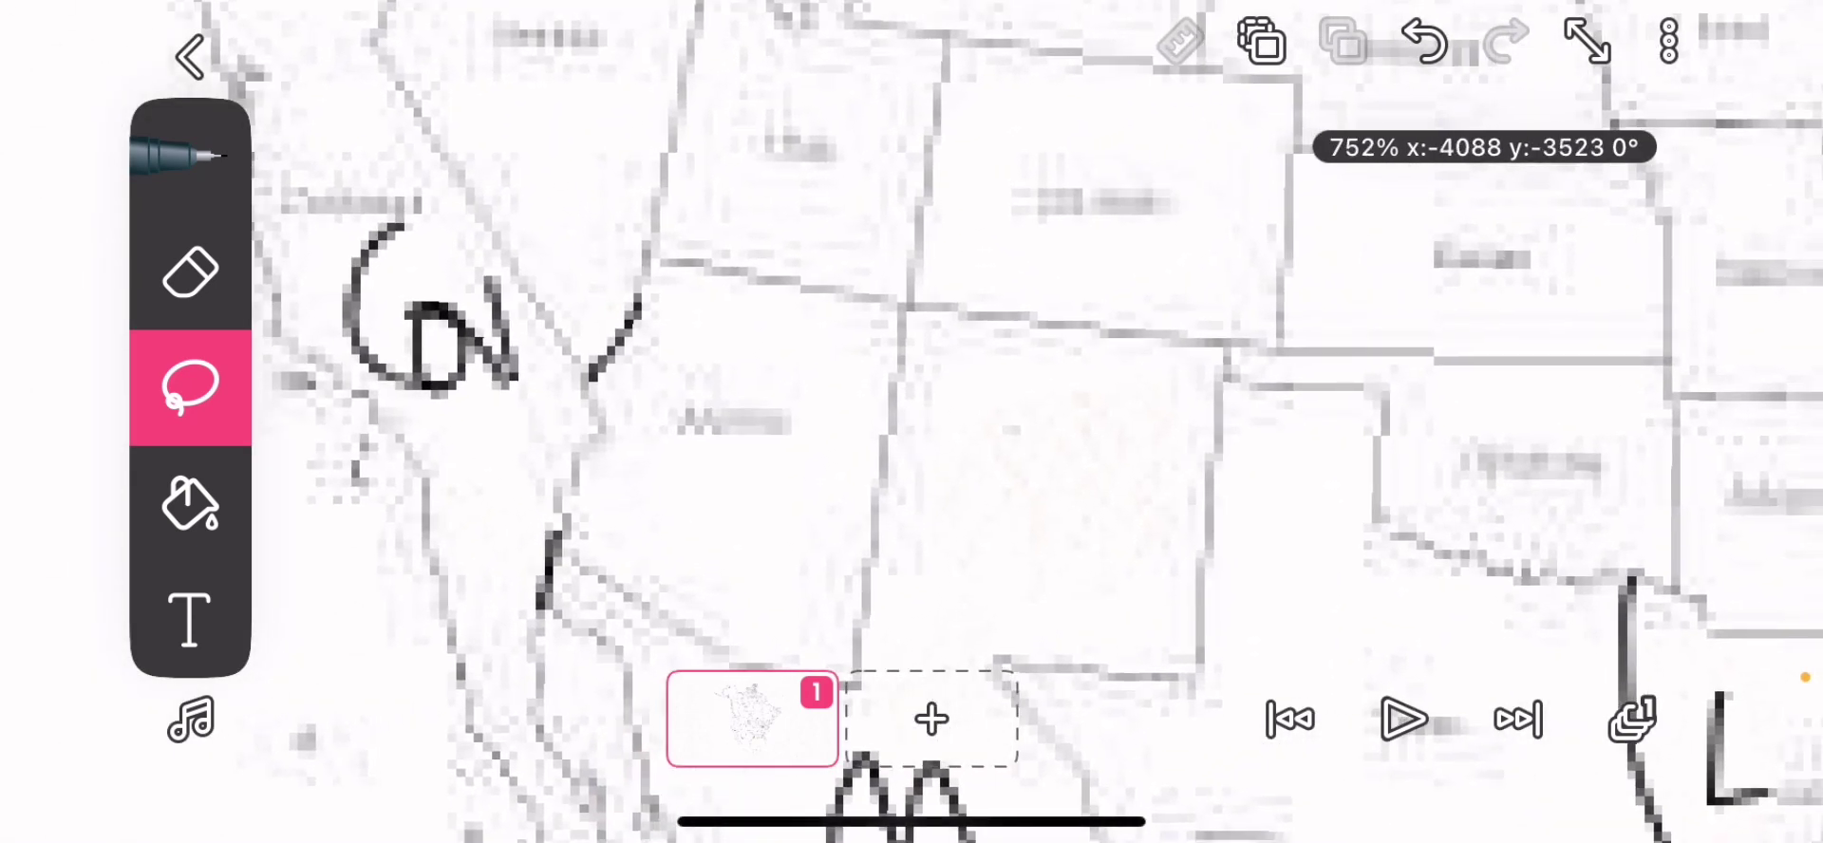
{"action": "scroll", "coordinate": [912, 428], "scroll_direction": "up", "scroll_amount": 2}
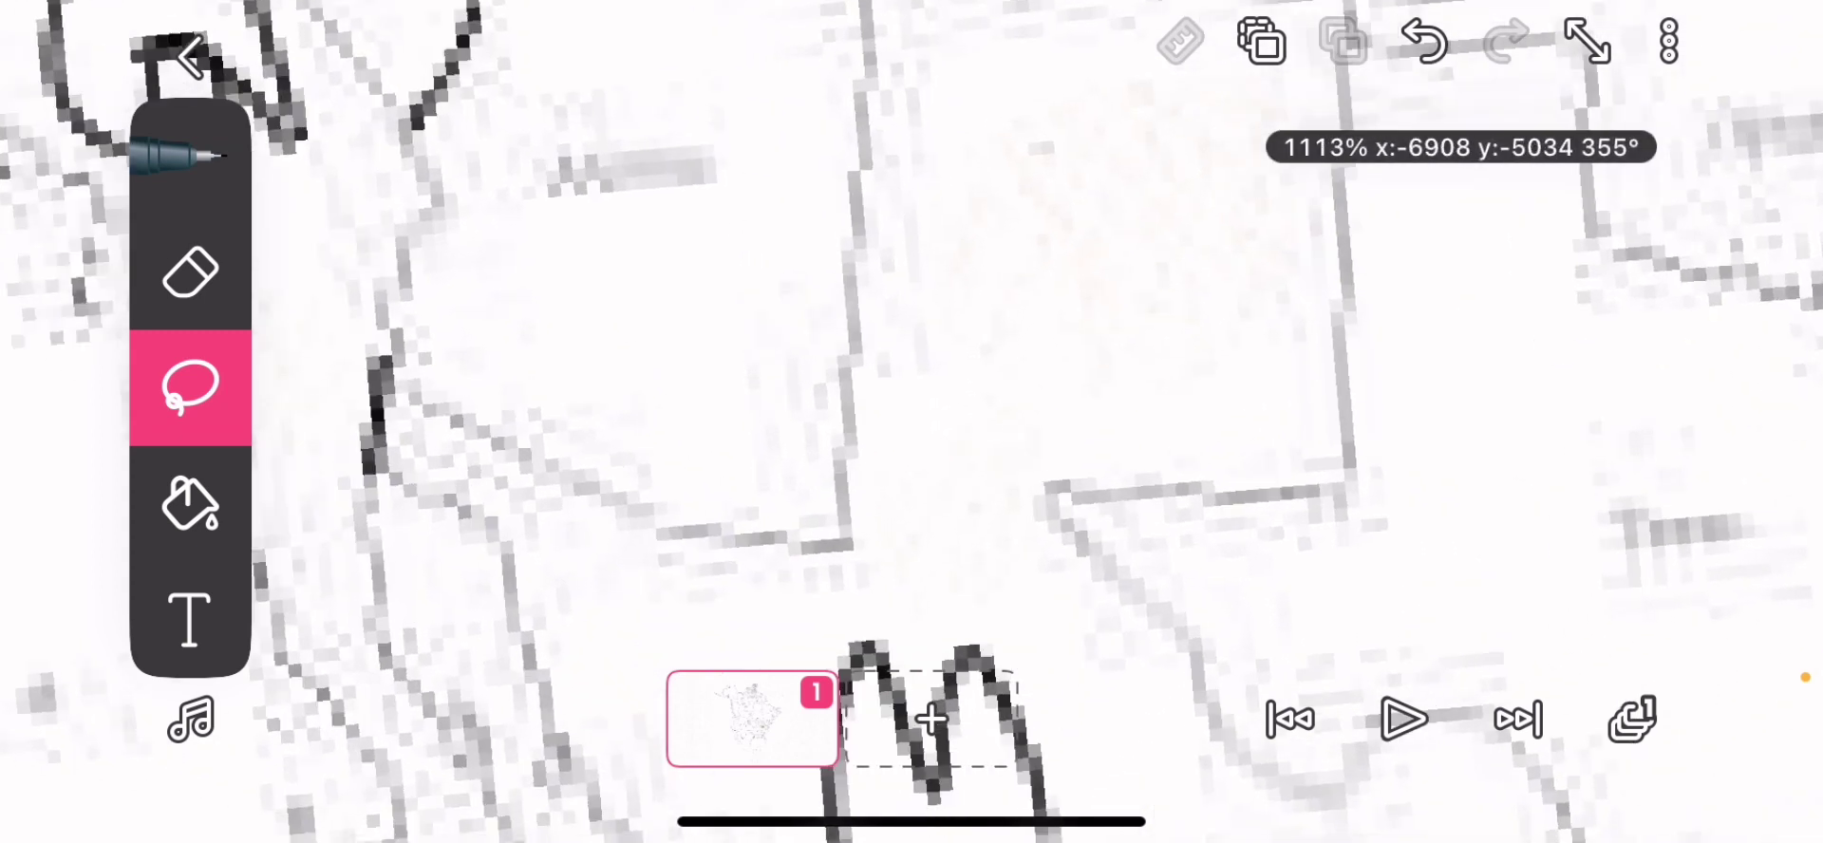
{"action": "scroll", "coordinate": [912, 427], "scroll_direction": "up", "scroll_amount": 1}
Switch back to the pen and undo the stroke just drawn
{"action": "left_click", "coordinate": [190, 157]}
{"action": "scroll", "coordinate": [912, 428], "scroll_direction": "up", "scroll_amount": 2}
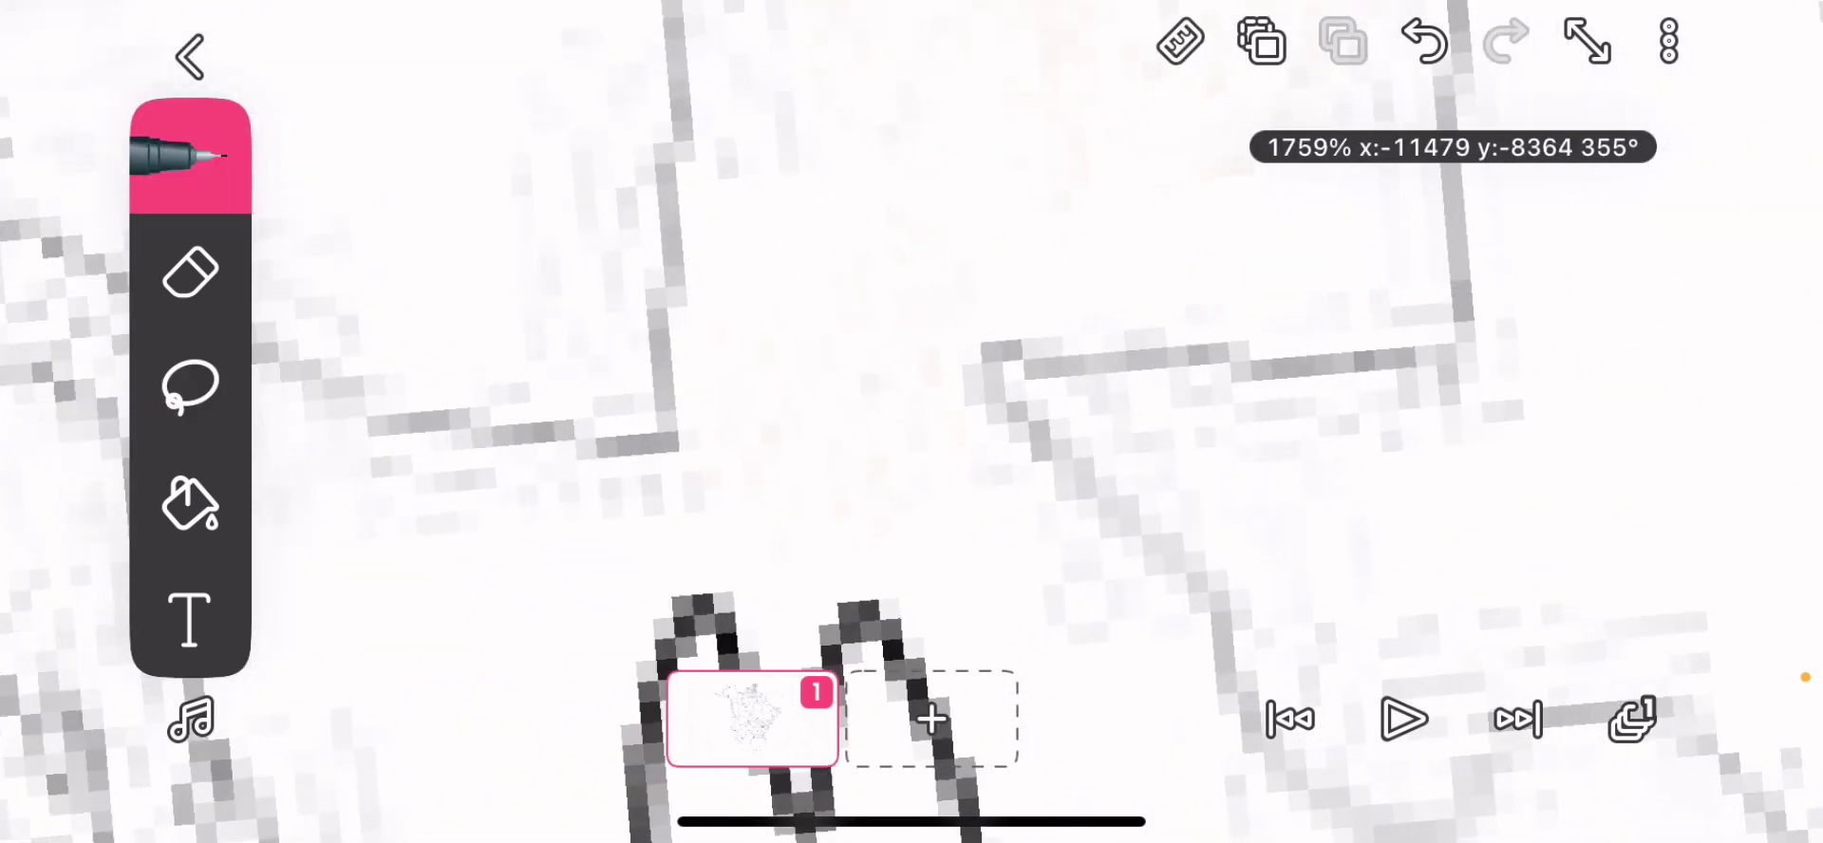
{"action": "scroll", "coordinate": [911, 427], "scroll_direction": "down", "scroll_amount": 2}
{"action": "scroll", "coordinate": [913, 427], "scroll_direction": "down", "scroll_amount": 2}
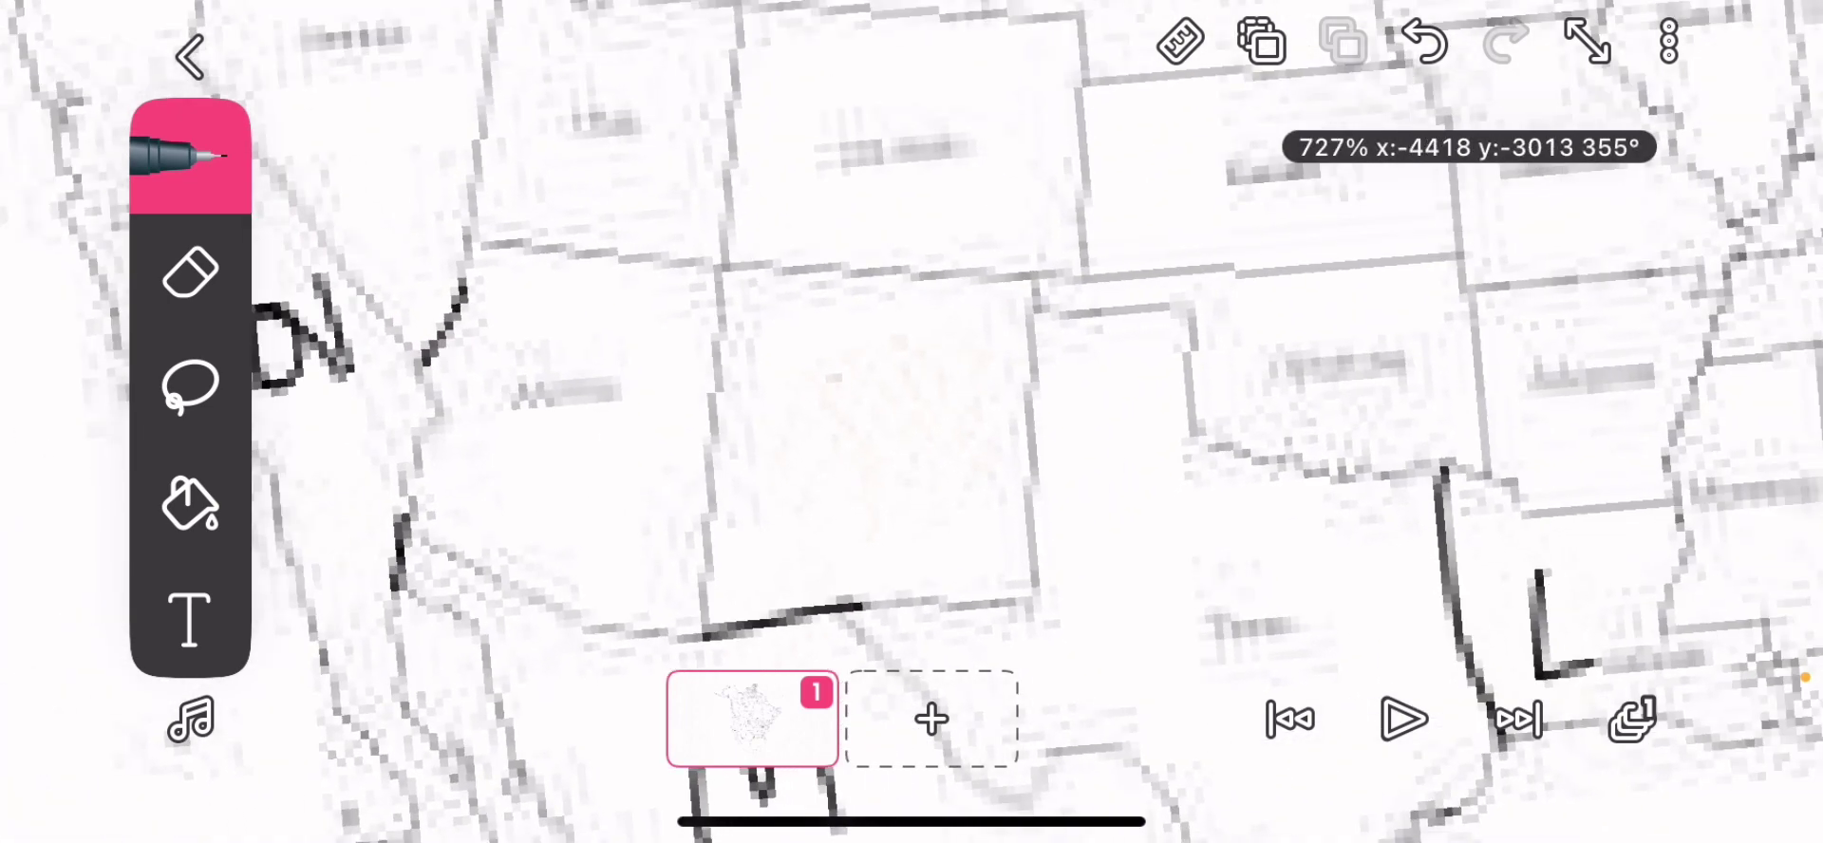
{"action": "scroll", "coordinate": [911, 428], "scroll_direction": "up", "scroll_amount": 2}
{"action": "scroll", "coordinate": [911, 427], "scroll_direction": "up", "scroll_amount": 1}
{"action": "left_click", "coordinate": [1425, 40]}
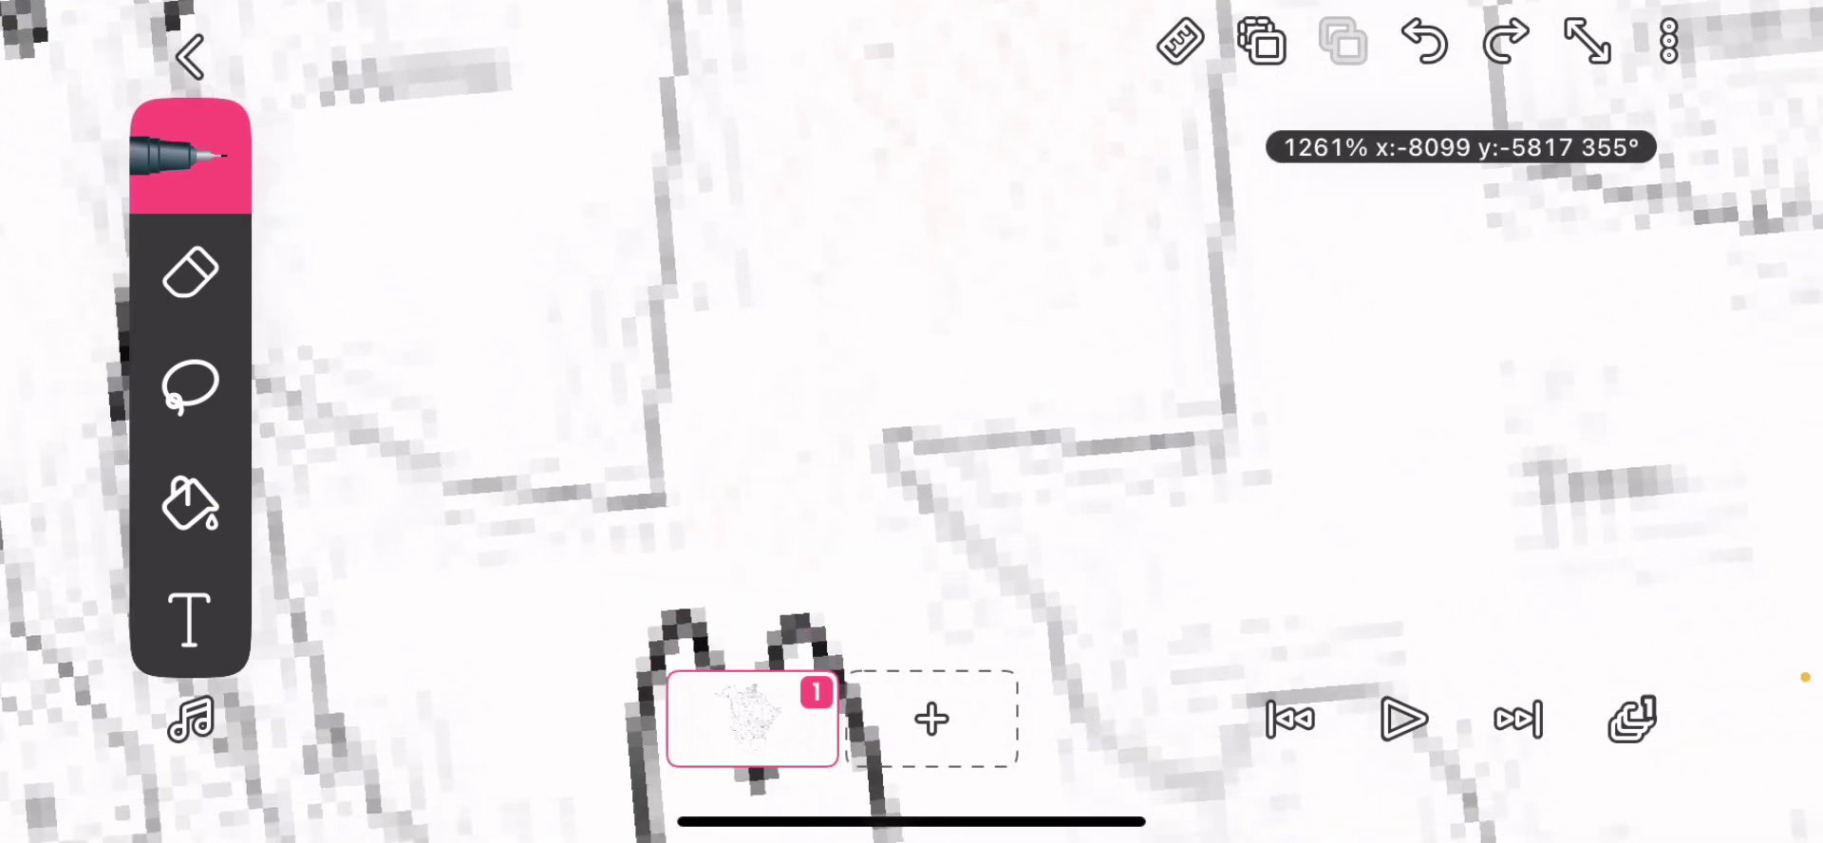
{"action": "scroll", "coordinate": [912, 427], "scroll_direction": "down", "scroll_amount": 2}
{"action": "scroll", "coordinate": [912, 427], "scroll_direction": "down", "scroll_amount": 2}
{"action": "scroll", "coordinate": [913, 428], "scroll_direction": "up", "scroll_amount": 2}
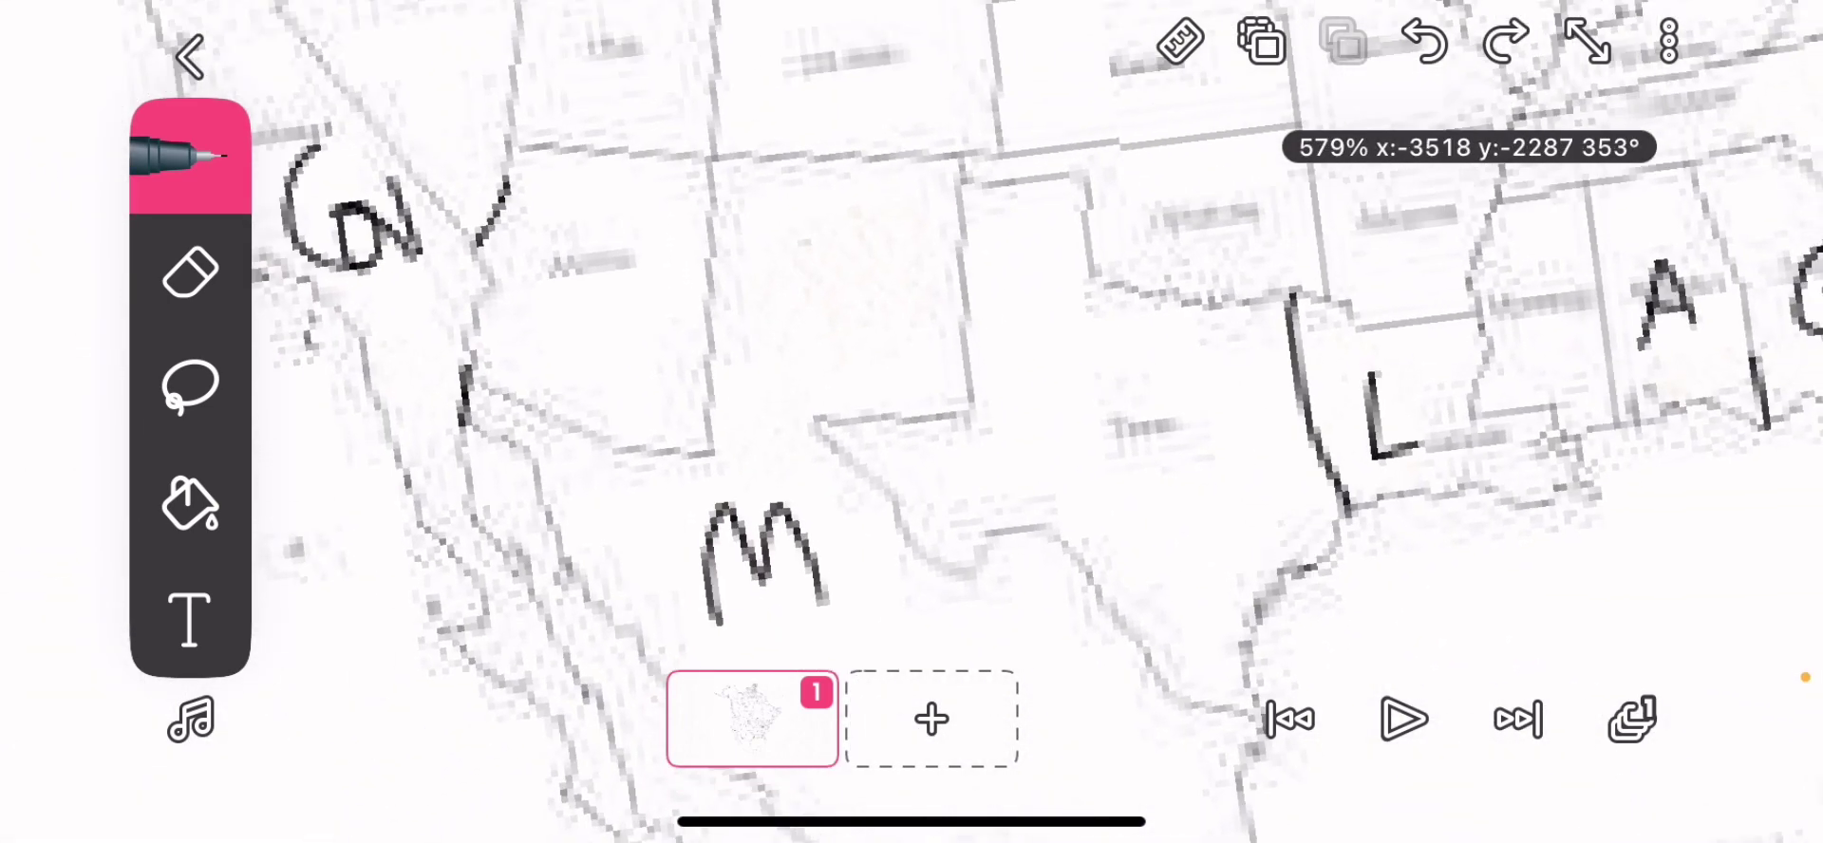
{"action": "scroll", "coordinate": [911, 428], "scroll_direction": "up", "scroll_amount": 1}
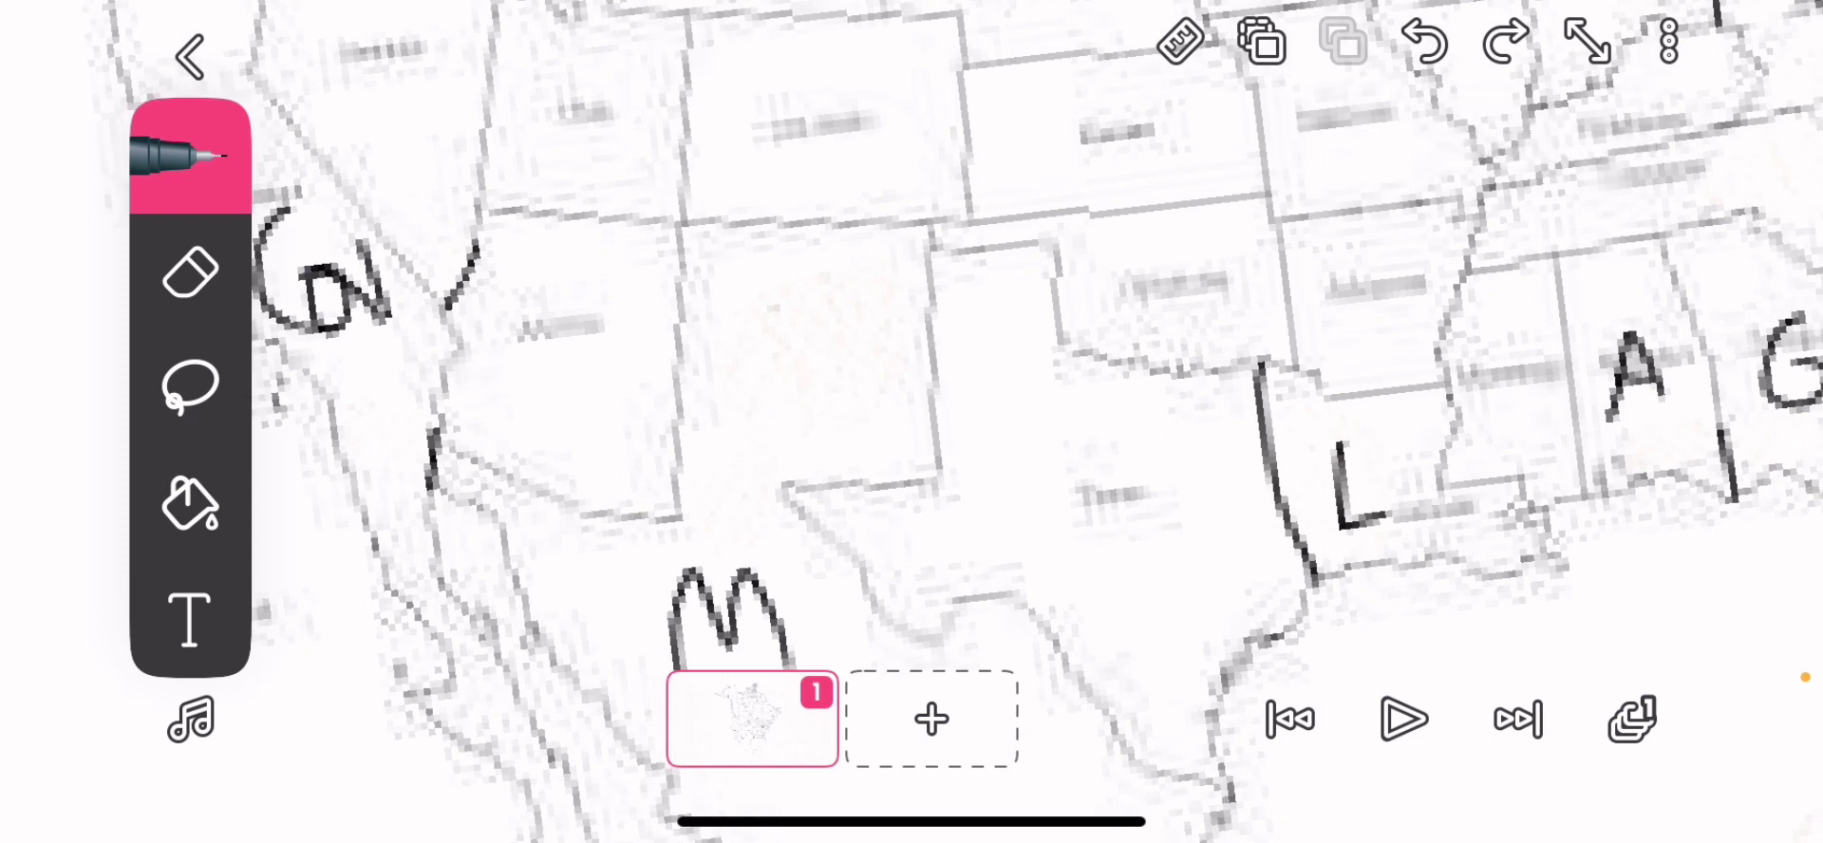
{"action": "scroll", "coordinate": [911, 428], "scroll_direction": "up", "scroll_amount": 2}
{"action": "scroll", "coordinate": [912, 427], "scroll_direction": "up", "scroll_amount": 2}
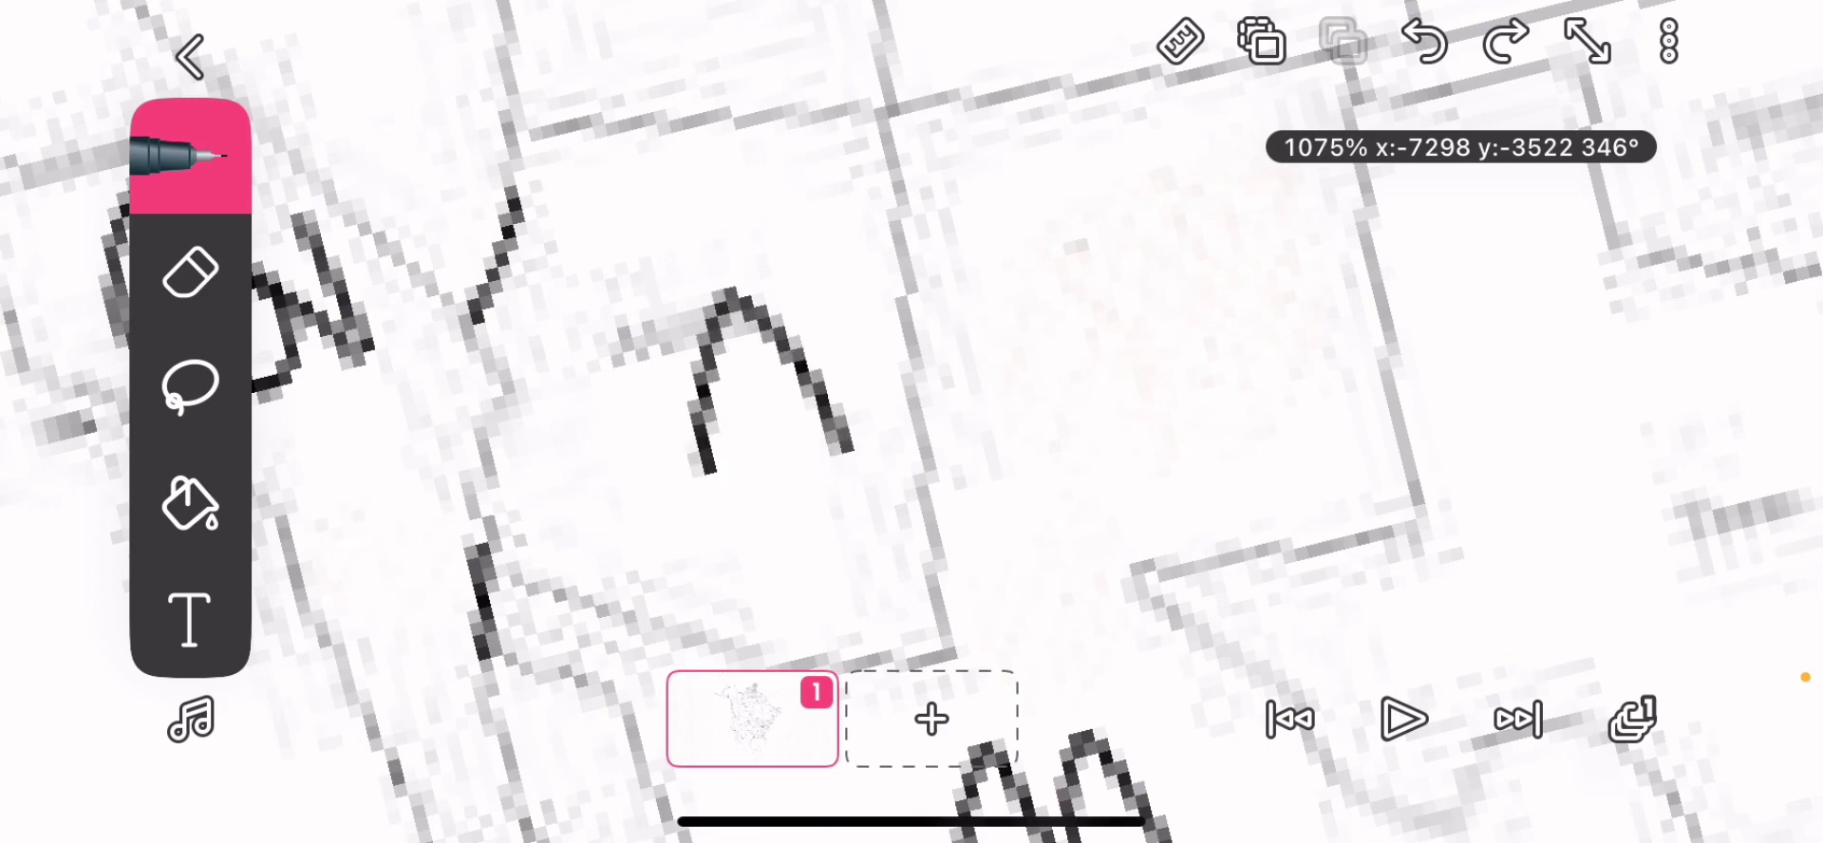
{"action": "scroll", "coordinate": [911, 427], "scroll_direction": "up", "scroll_amount": 1}
{"action": "scroll", "coordinate": [911, 427], "scroll_direction": "up", "scroll_amount": 2}
{"action": "scroll", "coordinate": [911, 428], "scroll_direction": "up", "scroll_amount": 1}
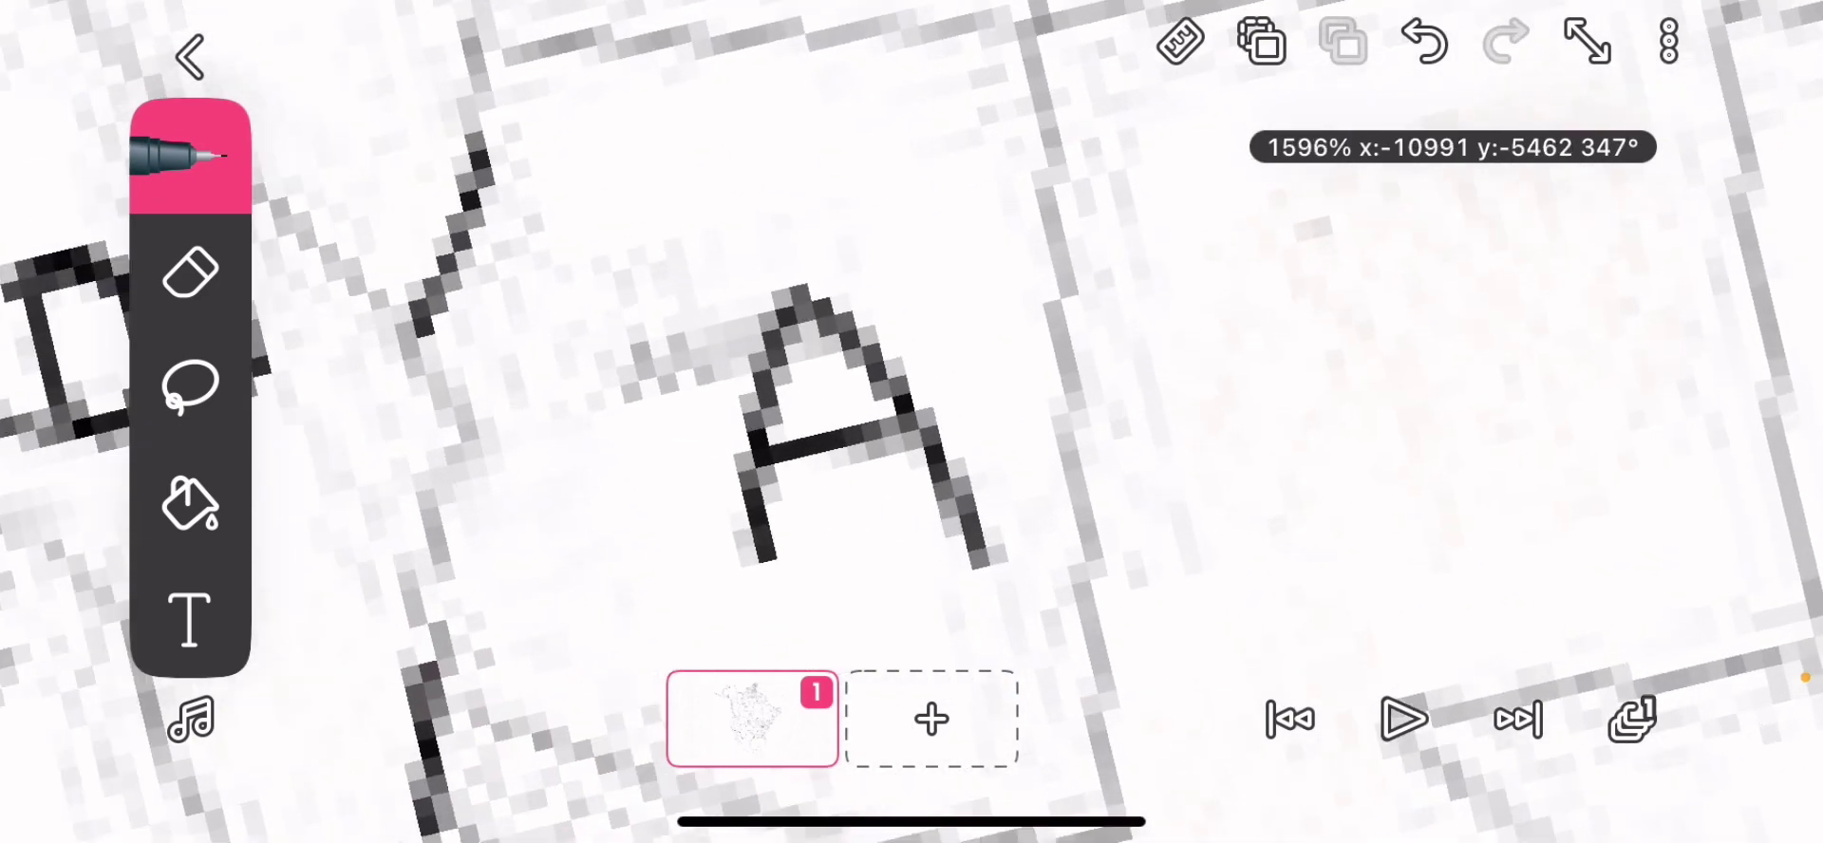
{"action": "scroll", "coordinate": [911, 428], "scroll_direction": "down", "scroll_amount": 1}
{"action": "scroll", "coordinate": [912, 428], "scroll_direction": "down", "scroll_amount": 1}
{"action": "scroll", "coordinate": [912, 427], "scroll_direction": "down", "scroll_amount": 2}
{"action": "scroll", "coordinate": [912, 428], "scroll_direction": "down", "scroll_amount": 2}
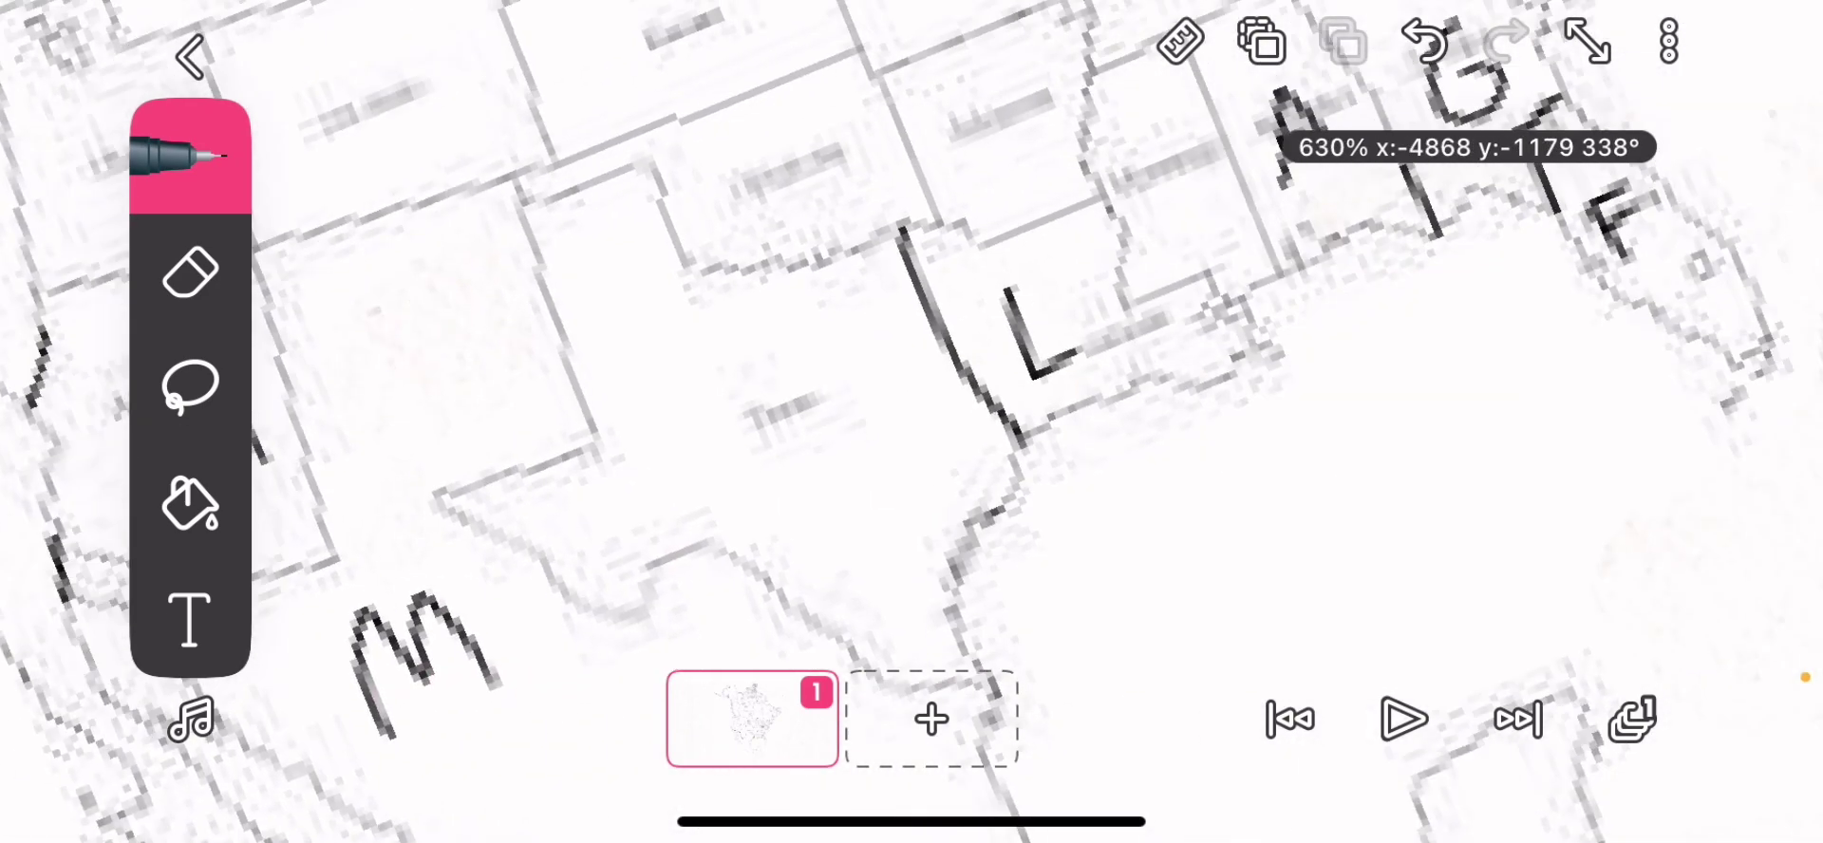
{"action": "scroll", "coordinate": [913, 427], "scroll_direction": "up", "scroll_amount": 1}
{"action": "scroll", "coordinate": [913, 427], "scroll_direction": "up", "scroll_amount": 2}
{"action": "scroll", "coordinate": [912, 427], "scroll_direction": "down", "scroll_amount": 3}
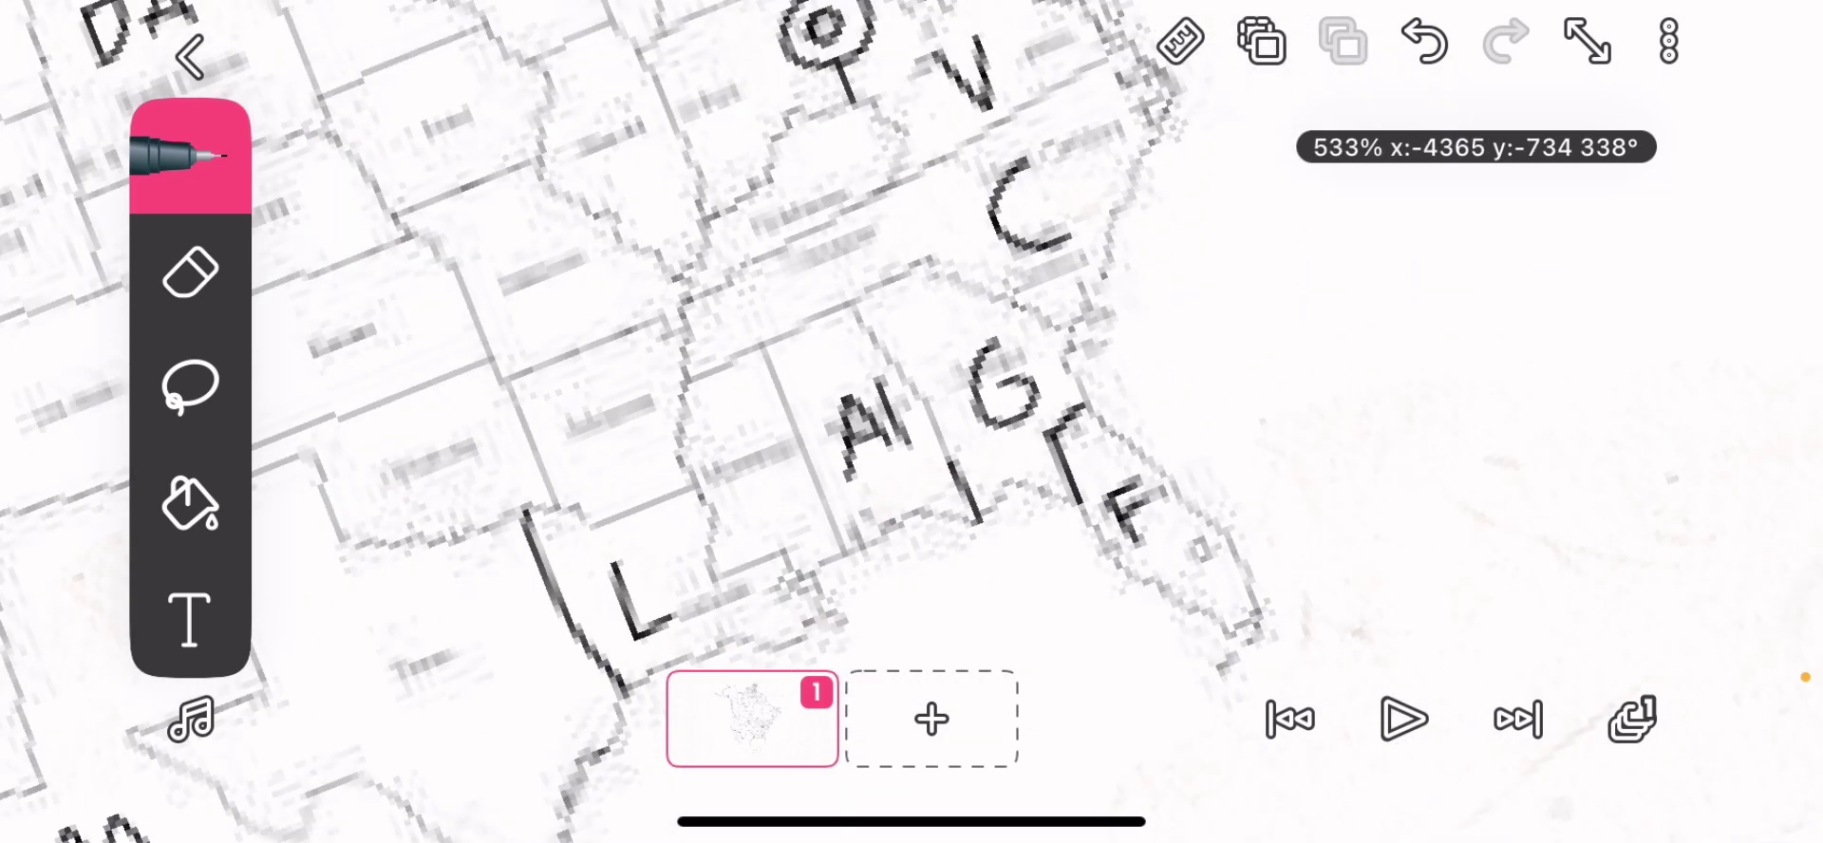
{"action": "scroll", "coordinate": [911, 429], "scroll_direction": "down", "scroll_amount": 3}
{"action": "scroll", "coordinate": [912, 428], "scroll_direction": "up", "scroll_amount": 2}
{"action": "scroll", "coordinate": [912, 429], "scroll_direction": "up", "scroll_amount": 2}
{"action": "scroll", "coordinate": [855, 171], "scroll_direction": "up", "scroll_amount": 2}
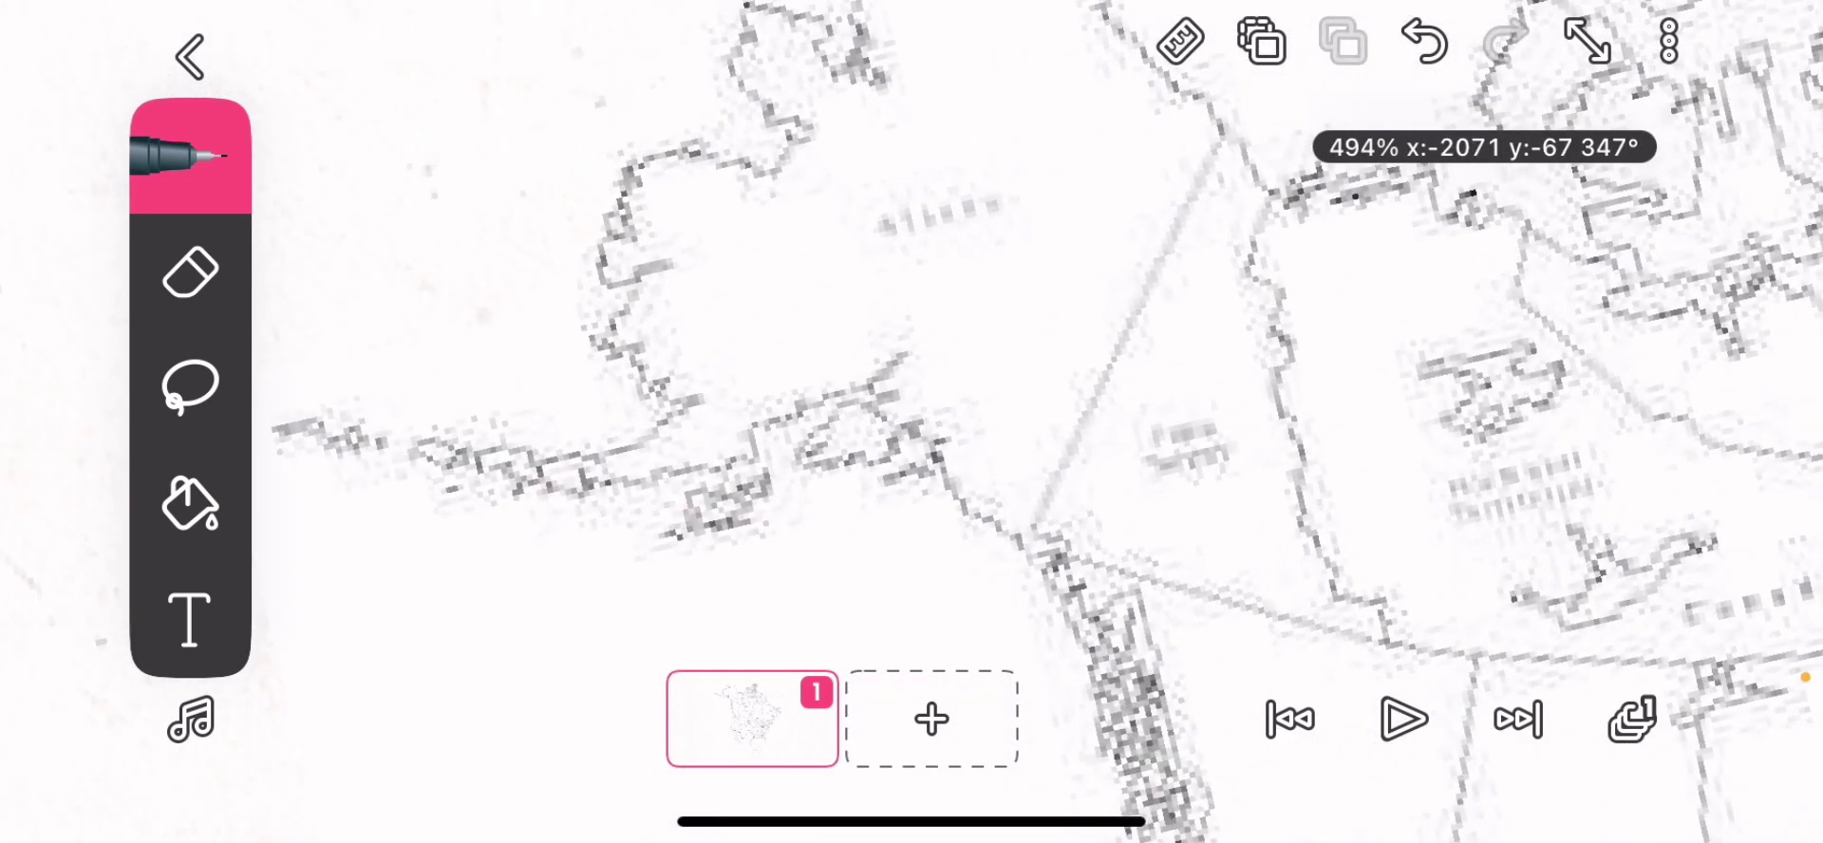
{"action": "scroll", "coordinate": [854, 171], "scroll_direction": "up", "scroll_amount": 1}
{"action": "scroll", "coordinate": [854, 171], "scroll_direction": "up", "scroll_amount": 1}
{"action": "scroll", "coordinate": [854, 171], "scroll_direction": "up", "scroll_amount": 1}
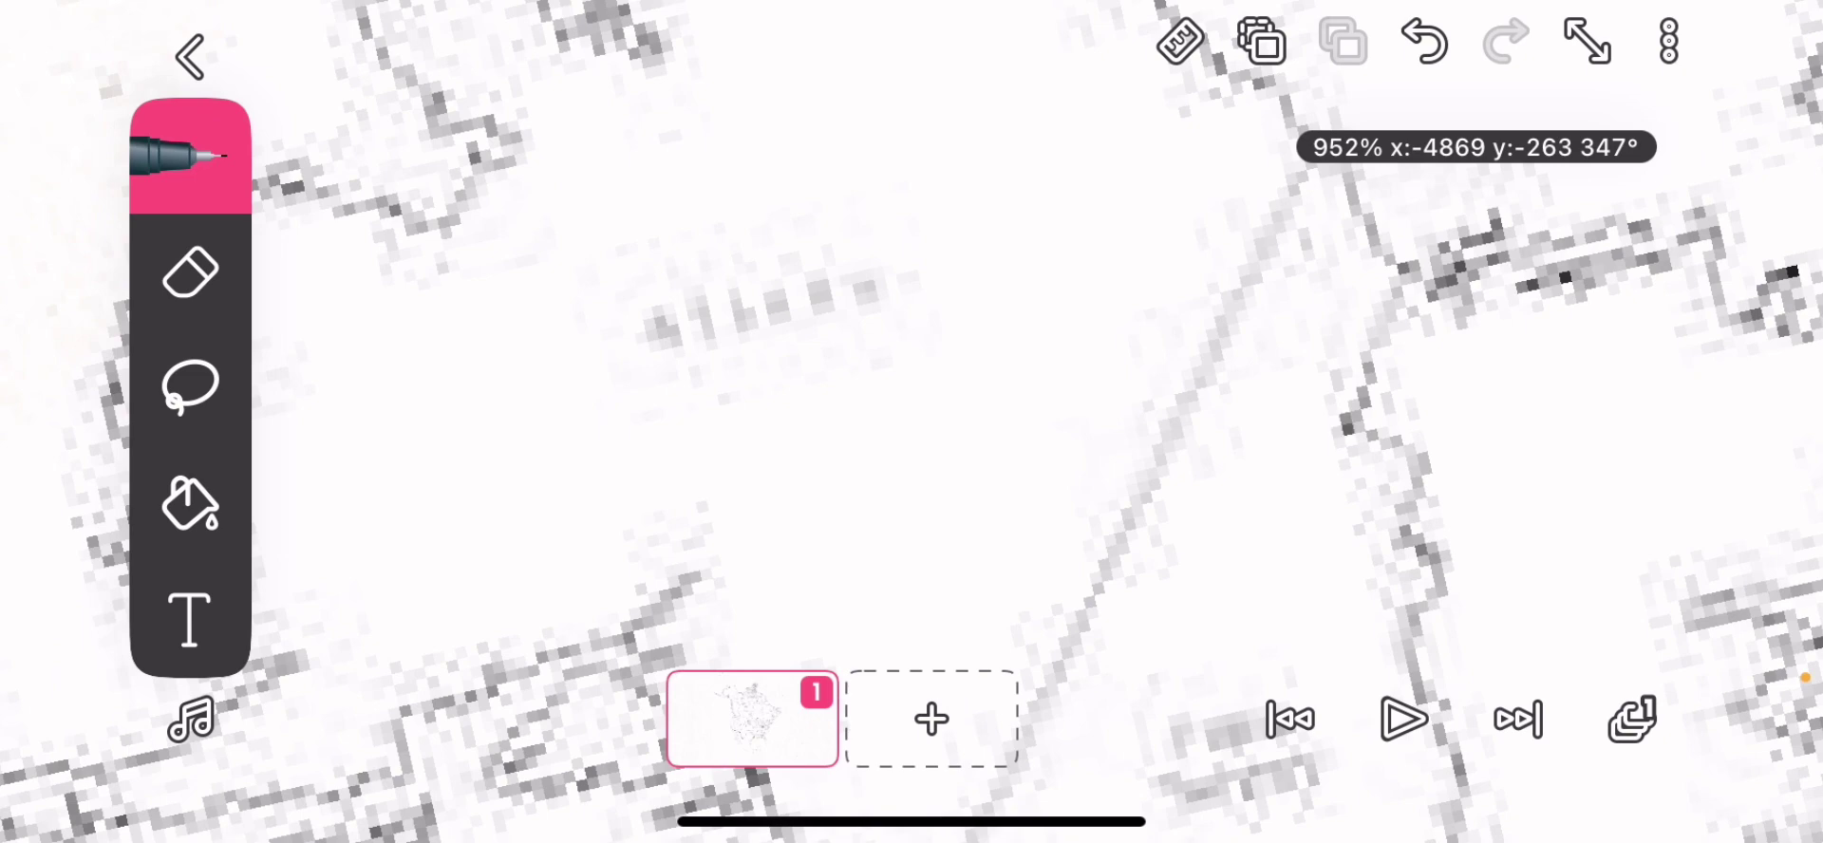
{"action": "scroll", "coordinate": [911, 428], "scroll_direction": "down", "scroll_amount": 3}
{"action": "scroll", "coordinate": [912, 427], "scroll_direction": "down", "scroll_amount": 1}
{"action": "scroll", "coordinate": [913, 427], "scroll_direction": "down", "scroll_amount": 1}
{"action": "scroll", "coordinate": [913, 427], "scroll_direction": "up", "scroll_amount": 1}
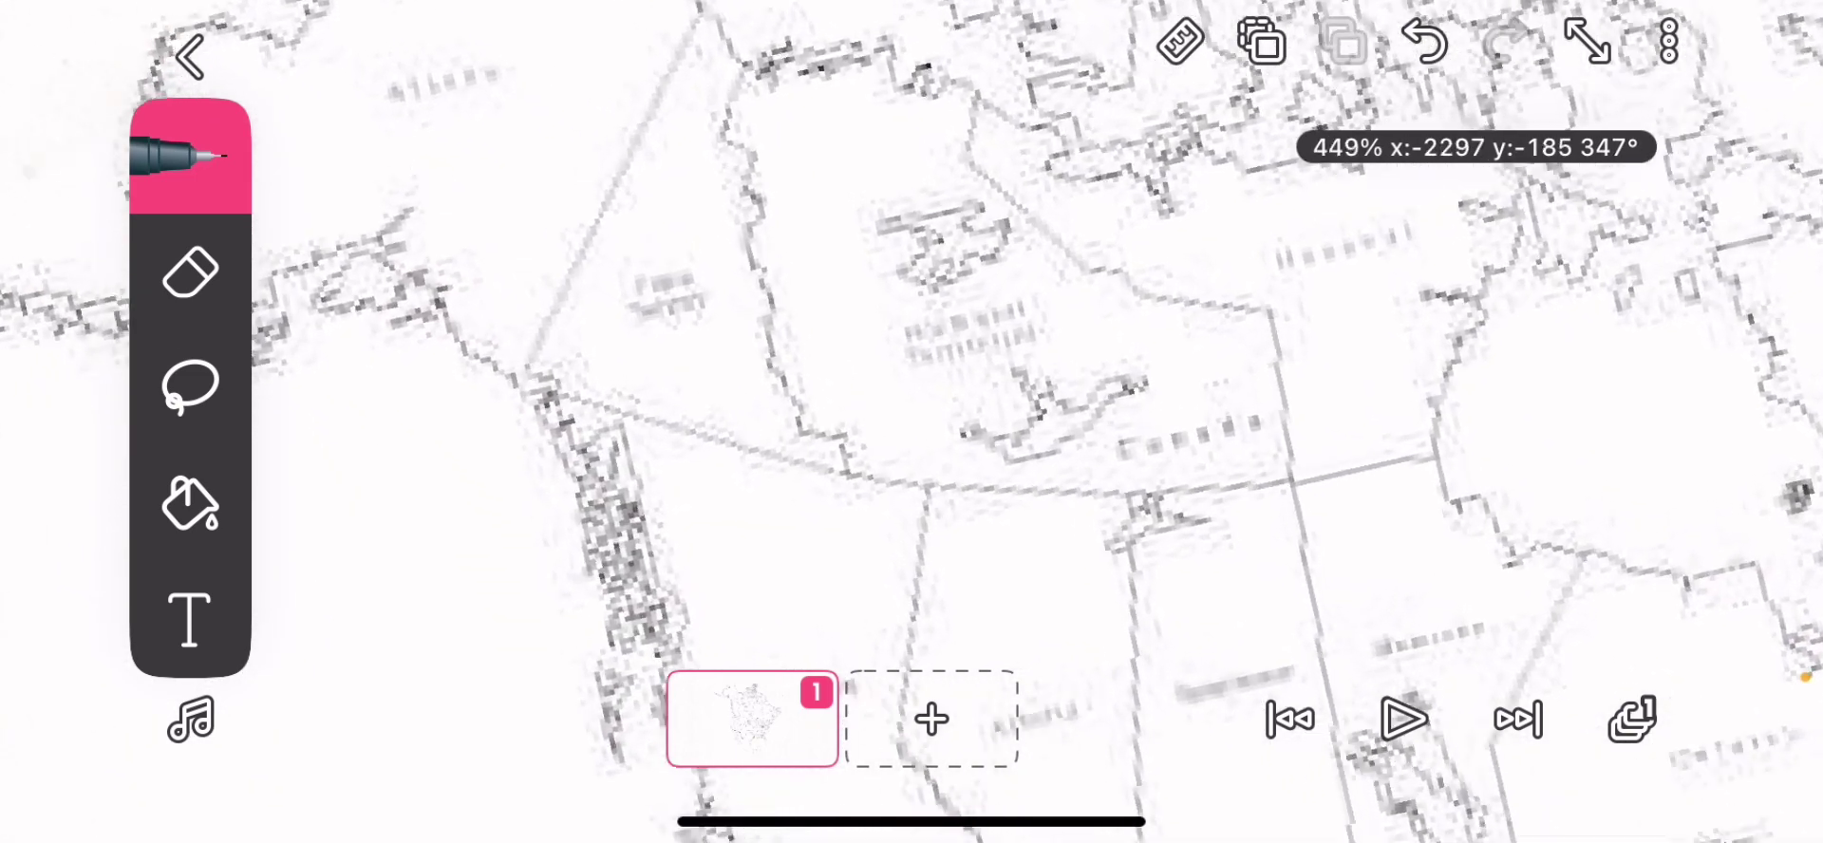
{"action": "scroll", "coordinate": [912, 427], "scroll_direction": "down", "scroll_amount": 1}
{"action": "scroll", "coordinate": [911, 428], "scroll_direction": "down", "scroll_amount": 2}
{"action": "scroll", "coordinate": [912, 427], "scroll_direction": "down", "scroll_amount": 2}
{"action": "scroll", "coordinate": [911, 428], "scroll_direction": "down", "scroll_amount": 1}
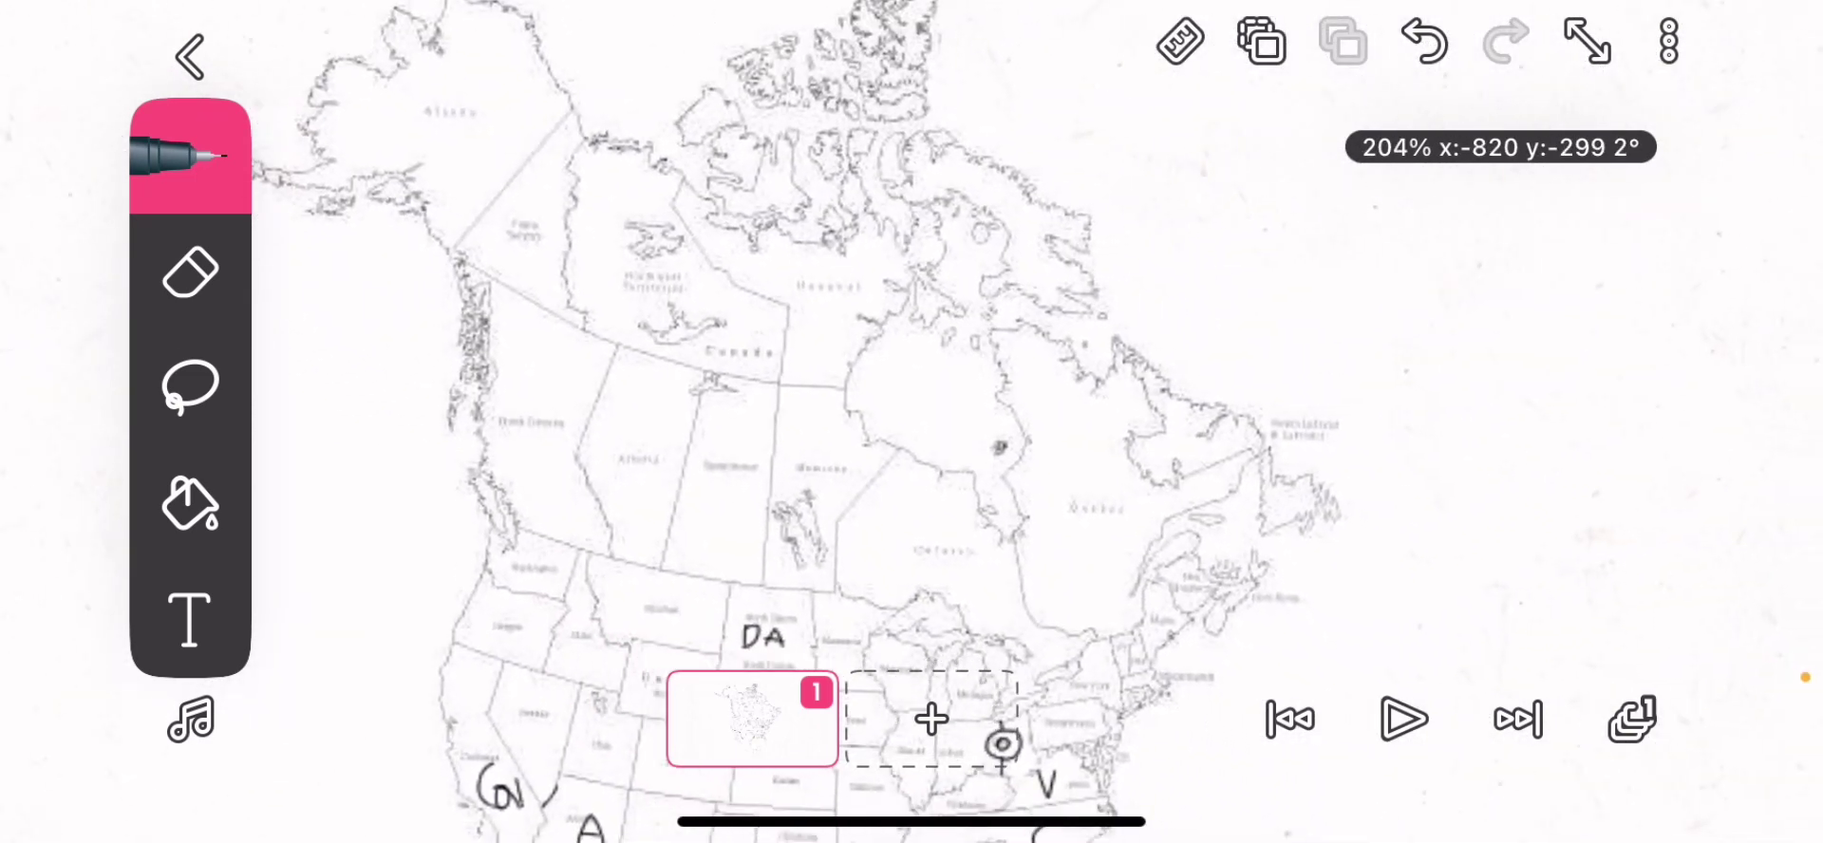
{"action": "scroll", "coordinate": [911, 427], "scroll_direction": "up", "scroll_amount": 1}
{"action": "scroll", "coordinate": [912, 428], "scroll_direction": "down", "scroll_amount": 2}
{"action": "scroll", "coordinate": [912, 427], "scroll_direction": "down", "scroll_amount": 2}
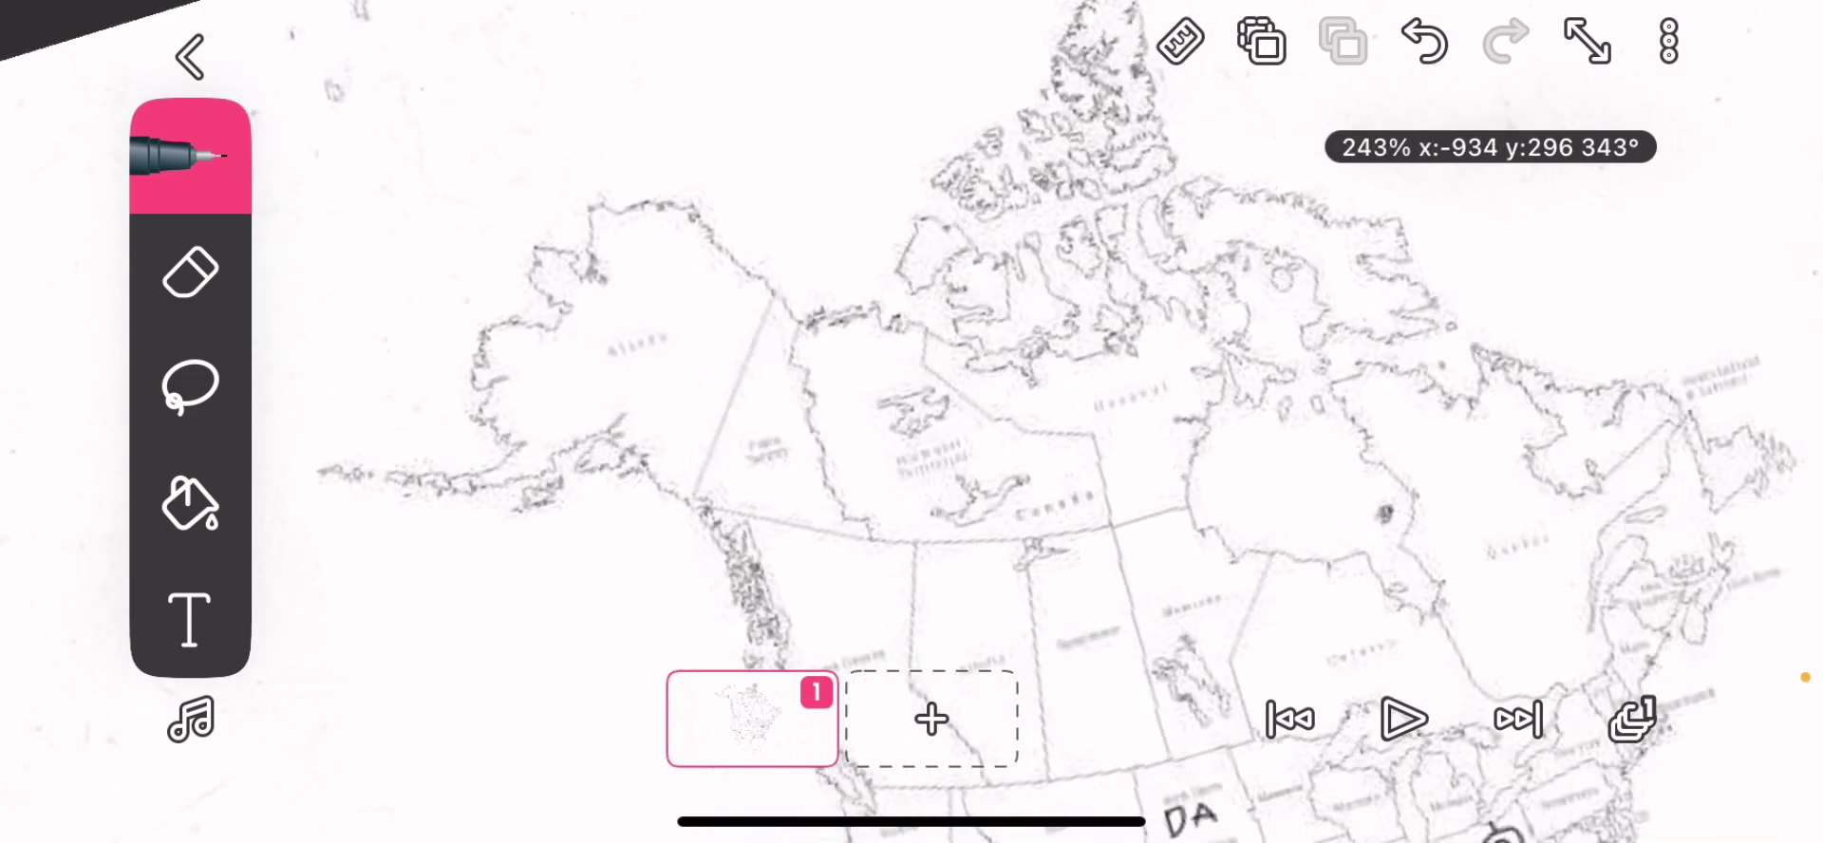
{"action": "scroll", "coordinate": [912, 428], "scroll_direction": "down", "scroll_amount": 1}
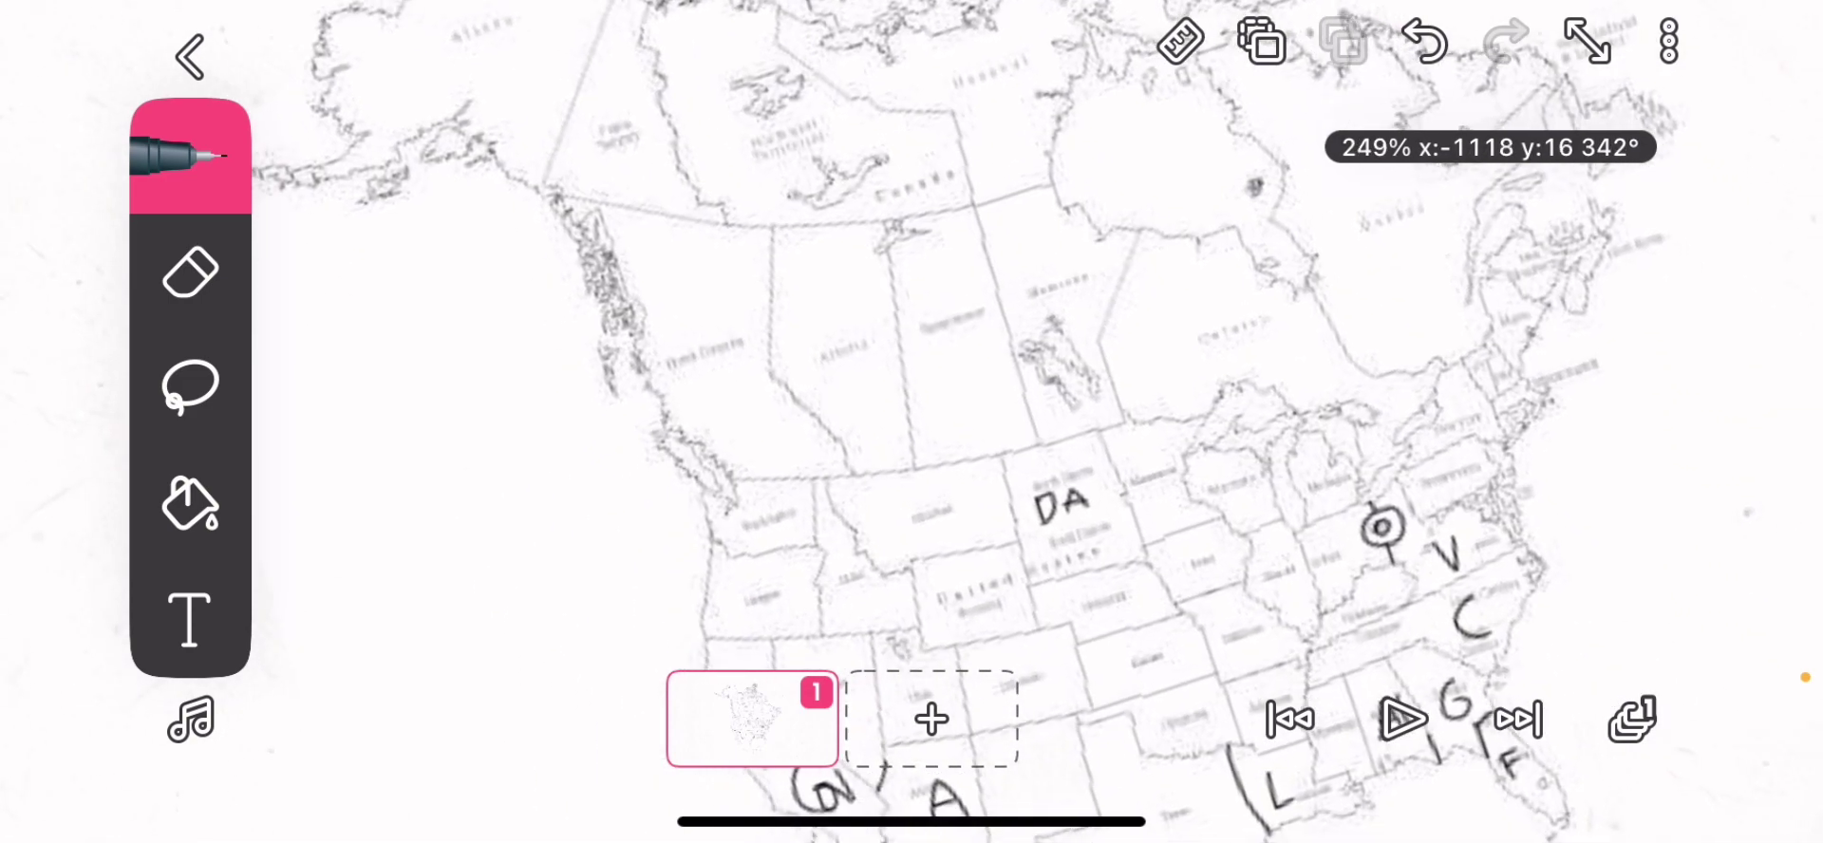
{"action": "scroll", "coordinate": [912, 427], "scroll_direction": "up", "scroll_amount": 1}
{"action": "scroll", "coordinate": [913, 427], "scroll_direction": "up", "scroll_amount": 3}
{"action": "scroll", "coordinate": [912, 428], "scroll_direction": "down", "scroll_amount": 3}
{"action": "scroll", "coordinate": [911, 428], "scroll_direction": "down", "scroll_amount": 1}
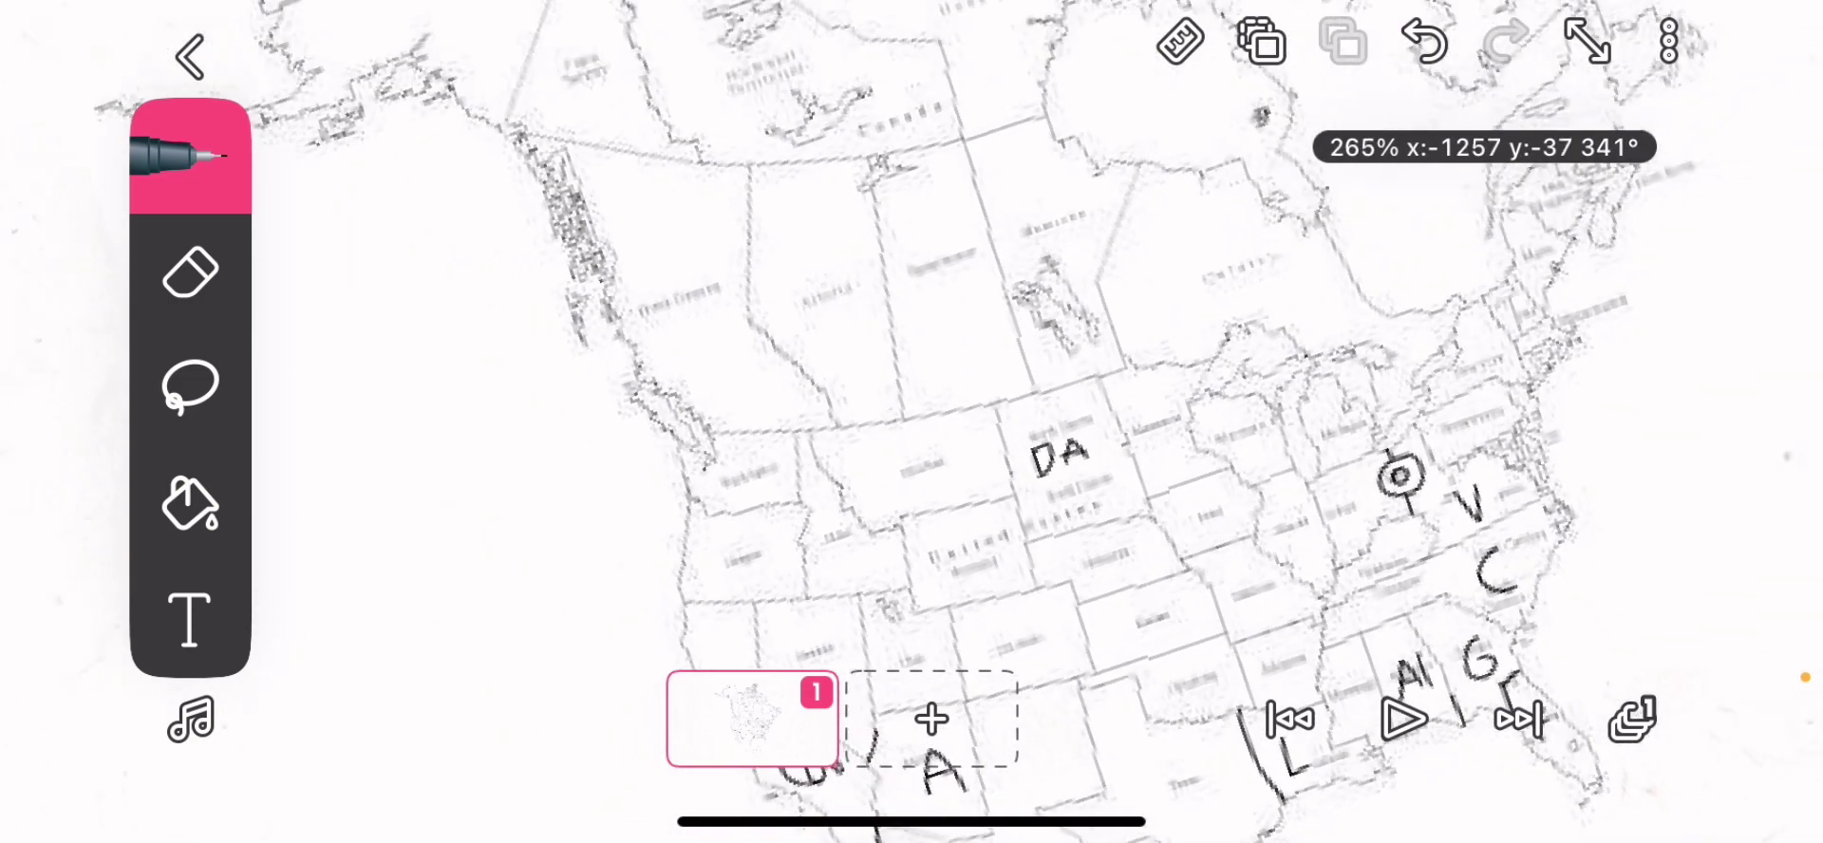
{"action": "scroll", "coordinate": [911, 427], "scroll_direction": "down", "scroll_amount": 1}
{"action": "scroll", "coordinate": [913, 428], "scroll_direction": "up", "scroll_amount": 1}
{"action": "scroll", "coordinate": [911, 429], "scroll_direction": "up", "scroll_amount": 1}
{"action": "scroll", "coordinate": [912, 427], "scroll_direction": "up", "scroll_amount": 3}
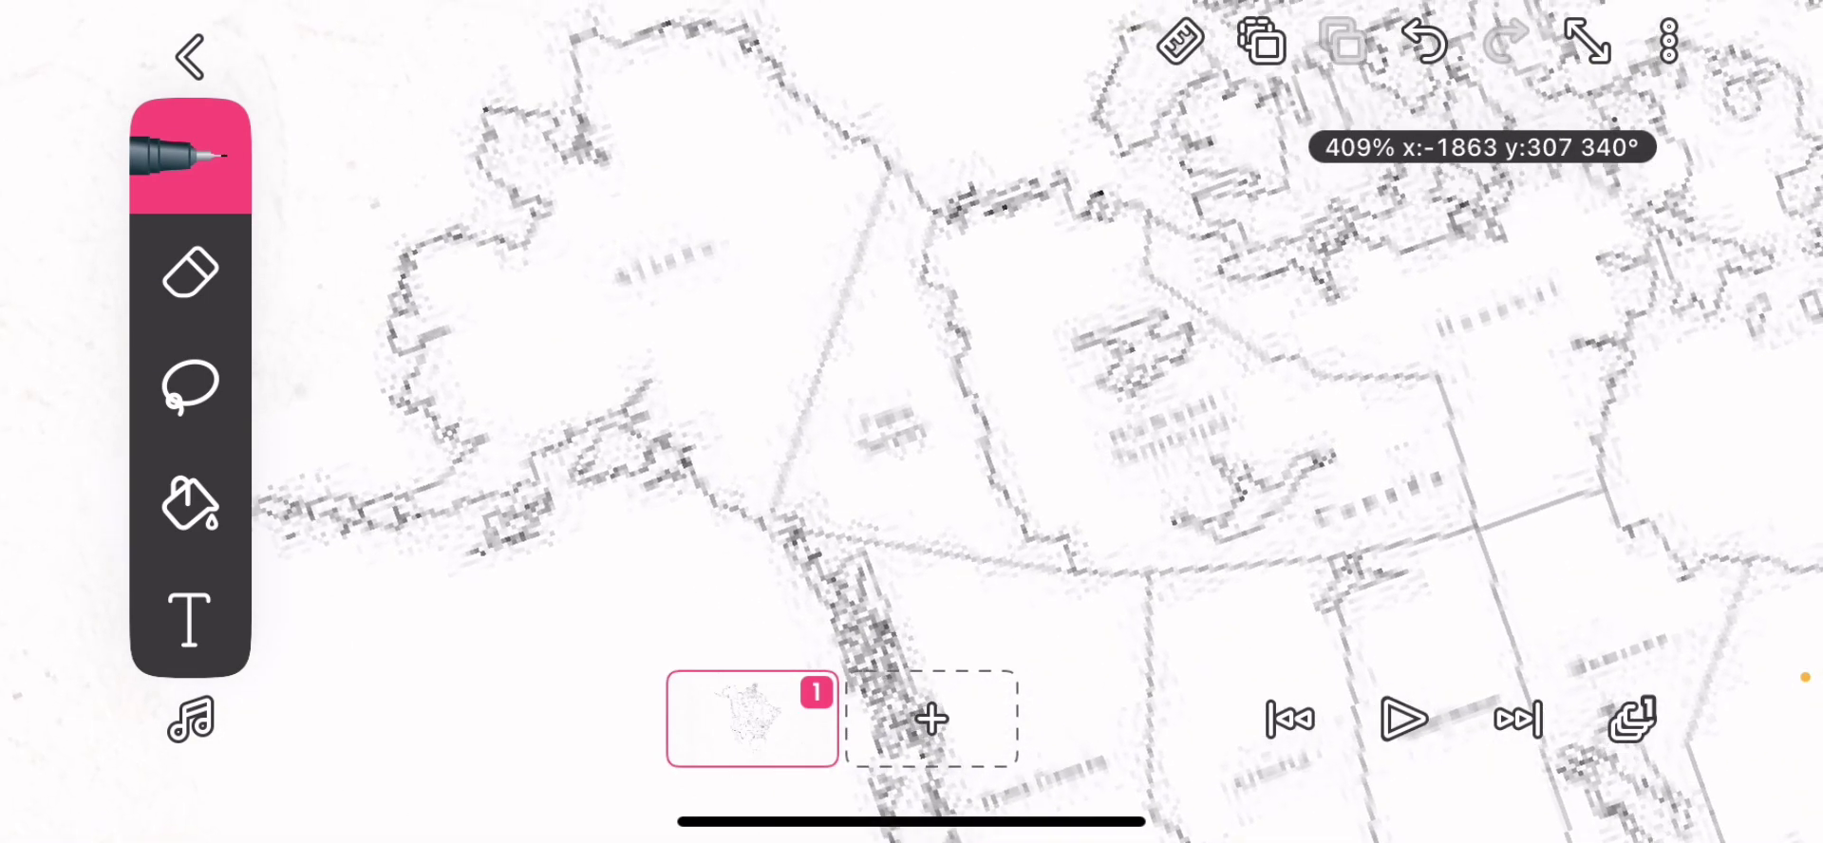
{"action": "scroll", "coordinate": [912, 428], "scroll_direction": "up", "scroll_amount": 2}
{"action": "scroll", "coordinate": [912, 428], "scroll_direction": "up", "scroll_amount": 1}
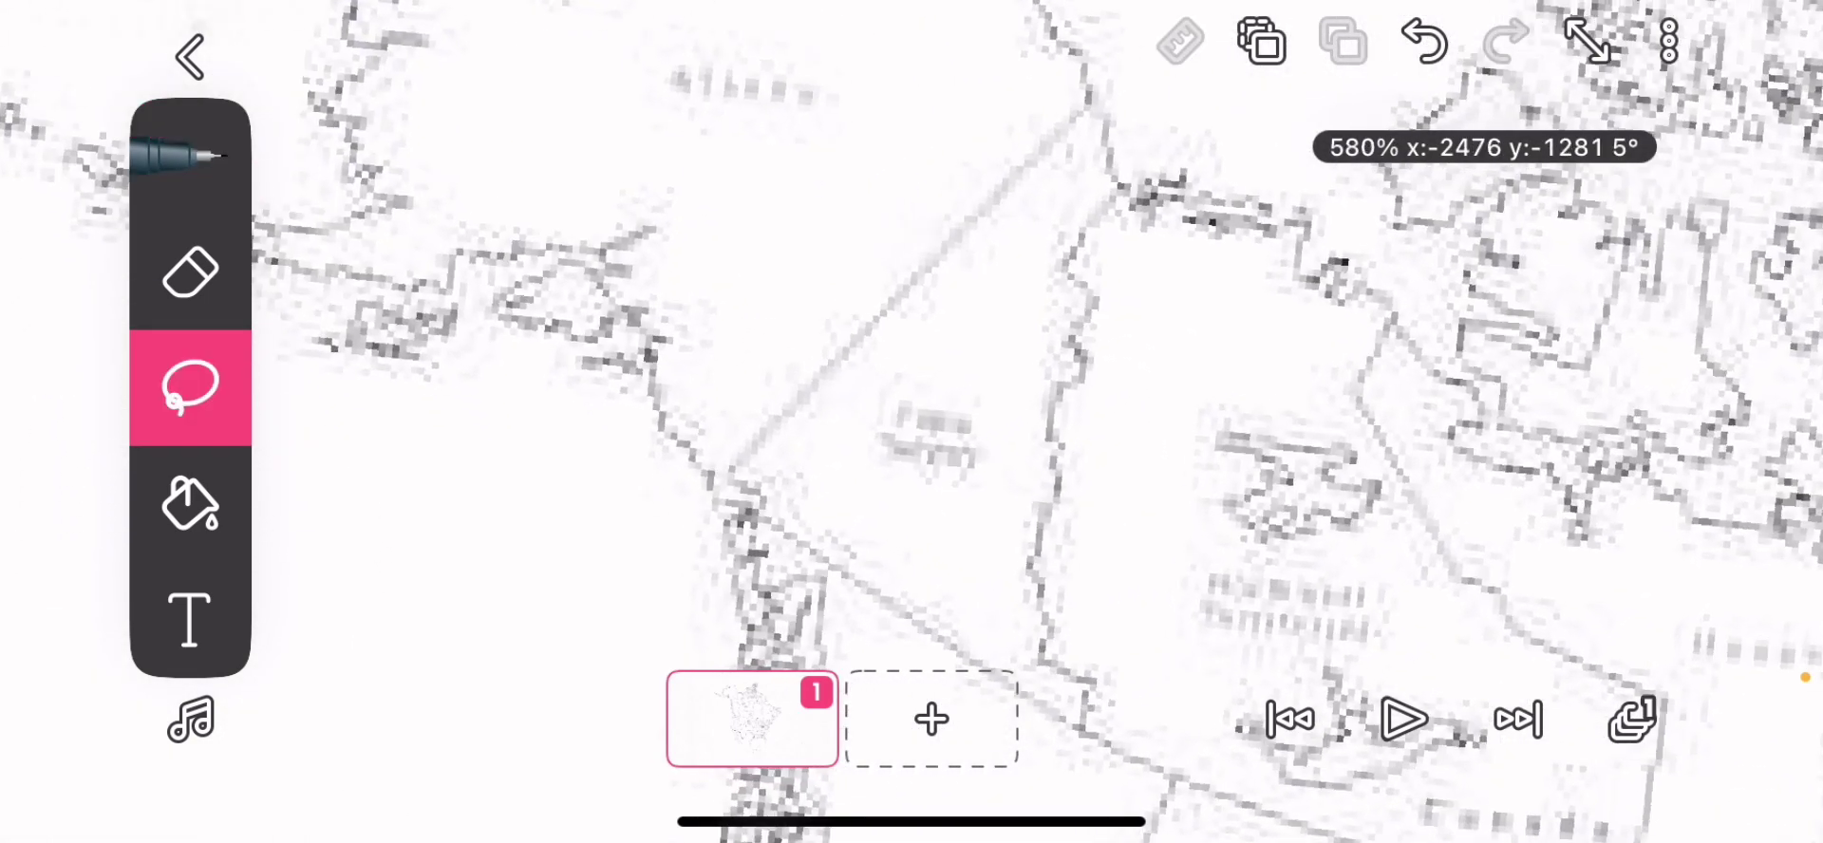
{"action": "scroll", "coordinate": [912, 428], "scroll_direction": "up", "scroll_amount": 2}
{"action": "scroll", "coordinate": [912, 427], "scroll_direction": "up", "scroll_amount": 1}
{"action": "scroll", "coordinate": [912, 428], "scroll_direction": "up", "scroll_amount": 1}
{"action": "scroll", "coordinate": [912, 427], "scroll_direction": "down", "scroll_amount": 1}
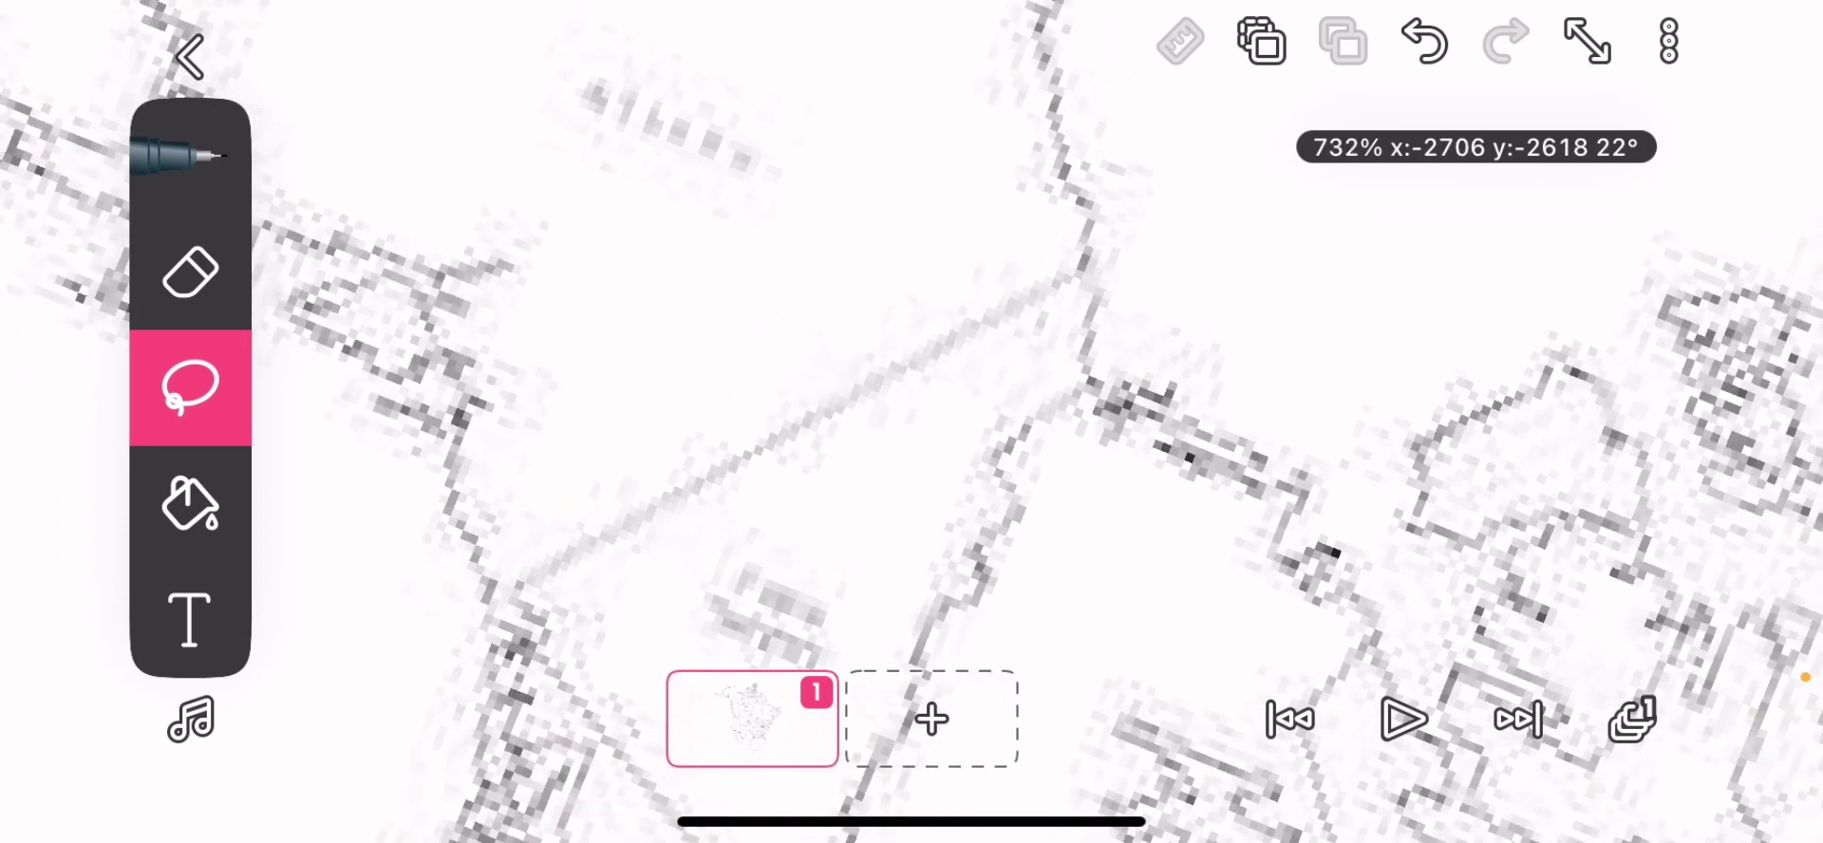
{"action": "scroll", "coordinate": [911, 427], "scroll_direction": "up", "scroll_amount": 2}
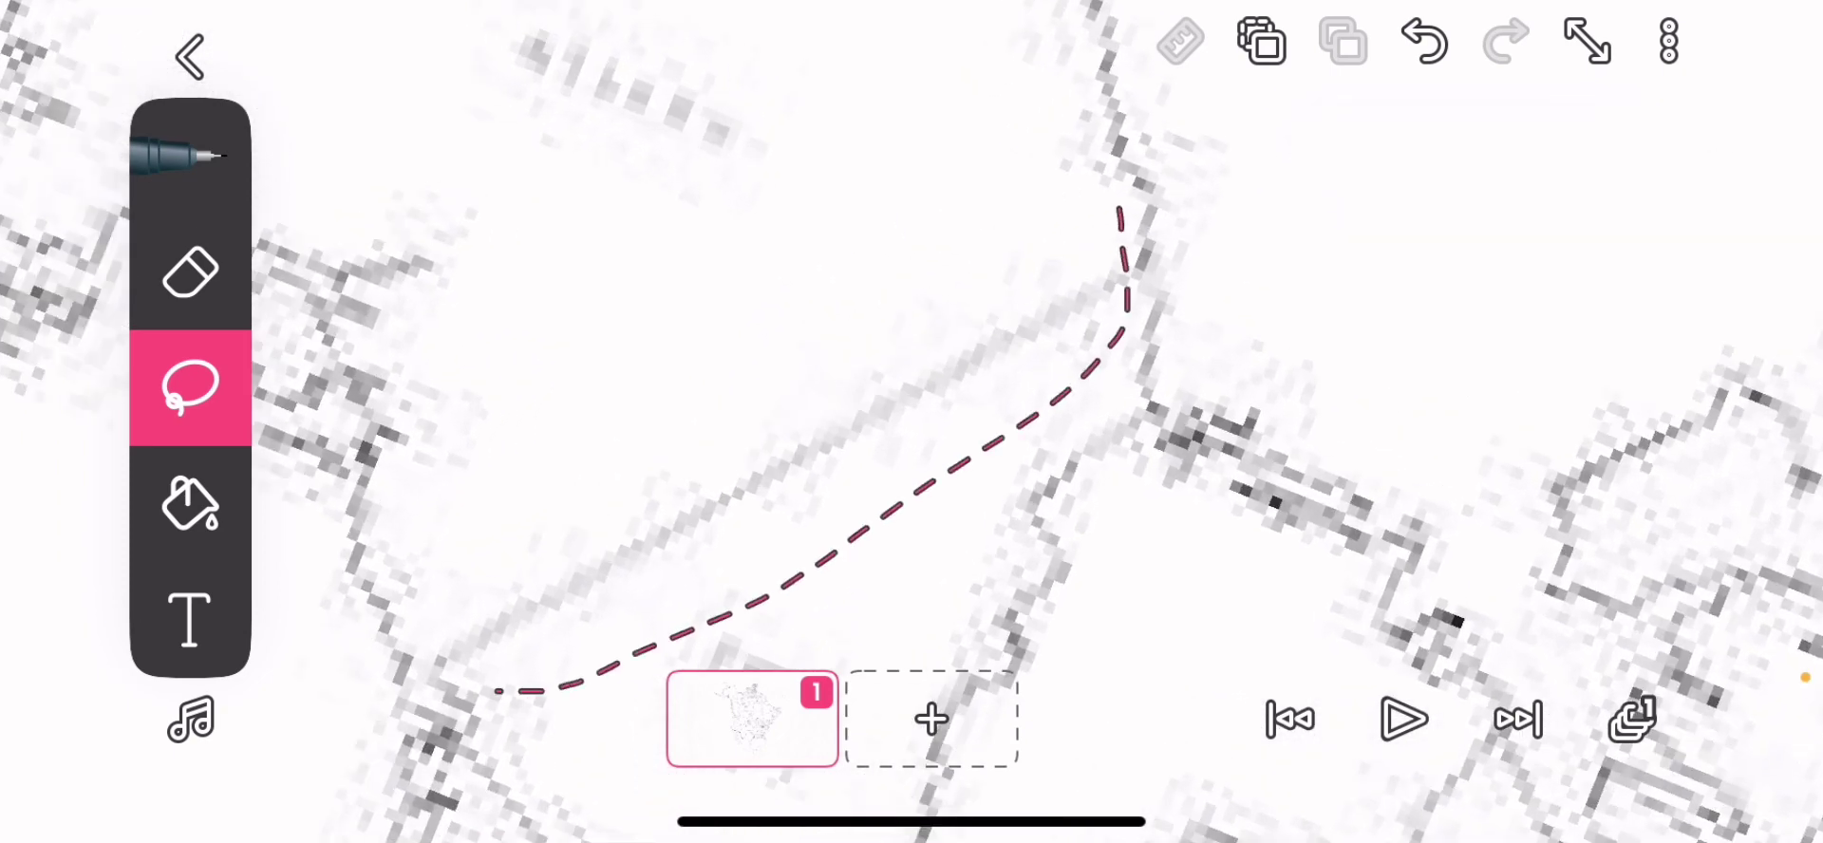
Lasso two pieces of the Alaska–Yukon border area and move each up and right
{"action": "left_click_drag", "start_coordinate": [498, 691], "coordinate": [732, 294]}
{"action": "scroll", "coordinate": [911, 427], "scroll_direction": "down", "scroll_amount": 2}
{"action": "scroll", "coordinate": [913, 427], "scroll_direction": "down", "scroll_amount": 3}
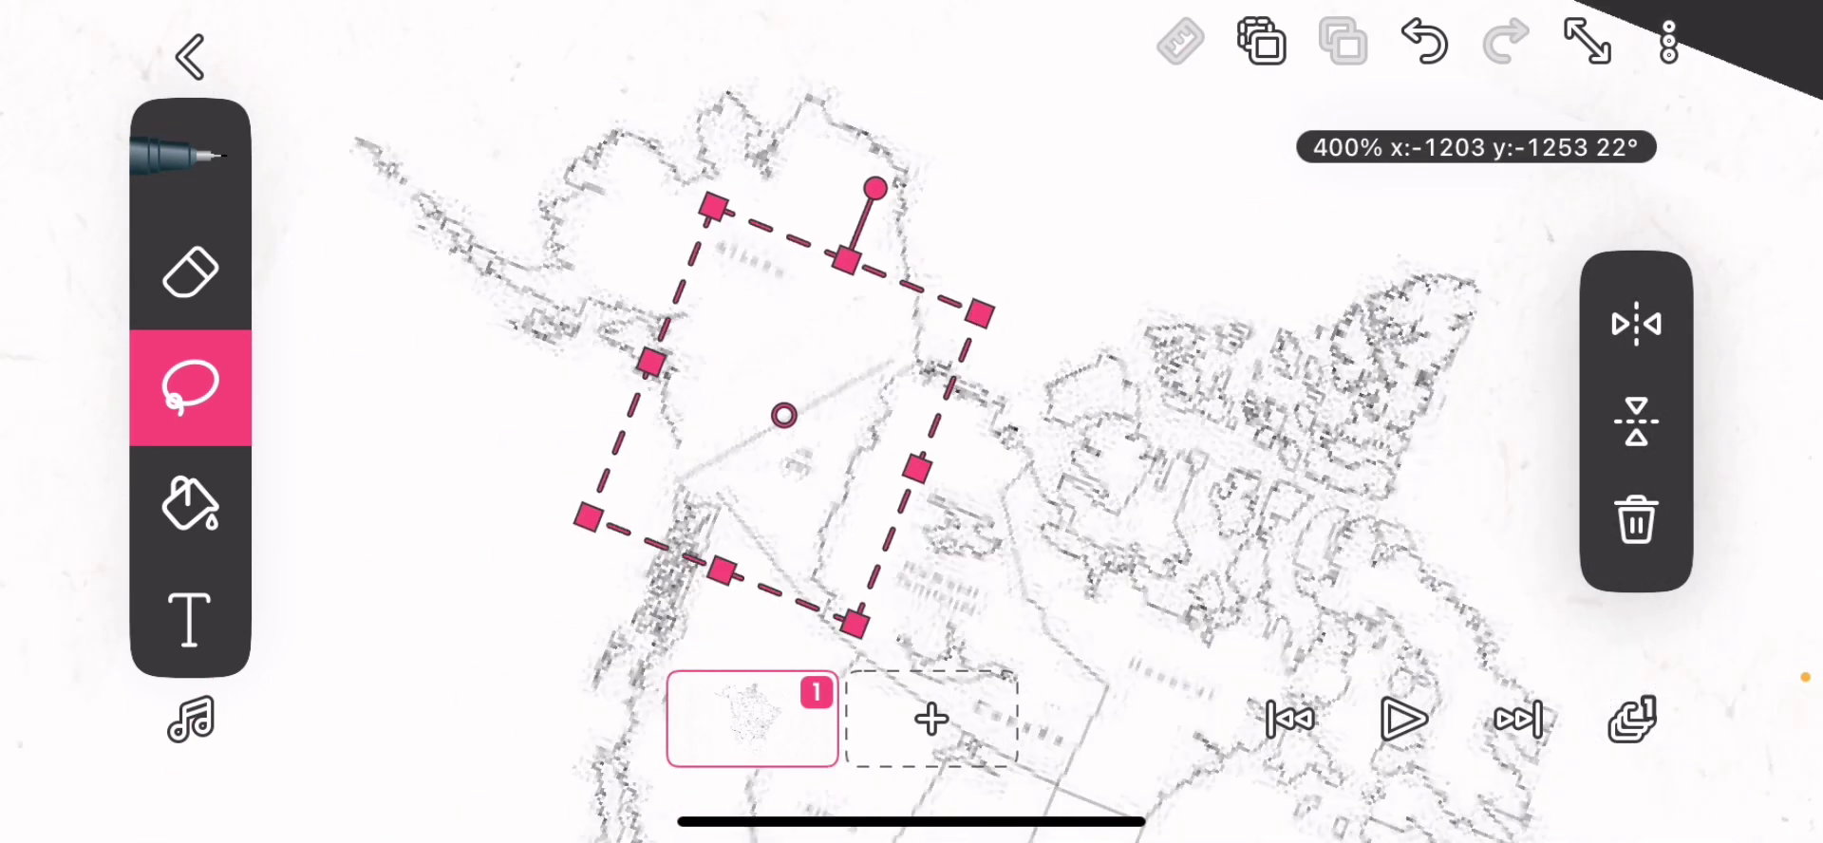
{"action": "scroll", "coordinate": [913, 427], "scroll_direction": "down", "scroll_amount": 2}
{"action": "scroll", "coordinate": [911, 429], "scroll_direction": "down", "scroll_amount": 2}
{"action": "left_click_drag", "start_coordinate": [1045, 171], "coordinate": [1141, 72]}
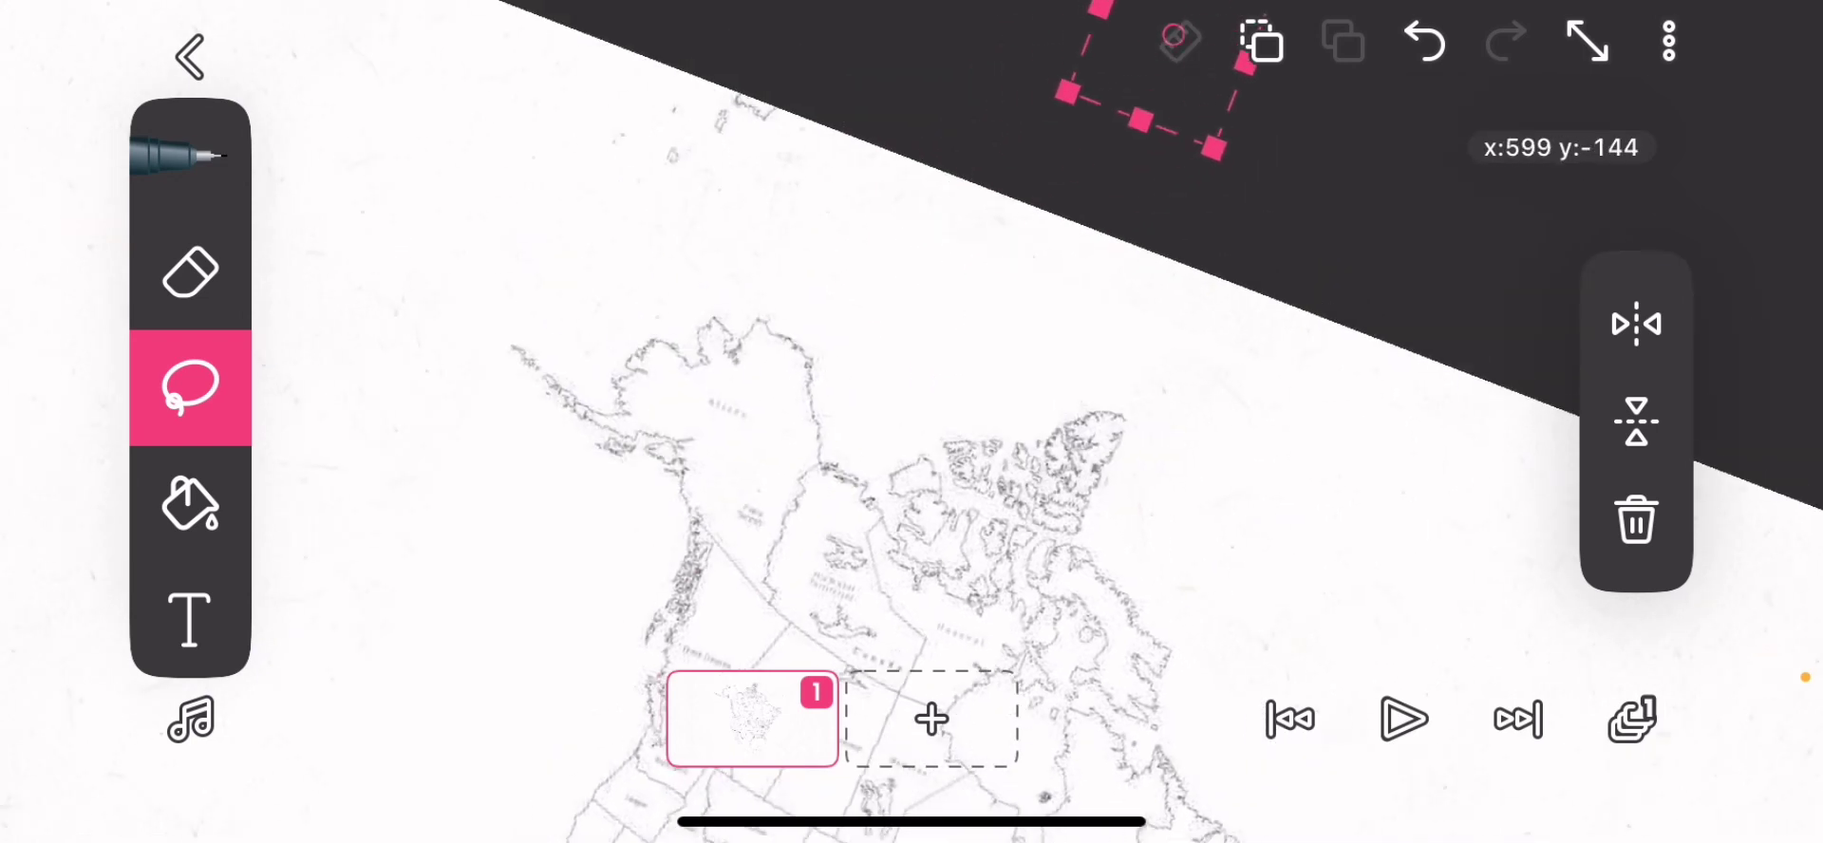
{"action": "scroll", "coordinate": [911, 428], "scroll_direction": "up", "scroll_amount": 3}
{"action": "scroll", "coordinate": [912, 428], "scroll_direction": "up", "scroll_amount": 3}
{"action": "scroll", "coordinate": [913, 427], "scroll_direction": "up", "scroll_amount": 1}
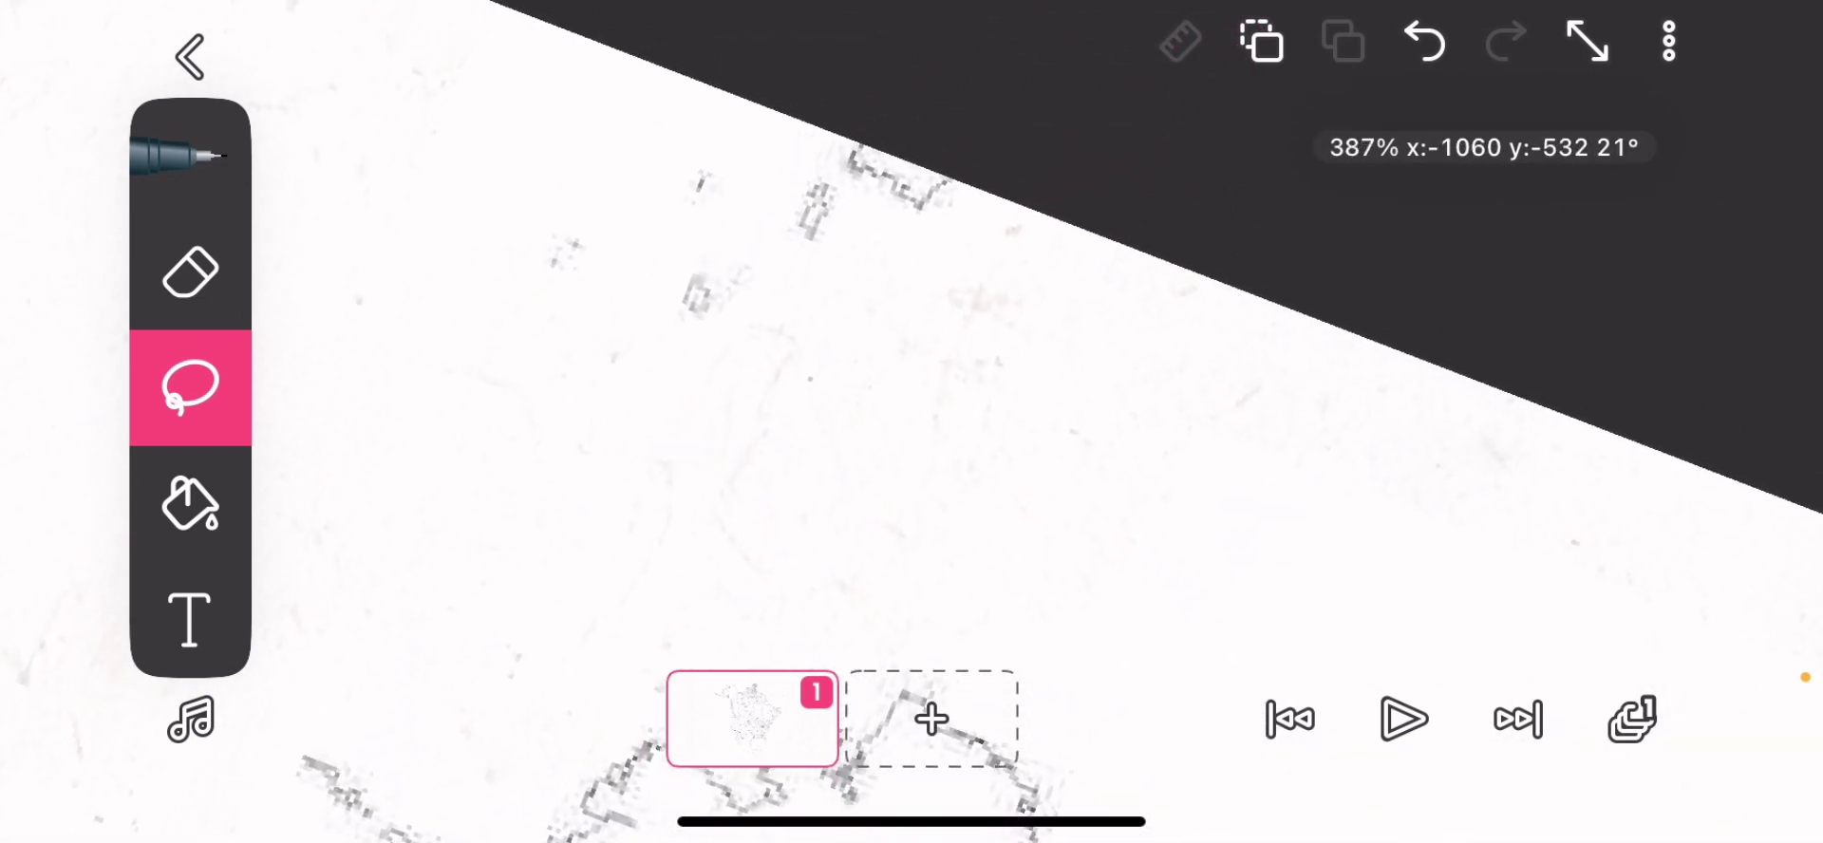
{"action": "scroll", "coordinate": [911, 428], "scroll_direction": "down", "scroll_amount": 1}
{"action": "left_click_drag", "start_coordinate": [1096, 272], "coordinate": [940, 178]}
{"action": "left_click_drag", "start_coordinate": [791, 356], "coordinate": [963, 214]}
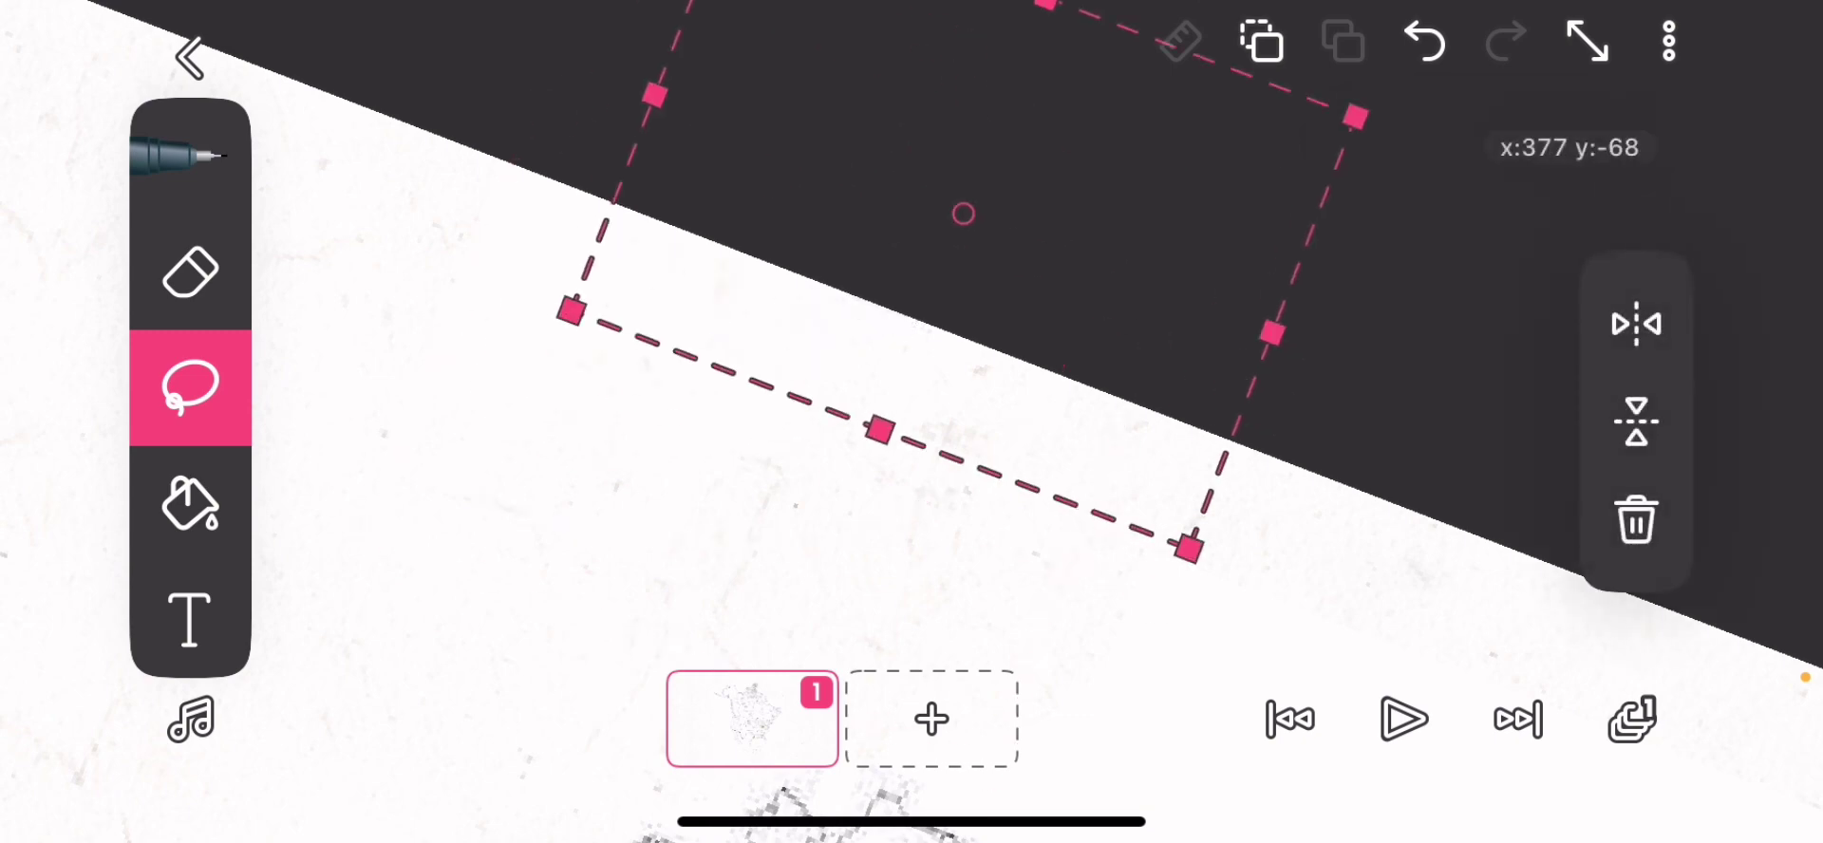
{"action": "scroll", "coordinate": [912, 427], "scroll_direction": "down", "scroll_amount": 3}
{"action": "scroll", "coordinate": [913, 427], "scroll_direction": "down", "scroll_amount": 1}
{"action": "scroll", "coordinate": [912, 429], "scroll_direction": "up", "scroll_amount": 2}
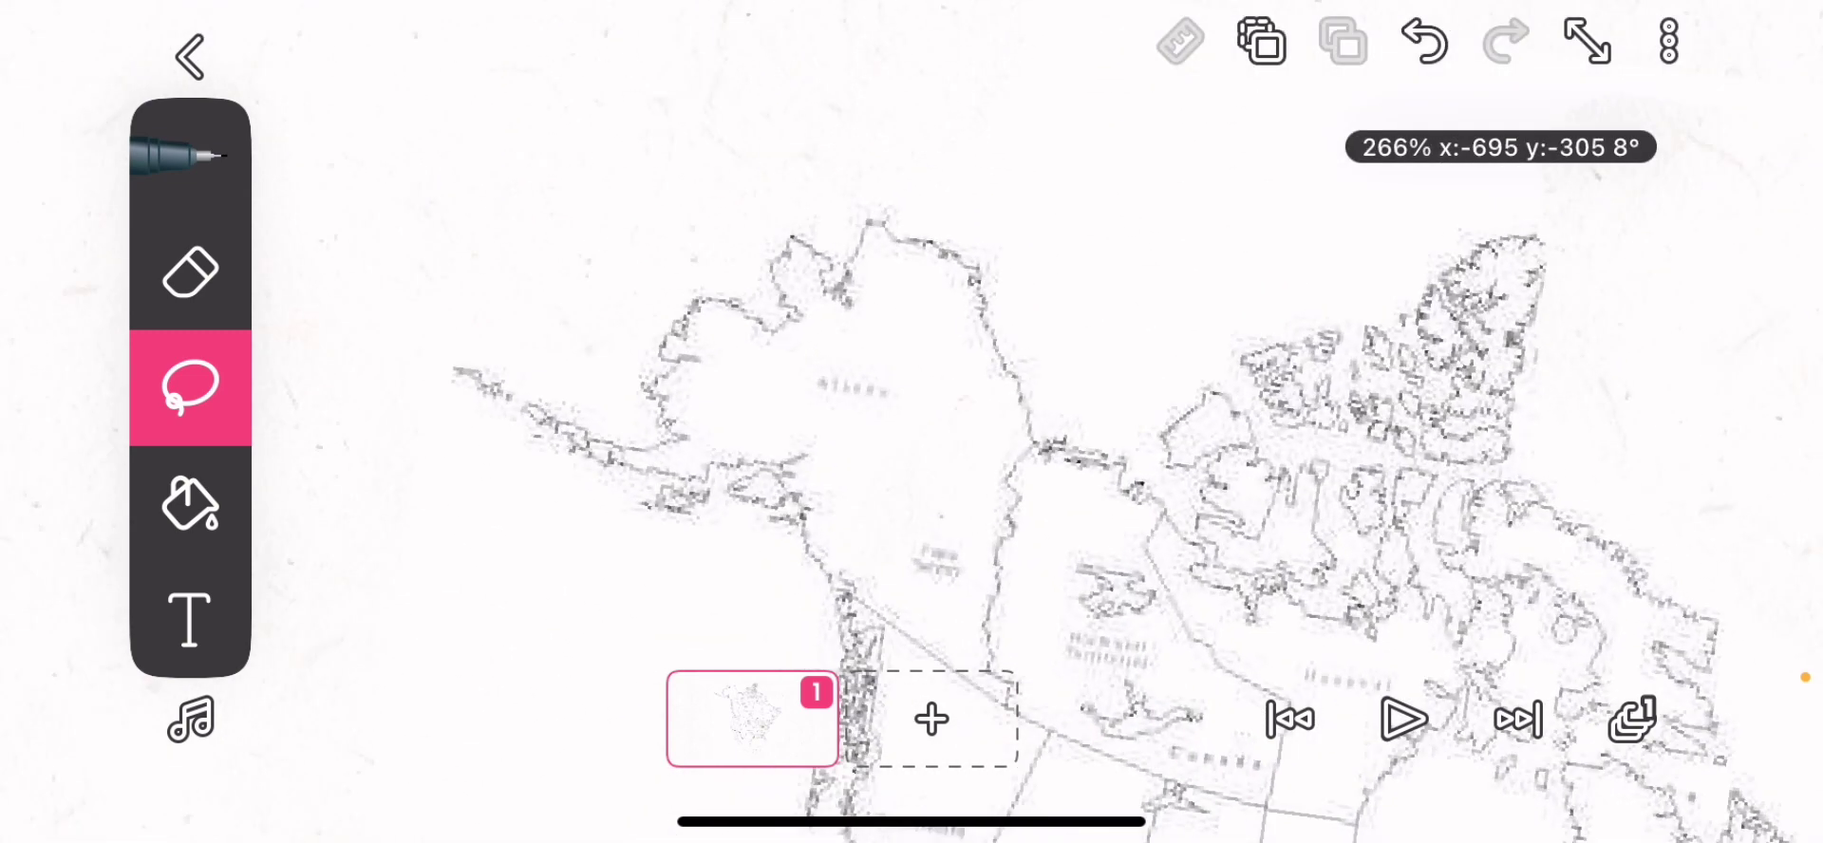
{"action": "scroll", "coordinate": [912, 428], "scroll_direction": "up", "scroll_amount": 3}
{"action": "scroll", "coordinate": [911, 427], "scroll_direction": "up", "scroll_amount": 3}
{"action": "scroll", "coordinate": [913, 428], "scroll_direction": "down", "scroll_amount": 1}
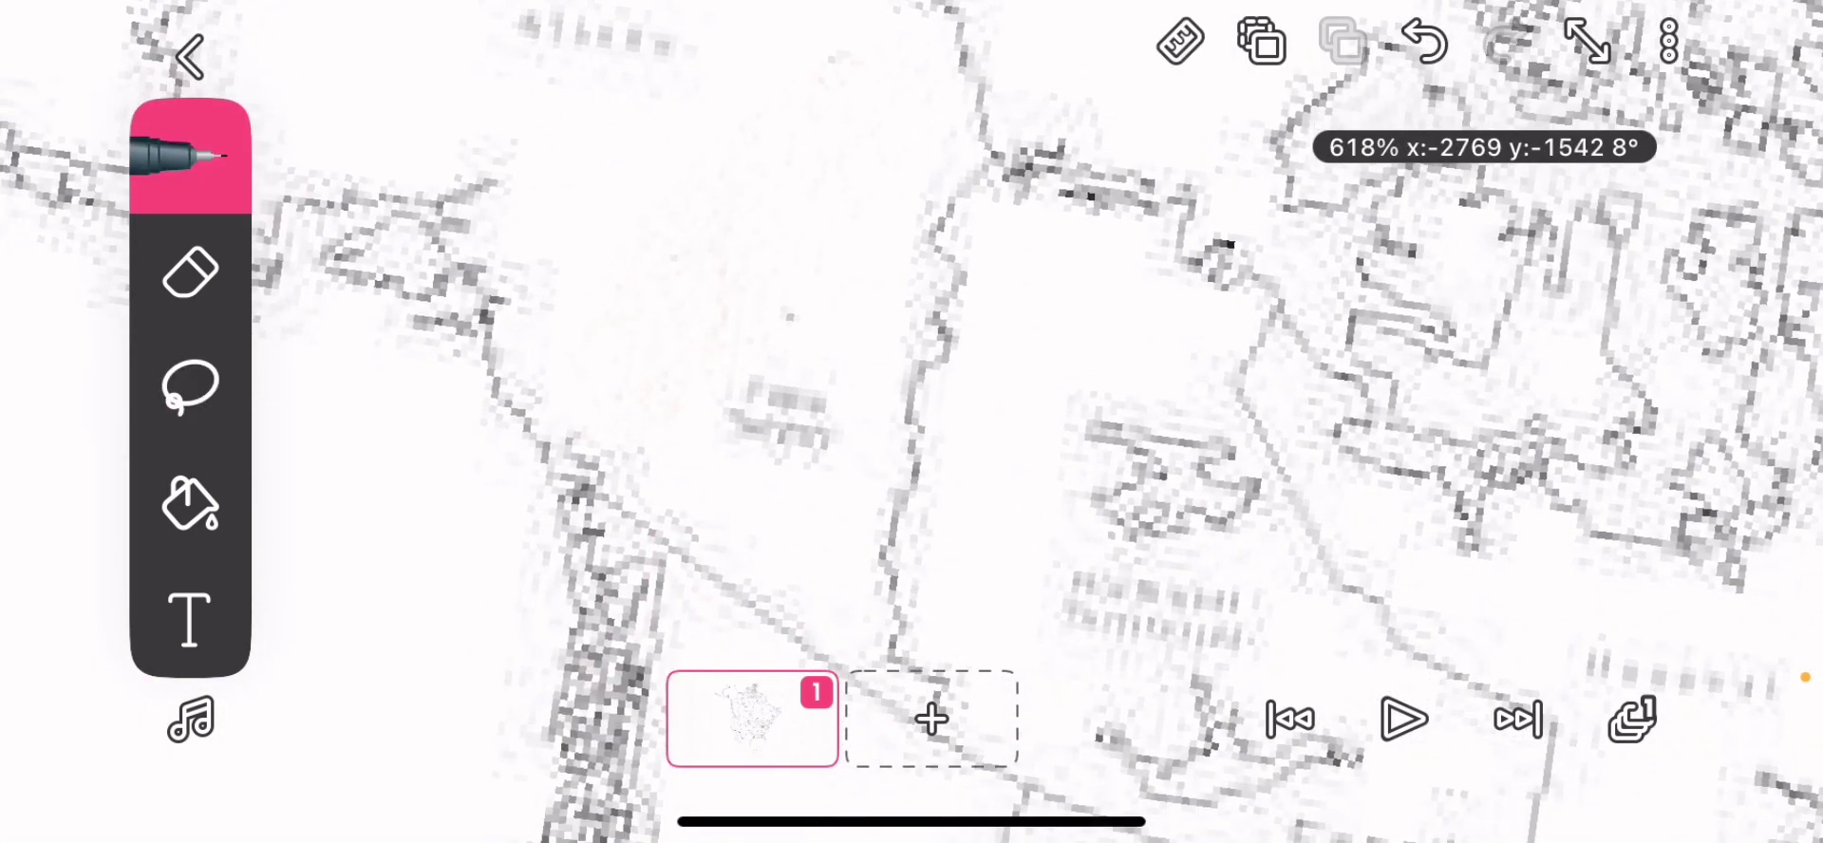
{"action": "scroll", "coordinate": [913, 427], "scroll_direction": "down", "scroll_amount": 5}
{"action": "scroll", "coordinate": [911, 427], "scroll_direction": "down", "scroll_amount": 2}
{"action": "scroll", "coordinate": [912, 427], "scroll_direction": "down", "scroll_amount": 1}
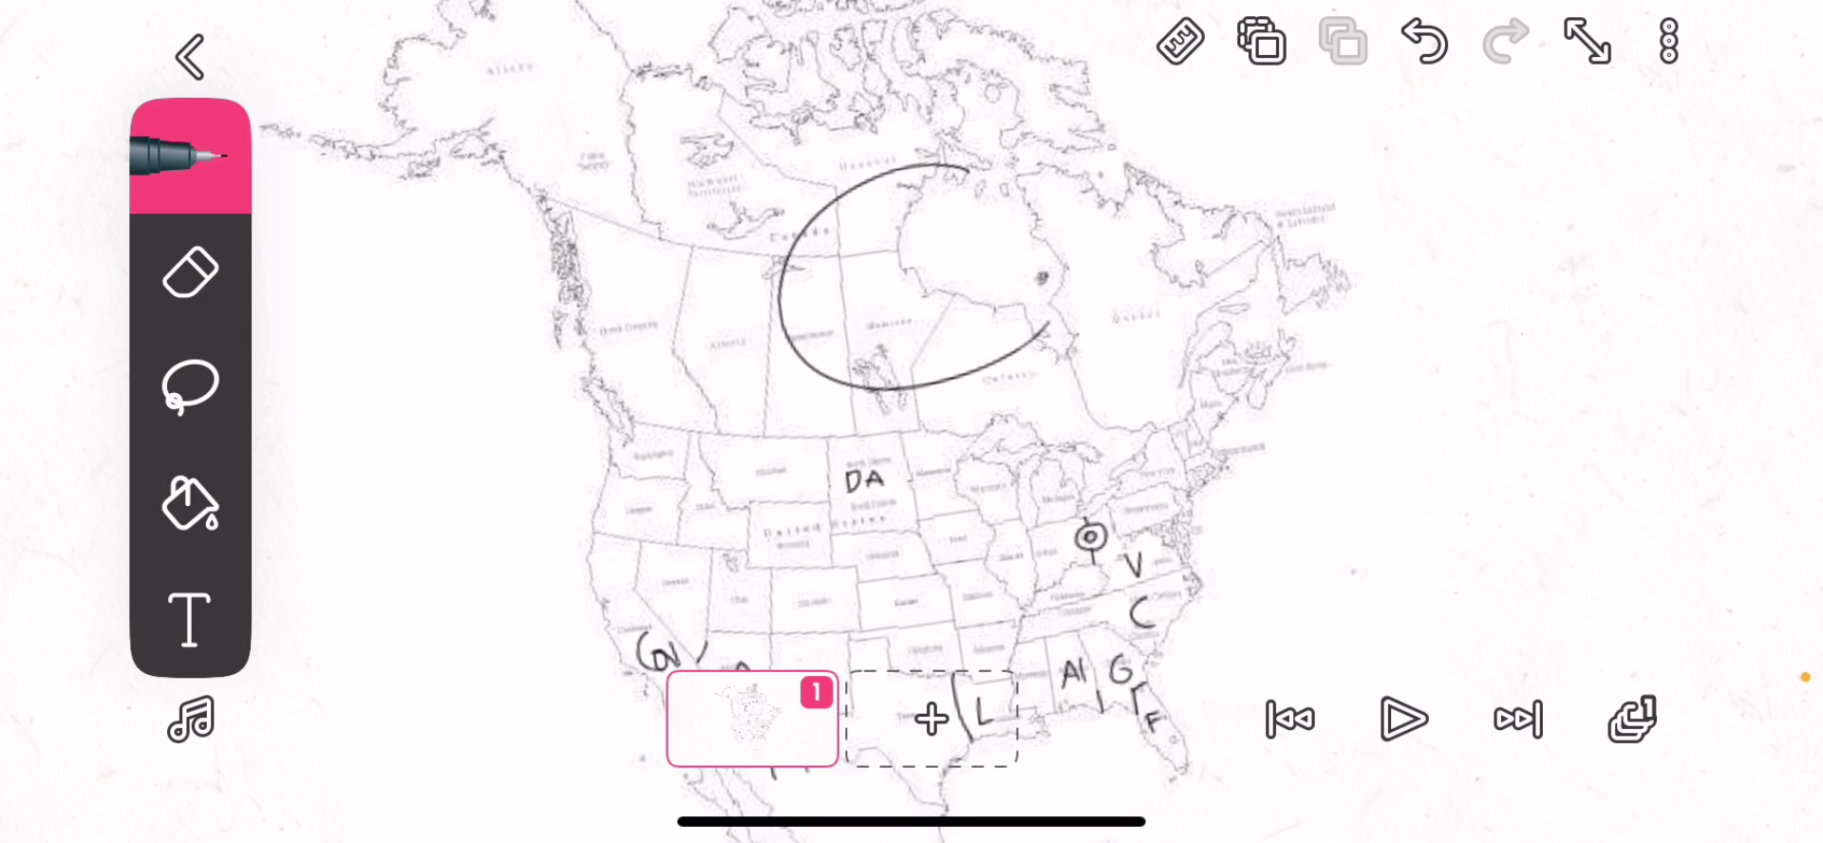
{"action": "scroll", "coordinate": [911, 641], "scroll_direction": "up", "scroll_amount": 1}
{"action": "scroll", "coordinate": [912, 641], "scroll_direction": "up", "scroll_amount": 2}
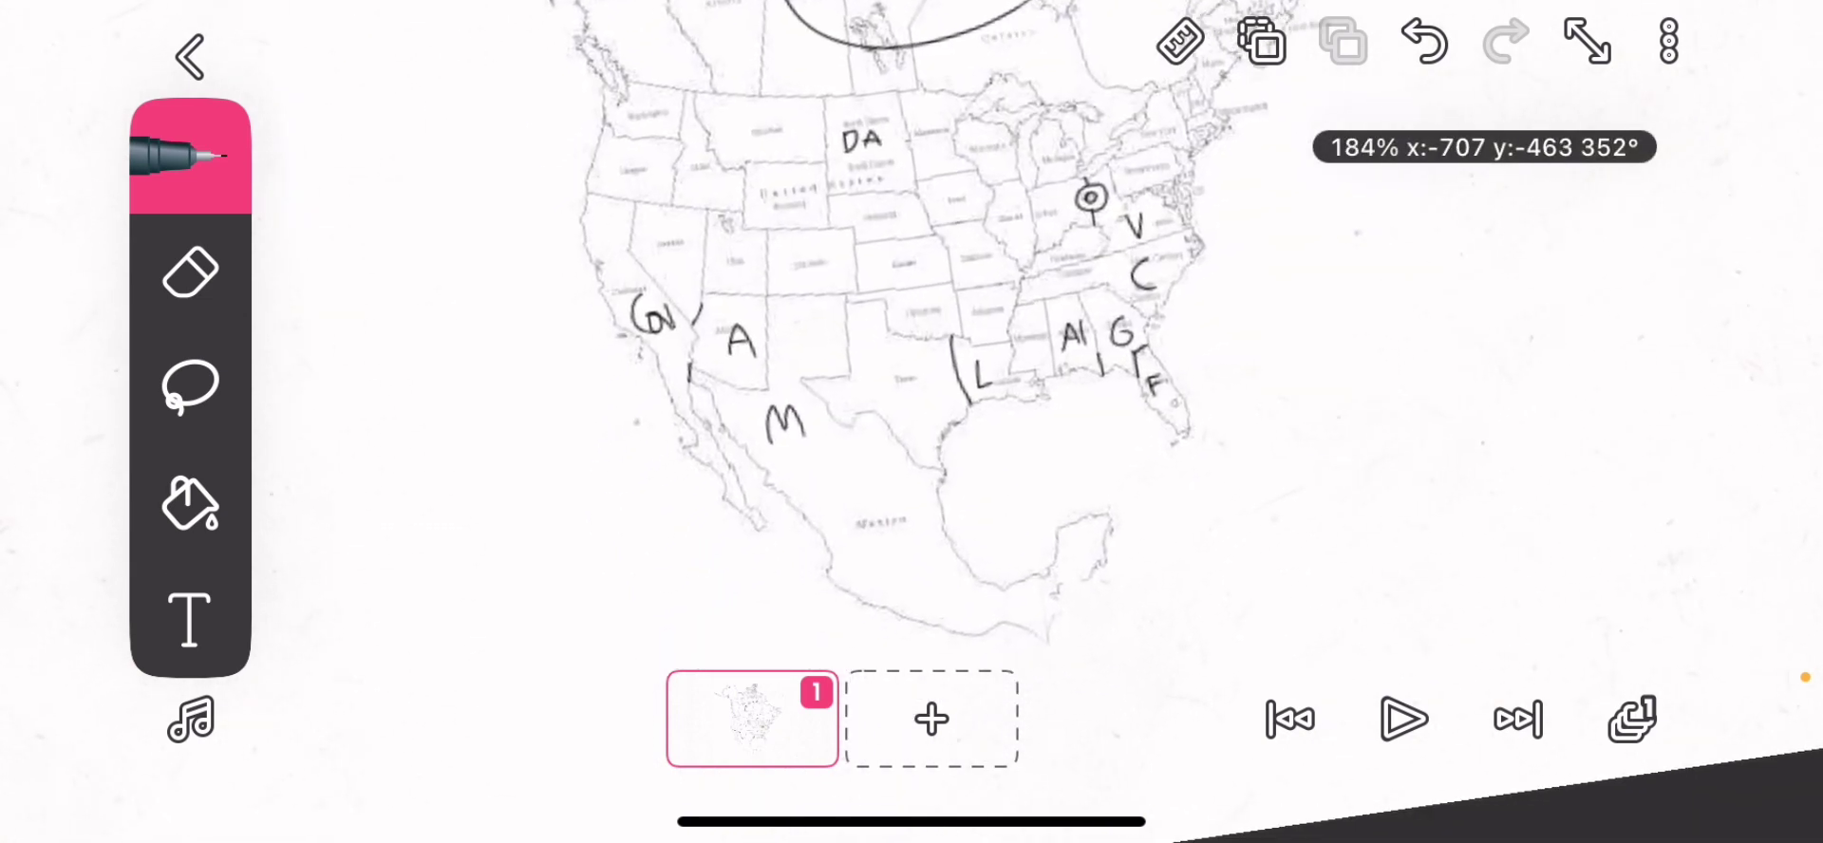
{"action": "scroll", "coordinate": [911, 642], "scroll_direction": "up", "scroll_amount": 4}
{"action": "scroll", "coordinate": [912, 569], "scroll_direction": "up", "scroll_amount": 2}
{"action": "mouse_move", "coordinate": [912, 427]}
{"action": "left_mouse_down"}
{"action": "mouse_move", "coordinate": [712, 276]}
{"action": "mouse_move", "coordinate": [632, 318]}
{"action": "mouse_move", "coordinate": [660, 334]}
{"action": "mouse_move", "coordinate": [506, 274]}
{"action": "left_mouse_up"}
{"action": "scroll", "coordinate": [1139, 428], "scroll_direction": "up", "scroll_amount": 2}
{"action": "scroll", "coordinate": [1083, 428], "scroll_direction": "up", "scroll_amount": 2}
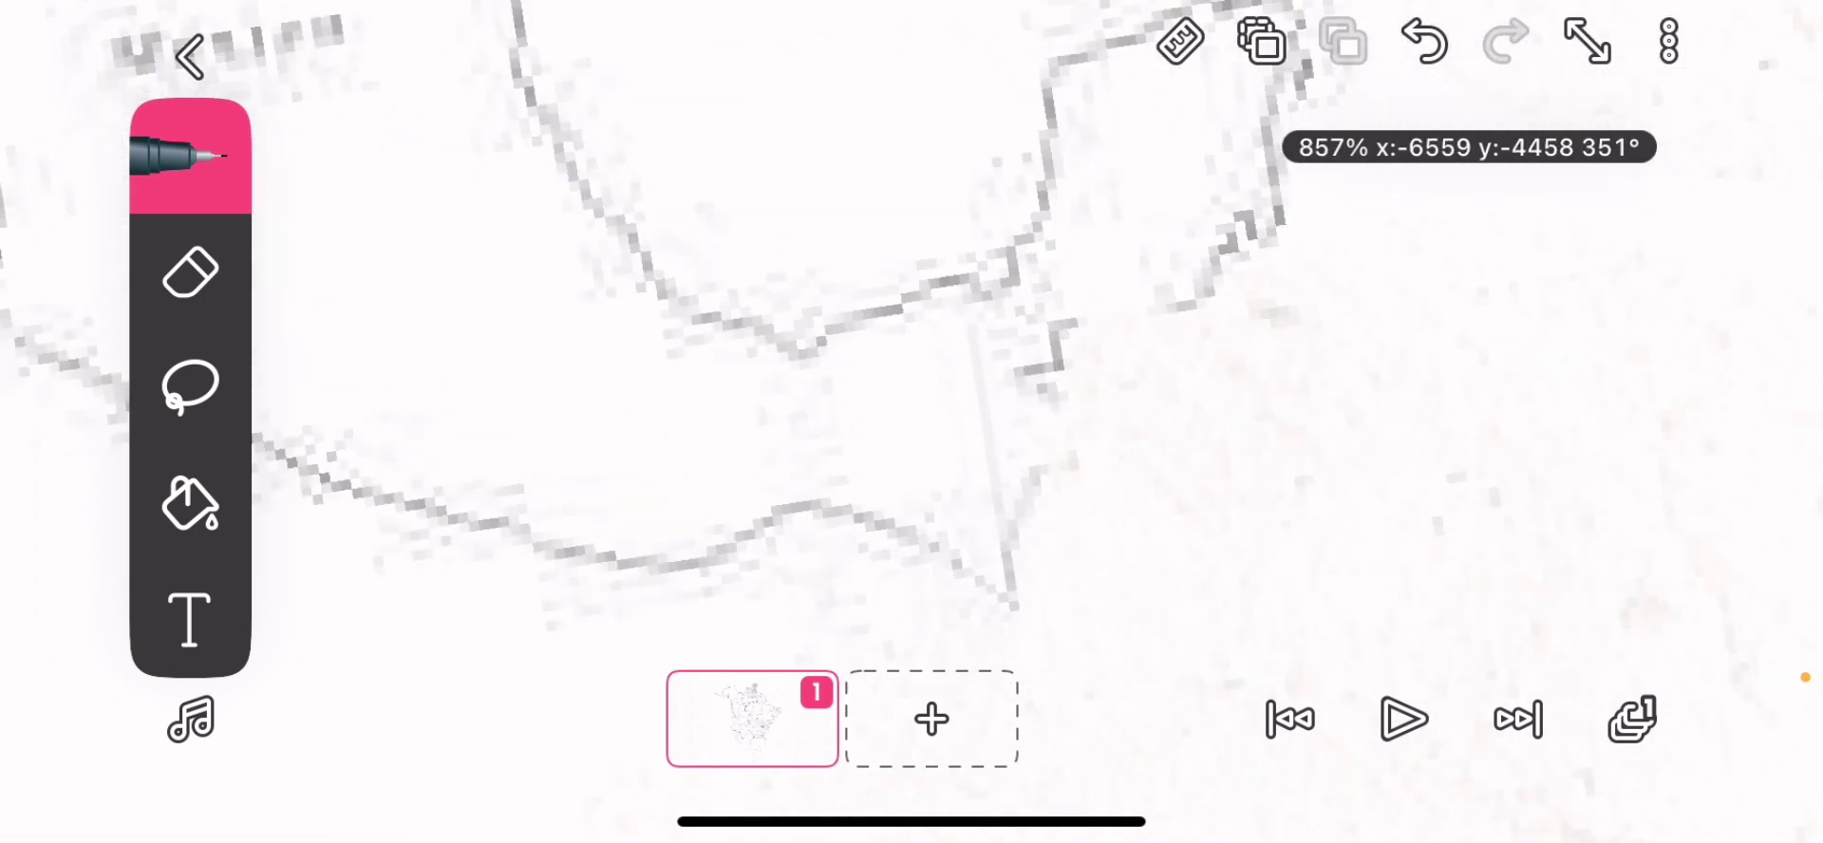
{"action": "scroll", "coordinate": [1055, 420], "scroll_direction": "up", "scroll_amount": 2}
Draw a dark border stroke near the Mexico–Guatemala border, undoing and restoring it
{"action": "mouse_move", "coordinate": [1054, 421]}
{"action": "left_mouse_down"}
{"action": "mouse_move", "coordinate": [1033, 415]}
{"action": "mouse_move", "coordinate": [1040, 311]}
{"action": "left_mouse_up"}
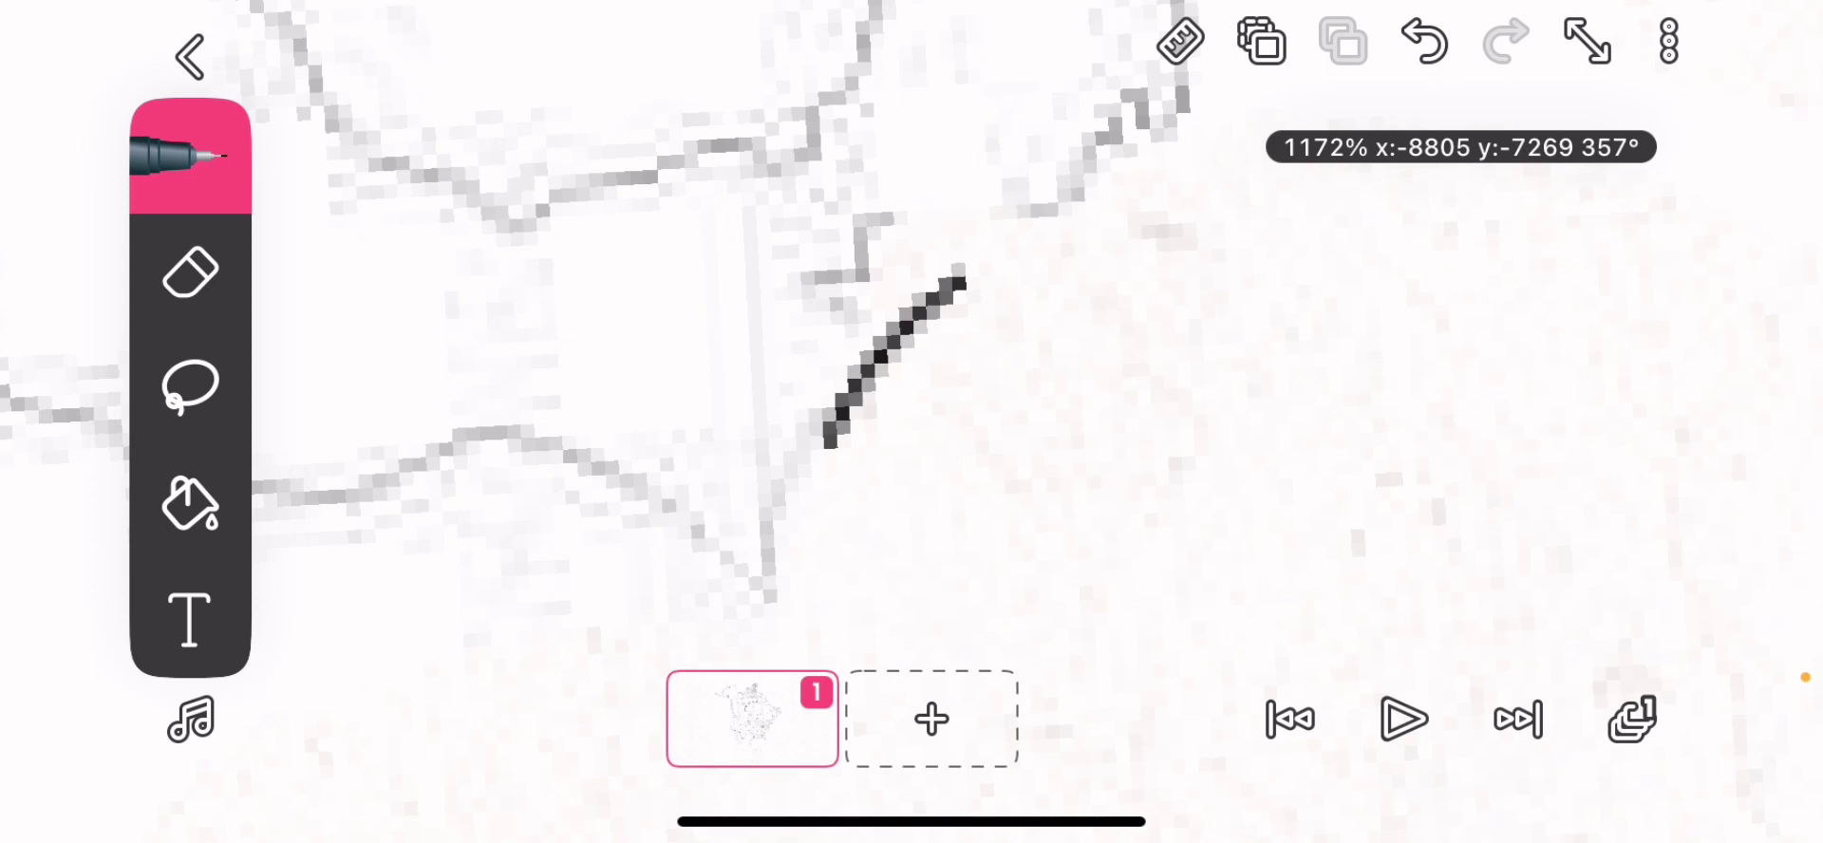
{"action": "scroll", "coordinate": [884, 365], "scroll_direction": "down", "scroll_amount": 3}
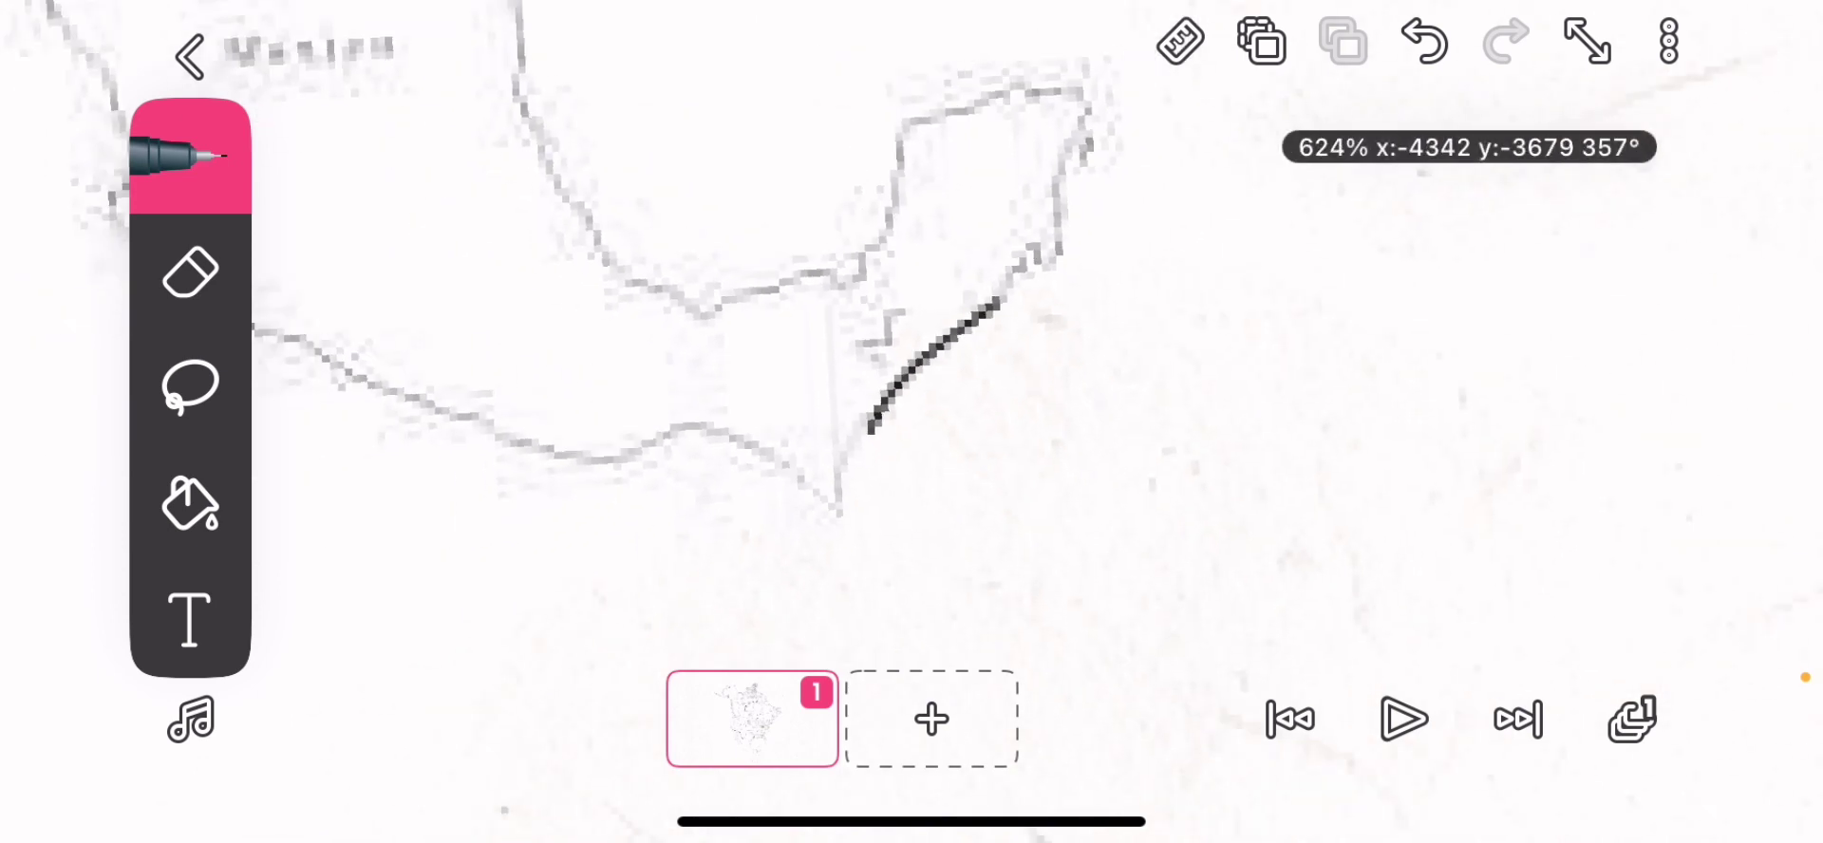
{"action": "scroll", "coordinate": [883, 365], "scroll_direction": "down", "scroll_amount": 1}
{"action": "key", "text": "ctrl+z"}
{"action": "scroll", "coordinate": [925, 299], "scroll_direction": "up", "scroll_amount": 2}
{"action": "scroll", "coordinate": [925, 300], "scroll_direction": "up", "scroll_amount": 2}
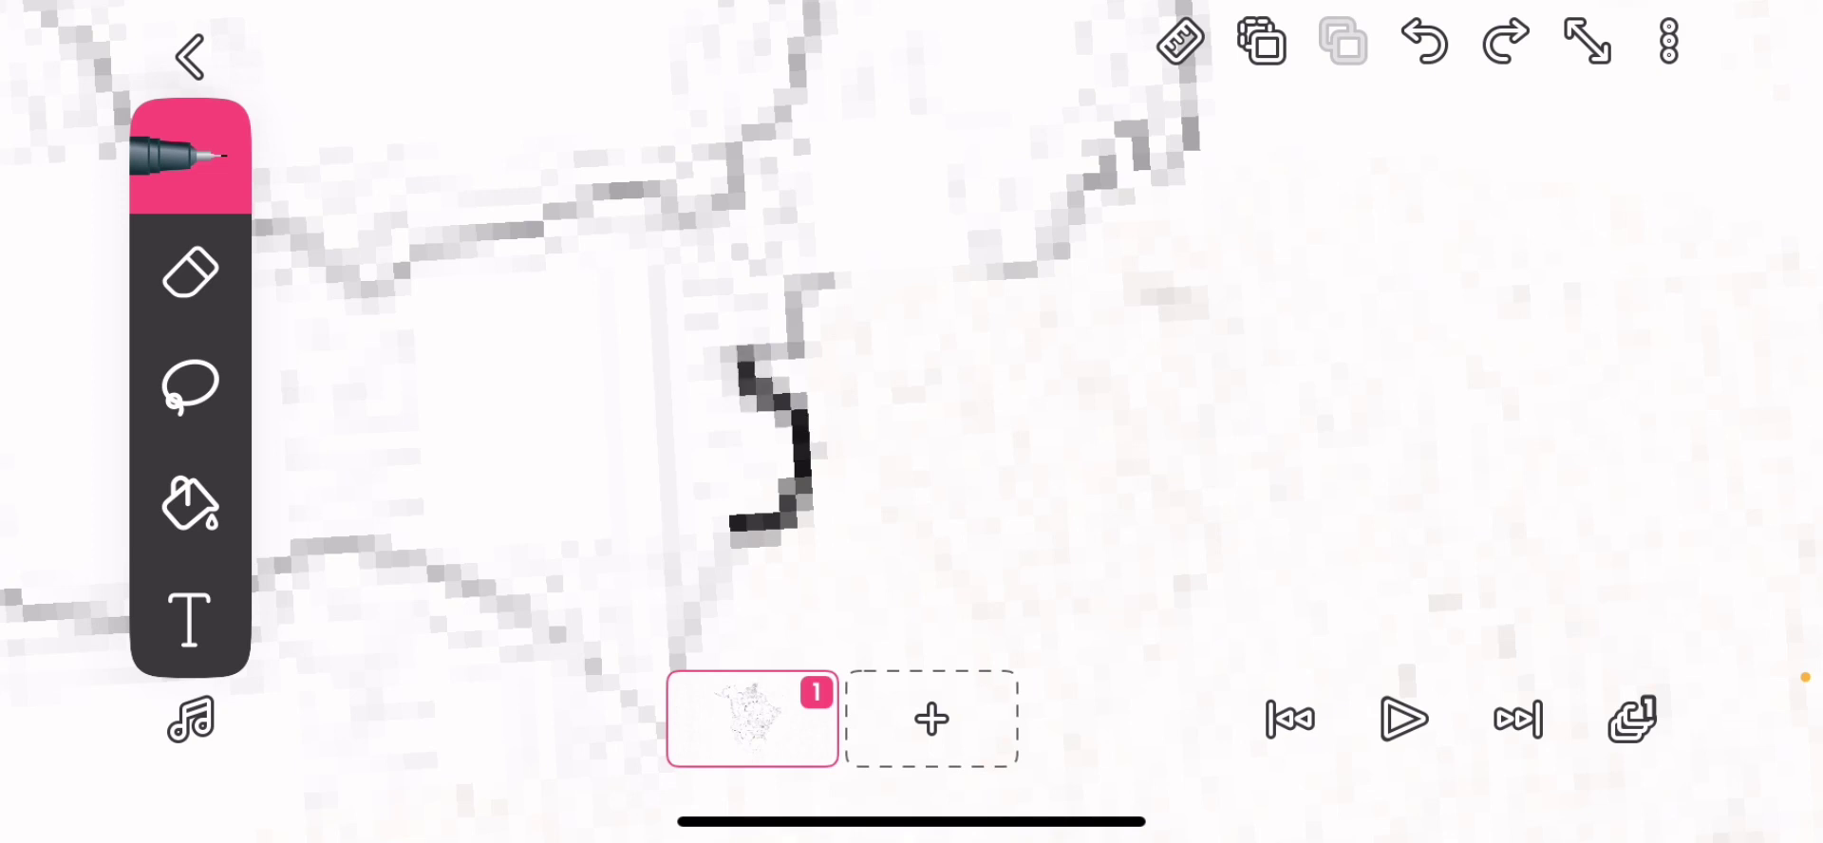
{"action": "key", "text": "ctrl+shift+z"}
{"action": "scroll", "coordinate": [925, 356], "scroll_direction": "down", "scroll_amount": 3}
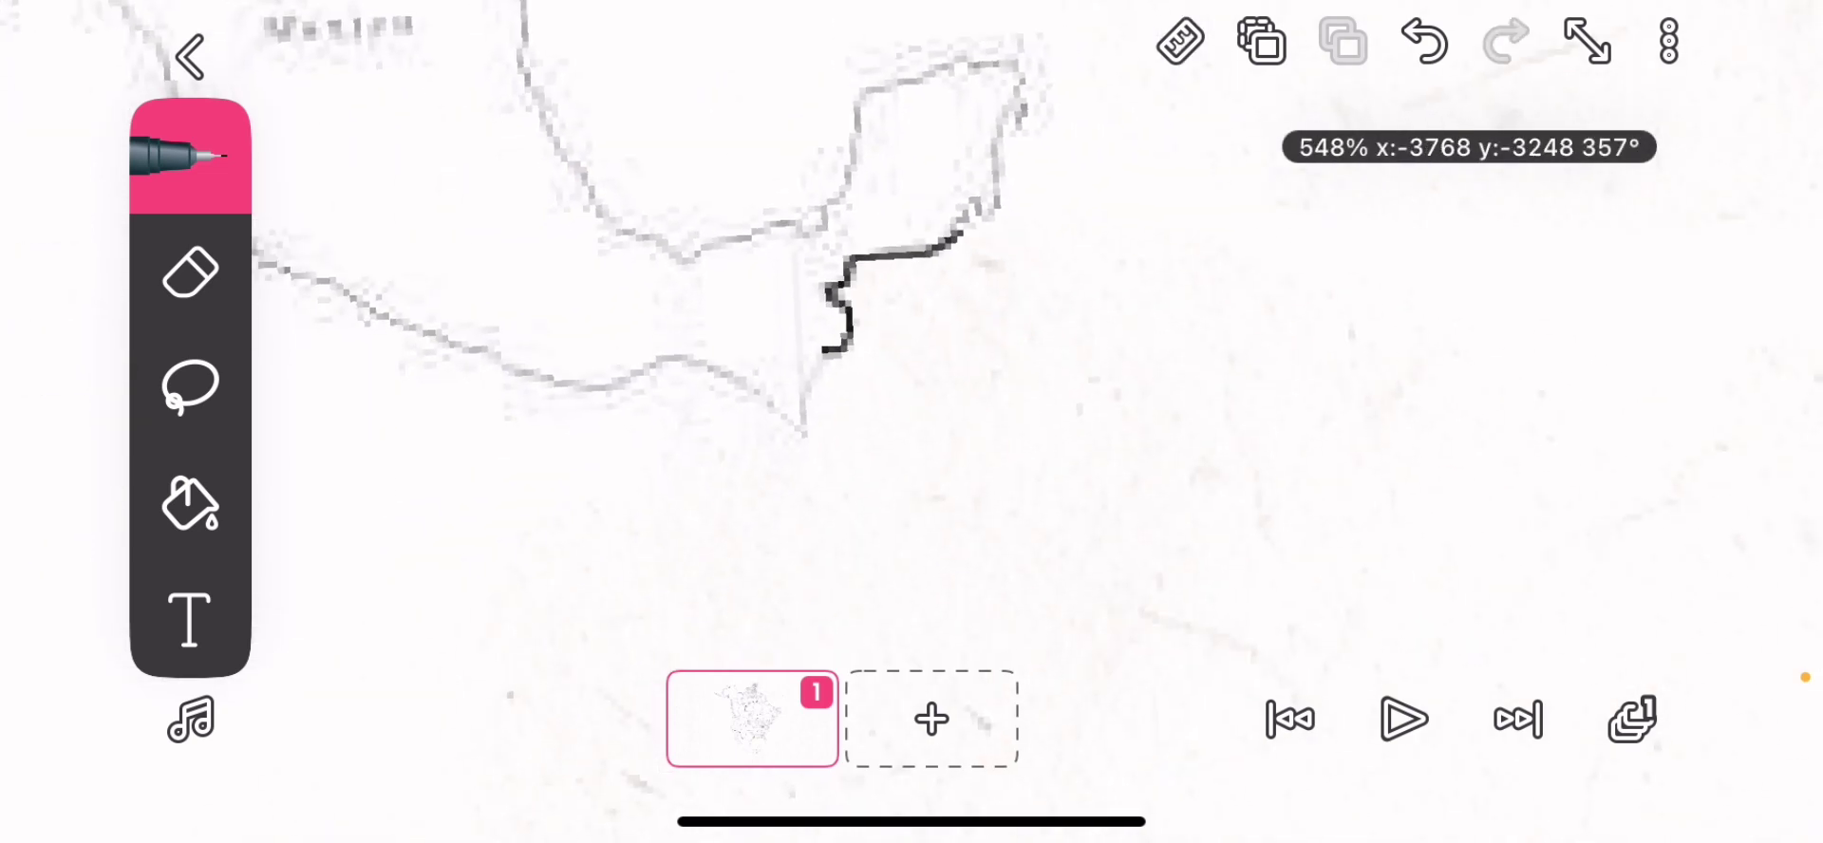
{"action": "scroll", "coordinate": [926, 357], "scroll_direction": "down", "scroll_amount": 2}
{"action": "scroll", "coordinate": [912, 357], "scroll_direction": "up", "scroll_amount": 2}
{"action": "scroll", "coordinate": [912, 356], "scroll_direction": "down", "scroll_amount": 3}
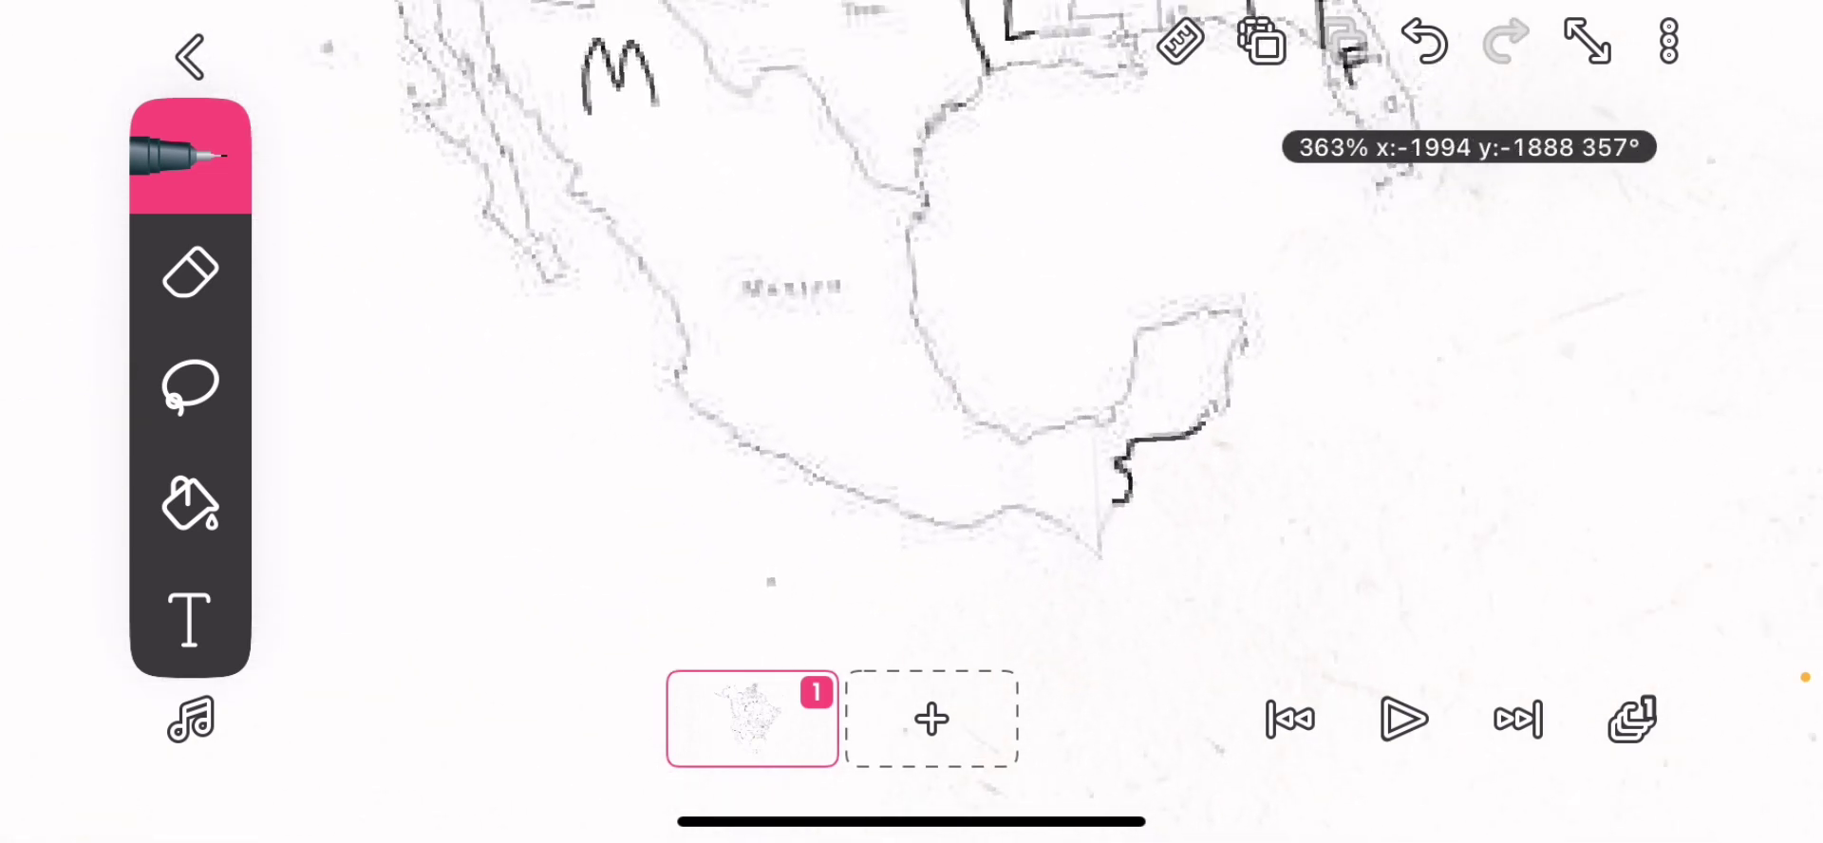
{"action": "scroll", "coordinate": [913, 356], "scroll_direction": "up", "scroll_amount": 3}
{"action": "scroll", "coordinate": [911, 356], "scroll_direction": "up", "scroll_amount": 3}
{"action": "scroll", "coordinate": [912, 357], "scroll_direction": "up", "scroll_amount": 3}
{"action": "scroll", "coordinate": [912, 357], "scroll_direction": "up", "scroll_amount": 2}
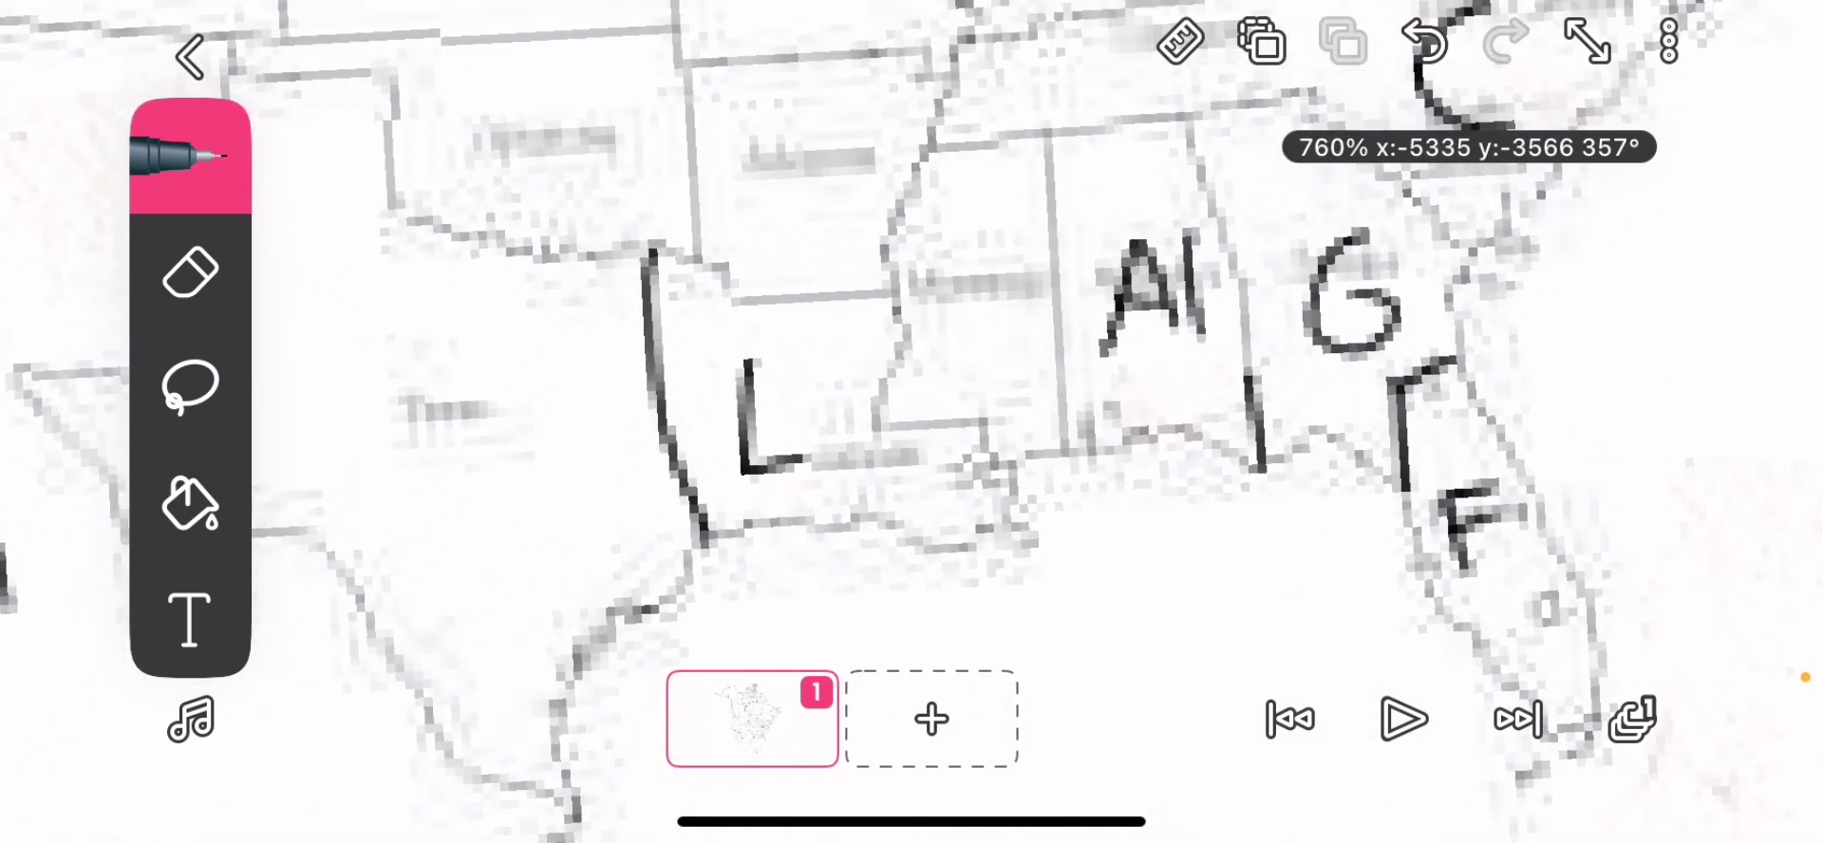
{"action": "scroll", "coordinate": [911, 356], "scroll_direction": "up", "scroll_amount": 1}
{"action": "scroll", "coordinate": [912, 357], "scroll_direction": "down", "scroll_amount": 1}
{"action": "scroll", "coordinate": [913, 356], "scroll_direction": "down", "scroll_amount": 2}
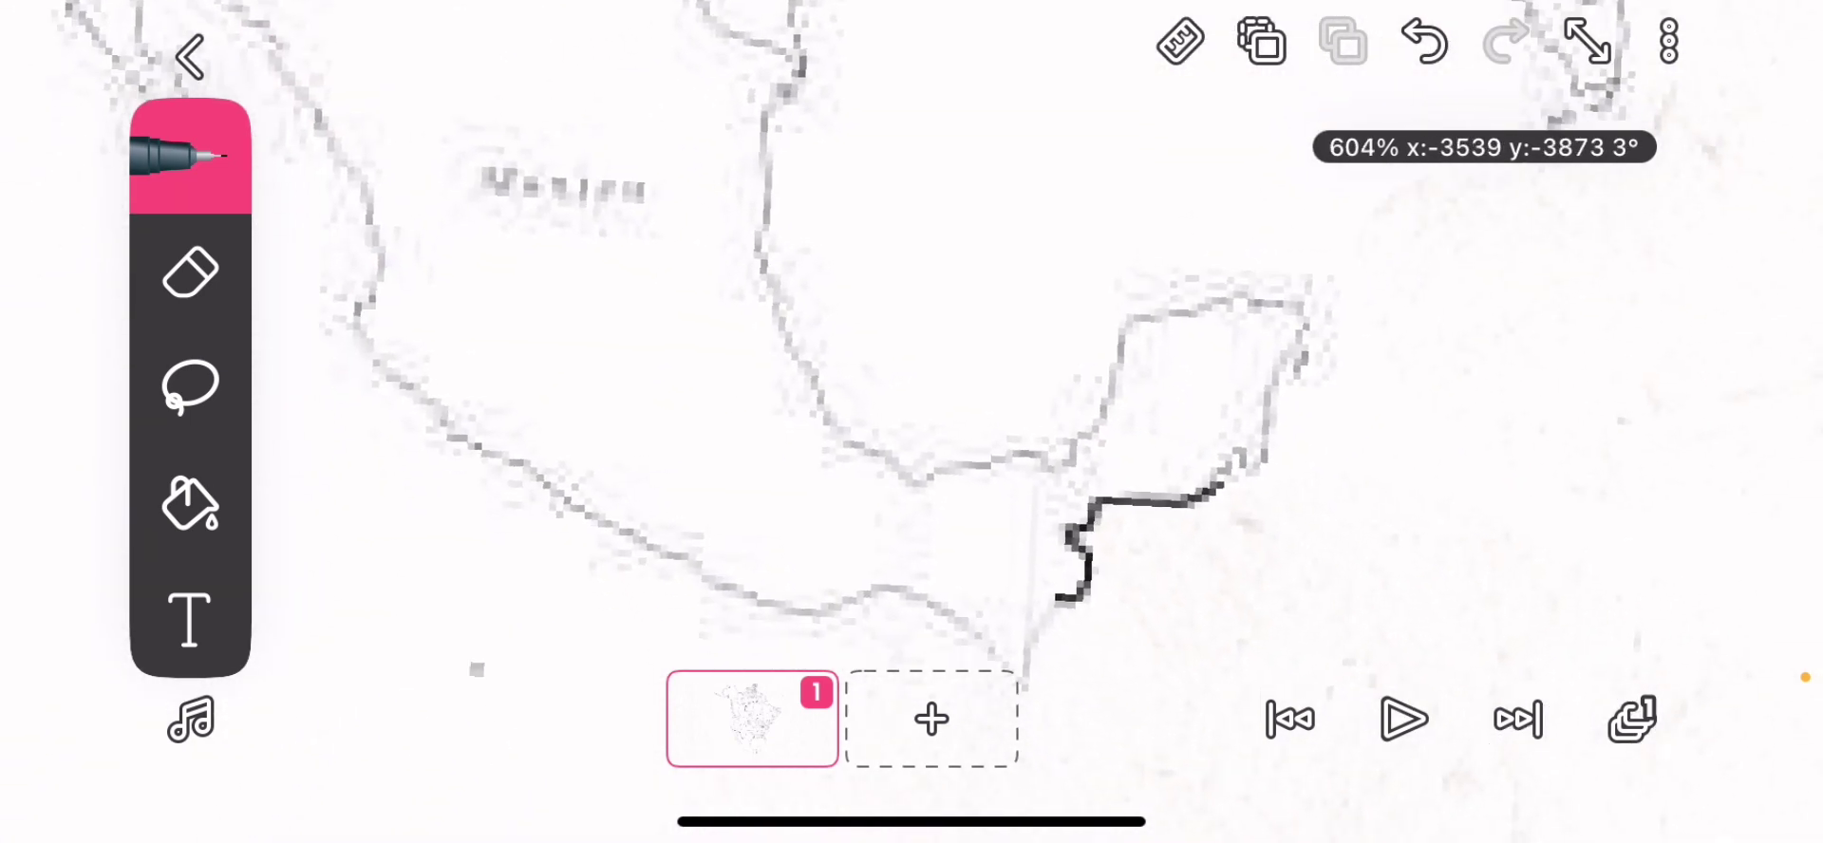
{"action": "left_click", "coordinate": [190, 156]}
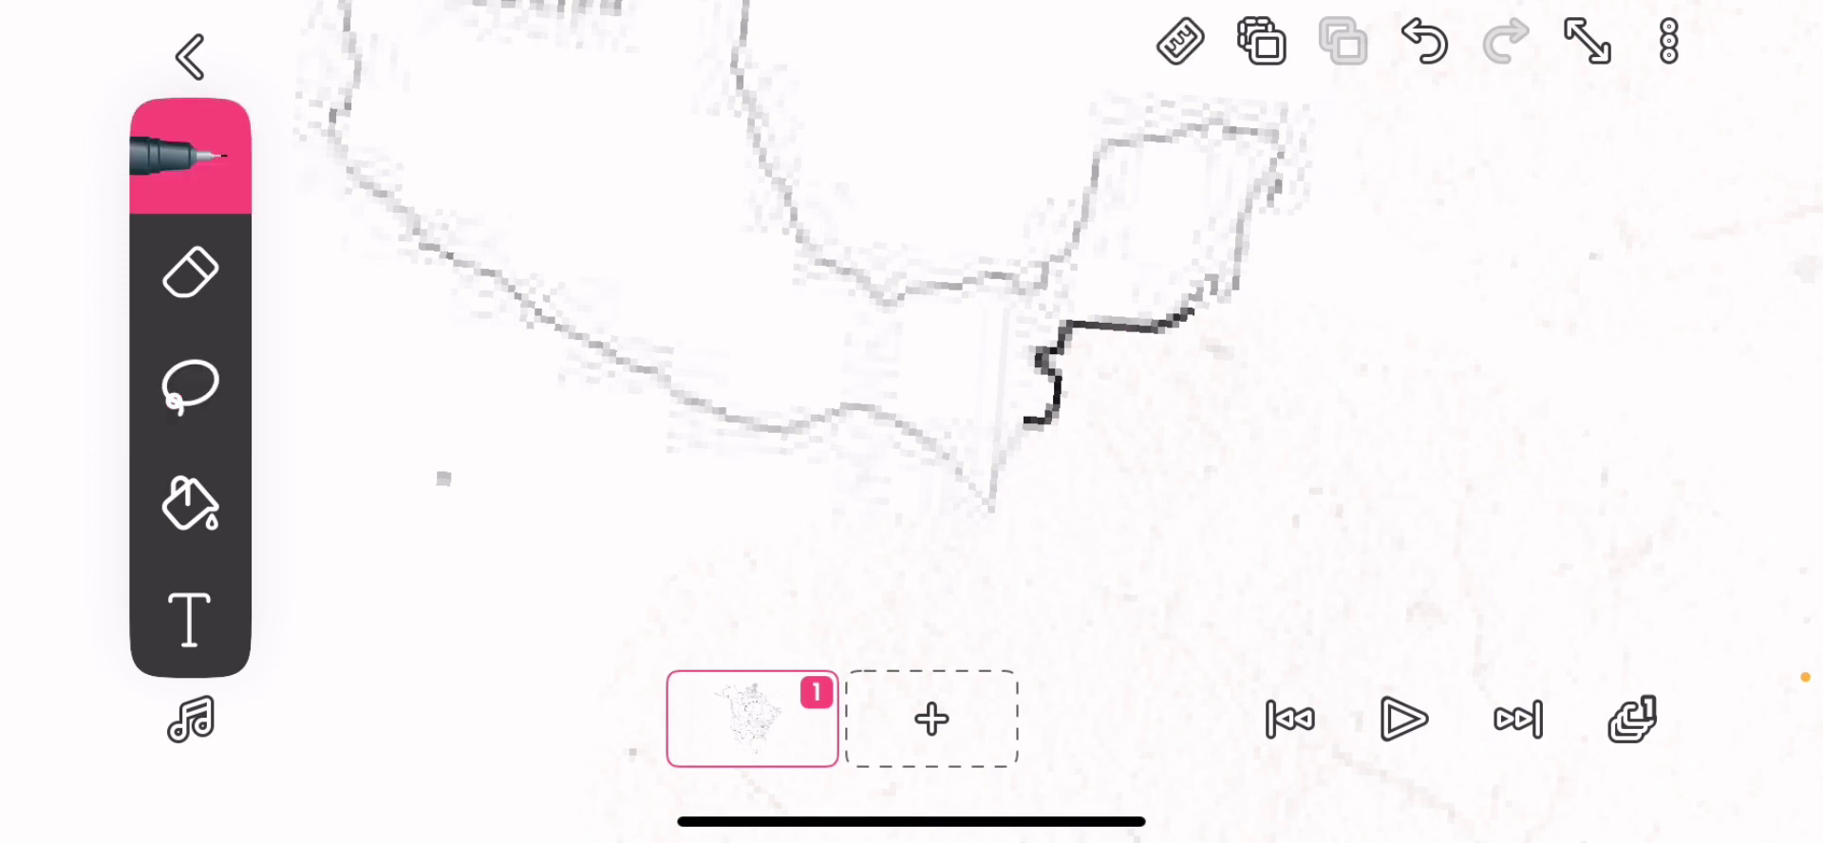
{"action": "scroll", "coordinate": [1084, 357], "scroll_direction": "up", "scroll_amount": 2}
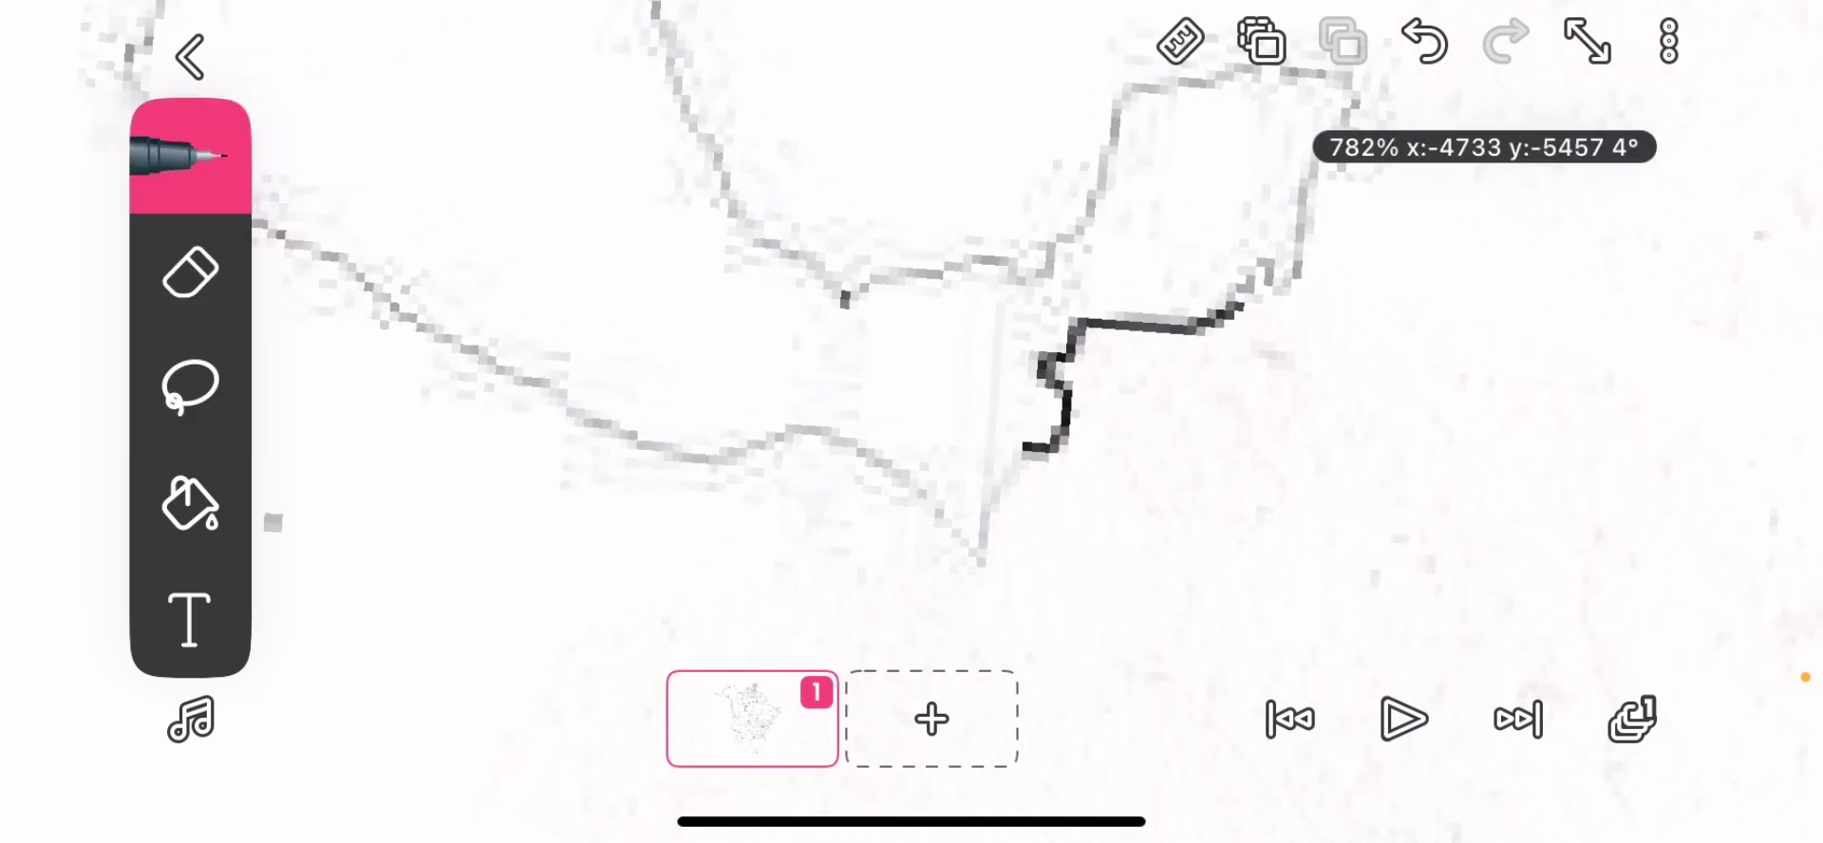
{"action": "scroll", "coordinate": [911, 357], "scroll_direction": "down", "scroll_amount": 1}
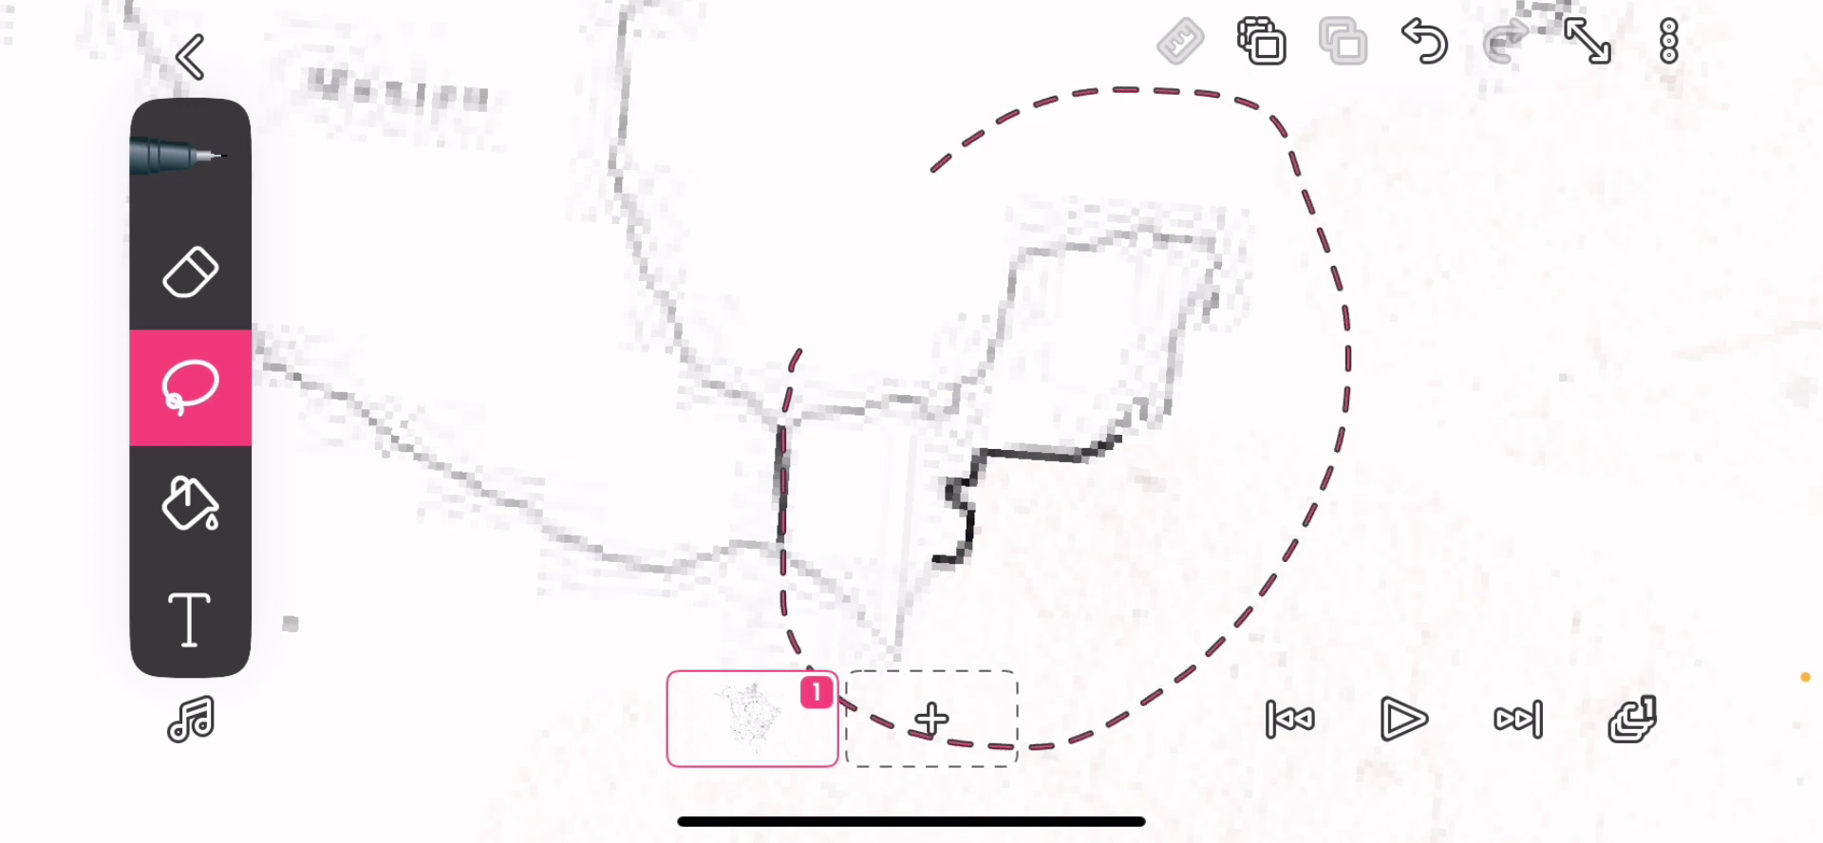
Lasso the Yucatán region with its dark marks and drag it below the page
{"action": "left_click_drag", "start_coordinate": [799, 353], "coordinate": [926, 171]}
{"action": "scroll", "coordinate": [1040, 356], "scroll_direction": "down", "scroll_amount": 3}
{"action": "scroll", "coordinate": [1039, 357], "scroll_direction": "down", "scroll_amount": 3}
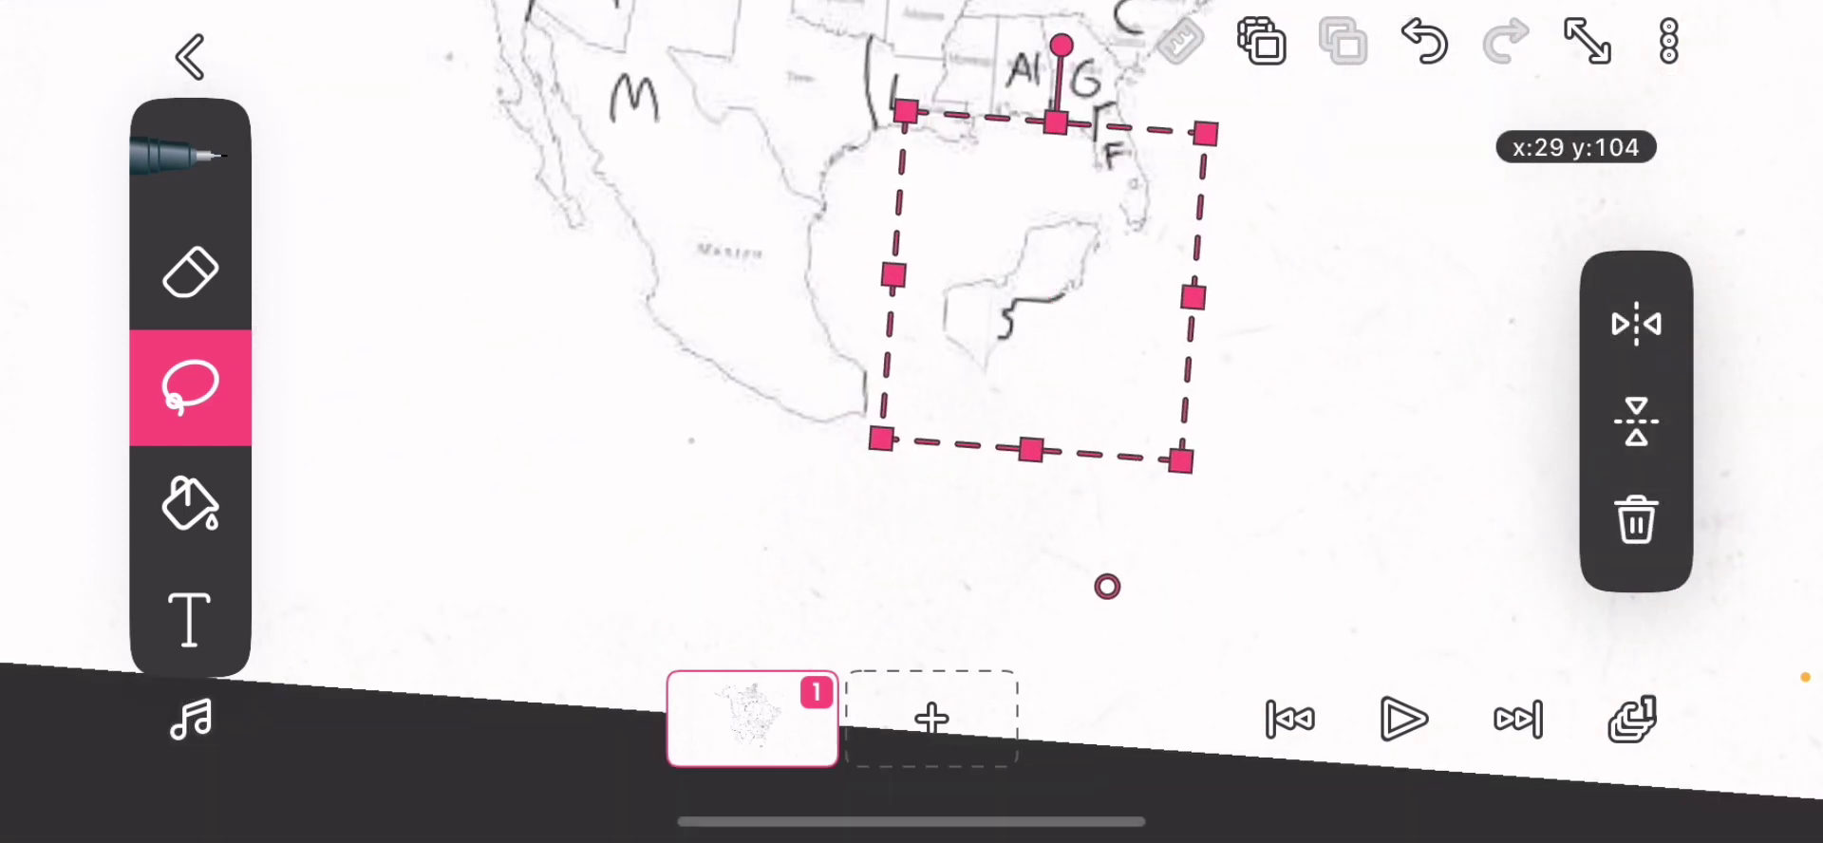
{"action": "left_click_drag", "start_coordinate": [1107, 586], "coordinate": [1096, 798]}
{"action": "scroll", "coordinate": [1039, 428], "scroll_direction": "down", "scroll_amount": 3}
{"action": "scroll", "coordinate": [1040, 428], "scroll_direction": "down", "scroll_amount": 2}
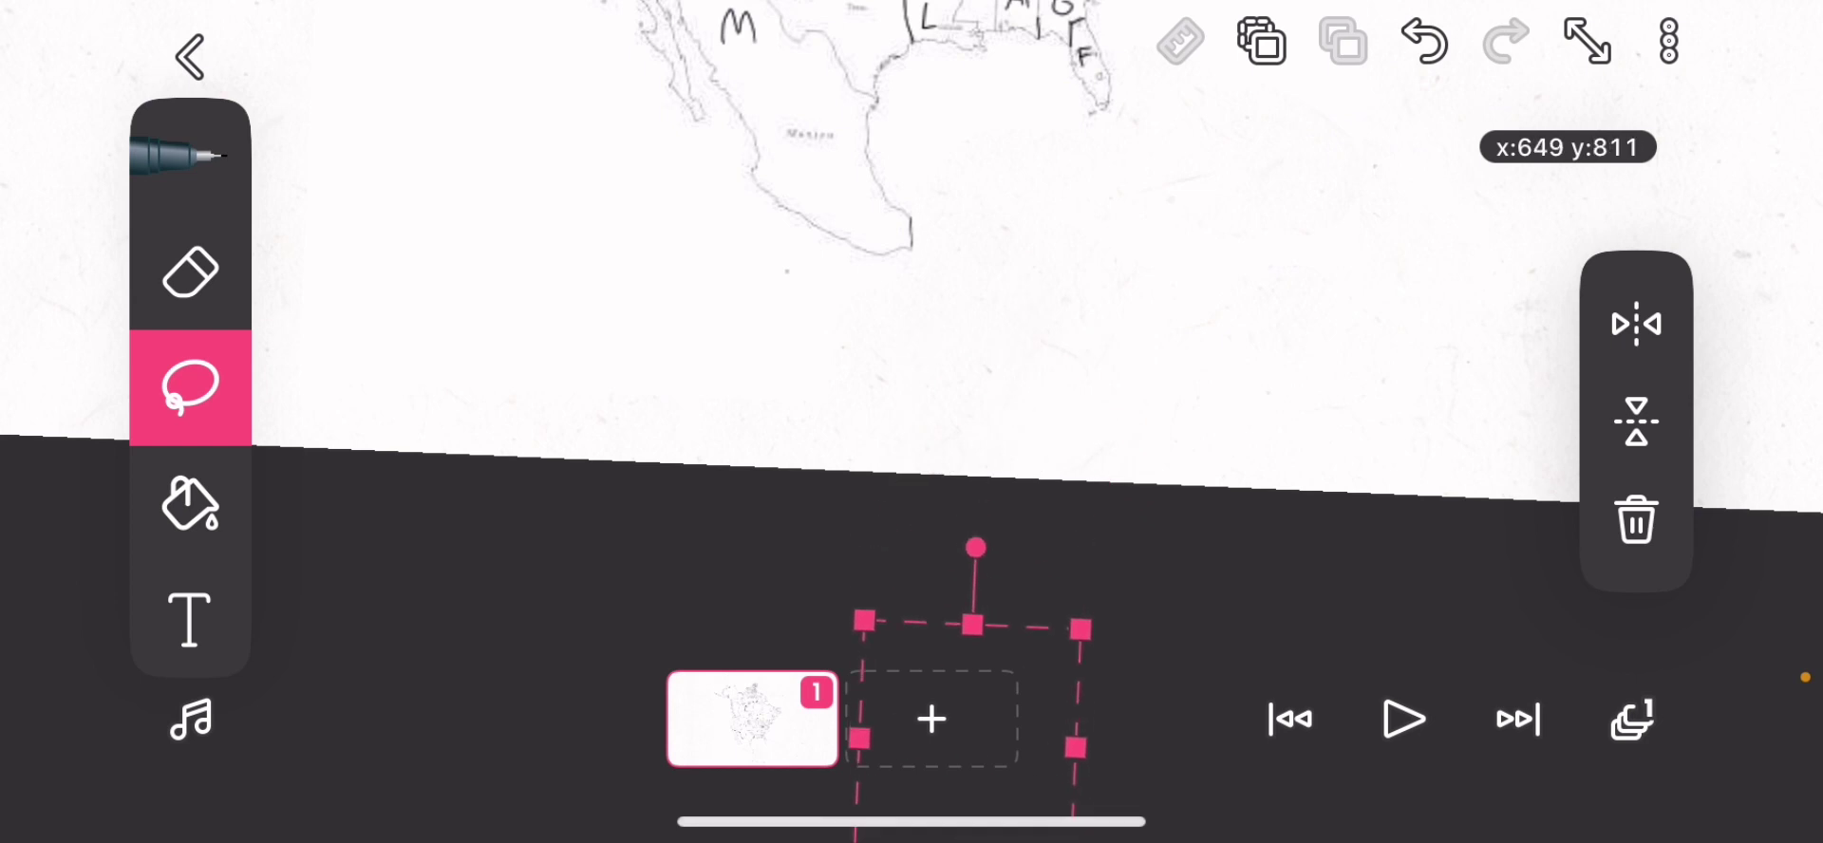
{"action": "scroll", "coordinate": [912, 356], "scroll_direction": "up", "scroll_amount": 1}
{"action": "scroll", "coordinate": [912, 356], "scroll_direction": "up", "scroll_amount": 3}
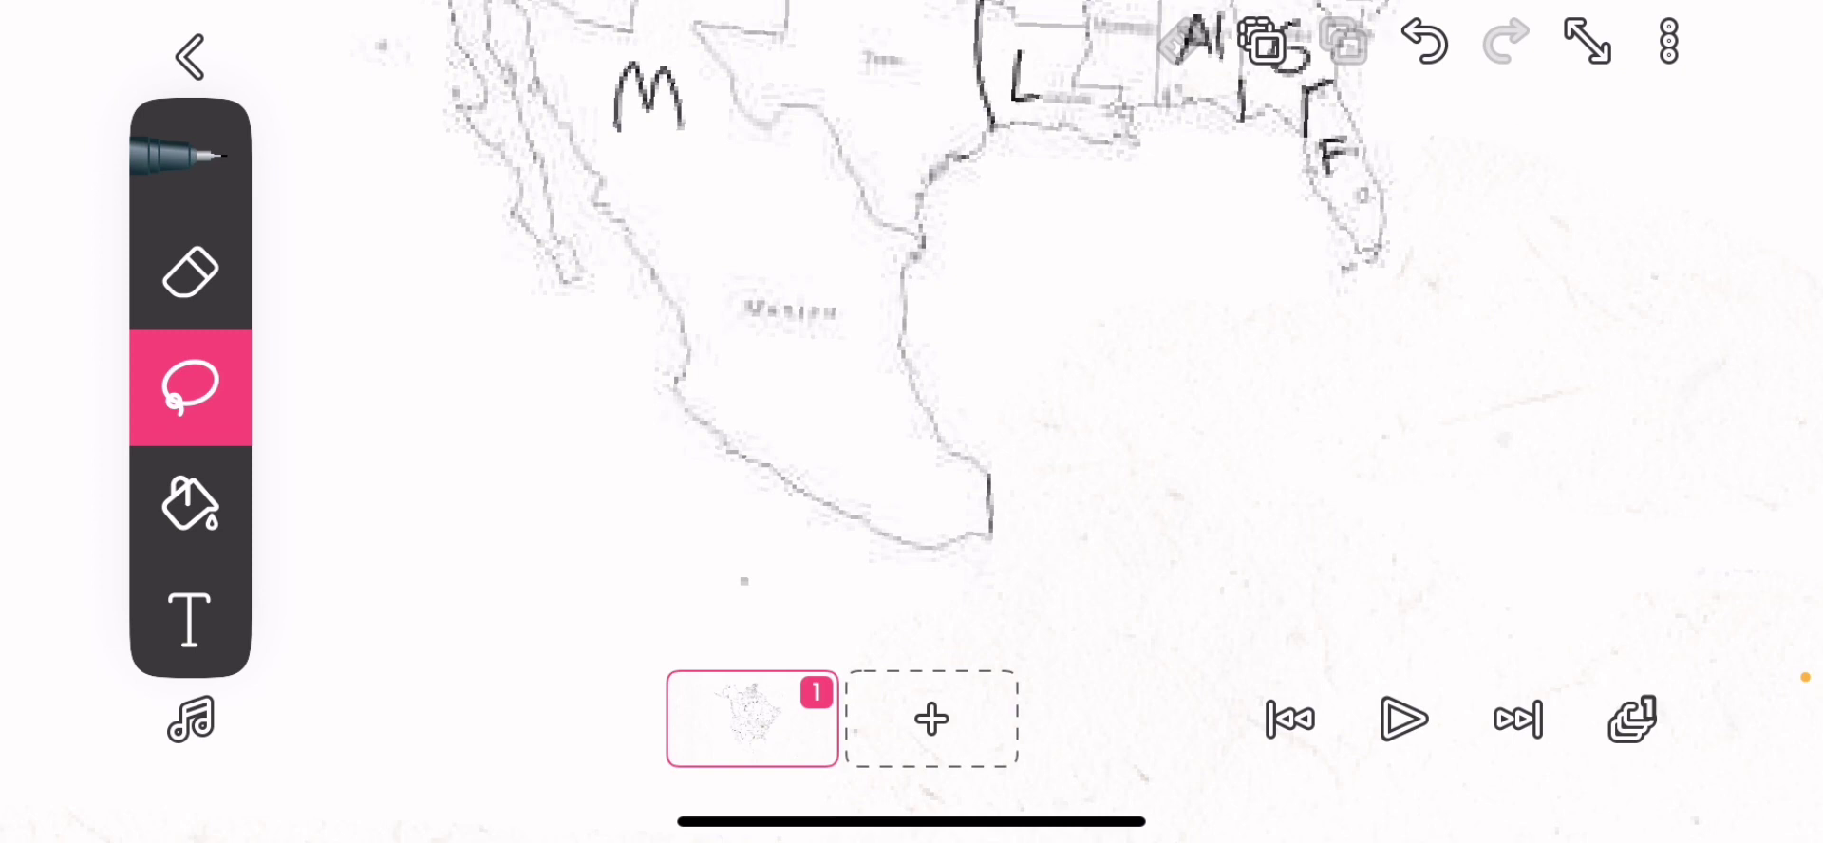
{"action": "scroll", "coordinate": [913, 428], "scroll_direction": "down", "scroll_amount": 5}
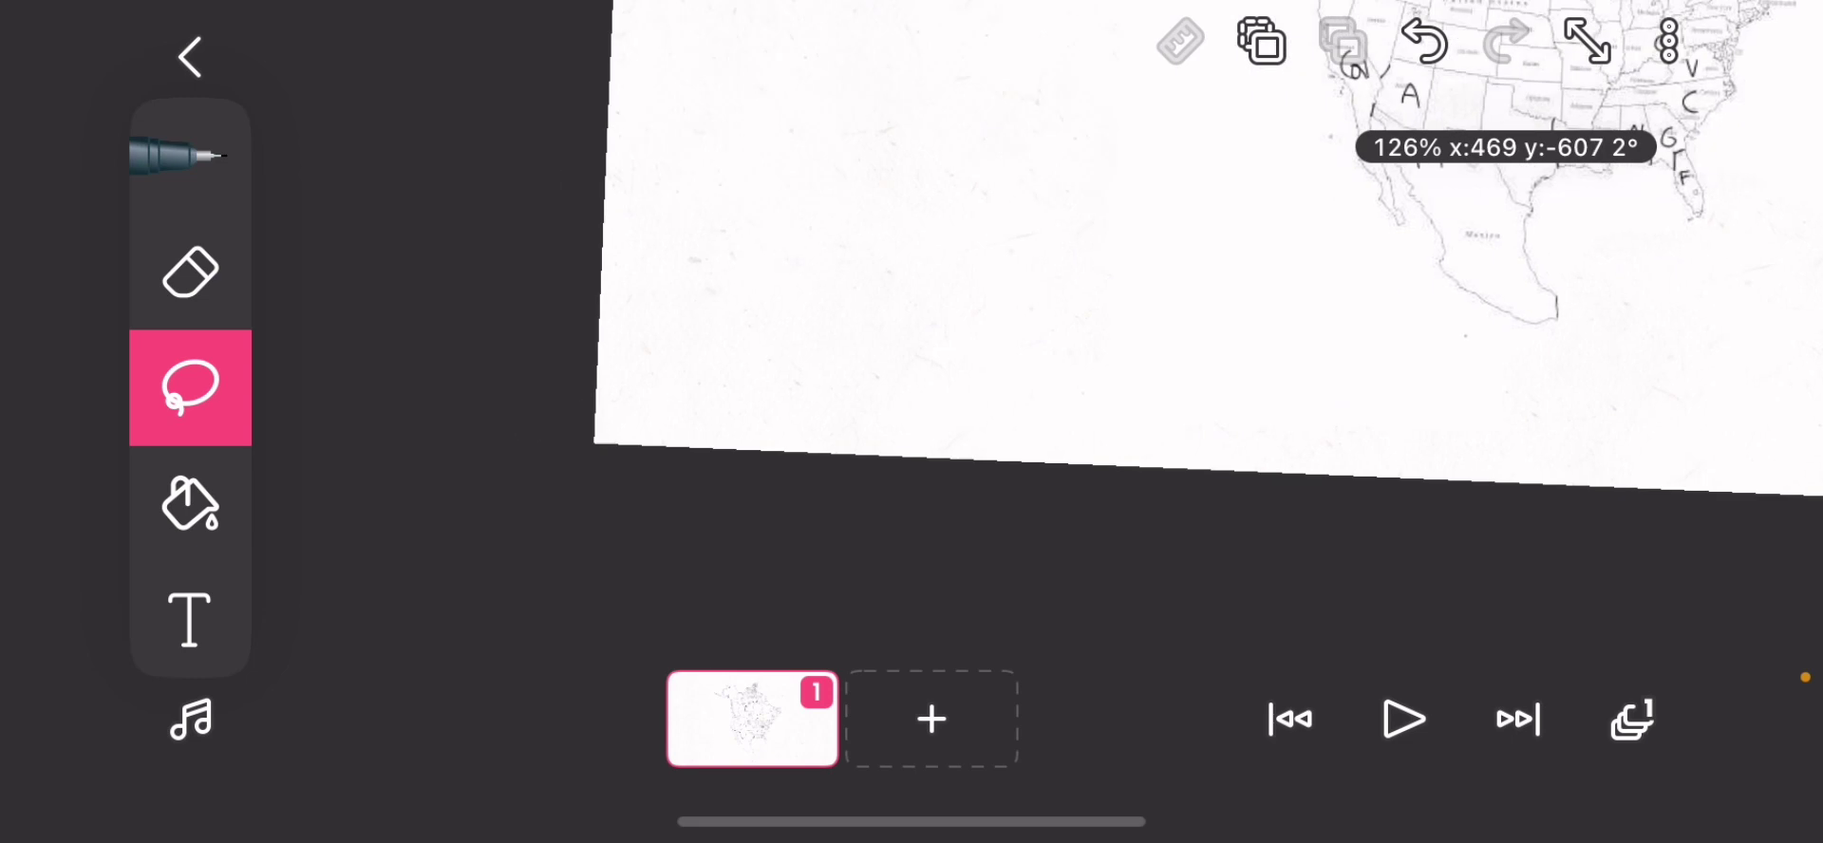
{"action": "scroll", "coordinate": [912, 428], "scroll_direction": "down", "scroll_amount": 2}
{"action": "scroll", "coordinate": [1083, 428], "scroll_direction": "up", "scroll_amount": 2}
{"action": "scroll", "coordinate": [1082, 427], "scroll_direction": "up", "scroll_amount": 3}
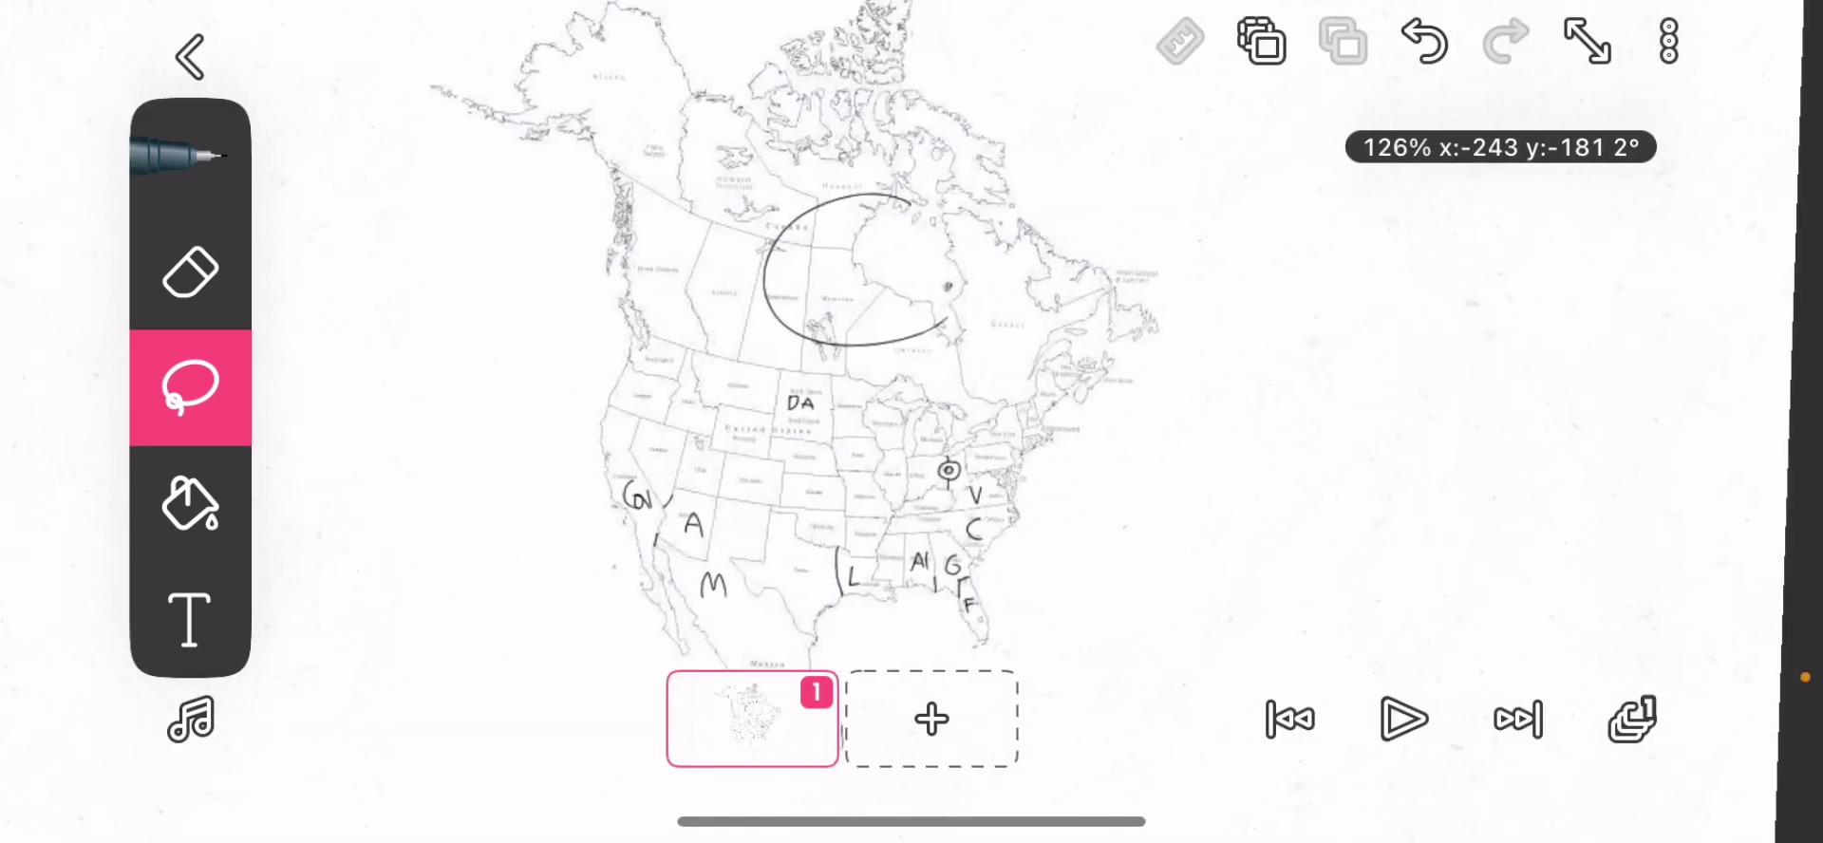
{"action": "scroll", "coordinate": [1084, 427], "scroll_direction": "down", "scroll_amount": 3}
{"action": "scroll", "coordinate": [1224, 427], "scroll_direction": "up", "scroll_amount": 1}
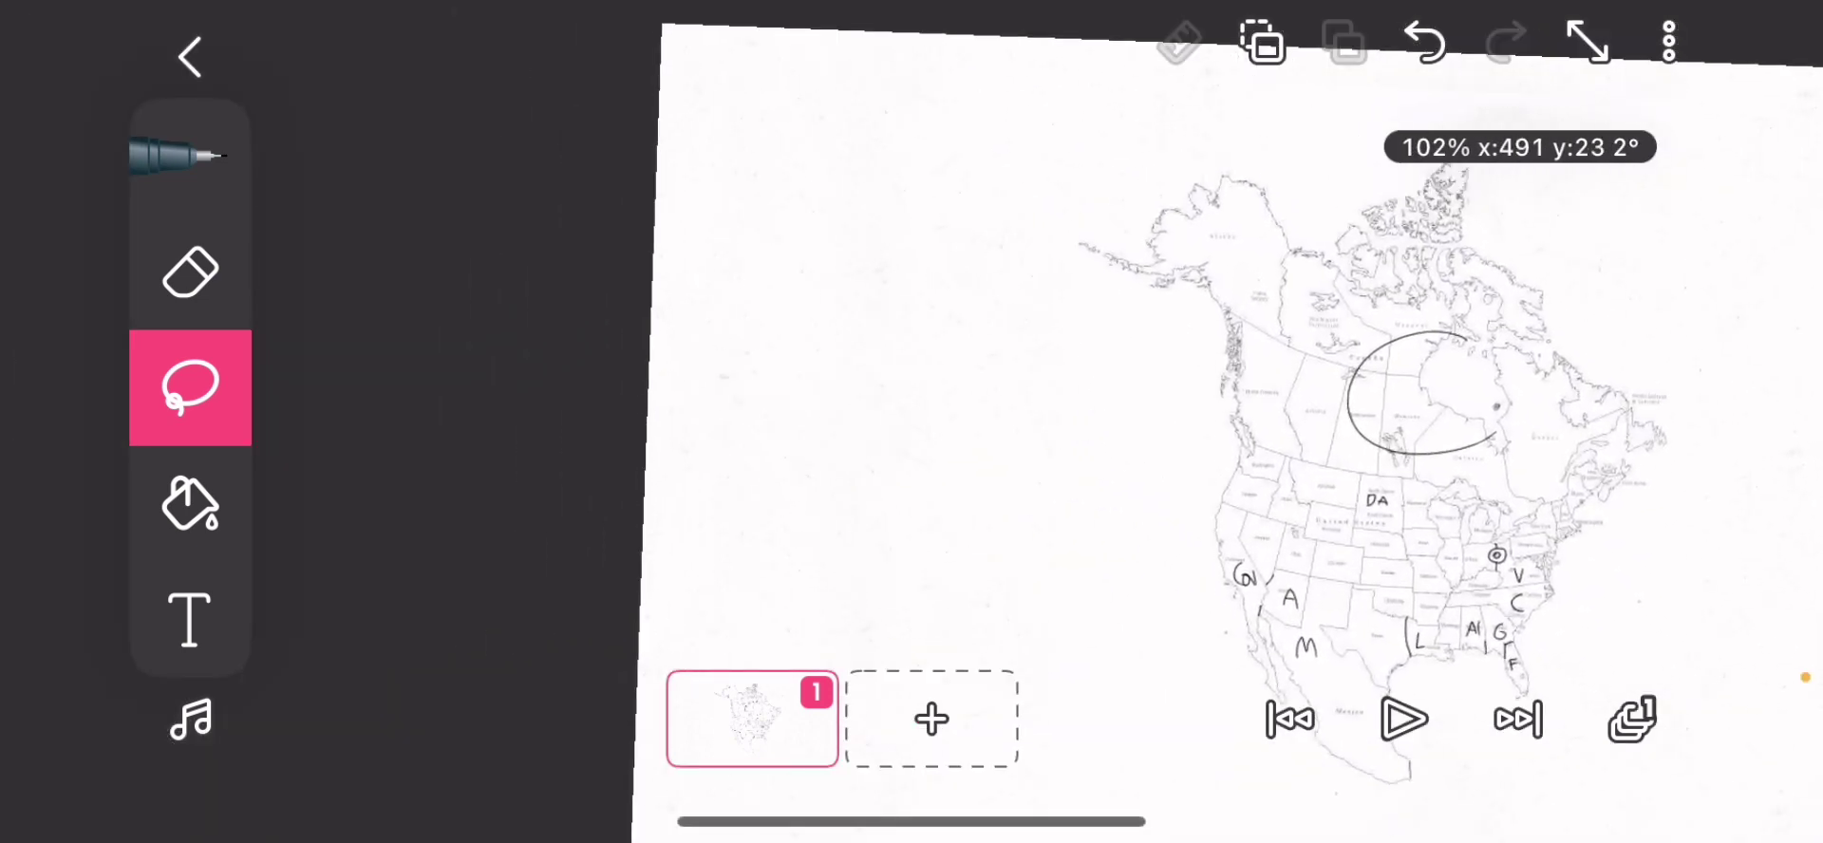
{"action": "scroll", "coordinate": [1283, 427], "scroll_direction": "up", "scroll_amount": 2}
{"action": "scroll", "coordinate": [1283, 427], "scroll_direction": "up", "scroll_amount": 5}
{"action": "scroll", "coordinate": [1283, 427], "scroll_direction": "up", "scroll_amount": 1}
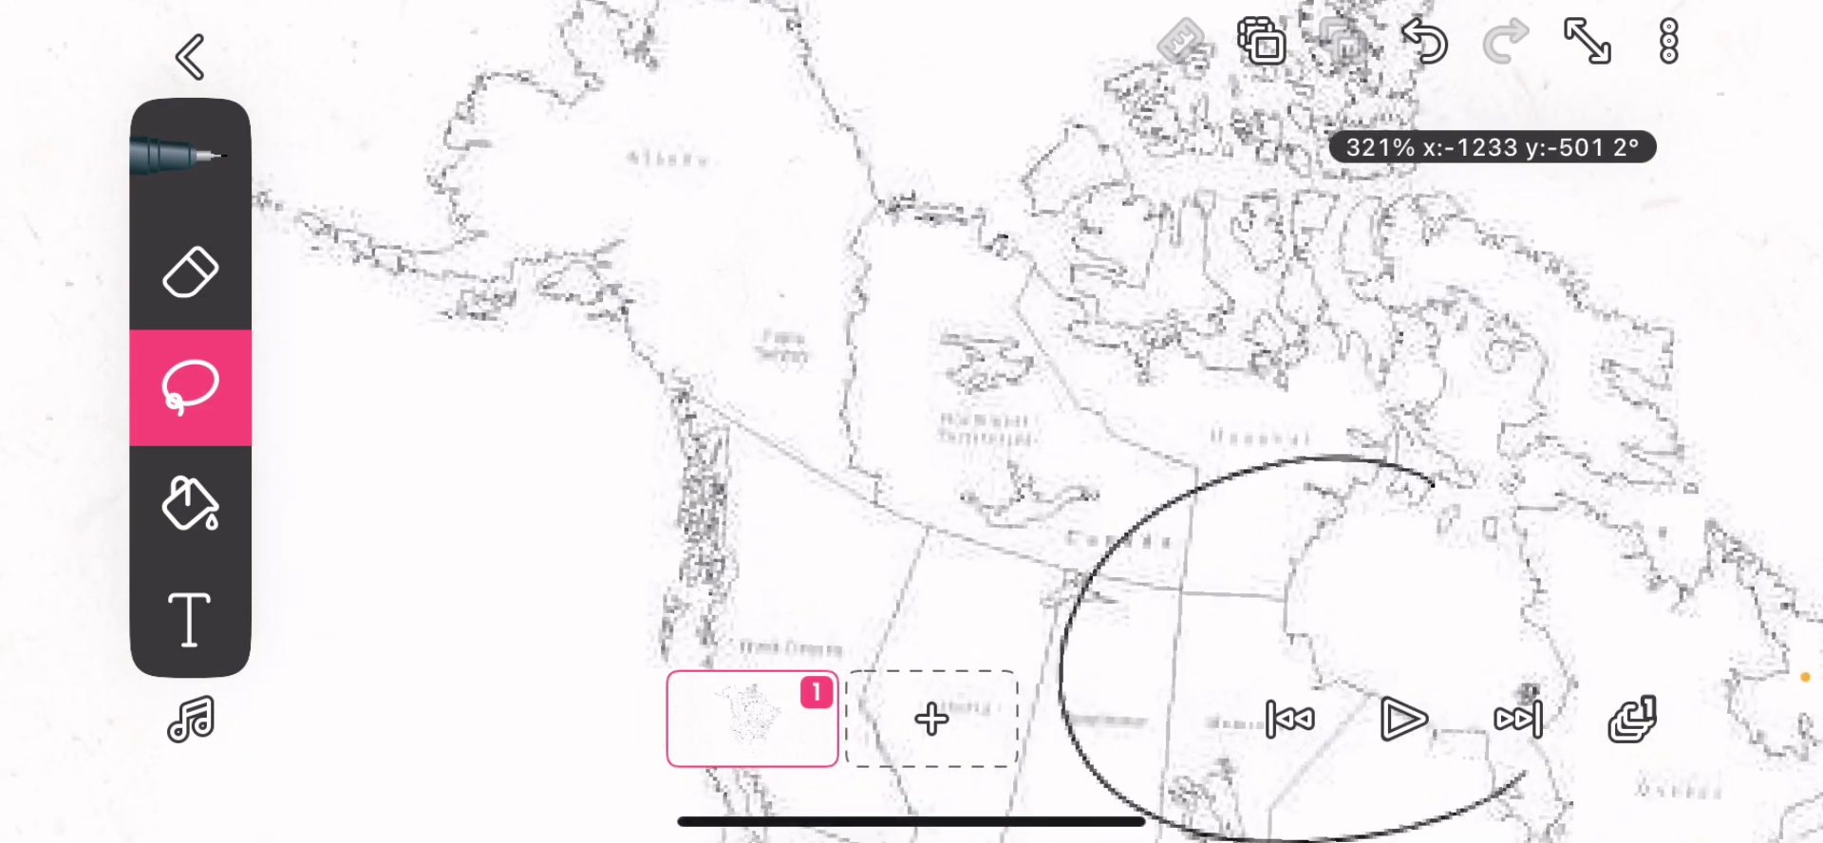
{"action": "scroll", "coordinate": [911, 427], "scroll_direction": "up", "scroll_amount": 3}
{"action": "scroll", "coordinate": [913, 427], "scroll_direction": "up", "scroll_amount": 1}
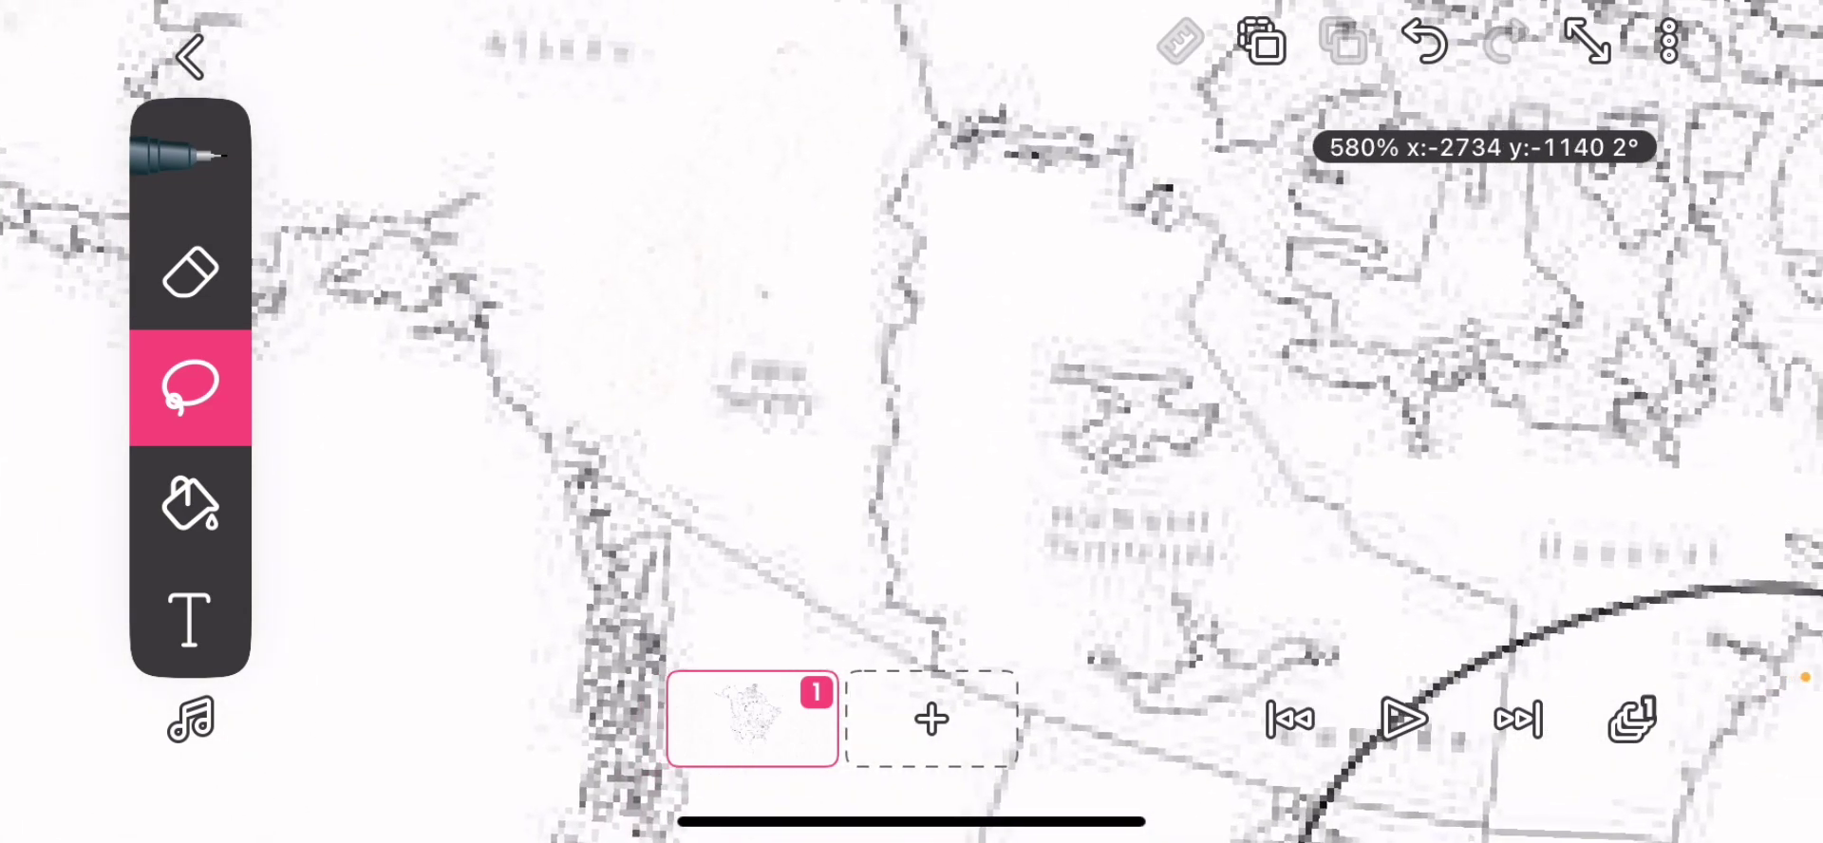
{"action": "scroll", "coordinate": [912, 429], "scroll_direction": "down", "scroll_amount": 2}
{"action": "scroll", "coordinate": [913, 428], "scroll_direction": "down", "scroll_amount": 2}
{"action": "scroll", "coordinate": [911, 429], "scroll_direction": "down", "scroll_amount": 3}
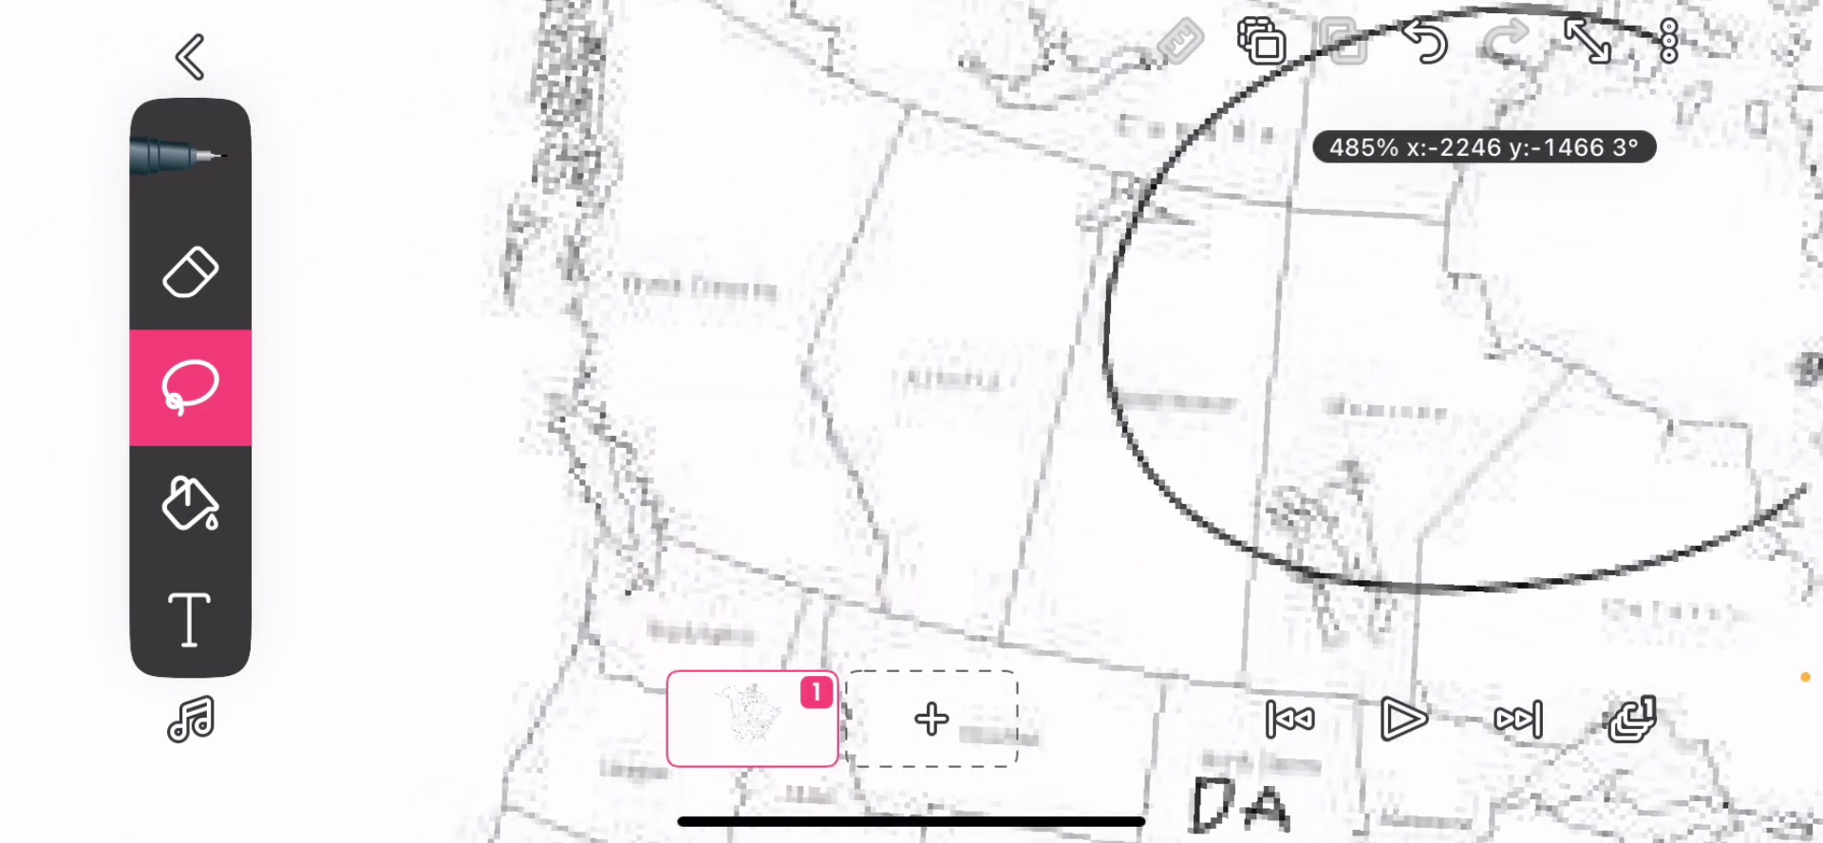
{"action": "scroll", "coordinate": [911, 427], "scroll_direction": "up", "scroll_amount": 1}
{"action": "scroll", "coordinate": [913, 427], "scroll_direction": "up", "scroll_amount": 3}
{"action": "scroll", "coordinate": [911, 428], "scroll_direction": "up", "scroll_amount": 2}
{"action": "scroll", "coordinate": [911, 427], "scroll_direction": "up", "scroll_amount": 2}
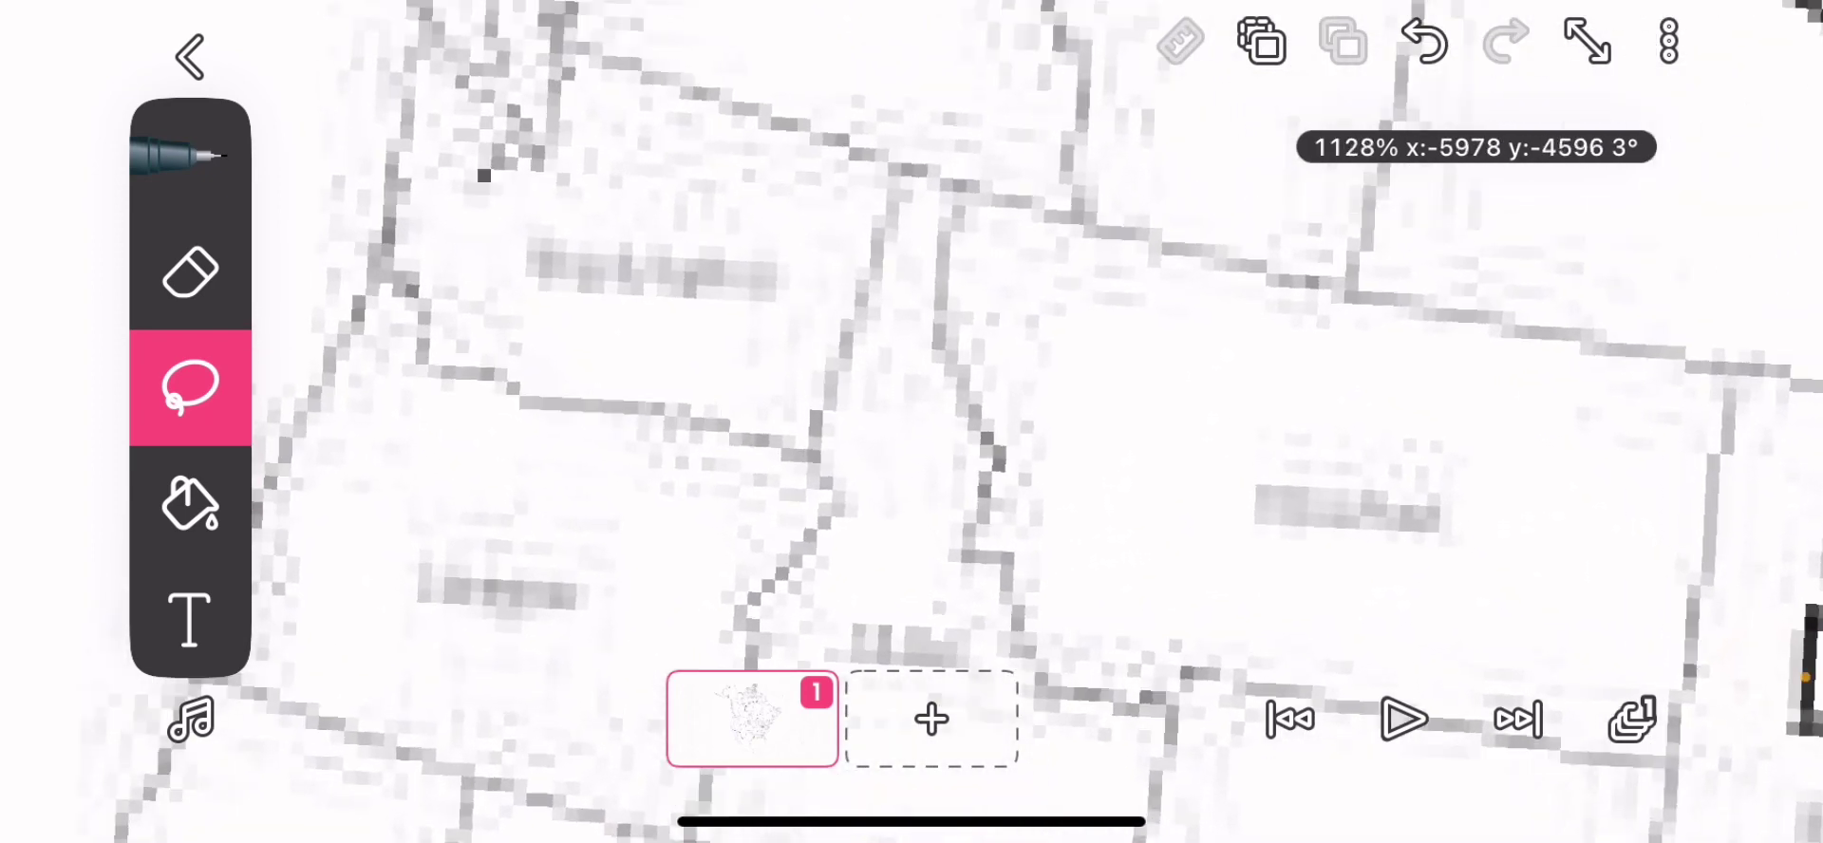
{"action": "scroll", "coordinate": [912, 428], "scroll_direction": "up", "scroll_amount": 2}
{"action": "scroll", "coordinate": [912, 428], "scroll_direction": "up", "scroll_amount": 2}
{"action": "scroll", "coordinate": [912, 428], "scroll_direction": "down", "scroll_amount": 2}
{"action": "scroll", "coordinate": [911, 427], "scroll_direction": "down", "scroll_amount": 2}
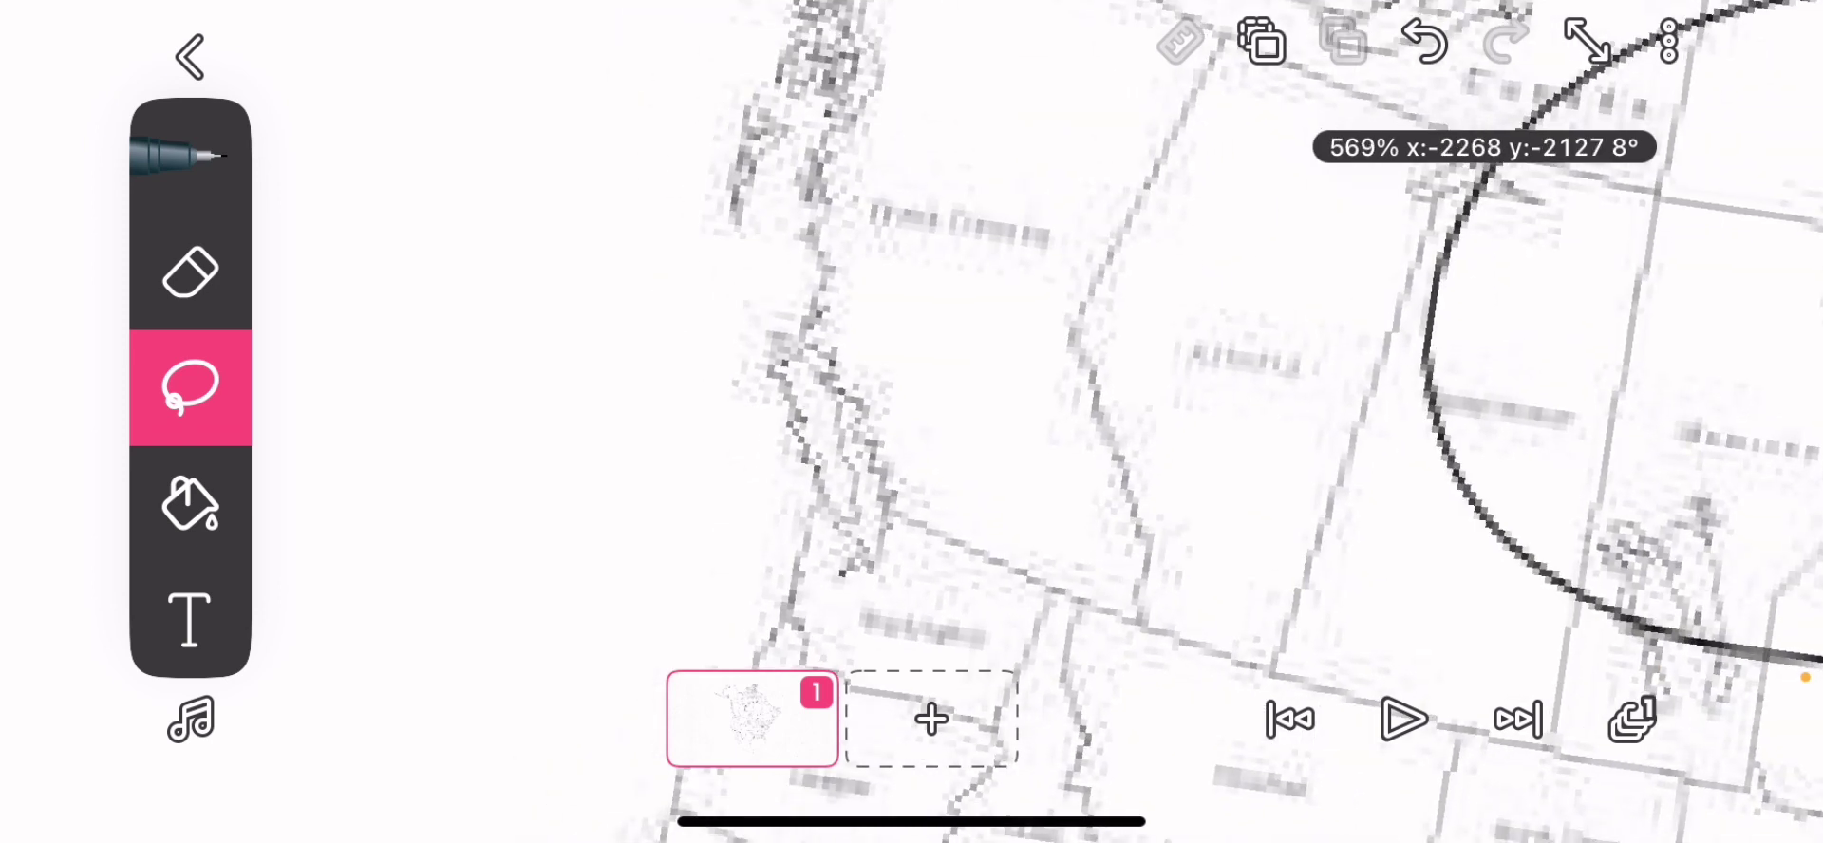
{"action": "scroll", "coordinate": [912, 429], "scroll_direction": "up", "scroll_amount": 2}
{"action": "scroll", "coordinate": [911, 427], "scroll_direction": "up", "scroll_amount": 2}
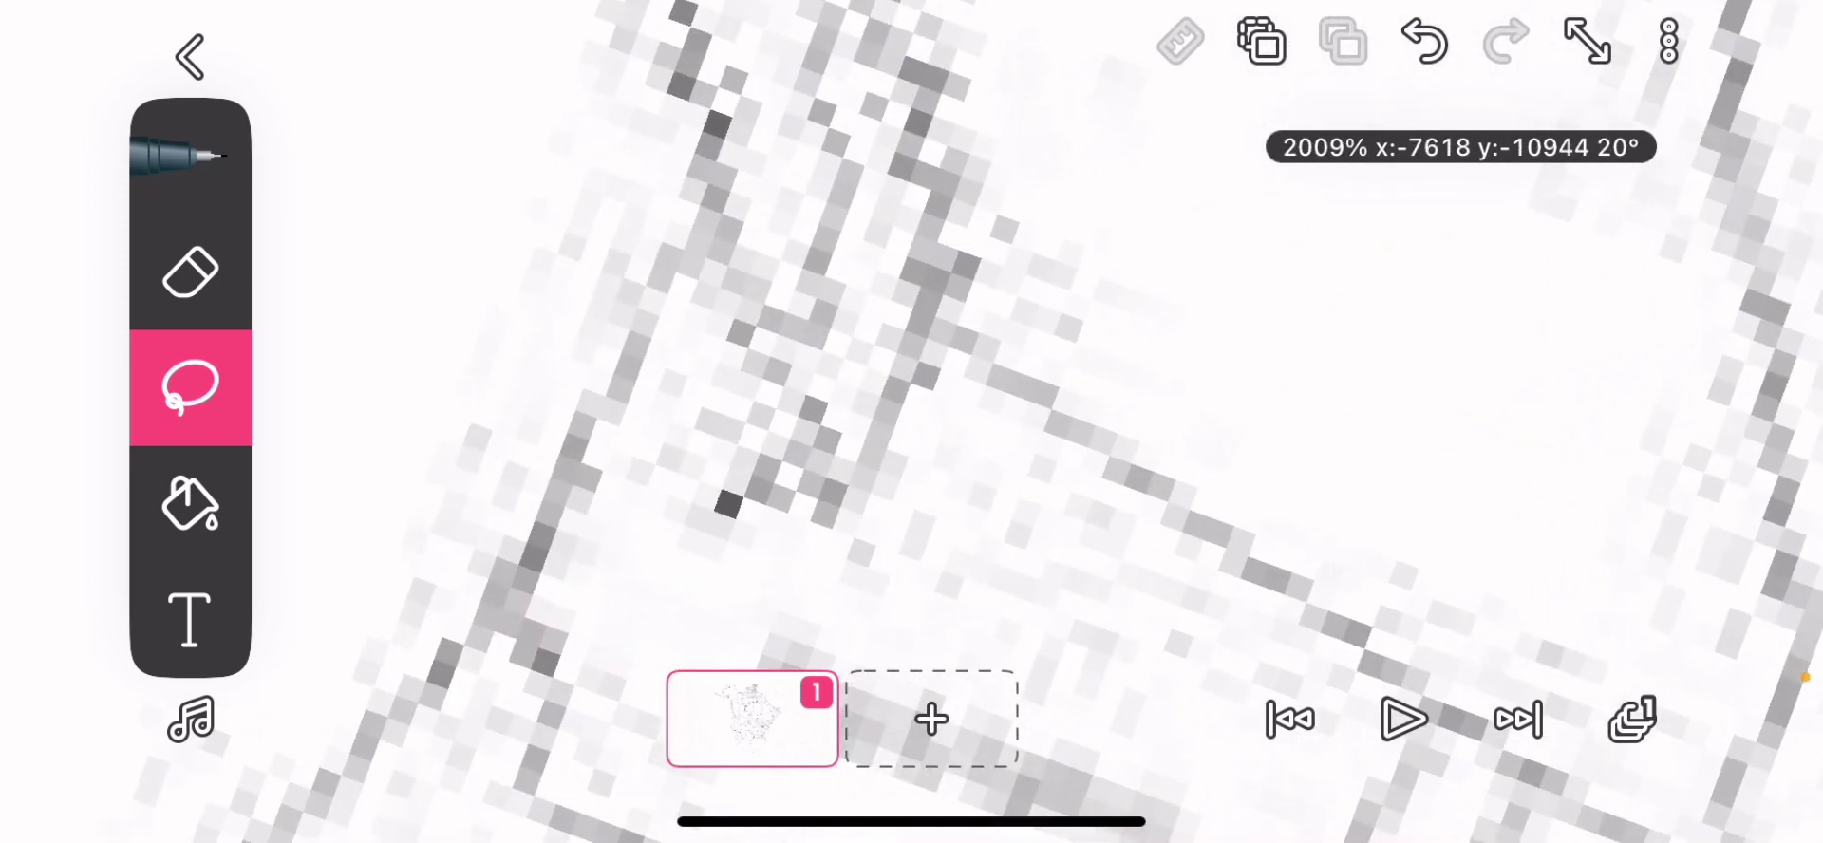
{"action": "scroll", "coordinate": [911, 427], "scroll_direction": "up", "scroll_amount": 1}
{"action": "scroll", "coordinate": [913, 428], "scroll_direction": "down", "scroll_amount": 1}
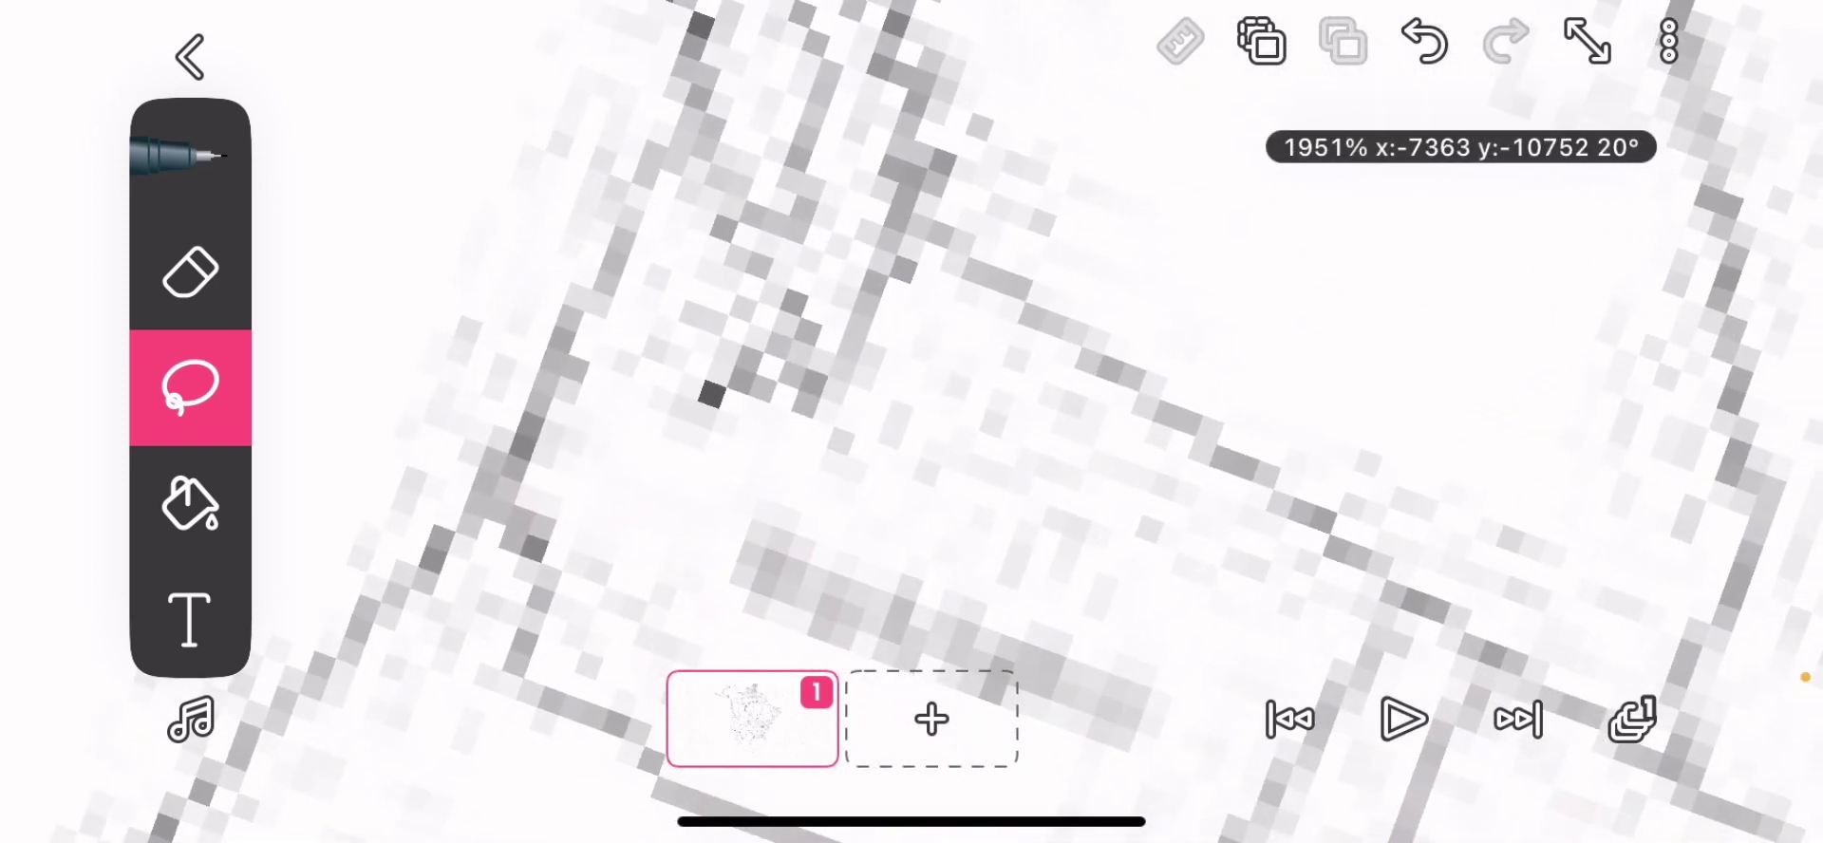
{"action": "scroll", "coordinate": [911, 428], "scroll_direction": "up", "scroll_amount": 1}
{"action": "scroll", "coordinate": [912, 427], "scroll_direction": "down", "scroll_amount": 1}
{"action": "scroll", "coordinate": [912, 428], "scroll_direction": "down", "scroll_amount": 1}
{"action": "scroll", "coordinate": [912, 428], "scroll_direction": "down", "scroll_amount": 2}
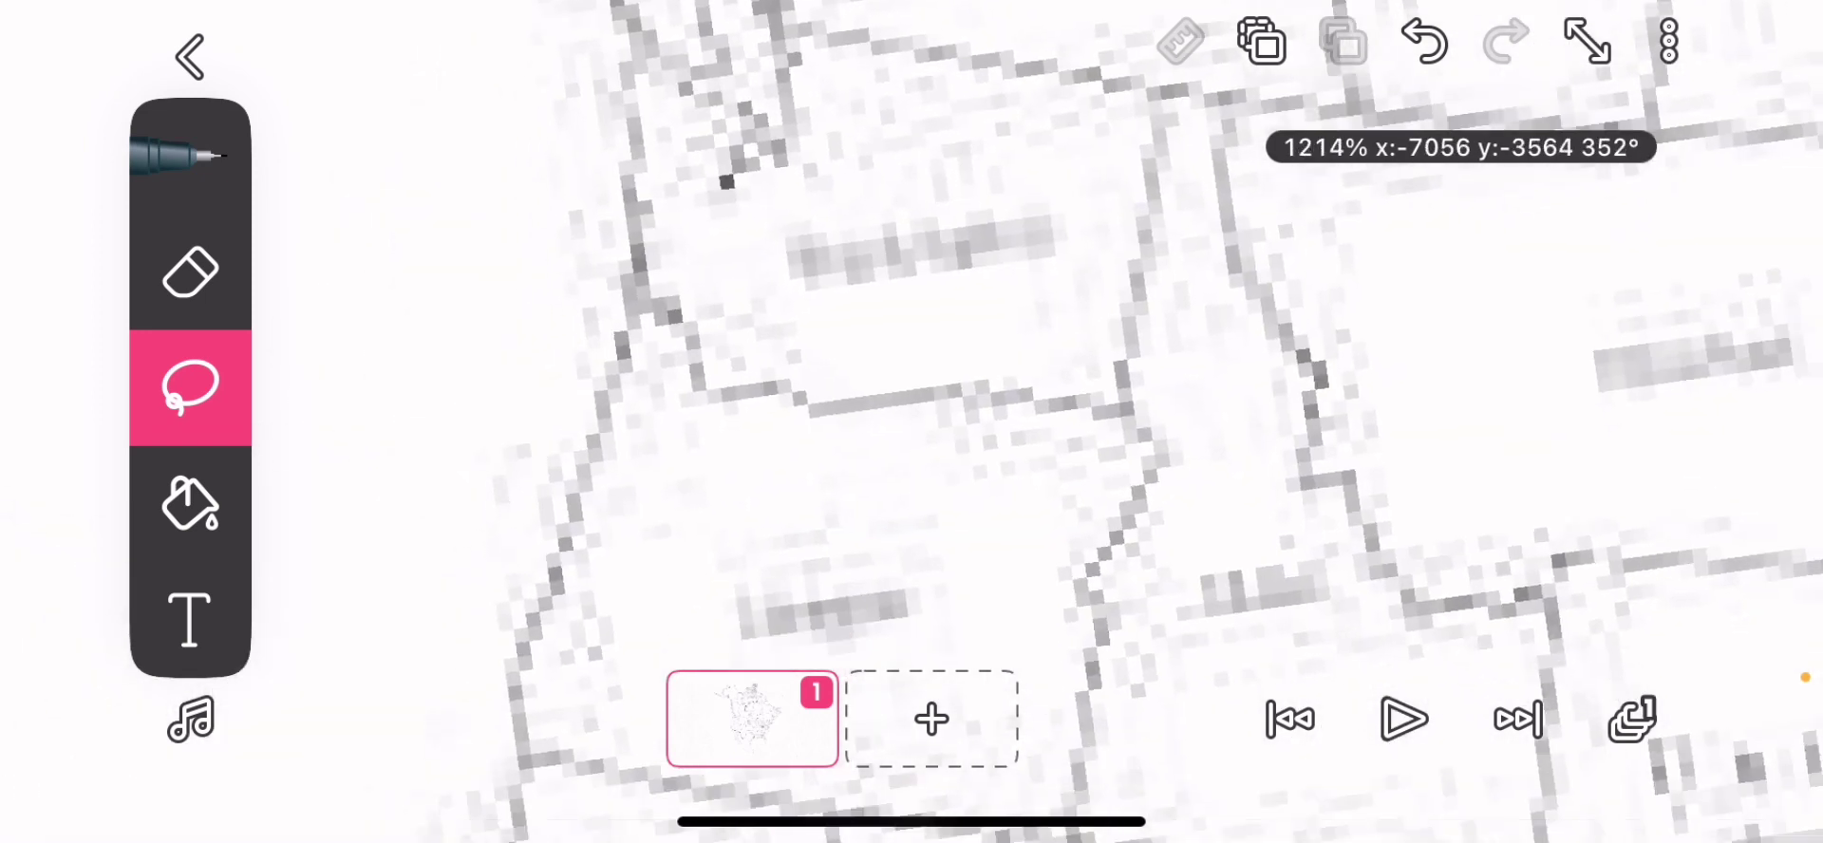
{"action": "scroll", "coordinate": [913, 428], "scroll_direction": "up", "scroll_amount": 1}
{"action": "scroll", "coordinate": [912, 428], "scroll_direction": "up", "scroll_amount": 1}
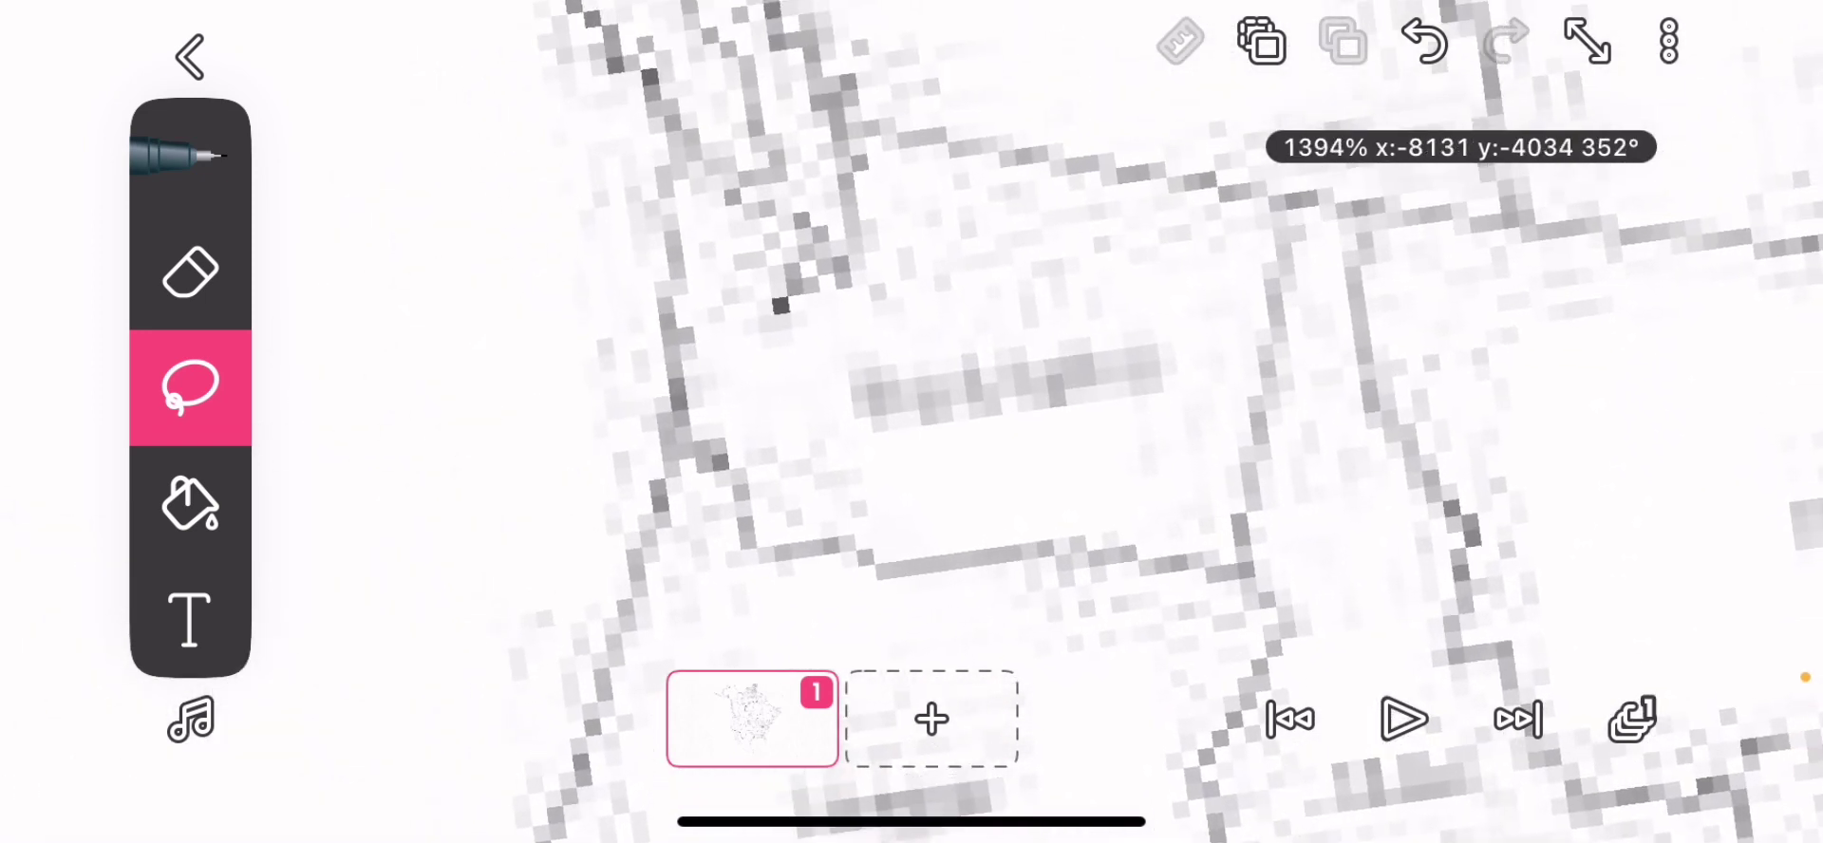
{"action": "scroll", "coordinate": [911, 427], "scroll_direction": "down", "scroll_amount": 1}
{"action": "scroll", "coordinate": [912, 428], "scroll_direction": "up", "scroll_amount": 2}
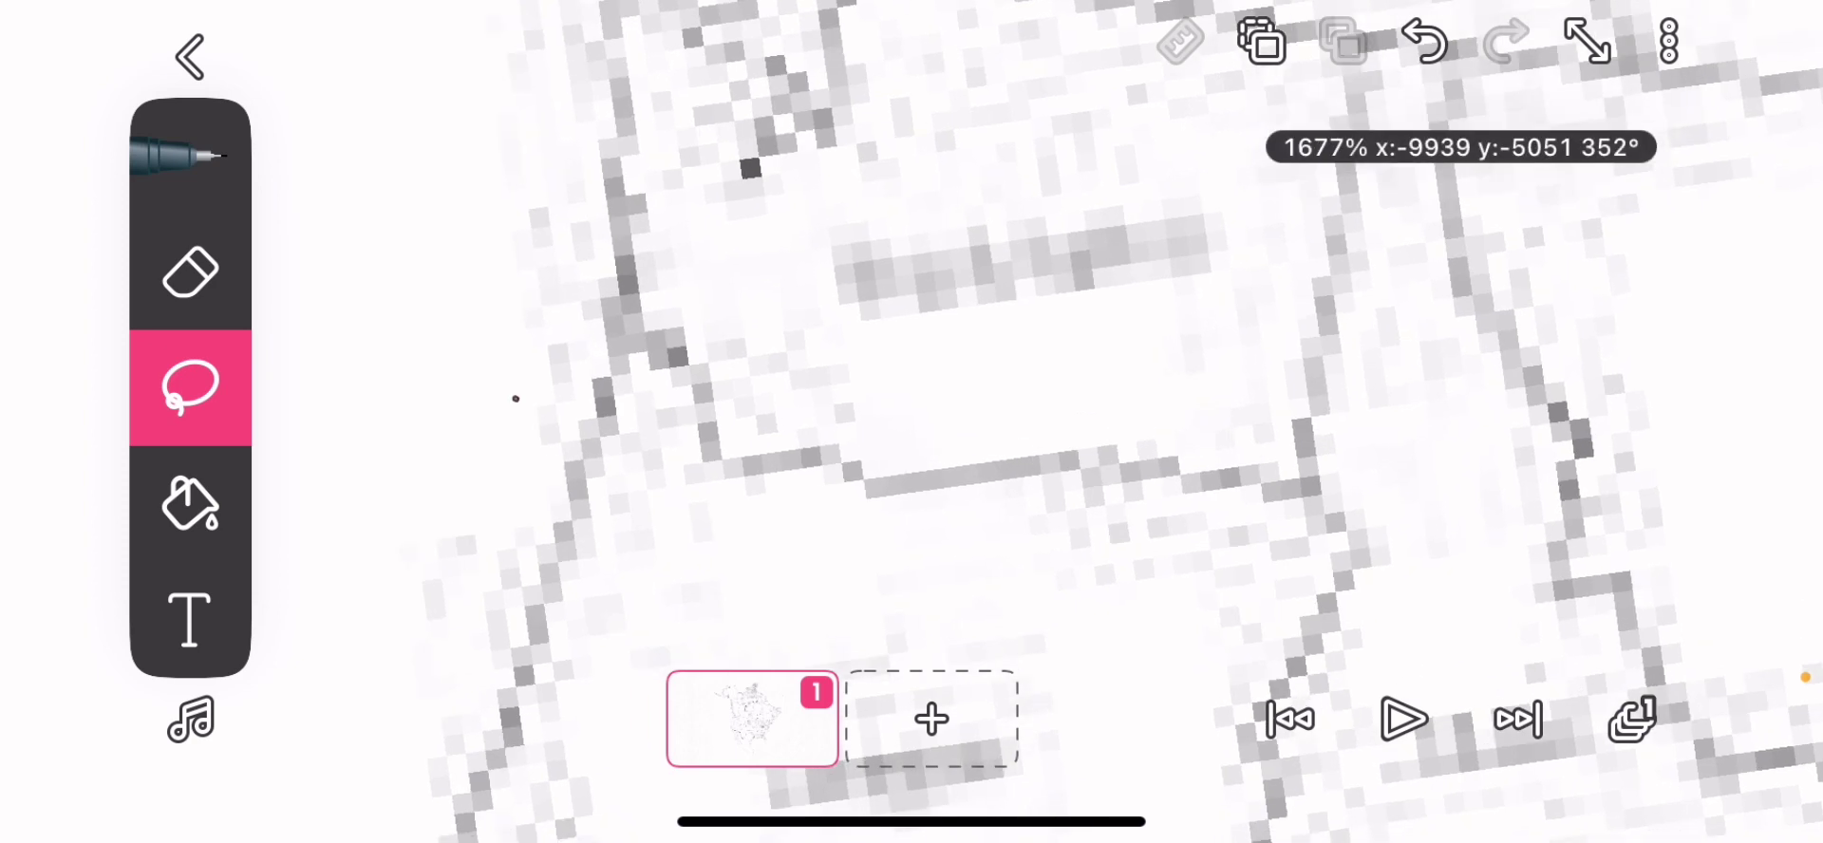
{"action": "scroll", "coordinate": [913, 427], "scroll_direction": "up", "scroll_amount": 1}
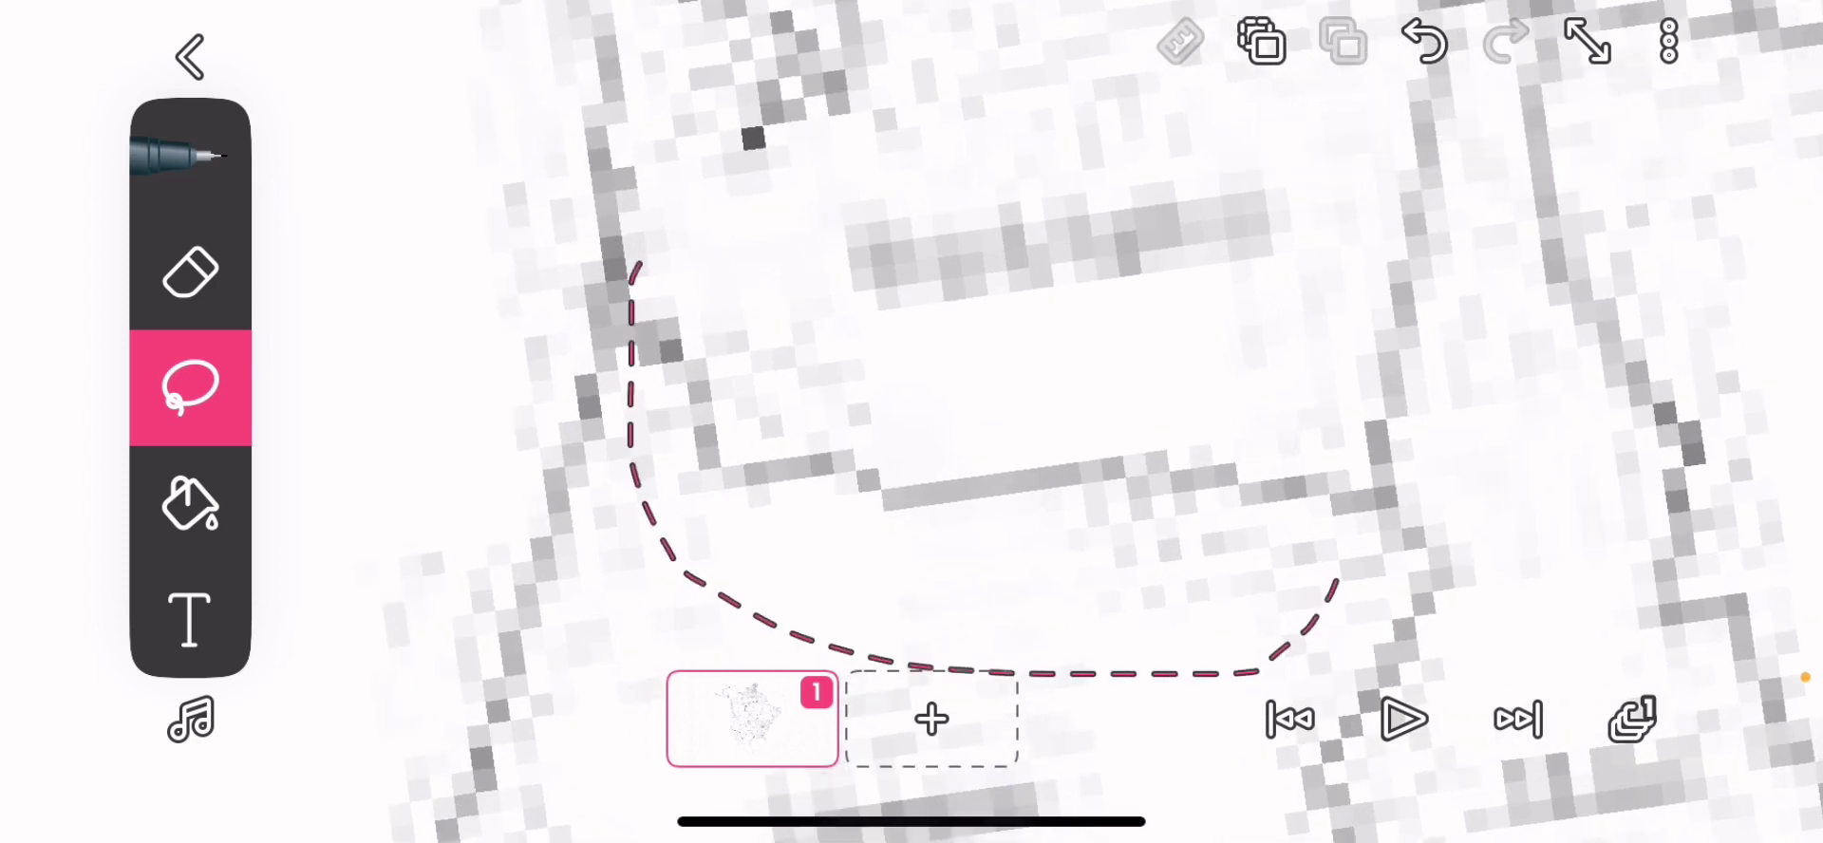
Lasso a patch around the Washington and Oregon area
{"action": "left_click_drag", "start_coordinate": [1279, 338], "coordinate": [1253, 317]}
{"action": "scroll", "coordinate": [912, 427], "scroll_direction": "down", "scroll_amount": 2}
{"action": "scroll", "coordinate": [912, 428], "scroll_direction": "down", "scroll_amount": 3}
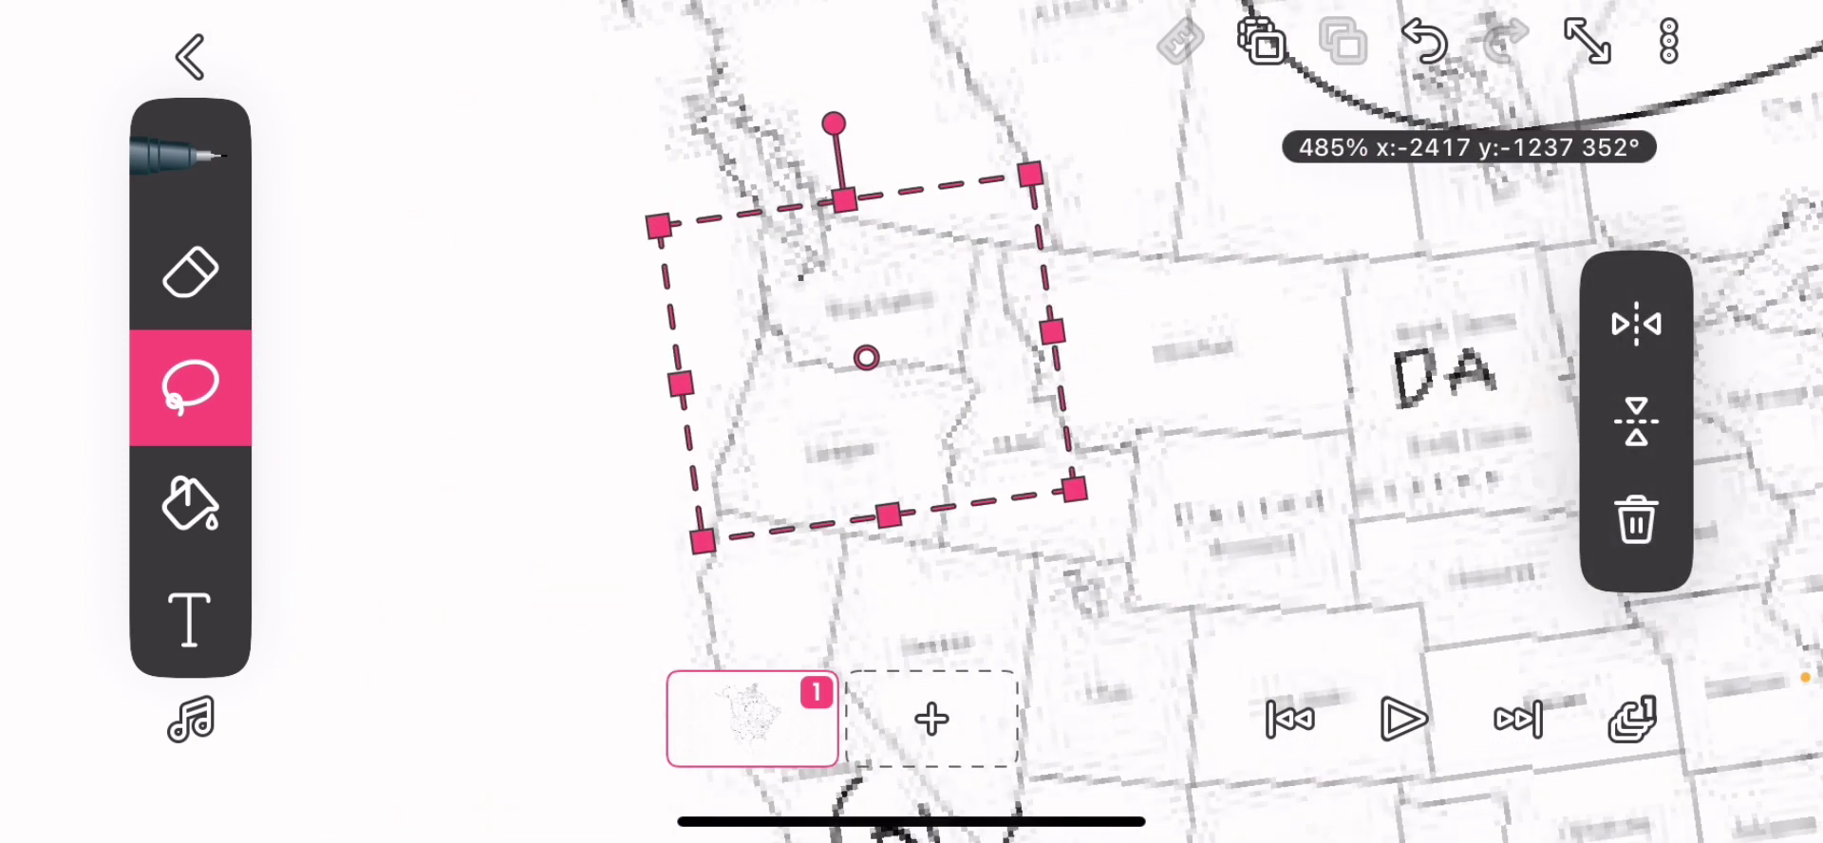
{"action": "scroll", "coordinate": [913, 428], "scroll_direction": "down", "scroll_amount": 1}
{"action": "scroll", "coordinate": [913, 427], "scroll_direction": "down", "scroll_amount": 4}
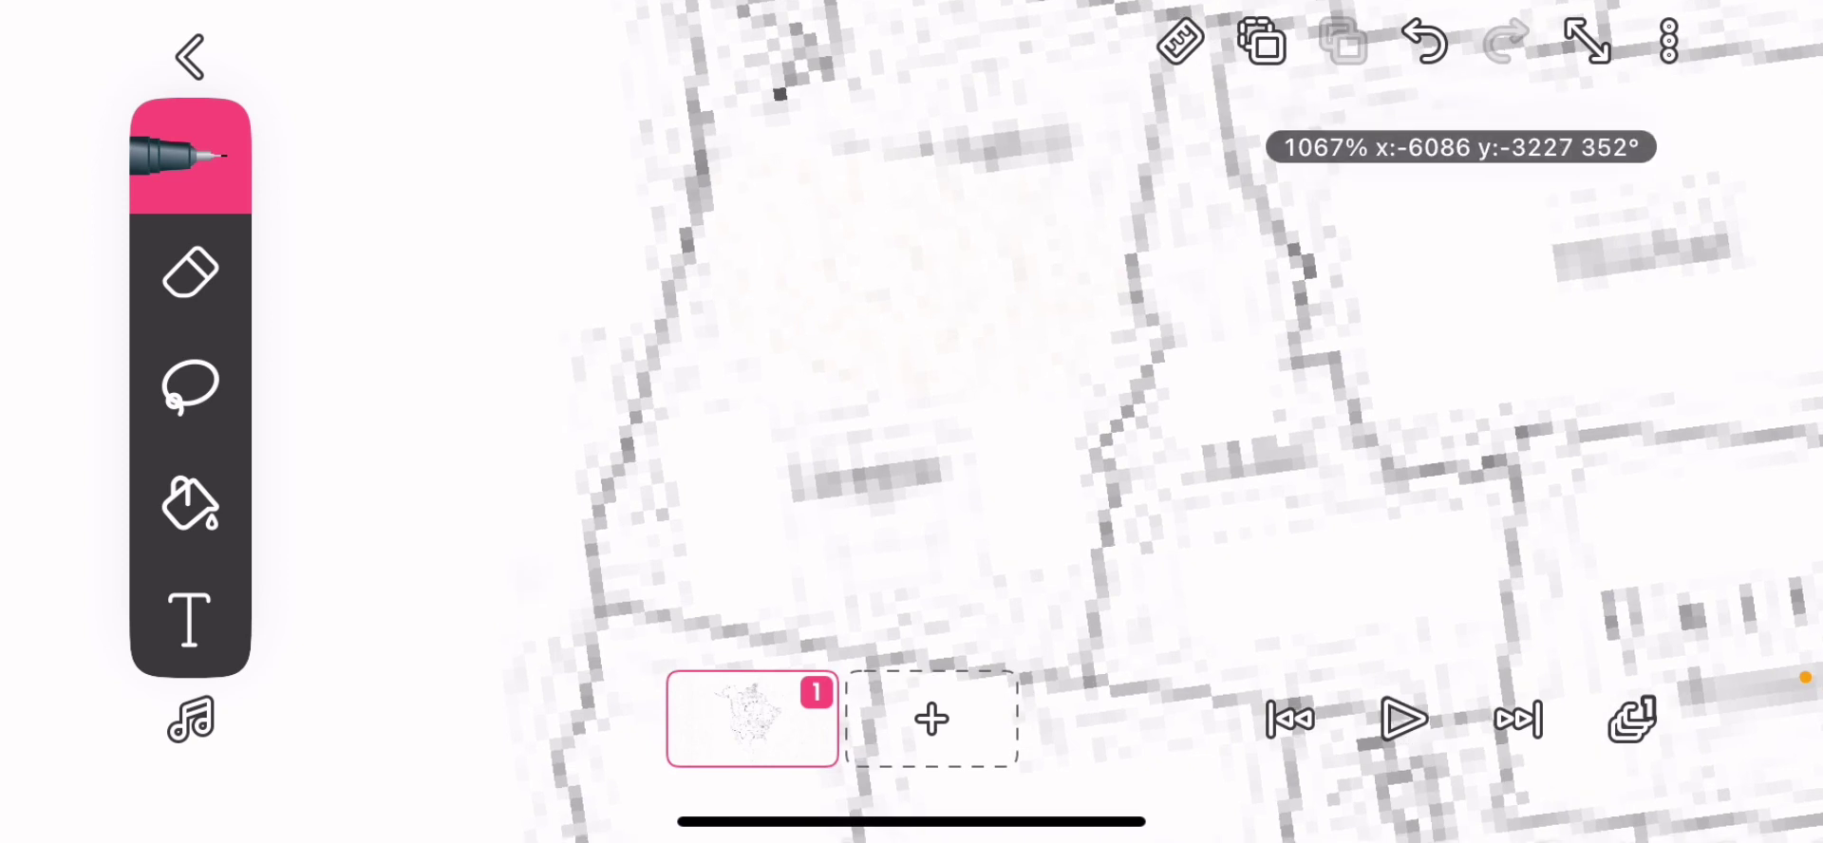
{"action": "scroll", "coordinate": [1182, 423], "scroll_direction": "down", "scroll_amount": 1}
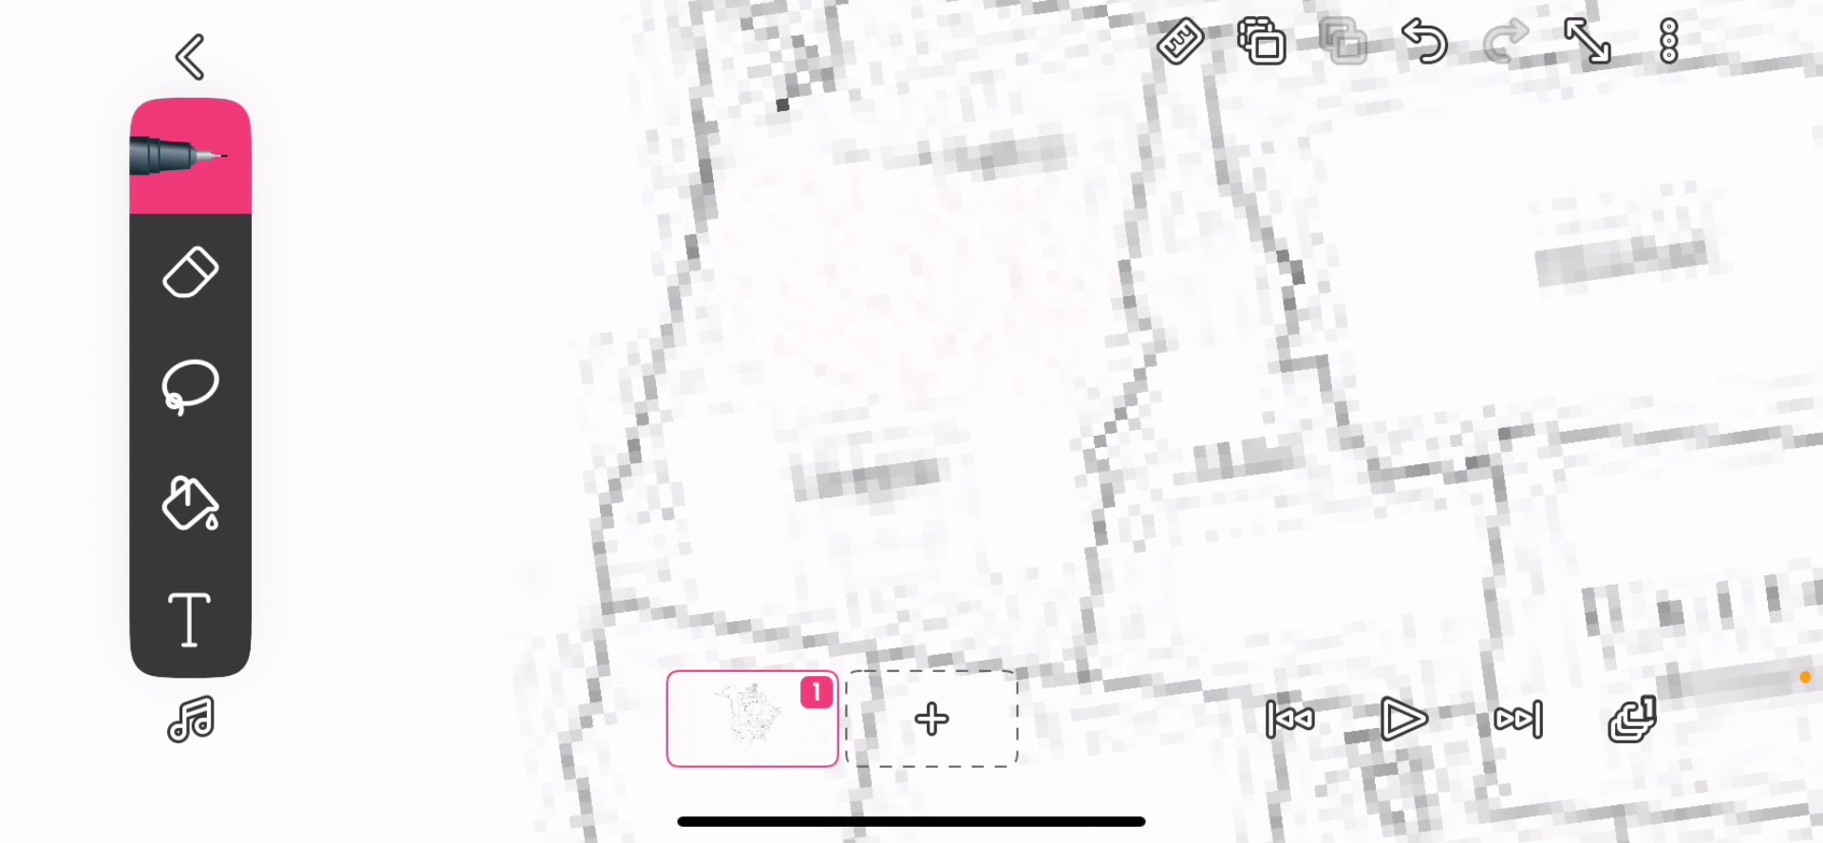
Add a typed 'Washigon' label, shrink it, and move it into Washington state
{"action": "left_click", "coordinate": [189, 619]}
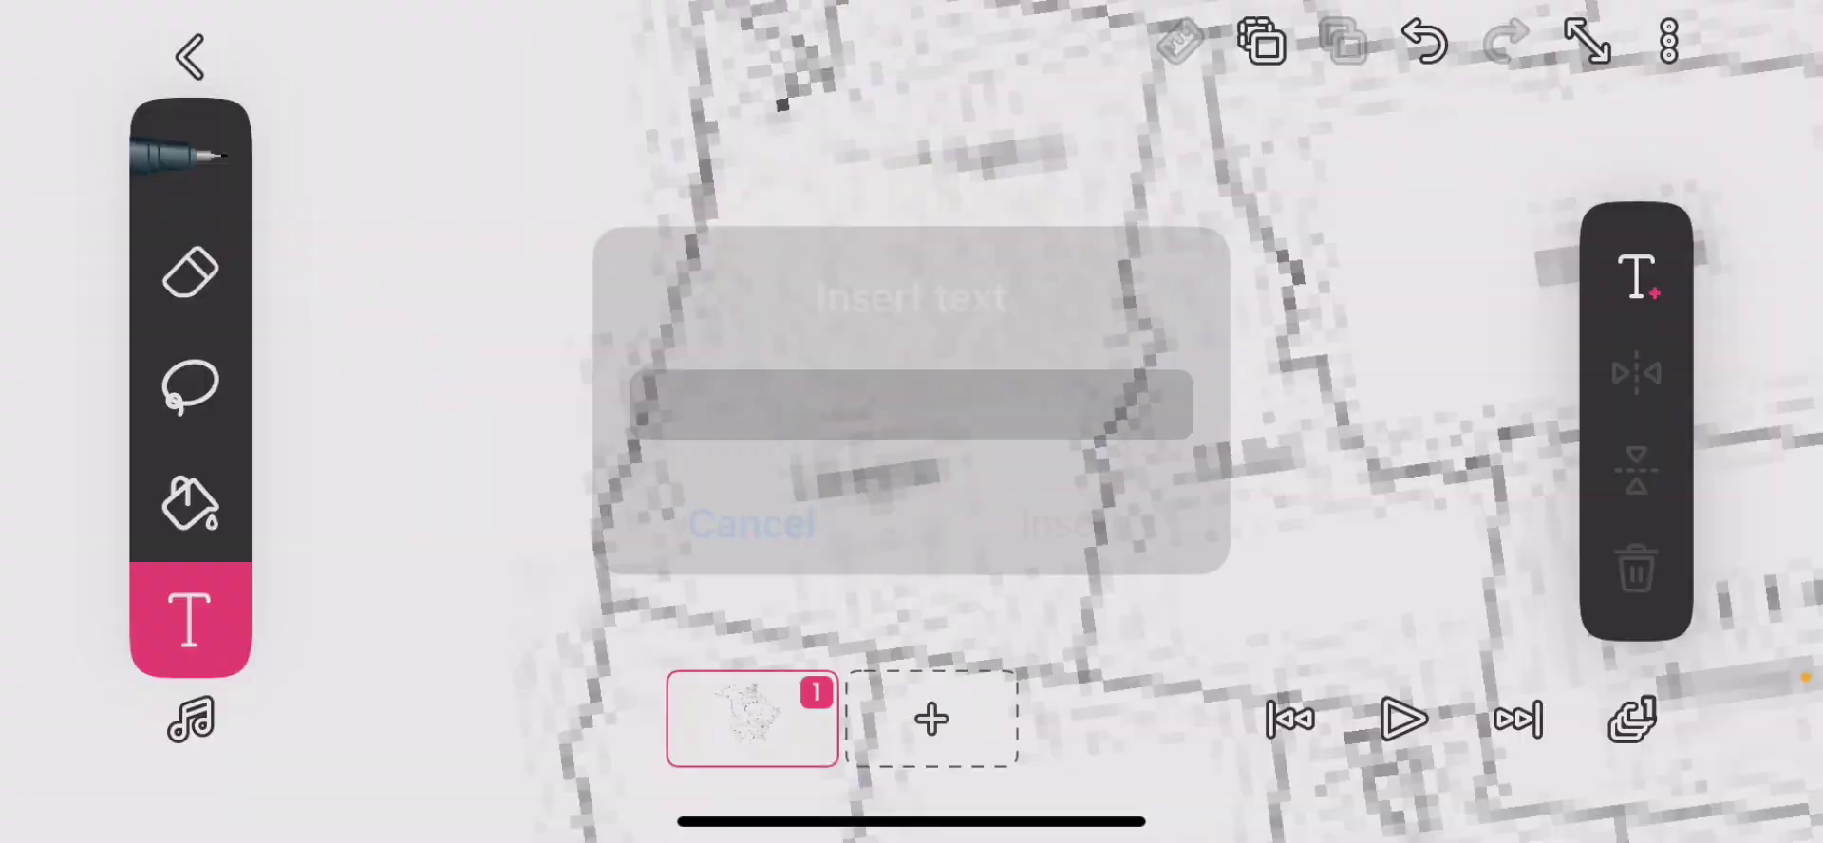
{"action": "type", "text": "Was"}
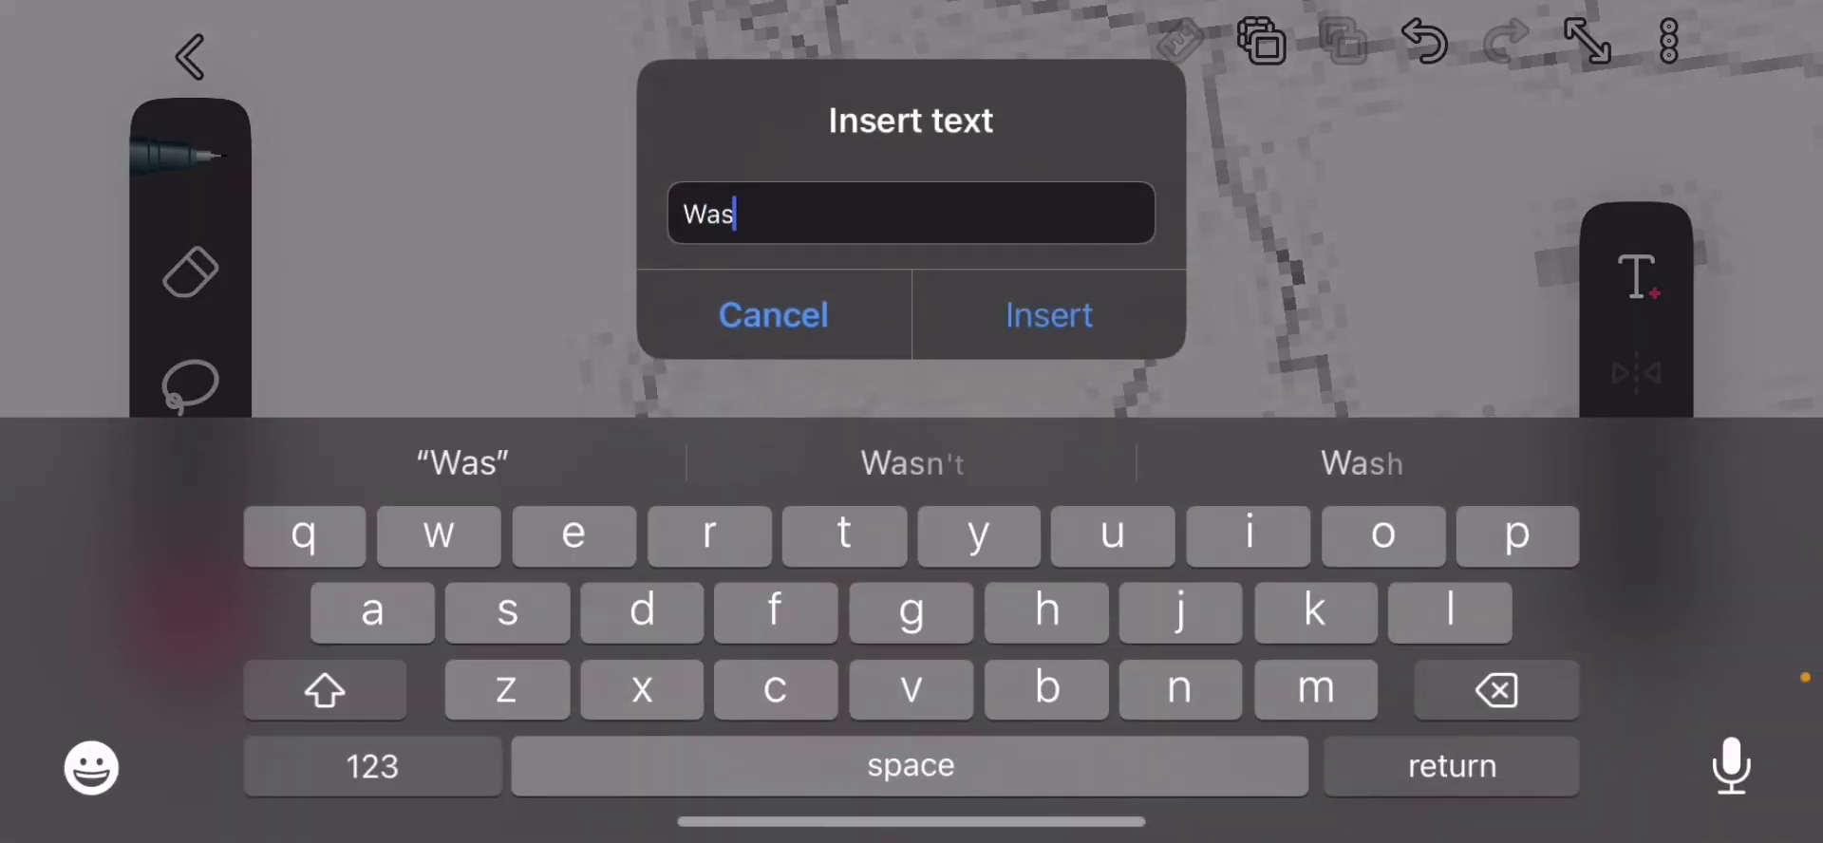
{"action": "type", "text": "higon"}
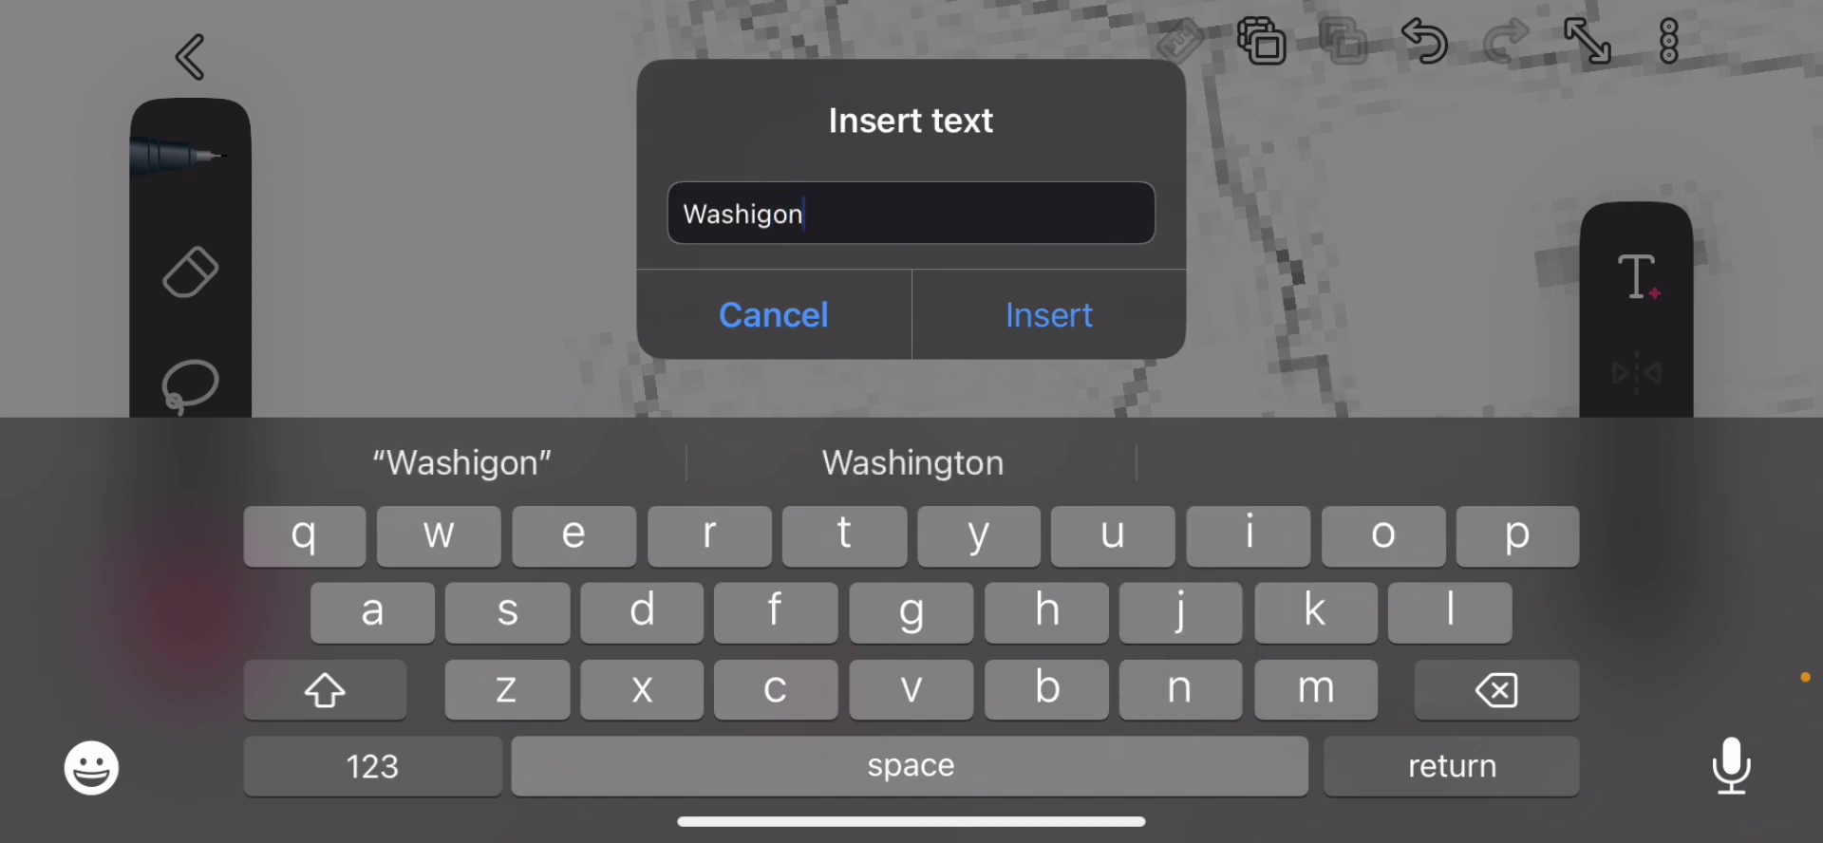
{"action": "key", "text": "Return"}
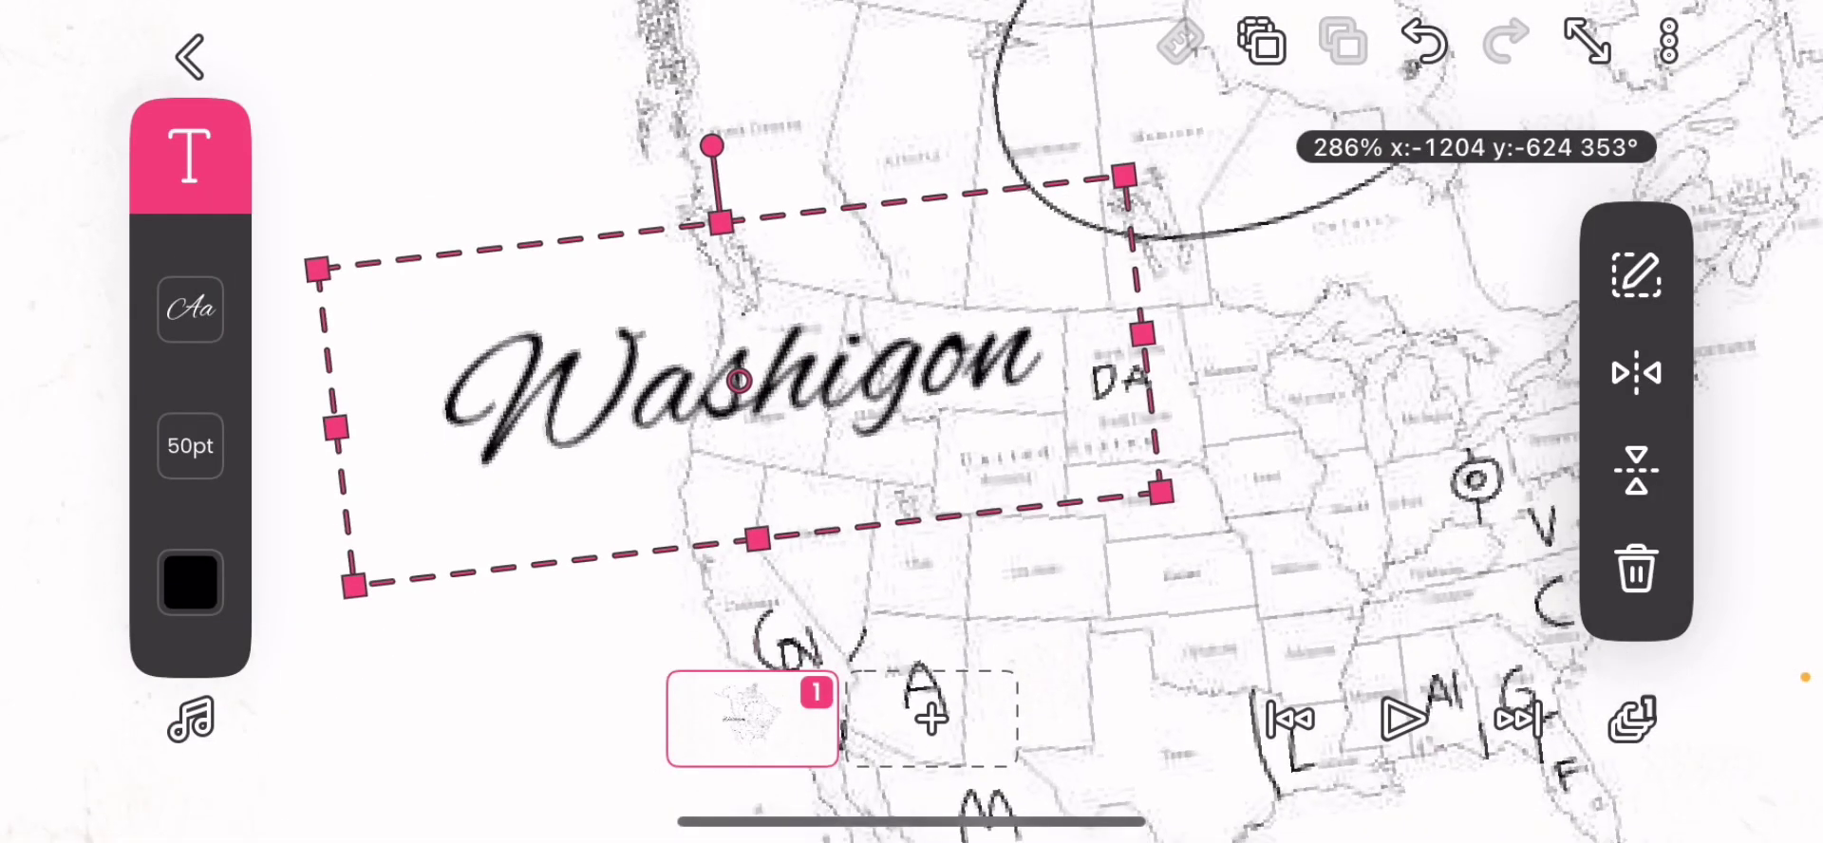
{"action": "type", "text": "Washigon"}
{"action": "left_click_drag", "start_coordinate": [1142, 335], "coordinate": [899, 362]}
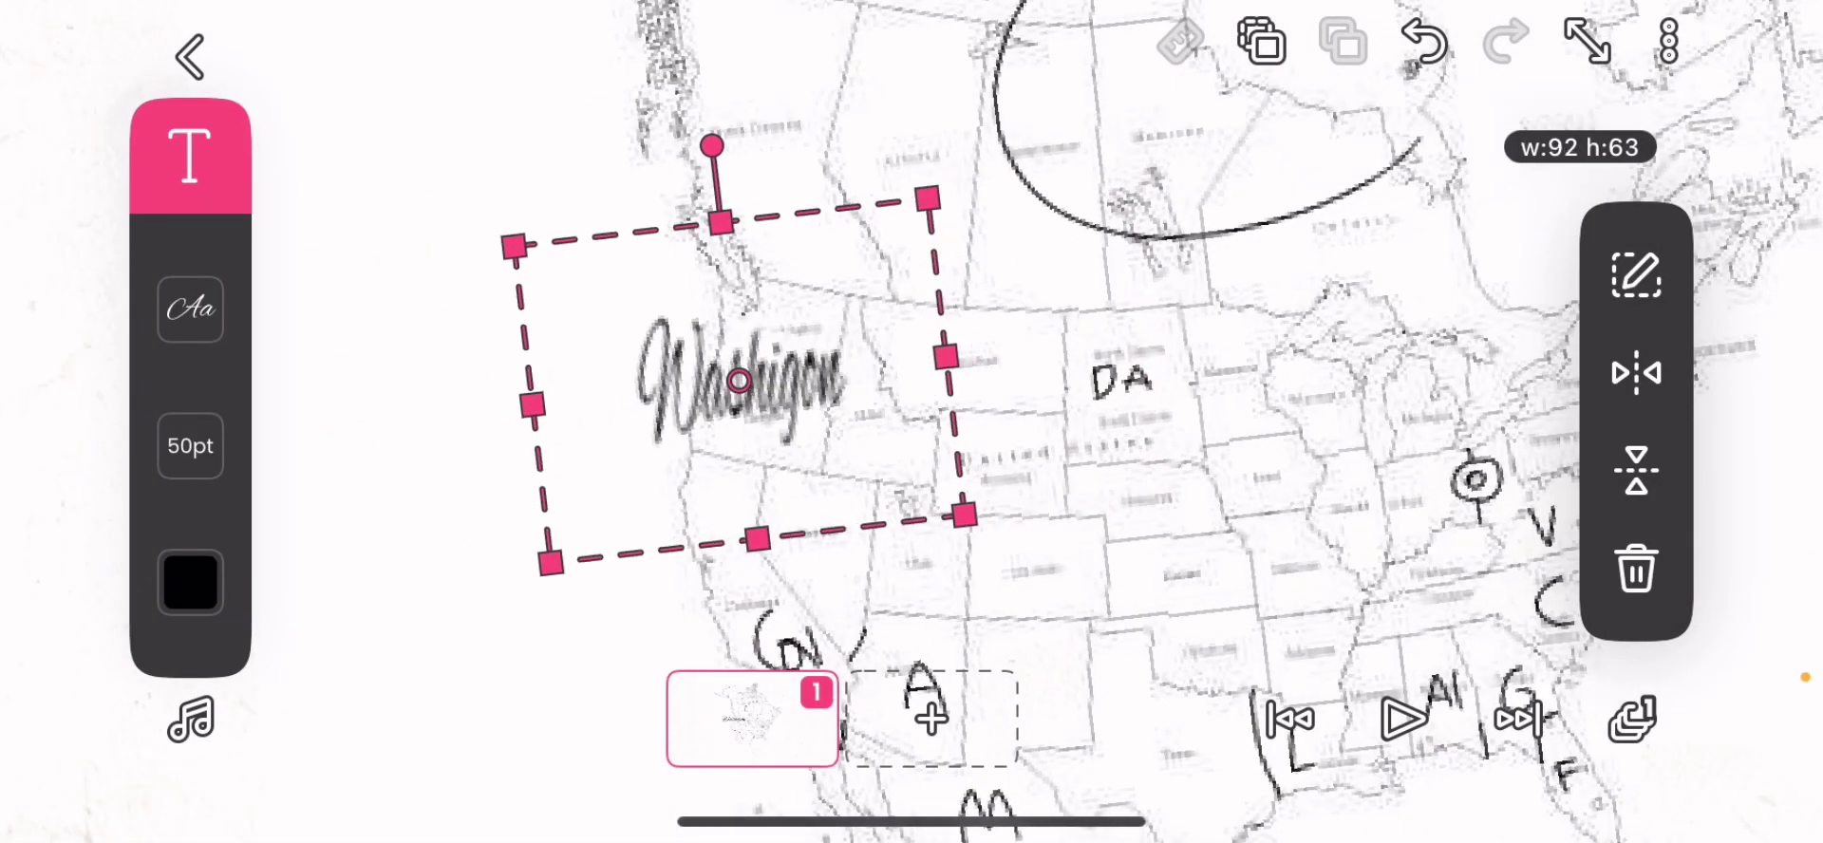
{"action": "left_click_drag", "start_coordinate": [756, 538], "coordinate": [749, 460]}
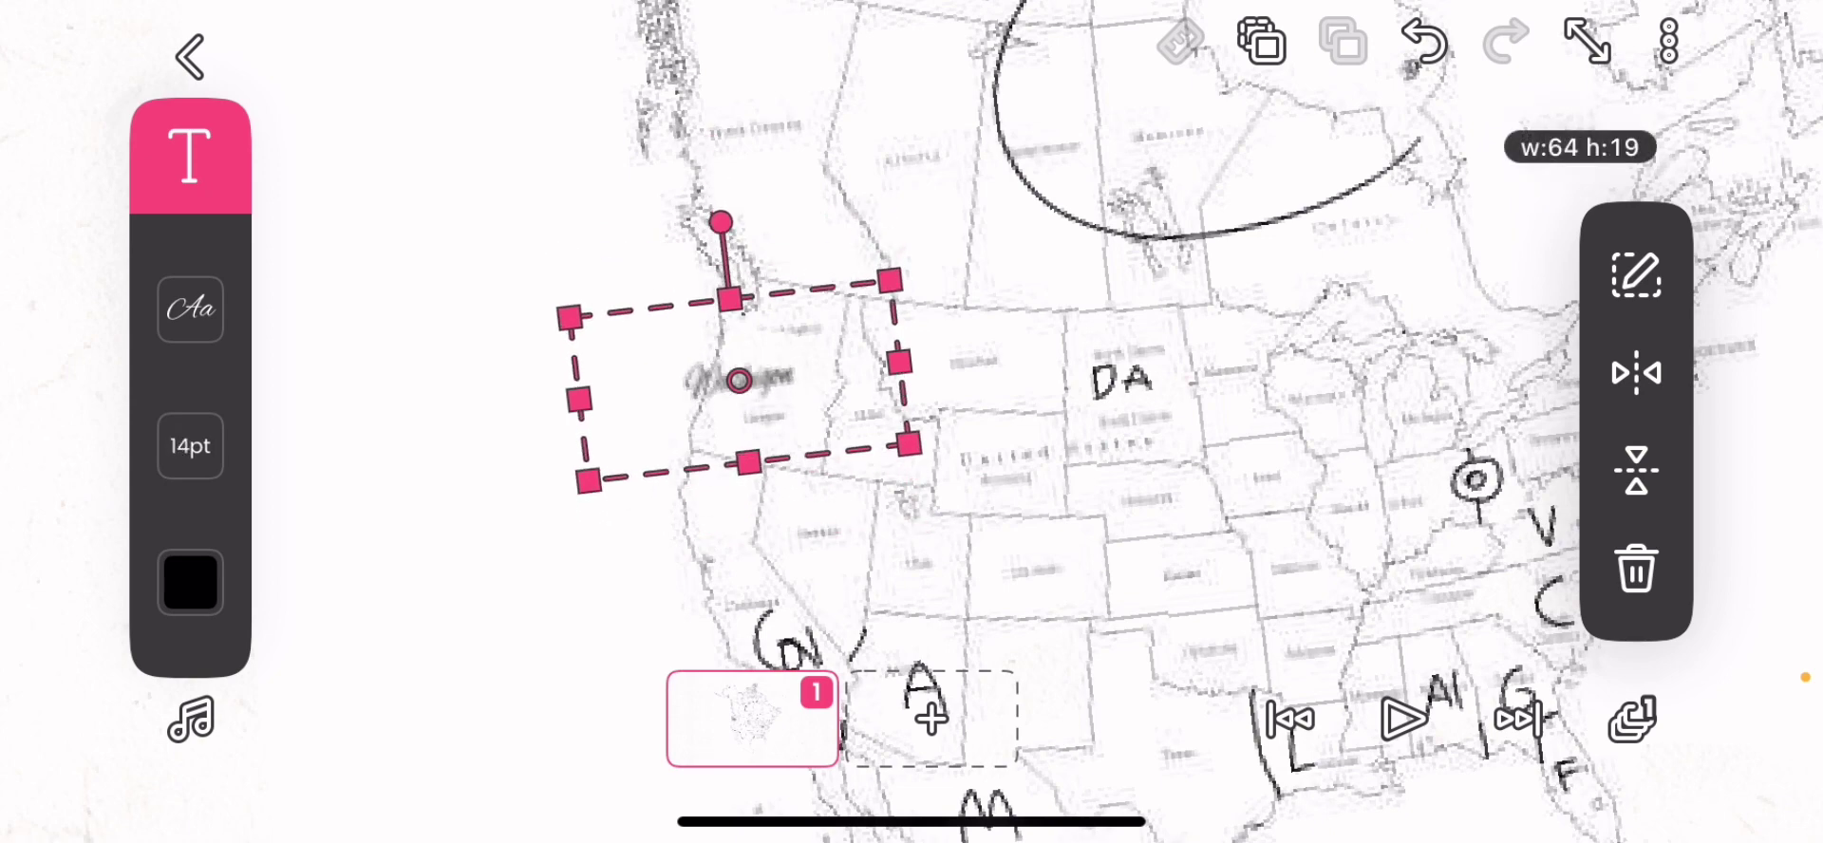
{"action": "scroll", "coordinate": [669, 341], "scroll_direction": "up", "scroll_amount": 5}
{"action": "scroll", "coordinate": [670, 341], "scroll_direction": "up", "scroll_amount": 1}
{"action": "left_click_drag", "start_coordinate": [1184, 523], "coordinate": [1182, 500]}
{"action": "mouse_move", "coordinate": [666, 331]}
{"action": "left_mouse_down"}
{"action": "mouse_move", "coordinate": [774, 338]}
{"action": "mouse_move", "coordinate": [762, 349]}
{"action": "left_mouse_up"}
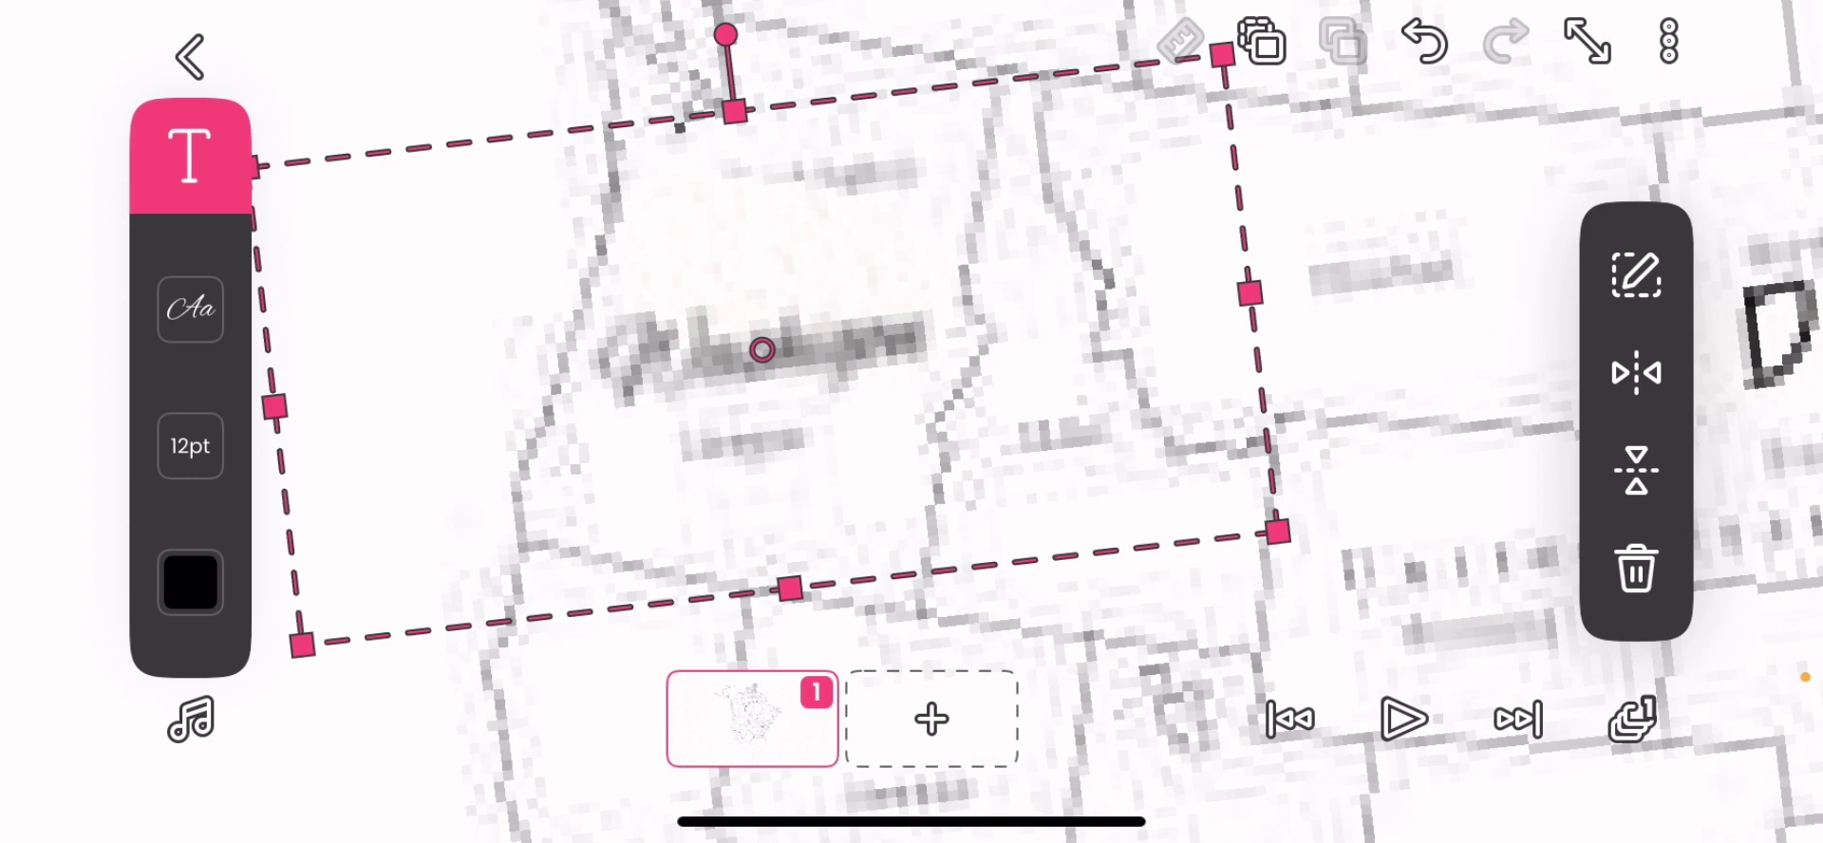
{"action": "scroll", "coordinate": [1140, 428], "scroll_direction": "down", "scroll_amount": 3}
{"action": "scroll", "coordinate": [1140, 427], "scroll_direction": "down", "scroll_amount": 3}
{"action": "scroll", "coordinate": [1139, 428], "scroll_direction": "down", "scroll_amount": 5}
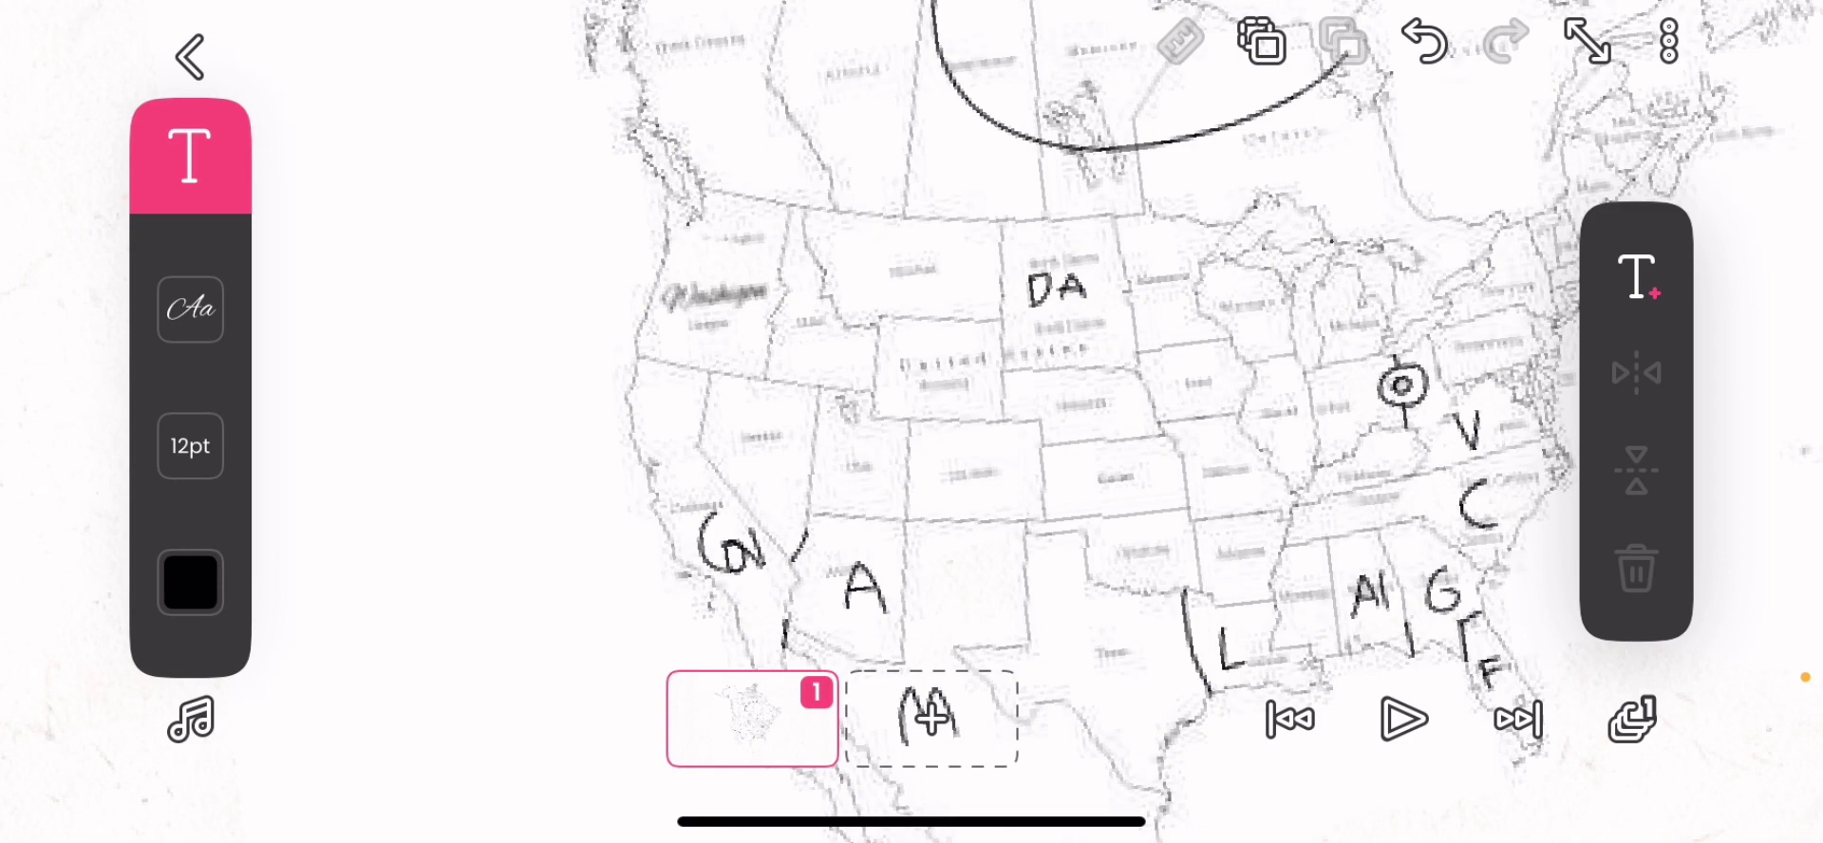
{"action": "scroll", "coordinate": [791, 322], "scroll_direction": "up", "scroll_amount": 3}
{"action": "scroll", "coordinate": [790, 323], "scroll_direction": "up", "scroll_amount": 3}
{"action": "scroll", "coordinate": [790, 322], "scroll_direction": "up", "scroll_amount": 2}
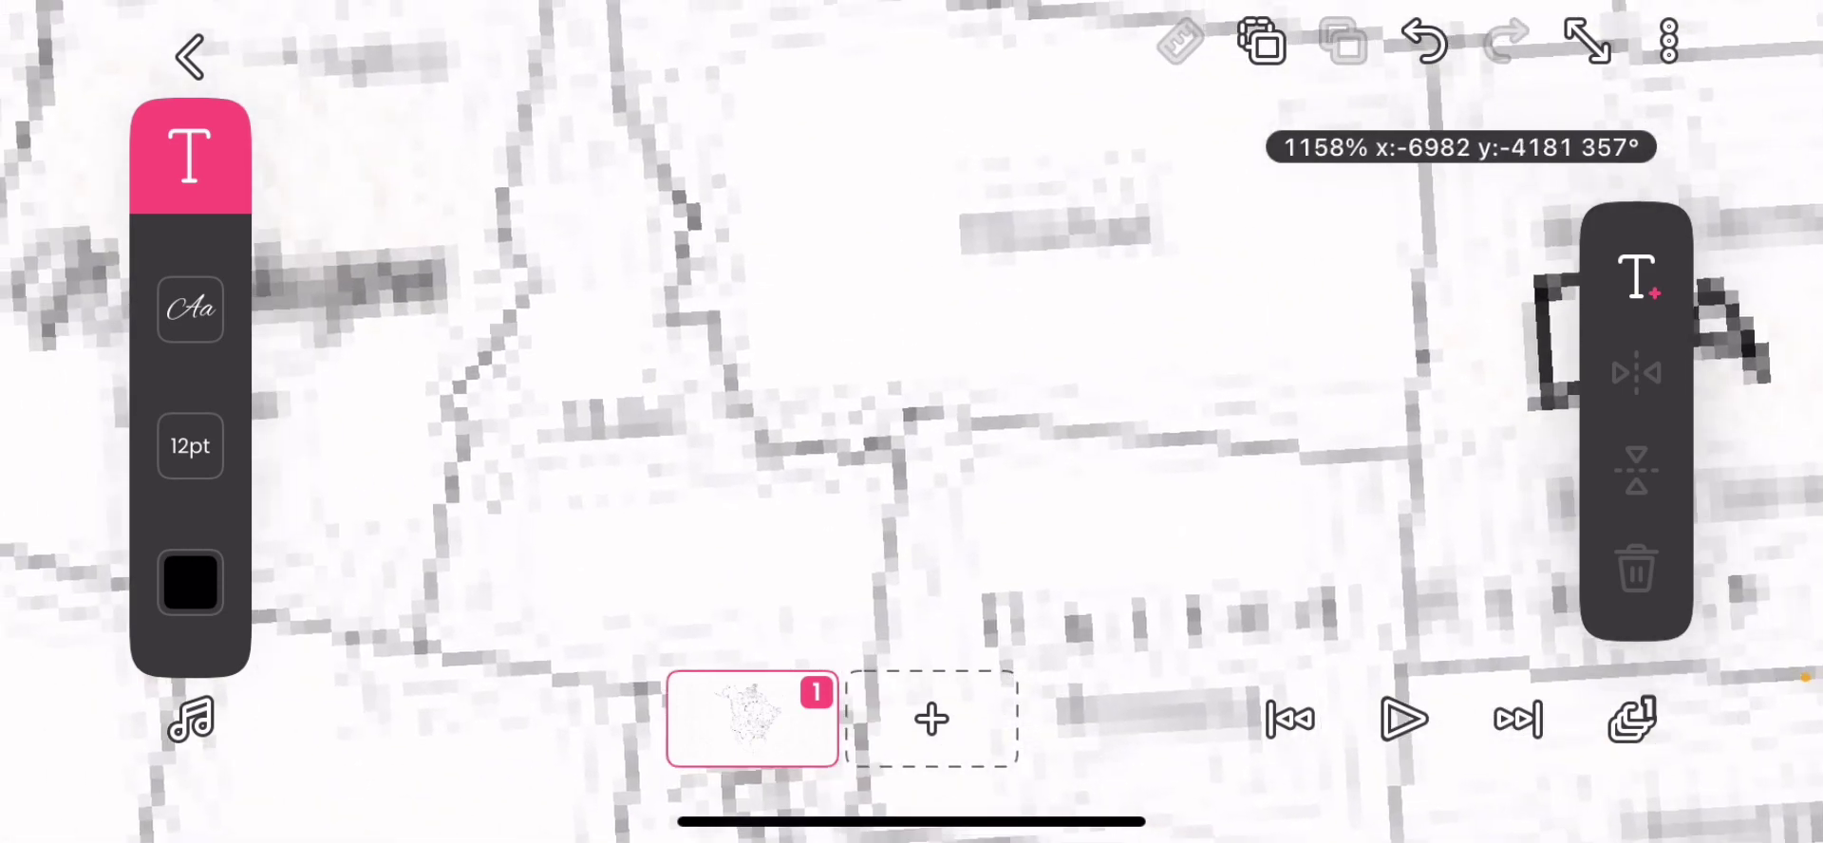
Trace the Idaho–Montana border as a bold pen line and lasso around the new stroke
{"action": "left_click", "coordinate": [189, 157]}
{"action": "scroll", "coordinate": [912, 427], "scroll_direction": "up", "scroll_amount": 1}
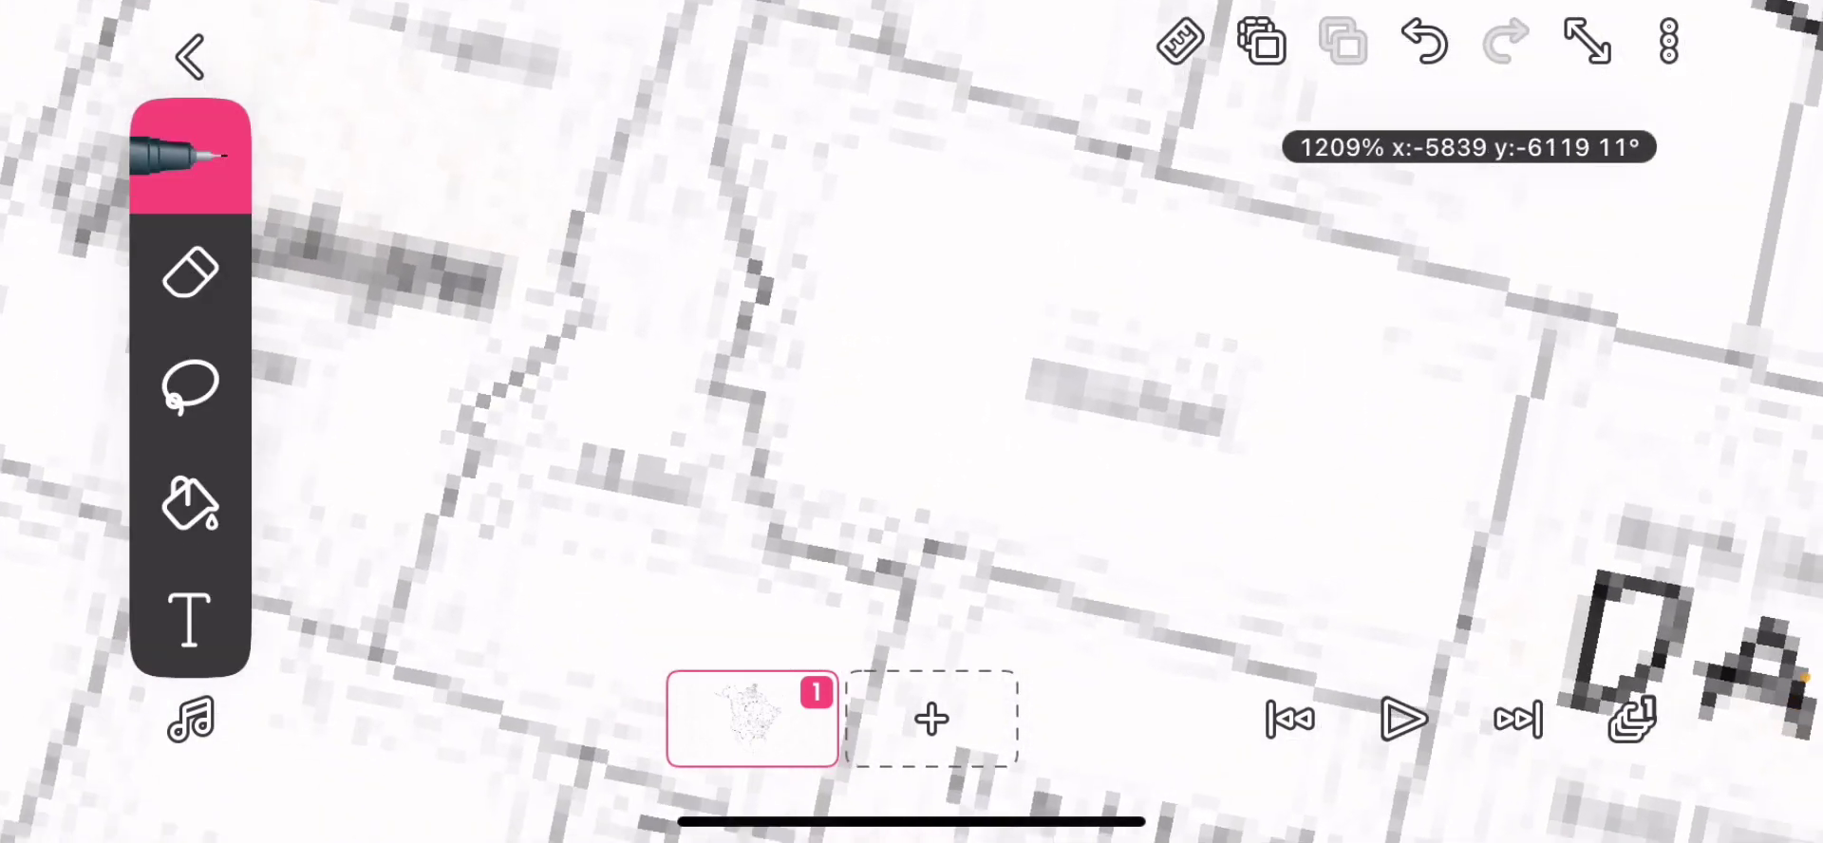
{"action": "scroll", "coordinate": [912, 428], "scroll_direction": "up", "scroll_amount": 2}
{"action": "scroll", "coordinate": [911, 428], "scroll_direction": "down", "scroll_amount": 2}
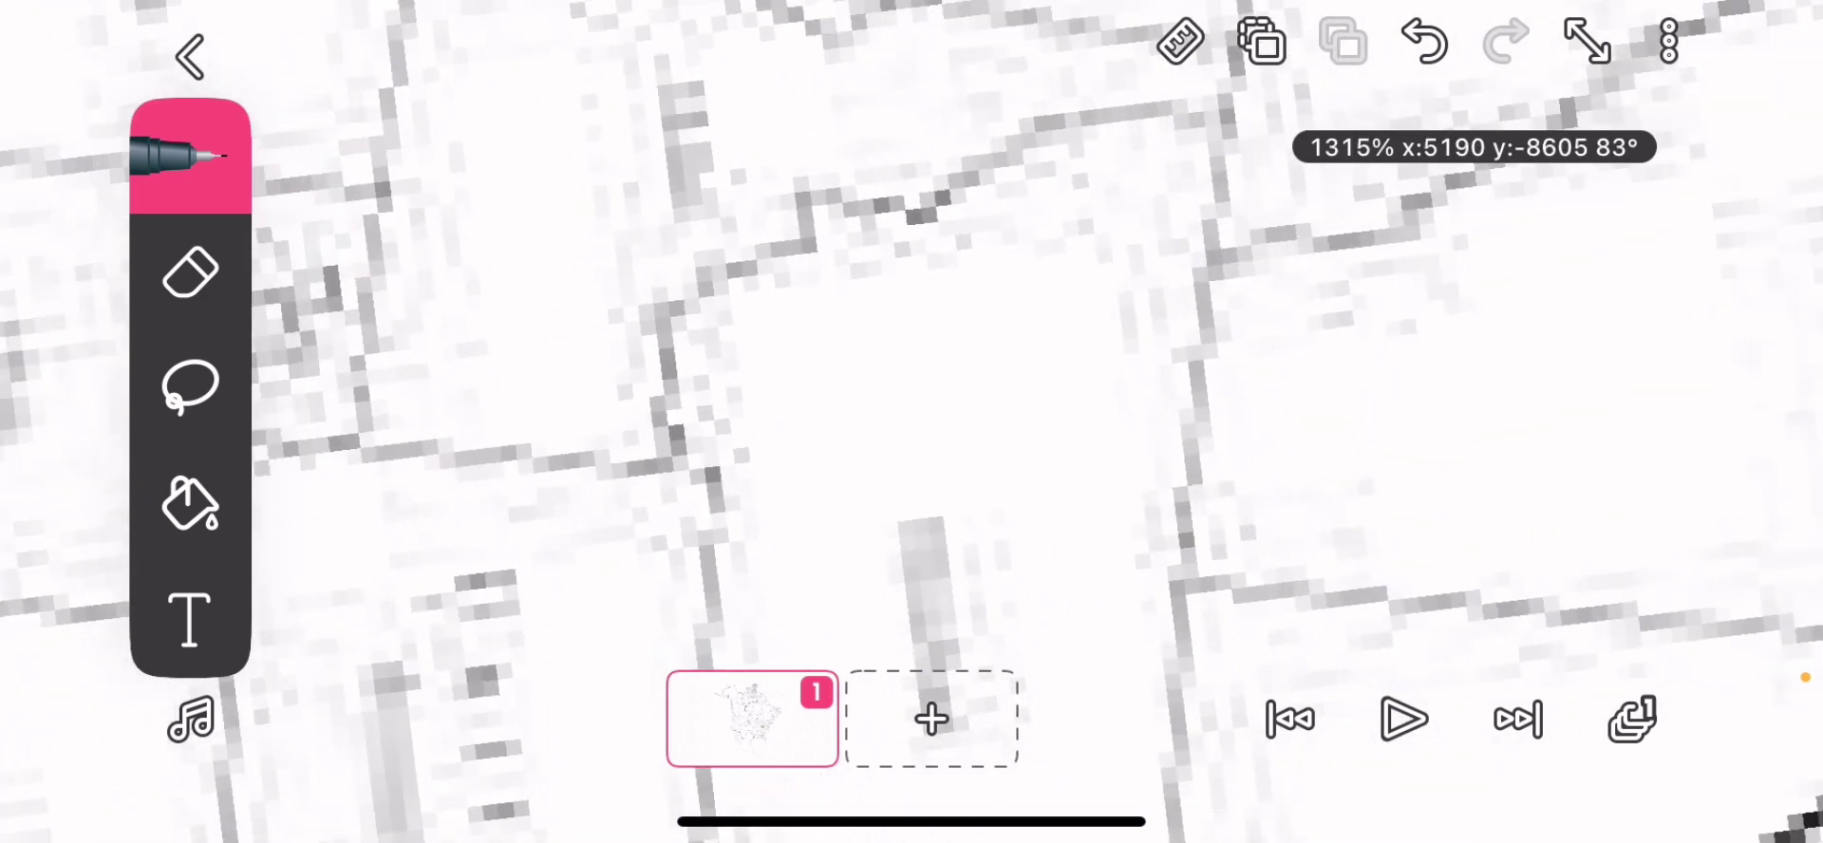
{"action": "left_click_drag", "start_coordinate": [652, 454], "coordinate": [864, 471]}
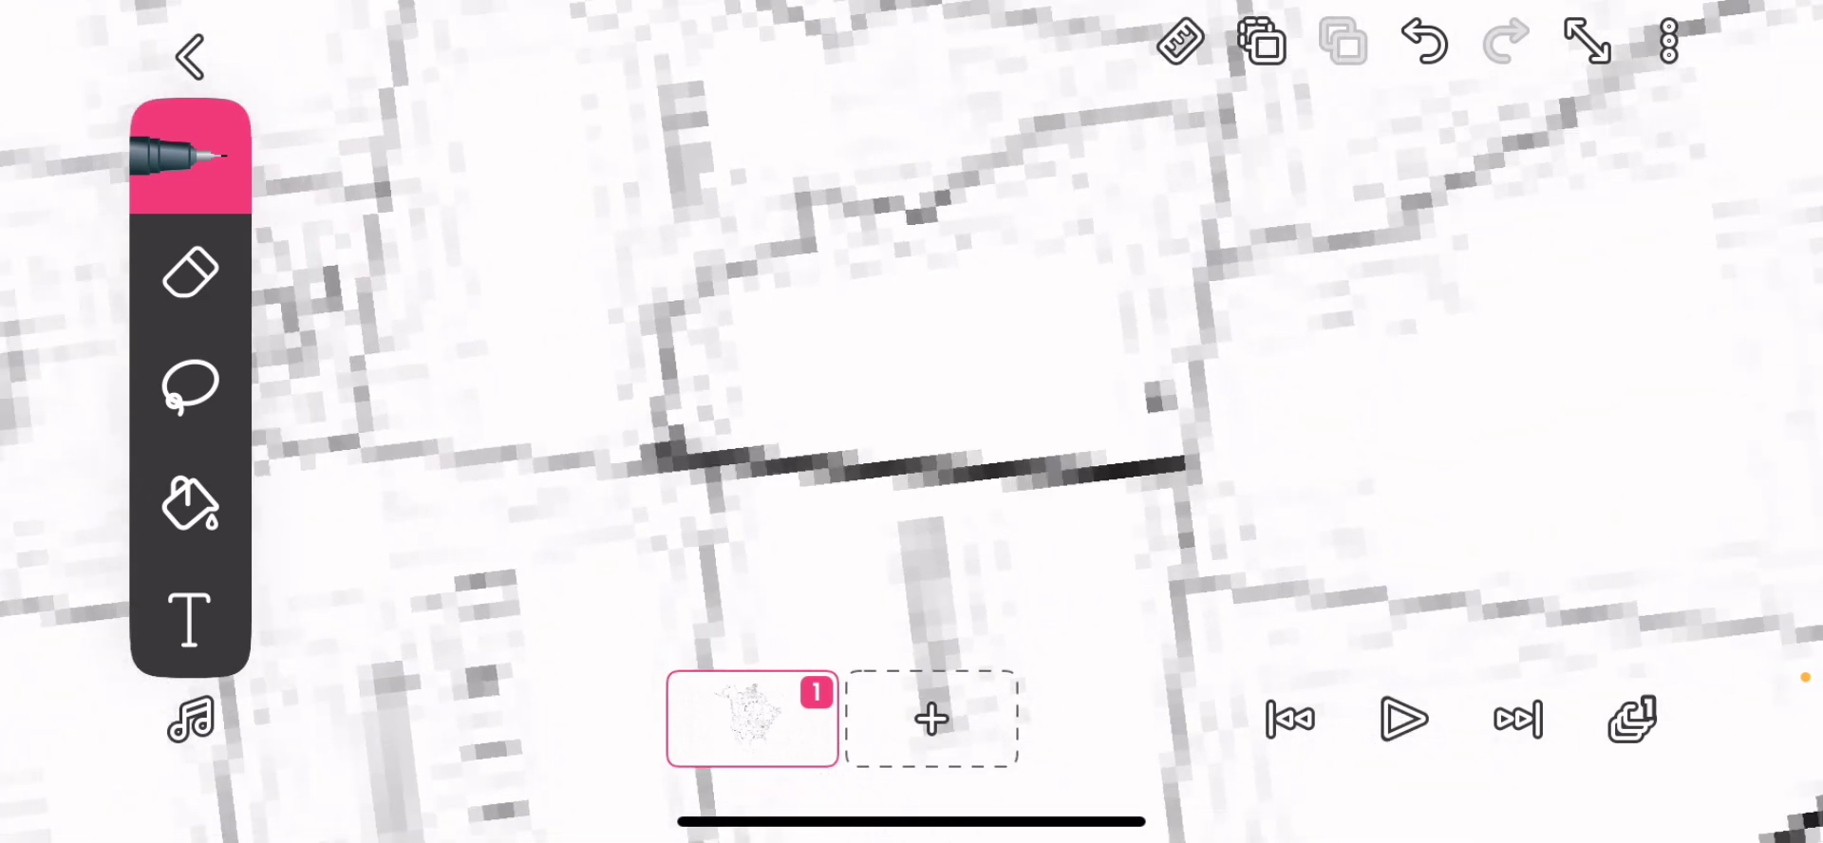
{"action": "scroll", "coordinate": [912, 428], "scroll_direction": "up", "scroll_amount": 1}
{"action": "left_click", "coordinate": [189, 385]}
{"action": "scroll", "coordinate": [912, 427], "scroll_direction": "up", "scroll_amount": 1}
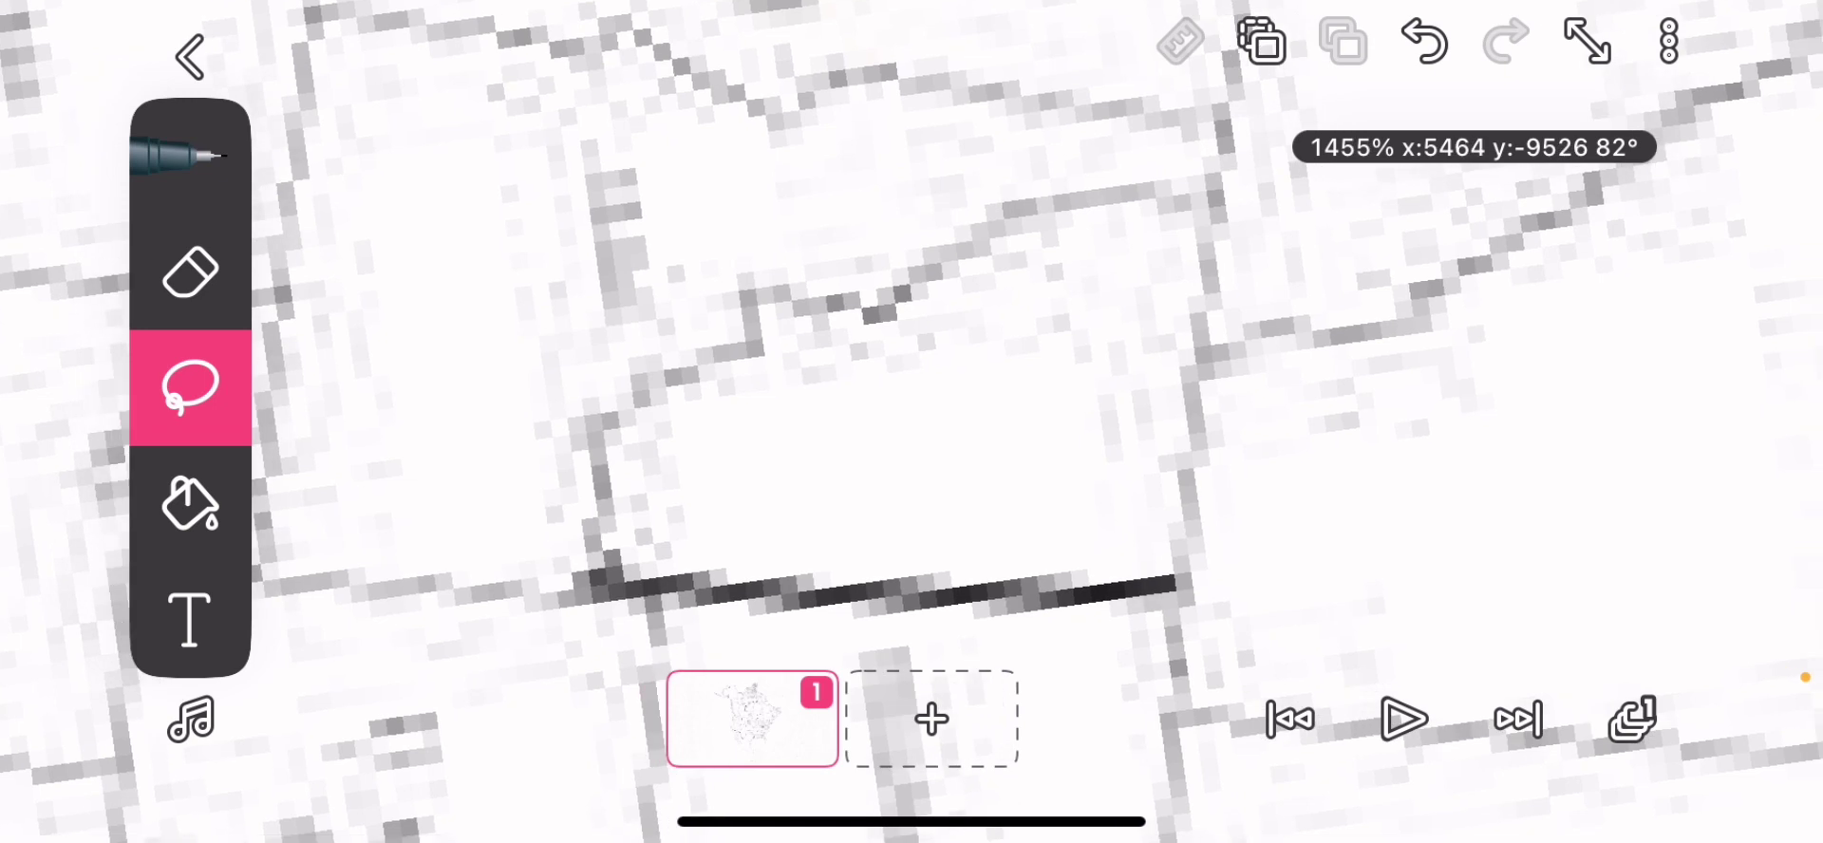
{"action": "left_click_drag", "start_coordinate": [1097, 422], "coordinate": [726, 574]}
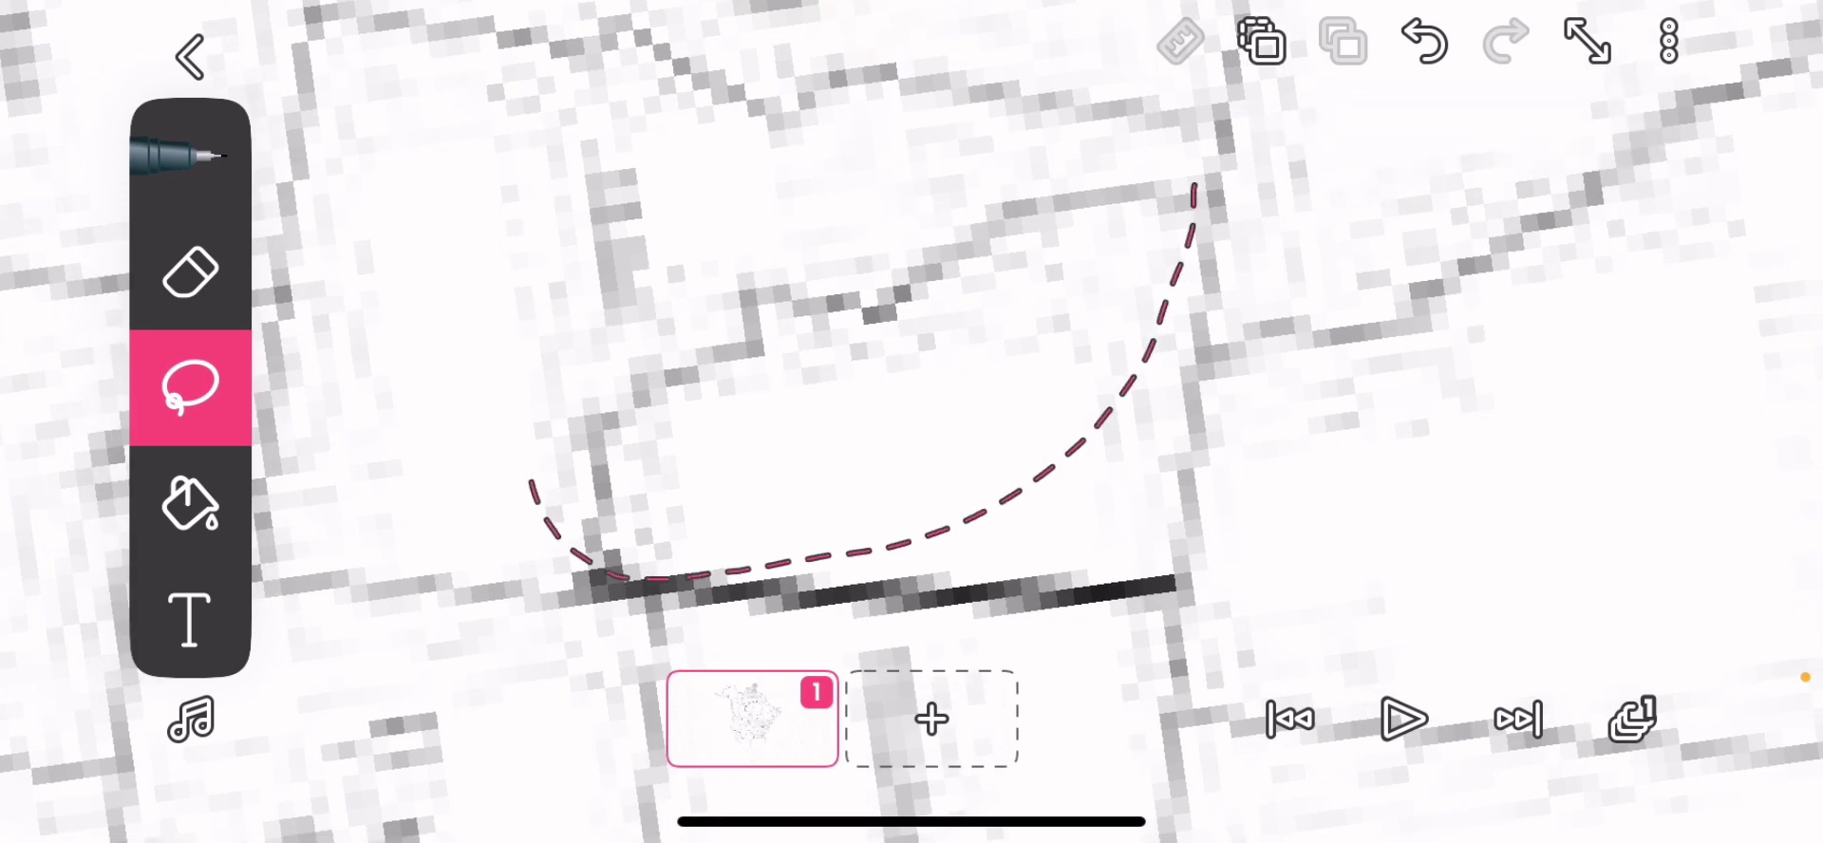
{"action": "left_click_drag", "start_coordinate": [841, 148], "coordinate": [1126, 146]}
{"action": "scroll", "coordinate": [912, 427], "scroll_direction": "down", "scroll_amount": 5}
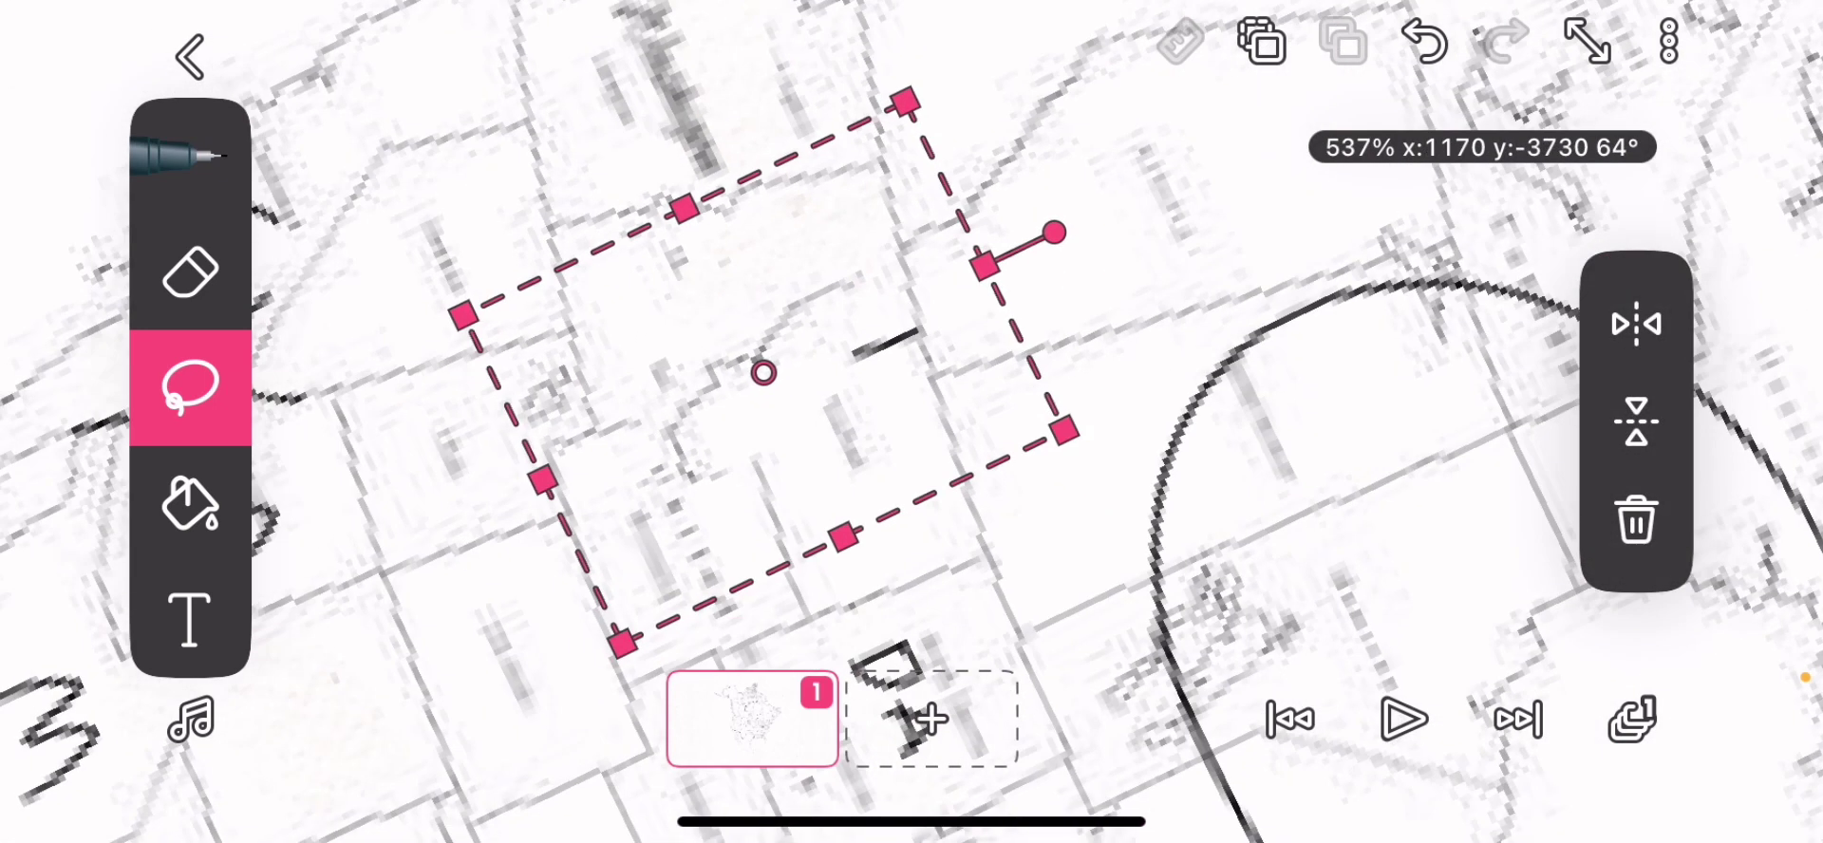
{"action": "scroll", "coordinate": [912, 428], "scroll_direction": "down", "scroll_amount": 5}
{"action": "scroll", "coordinate": [912, 429], "scroll_direction": "down", "scroll_amount": 3}
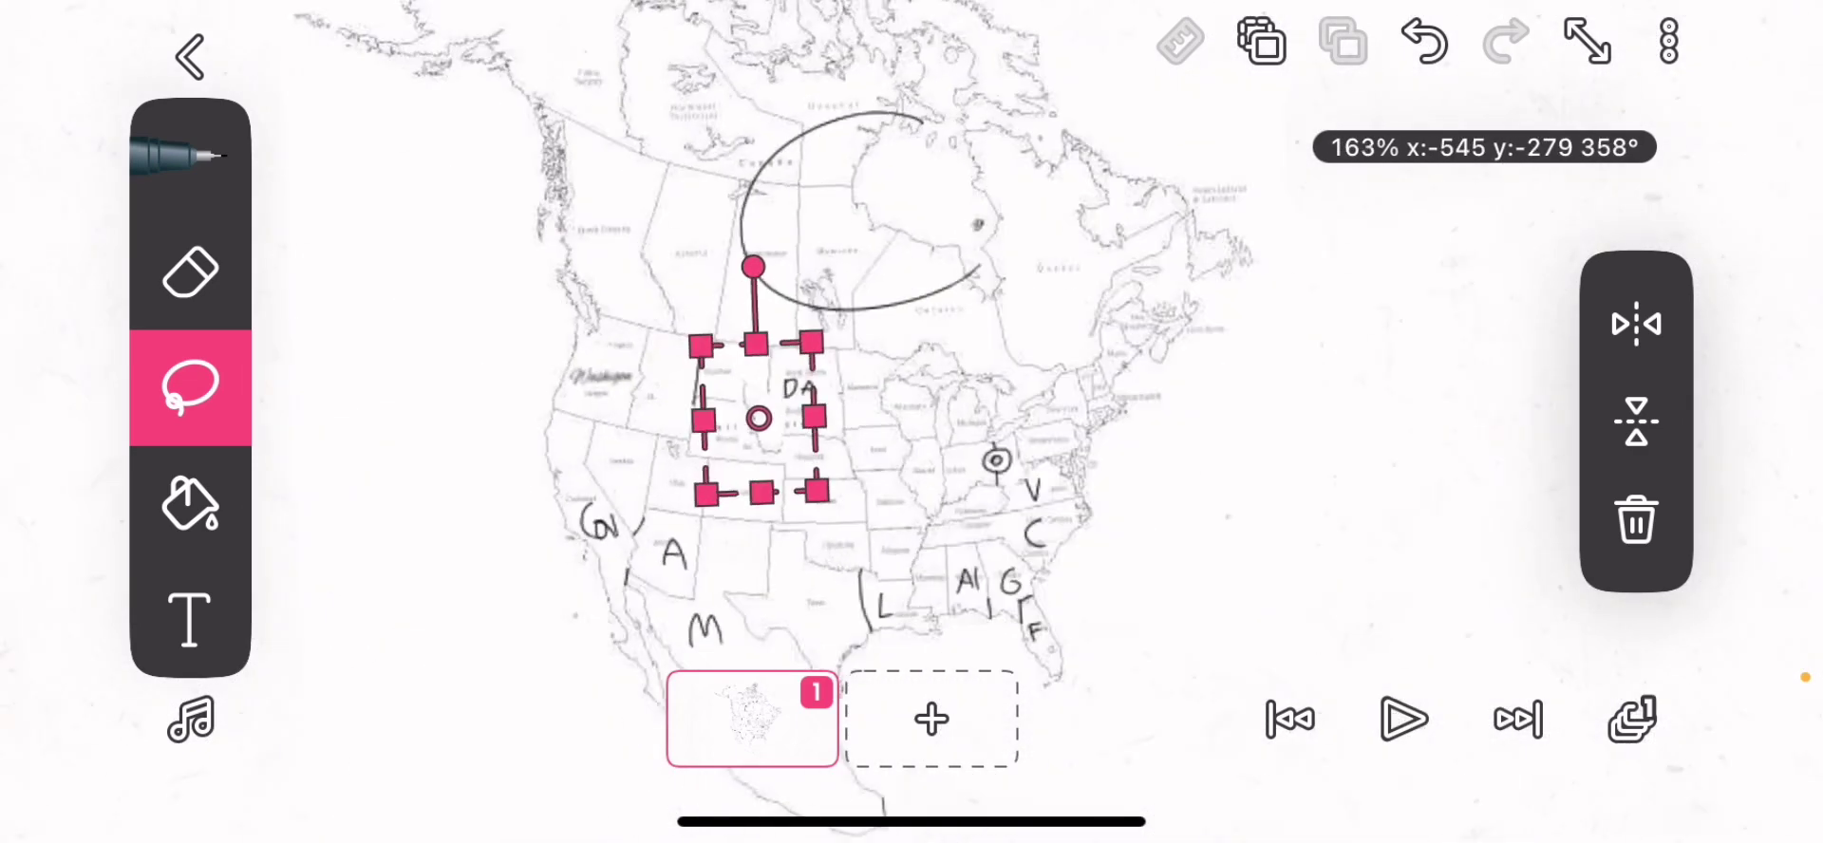
{"action": "scroll", "coordinate": [912, 427], "scroll_direction": "down", "scroll_amount": 5}
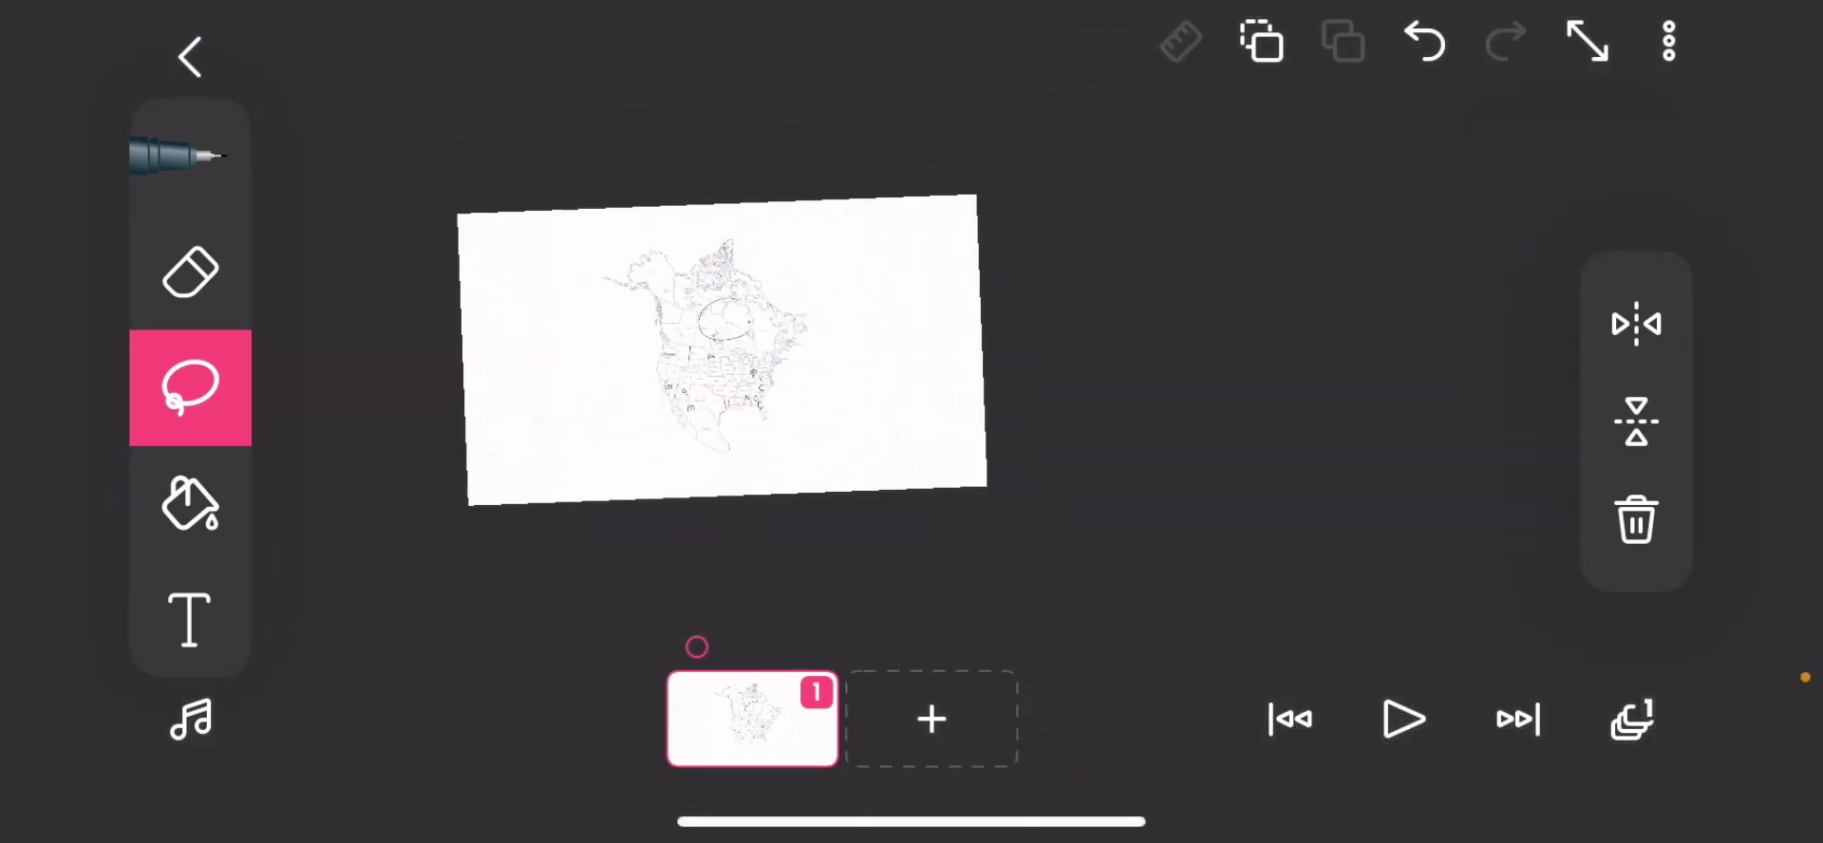
{"action": "scroll", "coordinate": [742, 356], "scroll_direction": "up", "scroll_amount": 5}
{"action": "scroll", "coordinate": [741, 356], "scroll_direction": "up", "scroll_amount": 3}
{"action": "scroll", "coordinate": [740, 356], "scroll_direction": "up", "scroll_amount": 2}
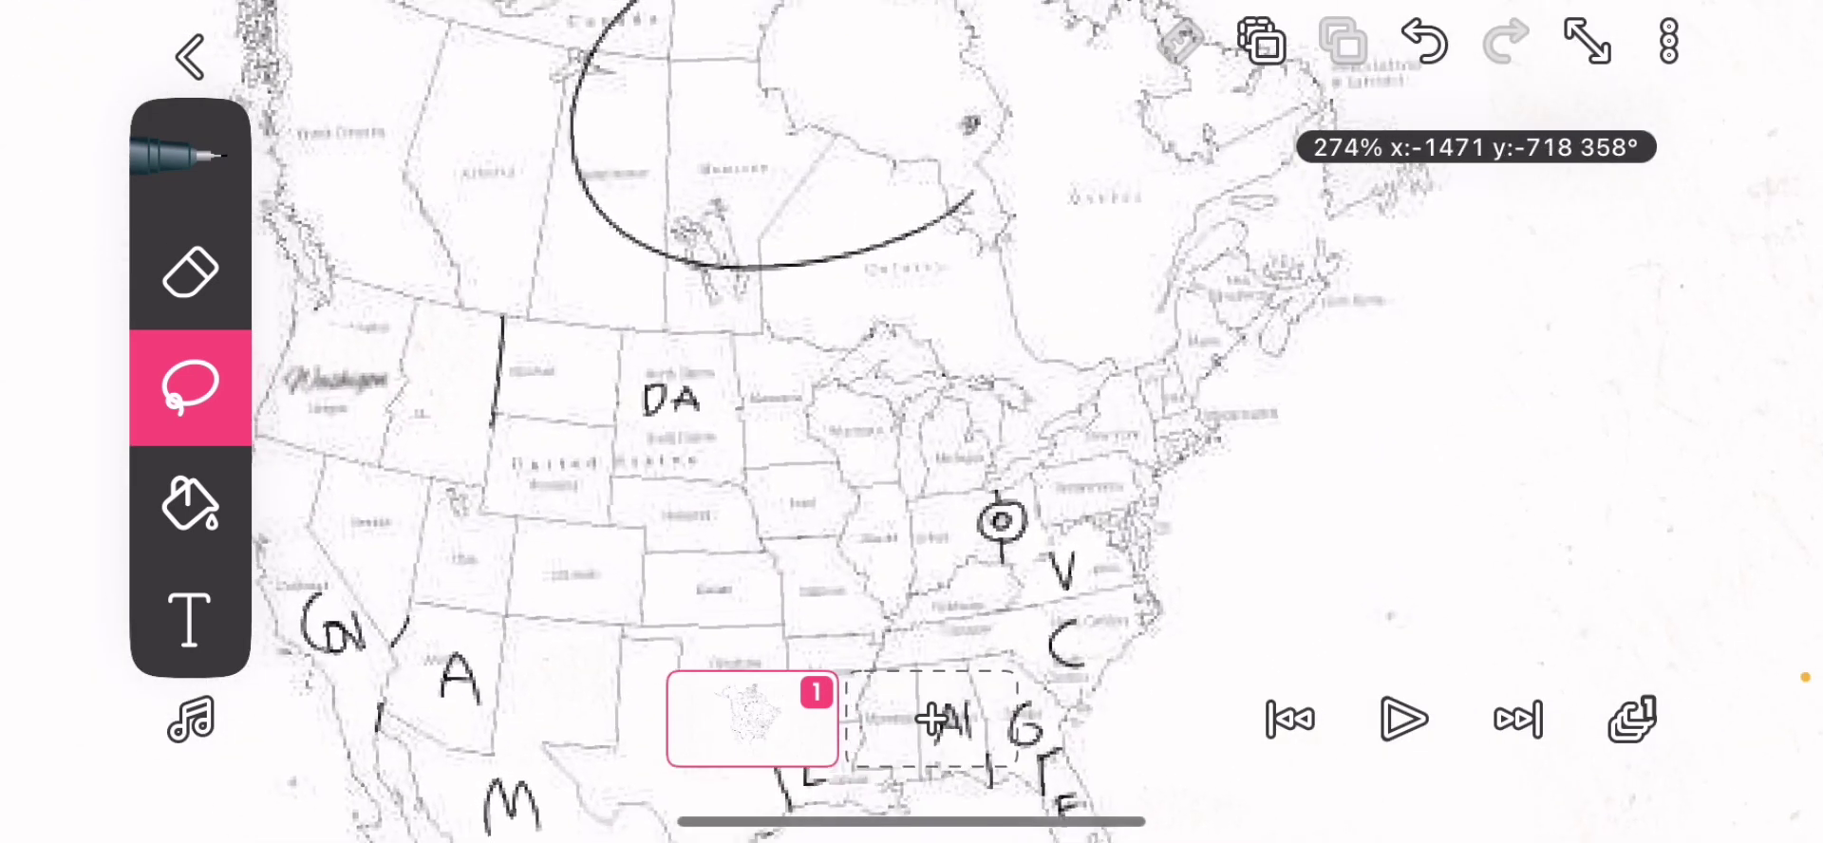
{"action": "scroll", "coordinate": [742, 357], "scroll_direction": "up", "scroll_amount": 3}
{"action": "scroll", "coordinate": [585, 442], "scroll_direction": "up", "scroll_amount": 5}
{"action": "scroll", "coordinate": [584, 443], "scroll_direction": "up", "scroll_amount": 1}
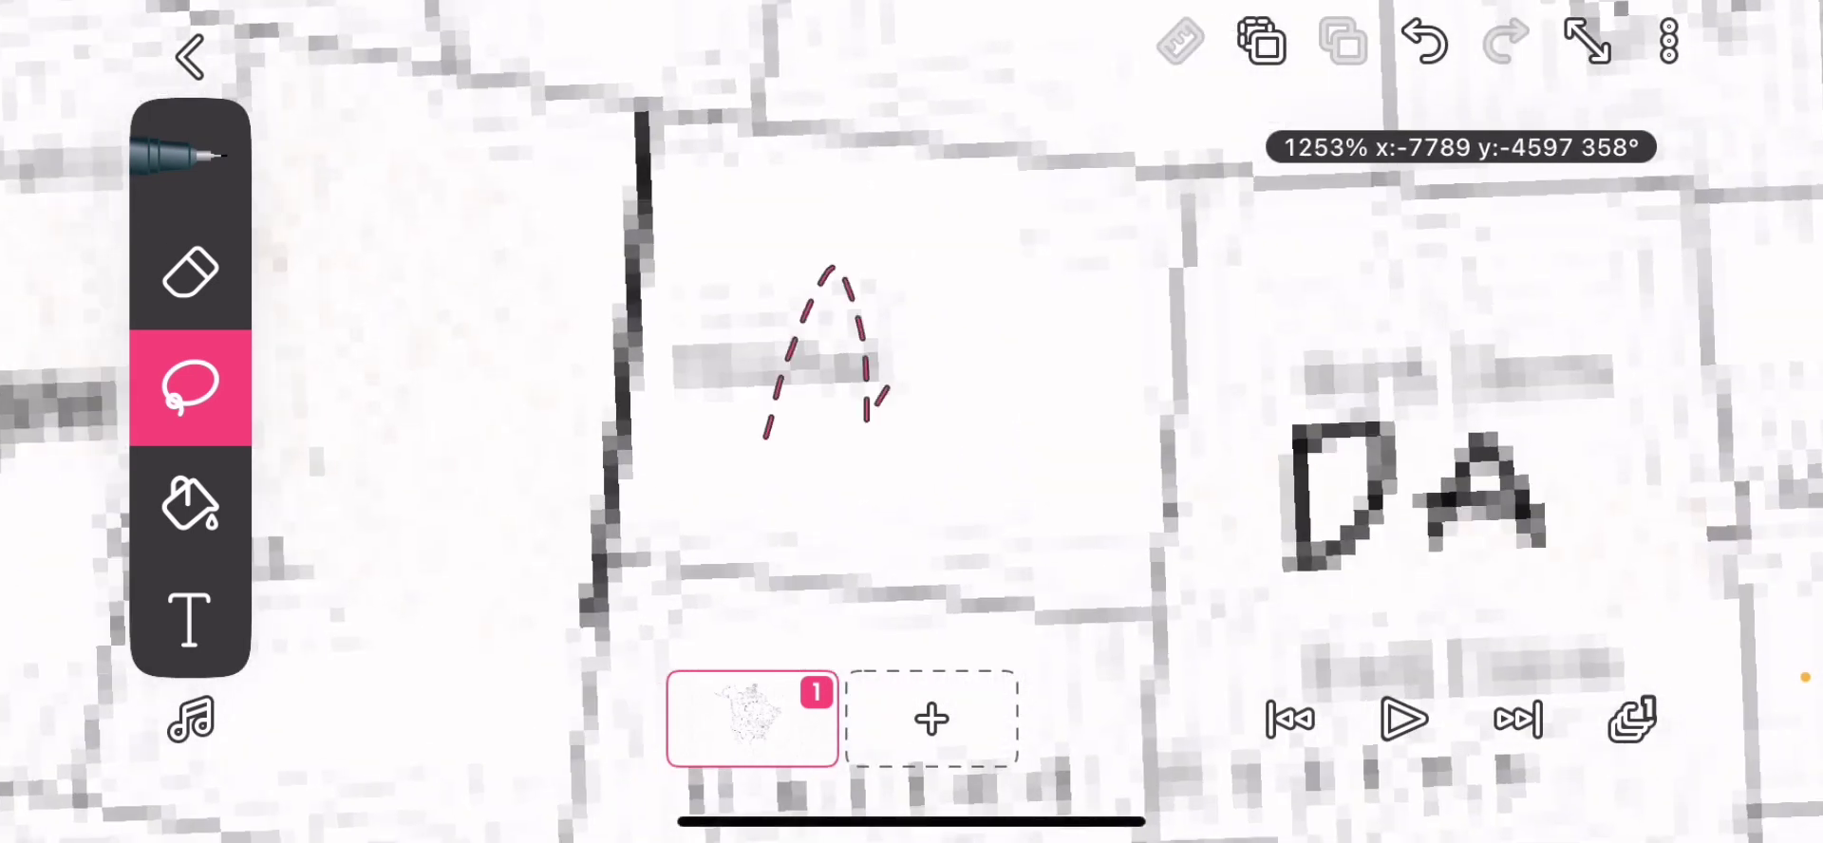
Draw an M inside Montana and a letter stroke in Idaho, undoing the misdrawn stroke
{"action": "left_click", "coordinate": [189, 157]}
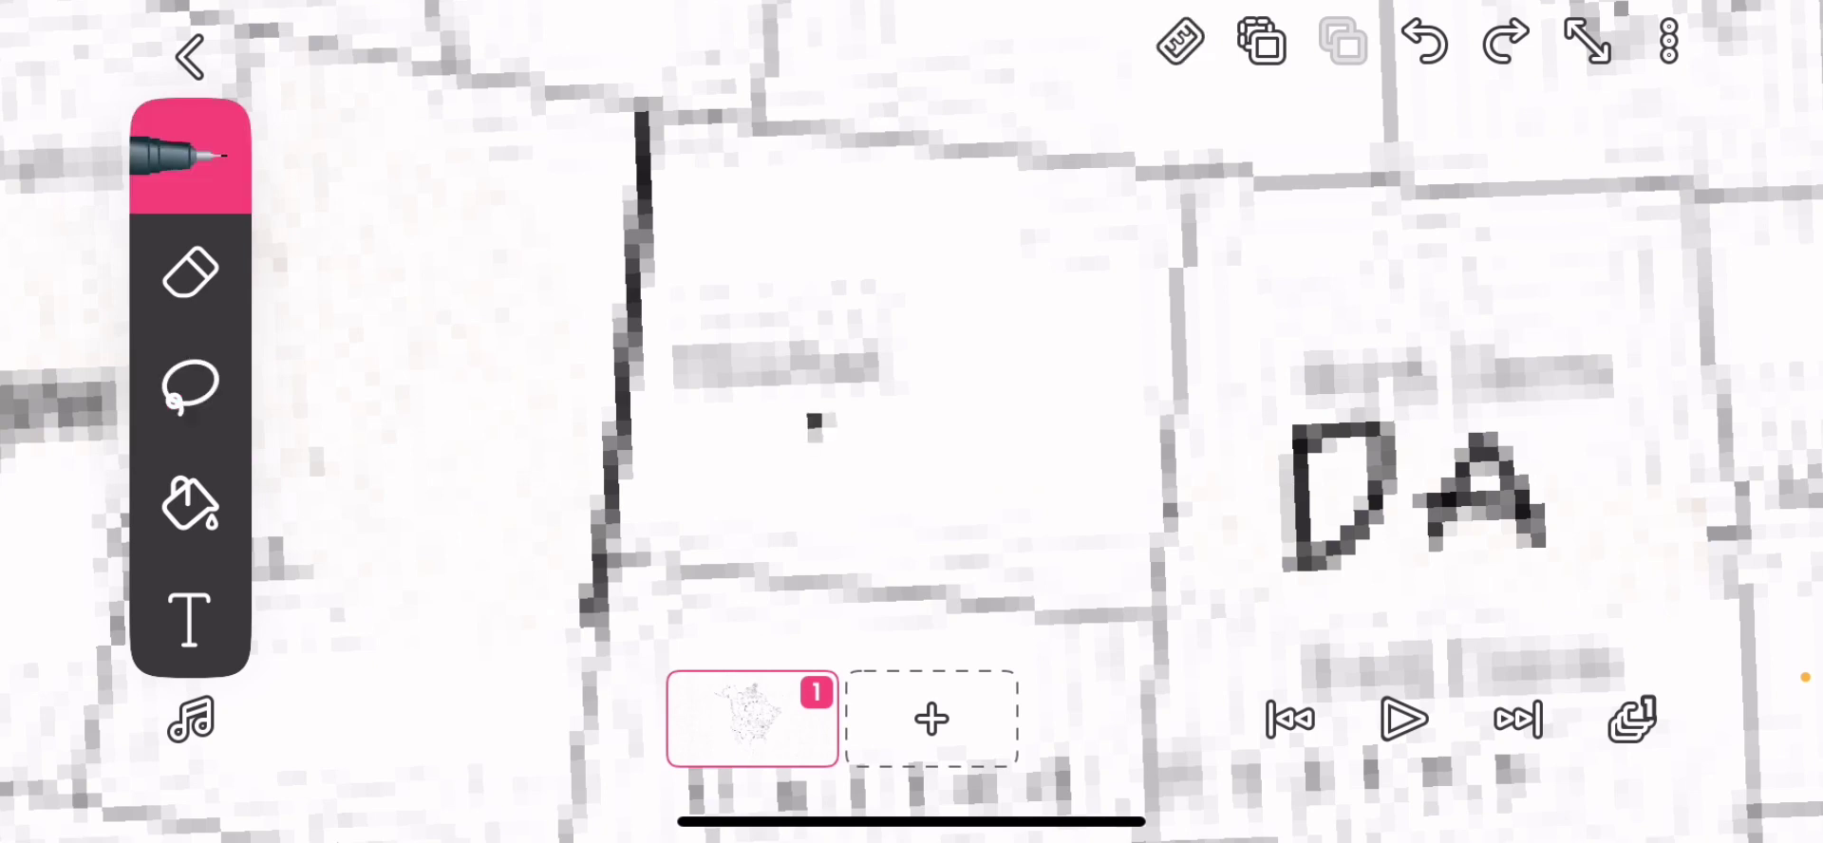
{"action": "left_click_drag", "start_coordinate": [1020, 298], "coordinate": [1044, 434]}
{"action": "scroll", "coordinate": [911, 427], "scroll_direction": "left", "scroll_amount": 3}
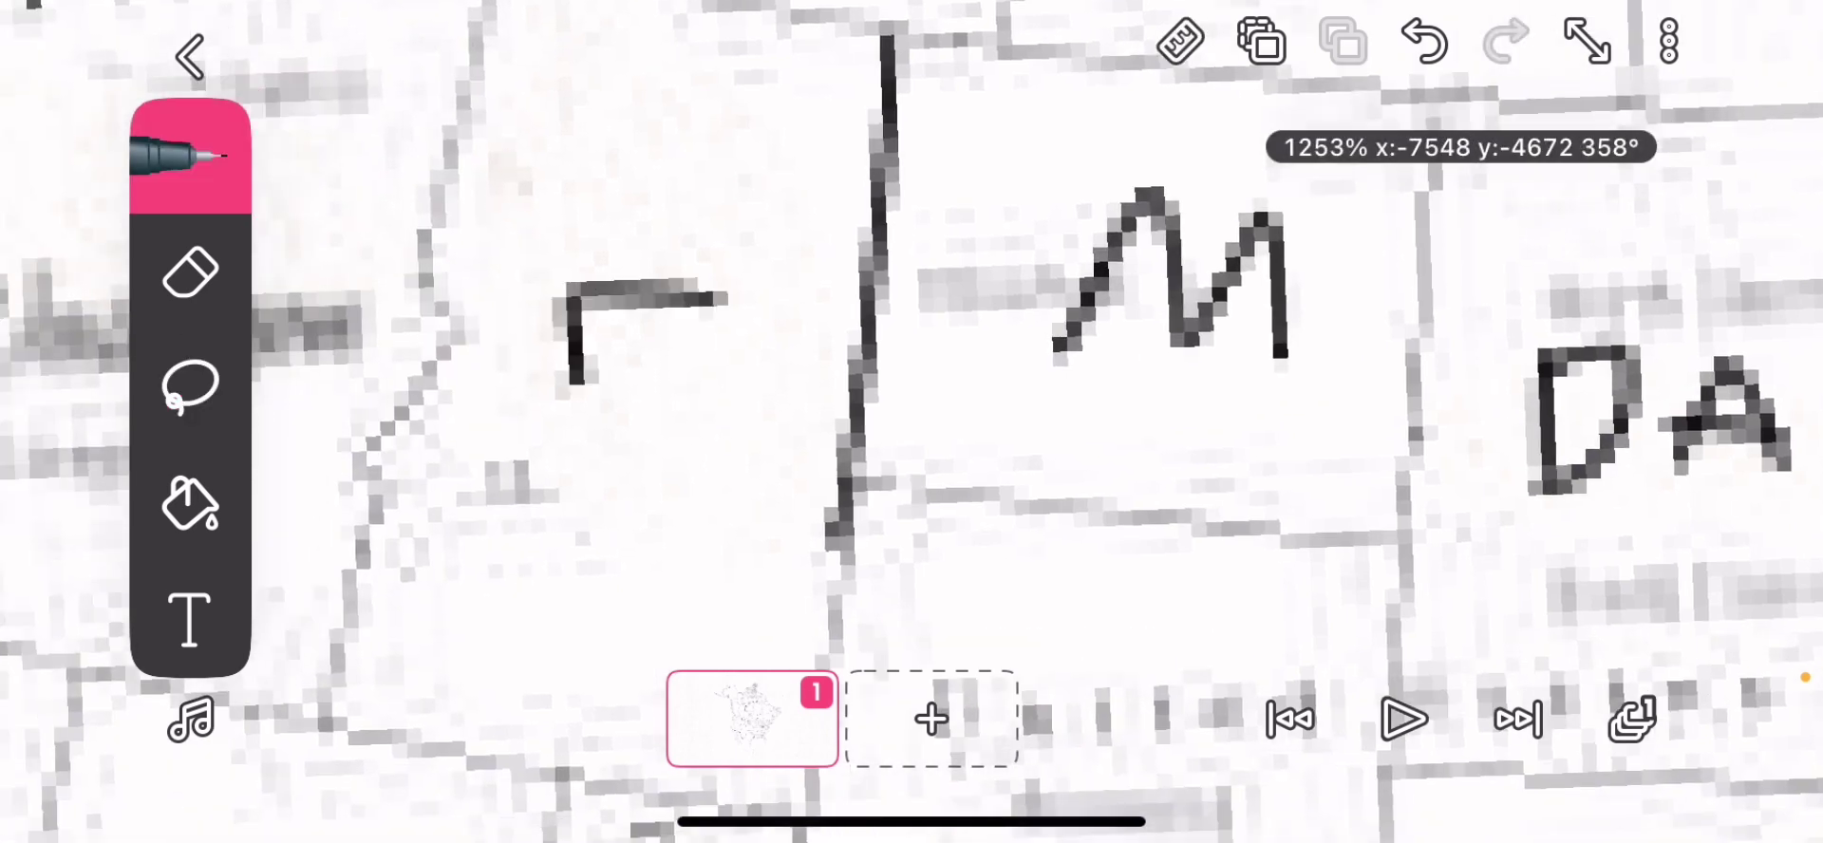
{"action": "left_click_drag", "start_coordinate": [575, 380], "coordinate": [586, 468]}
{"action": "left_click", "coordinate": [1425, 39]}
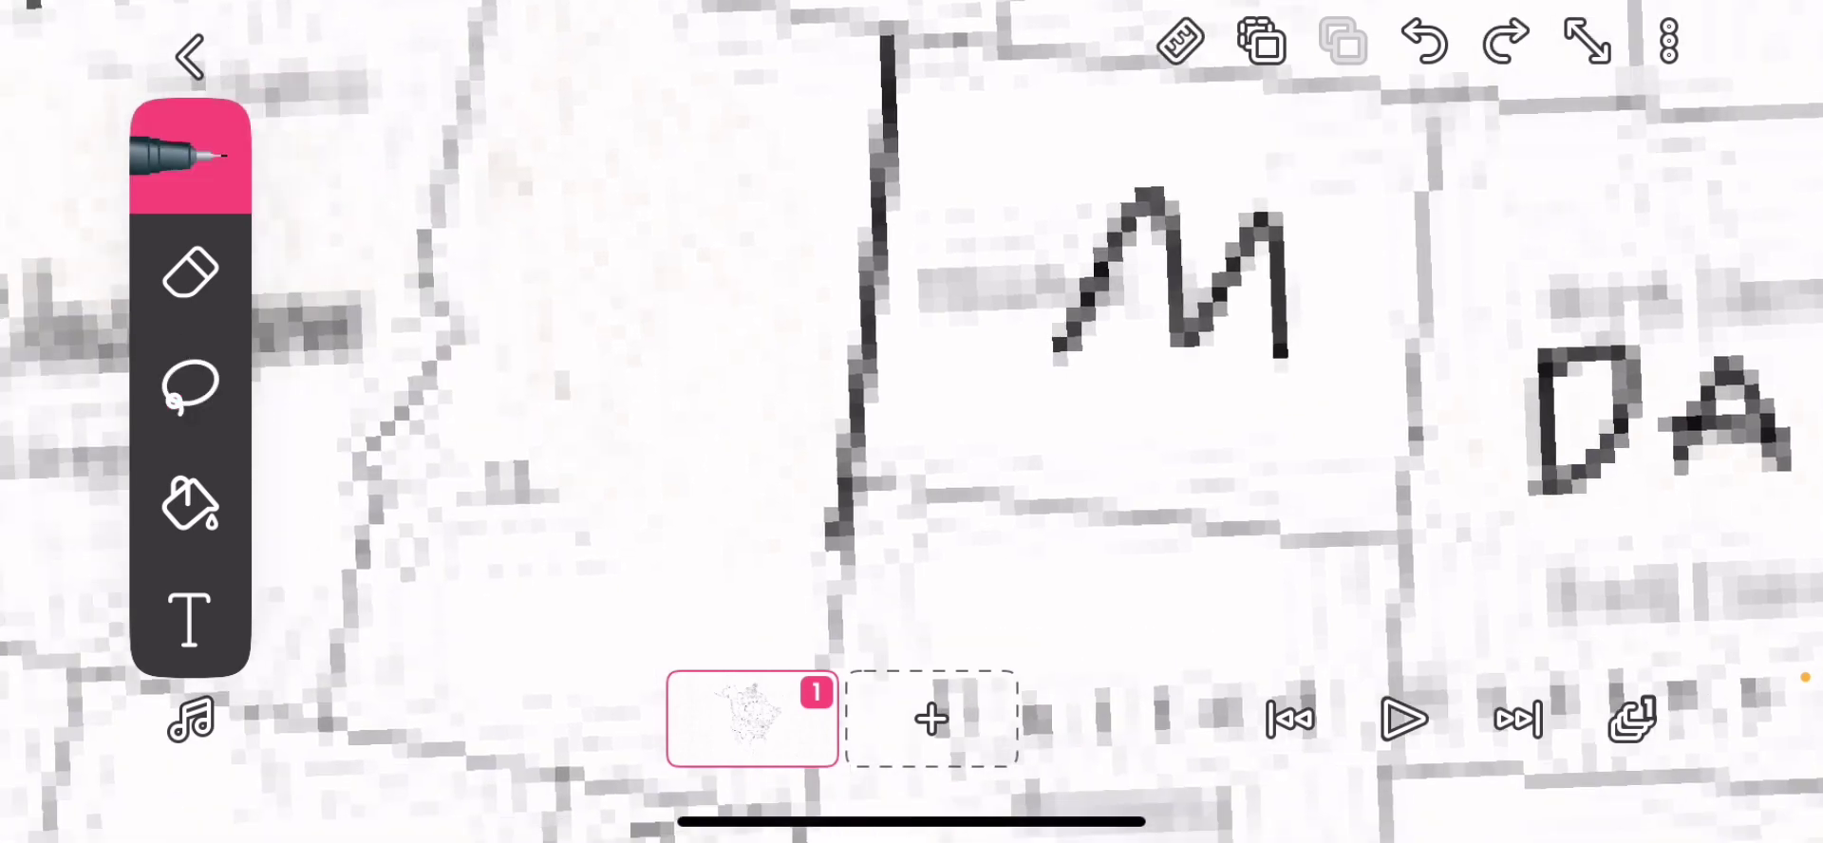
{"action": "scroll", "coordinate": [912, 428], "scroll_direction": "down", "scroll_amount": 3}
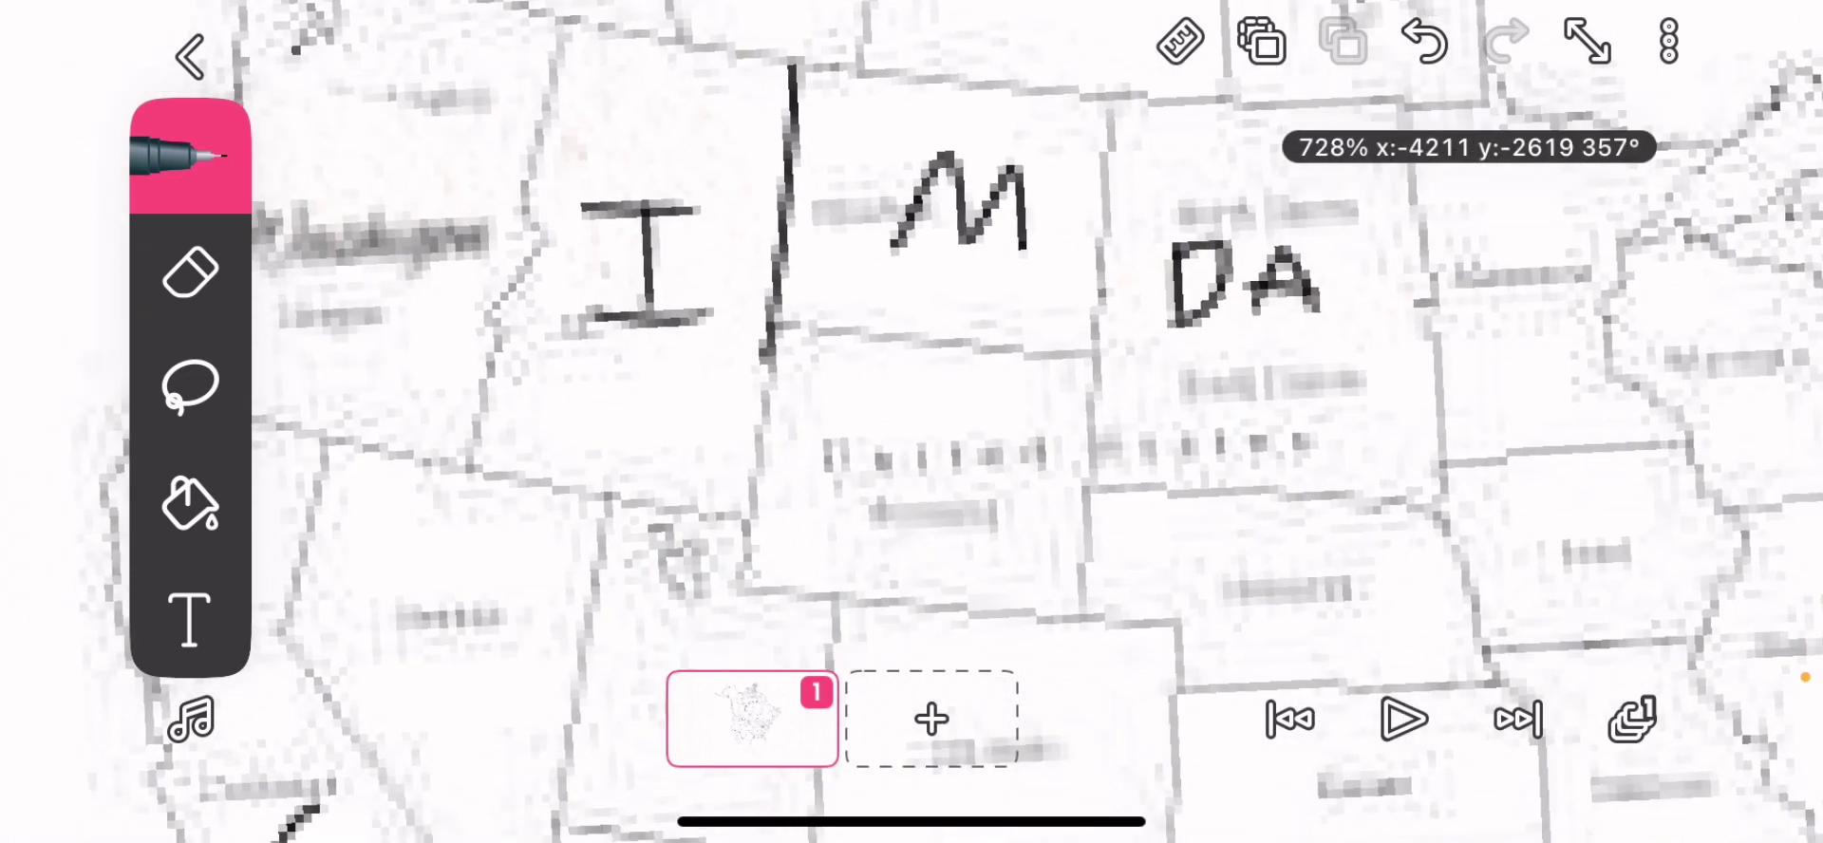
{"action": "scroll", "coordinate": [911, 429], "scroll_direction": "down", "scroll_amount": 2}
{"action": "scroll", "coordinate": [911, 427], "scroll_direction": "up", "scroll_amount": 4}
{"action": "scroll", "coordinate": [912, 427], "scroll_direction": "up", "scroll_amount": 1}
{"action": "scroll", "coordinate": [913, 428], "scroll_direction": "up", "scroll_amount": 2}
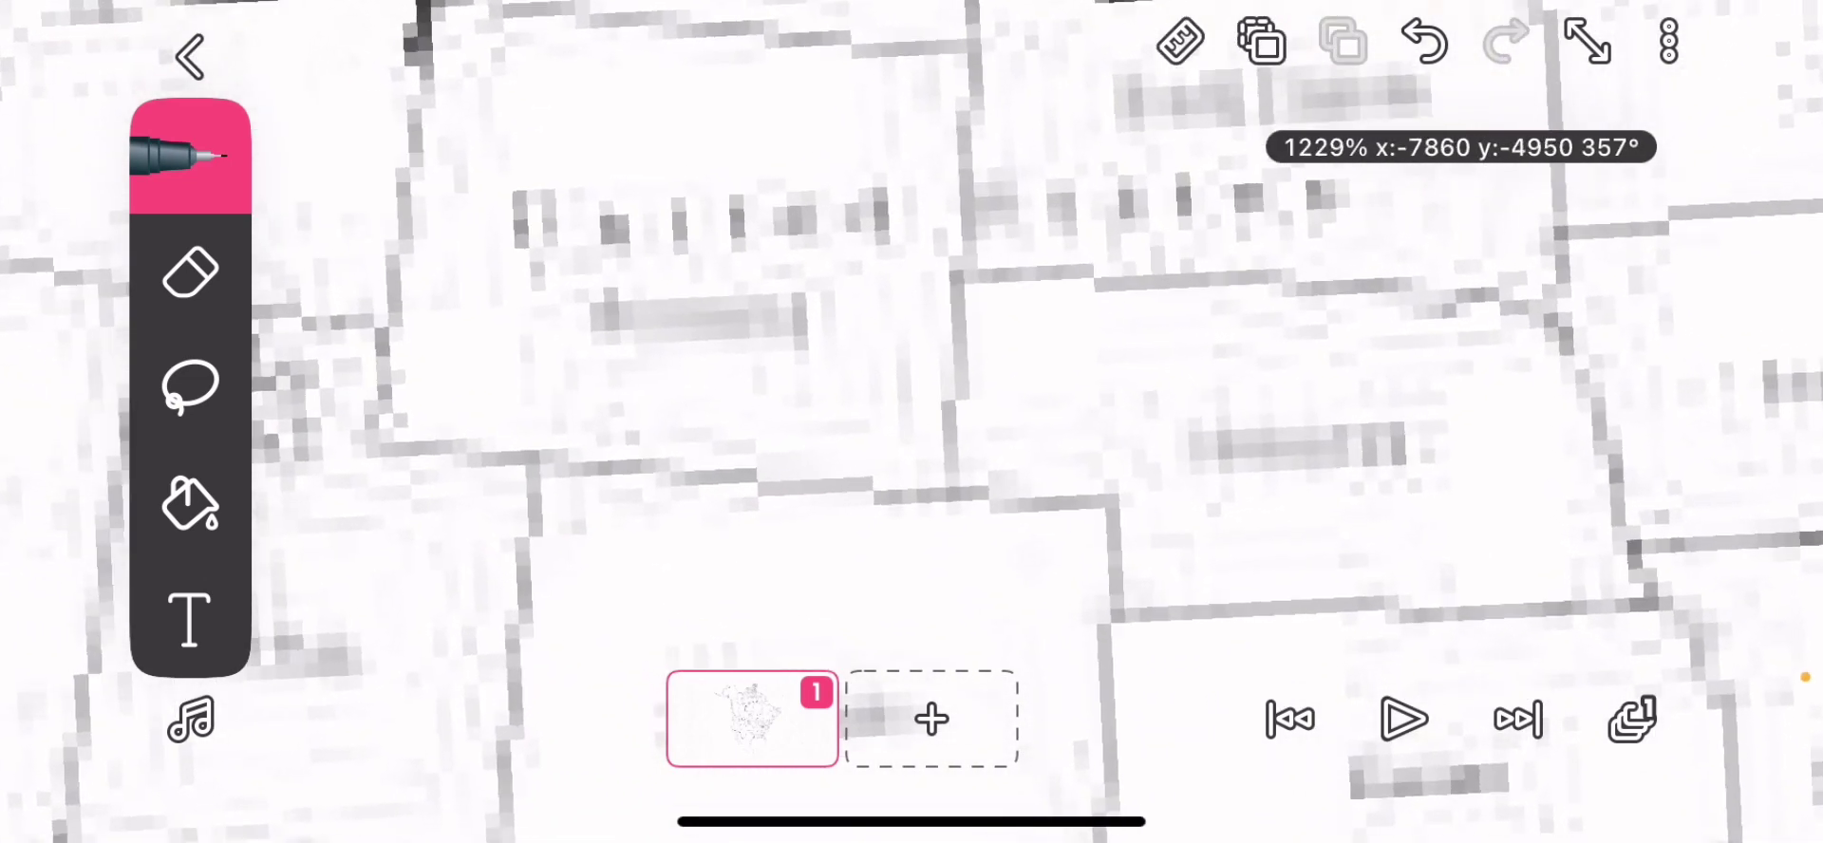
{"action": "scroll", "coordinate": [913, 427], "scroll_direction": "down", "scroll_amount": 3}
{"action": "scroll", "coordinate": [913, 428], "scroll_direction": "down", "scroll_amount": 1}
{"action": "scroll", "coordinate": [912, 427], "scroll_direction": "down", "scroll_amount": 1}
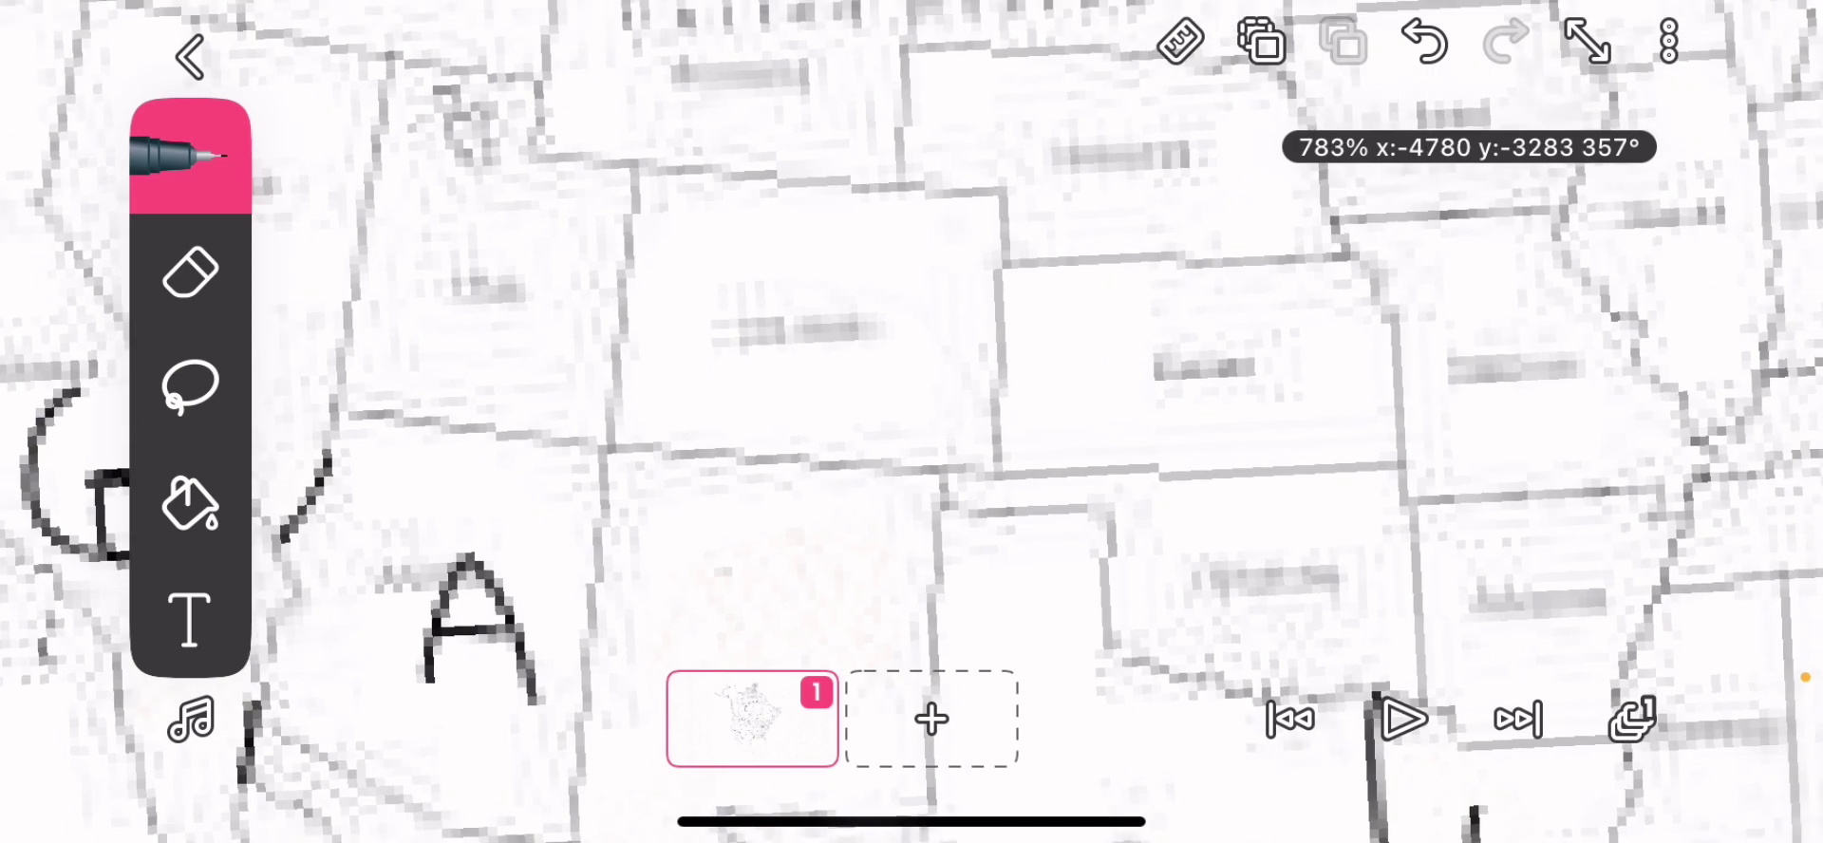
{"action": "scroll", "coordinate": [911, 427], "scroll_direction": "up", "scroll_amount": 1}
{"action": "scroll", "coordinate": [911, 428], "scroll_direction": "down", "scroll_amount": 1}
{"action": "scroll", "coordinate": [911, 427], "scroll_direction": "up", "scroll_amount": 1}
{"action": "scroll", "coordinate": [911, 428], "scroll_direction": "up", "scroll_amount": 1}
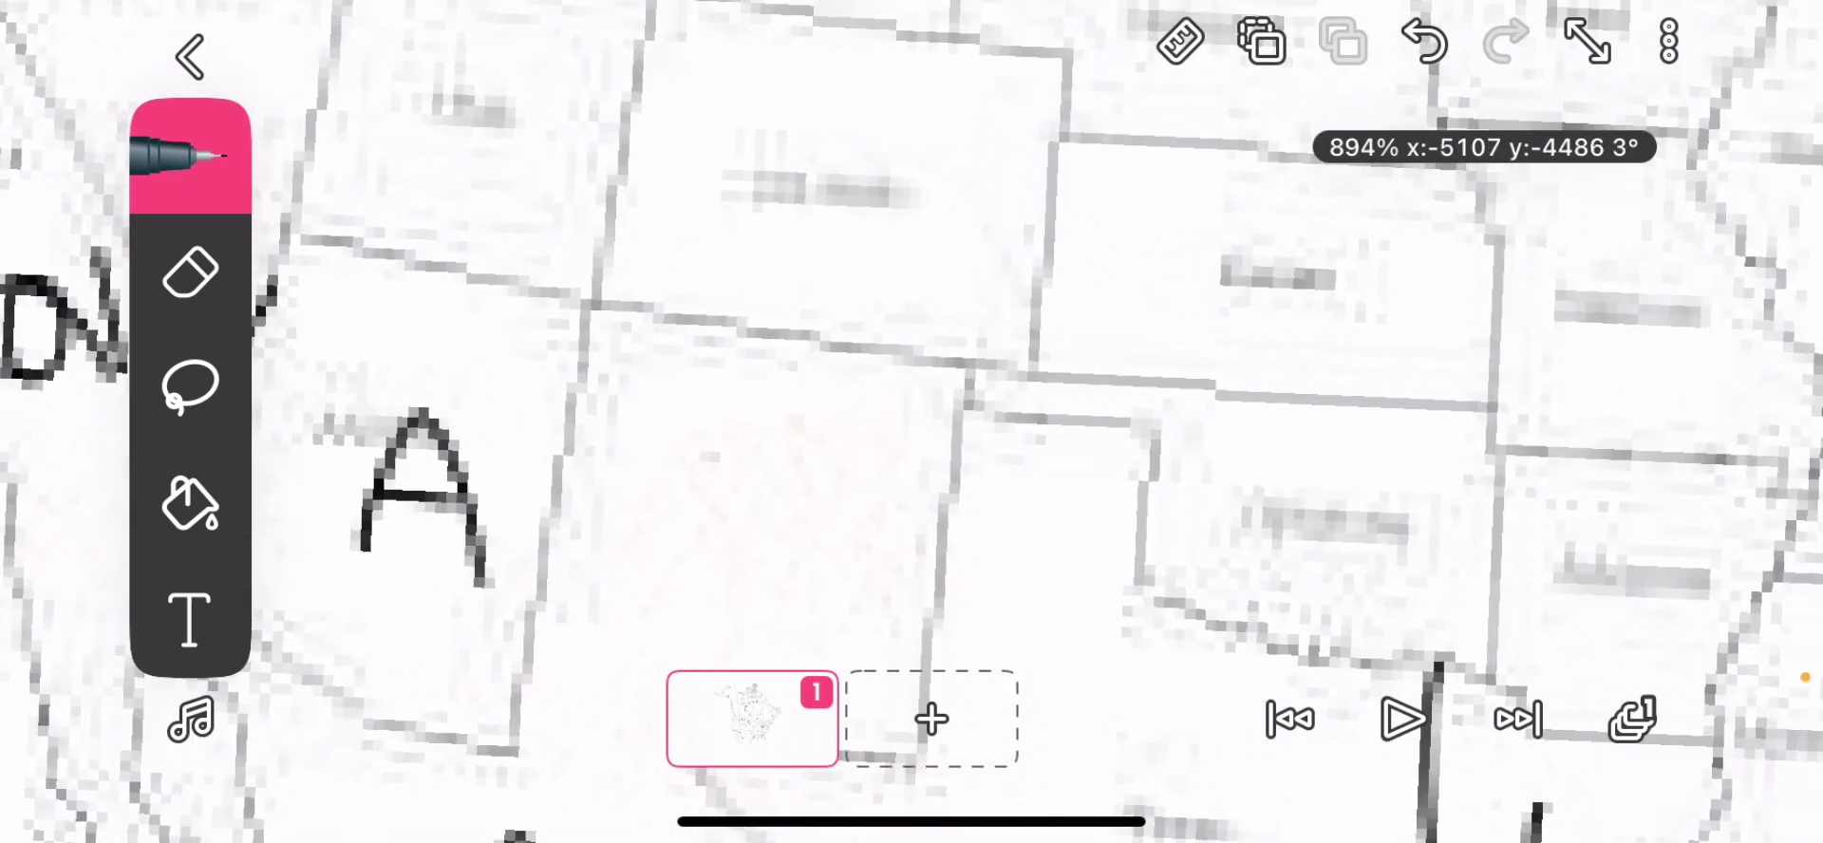
{"action": "scroll", "coordinate": [913, 427], "scroll_direction": "left", "scroll_amount": 3}
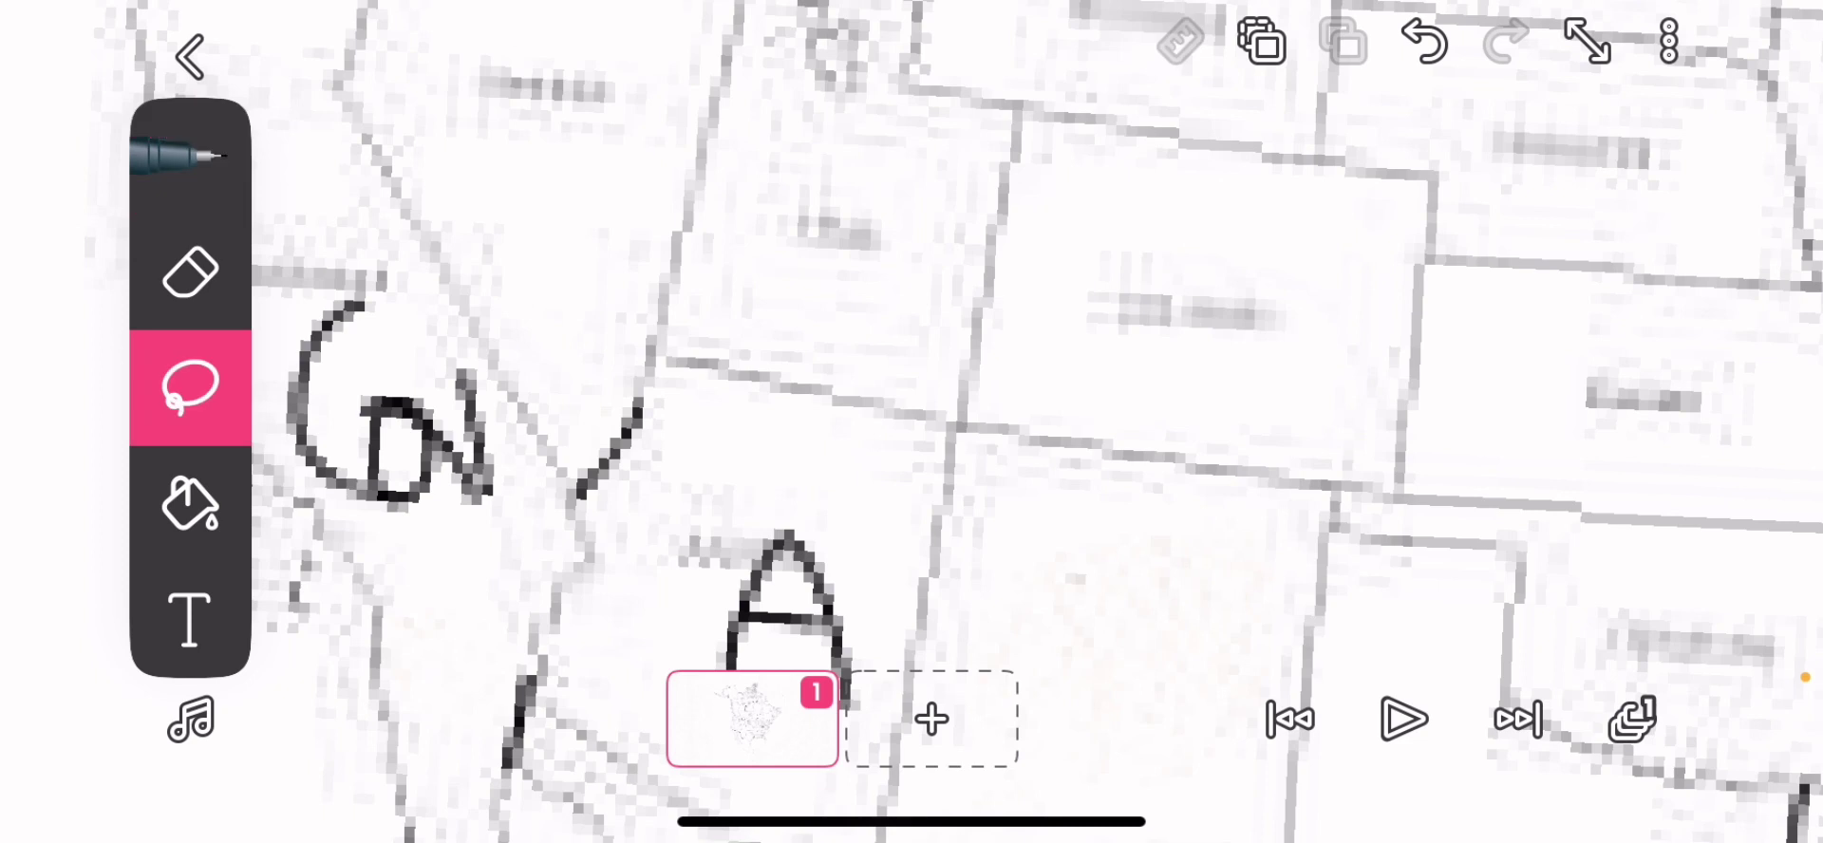
{"action": "scroll", "coordinate": [912, 428], "scroll_direction": "up", "scroll_amount": 3}
{"action": "scroll", "coordinate": [913, 427], "scroll_direction": "down", "scroll_amount": 1}
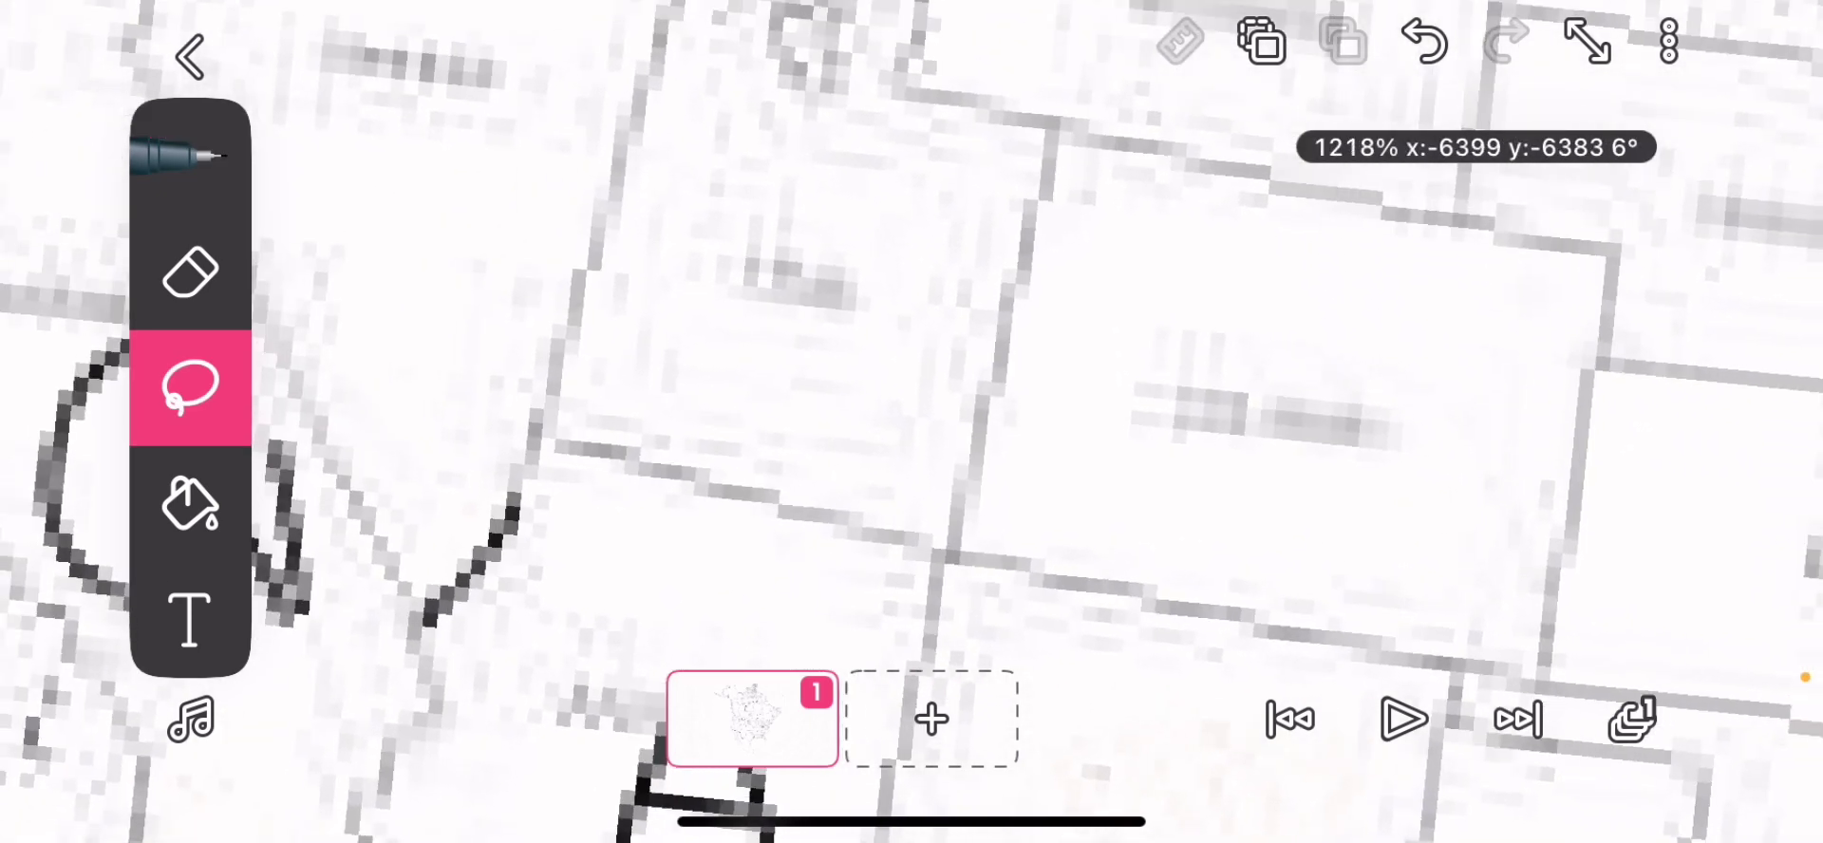
Lasso the hand-drawn GN and A labels and drag them toward the lower left
{"action": "left_click_drag", "start_coordinate": [1111, 173], "coordinate": [833, 179]}
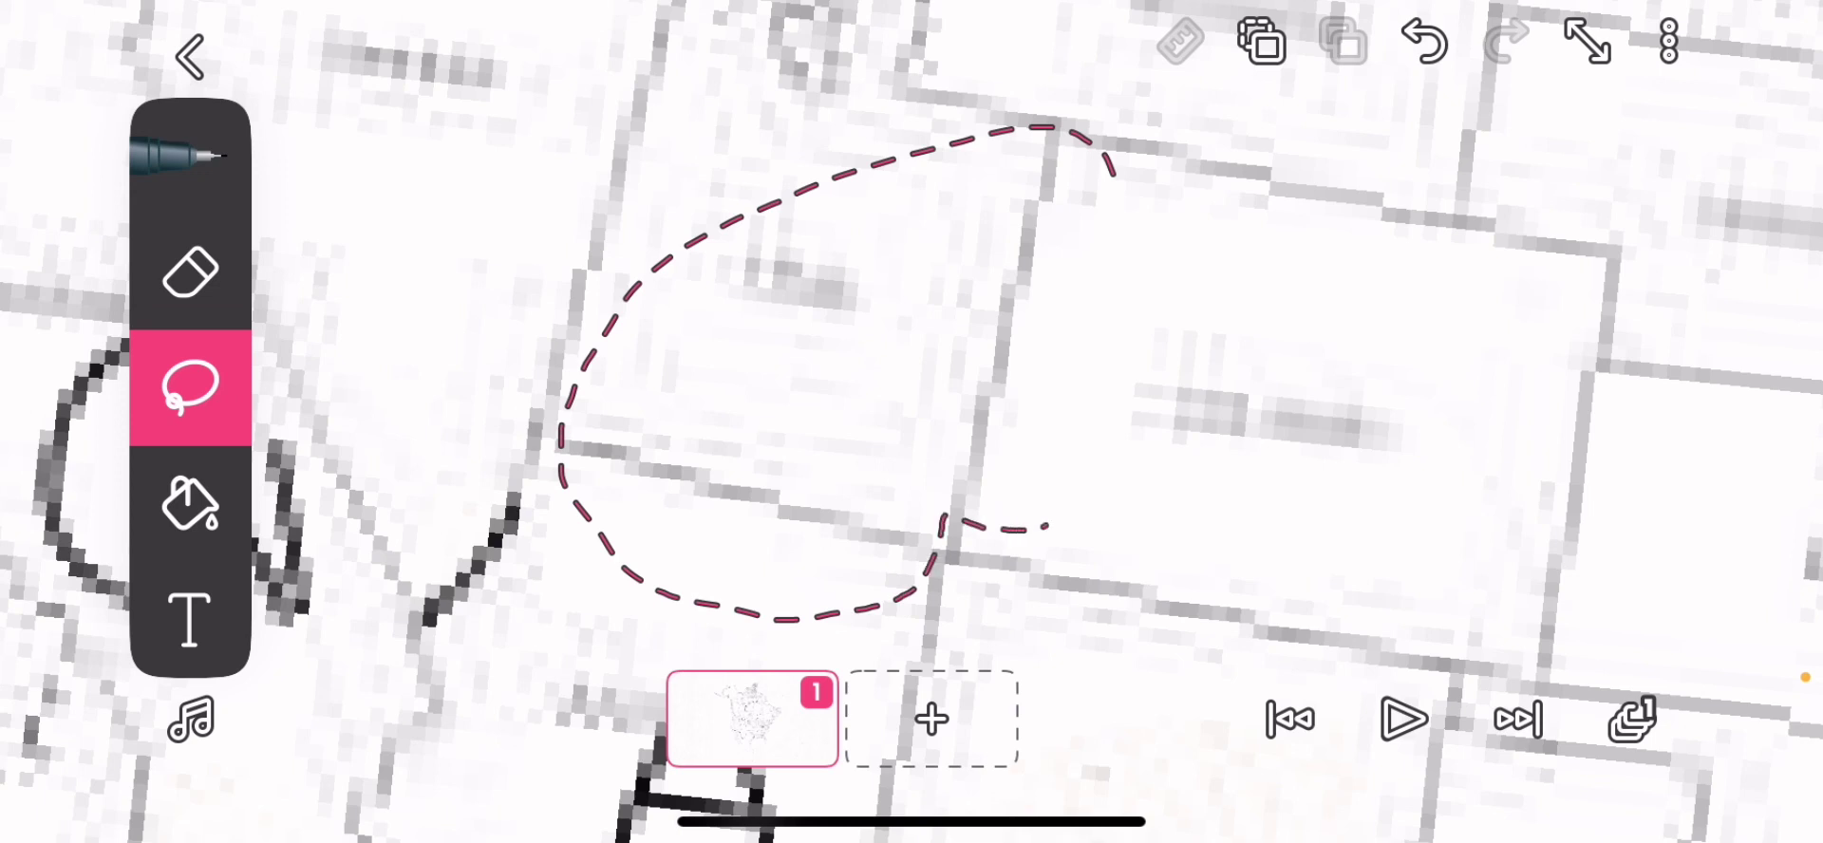
{"action": "left_click_drag", "start_coordinate": [1048, 526], "coordinate": [1097, 470]}
{"action": "left_click", "coordinate": [1425, 40]}
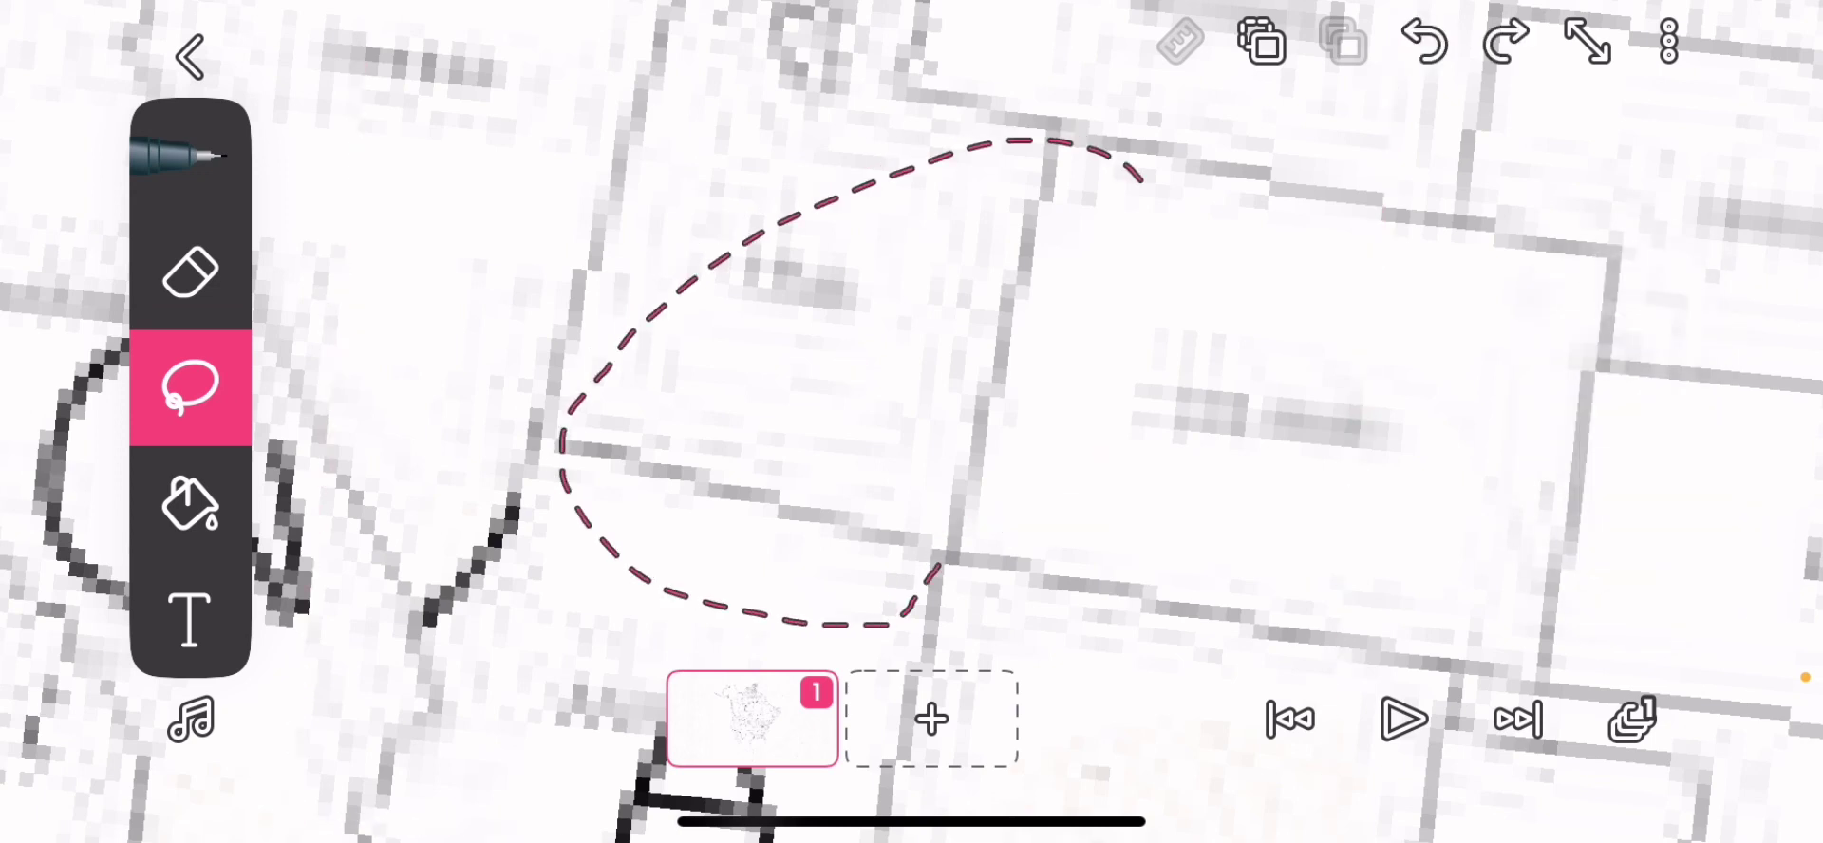
{"action": "left_click_drag", "start_coordinate": [1096, 387], "coordinate": [1112, 299]}
{"action": "scroll", "coordinate": [911, 427], "scroll_direction": "down", "scroll_amount": 5}
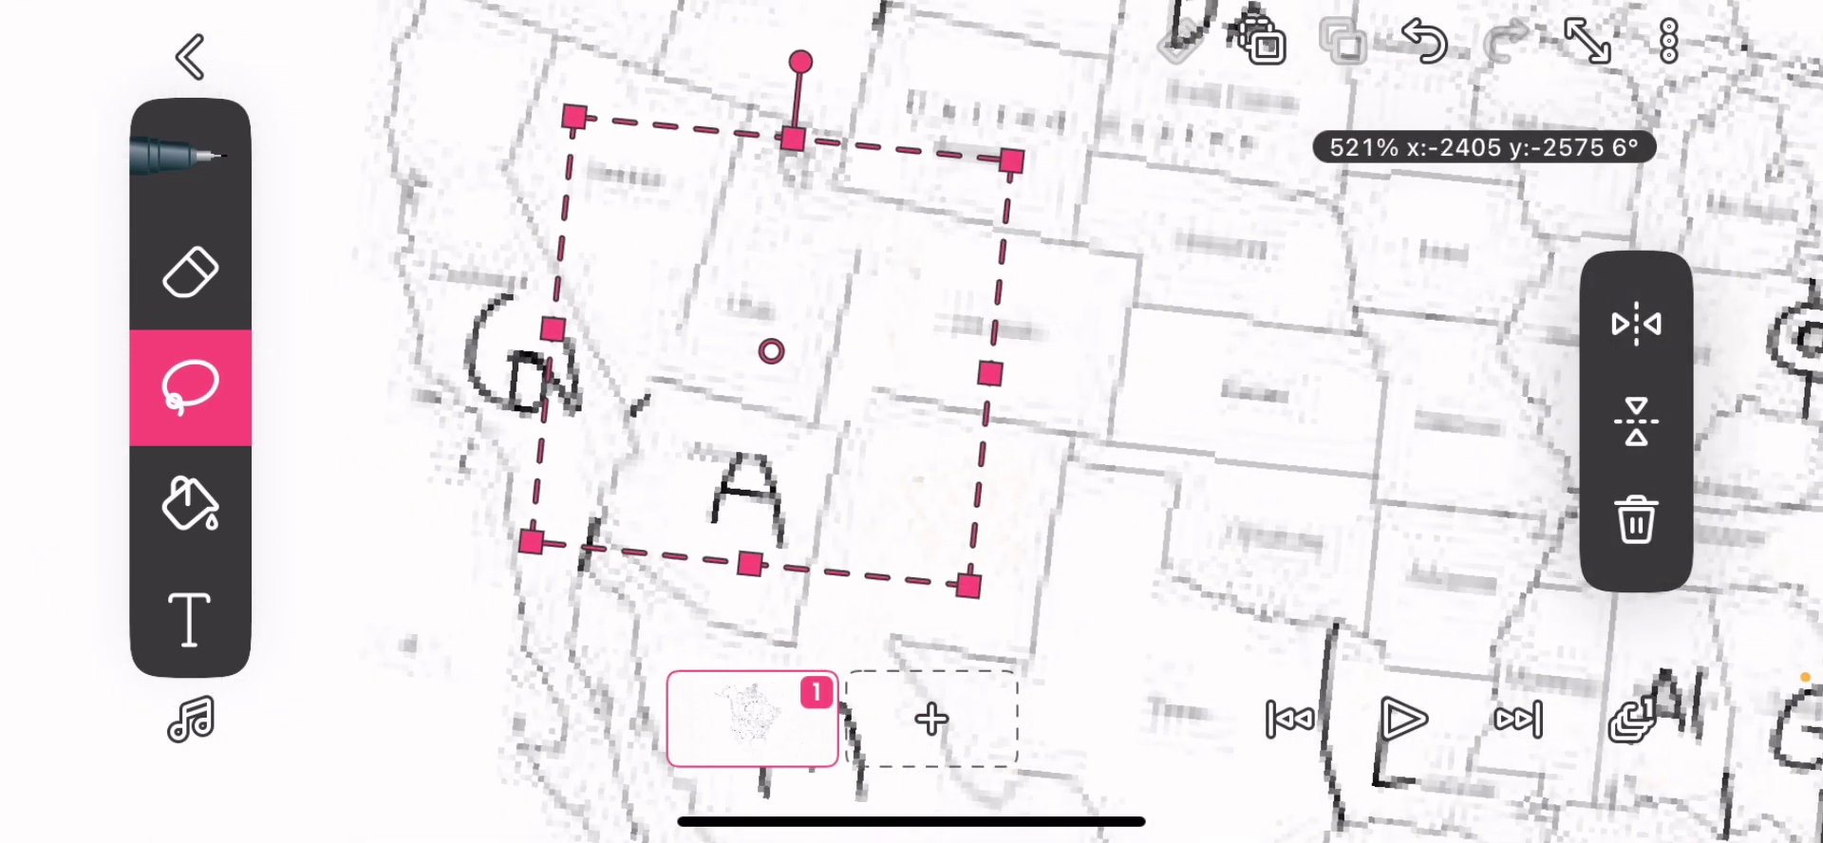
{"action": "scroll", "coordinate": [633, 542], "scroll_direction": "down", "scroll_amount": 5}
{"action": "left_click_drag", "start_coordinate": [833, 362], "coordinate": [456, 644]}
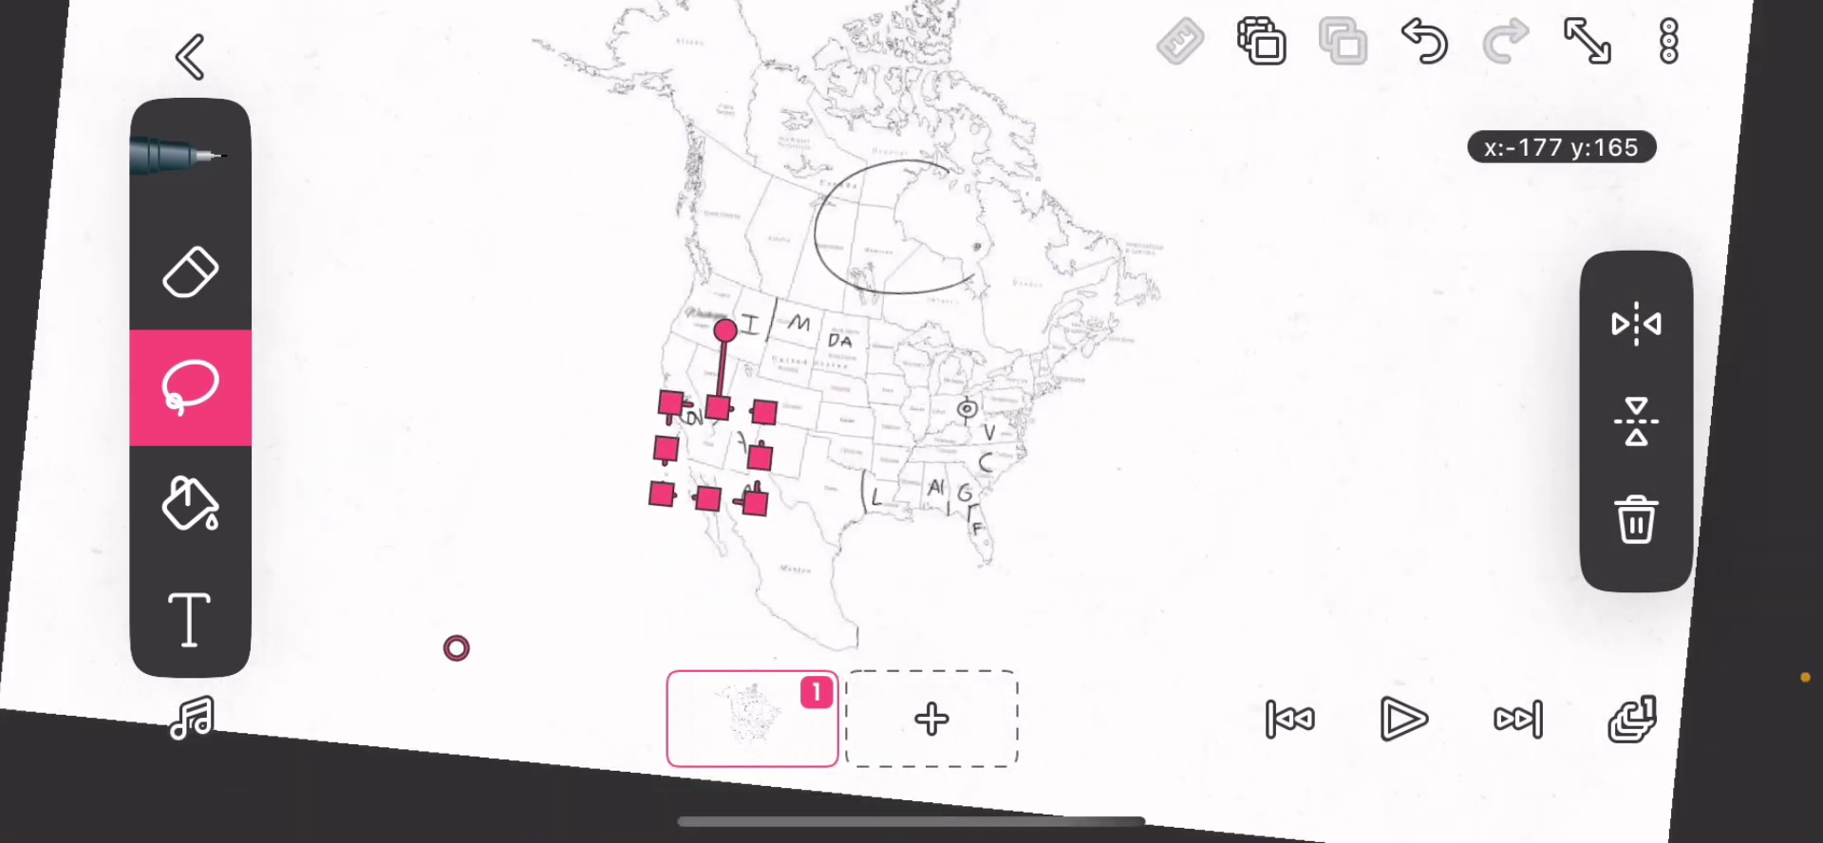
{"action": "left_click", "coordinate": [456, 649]}
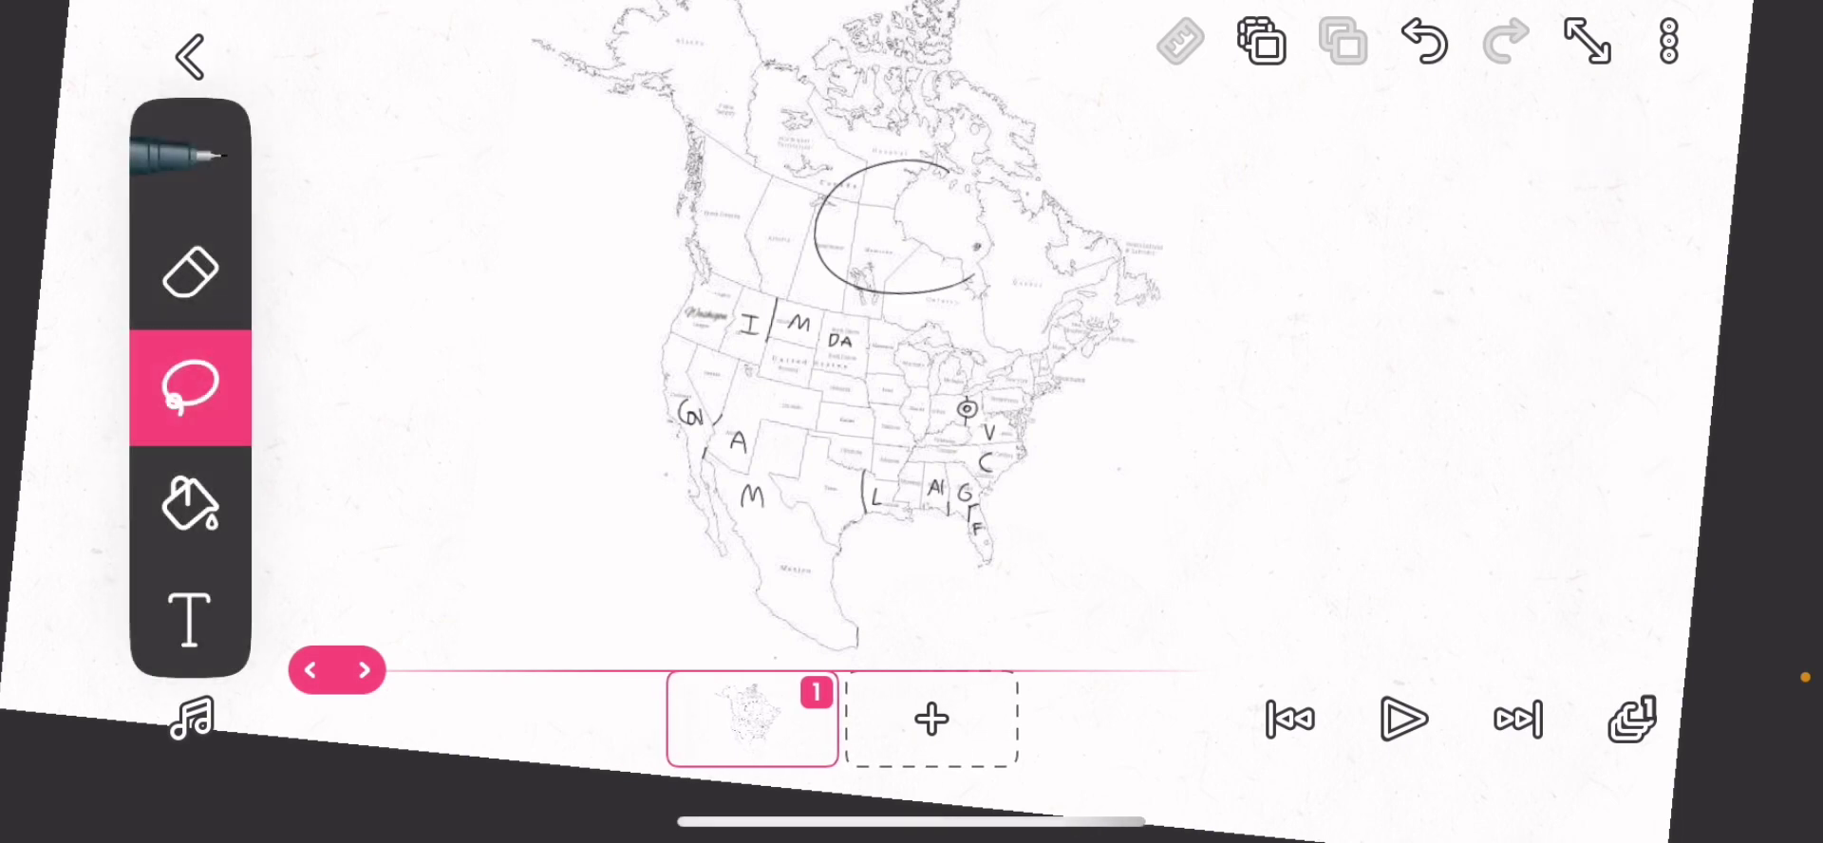
{"action": "scroll", "coordinate": [713, 457], "scroll_direction": "up", "scroll_amount": 3}
{"action": "scroll", "coordinate": [712, 456], "scroll_direction": "up", "scroll_amount": 5}
{"action": "scroll", "coordinate": [713, 456], "scroll_direction": "up", "scroll_amount": 3}
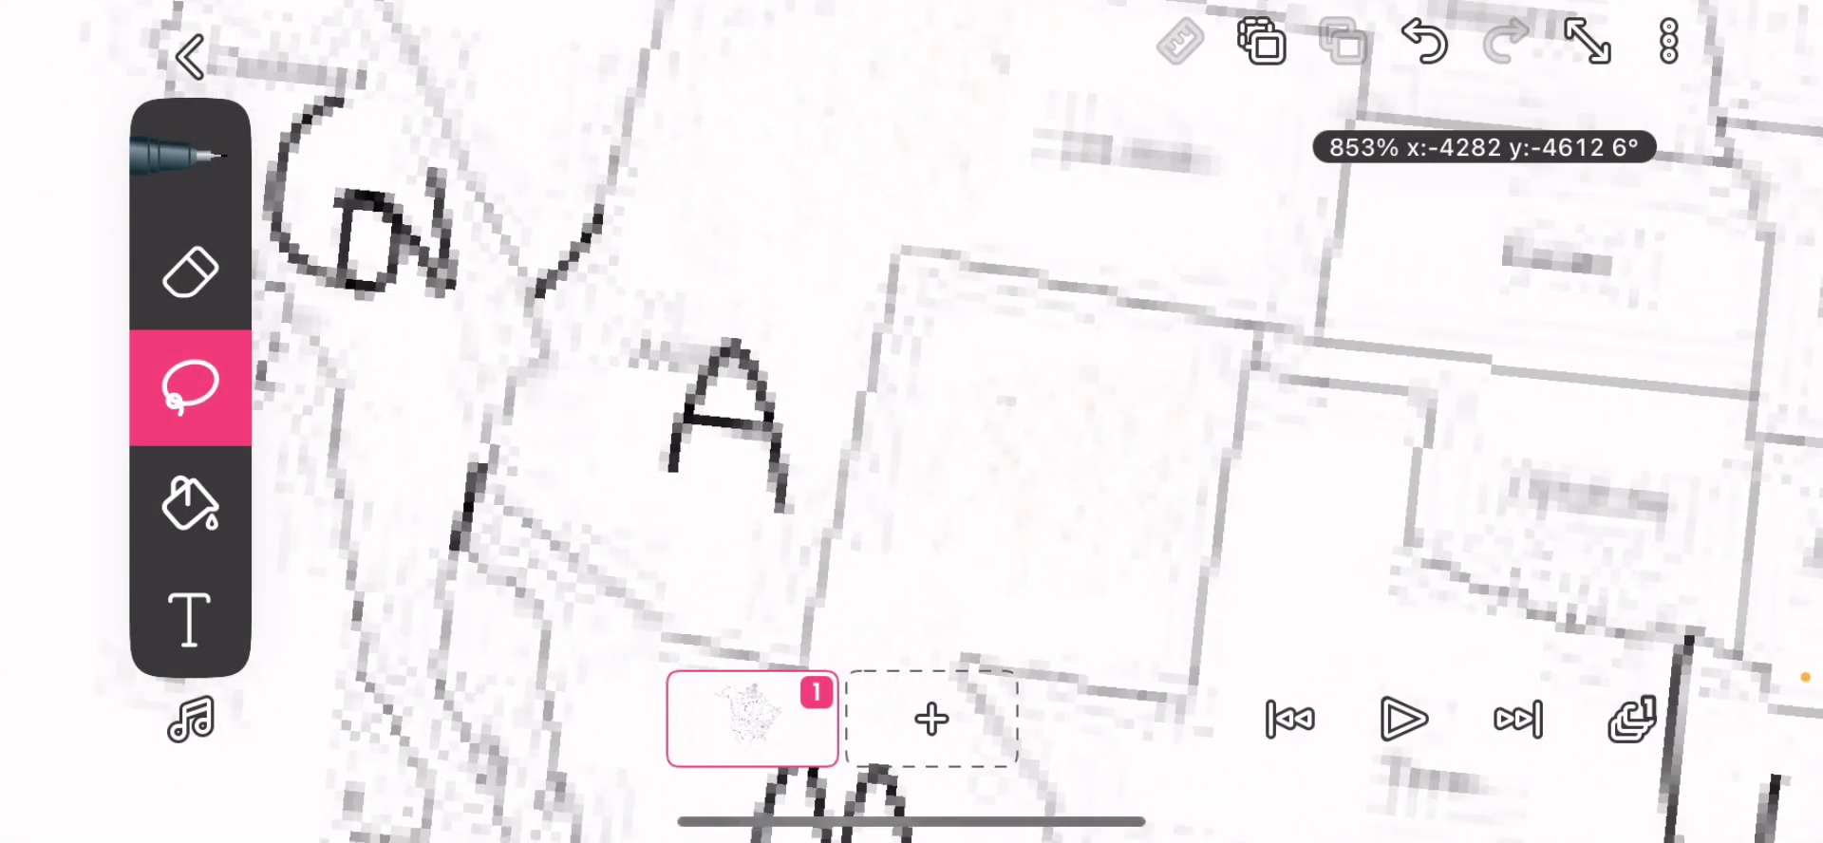
{"action": "scroll", "coordinate": [912, 428], "scroll_direction": "down", "scroll_amount": 2}
{"action": "scroll", "coordinate": [911, 429], "scroll_direction": "up", "scroll_amount": 2}
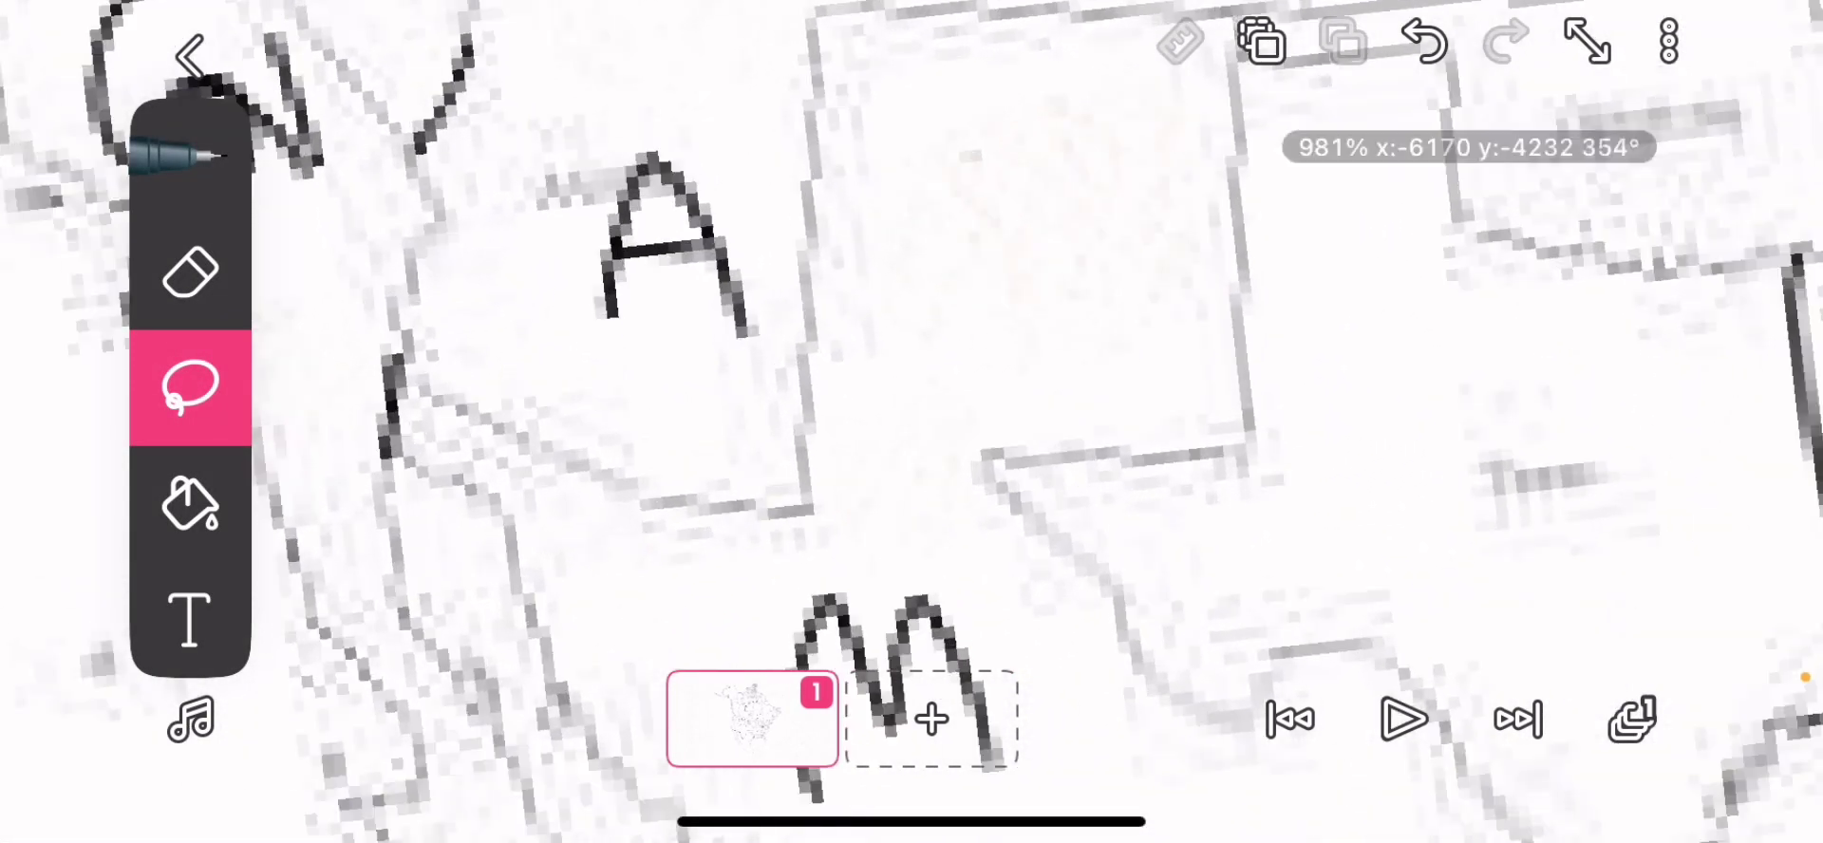
{"action": "scroll", "coordinate": [913, 427], "scroll_direction": "up", "scroll_amount": 2}
Try erasing the A, undo it, and set the eraser to 97% strength with a fine tip
{"action": "left_click", "coordinate": [191, 272]}
{"action": "left_click_drag", "start_coordinate": [683, 327], "coordinate": [651, 244]}
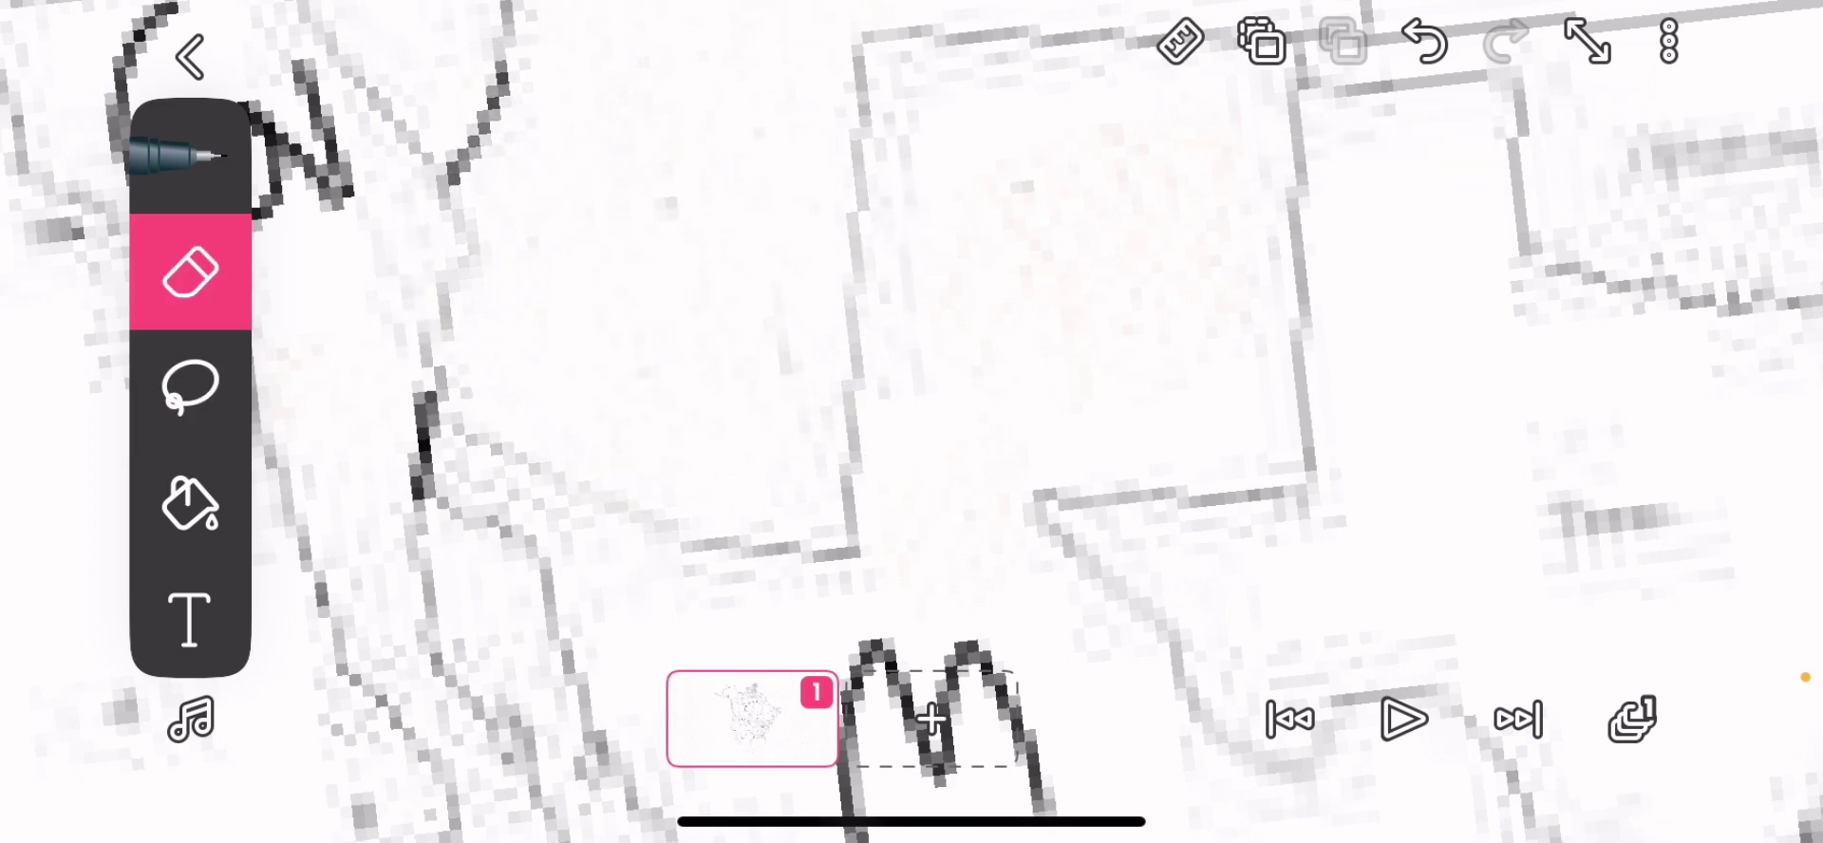
{"action": "left_click", "coordinate": [1424, 40]}
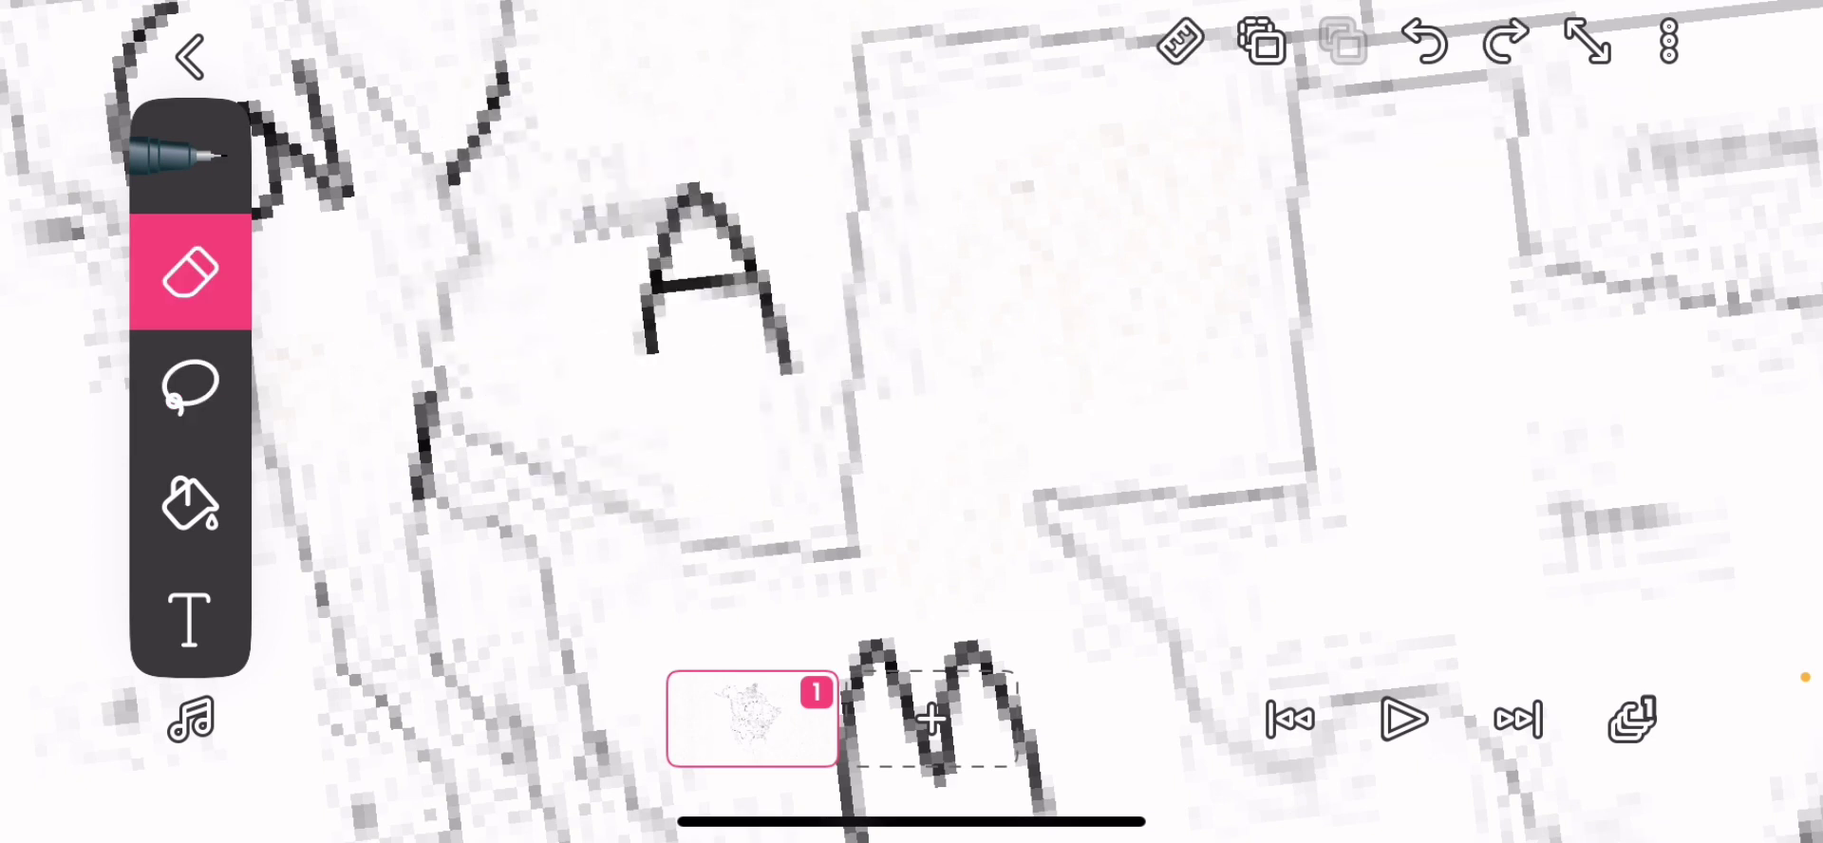
{"action": "left_click", "coordinate": [191, 271]}
{"action": "mouse_move", "coordinate": [191, 446]}
{"action": "left_mouse_down"}
{"action": "mouse_move", "coordinate": [428, 261]}
{"action": "mouse_move", "coordinate": [427, 692]}
{"action": "left_mouse_up"}
{"action": "mouse_move", "coordinate": [191, 310]}
{"action": "left_mouse_down"}
{"action": "mouse_move", "coordinate": [322, 403]}
{"action": "mouse_move", "coordinate": [327, 430]}
{"action": "left_mouse_up"}
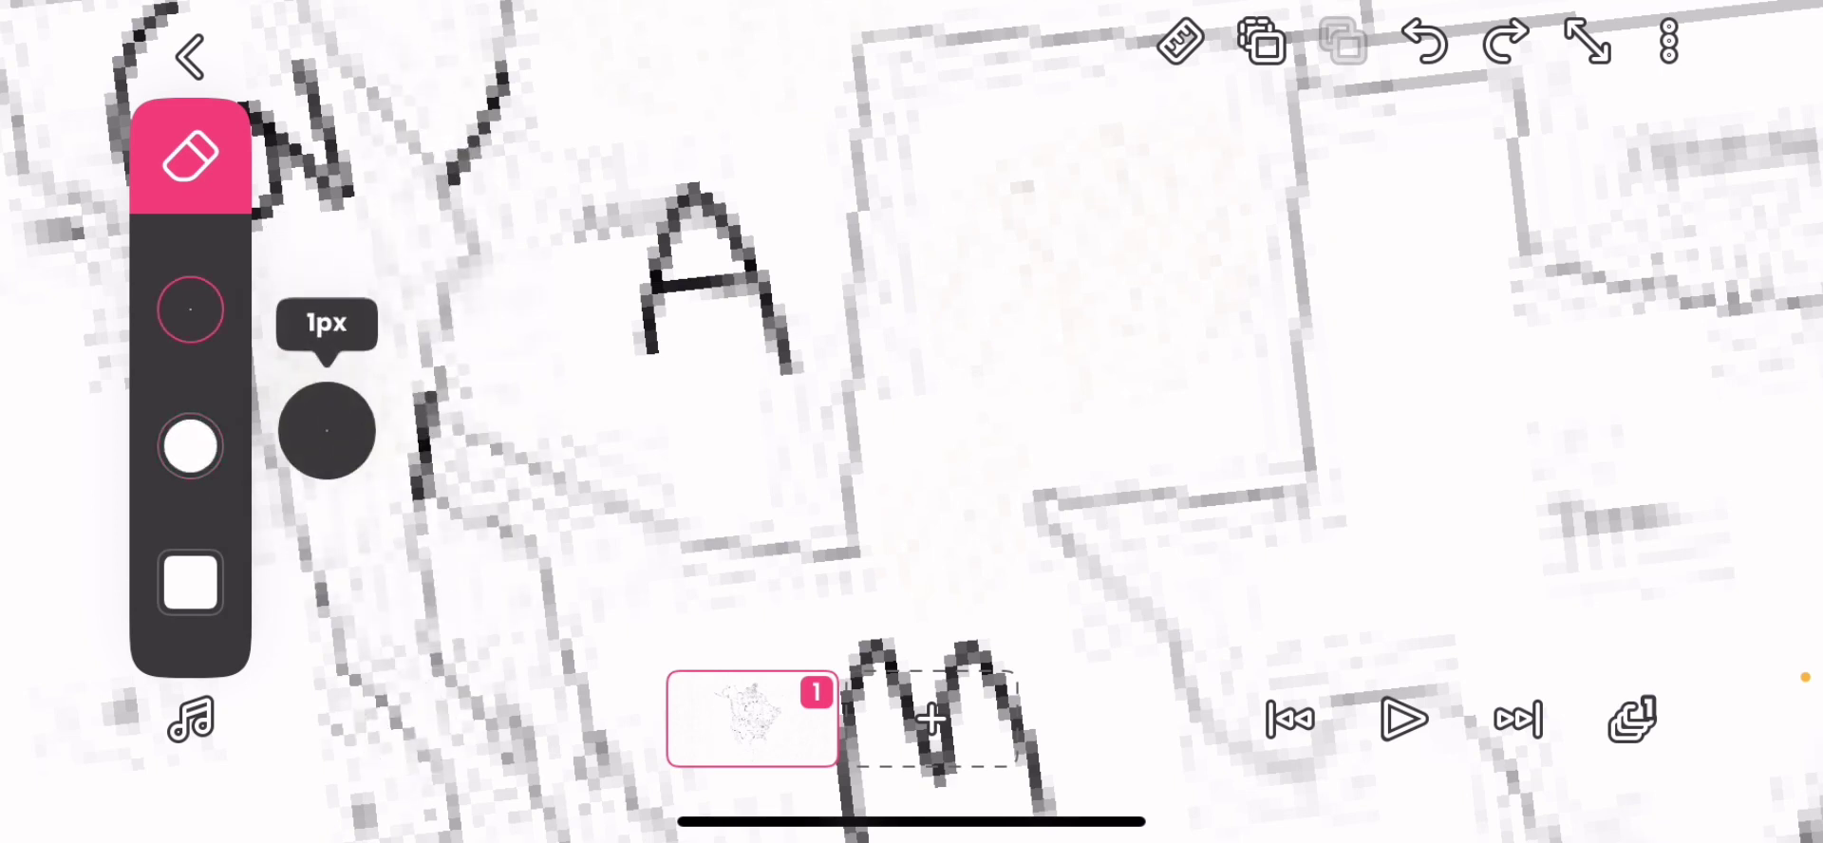
Zoom in on the hand-drawn A and erase it with the fine eraser
{"action": "left_click_drag", "start_coordinate": [712, 356], "coordinate": [805, 413]}
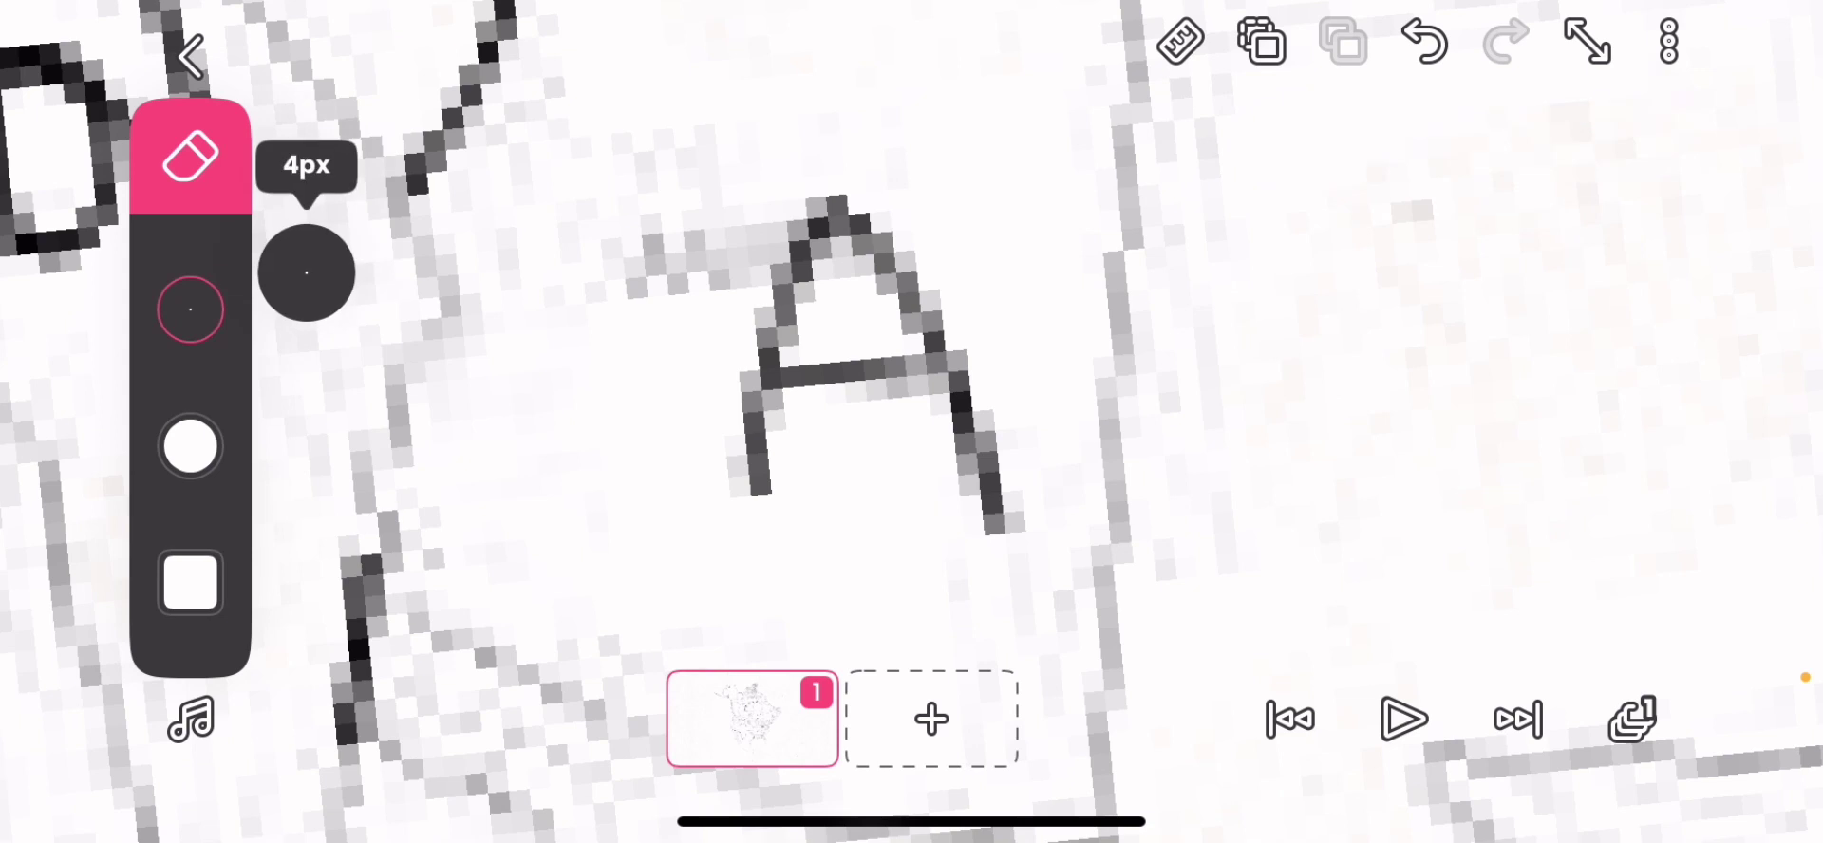
{"action": "left_click_drag", "start_coordinate": [990, 513], "coordinate": [773, 348]}
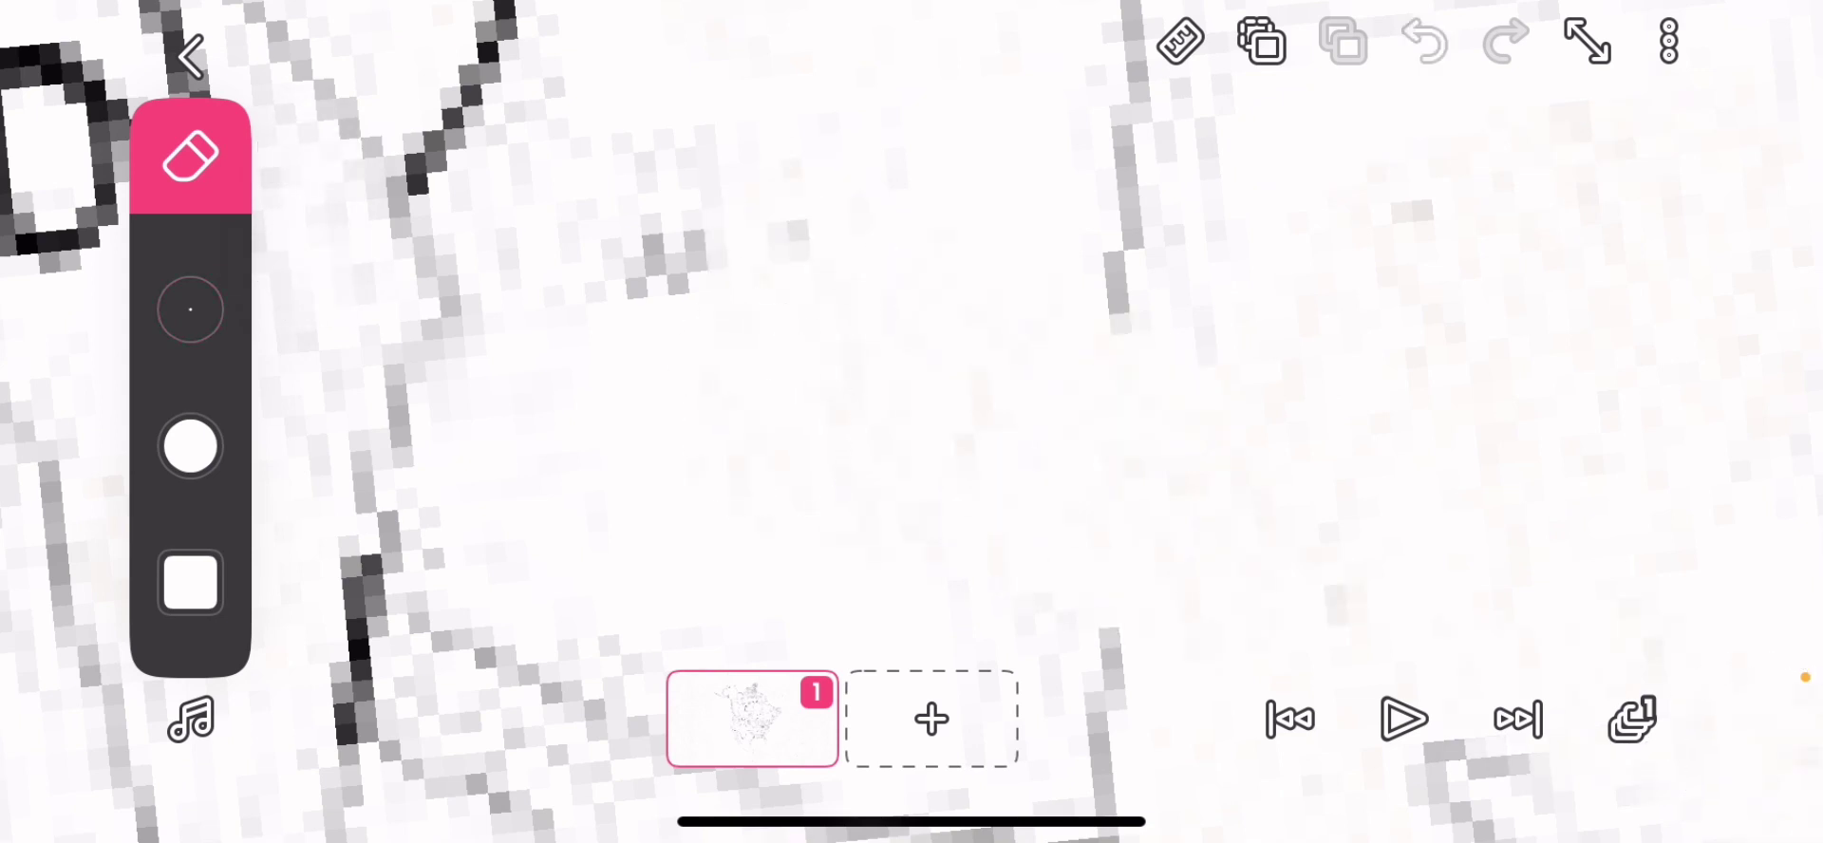
{"action": "left_click", "coordinate": [1425, 40]}
{"action": "mouse_move", "coordinate": [936, 499]}
{"action": "left_mouse_down"}
{"action": "mouse_move", "coordinate": [774, 529]}
{"action": "mouse_move", "coordinate": [839, 240]}
{"action": "mouse_move", "coordinate": [747, 289]}
{"action": "left_mouse_up"}
{"action": "left_click", "coordinate": [189, 157]}
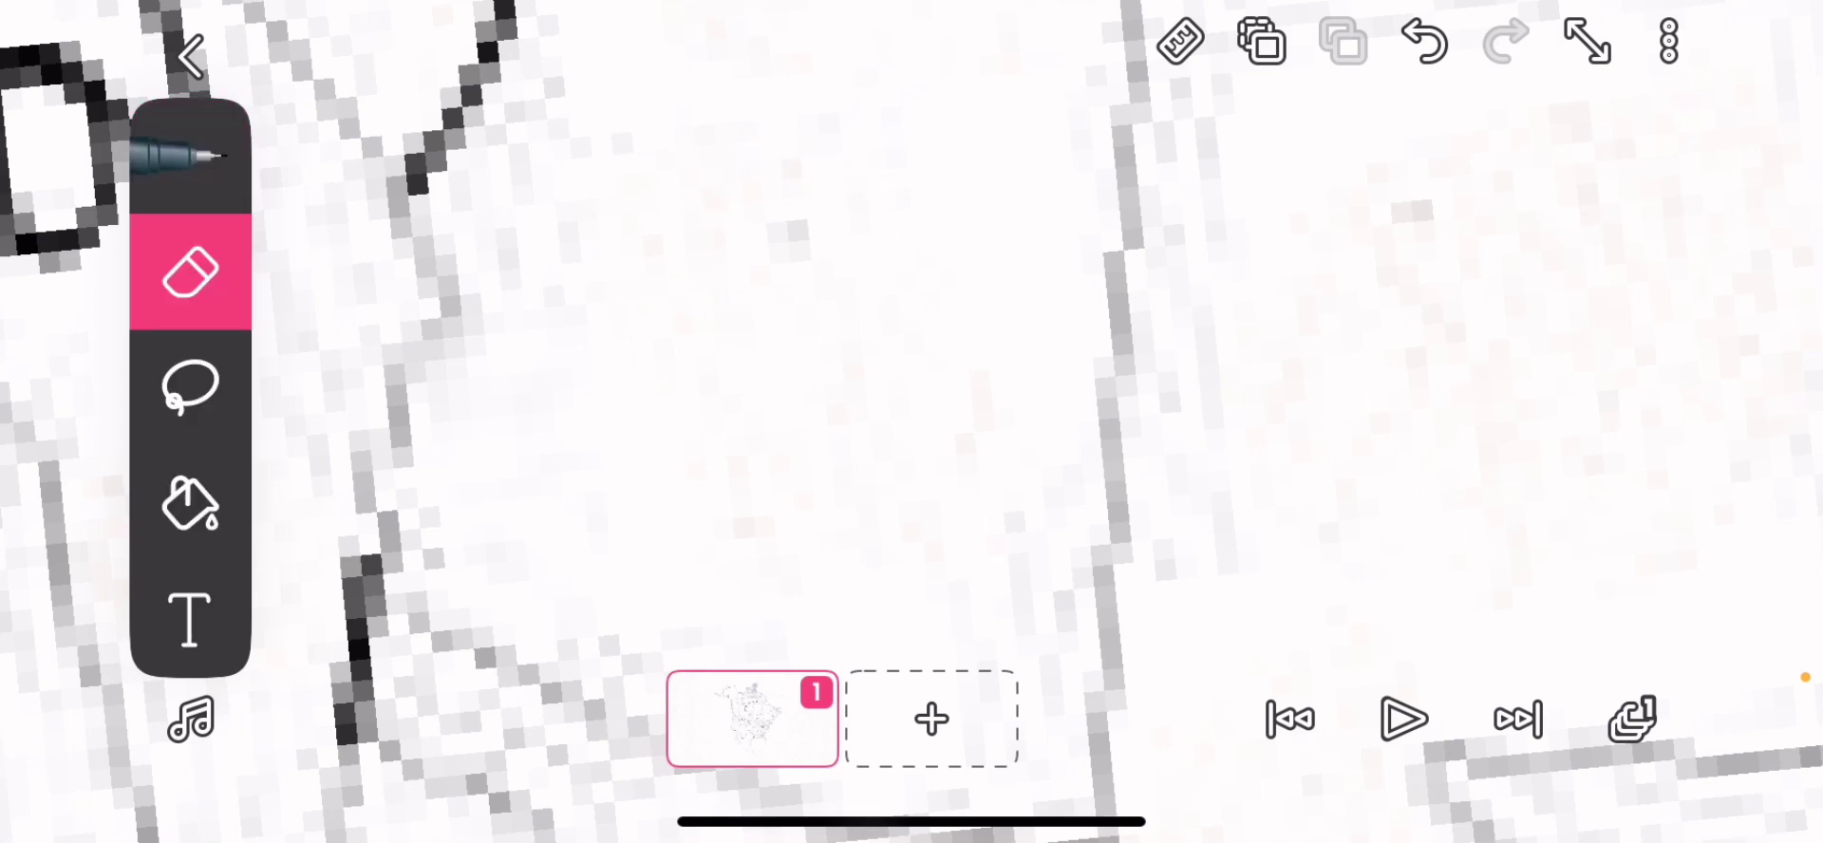
{"action": "left_click_drag", "start_coordinate": [911, 427], "coordinate": [969, 470]}
{"action": "scroll", "coordinate": [912, 427], "scroll_direction": "down", "scroll_amount": 5}
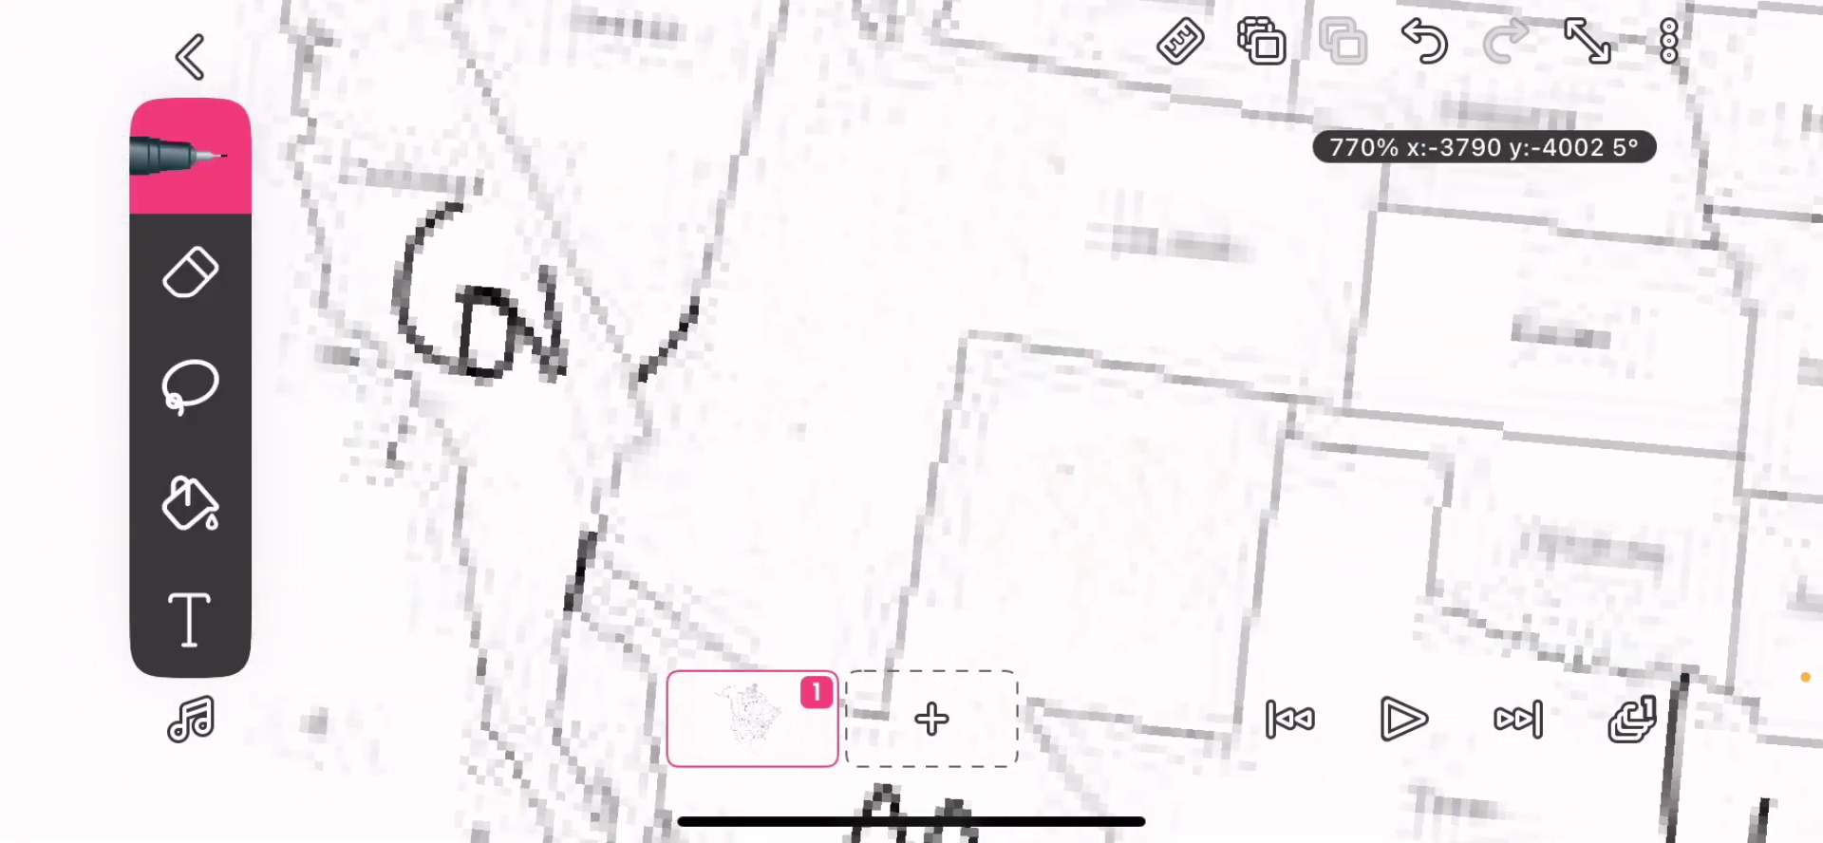
{"action": "scroll", "coordinate": [911, 428], "scroll_direction": "down", "scroll_amount": 1}
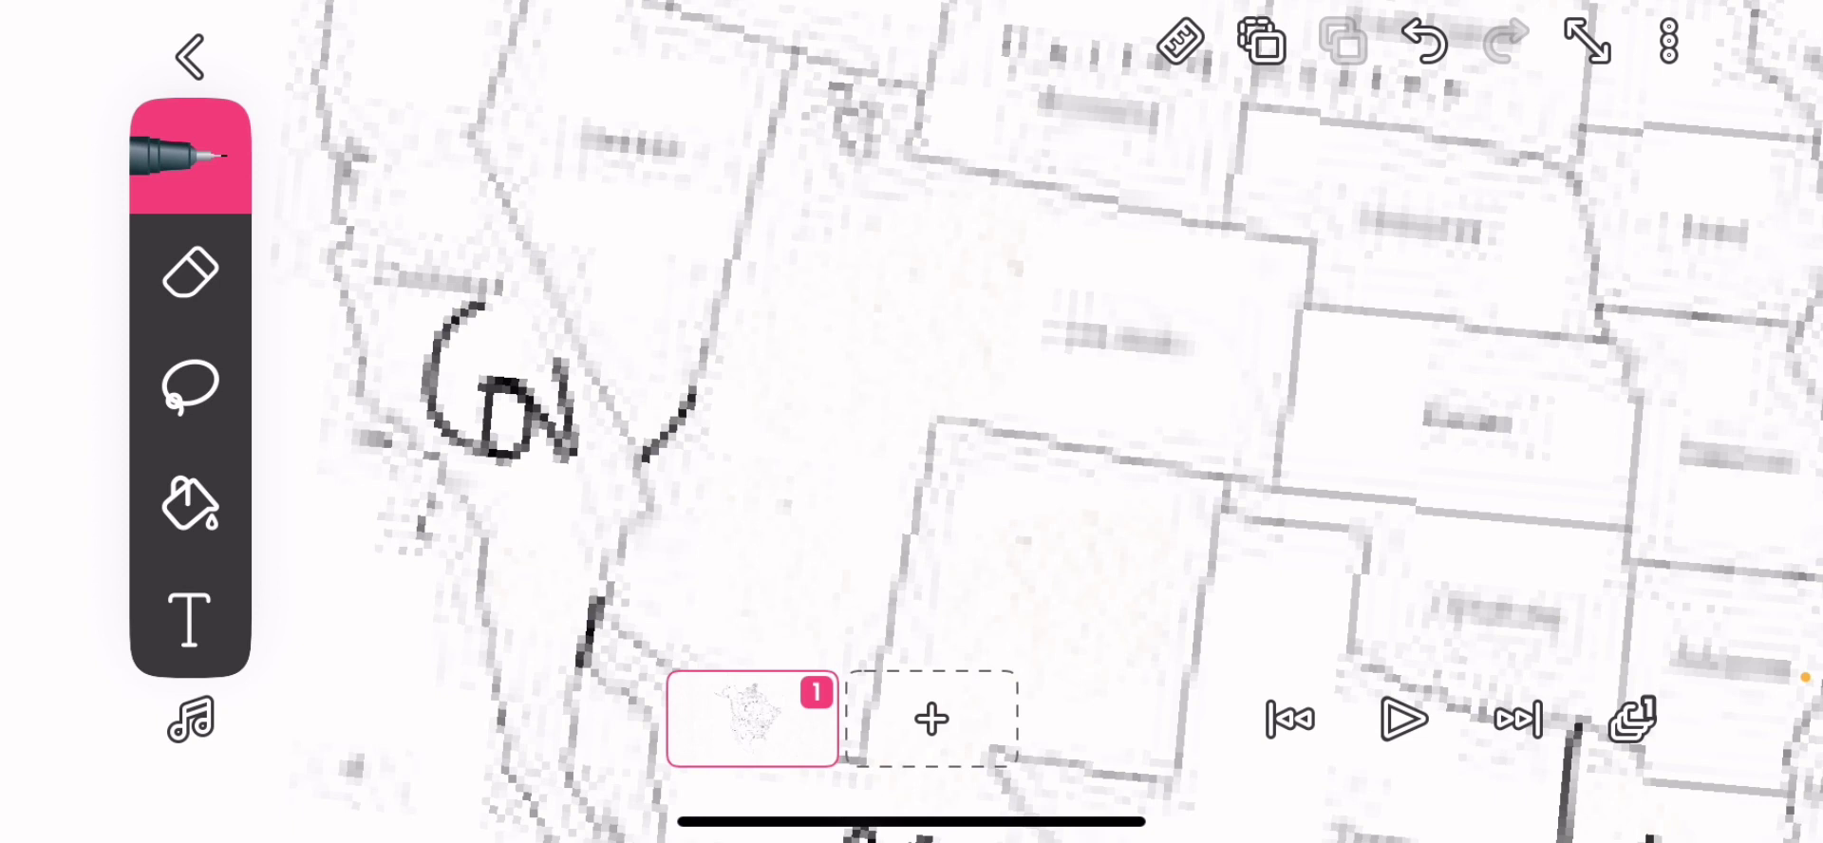
Add a typed 'Three corners' label, fix its typos, and nudge it right and down
{"action": "left_click", "coordinate": [189, 620]}
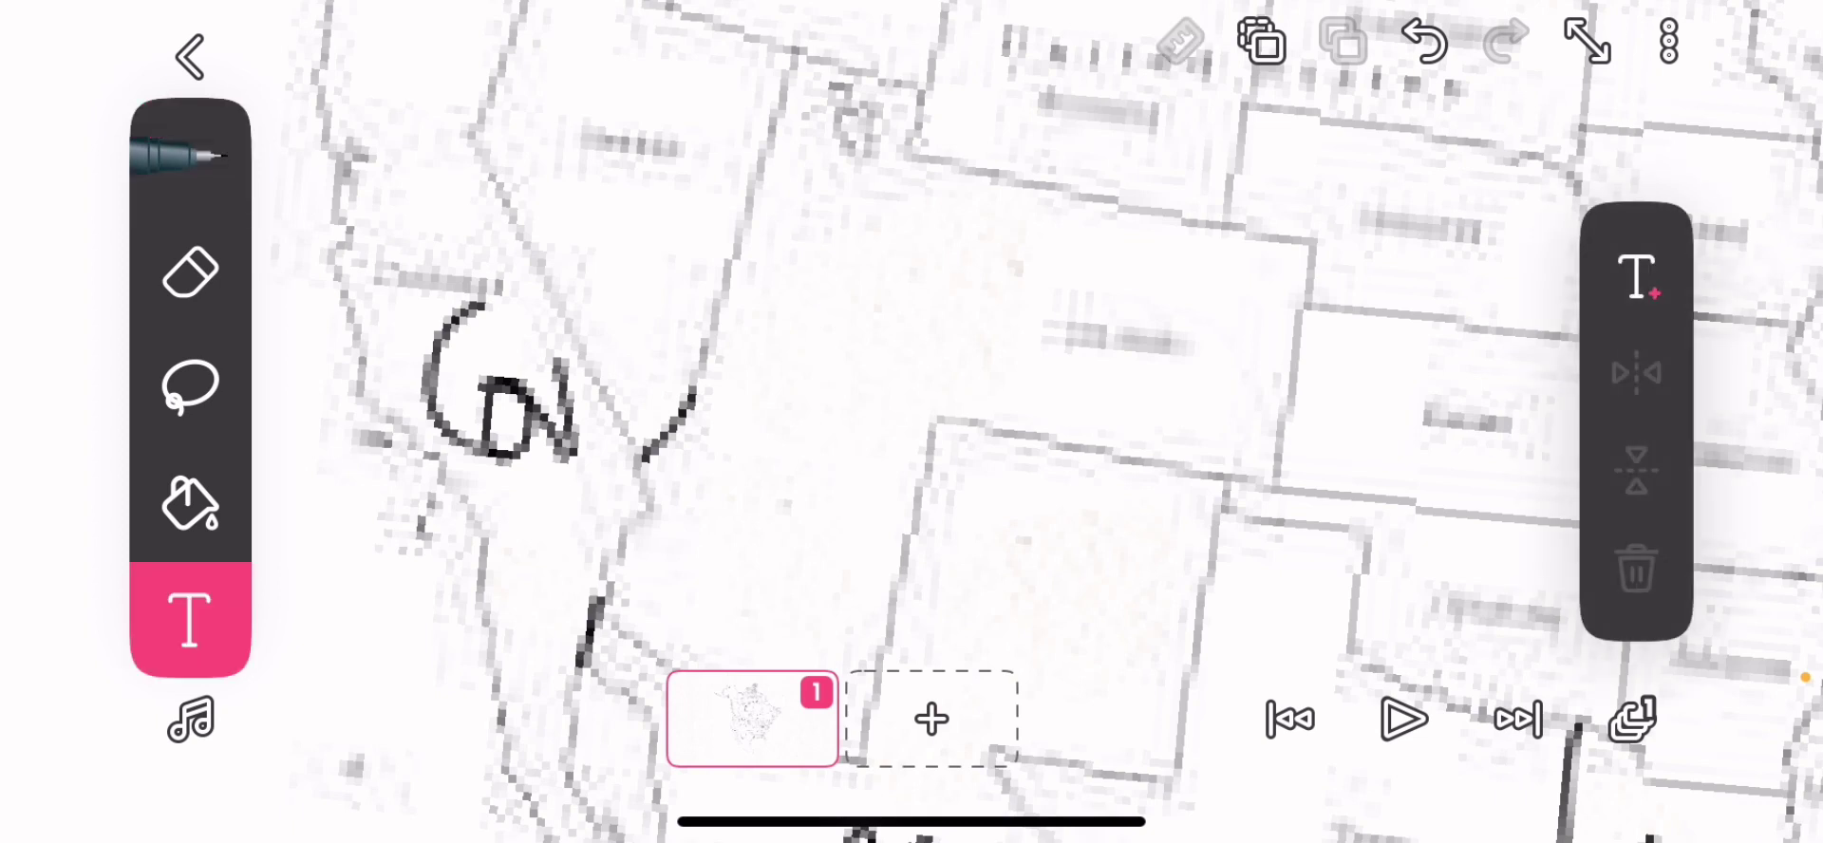
{"action": "left_click", "coordinate": [912, 427]}
{"action": "type", "text": "Th"}
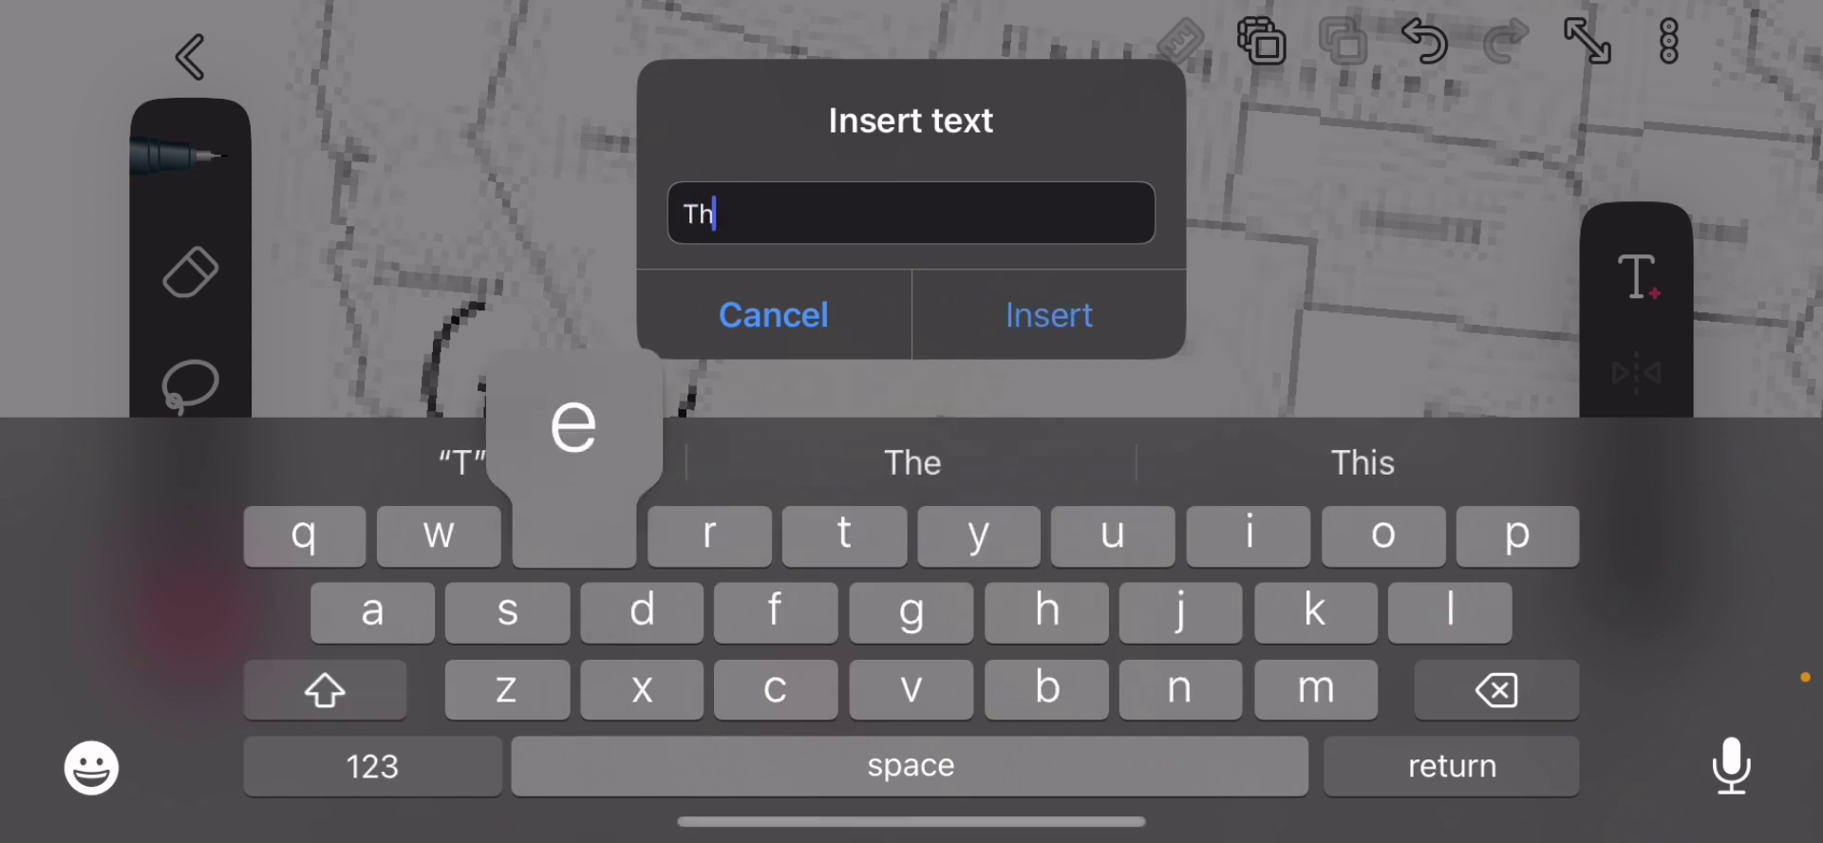
{"action": "type", "text": "e"}
{"action": "key", "text": "BackSpace"}
{"action": "type", "text": "re"}
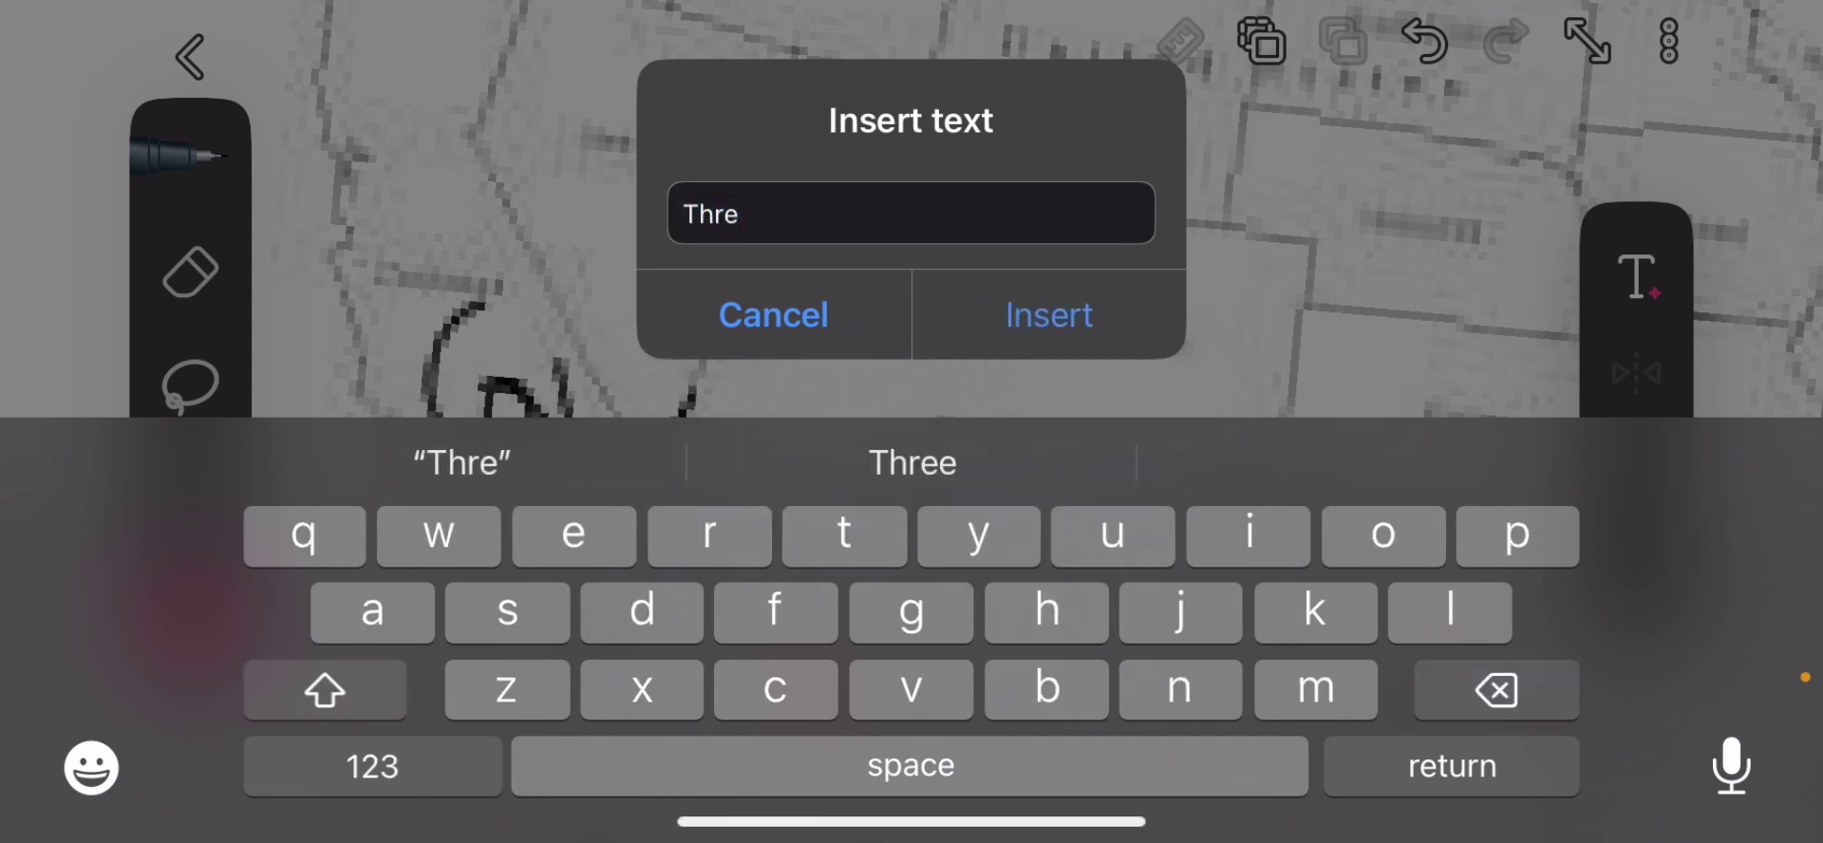
{"action": "type", "text": "e c"}
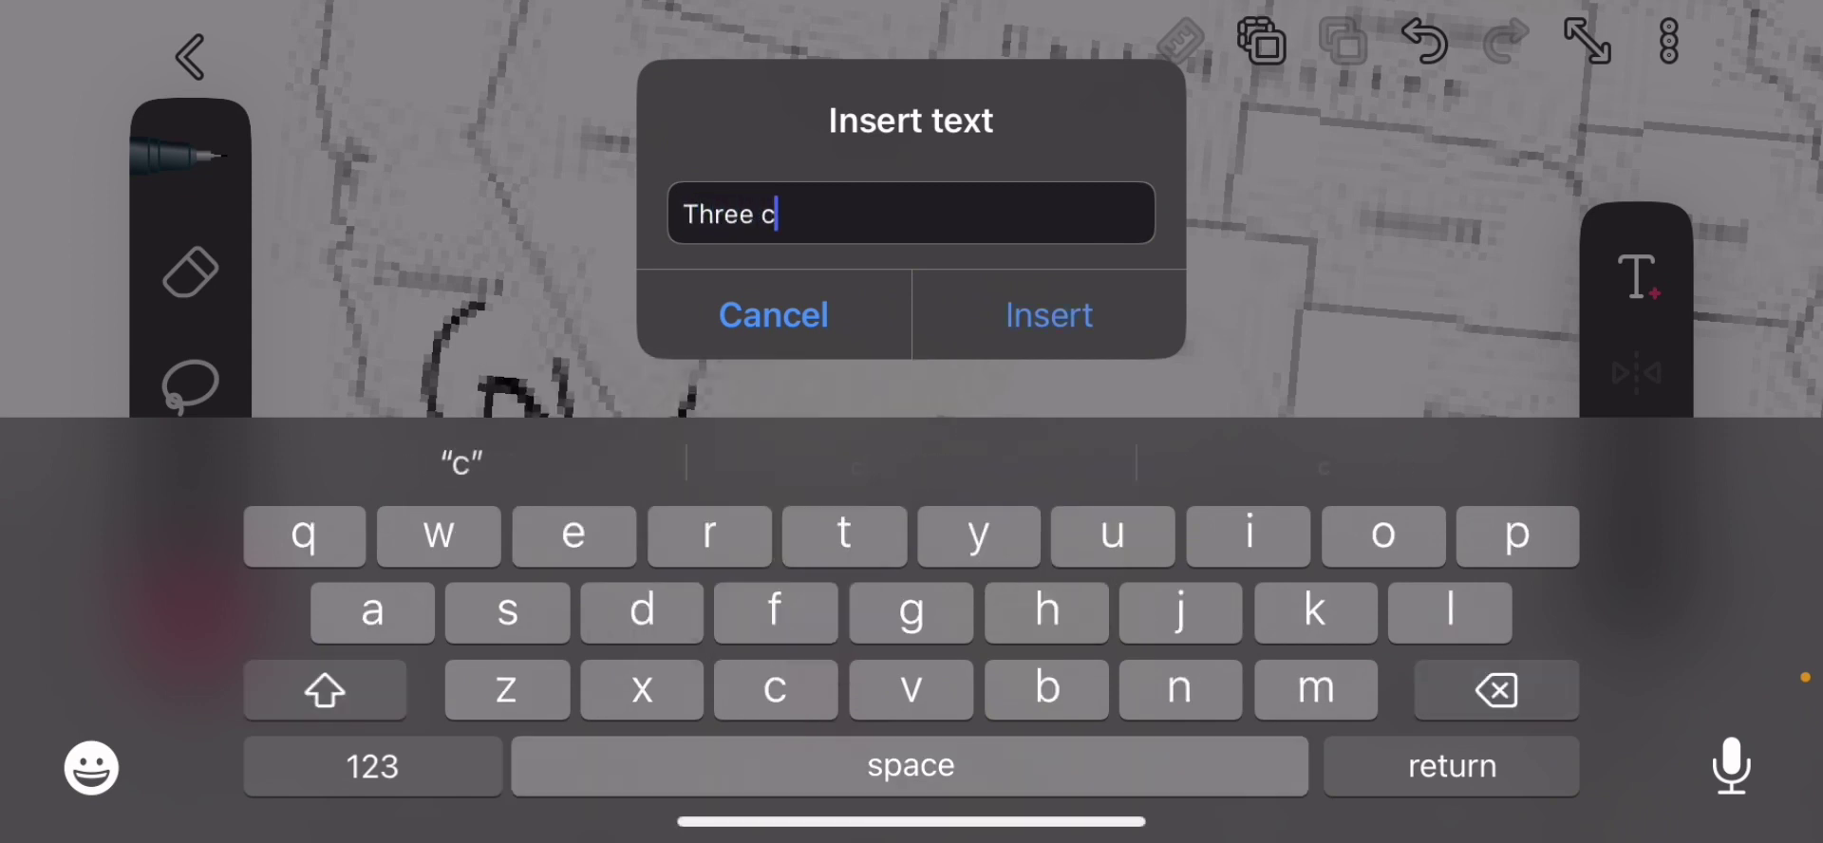
{"action": "type", "text": "ornerz"}
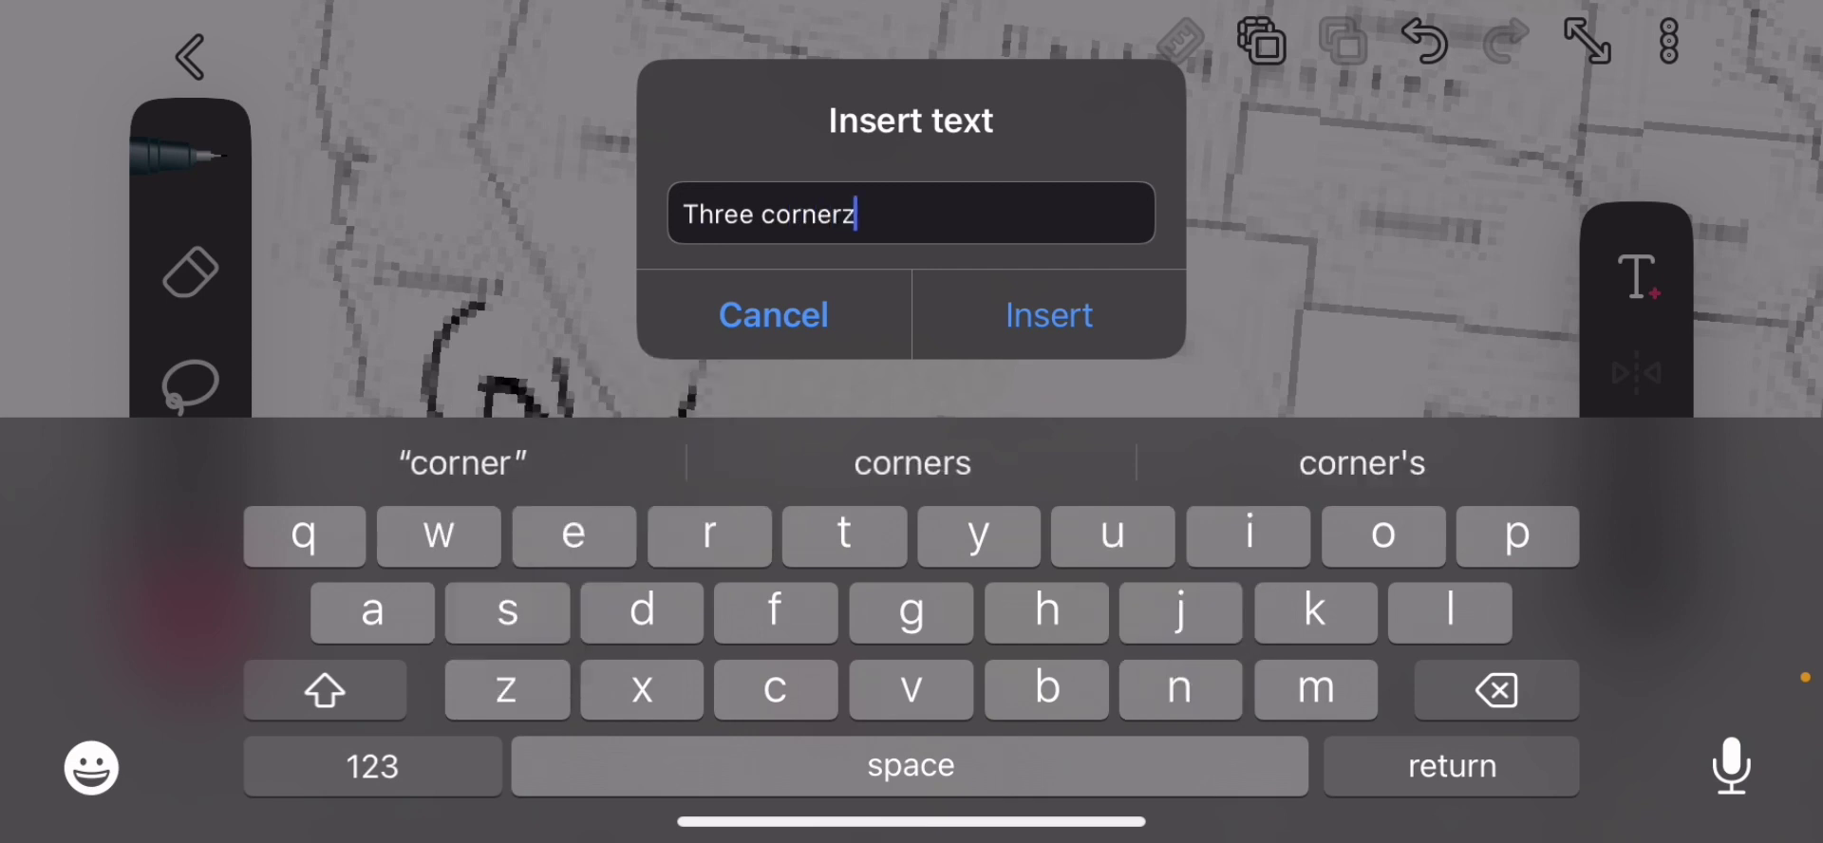
{"action": "key", "text": "BackSpace"}
{"action": "type", "text": "s"}
{"action": "left_click", "coordinate": [1048, 314]}
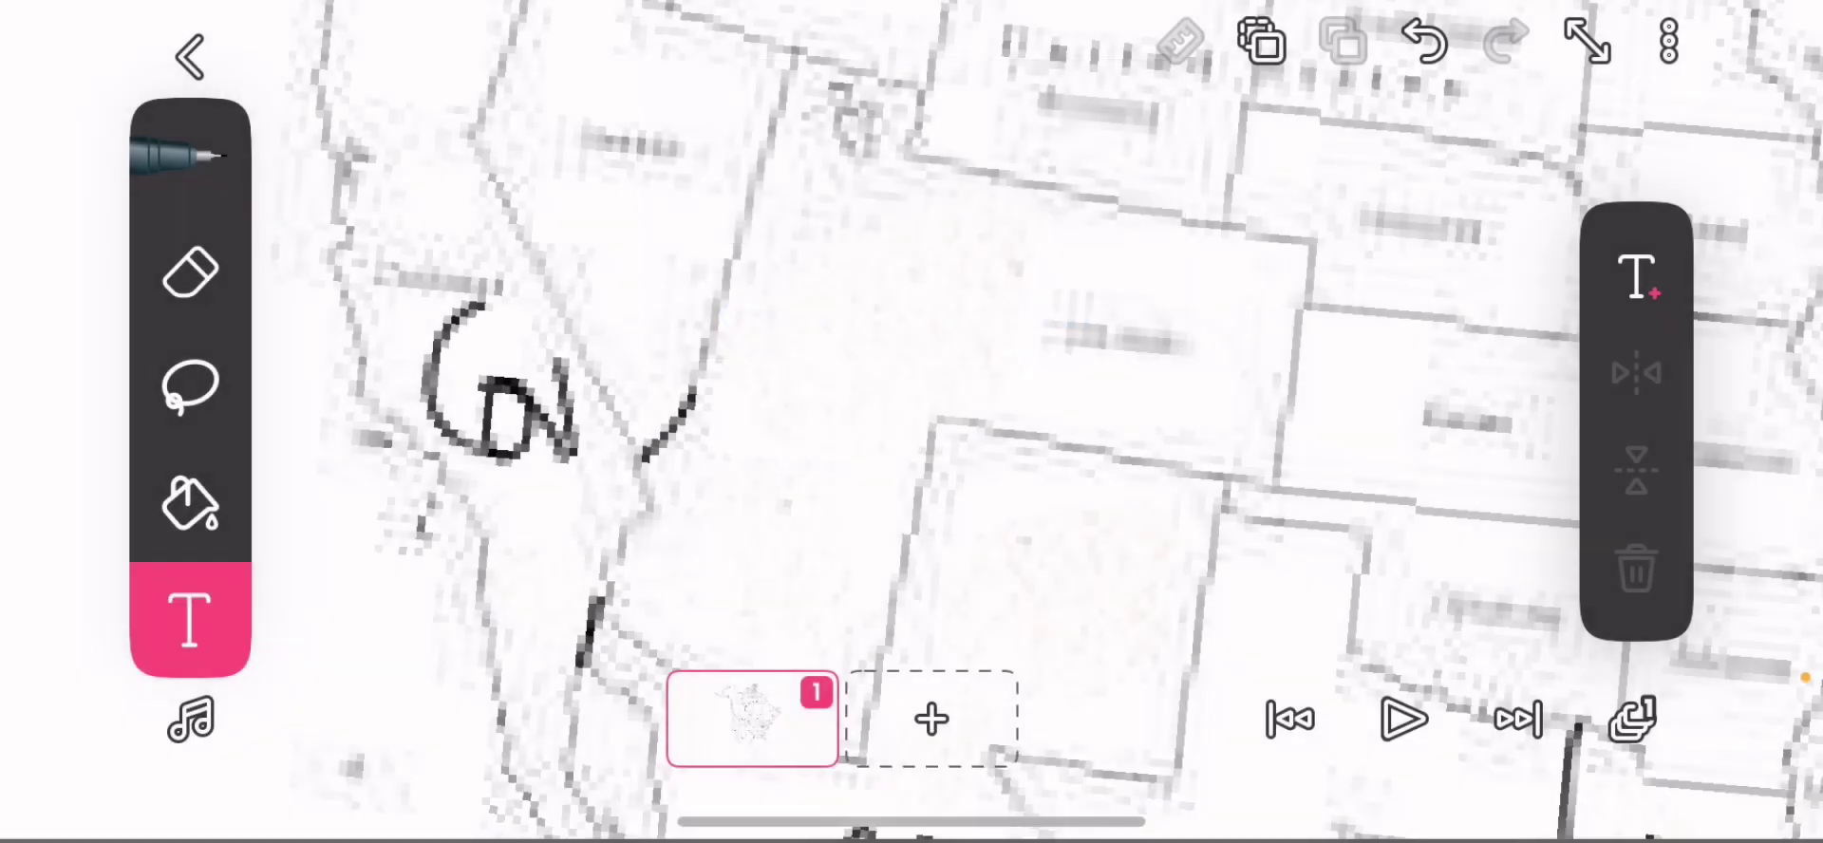
{"action": "left_click_drag", "start_coordinate": [851, 286], "coordinate": [967, 327]}
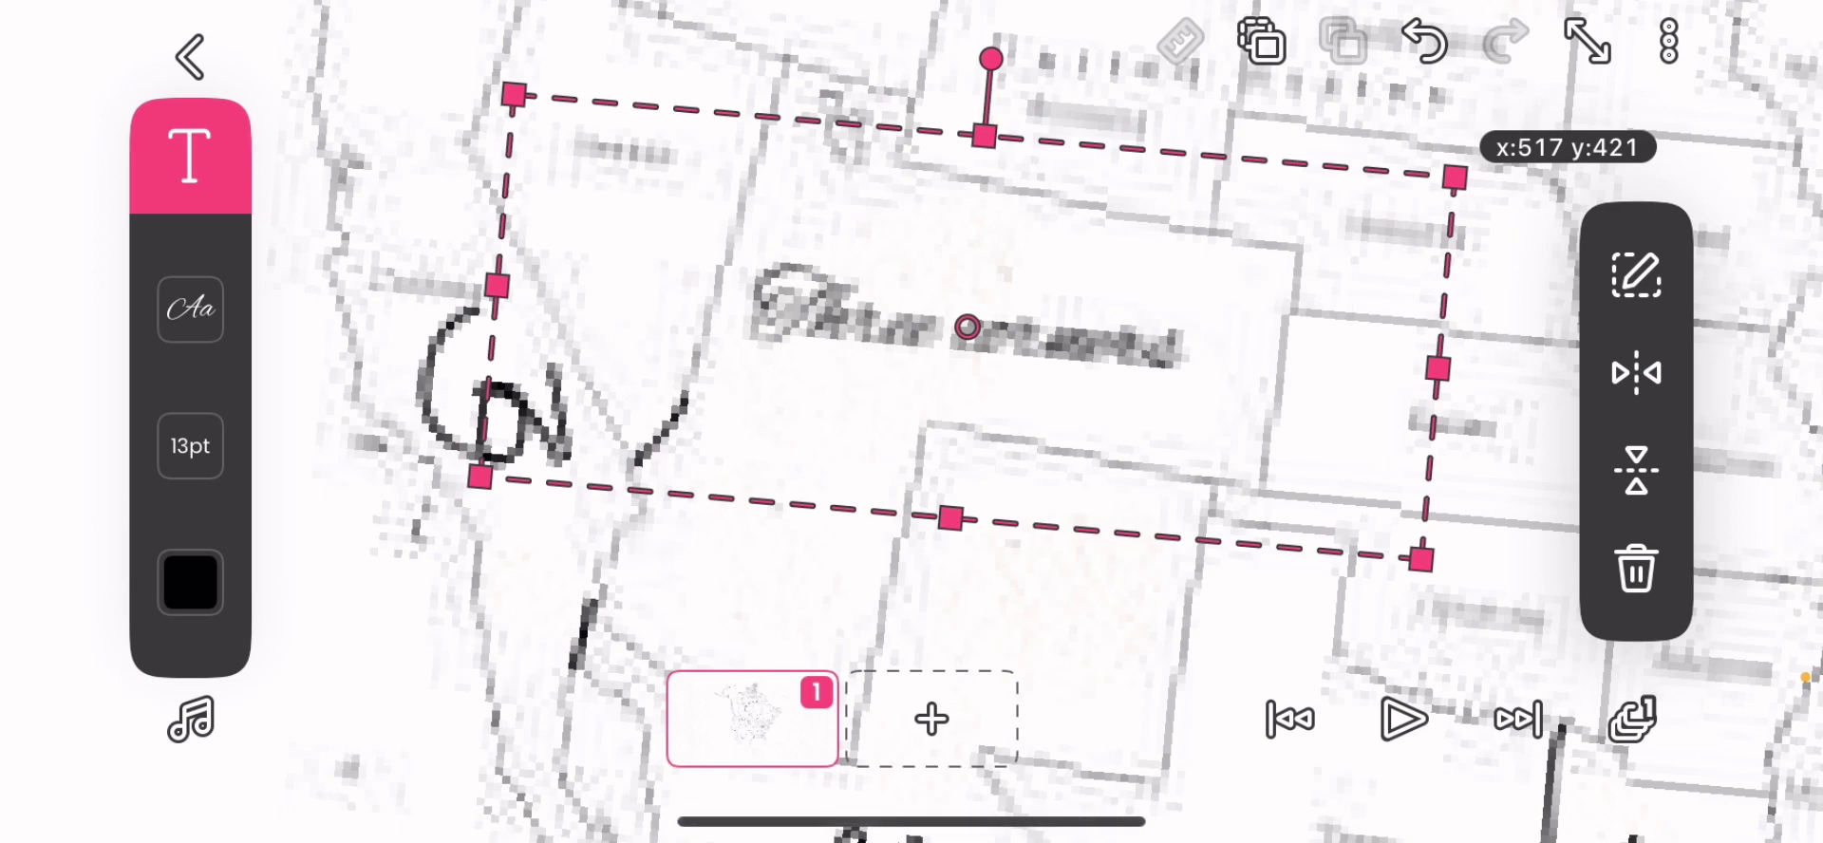
{"action": "left_click", "coordinate": [1139, 641]}
{"action": "mouse_move", "coordinate": [997, 428]}
{"action": "left_mouse_down"}
{"action": "mouse_move", "coordinate": [968, 332]}
{"action": "mouse_move", "coordinate": [843, 293]}
{"action": "left_mouse_up"}
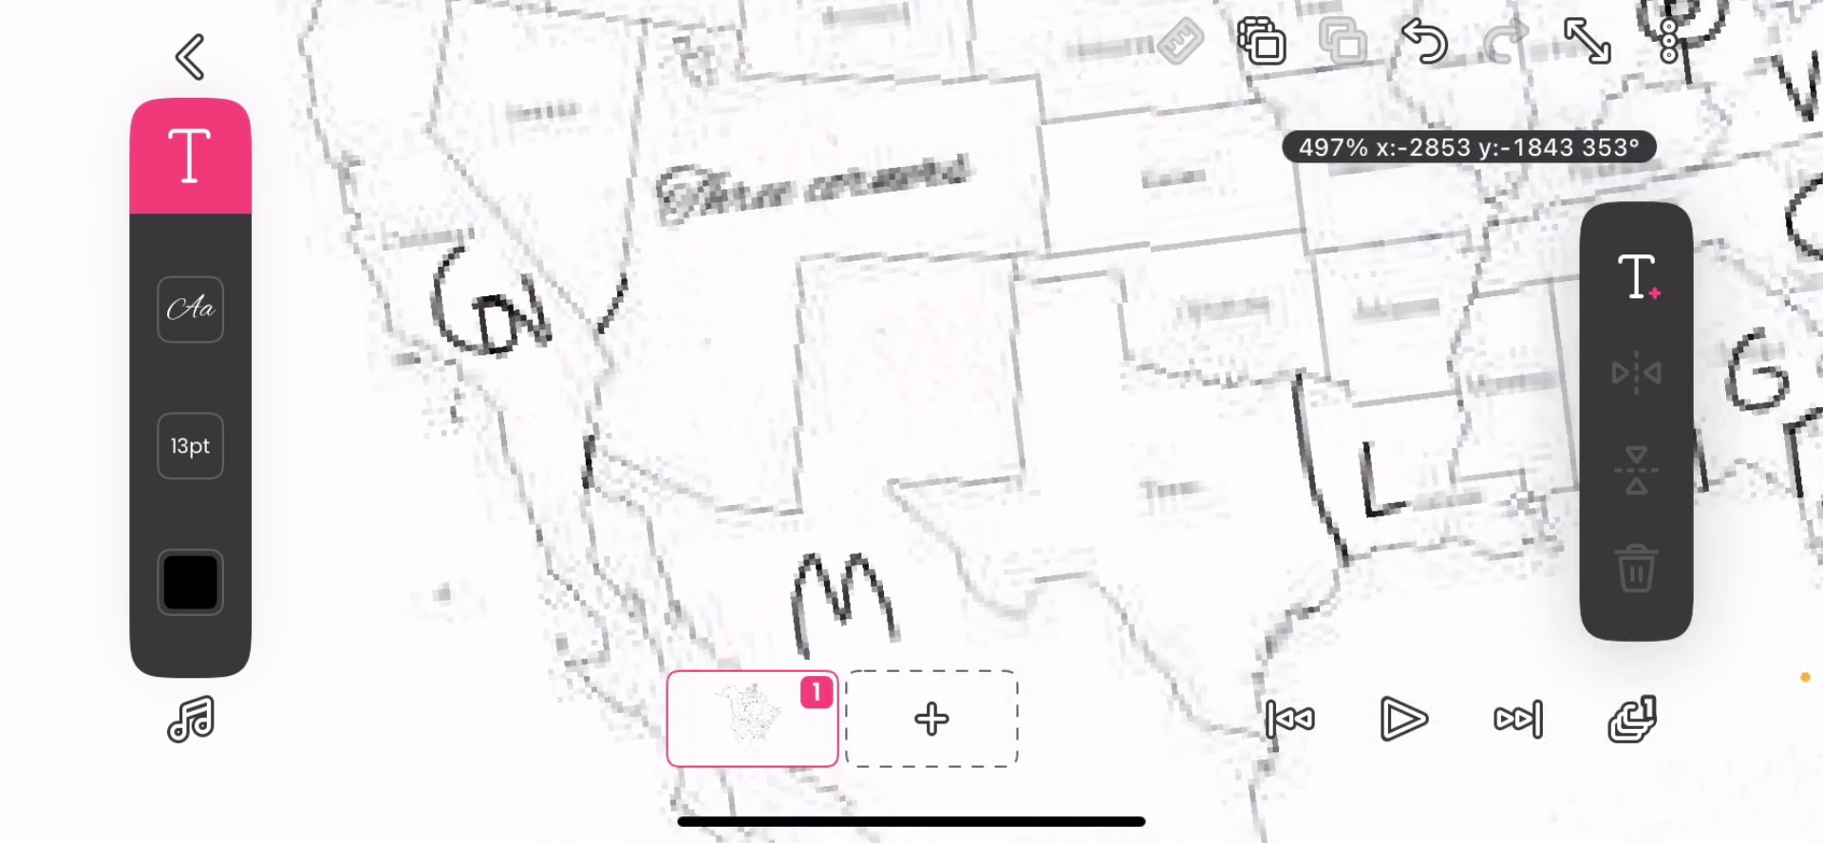
{"action": "scroll", "coordinate": [1425, 584], "scroll_direction": "up", "scroll_amount": 1}
{"action": "scroll", "coordinate": [1424, 584], "scroll_direction": "up", "scroll_amount": 2}
{"action": "scroll", "coordinate": [1425, 584], "scroll_direction": "up", "scroll_amount": 5}
{"action": "scroll", "coordinate": [1425, 584], "scroll_direction": "up", "scroll_amount": 3}
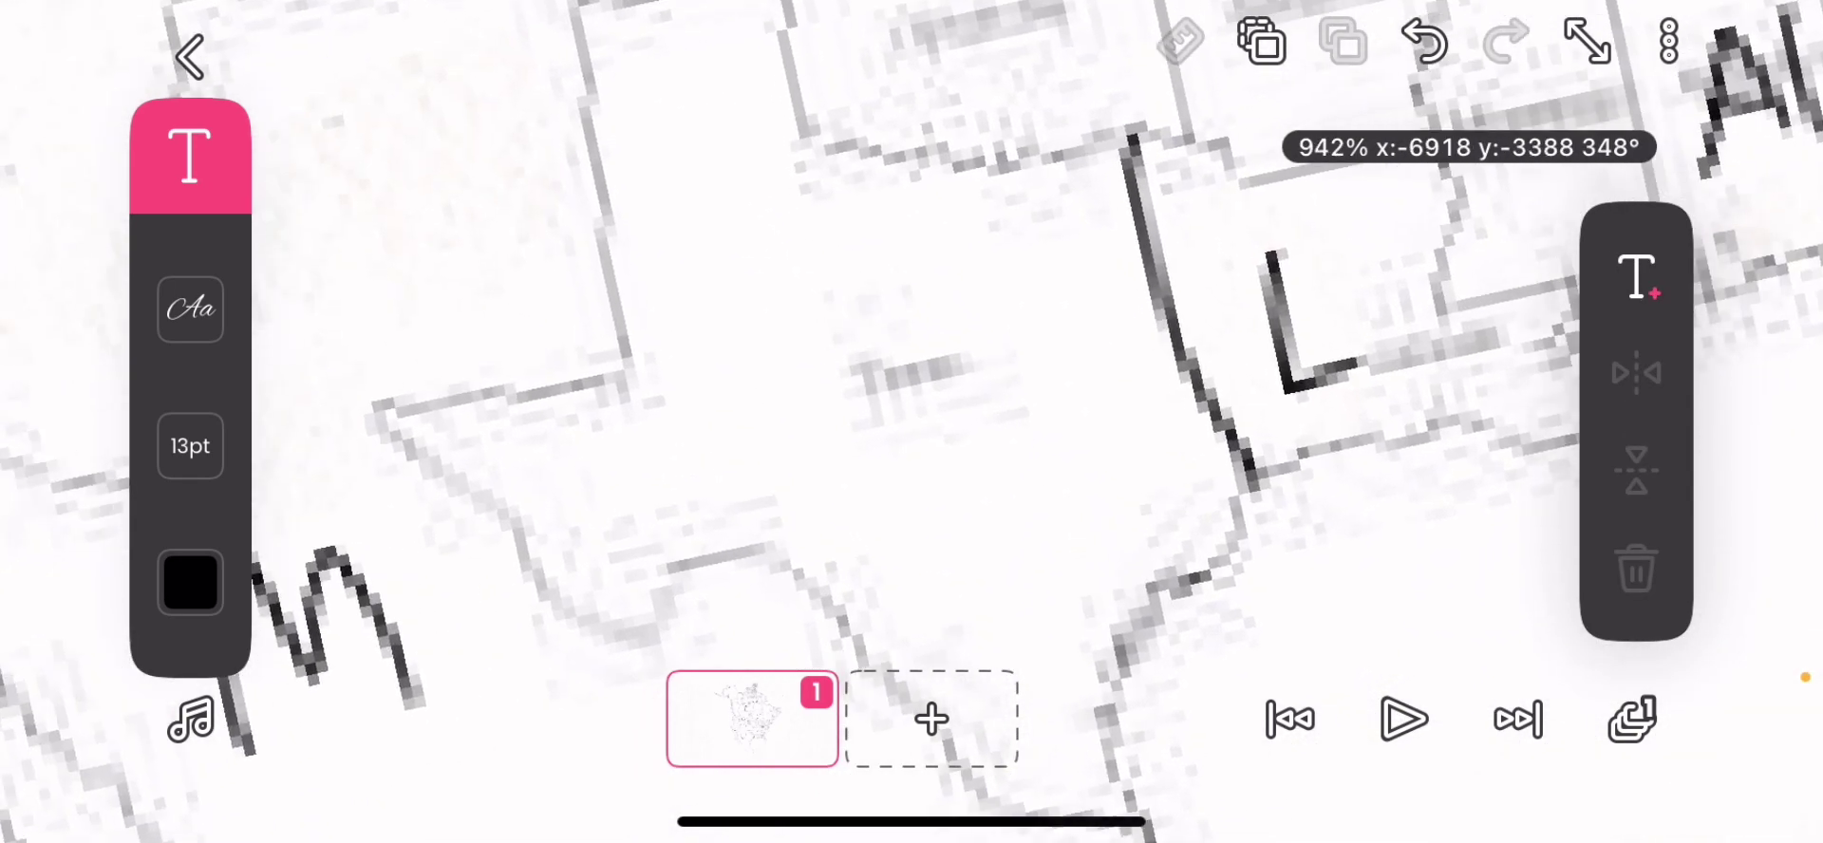
Draw the letter T in the southern state between the M and L
{"action": "left_click", "coordinate": [190, 157]}
{"action": "left_click_drag", "start_coordinate": [812, 373], "coordinate": [1043, 325]}
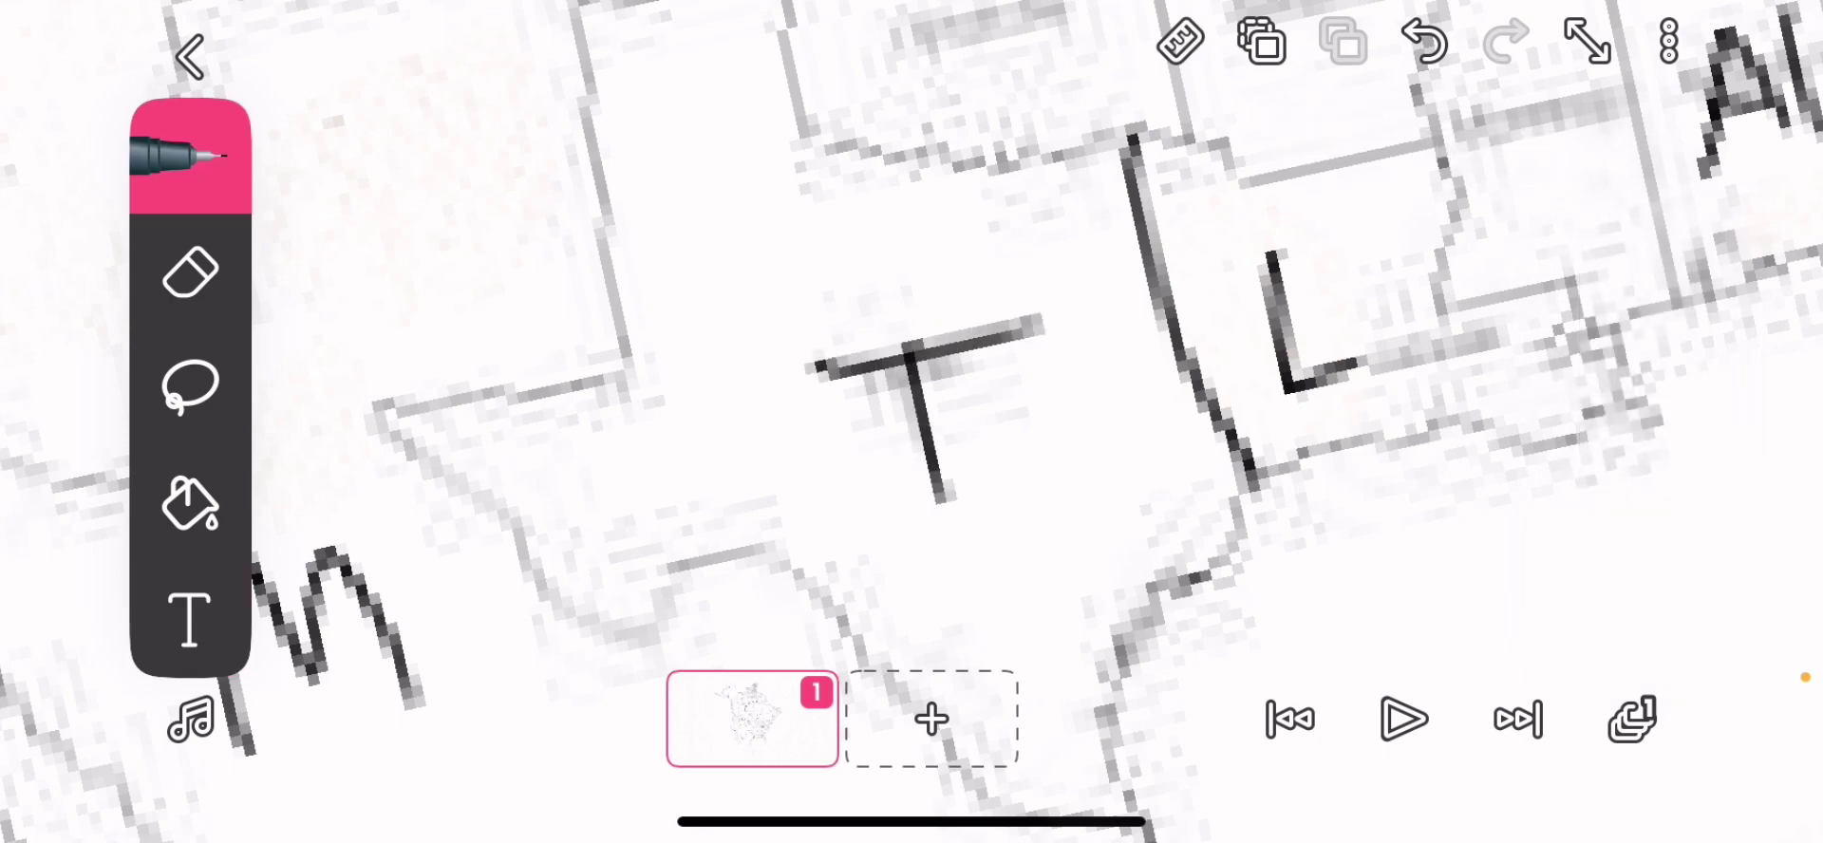
{"action": "scroll", "coordinate": [912, 428], "scroll_direction": "down", "scroll_amount": 3}
{"action": "scroll", "coordinate": [913, 428], "scroll_direction": "down", "scroll_amount": 1}
{"action": "scroll", "coordinate": [912, 427], "scroll_direction": "up", "scroll_amount": 2}
{"action": "left_click_drag", "start_coordinate": [911, 428], "coordinate": [914, 447]}
{"action": "scroll", "coordinate": [911, 427], "scroll_direction": "up", "scroll_amount": 2}
{"action": "scroll", "coordinate": [911, 428], "scroll_direction": "up", "scroll_amount": 3}
{"action": "scroll", "coordinate": [913, 428], "scroll_direction": "up", "scroll_amount": 1}
{"action": "scroll", "coordinate": [912, 428], "scroll_direction": "up", "scroll_amount": 1}
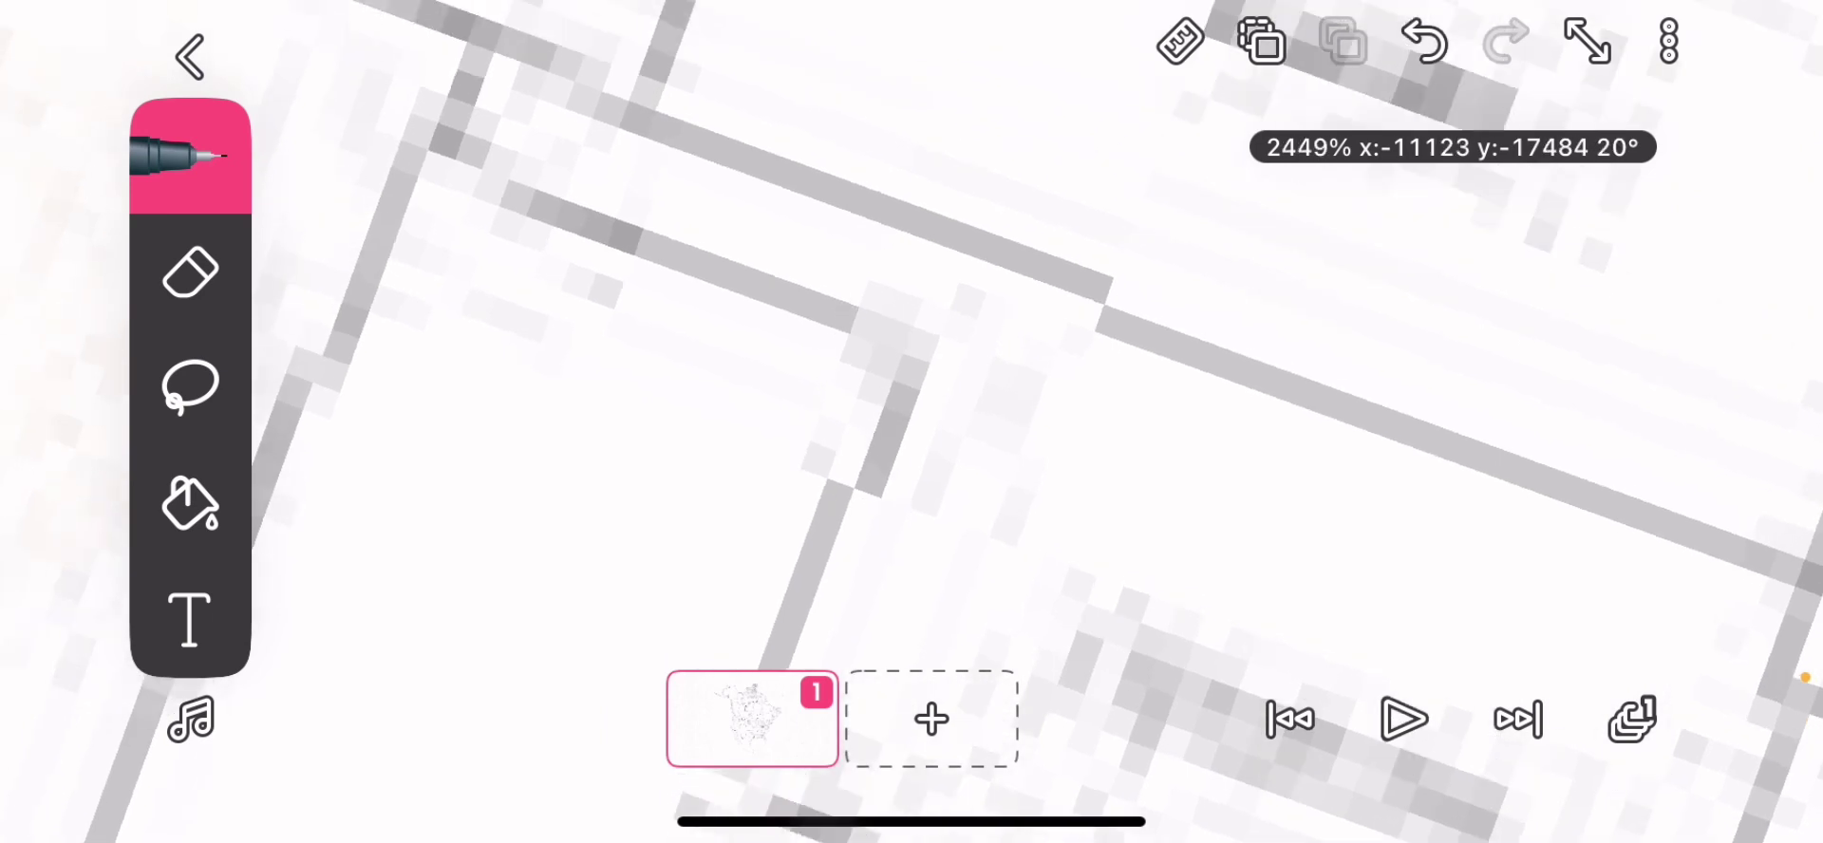
{"action": "scroll", "coordinate": [912, 427], "scroll_direction": "up", "scroll_amount": 1}
Draw a short dark border stroke, then lasso it, nudge it, and release it
{"action": "left_click", "coordinate": [189, 385]}
{"action": "scroll", "coordinate": [911, 427], "scroll_direction": "up", "scroll_amount": 2}
{"action": "scroll", "coordinate": [912, 427], "scroll_direction": "down", "scroll_amount": 1}
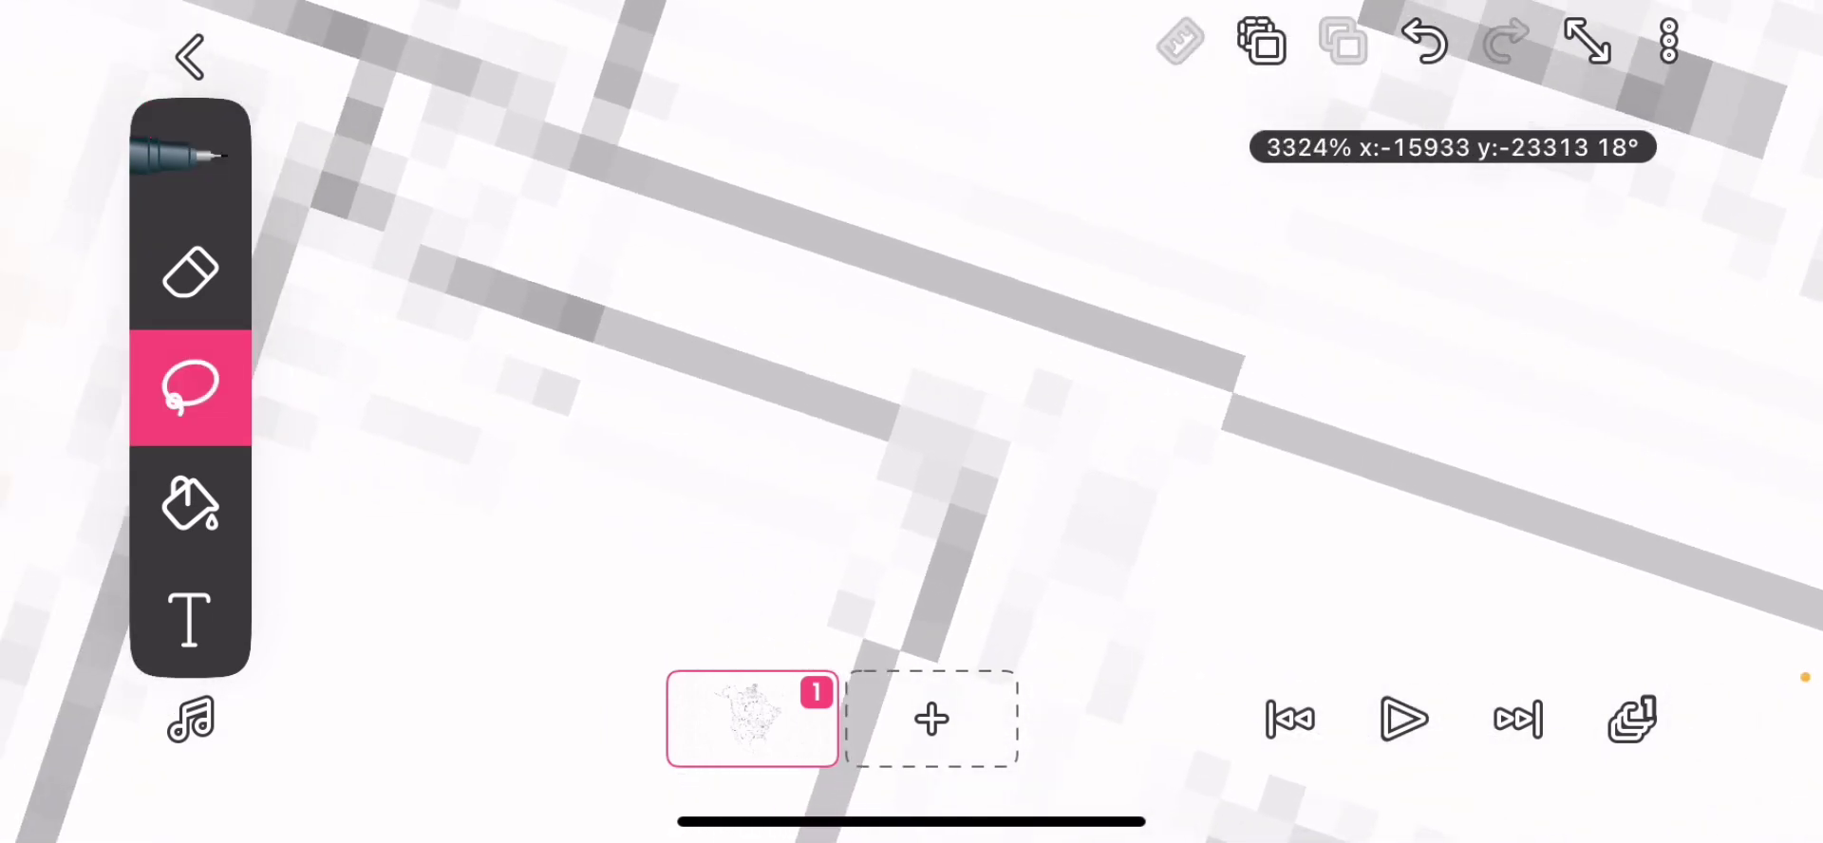
{"action": "left_click", "coordinate": [190, 157]}
{"action": "left_click_drag", "start_coordinate": [1024, 308], "coordinate": [966, 506]}
{"action": "scroll", "coordinate": [912, 428], "scroll_direction": "down", "scroll_amount": 2}
{"action": "scroll", "coordinate": [913, 427], "scroll_direction": "left", "scroll_amount": 3}
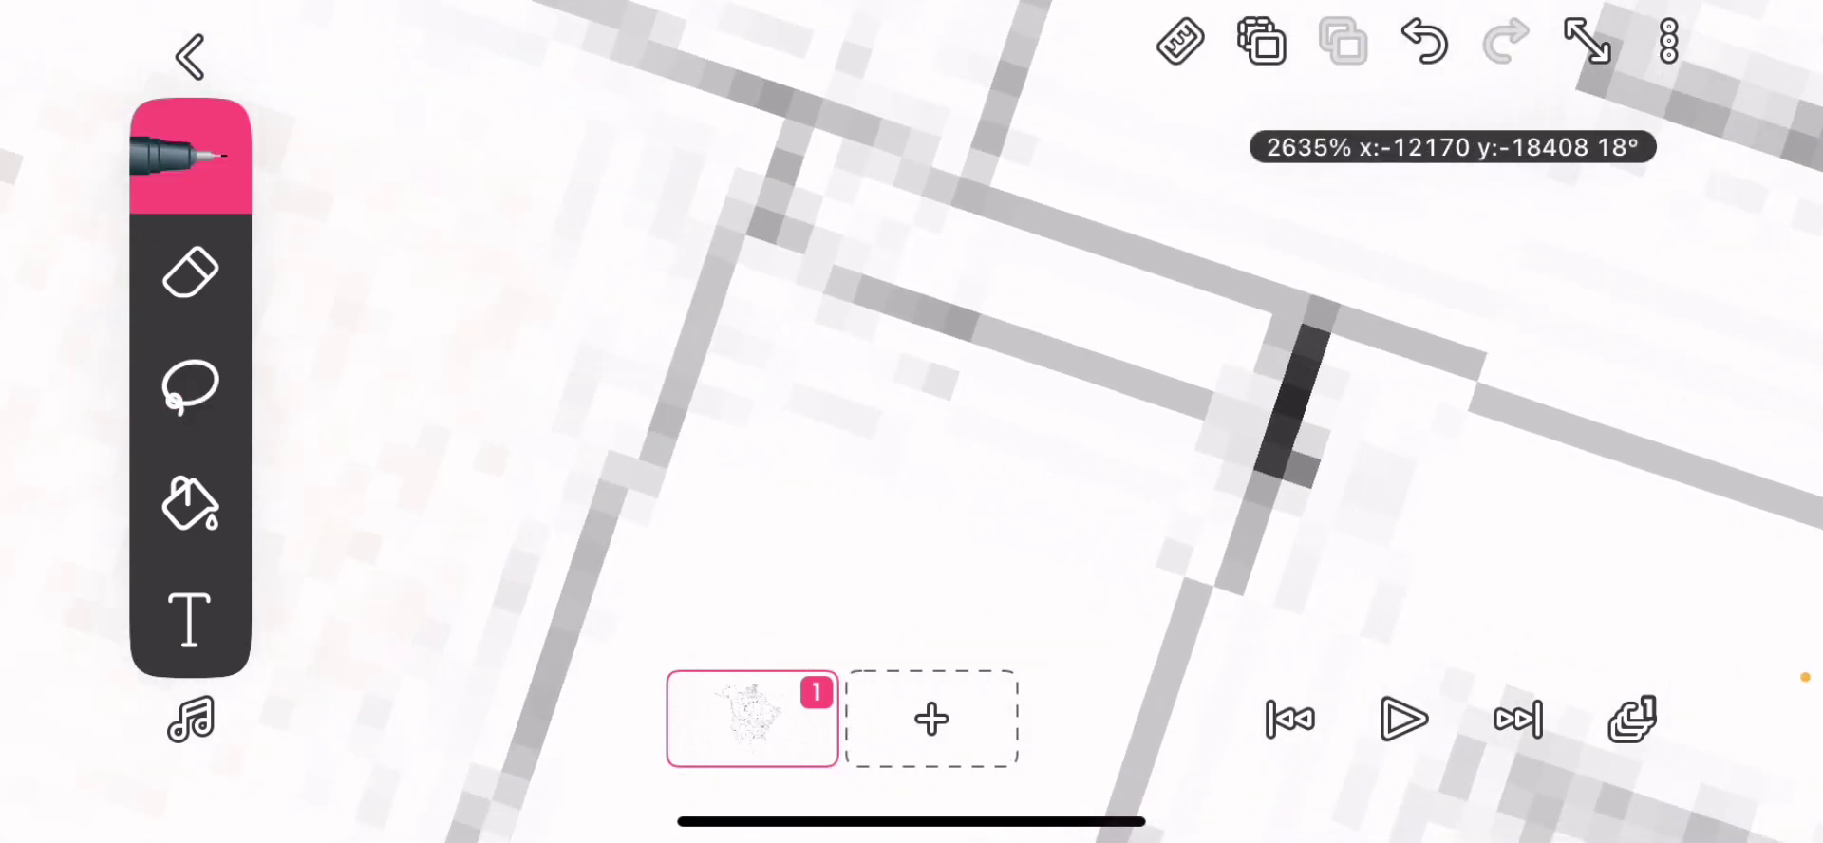
{"action": "left_click", "coordinate": [190, 385]}
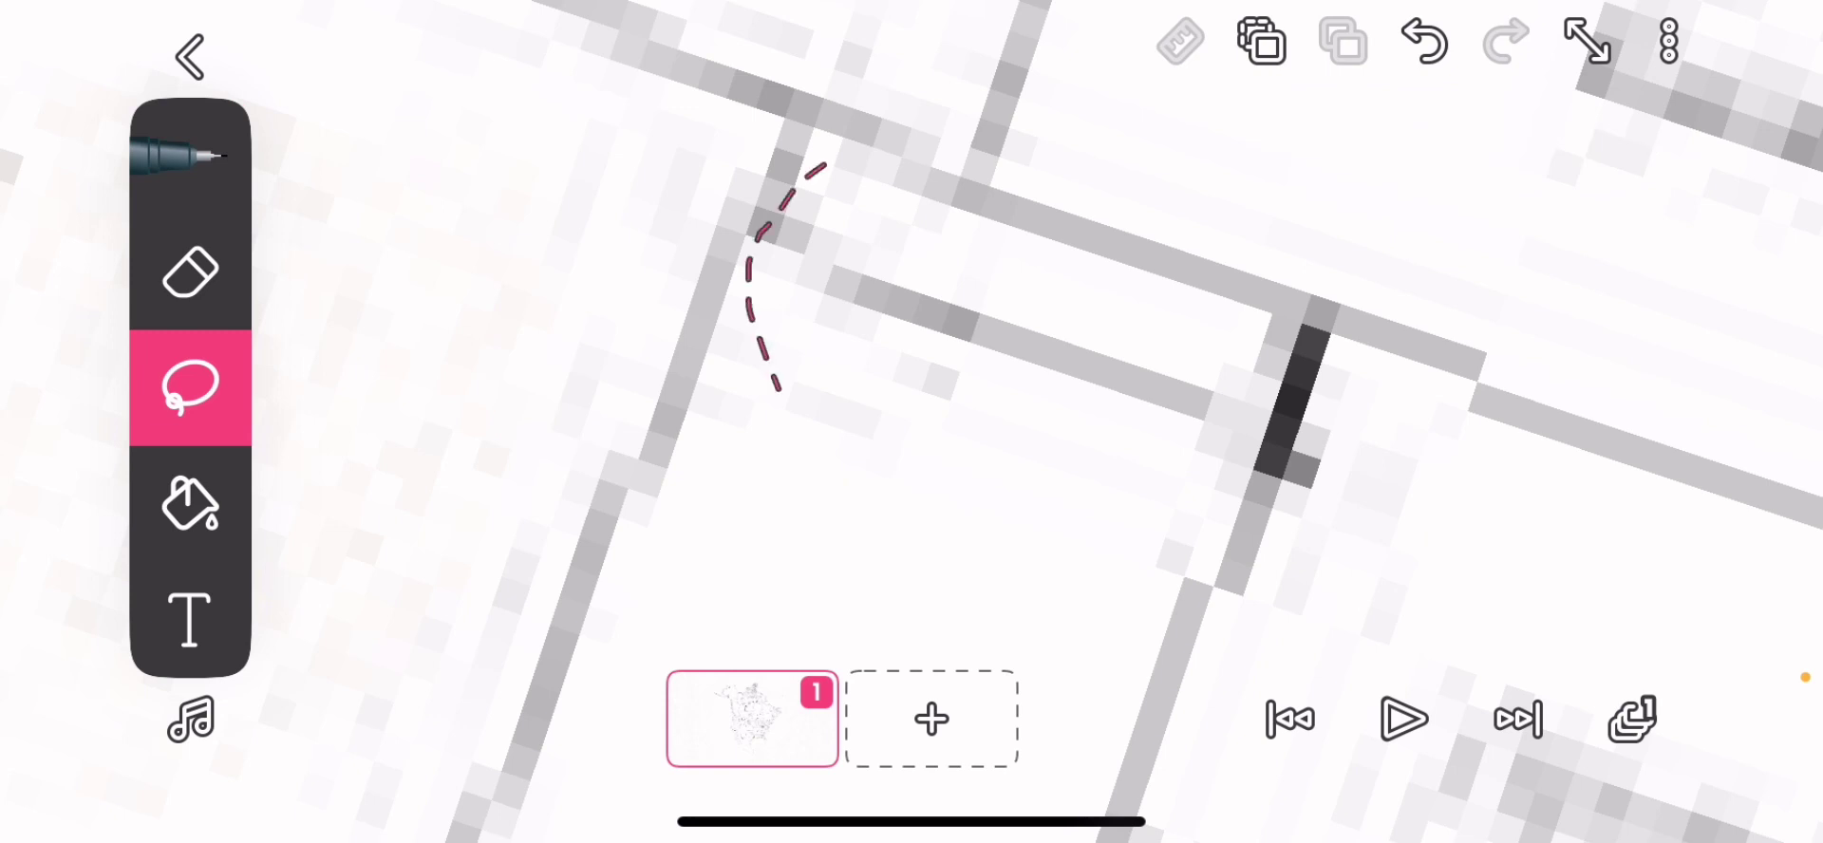
{"action": "left_click_drag", "start_coordinate": [825, 167], "coordinate": [781, 203]}
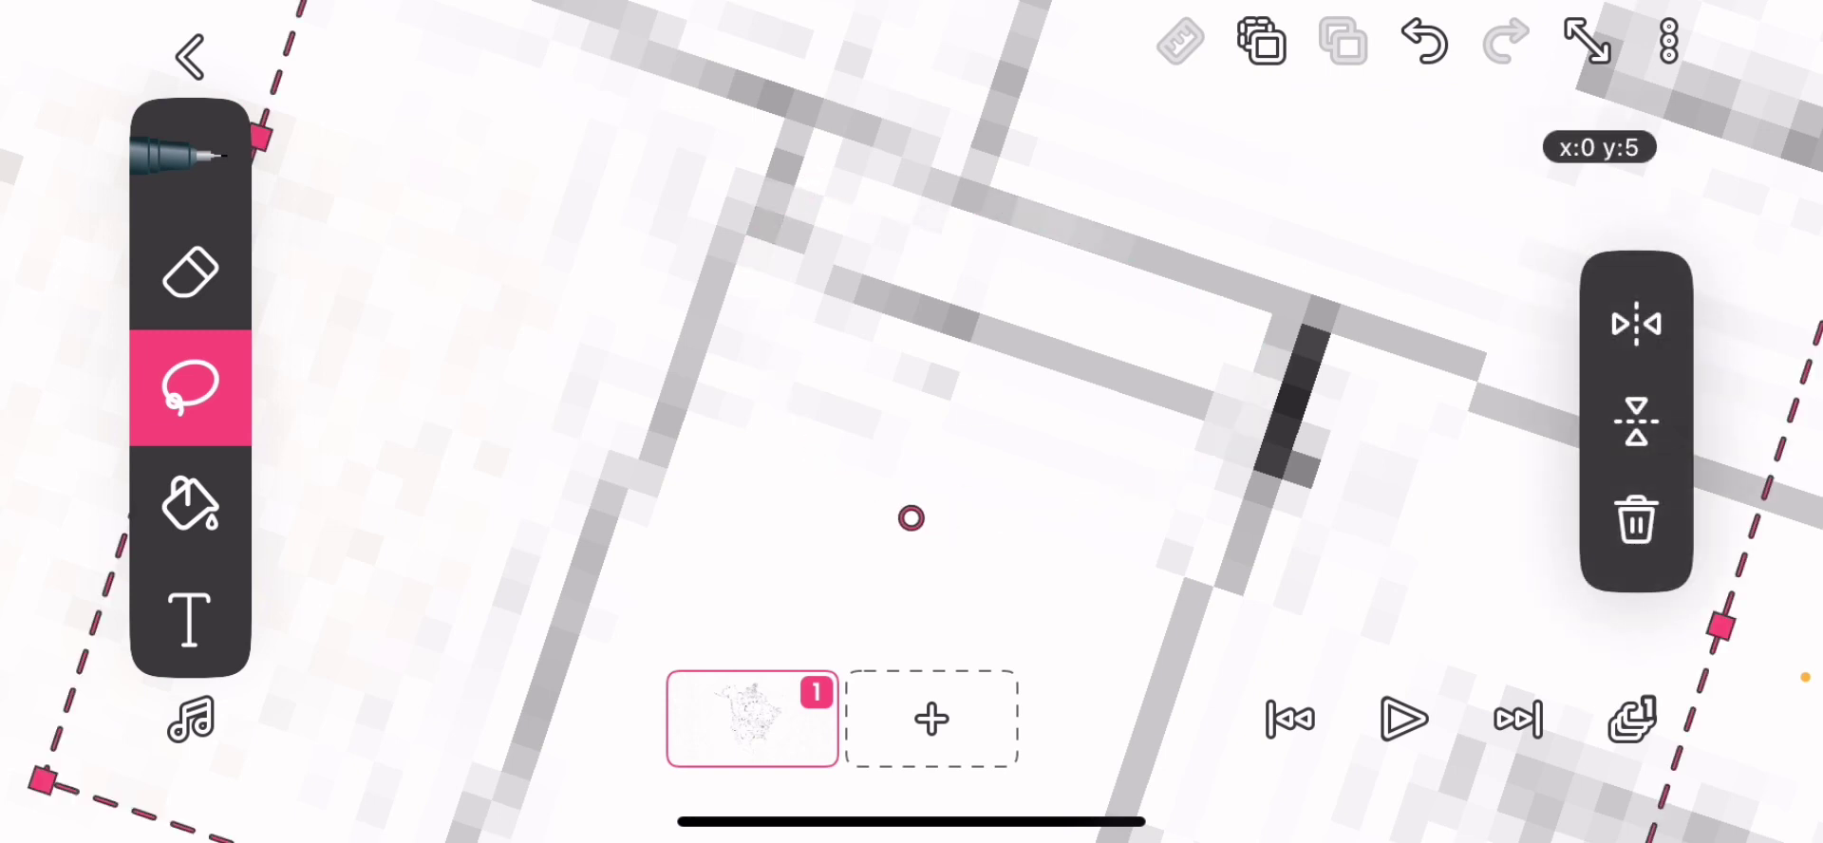
{"action": "scroll", "coordinate": [912, 428], "scroll_direction": "down", "scroll_amount": 3}
{"action": "scroll", "coordinate": [911, 428], "scroll_direction": "down", "scroll_amount": 3}
{"action": "scroll", "coordinate": [911, 428], "scroll_direction": "down", "scroll_amount": 4}
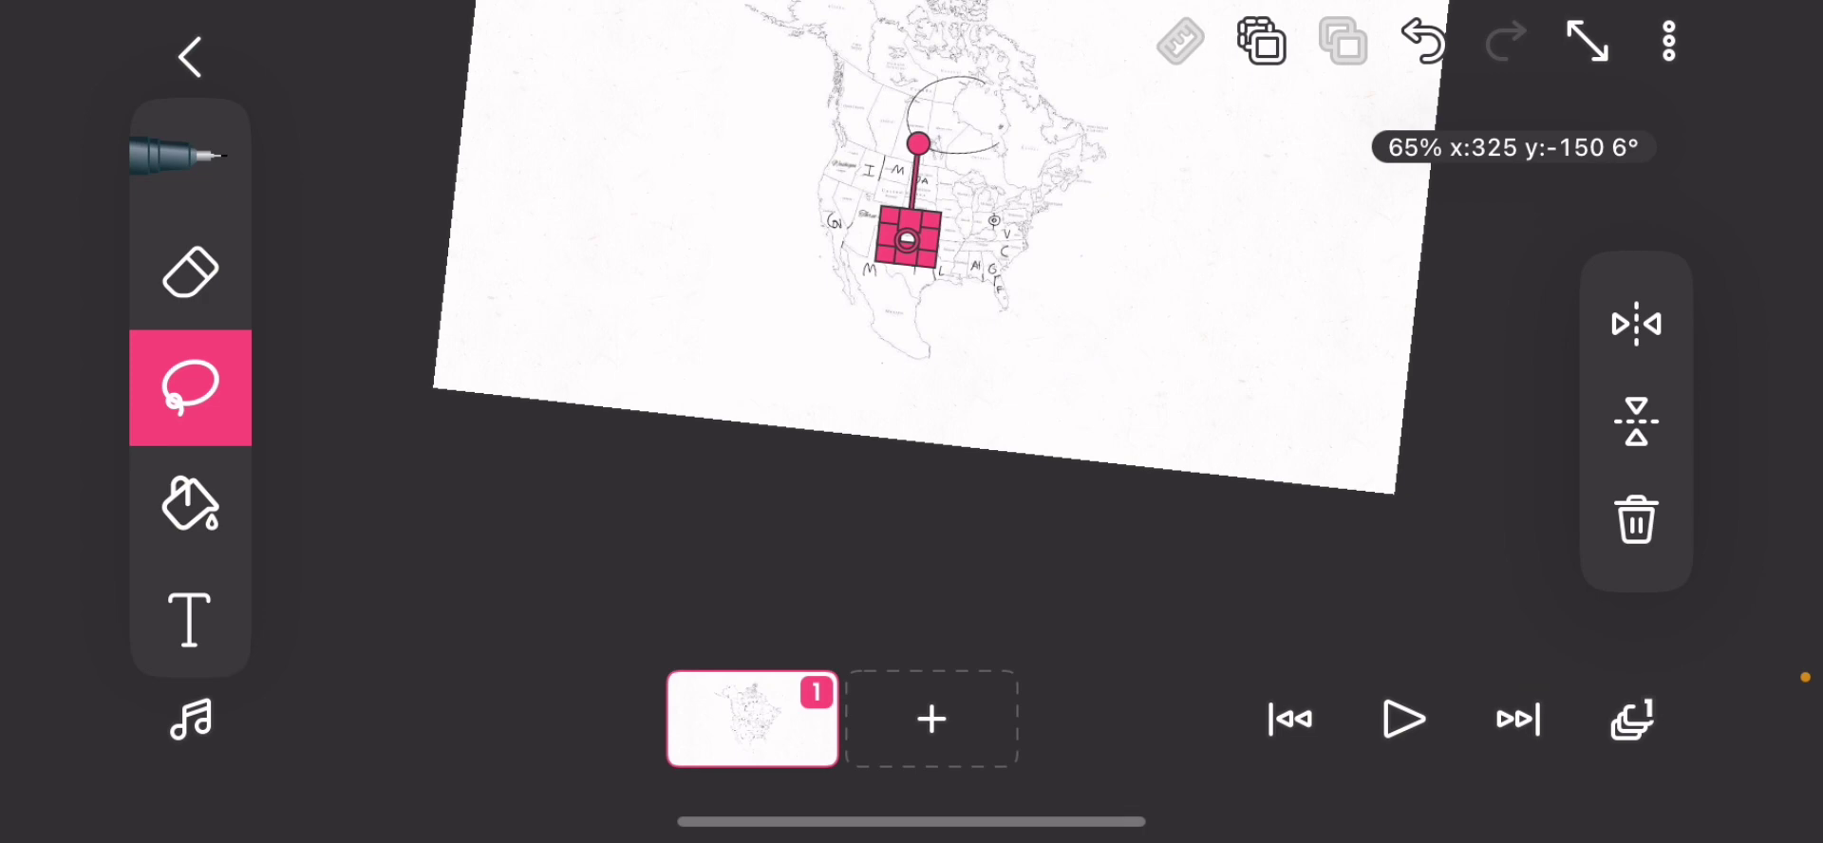
{"action": "left_click_drag", "start_coordinate": [907, 235], "coordinate": [905, 453]}
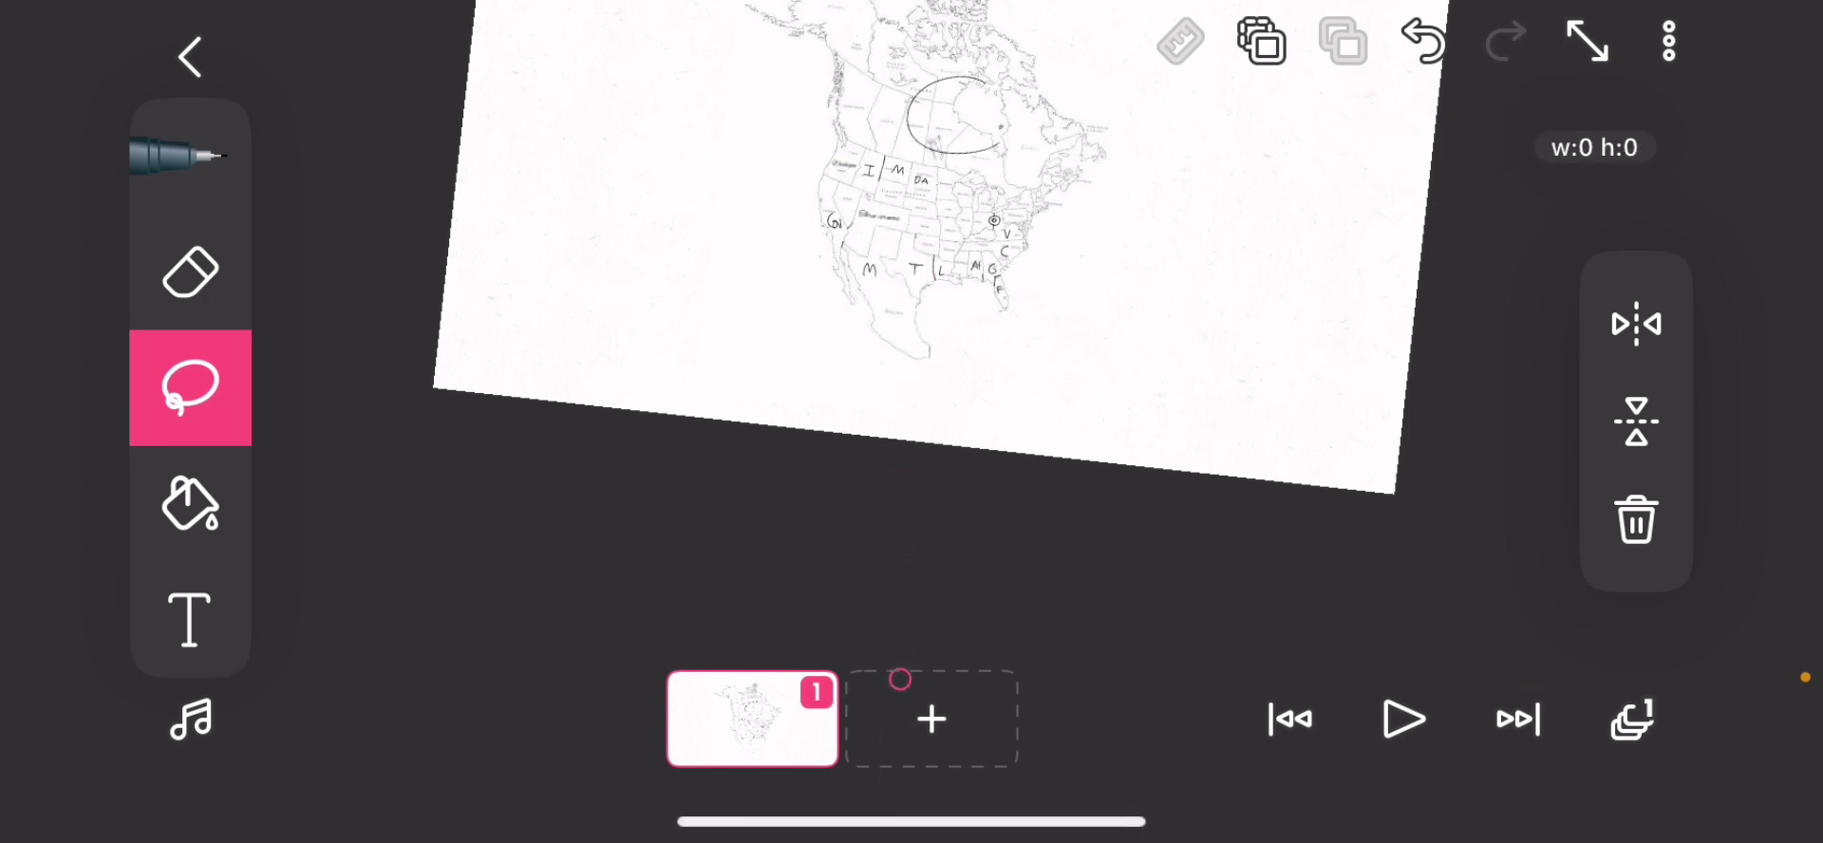
{"action": "left_click", "coordinate": [900, 680]}
{"action": "scroll", "coordinate": [717, 326], "scroll_direction": "up", "scroll_amount": 5}
{"action": "scroll", "coordinate": [716, 326], "scroll_direction": "up", "scroll_amount": 4}
{"action": "scroll", "coordinate": [717, 325], "scroll_direction": "up", "scroll_amount": 2}
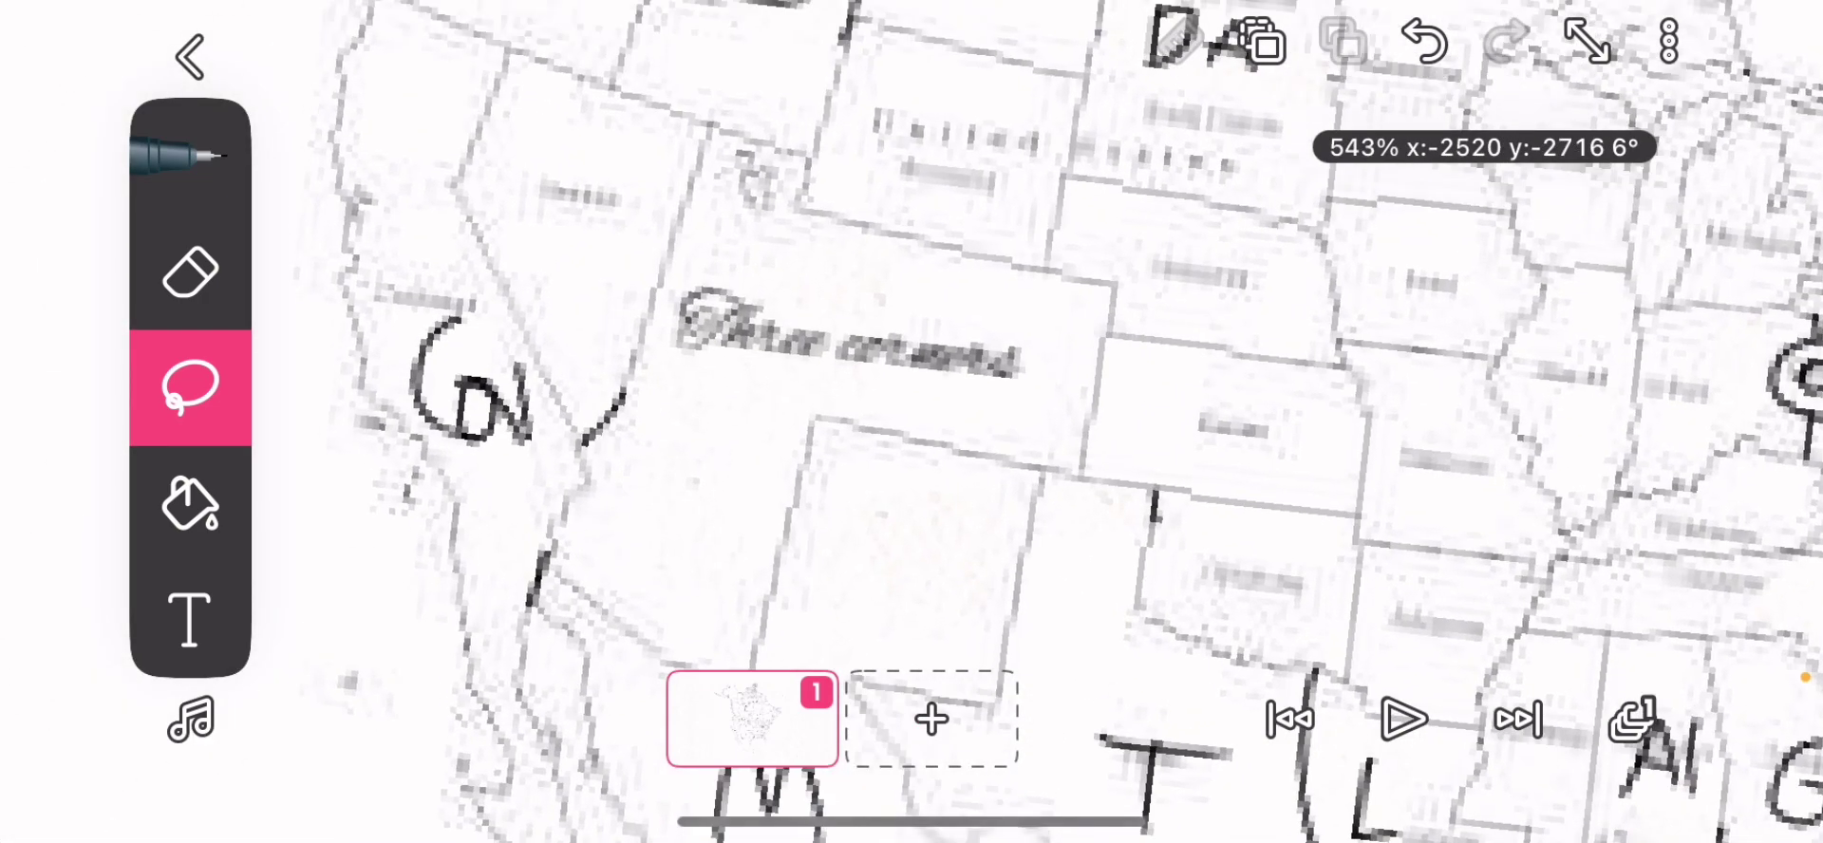
{"action": "scroll", "coordinate": [1083, 641], "scroll_direction": "up", "scroll_amount": 2}
{"action": "scroll", "coordinate": [1082, 641], "scroll_direction": "up", "scroll_amount": 4}
{"action": "scroll", "coordinate": [1084, 641], "scroll_direction": "up", "scroll_amount": 2}
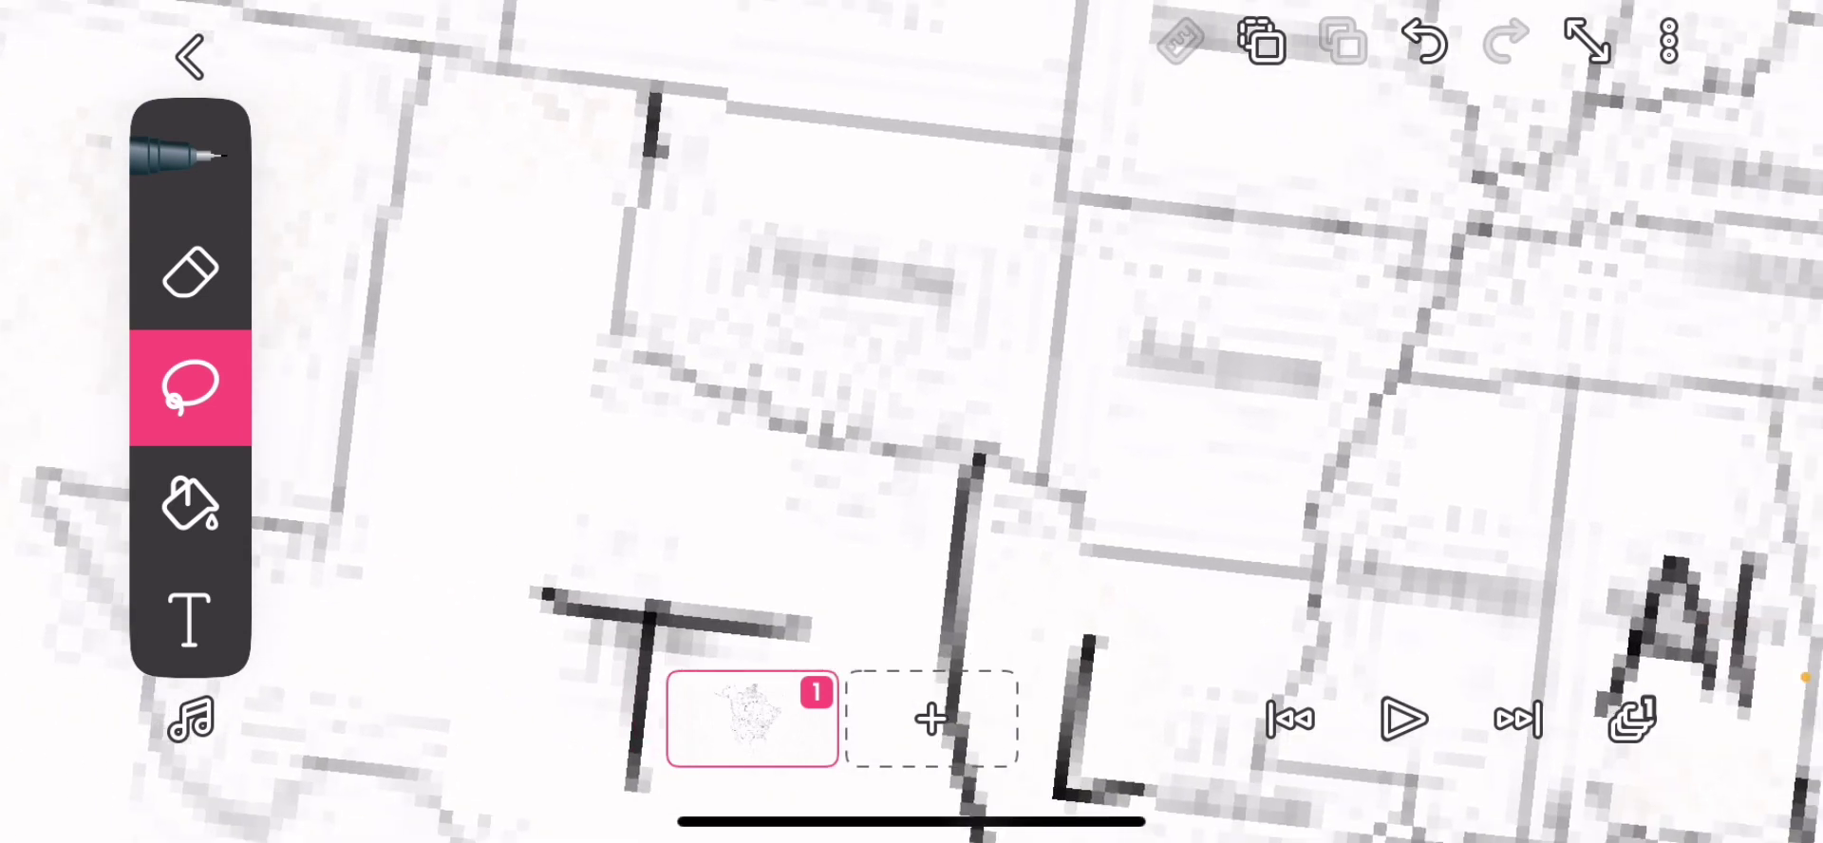
{"action": "scroll", "coordinate": [997, 428], "scroll_direction": "up", "scroll_amount": 5}
{"action": "scroll", "coordinate": [997, 427], "scroll_direction": "up", "scroll_amount": 5}
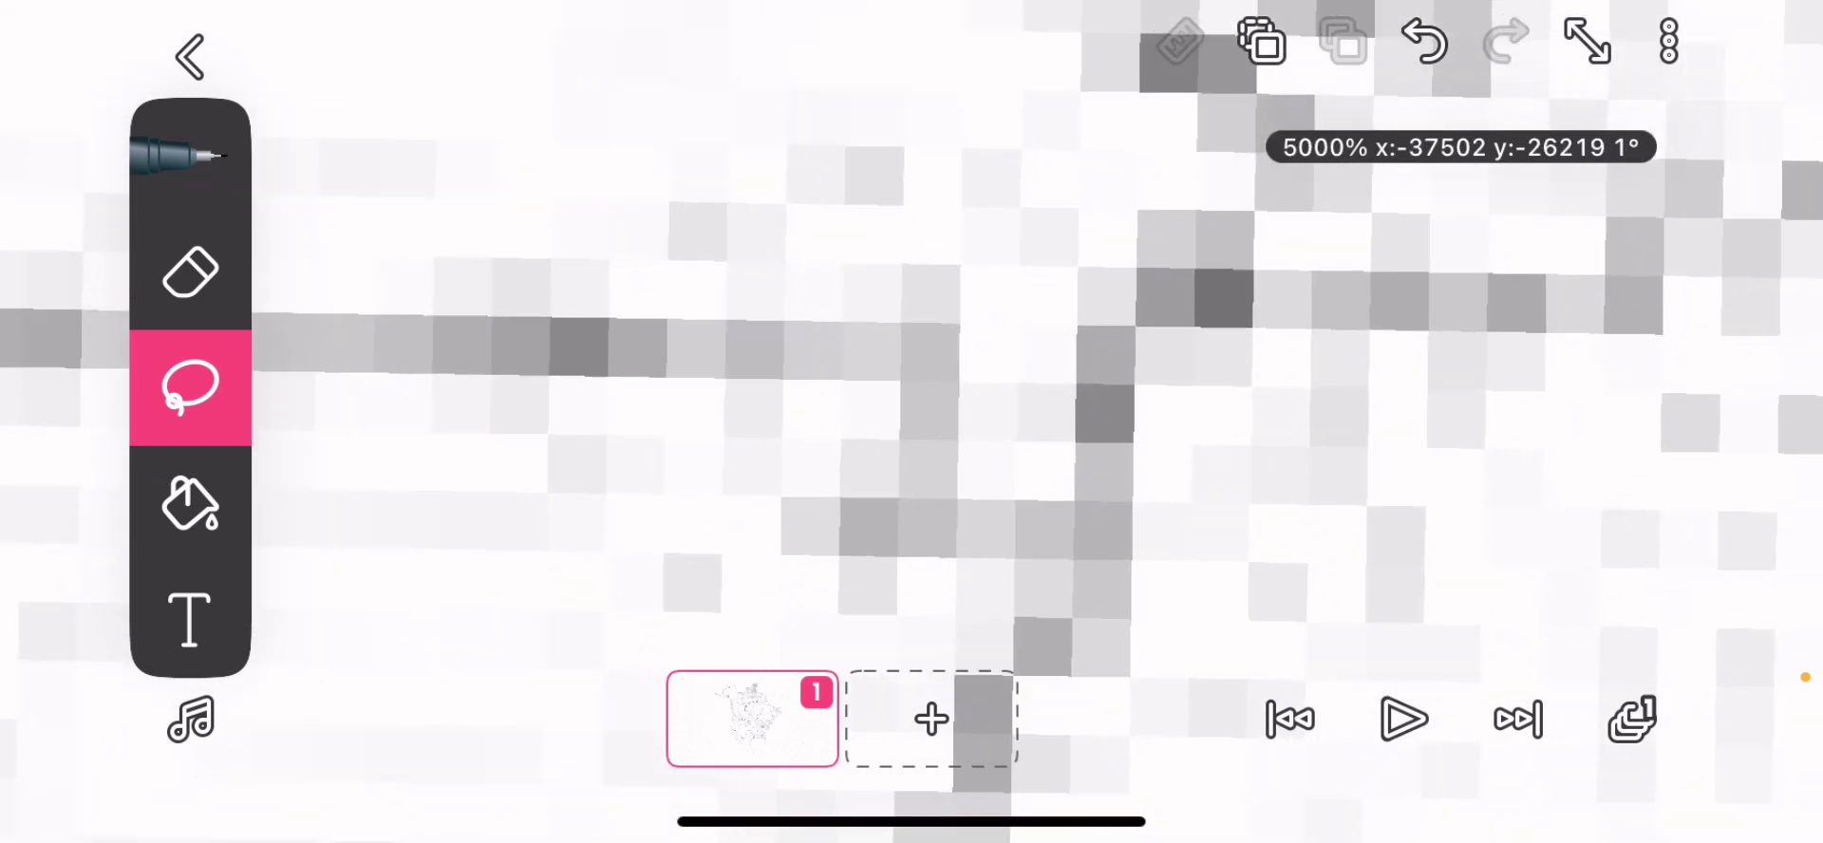
Draw a short line closing the border gap near T and L, then lasso it
{"action": "left_click", "coordinate": [190, 156]}
{"action": "left_click_drag", "start_coordinate": [872, 352], "coordinate": [1105, 352]}
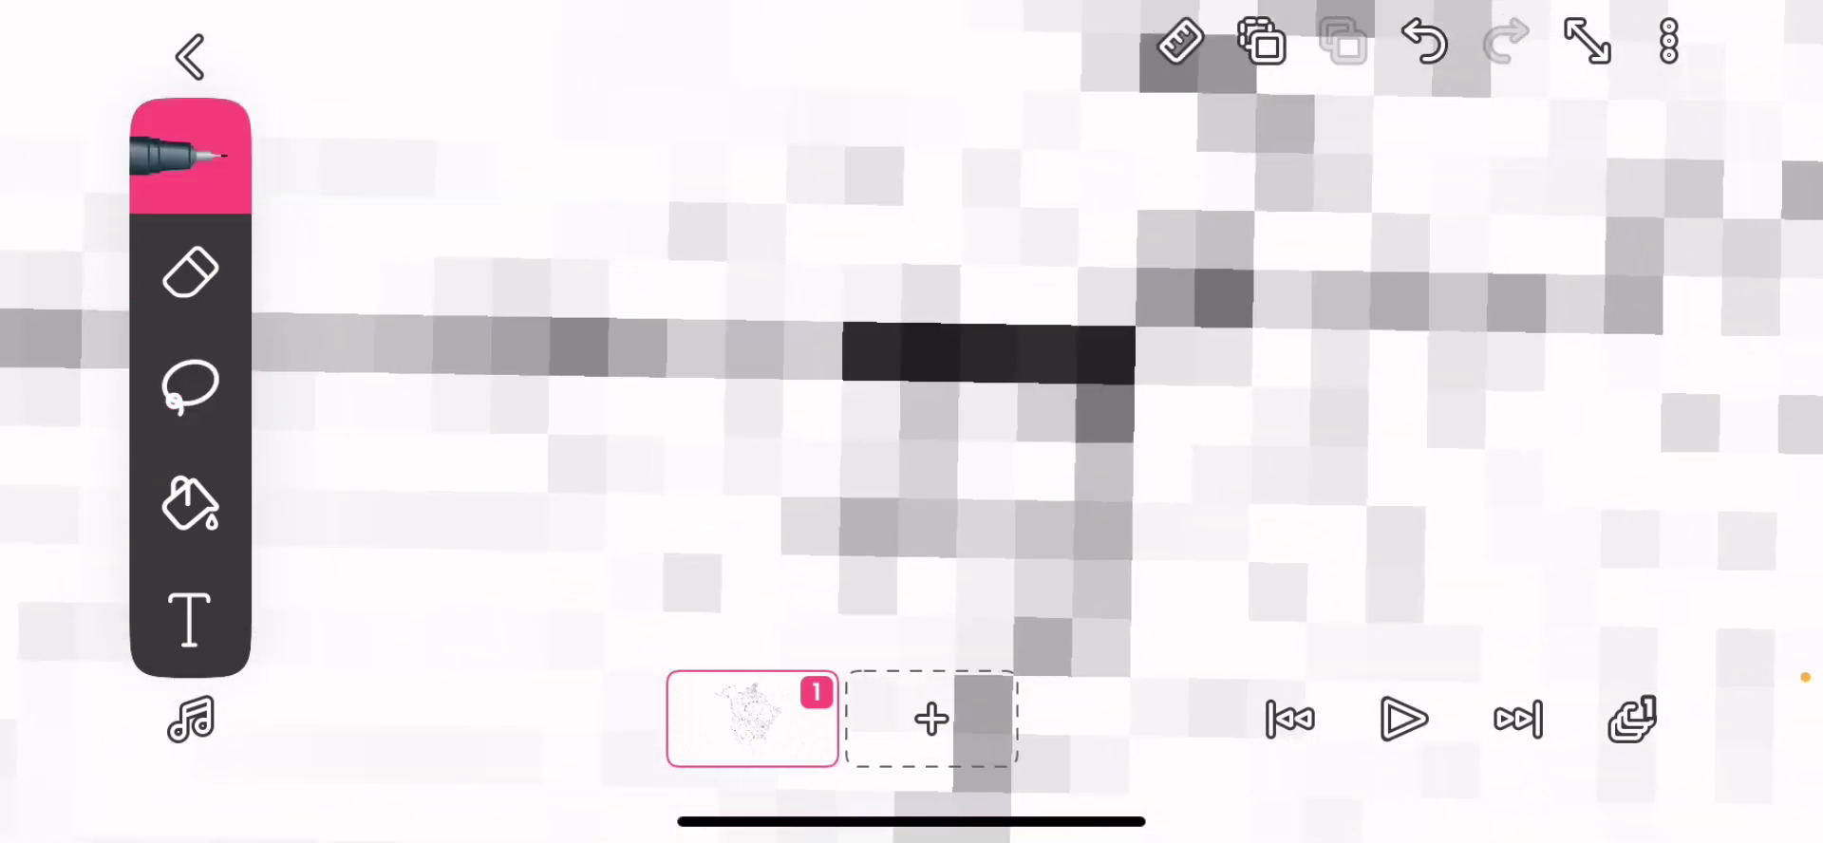
{"action": "left_click", "coordinate": [190, 387]}
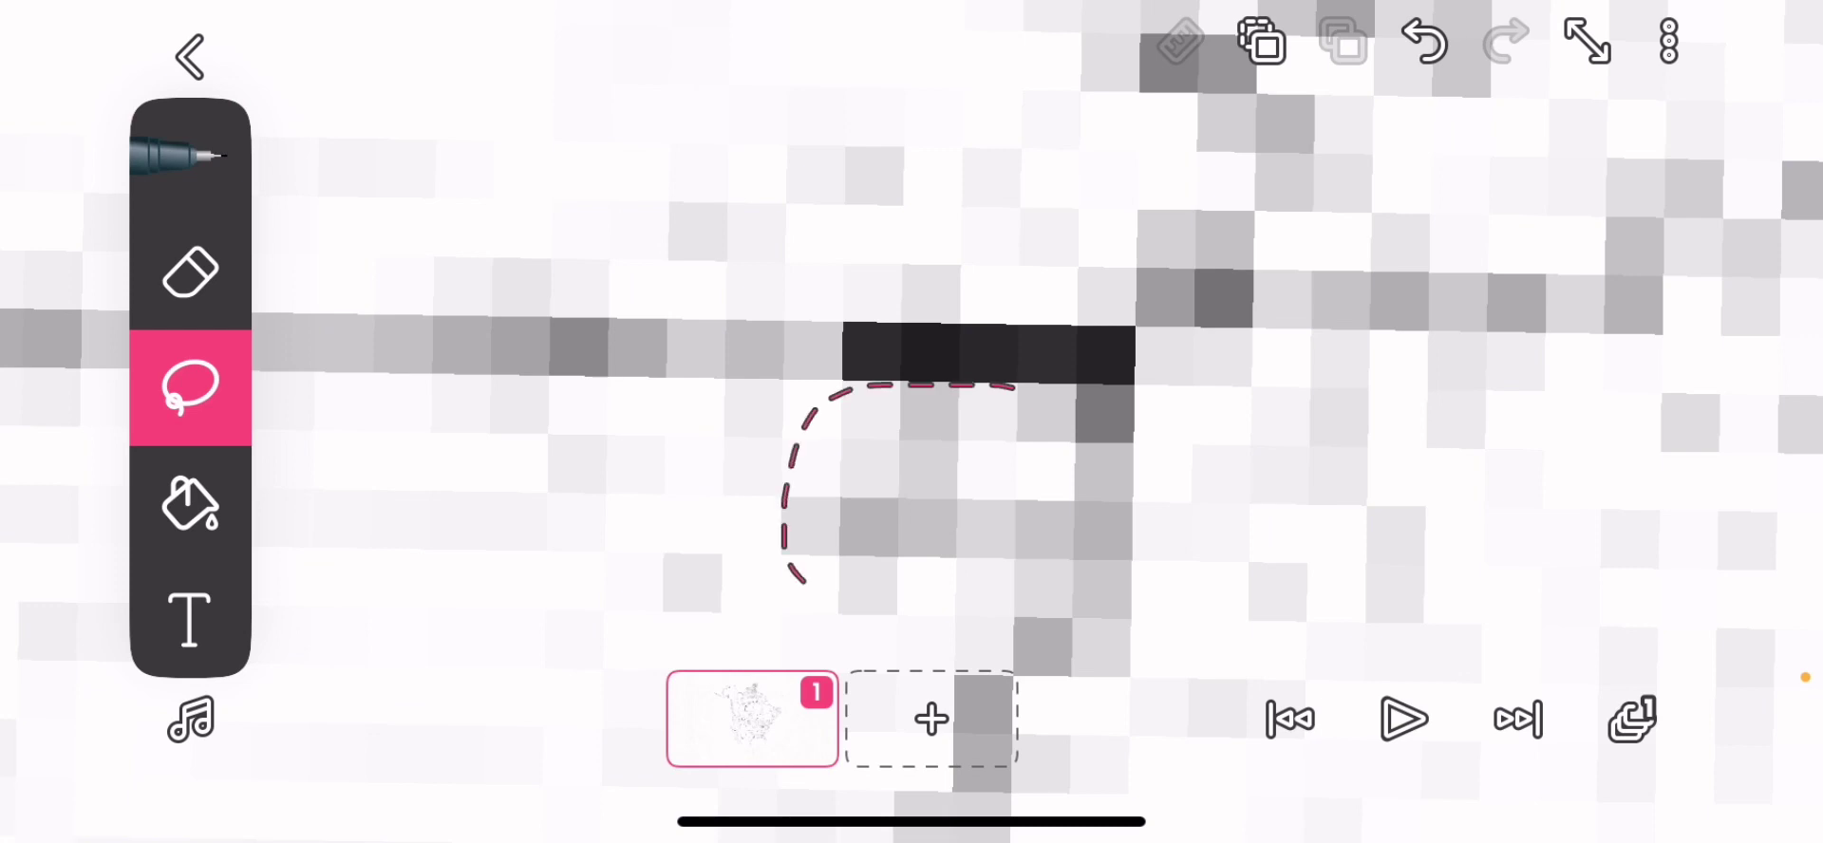
{"action": "left_click_drag", "start_coordinate": [856, 428], "coordinate": [840, 494]}
{"action": "scroll", "coordinate": [912, 427], "scroll_direction": "down", "scroll_amount": 5}
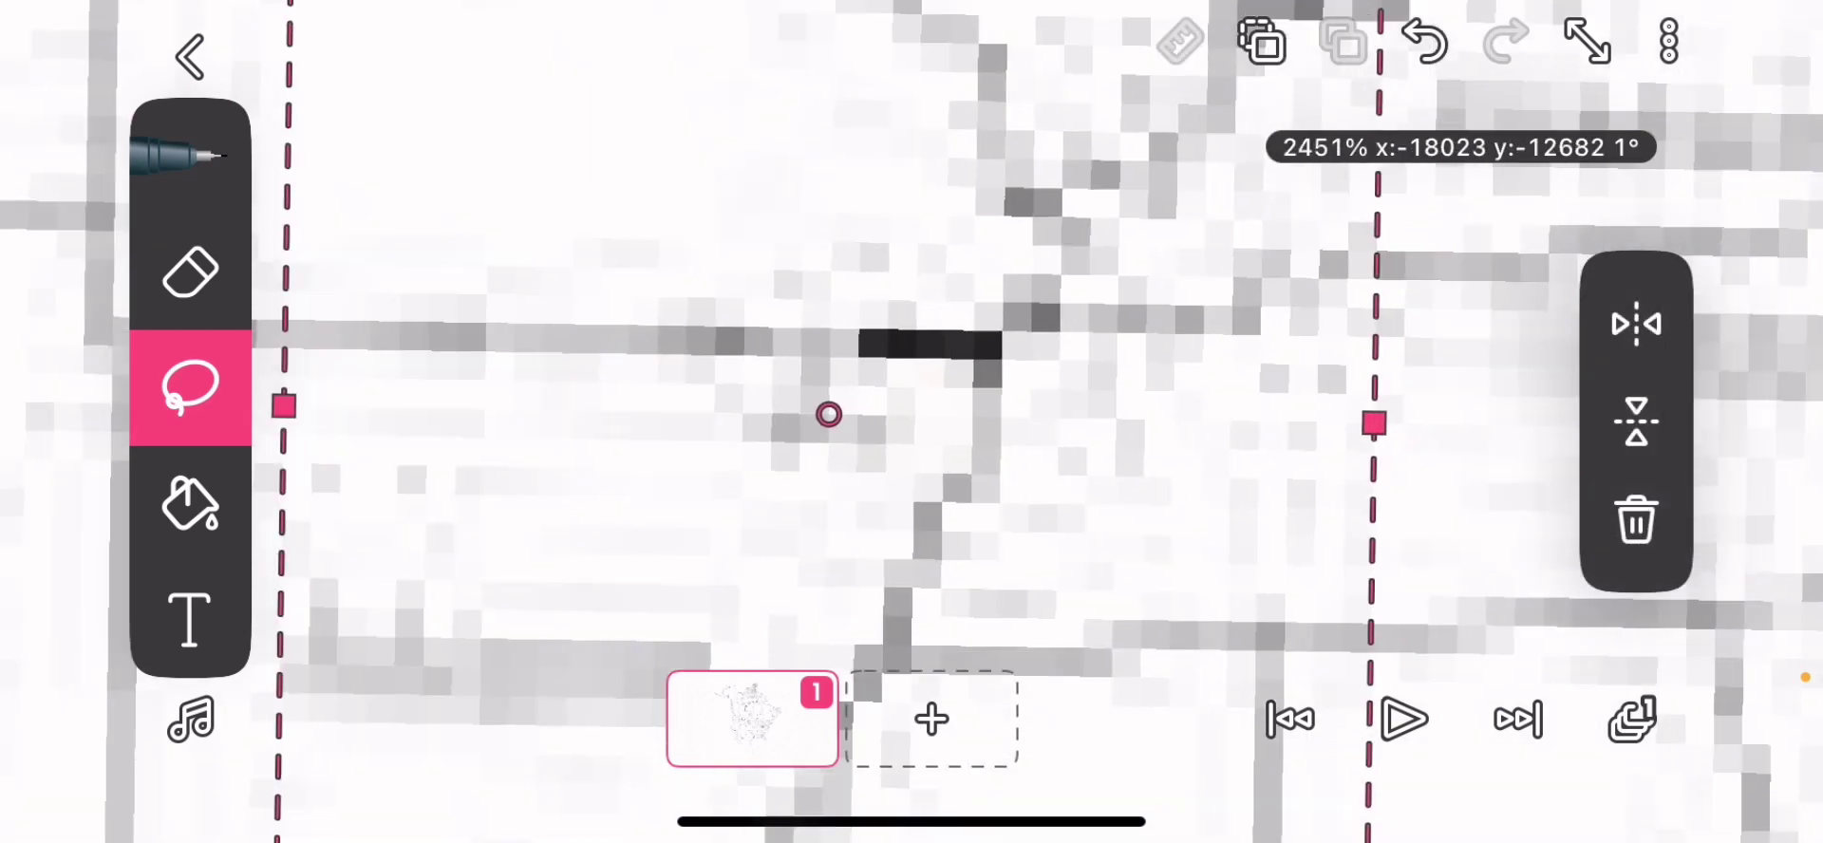
{"action": "scroll", "coordinate": [911, 428], "scroll_direction": "down", "scroll_amount": 5}
{"action": "scroll", "coordinate": [912, 427], "scroll_direction": "down", "scroll_amount": 5}
{"action": "mouse_move", "coordinate": [888, 345]}
{"action": "left_mouse_down"}
{"action": "mouse_move", "coordinate": [900, 435]}
{"action": "mouse_move", "coordinate": [899, 343]}
{"action": "mouse_move", "coordinate": [1022, 575]}
{"action": "mouse_move", "coordinate": [1073, 737]}
{"action": "mouse_move", "coordinate": [1037, 829]}
{"action": "mouse_move", "coordinate": [1015, 807]}
{"action": "left_mouse_up"}
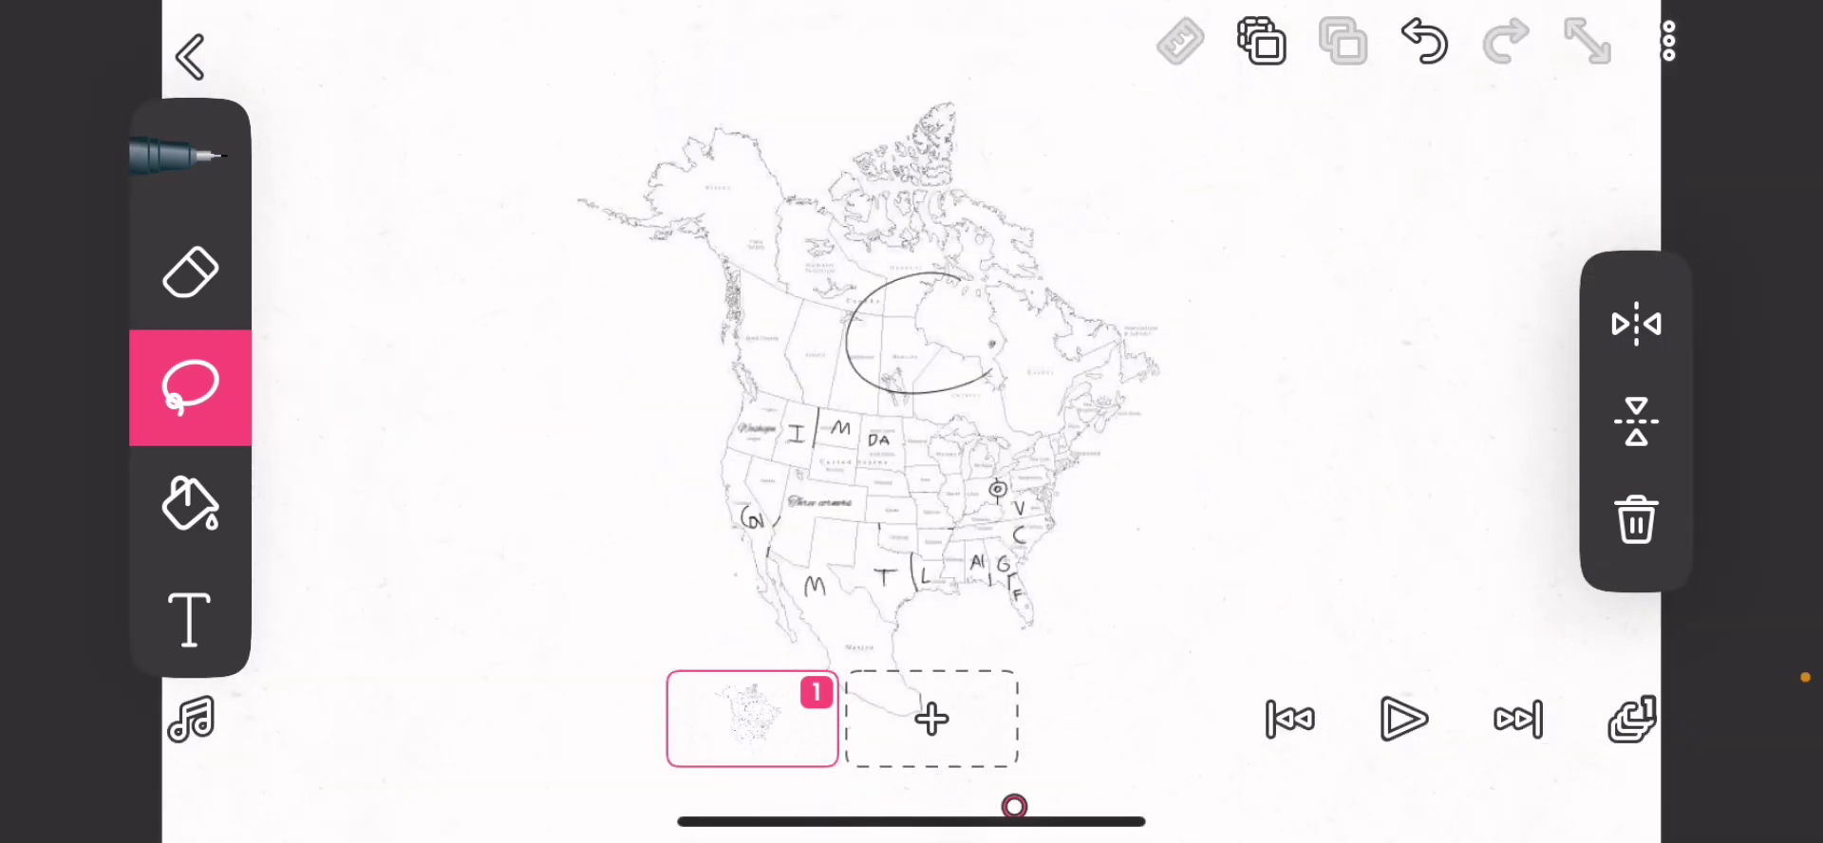